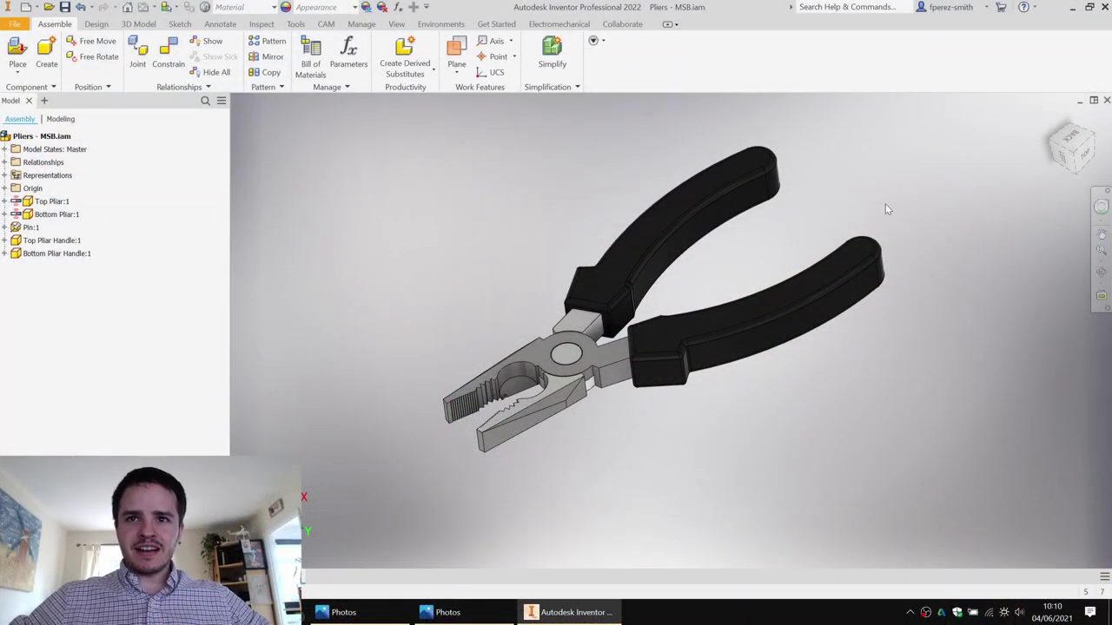
Step: Examine the pliers assembly by swinging the handles open and closed, selecting individual parts and viewing it from different angles
mouse_move(920, 235)
middle_mouse_down("shift")
mouse_move(929, 214)
mouse_move(932, 247)
middle_mouse_up("shift")
left_click_drag(839, 298, 818, 287)
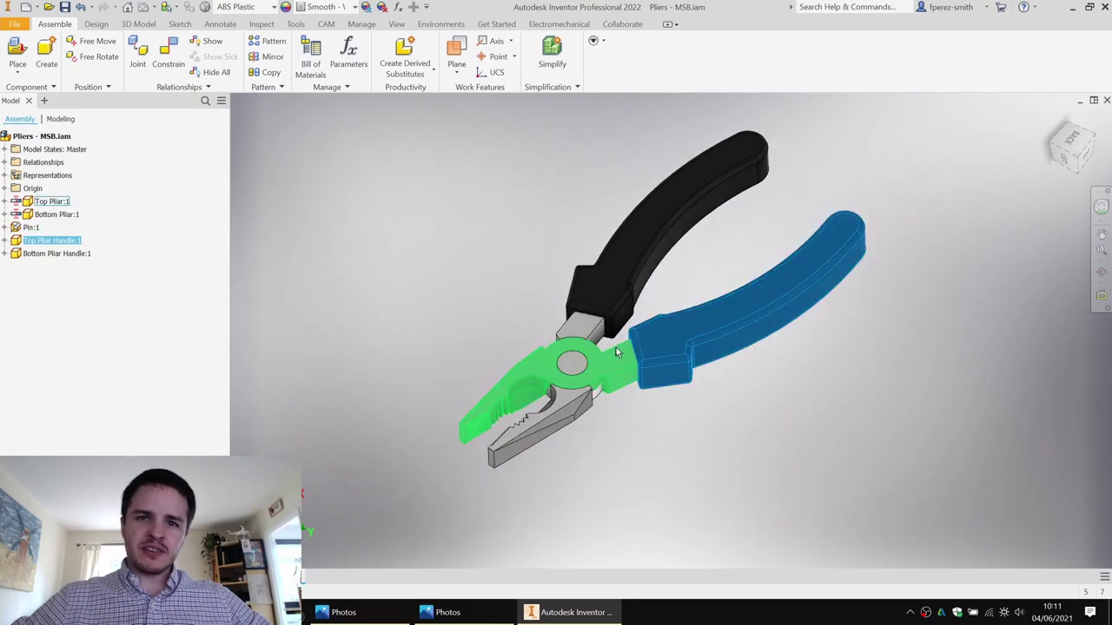
left_click(750, 247)
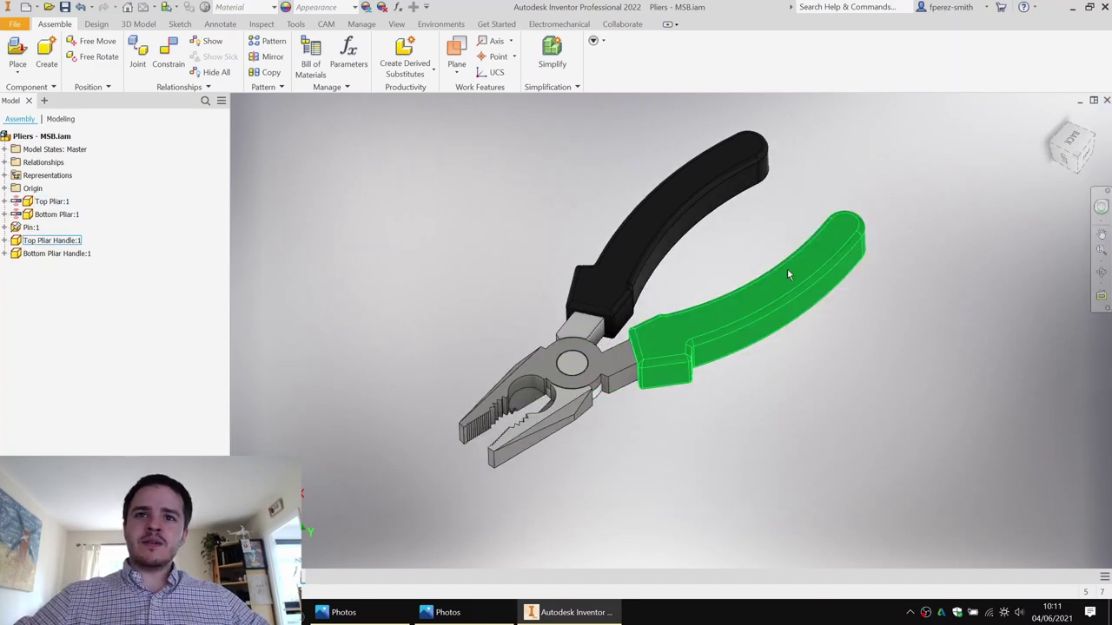
left_click_drag(783, 289, 782, 265)
left_click(621, 365)
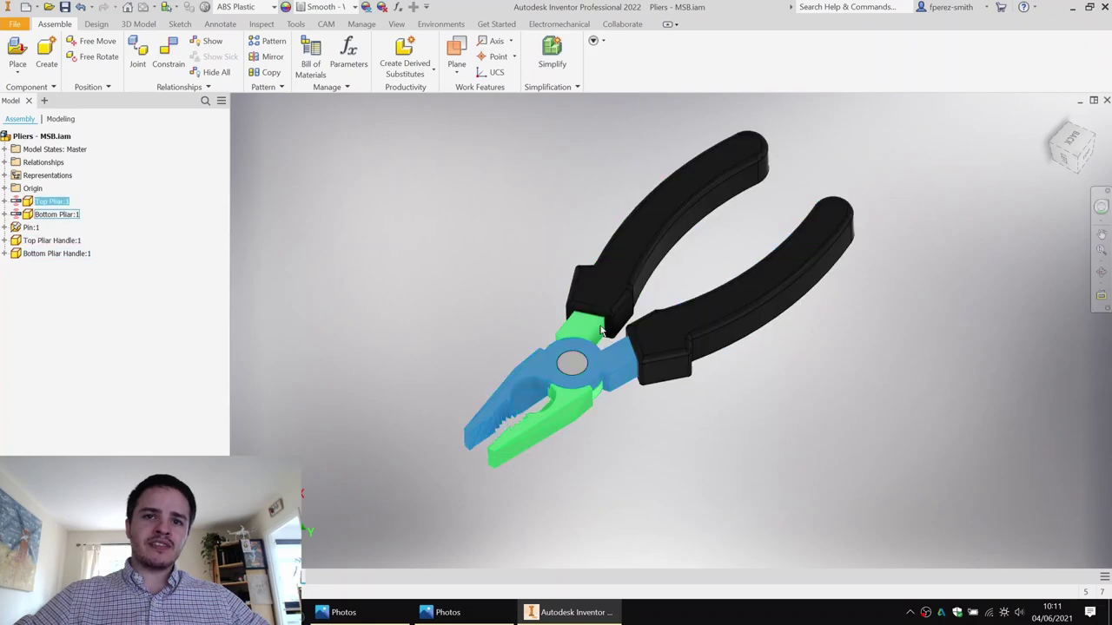
left_click(614, 267)
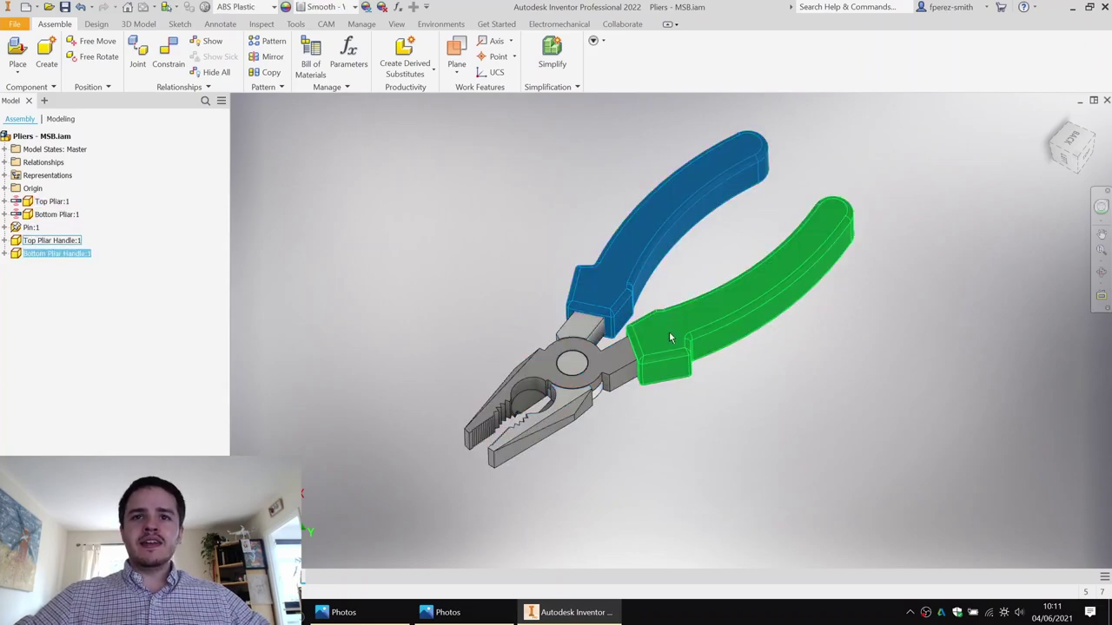
left_click(638, 352)
left_click(726, 404)
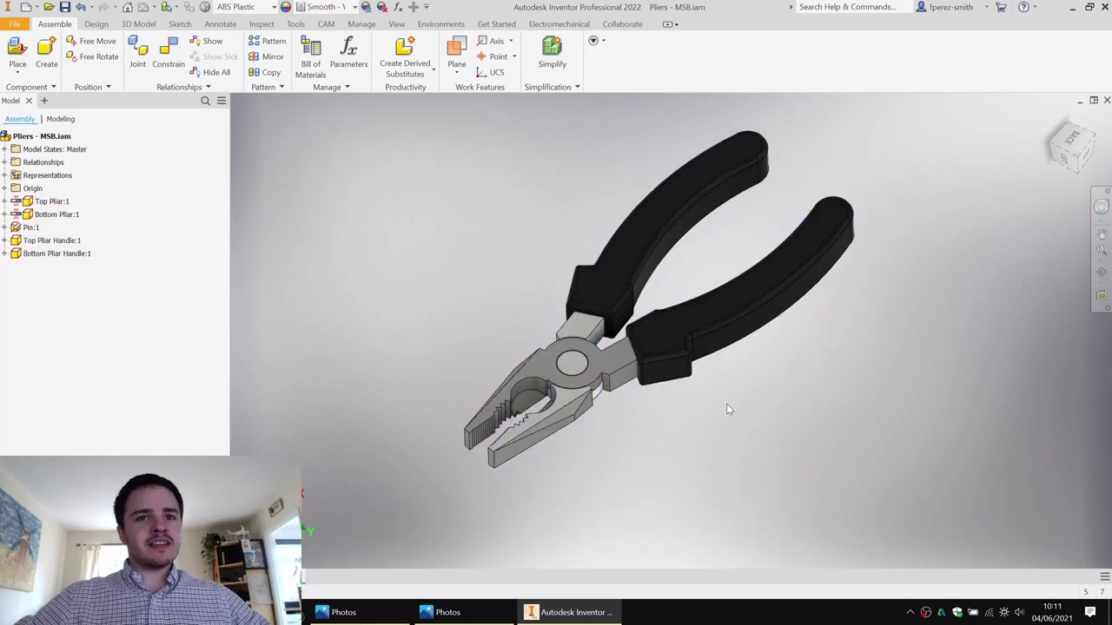
left_click(741, 290)
middle_click_drag(732, 251, 820, 236, "shift")
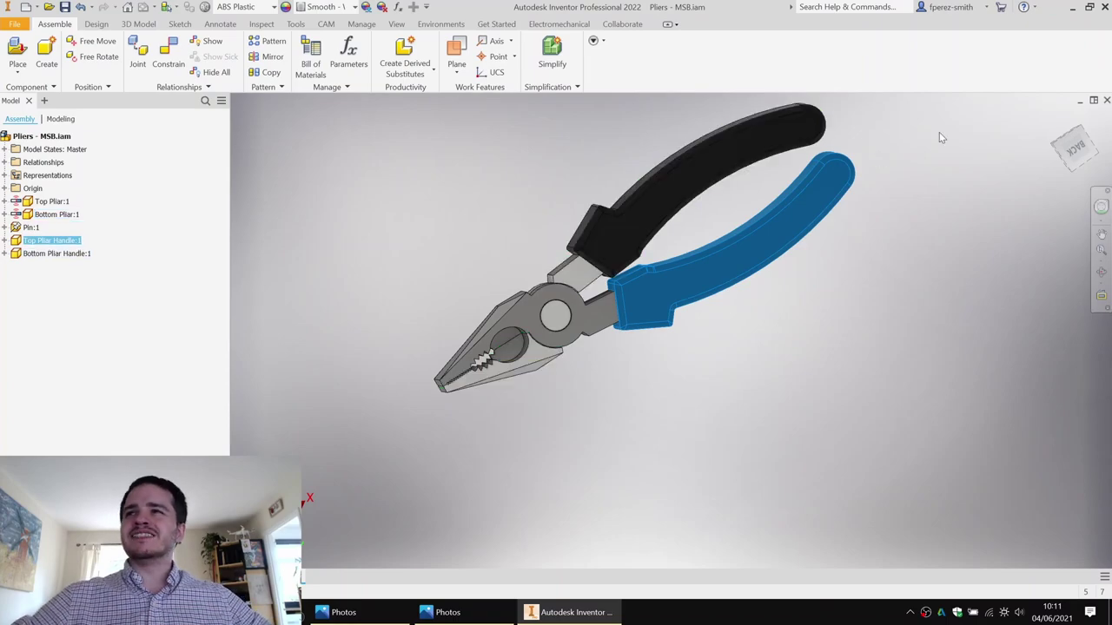
left_click(943, 322)
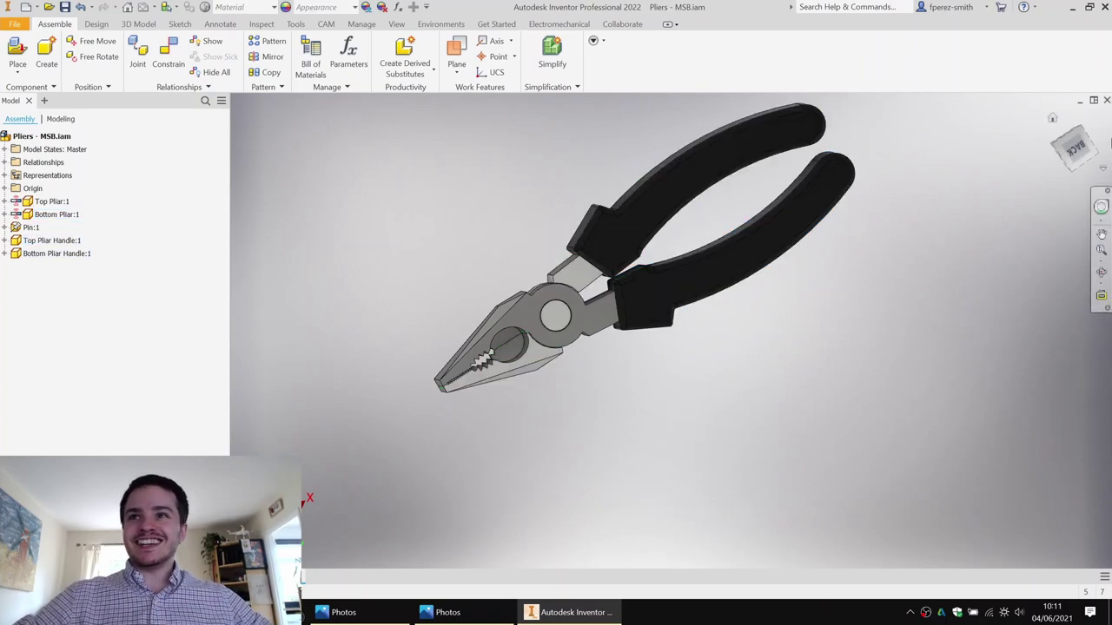
Step: Close the pliers assembly and create a new metric part from the Standard (mm).ipt template
left_click(1107, 101)
left_click(523, 320)
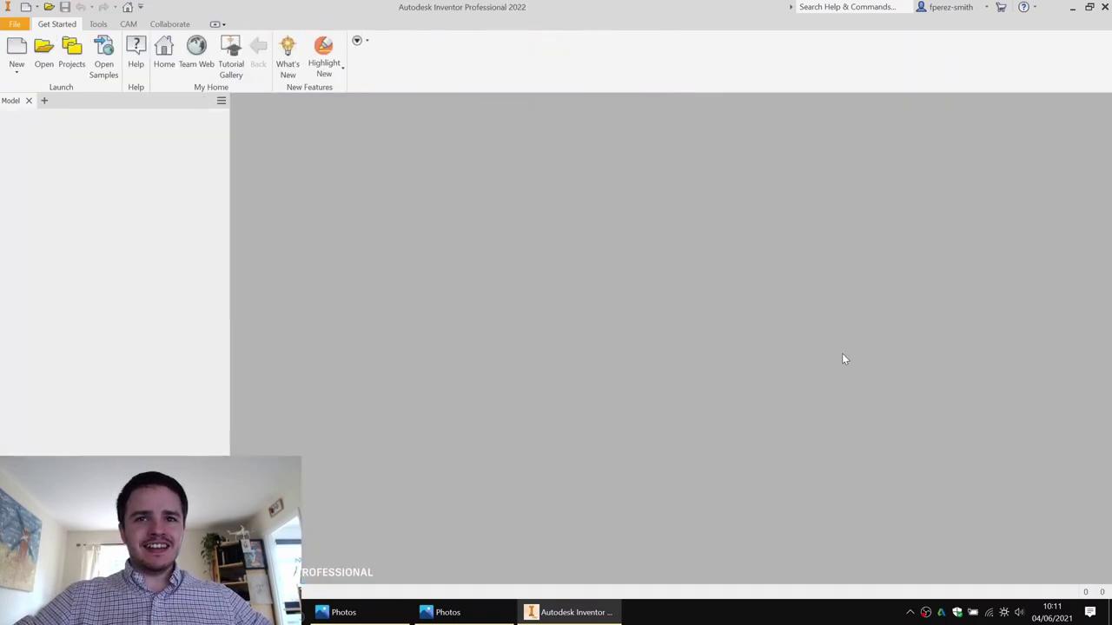
left_click(18, 49)
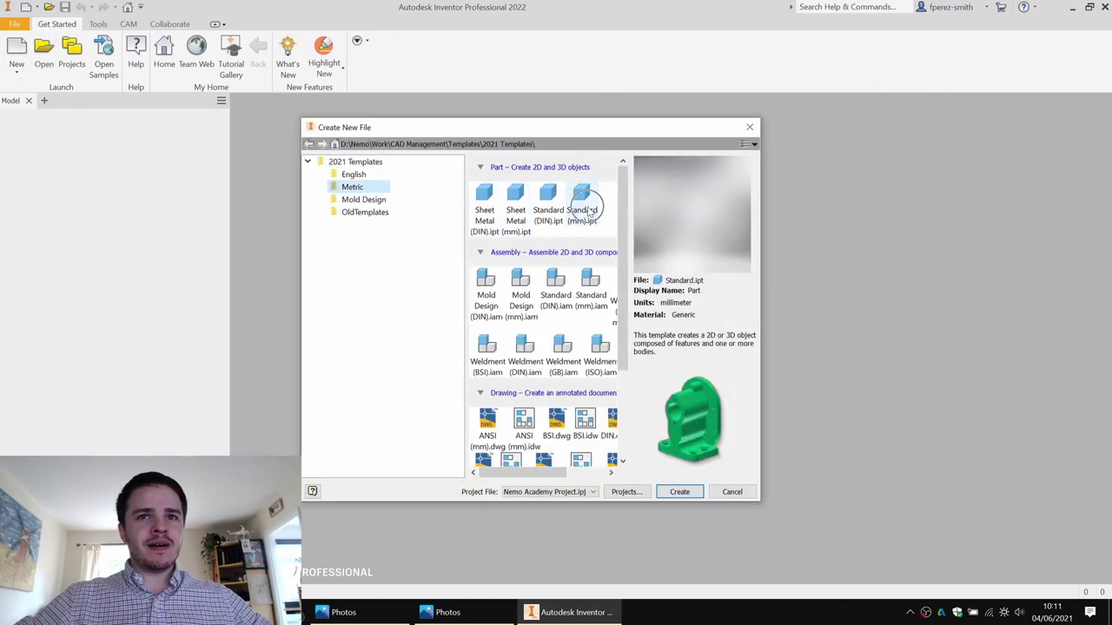
double_click(587, 211)
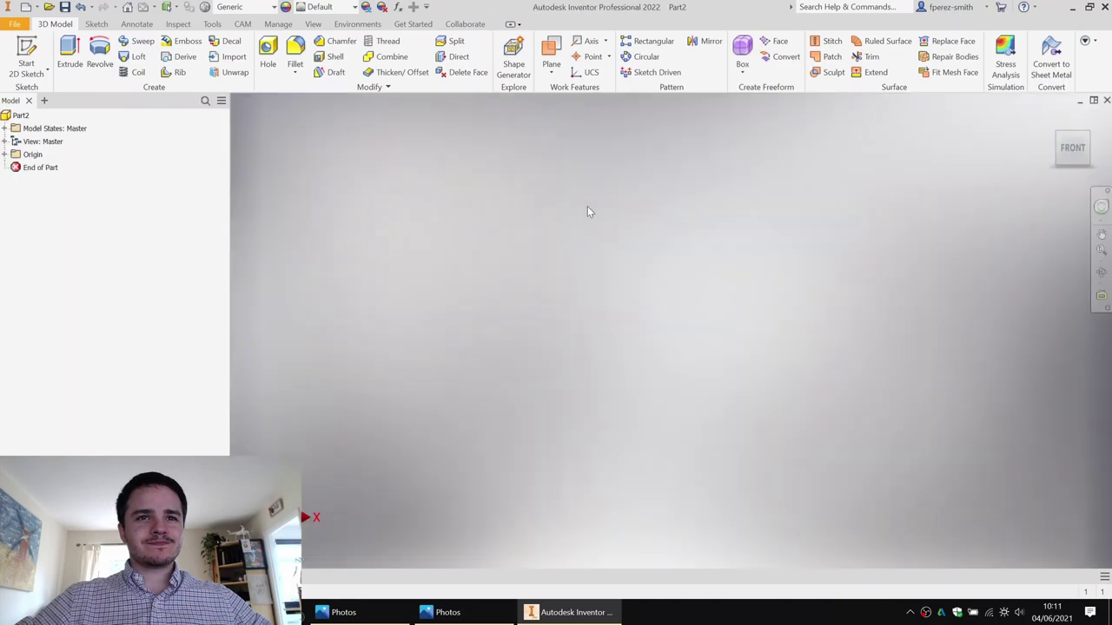
Step: Start a 2D sketch on the horizontal origin plane, viewed from the top
left_click_drag(0, 7, 0, 112)
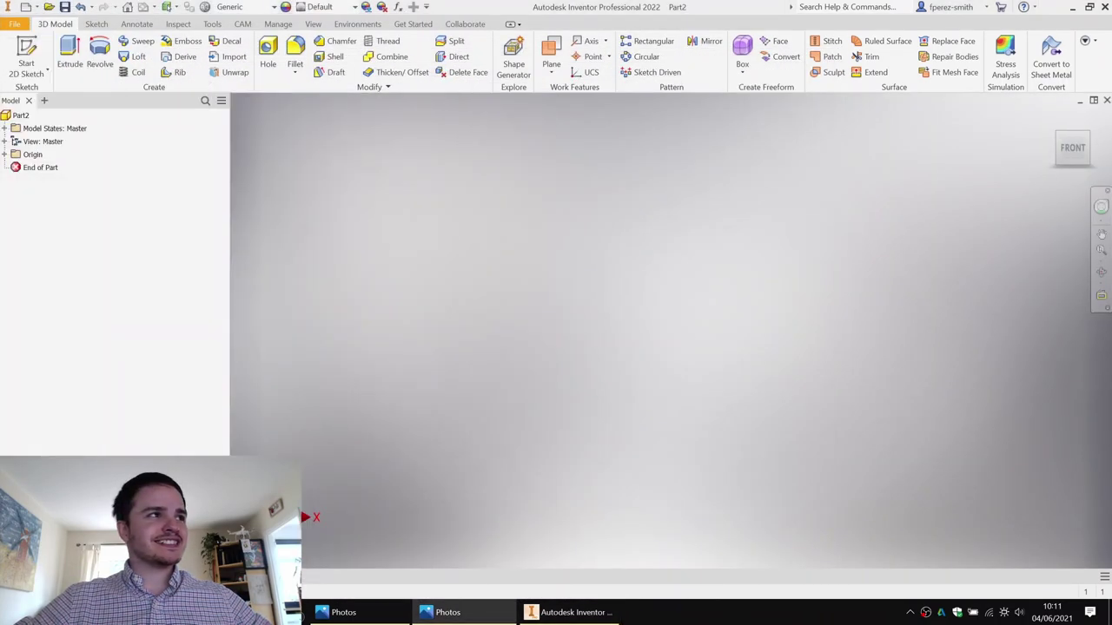
left_click(1018, 258)
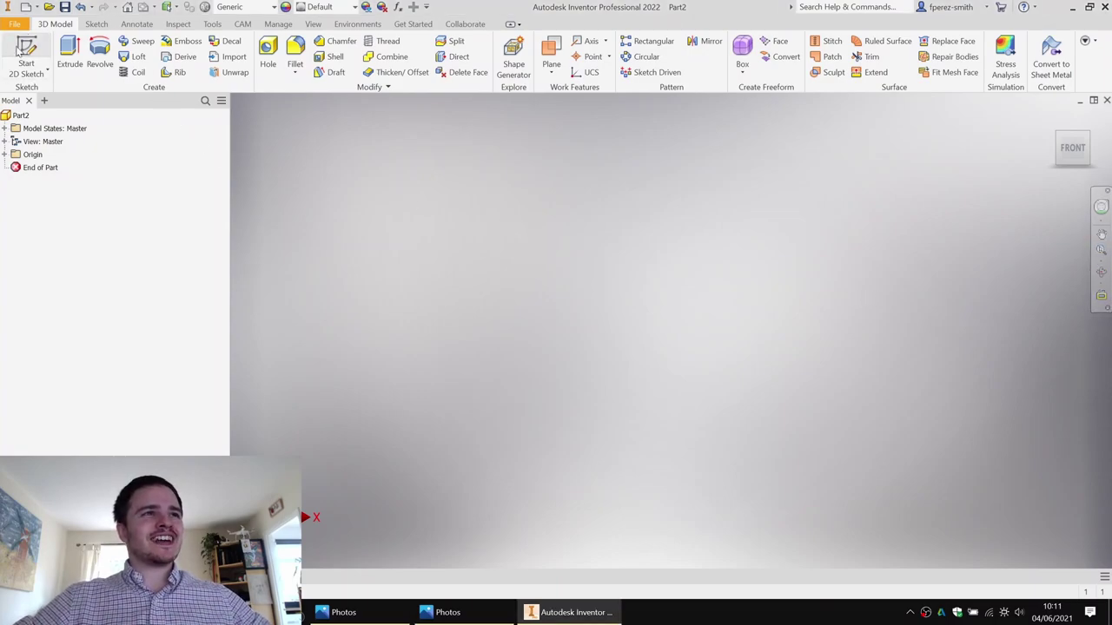
left_click(23, 52)
left_click(529, 321)
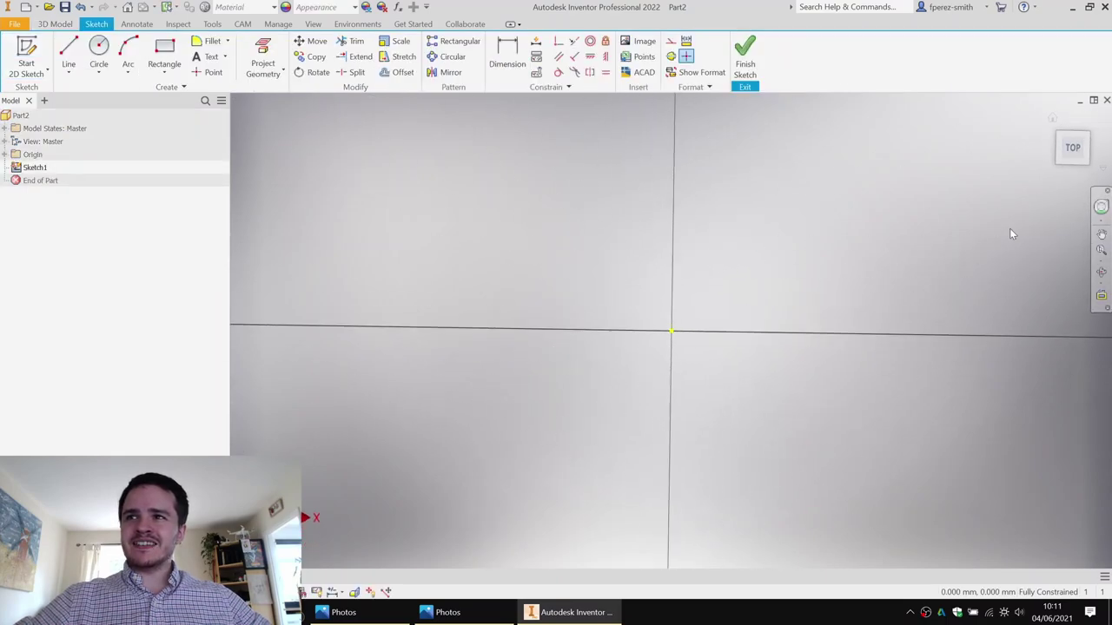
mouse_move(916, 228)
middle_mouse_down()
mouse_move(624, 353)
mouse_move(634, 348)
middle_mouse_up()
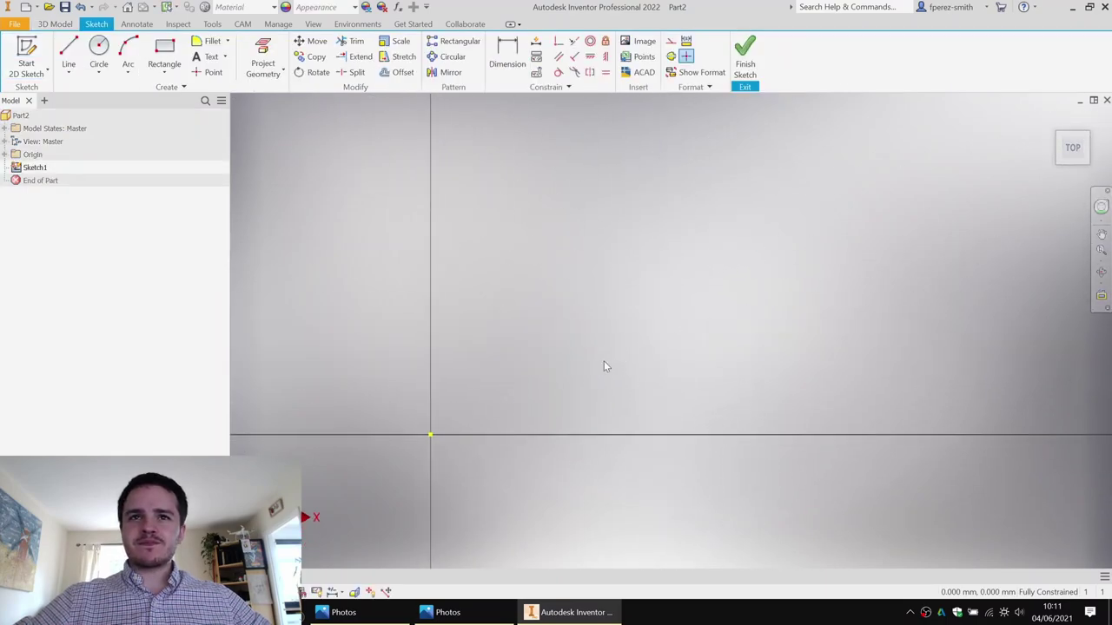
Step: Insert the pliers photo from the Youtube Videos folder into the sketch and flip it horizontally so the jaws point left
left_click(643, 45)
double_click(528, 280)
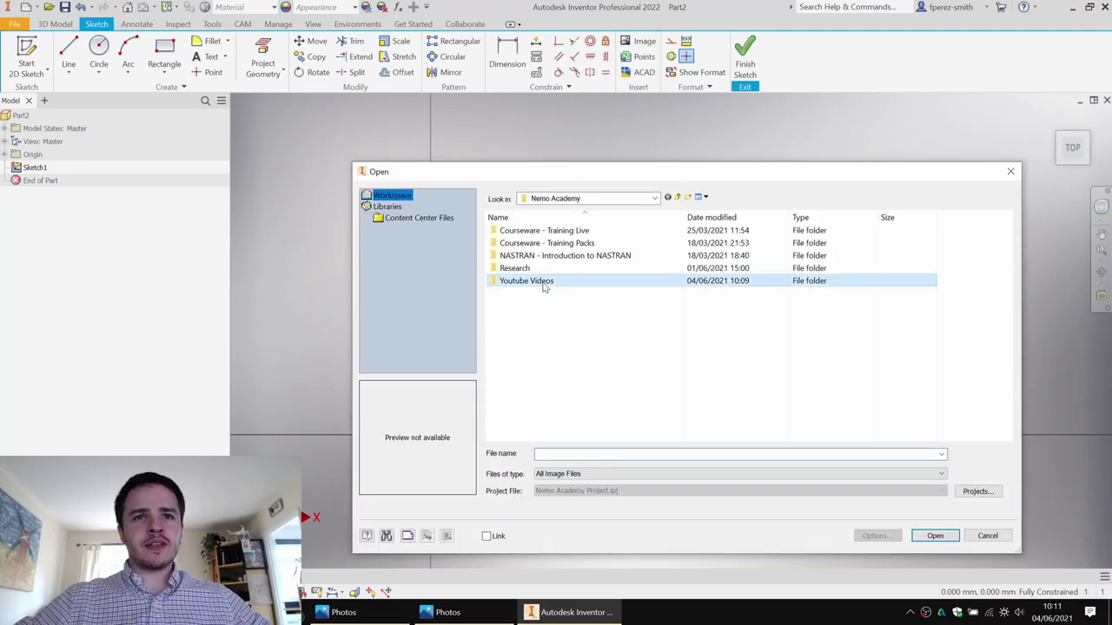
double_click(540, 229)
double_click(654, 266)
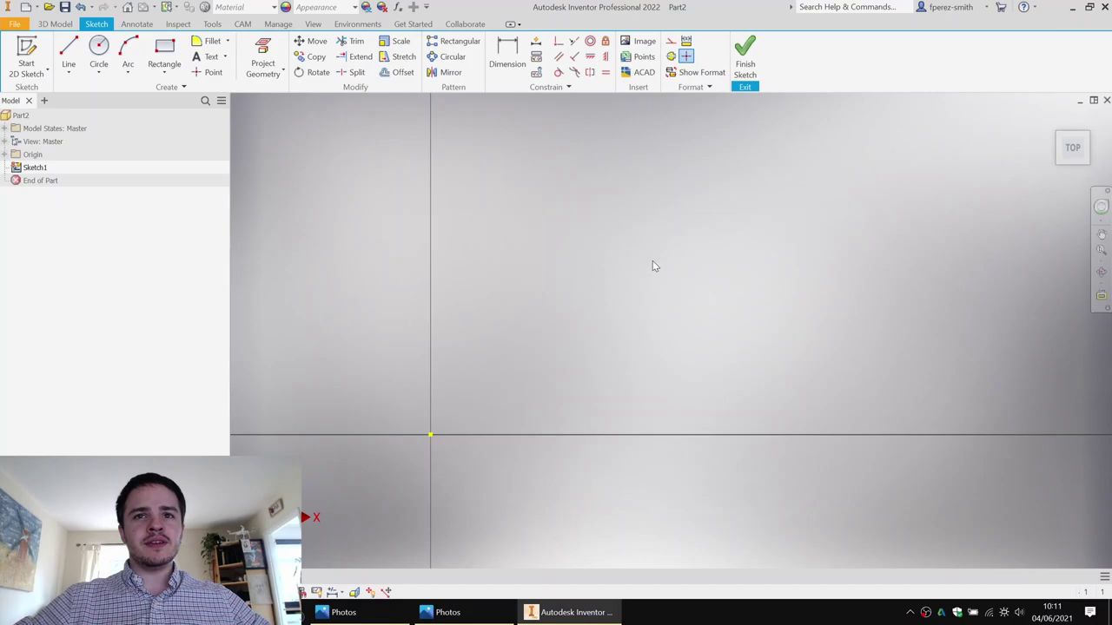
left_click(831, 345)
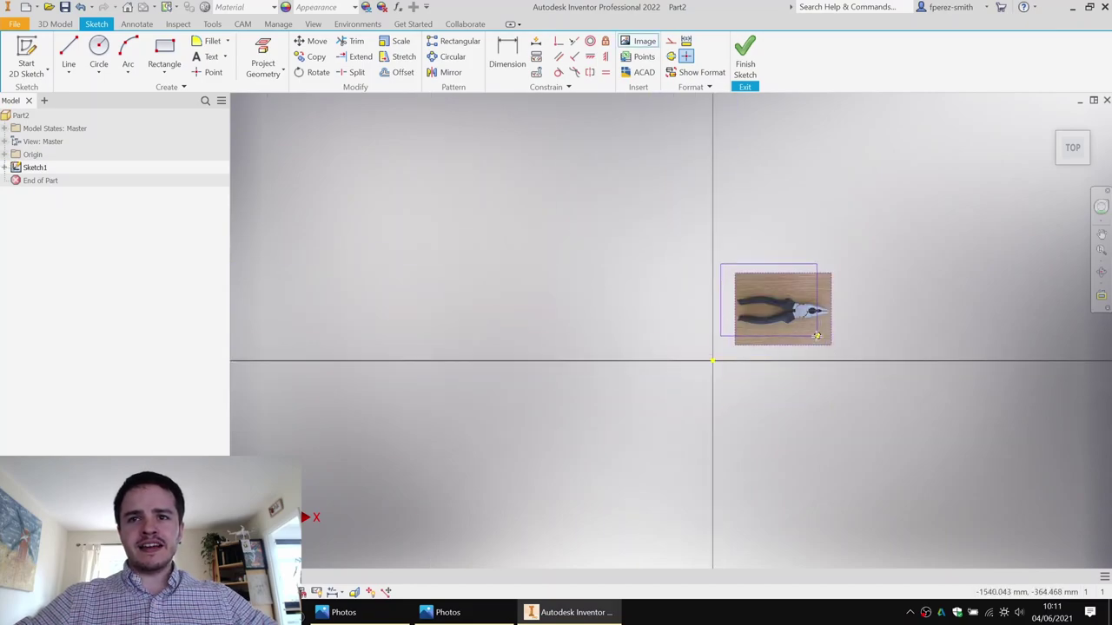
left_click_drag(738, 276, 924, 273)
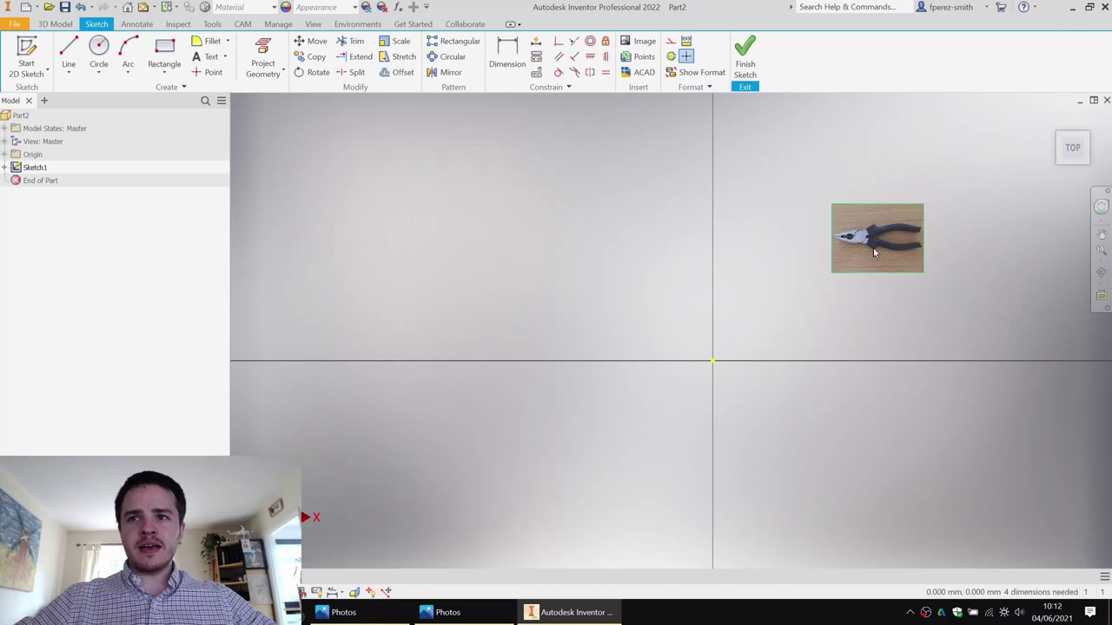
left_click_drag(871, 245, 798, 322)
Step: Draw an 11 mm diameter circle centred on the sketch origin
scroll(778, 325, "up", 10)
scroll(726, 273, "up", 2)
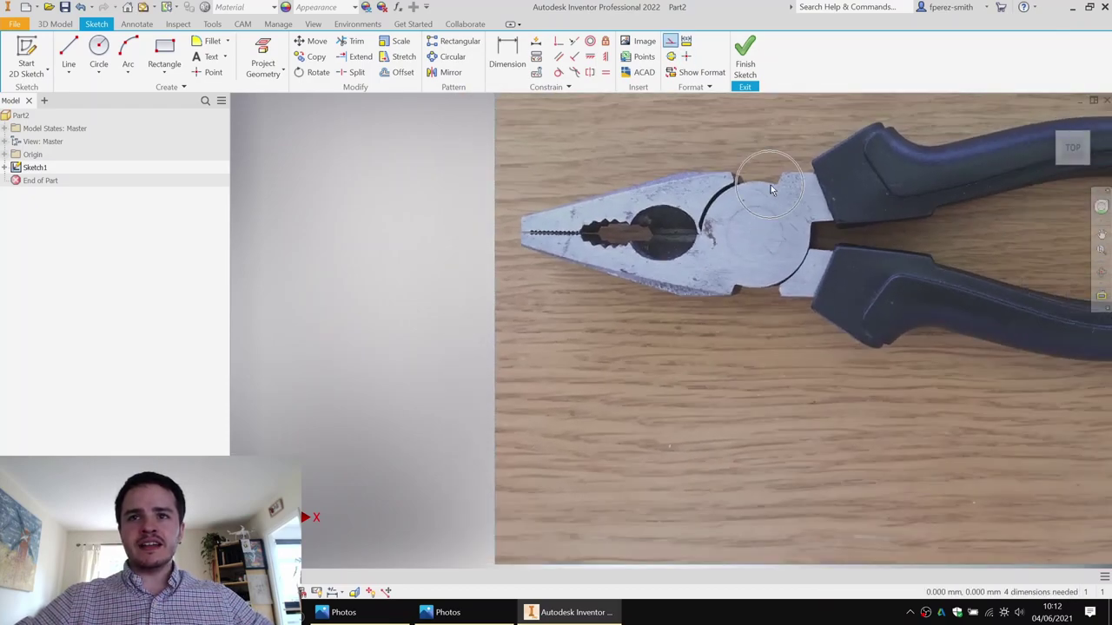
scroll(610, 329, "down", 5)
middle_click_drag(474, 417, 580, 334)
scroll(558, 324, "up", 3)
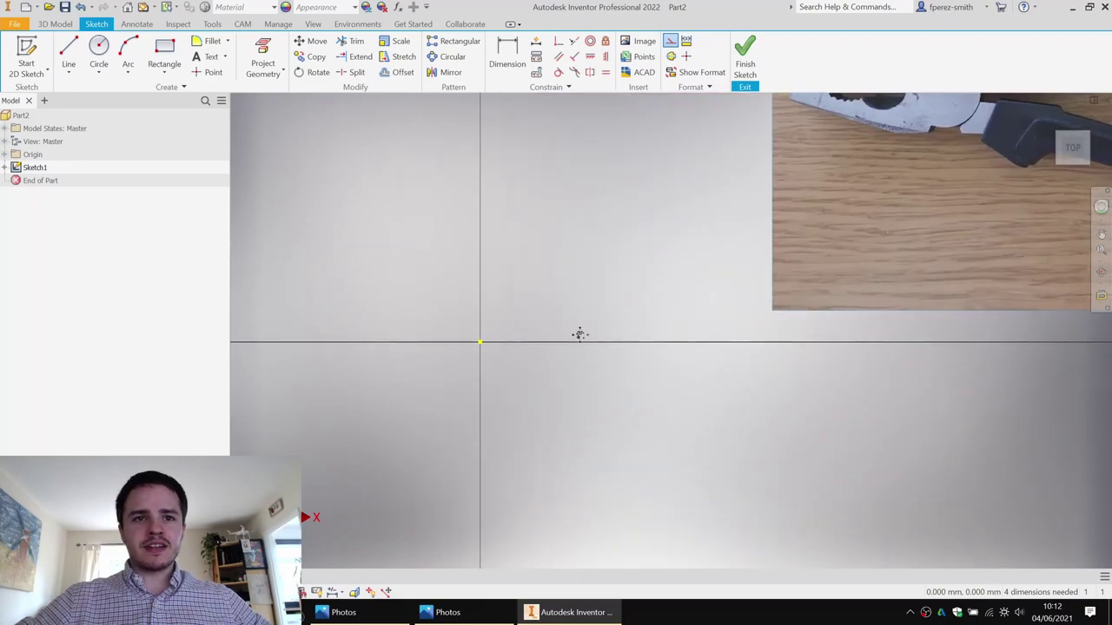
key("c")
left_click(487, 346)
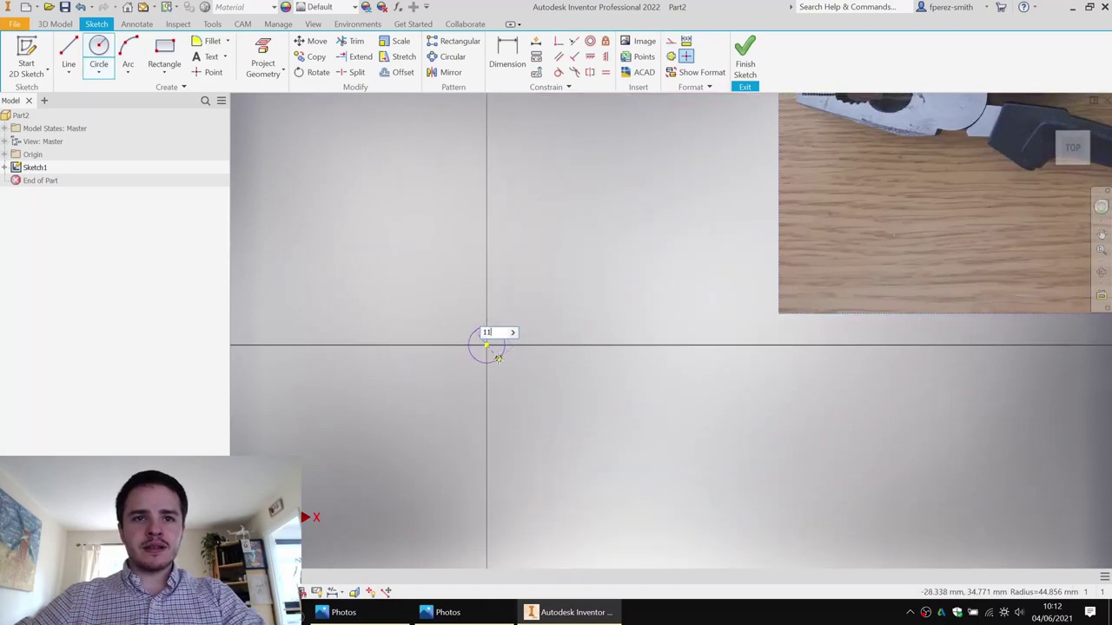
key("Return")
Step: Draw a concentric 20 mm diameter circle at the origin and reposition both diameter labels above the circles
scroll(501, 354, "up", 6)
left_click(453, 324)
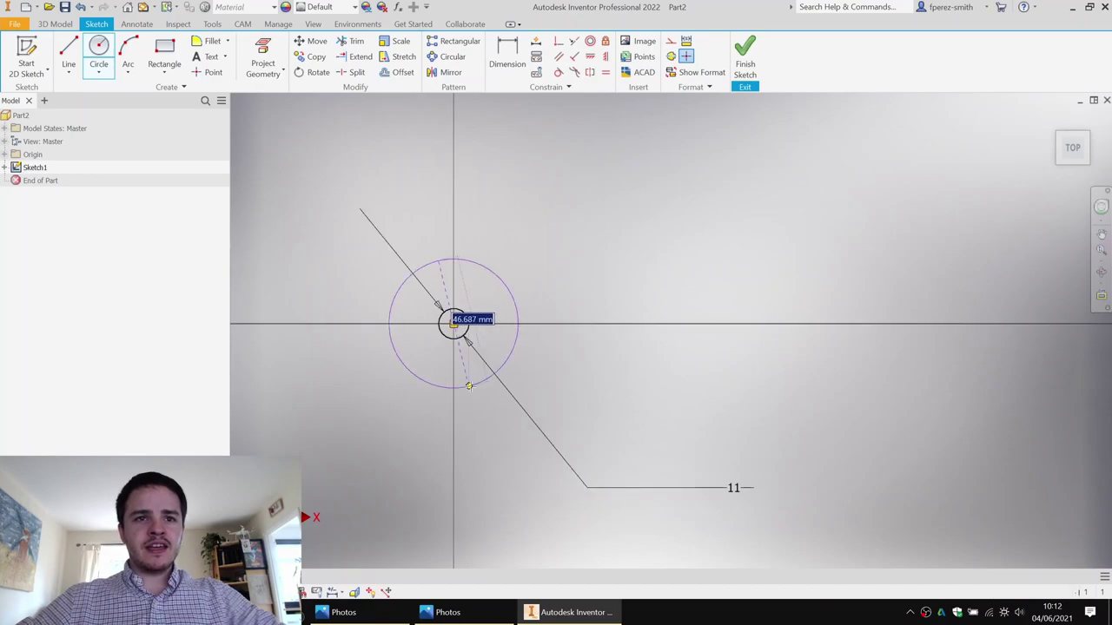
type("20")
key("Return")
scroll(555, 363, "up", 3)
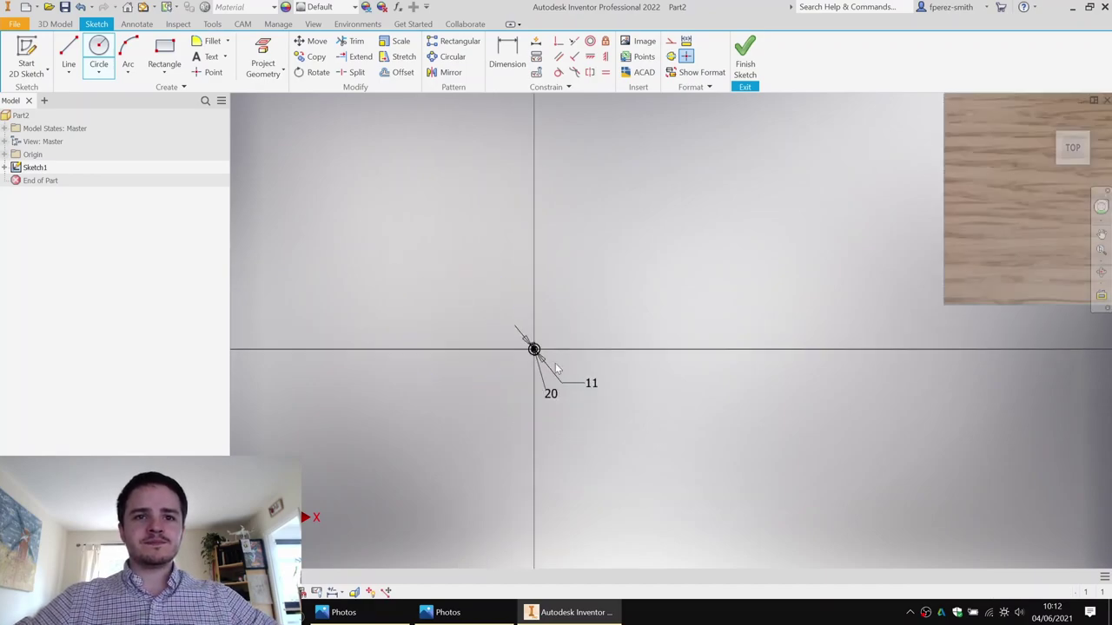
key("Escape")
left_click_drag(551, 394, 586, 272)
left_click_drag(591, 383, 624, 291)
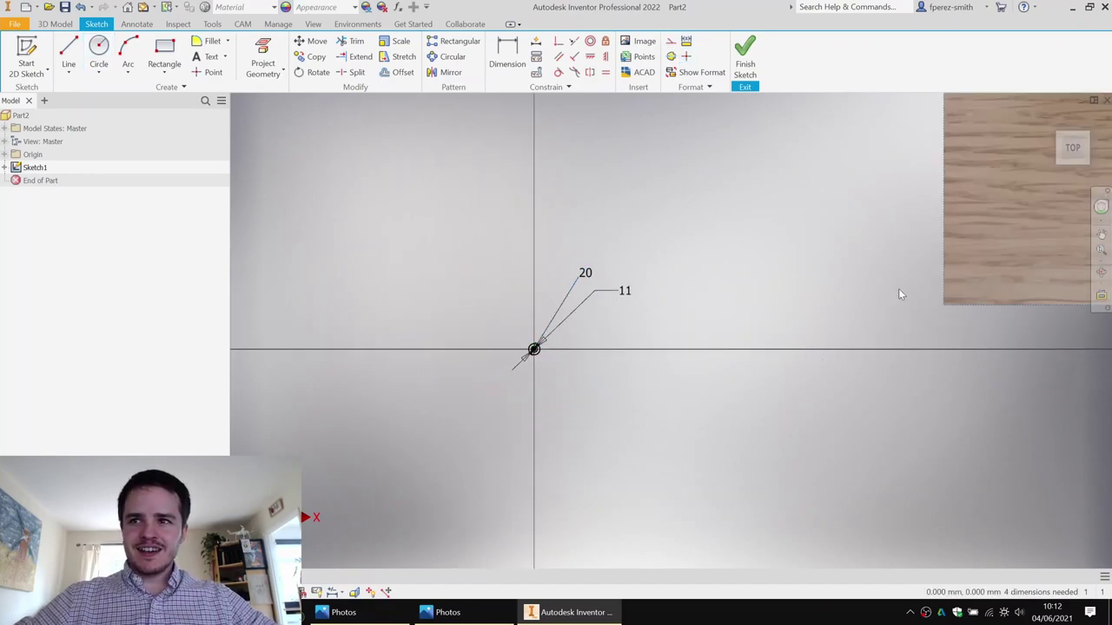
Step: Move the pliers photo over the origin and scale it down roughly, placing its pivot near the two circles
left_click_drag(1004, 204, 500, 447)
scroll(790, 350, "down", 3)
middle_click_drag(792, 349, 655, 343)
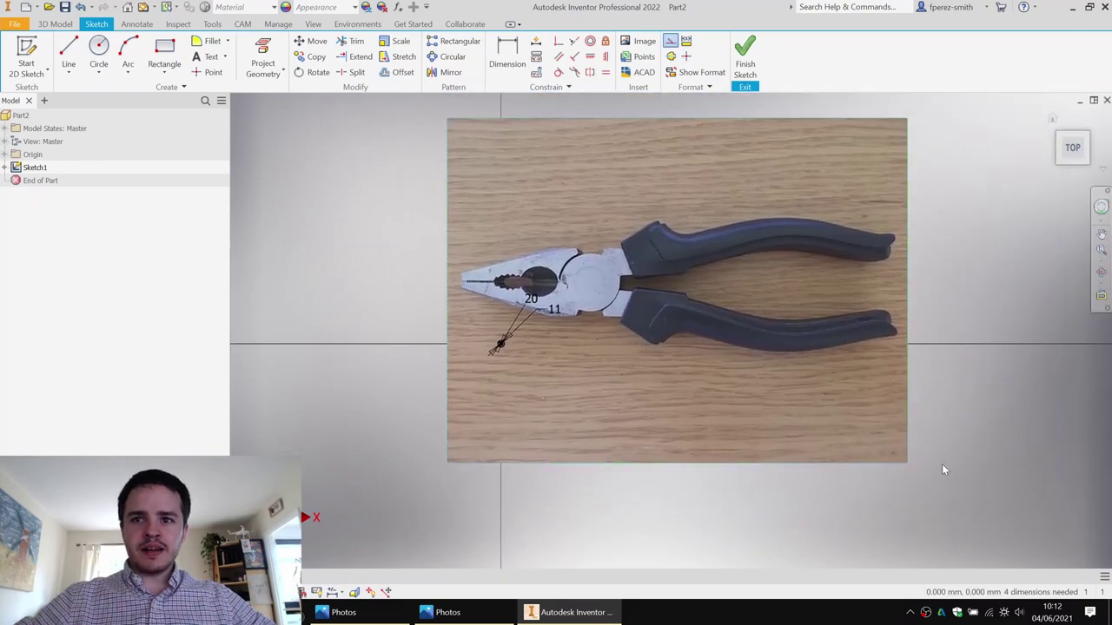
left_click_drag(901, 466, 584, 462)
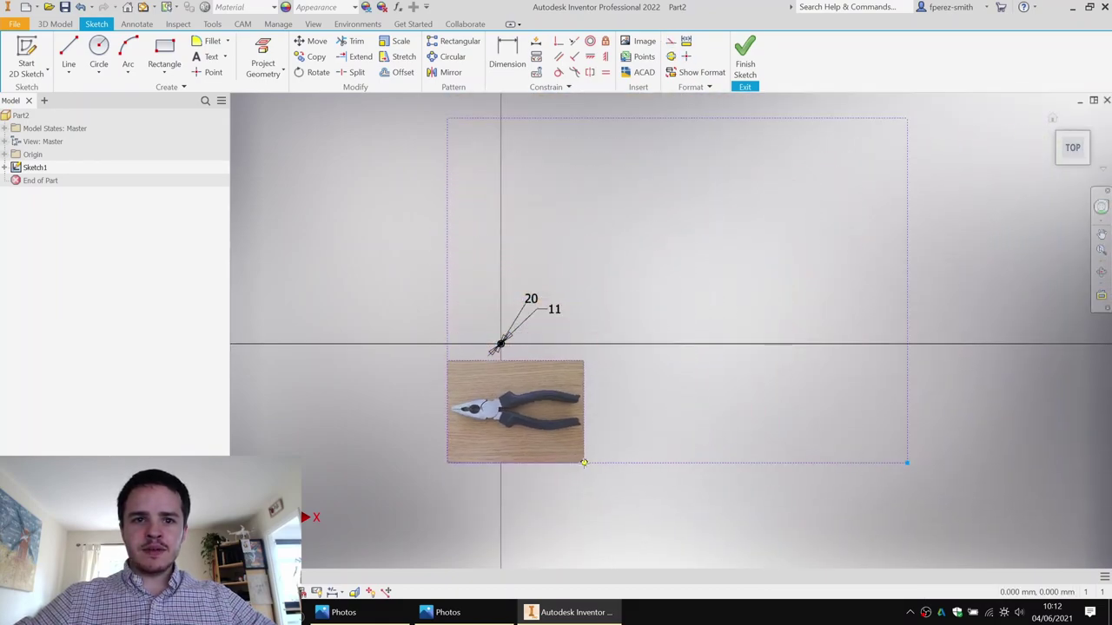
mouse_move(528, 425)
left_mouse_down()
mouse_move(550, 383)
mouse_move(530, 363)
left_mouse_up()
scroll(526, 358, "up", 5)
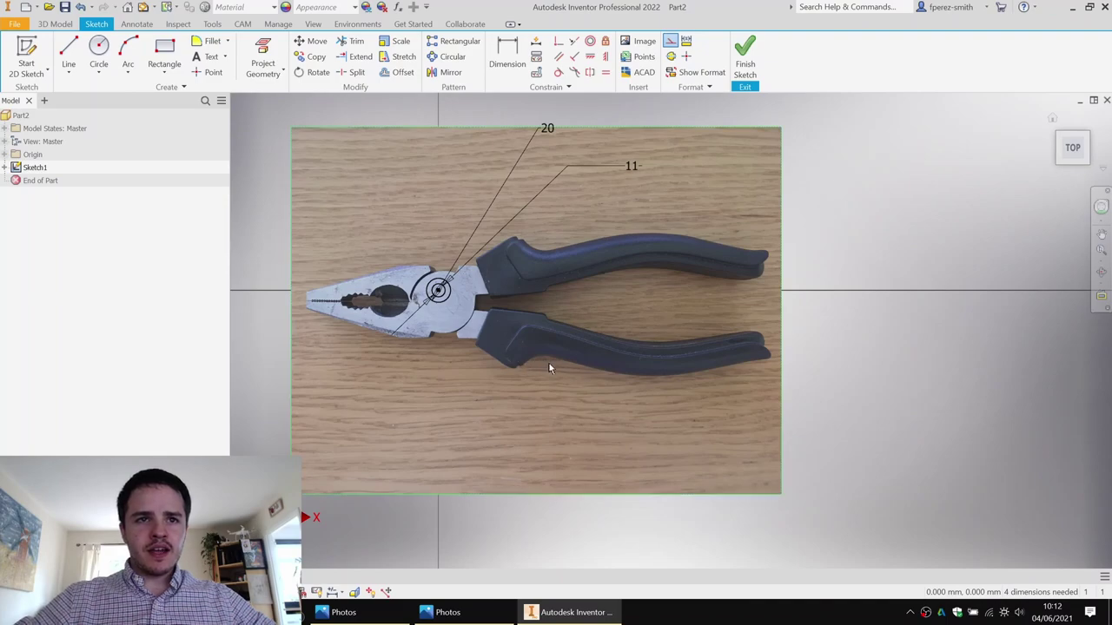
Step: Scale the pliers photo down further by its corner and realign its pivot with the circles at the origin
left_click_drag(781, 494, 582, 494)
left_click_drag(517, 402, 582, 312)
scroll(546, 343, "up", 4)
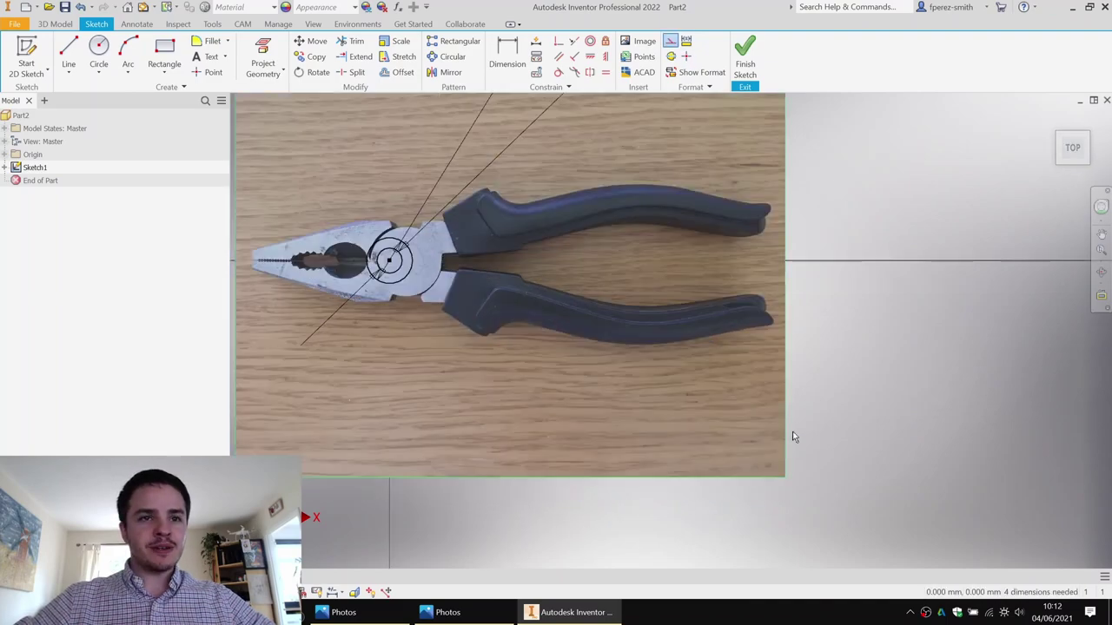
left_click_drag(782, 478, 656, 477)
scroll(474, 382, "up", 3)
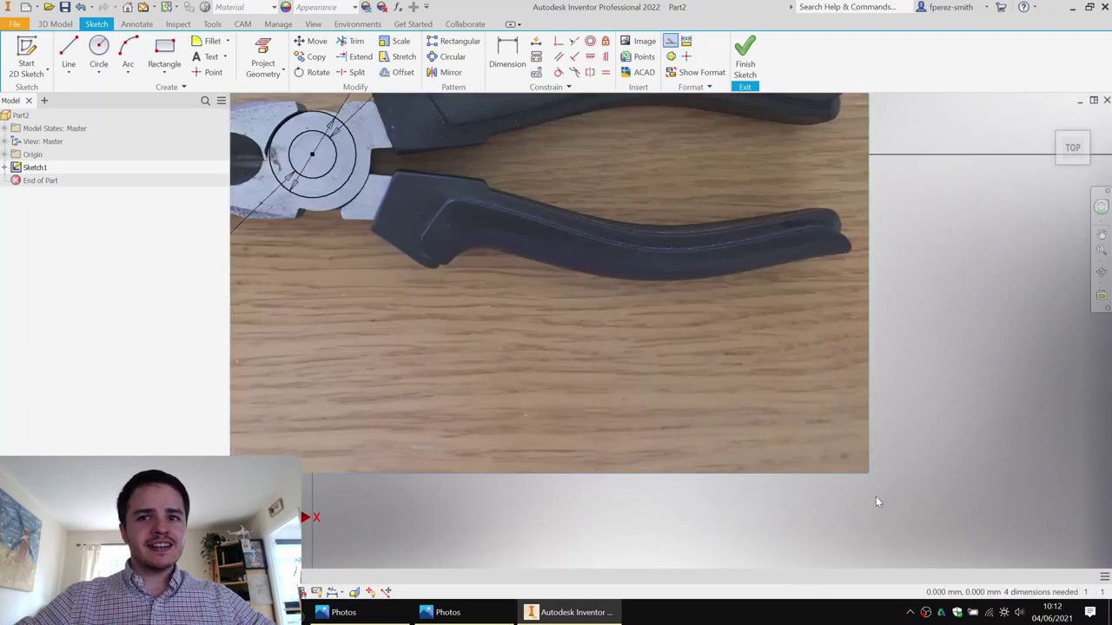
Step: Fine-tune the photo's size and position until the pliers' round pivot matches the 20 mm circle
left_click_drag(869, 476, 734, 474)
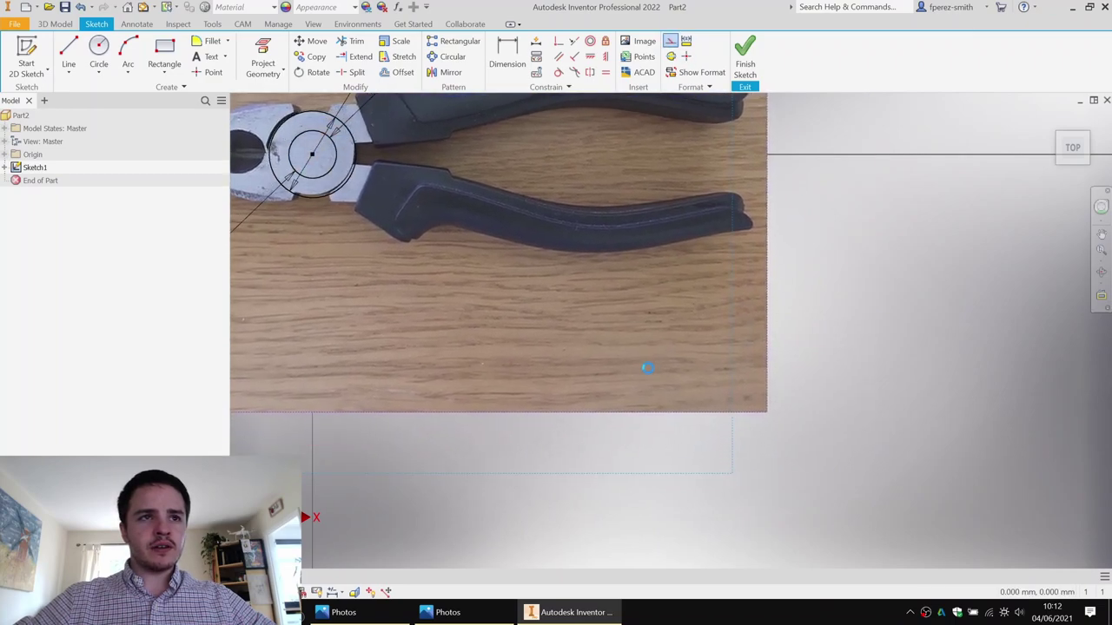
left_click_drag(767, 414, 777, 416)
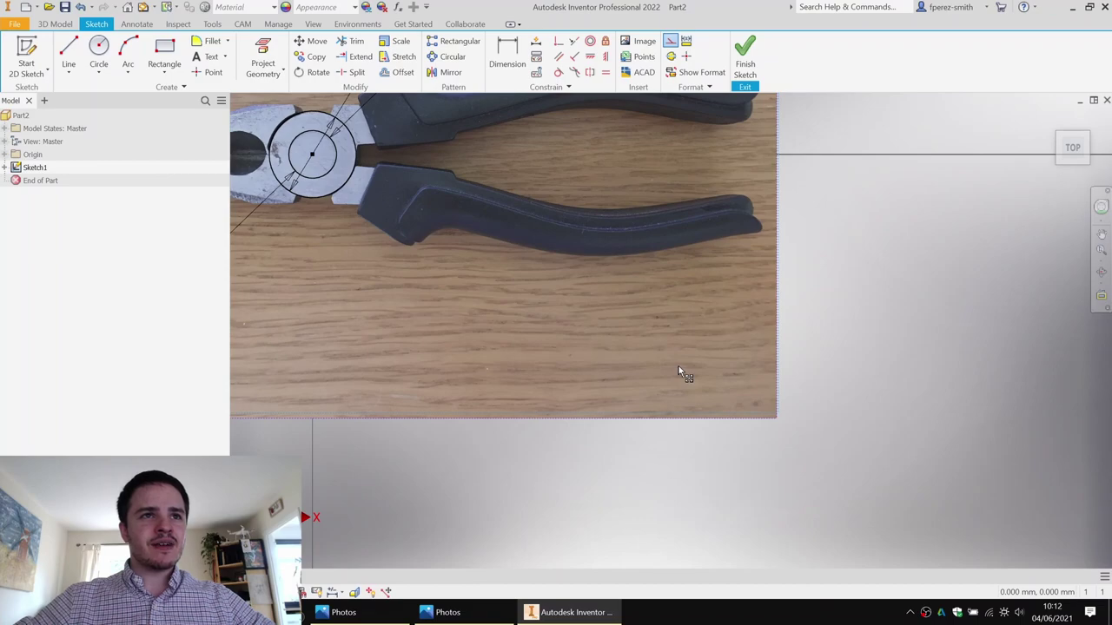
left_click_drag(678, 366, 677, 367)
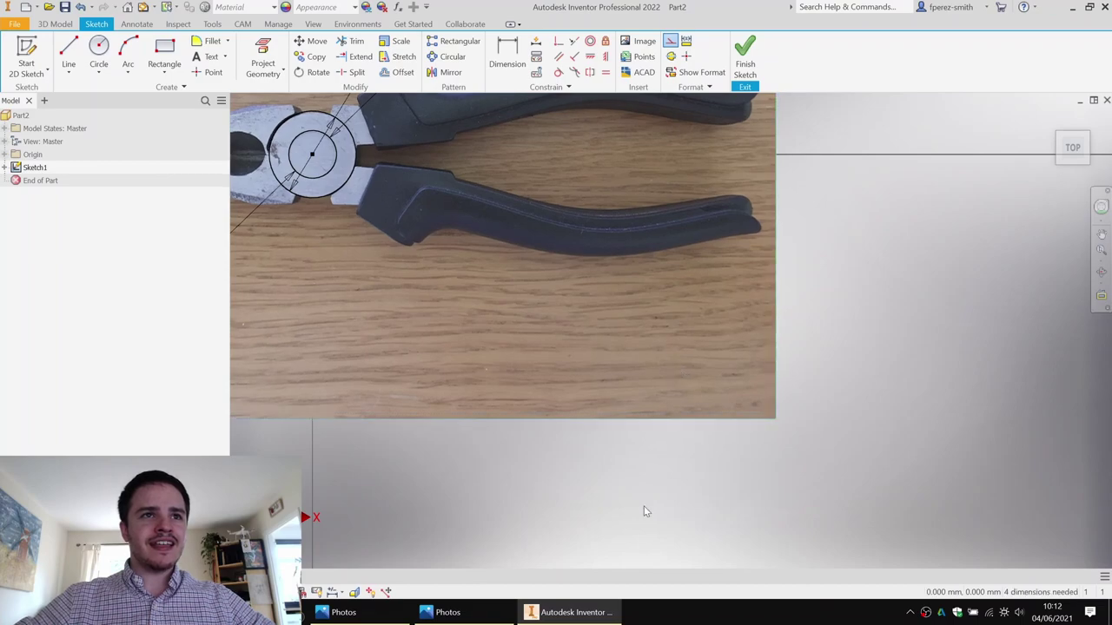
mouse_move(622, 370)
middle_mouse_down()
mouse_move(914, 460)
mouse_move(884, 479)
middle_mouse_up()
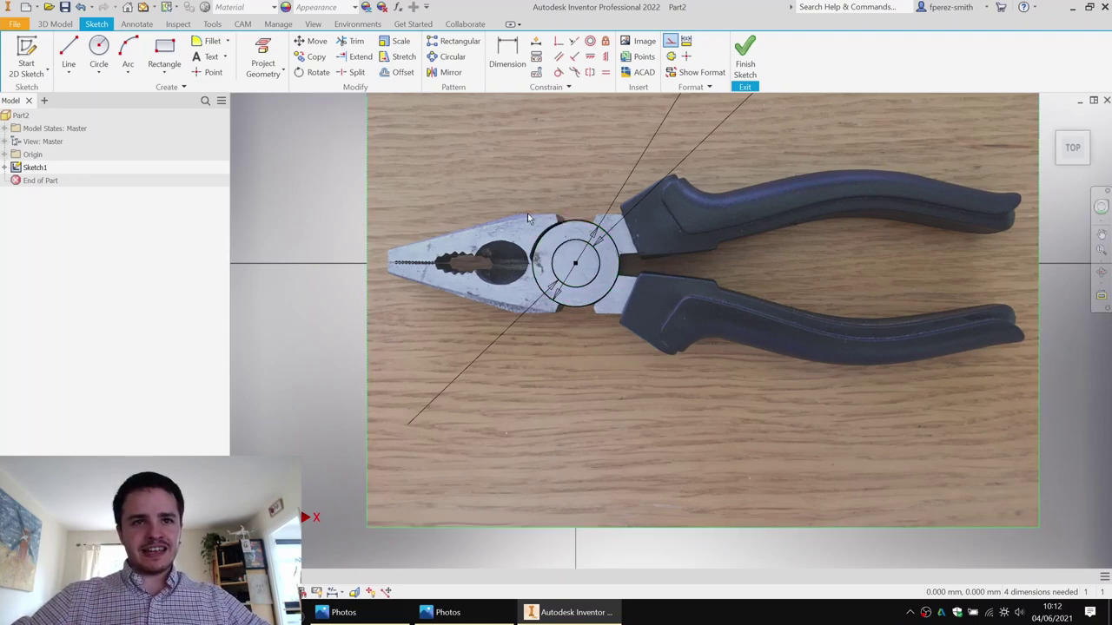
Step: Sketch two connected lines from the origin to the 20 mm circle at the lower handle's notch, then outward past the circle
middle_click_drag(710, 249, 602, 291)
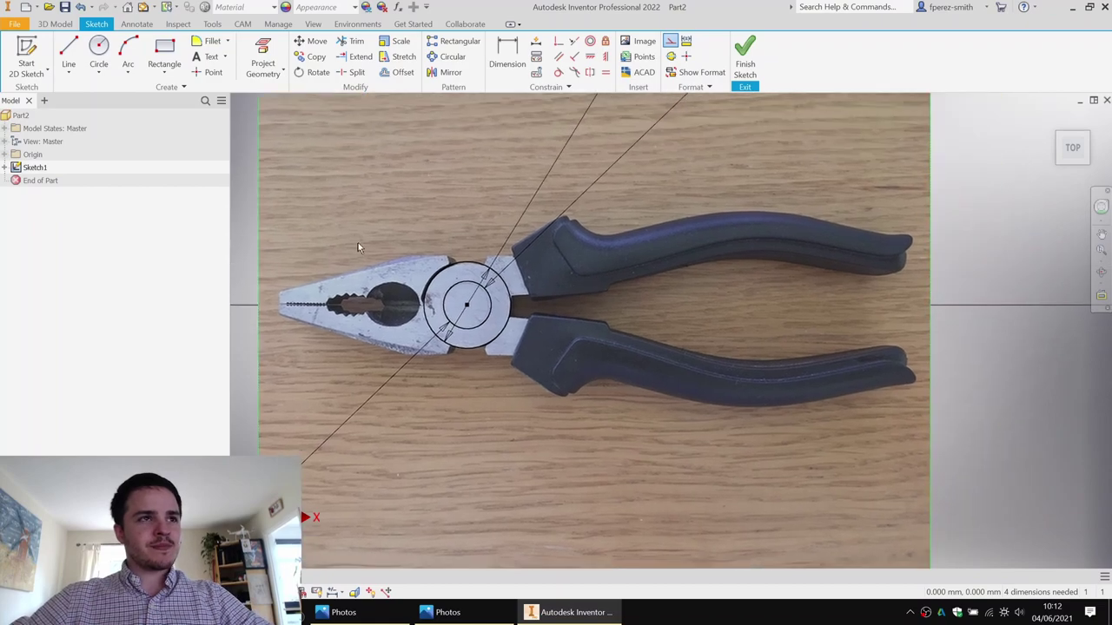
left_click(67, 50)
scroll(423, 319, "down", 3)
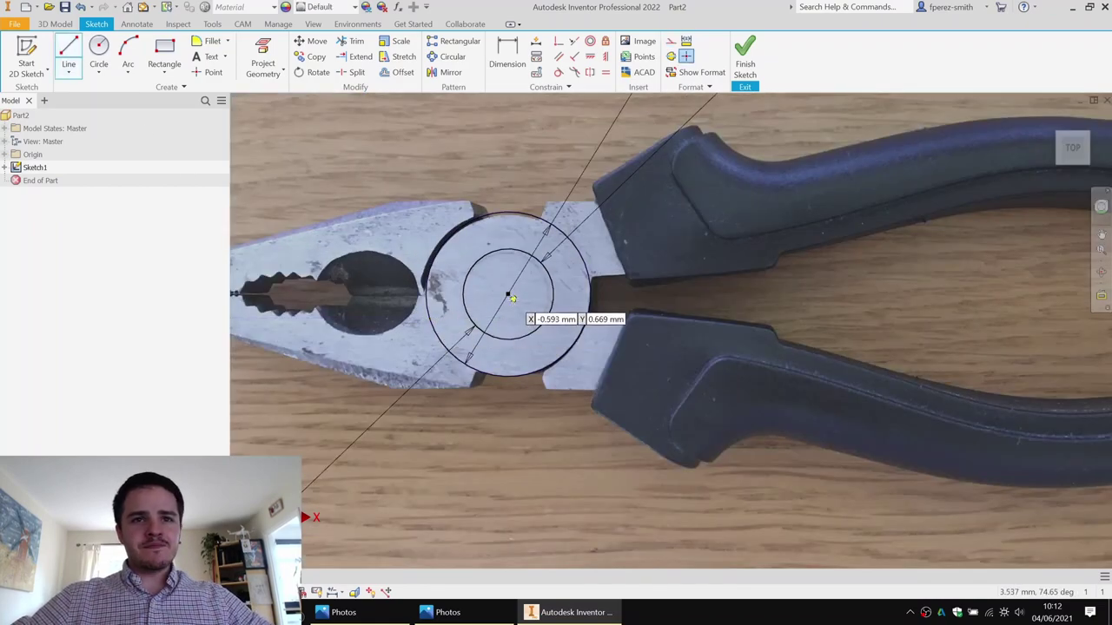
left_click(507, 294)
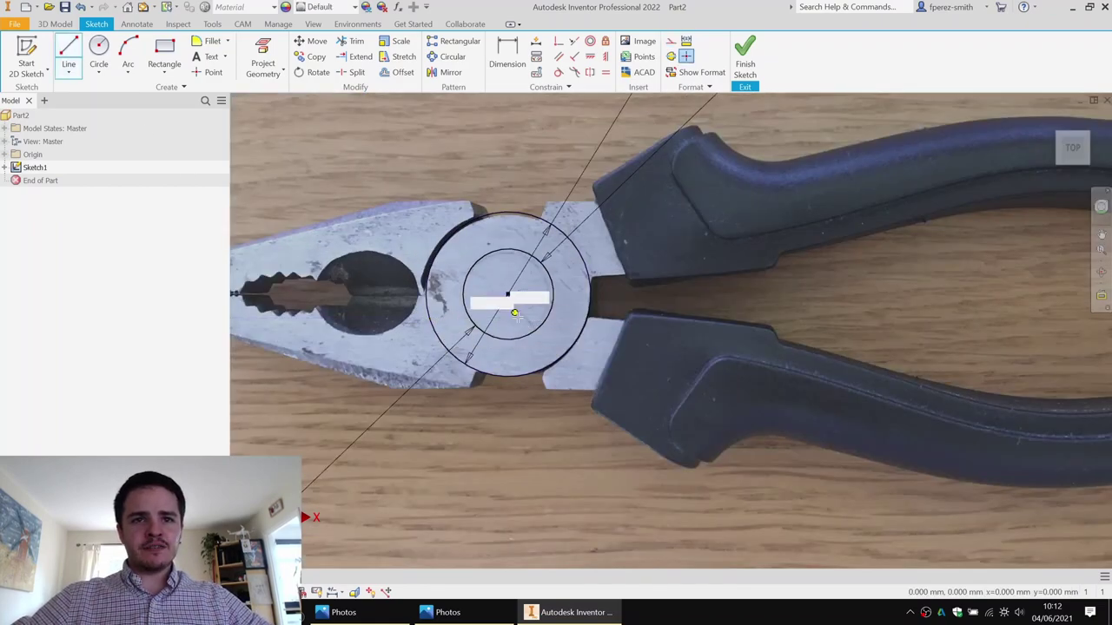
left_click(544, 370)
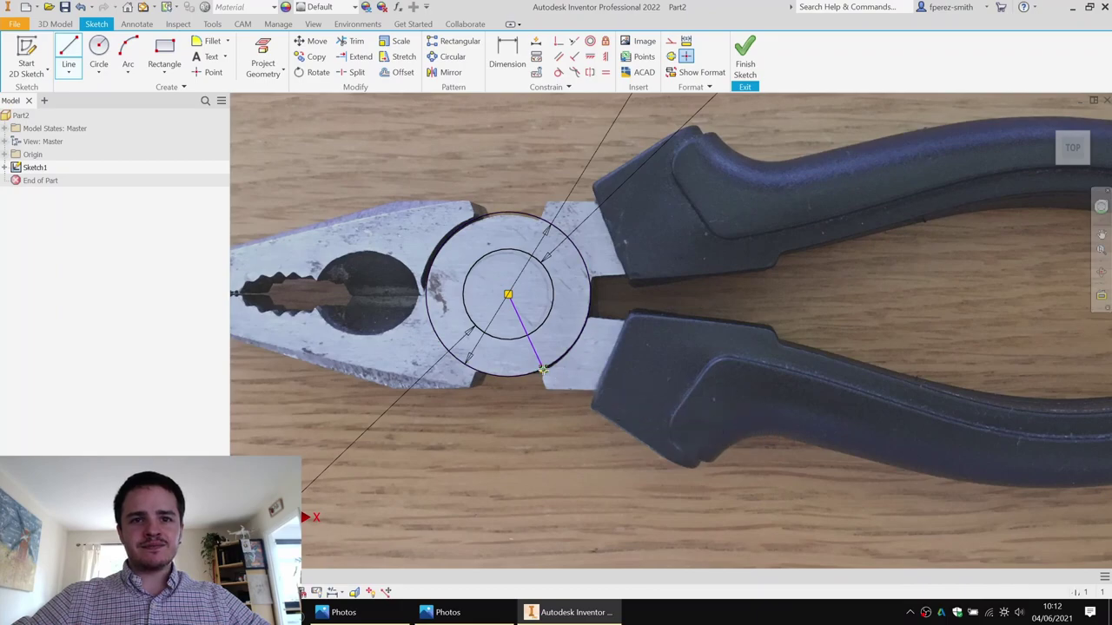
left_click(594, 418)
key("Escape")
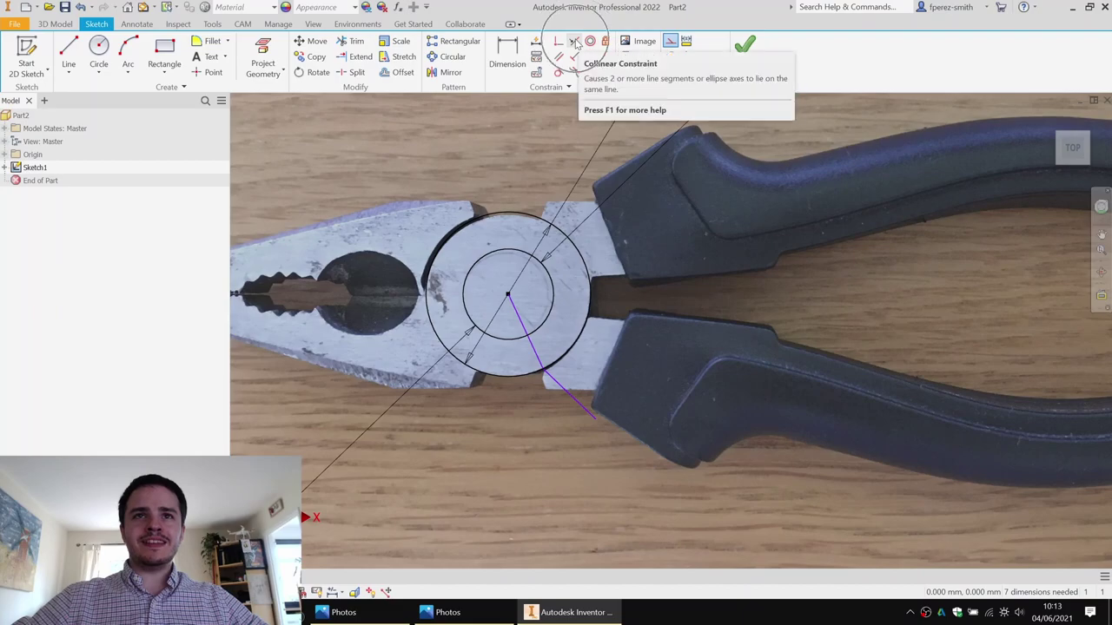
Step: Make the two connected lines collinear and convert the inner one, inside the circle, to construction geometry
left_click(574, 42)
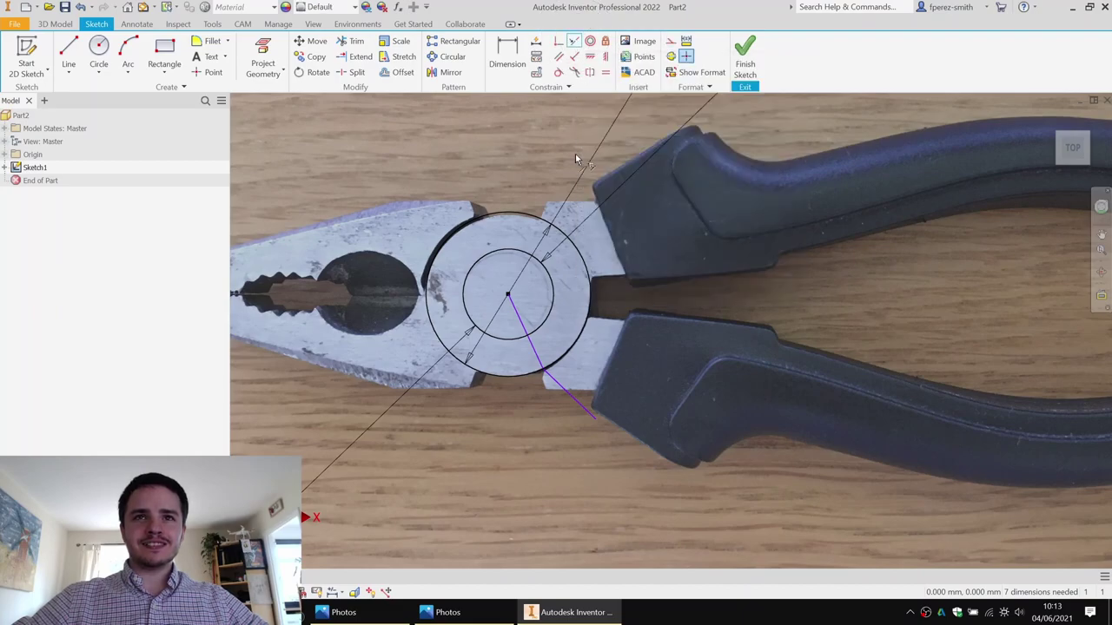
left_click(553, 390)
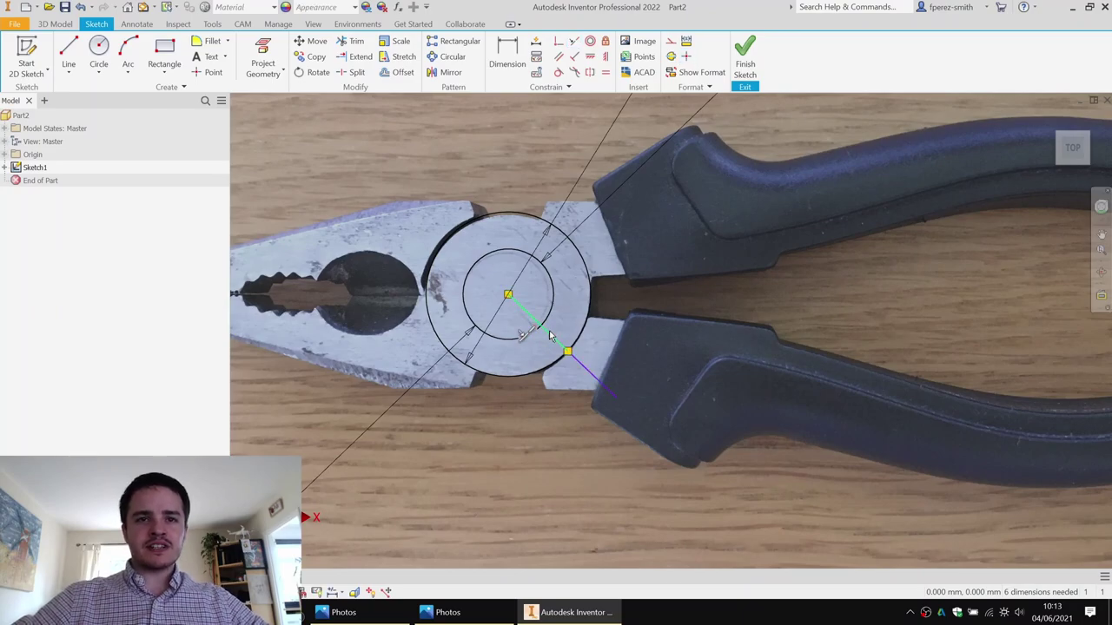
right_click(550, 263)
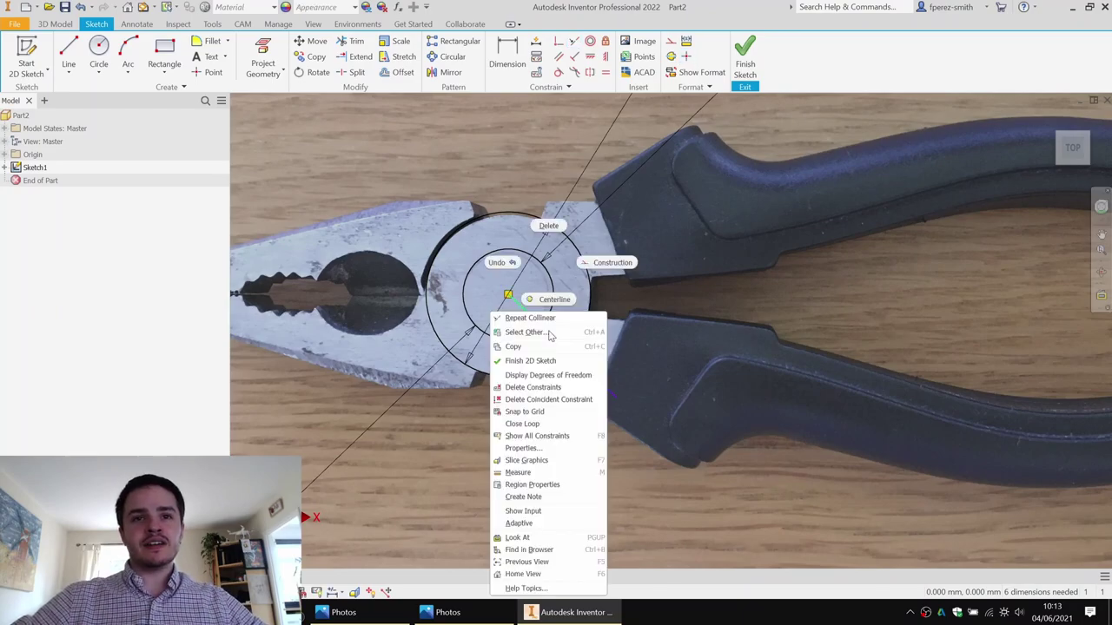
left_click(607, 275)
Step: Swing the outer line onto the notch edge of the lower arm in the photo and dimension its length as 2.75 mm
left_click(616, 399)
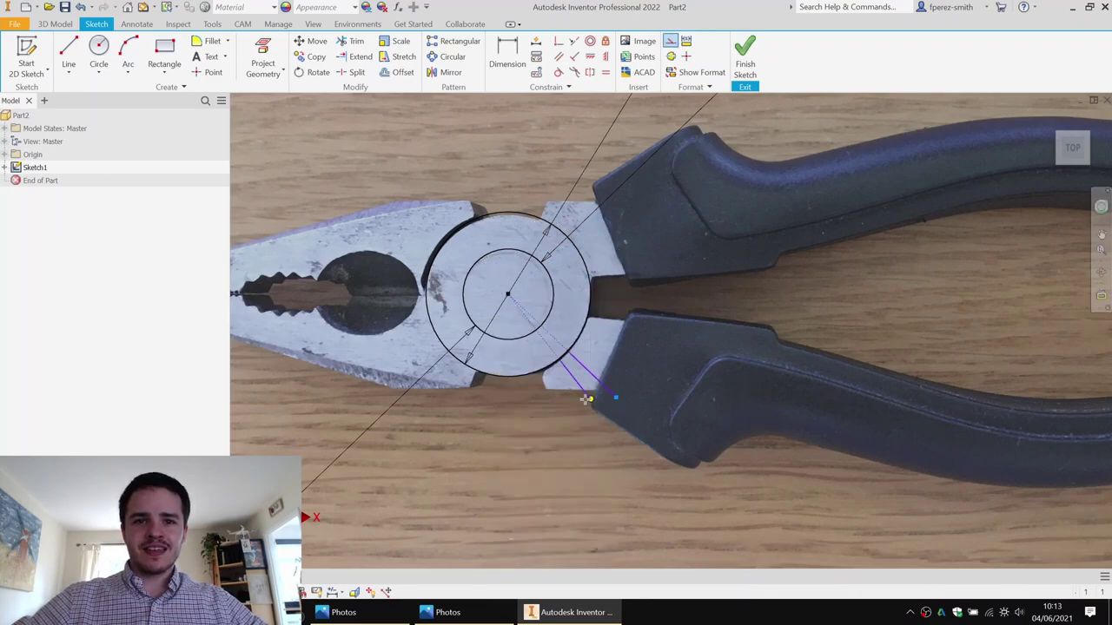
scroll(547, 386, "down", 5)
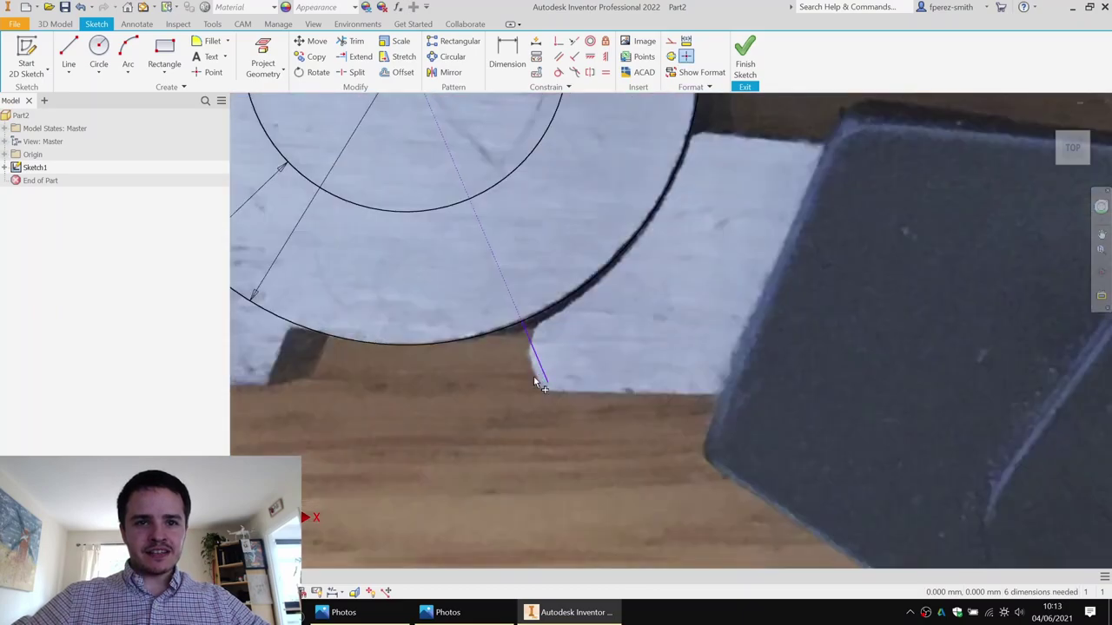
left_click(514, 371)
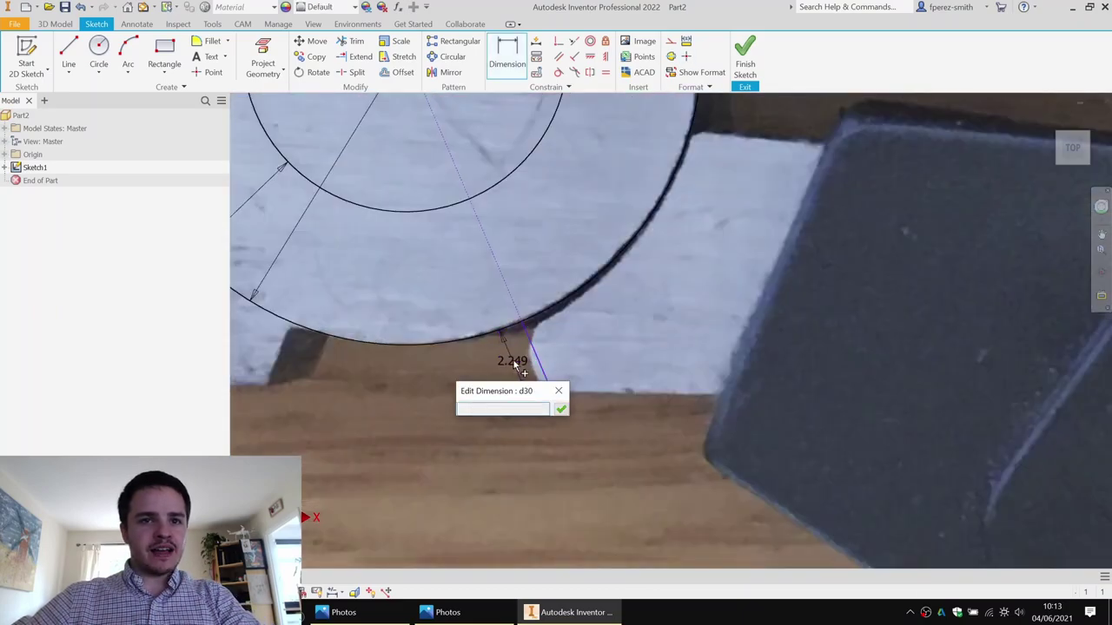
type("2.75")
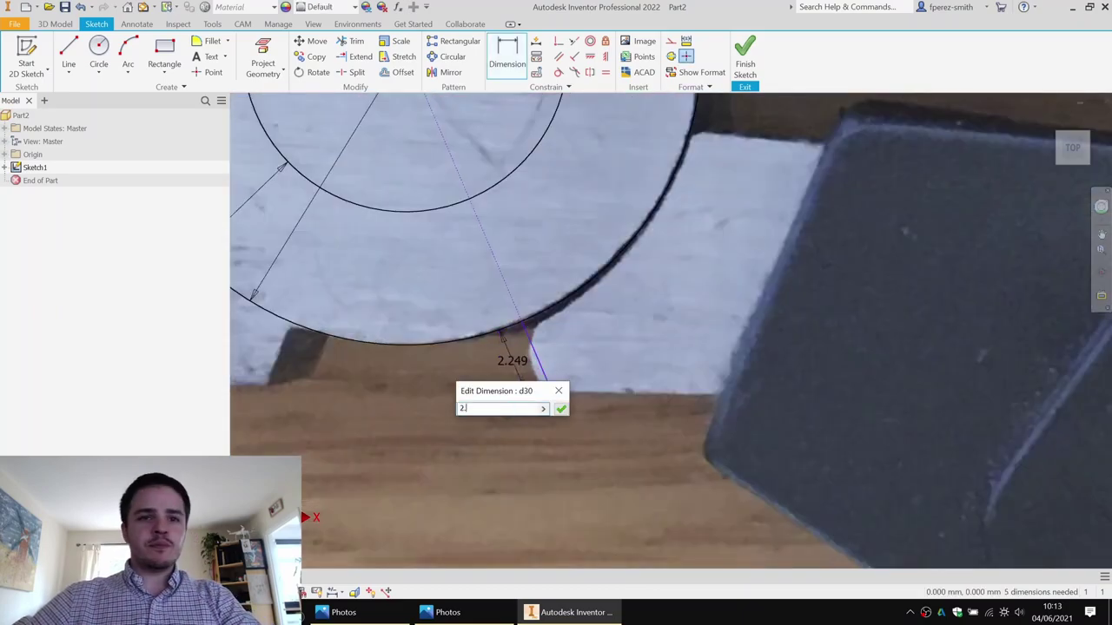
key("Return")
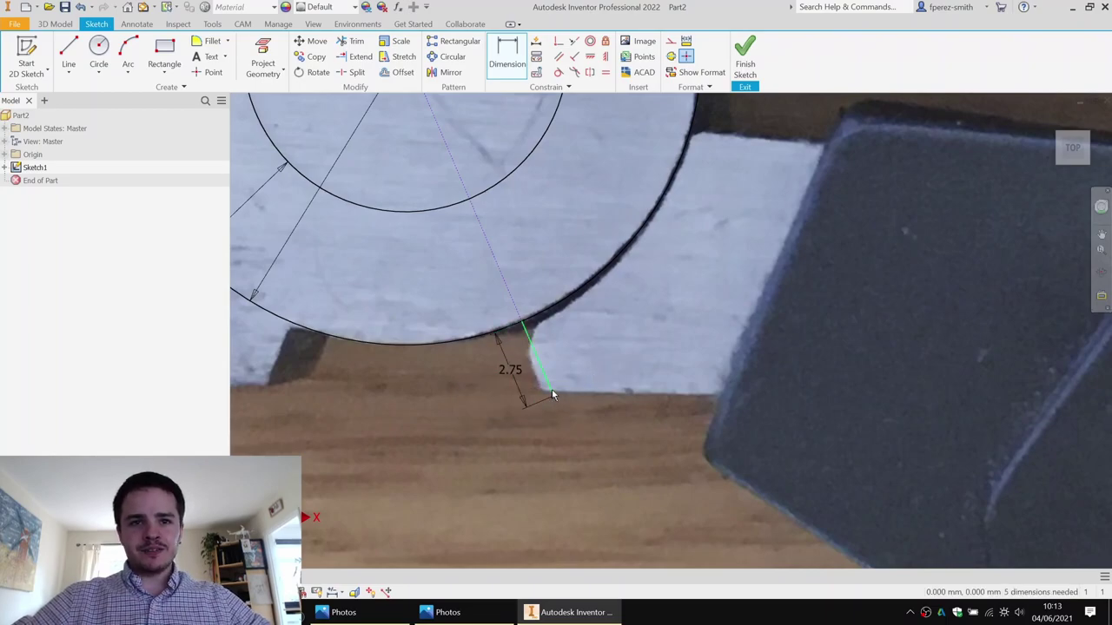
Step: Draw a horizontal line from the origin to the 20 mm circle on the handle side and convert it to construction
scroll(547, 401, "down", 3)
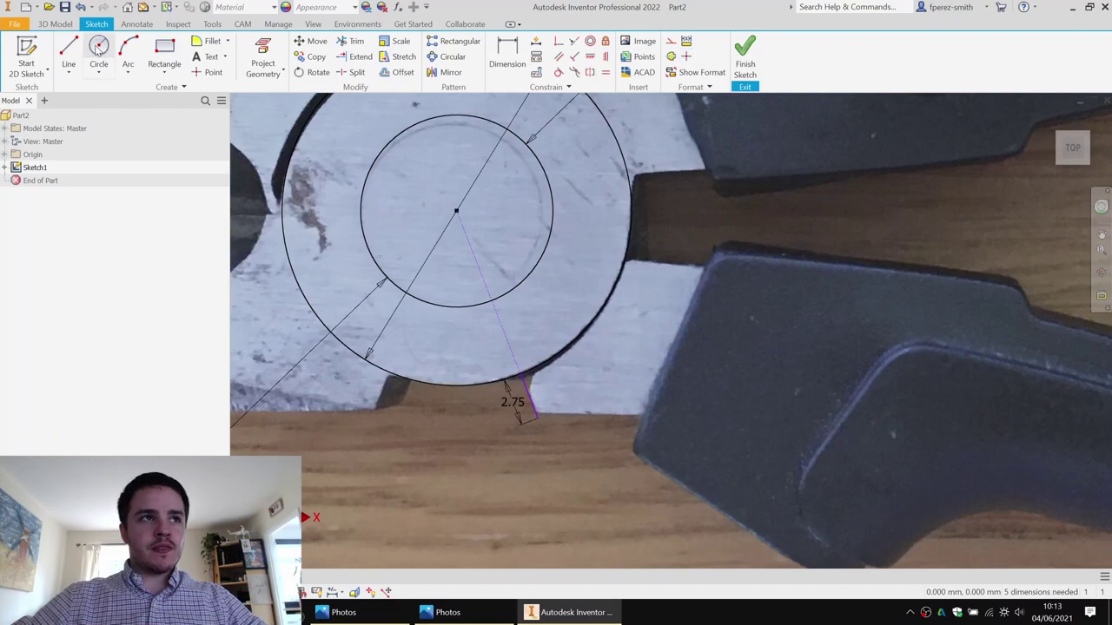
left_click(68, 48)
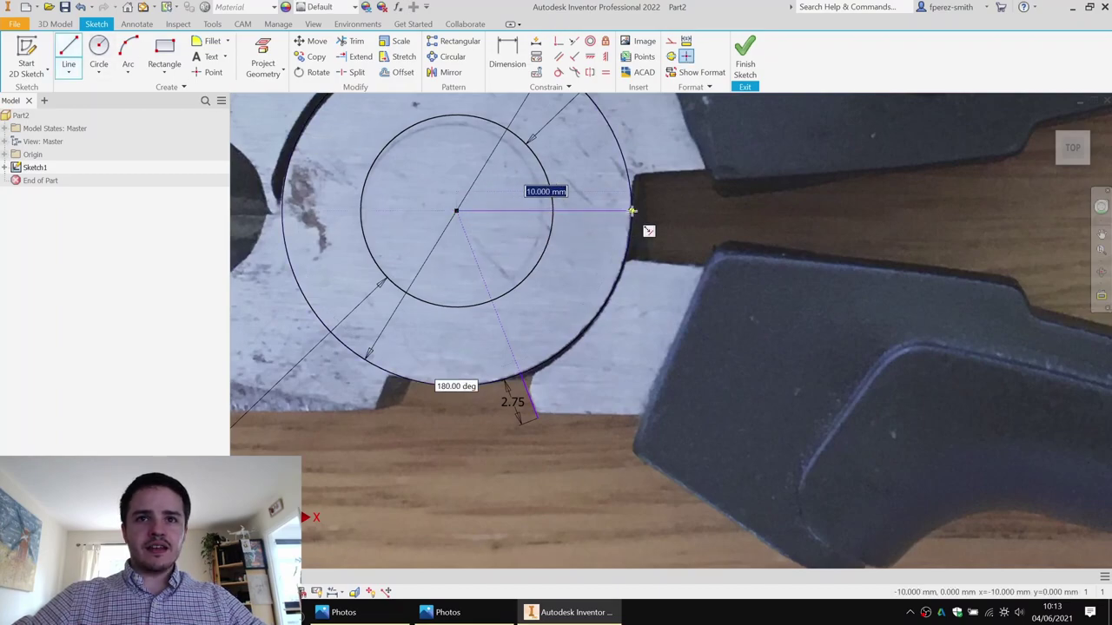
left_click(584, 211)
key("Escape")
right_click(584, 211)
left_click(658, 219)
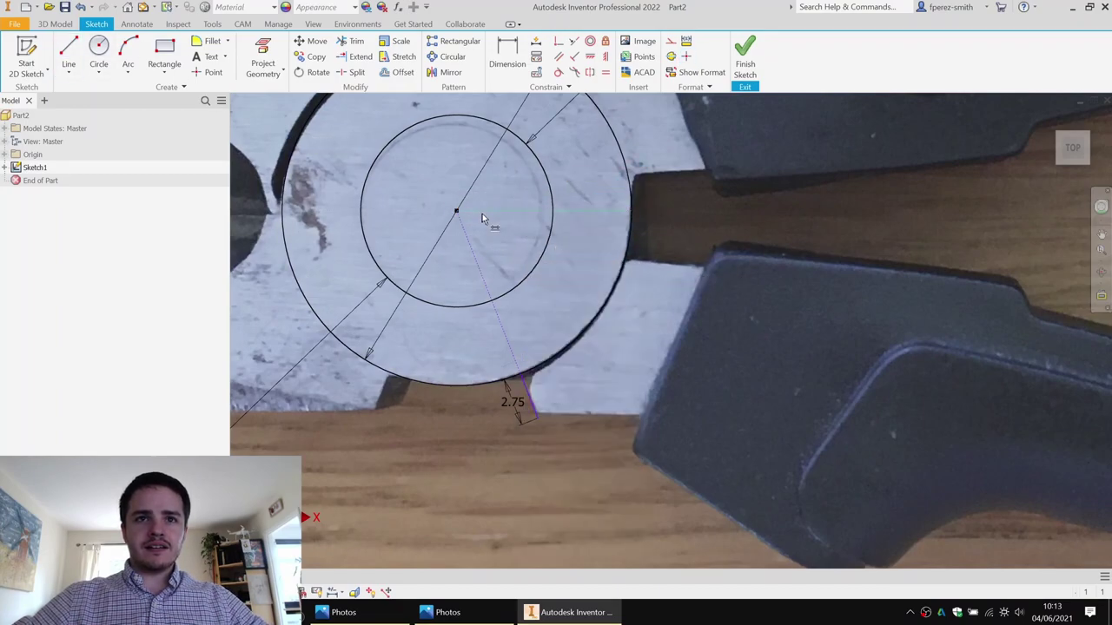
Step: Dimension the angle between the horizontal and the slanted construction lines as 67.5 degrees
key("d")
left_click(482, 212)
left_click(581, 280)
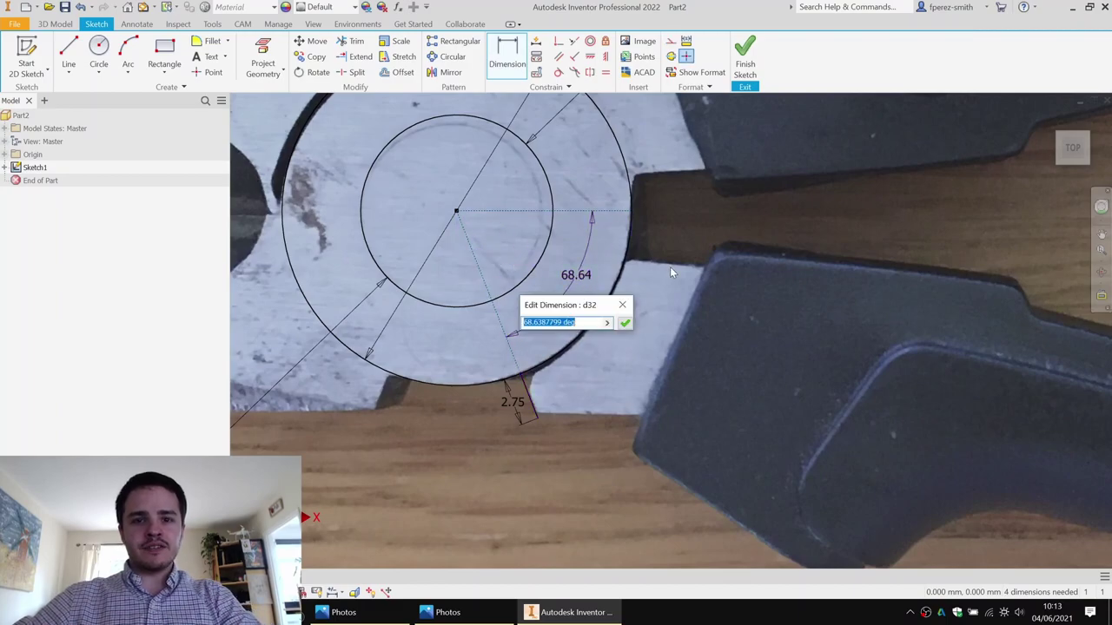
type("67.5")
key("Return")
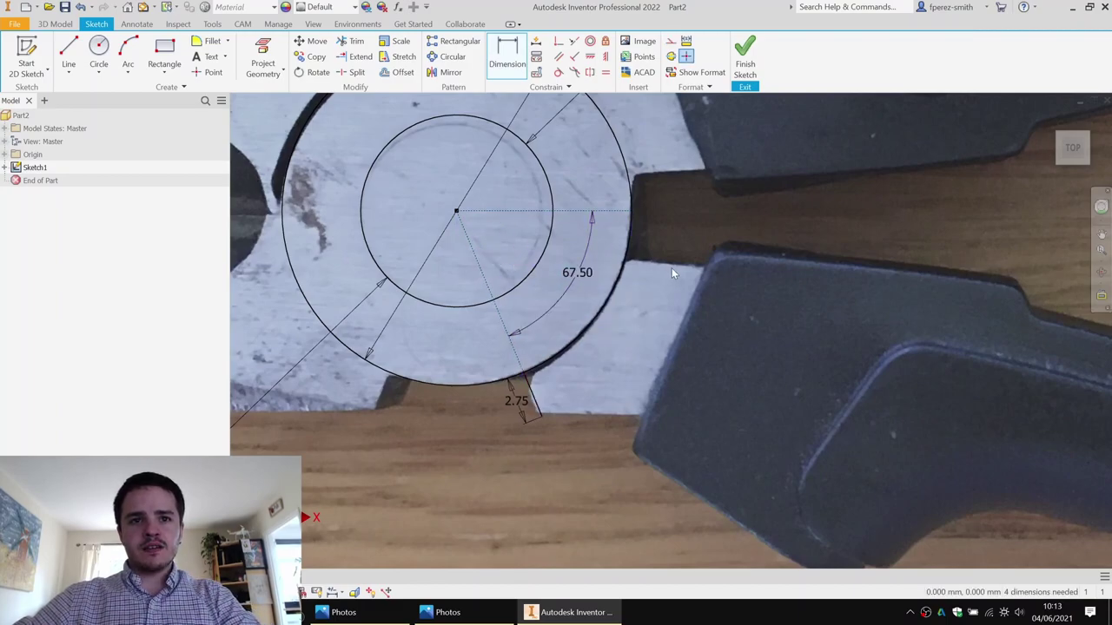
Step: Draw a line from the 20 mm circle at the lower arm's inner edge, sloping outward along the lower handle
mouse_move(671, 267)
middle_mouse_down()
mouse_move(642, 285)
mouse_move(638, 302)
middle_mouse_up()
middle_click_drag(635, 359, 542, 358)
scroll(648, 366, "down", 1)
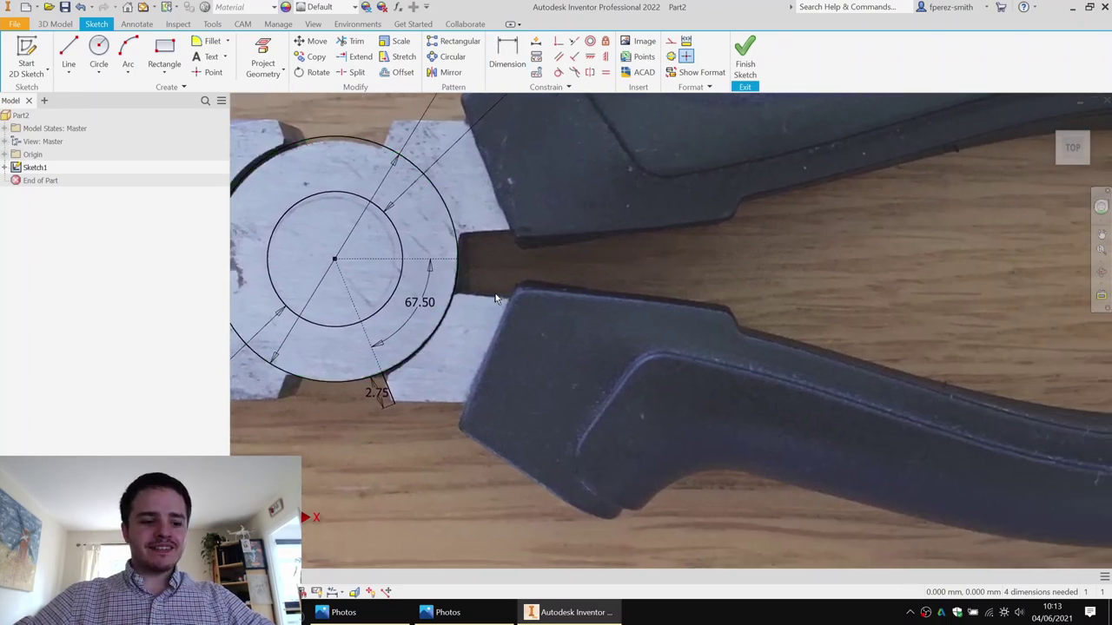
left_click(69, 54)
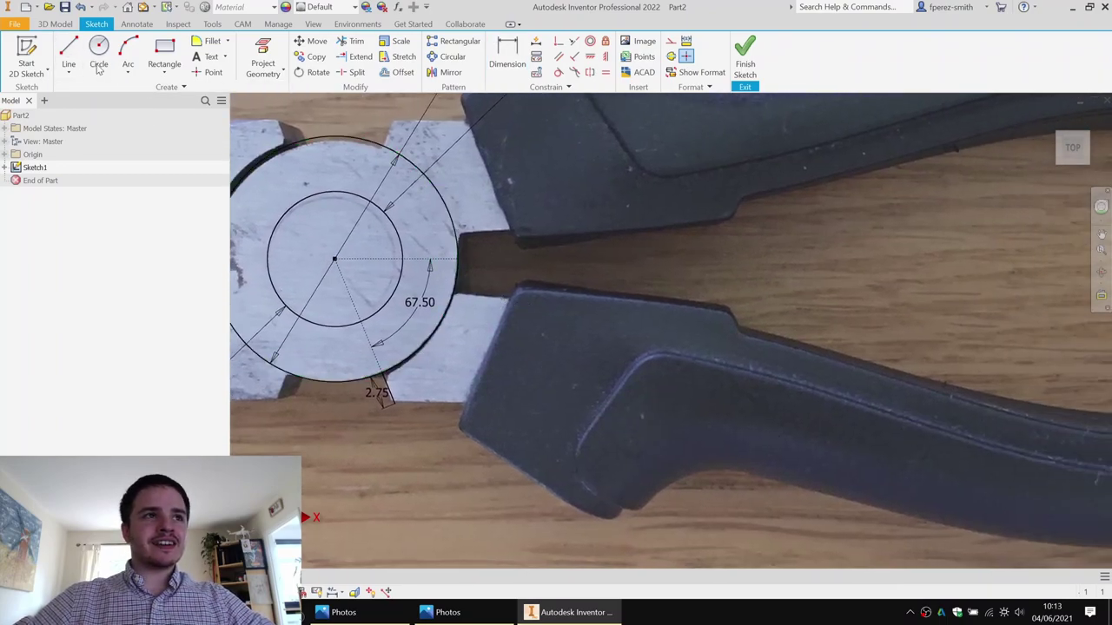
left_click(454, 289)
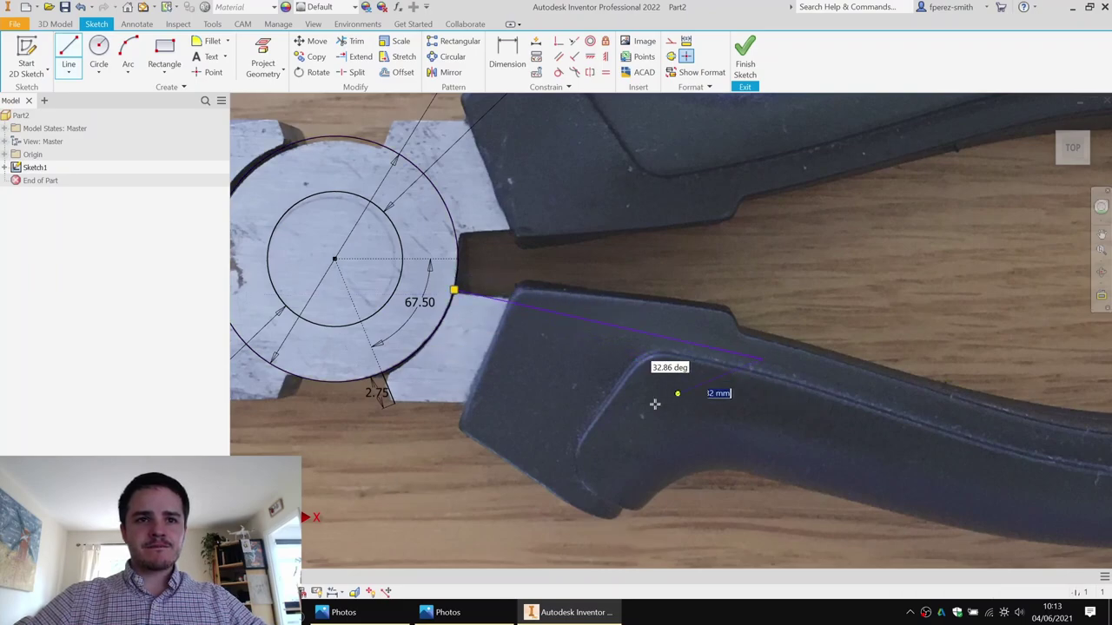
key("Escape")
Step: Draw a second sloping line from the free end of the 2.75 mm line along the outer side of the lower handle
left_click(70, 47)
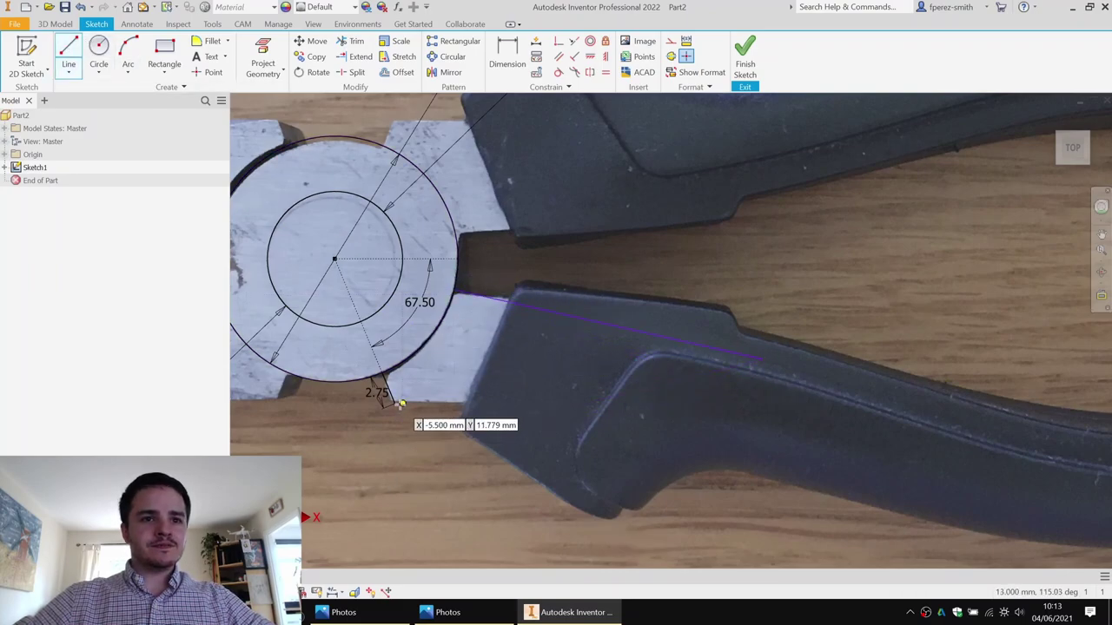
left_click(397, 404)
left_click(803, 522)
middle_click_drag(801, 431, 767, 312)
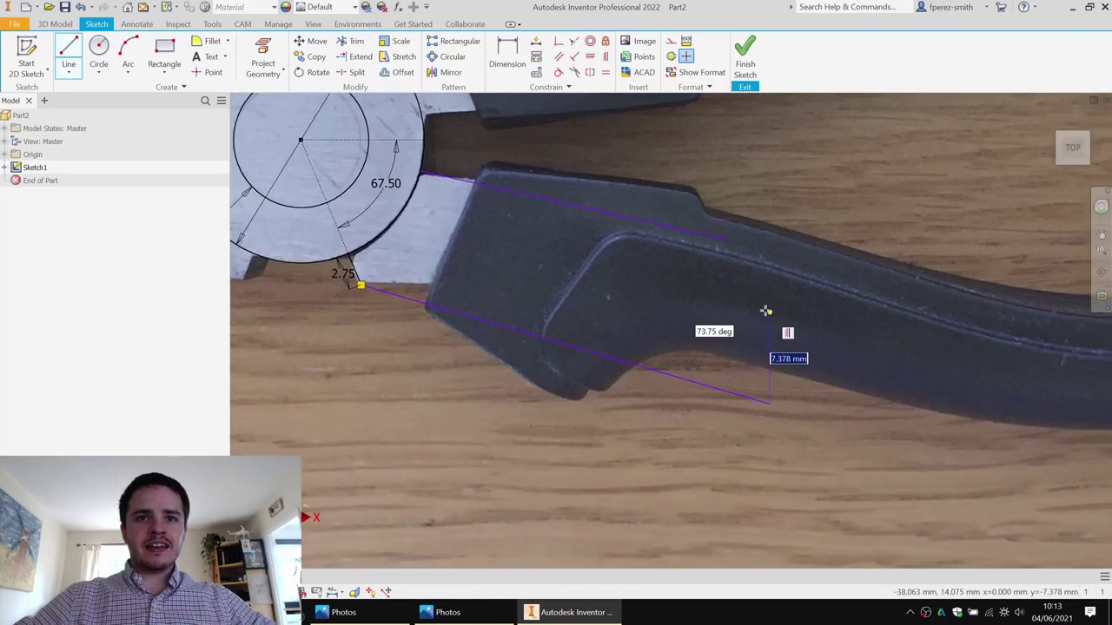
key("Escape")
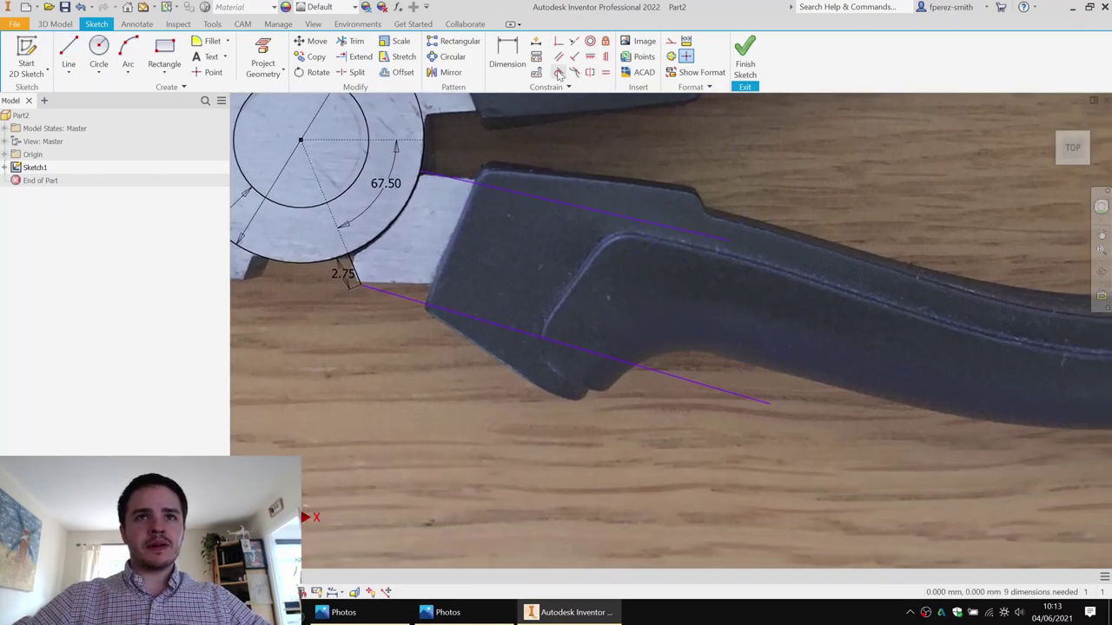
Step: Make the two long sloping lines on the lower handle parallel
left_click(558, 58)
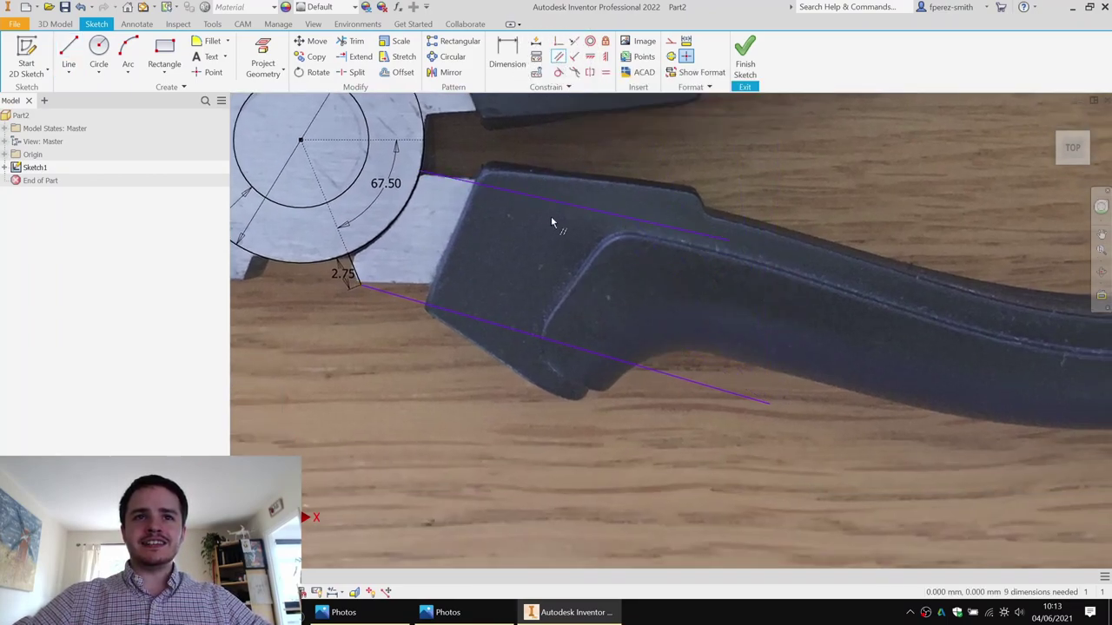
left_click(514, 331)
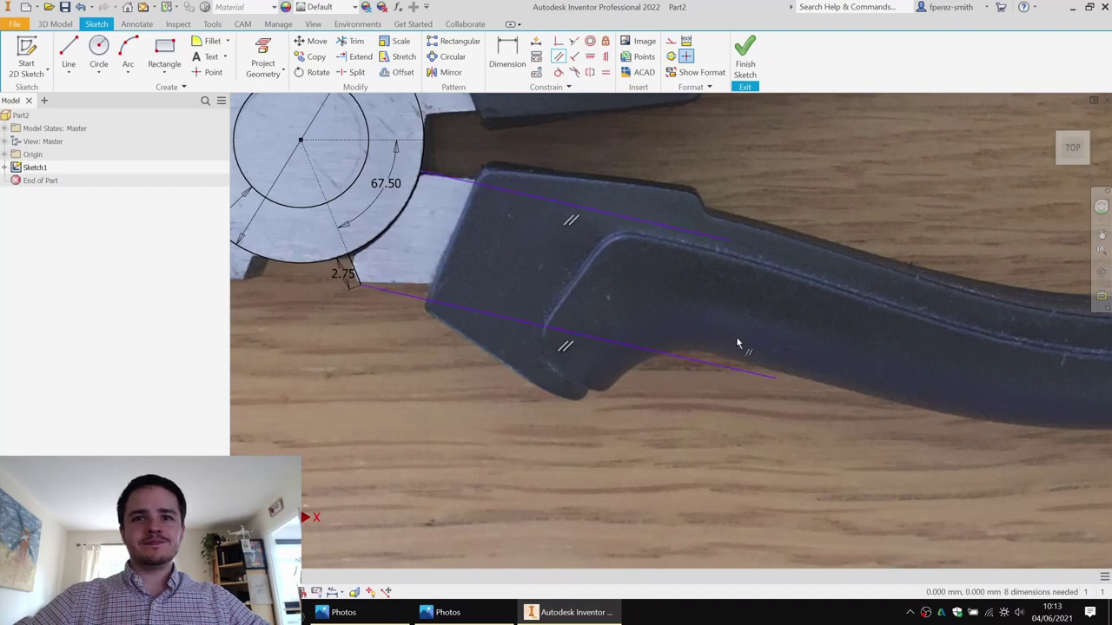
key("Escape")
Step: Dimension the distance between the two parallel handle lines as 10 mm
middle_click_drag(781, 313, 735, 316)
key("d")
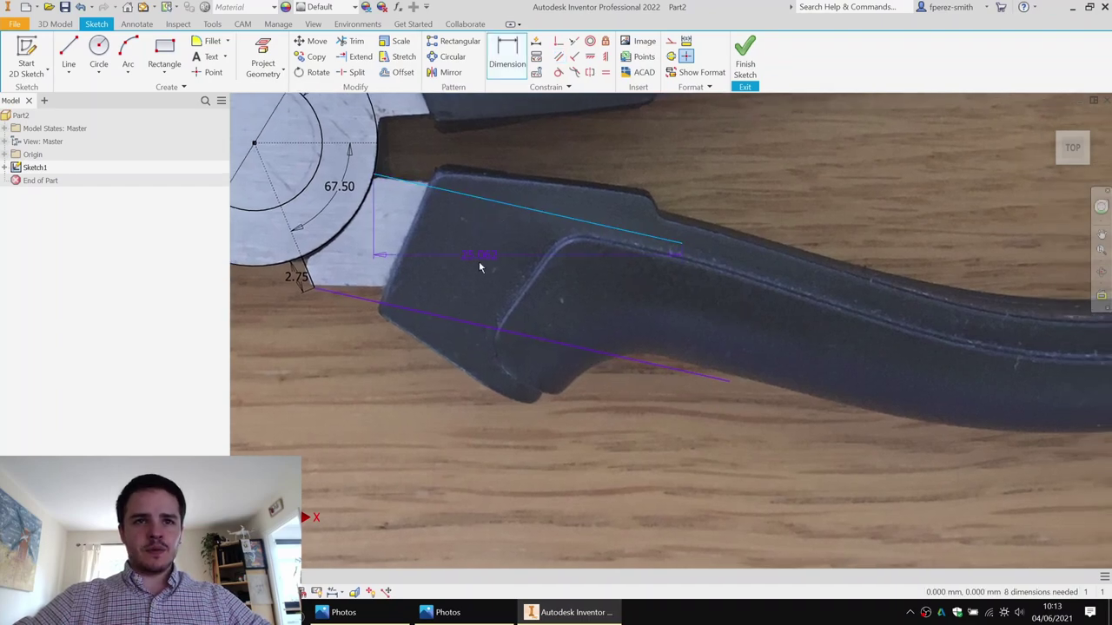
left_click(477, 319)
left_click(504, 276)
key("Return")
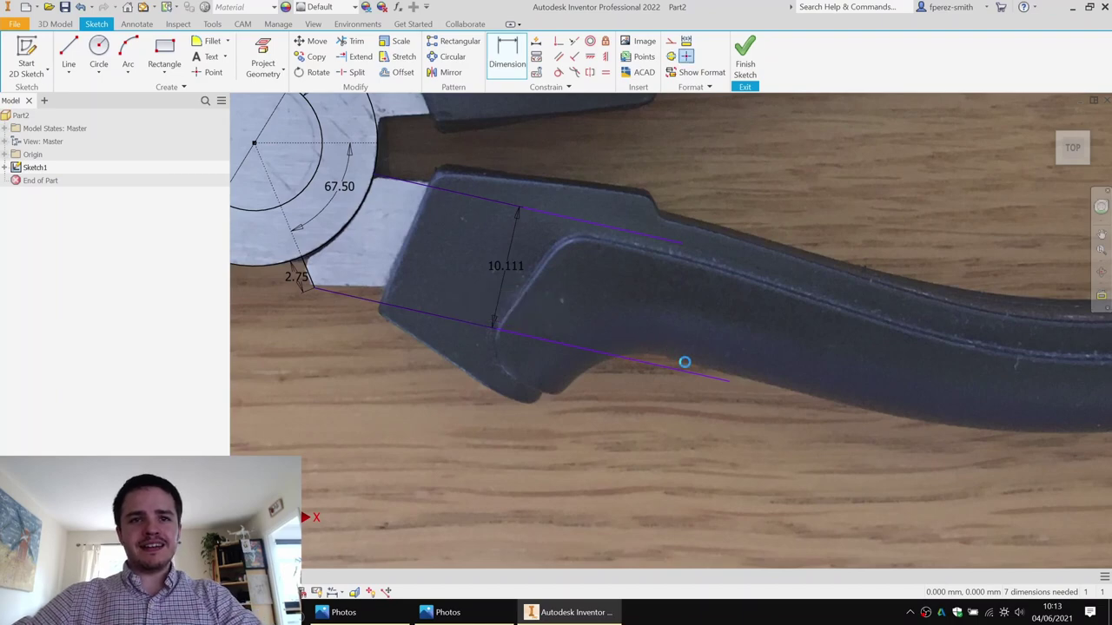
Step: Draw a closing line joining the outer ends of the two parallel handle lines
left_click(68, 57)
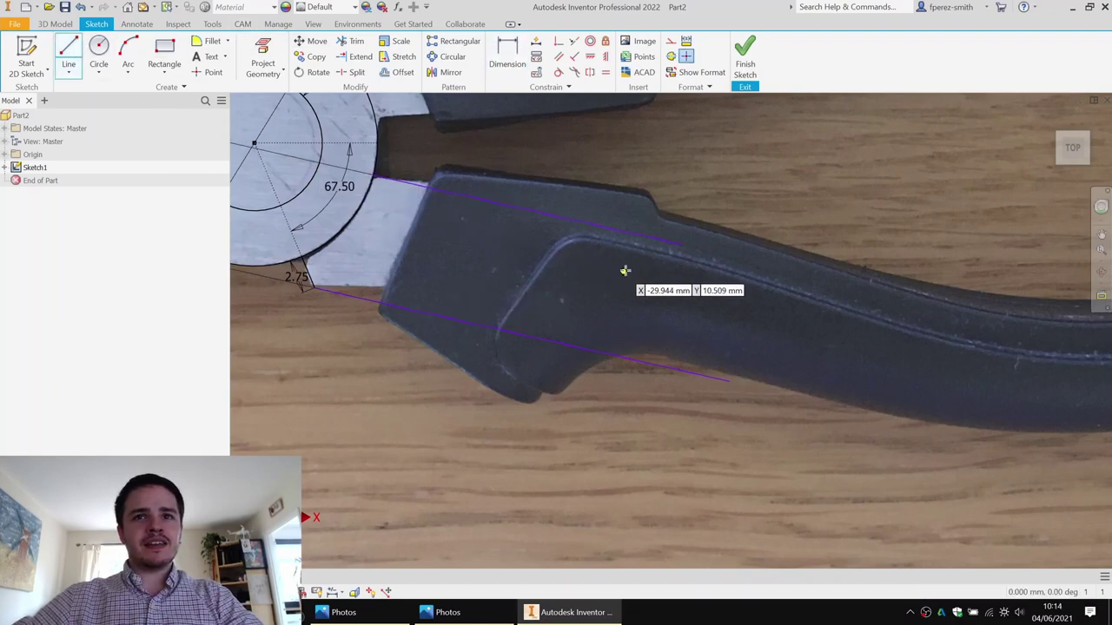
left_click(683, 243)
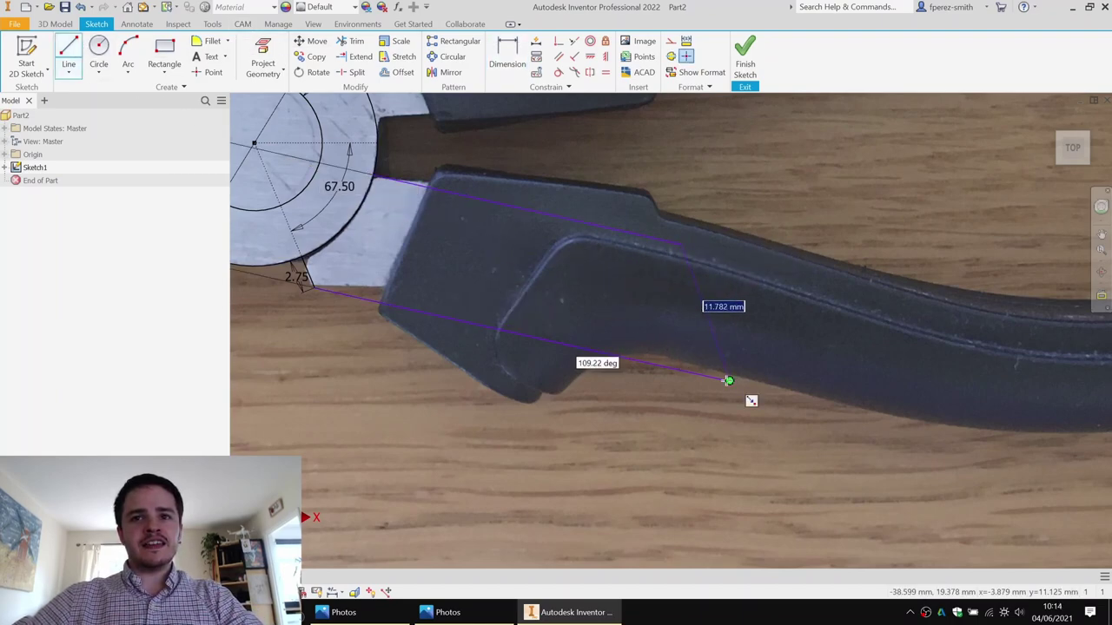
left_click(728, 381)
key("Escape")
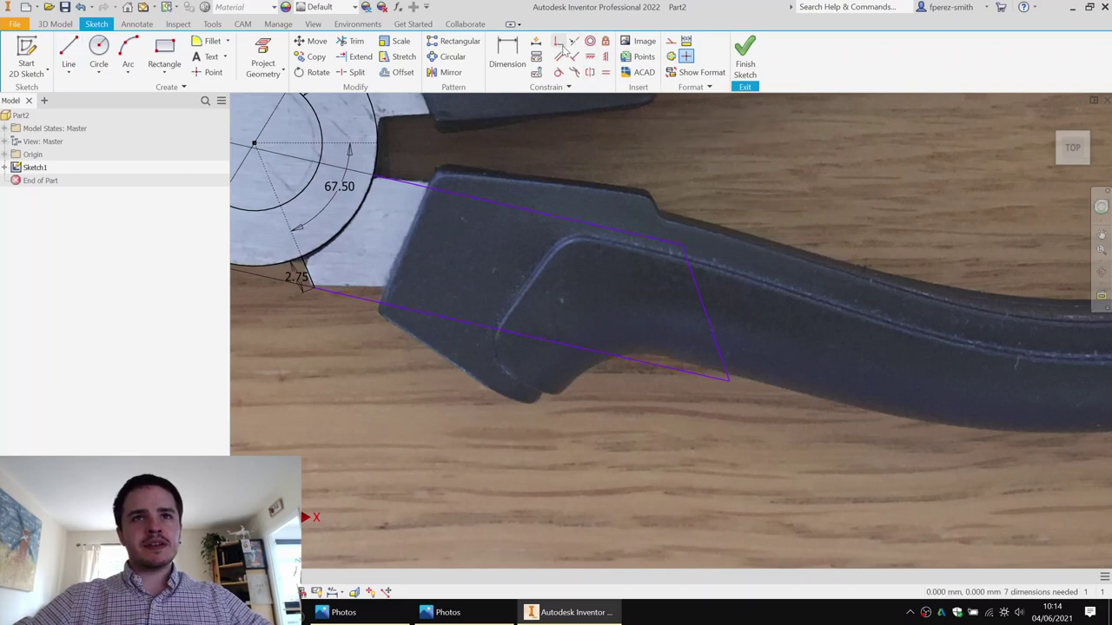
Step: Make the closing line perpendicular to the upper parallel line and try the same constraint against the lower one
left_click(573, 57)
left_click(708, 315)
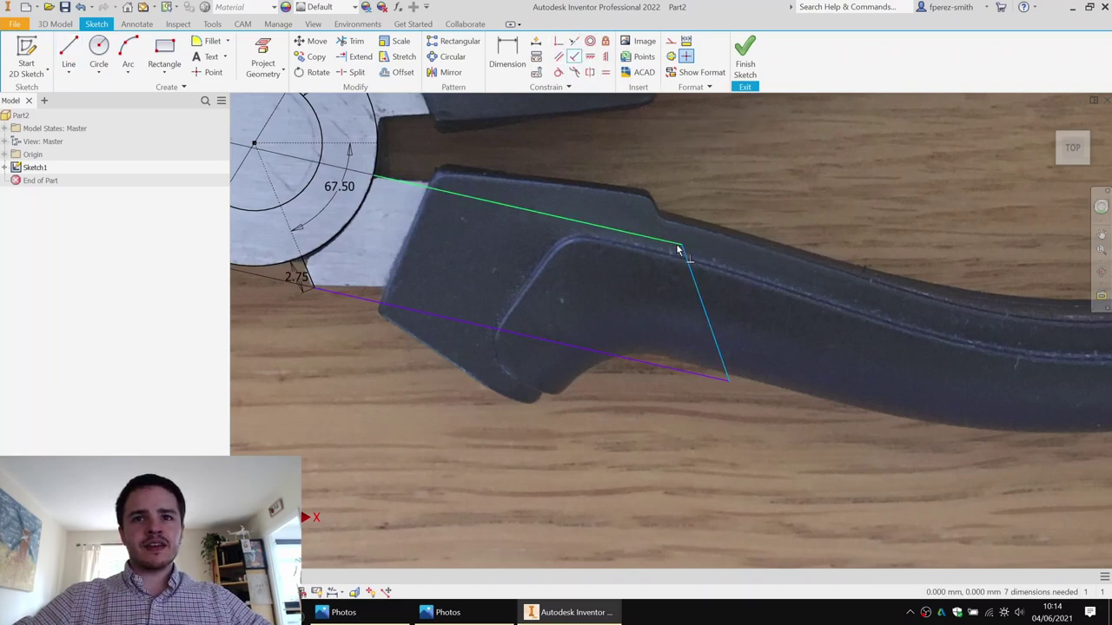
left_click(680, 245)
left_click(713, 383)
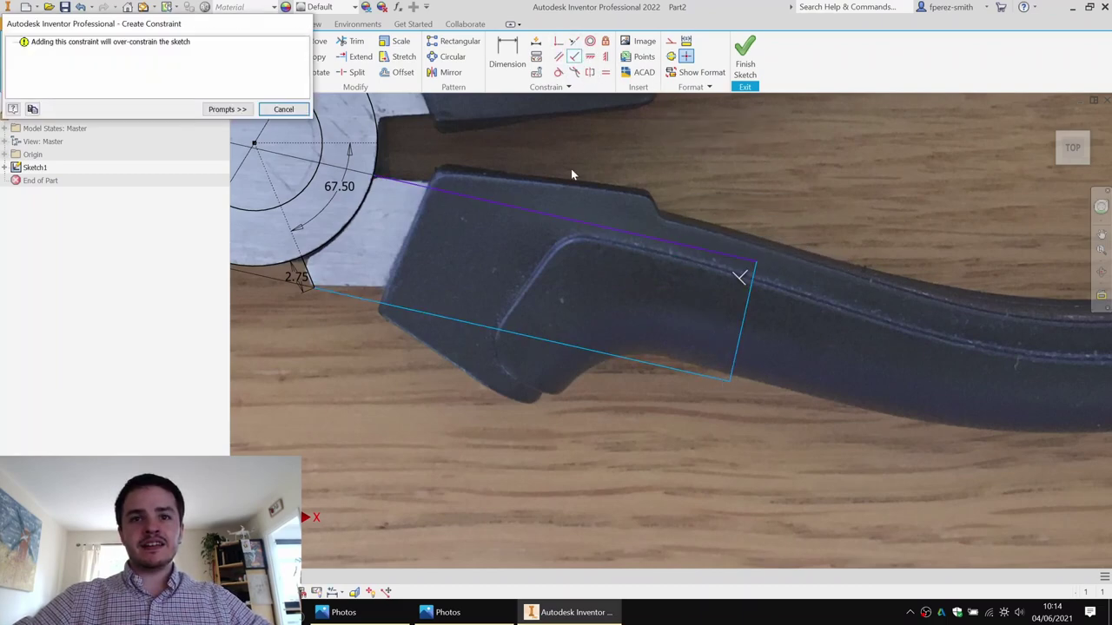
left_click(282, 110)
Step: Convert the closing line between the two parallel handle lines to construction geometry
mouse_move(826, 308)
middle_mouse_down()
mouse_move(695, 333)
mouse_move(642, 294)
mouse_move(571, 309)
middle_mouse_up()
right_click(591, 335)
left_click(645, 251)
scroll(742, 310, "down", 3)
left_click(585, 285)
Step: Draw a short angled line about 4.2 mm long outward from the outer end of each parallel handle line
key("l")
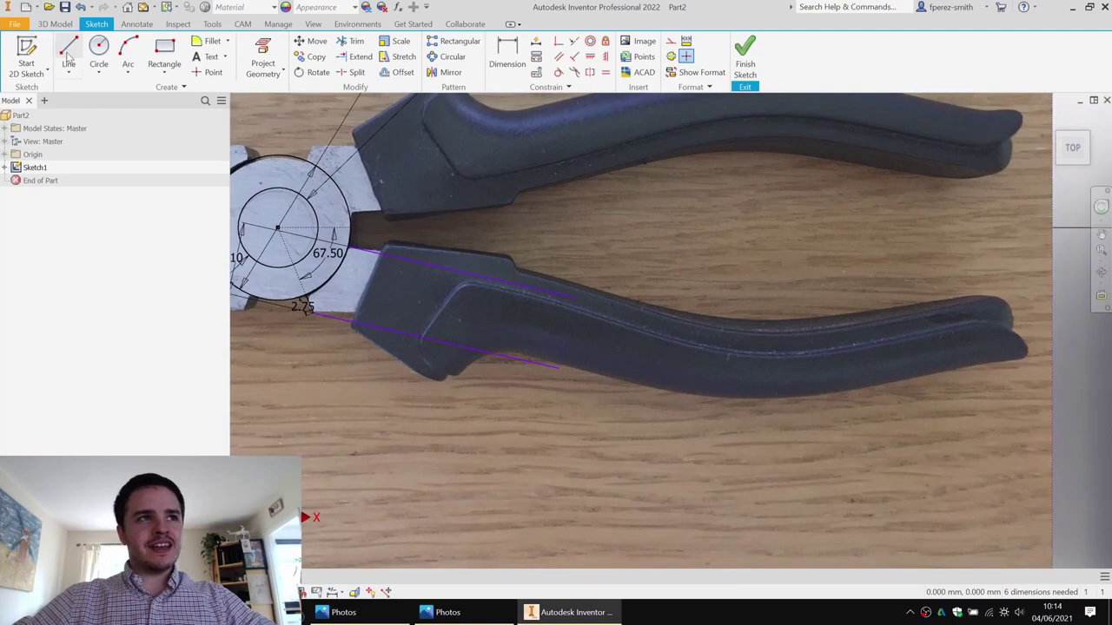
left_click(571, 298)
left_click(596, 317)
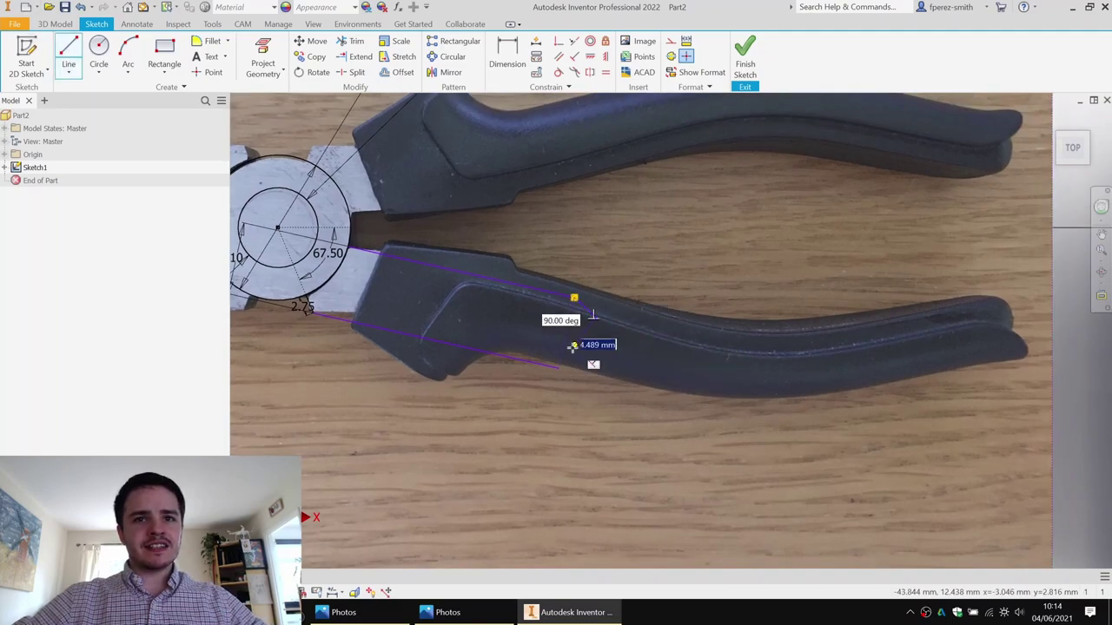
key("Escape")
key("l")
left_click(559, 368)
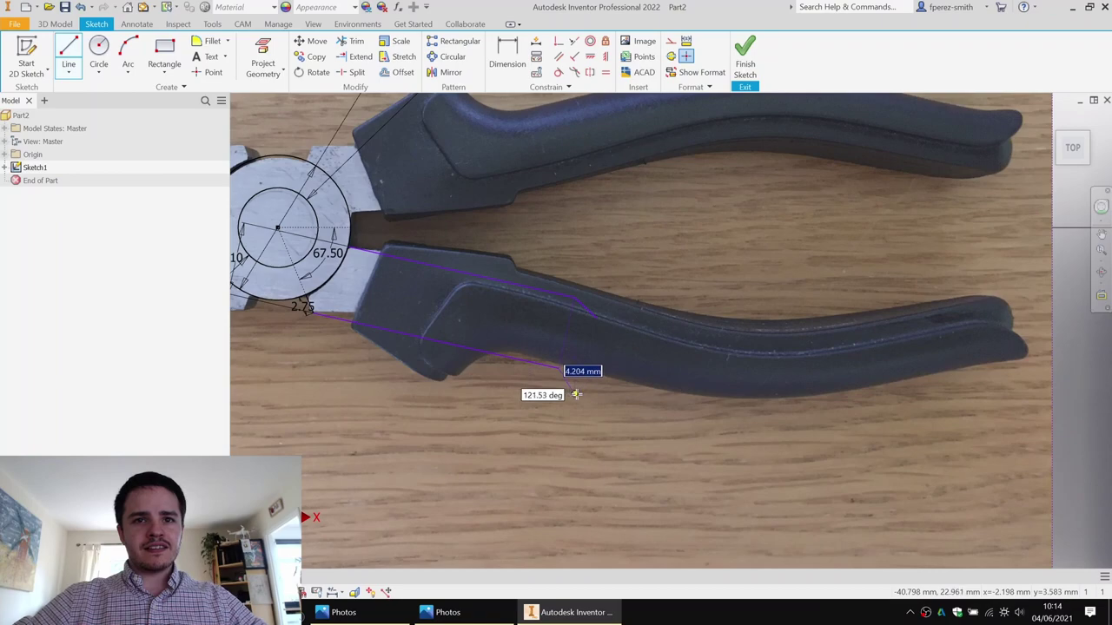
left_click(574, 394)
key("Escape")
Step: Constrain the two short angled lines to be parallel and equal in length
scroll(606, 289, "up", 3)
middle_click_drag(607, 290, 620, 156)
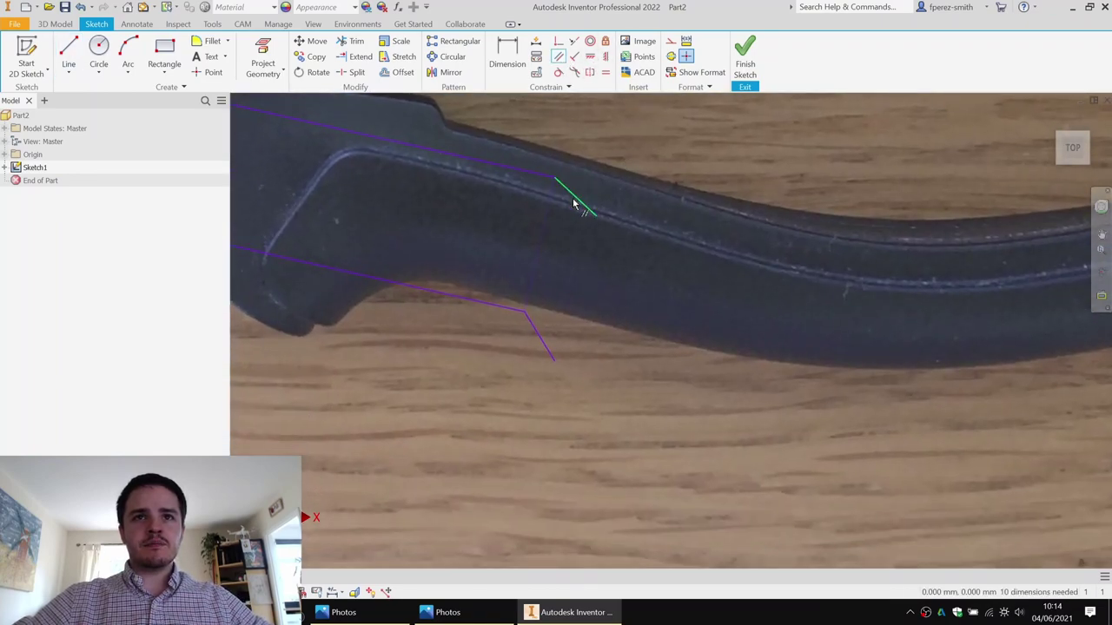
left_click(544, 347)
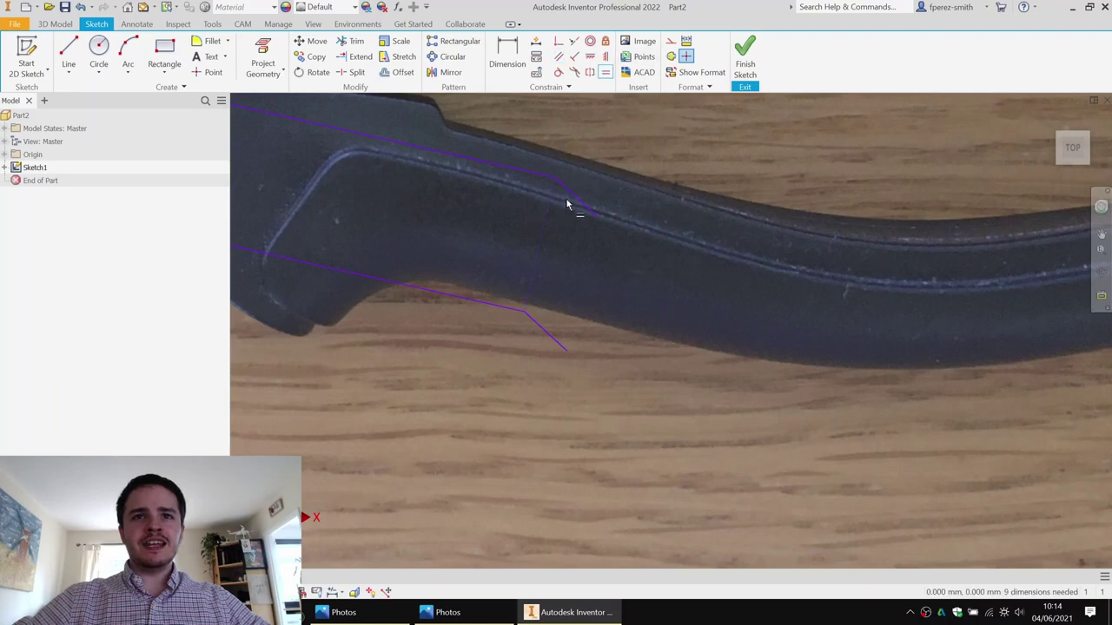
left_click(547, 331)
middle_click_drag(692, 194, 648, 256)
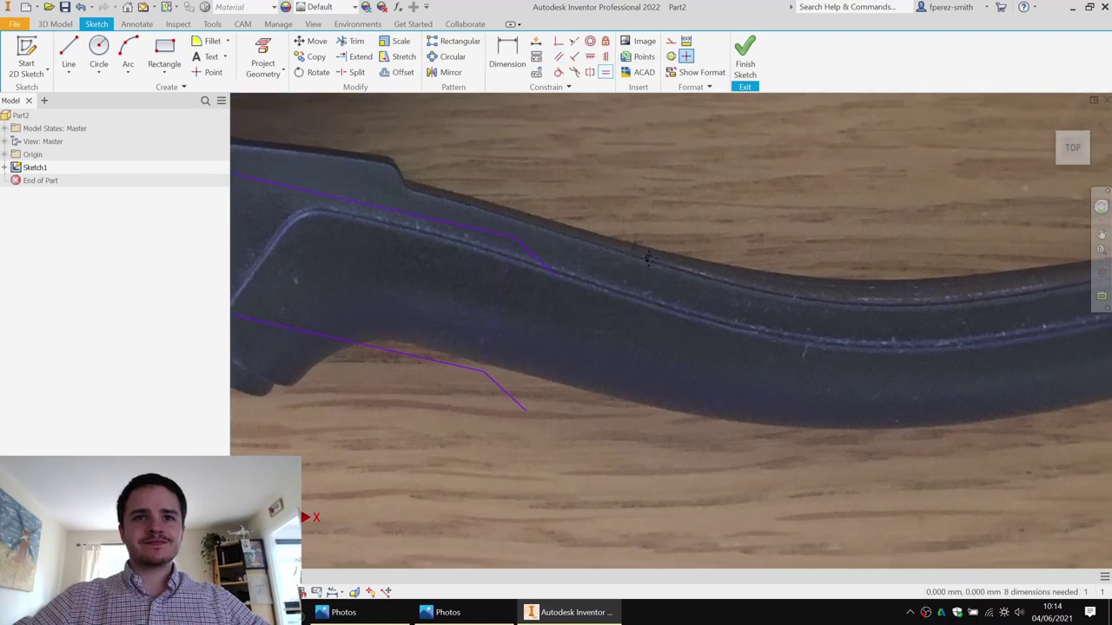
key("Escape")
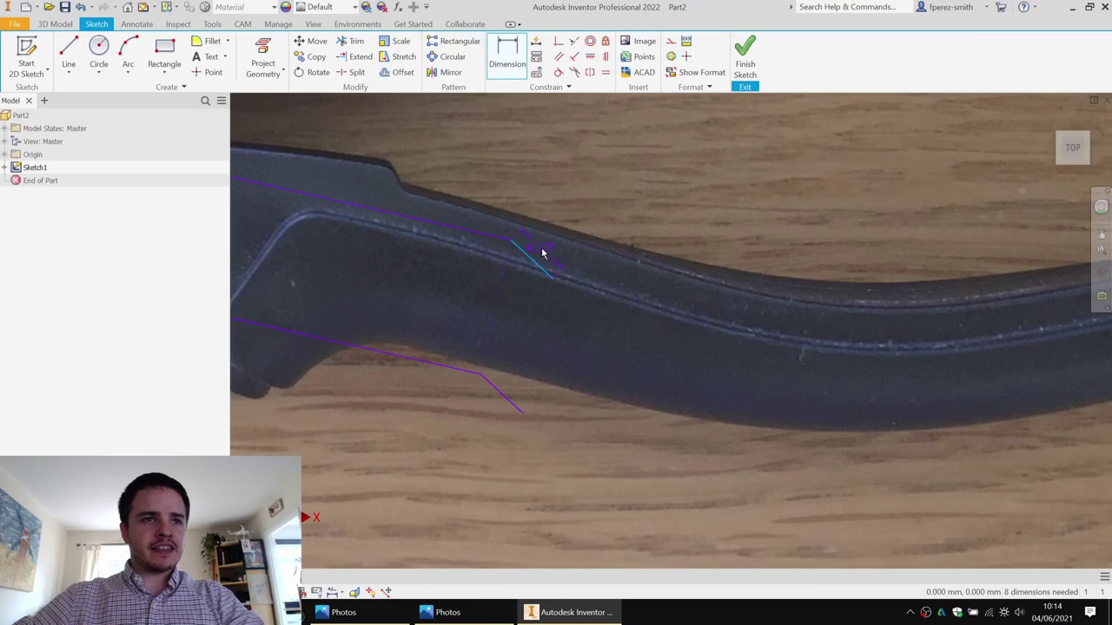
Step: Dimension the upper short angled line as 2.25 mm long and at 60 degrees to the construction line
left_click(542, 253)
type("2.25")
key("Return")
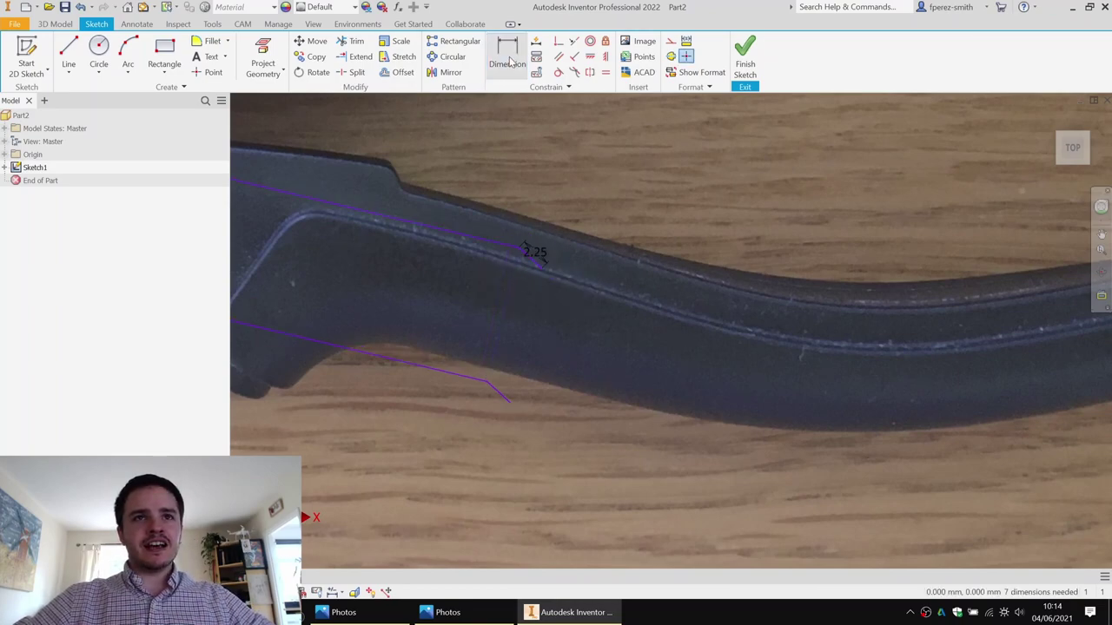
left_click(528, 269)
key("Return")
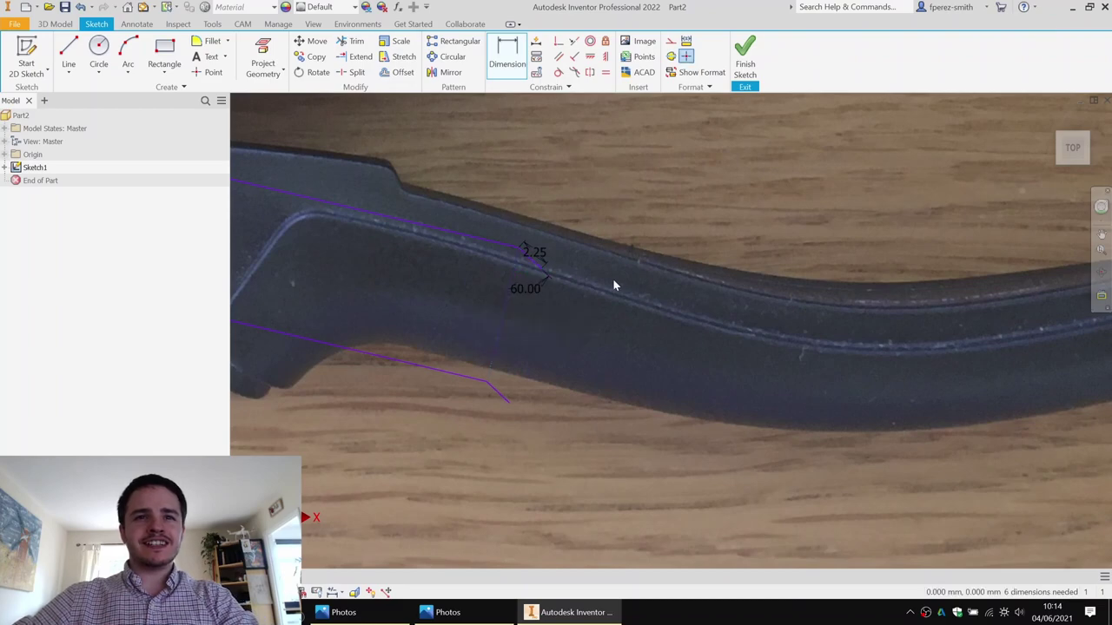
Step: Undo the shift of the upper line's inner end and move the upper short line's end up to the handle edge in the photo
middle_click_drag(612, 278, 704, 347)
key("Escape")
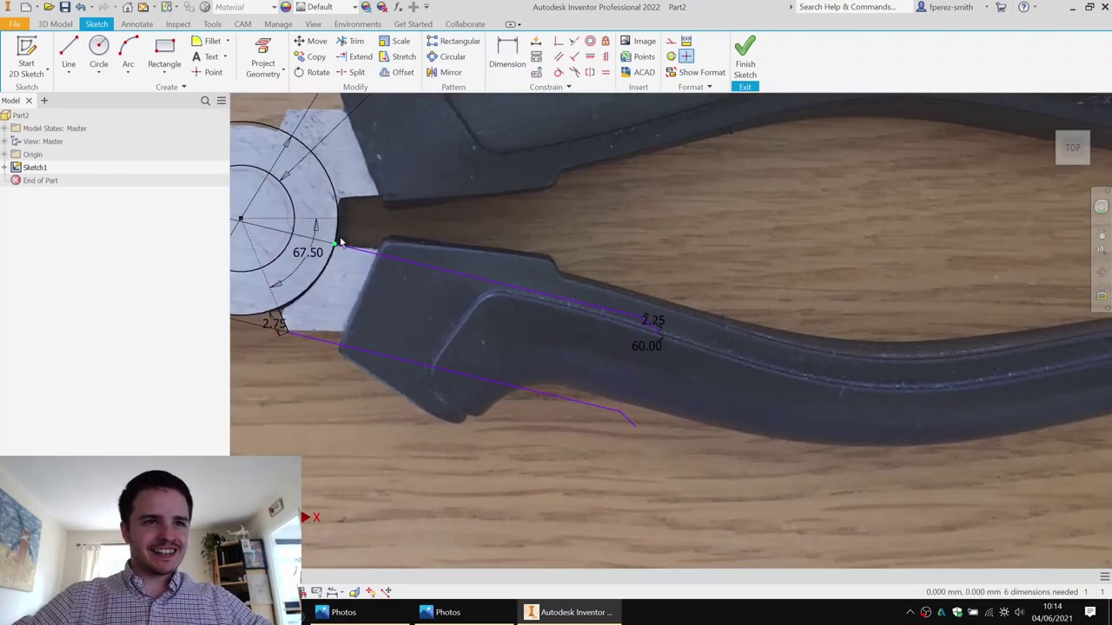
left_click_drag(338, 243, 340, 258)
key("ctrl+z")
middle_click_drag(665, 343, 575, 259)
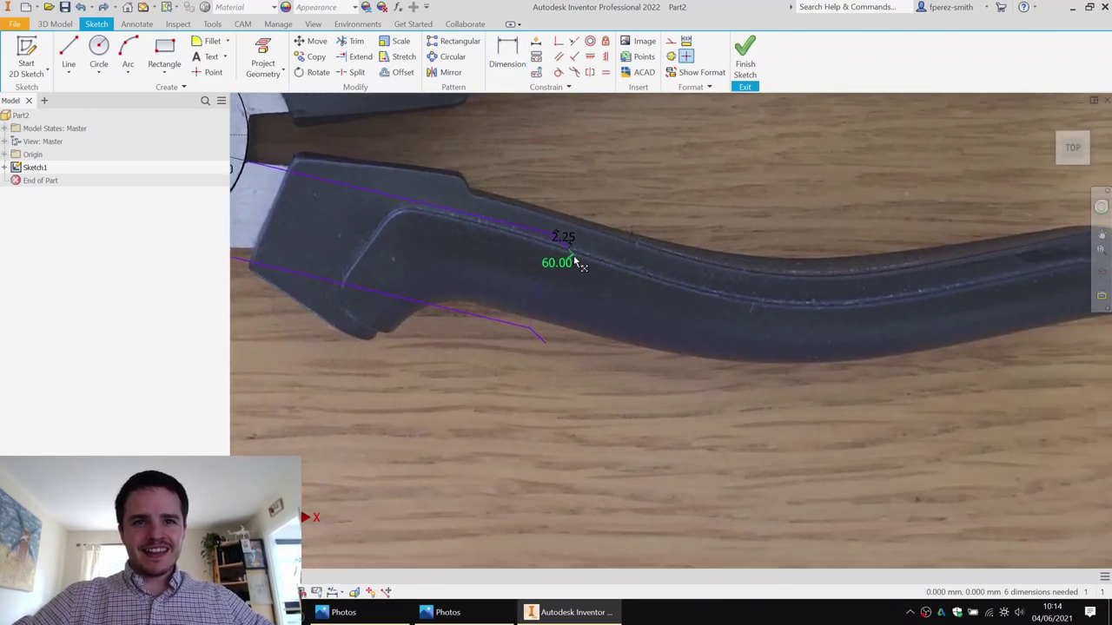
left_click_drag(569, 254, 578, 227)
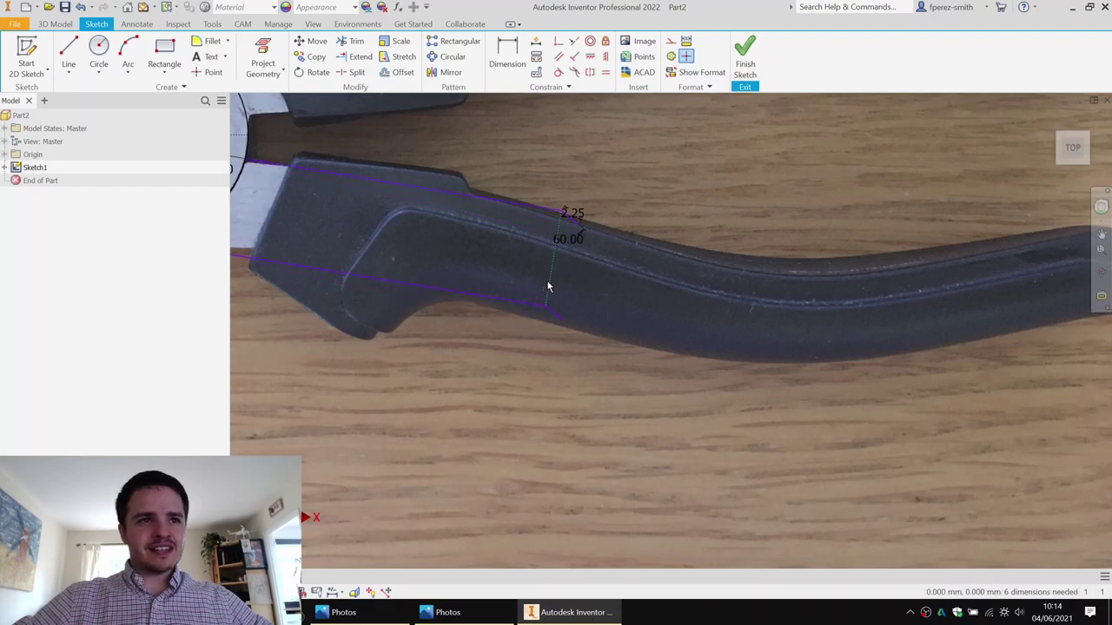
Step: Trace the handle's upper edge with a three-point arc from the upper short line's end to the handle tip
middle_click_drag(547, 286, 678, 311)
middle_click_drag(749, 309, 609, 329)
scroll(678, 321, "down", 1)
middle_click_drag(730, 270, 674, 289)
left_click(126, 47)
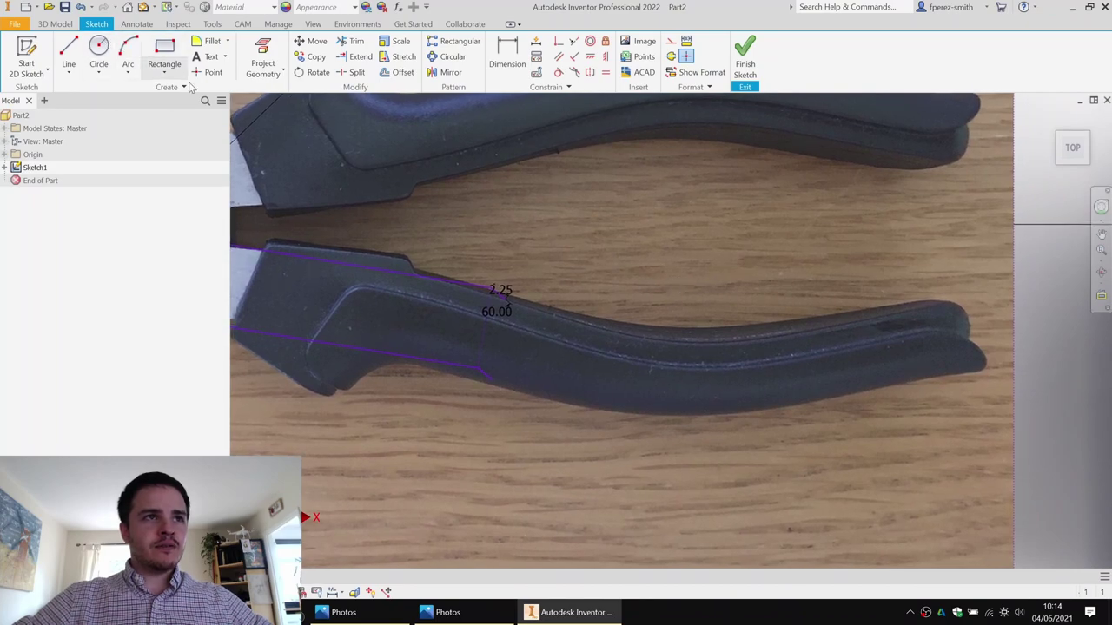
left_click(504, 299)
left_click(940, 302)
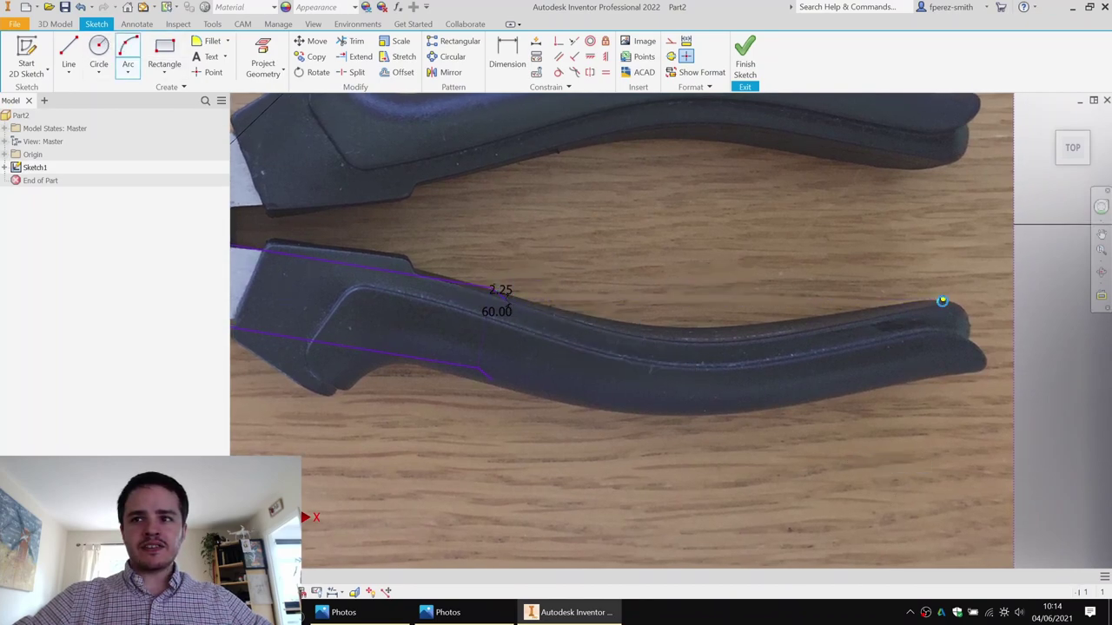
left_click(702, 324)
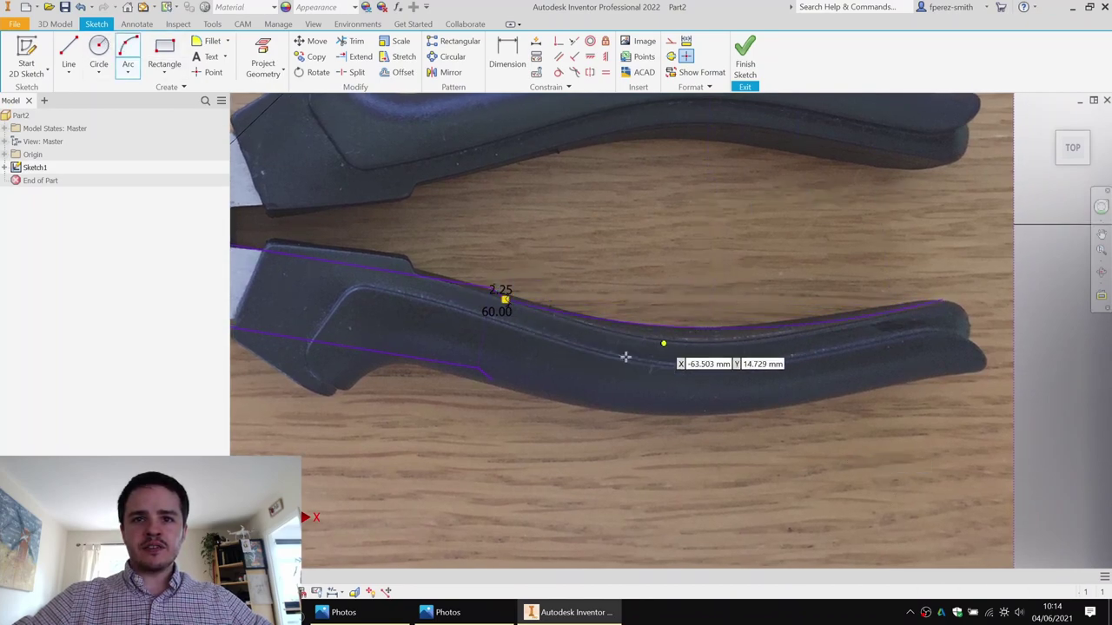
Step: Trace the handle's lower edge with a three-point arc and close the tip with an arc joining both edge arcs
left_click(491, 377)
left_click(962, 371)
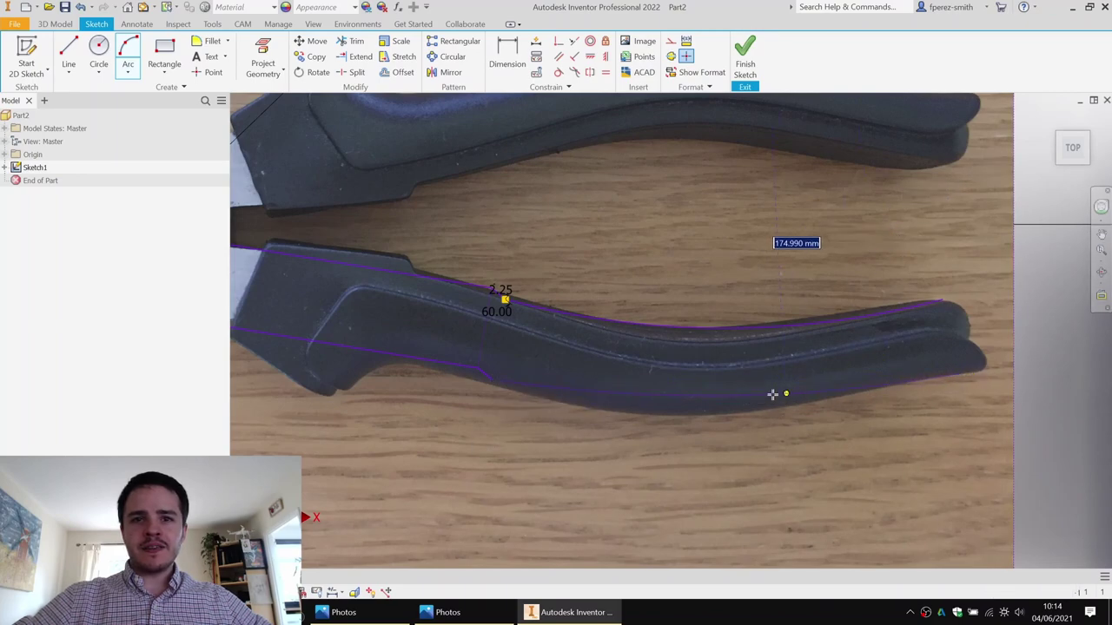
left_click(703, 409)
left_click(942, 300)
left_click(960, 374)
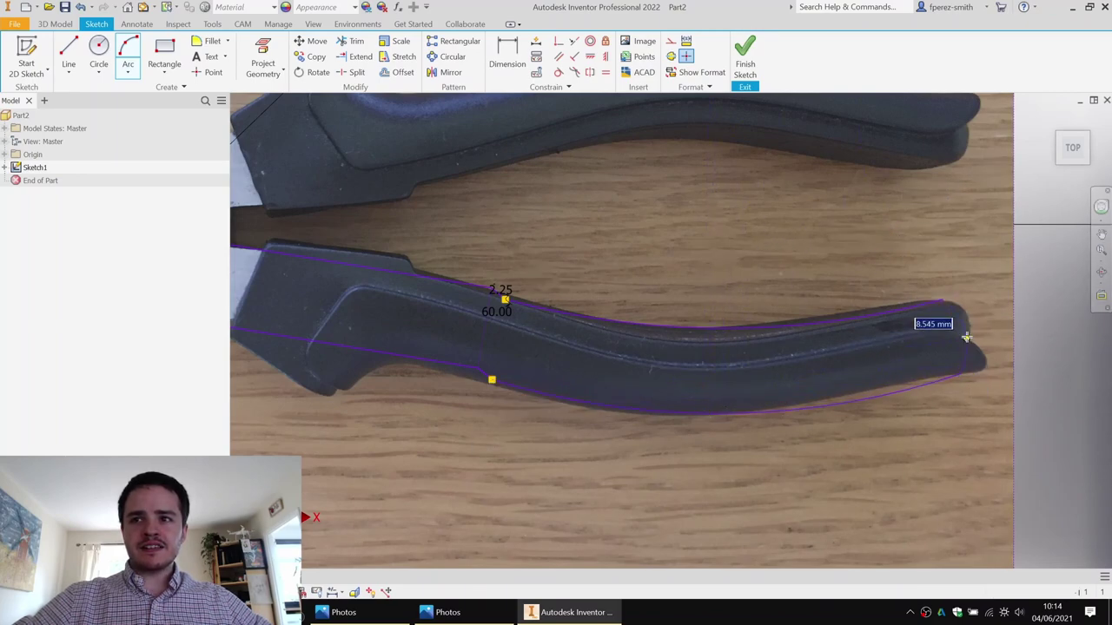
left_click(979, 335)
key("Escape")
Step: Make the handle tip arc tangent to both the upper and lower edge arcs
middle_click_drag(917, 275, 868, 260)
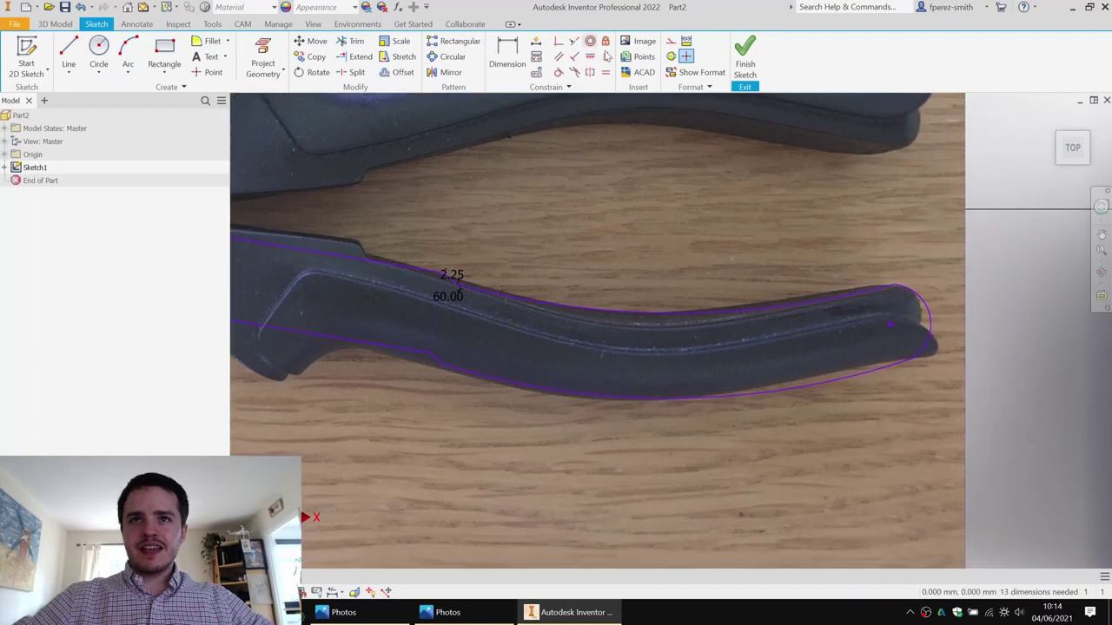
left_click(879, 287)
left_click(910, 289)
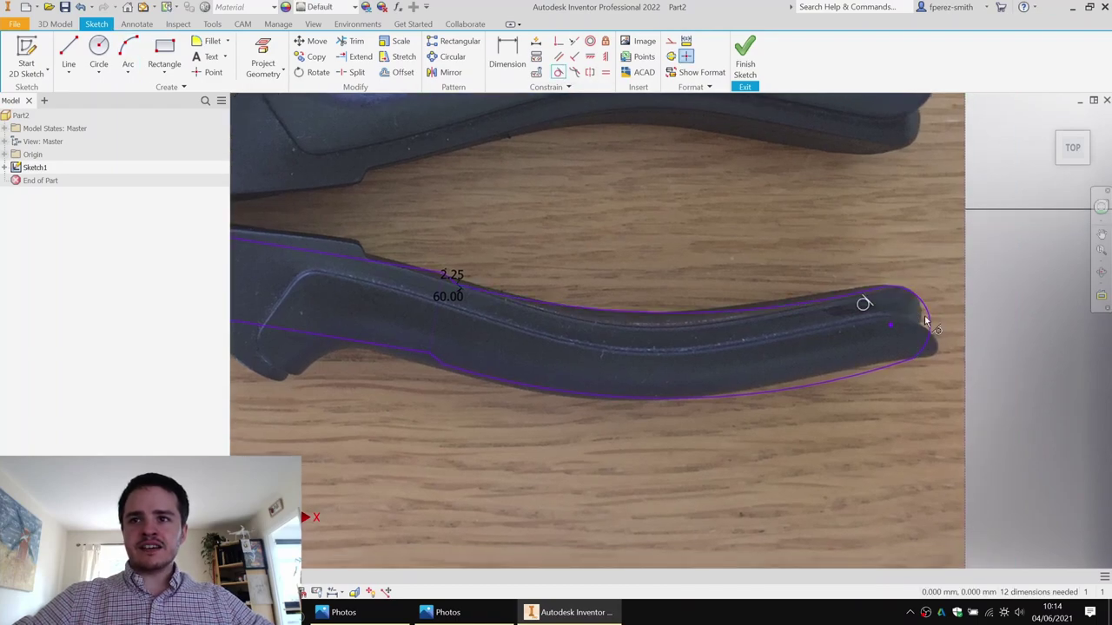
left_click(928, 315)
left_click(905, 363)
Step: Dimension the handle tip arc's radius as 4 mm
middle_click_drag(944, 323, 840, 342)
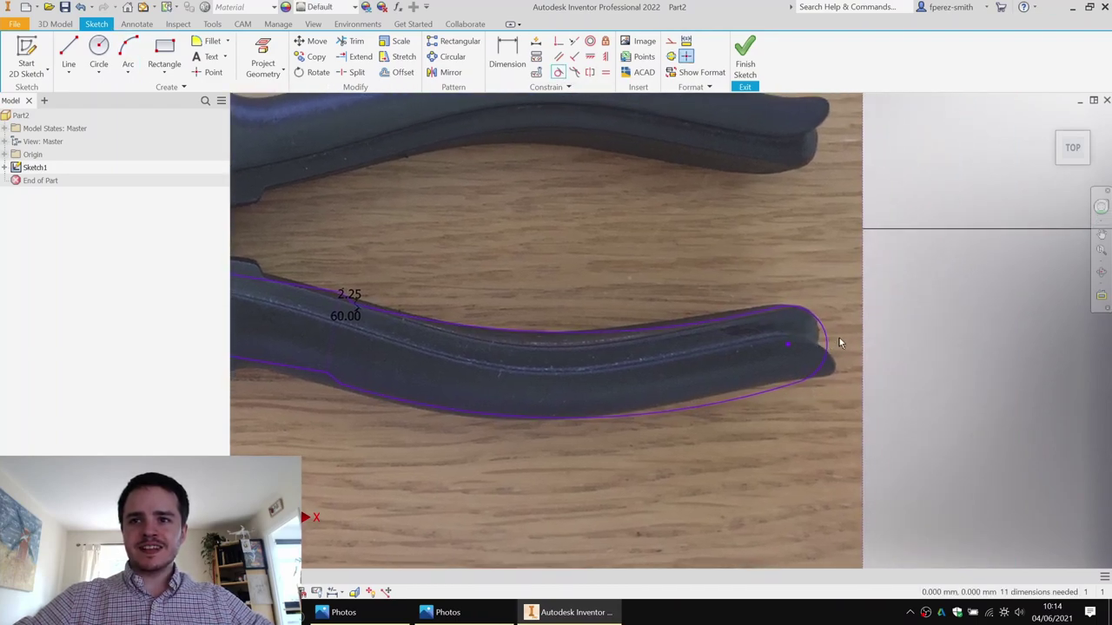
key("d")
left_click(908, 308)
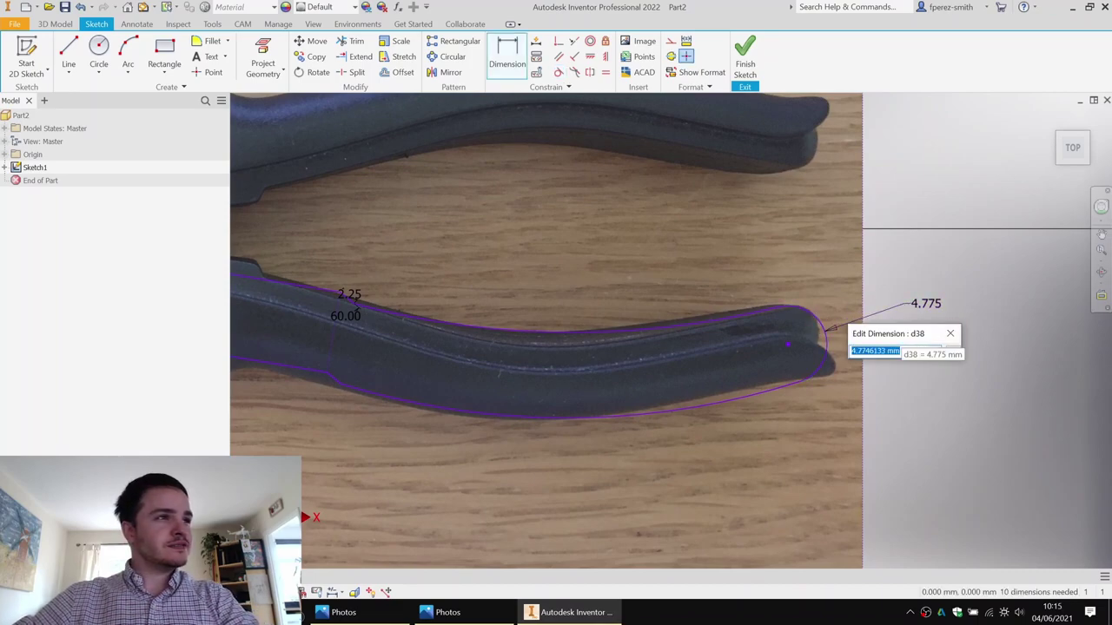
type("4")
key("Return")
Step: Dimension the upper edge arc's radius as 100 mm and the lower edge arc's radius as 115 mm
left_click(651, 301)
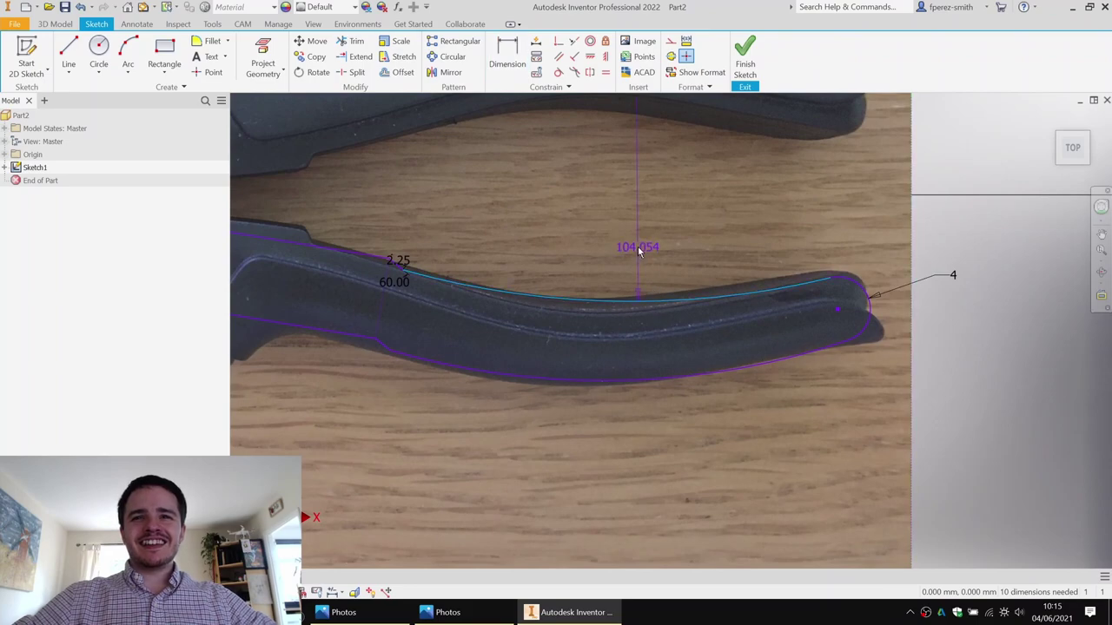
left_click(640, 248)
type("100")
key("Return")
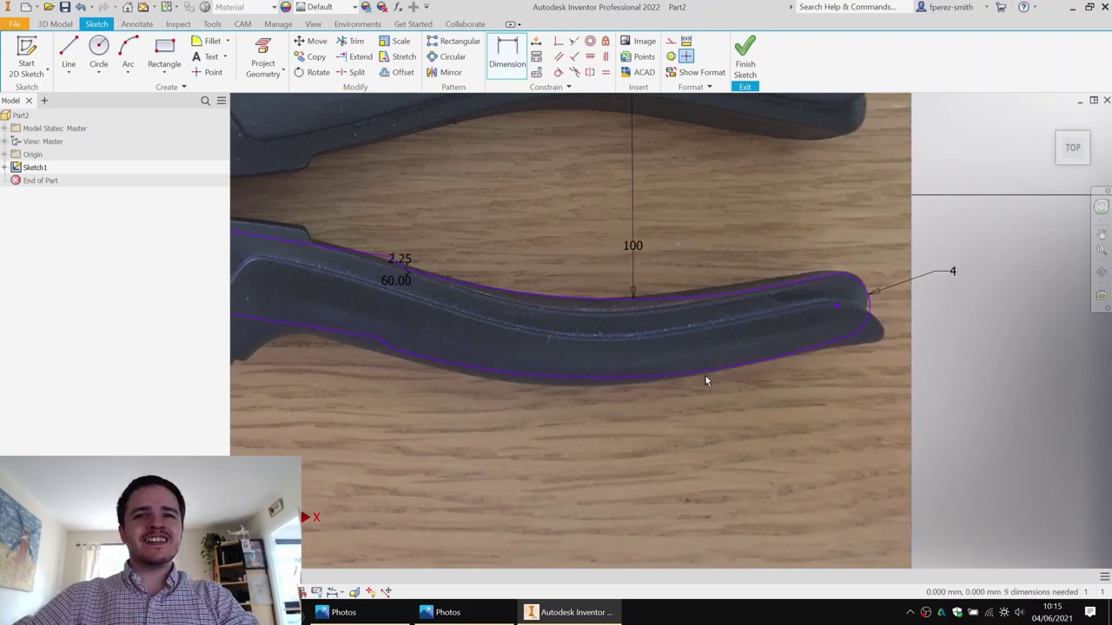
left_click(705, 377)
left_click(763, 439)
type("115")
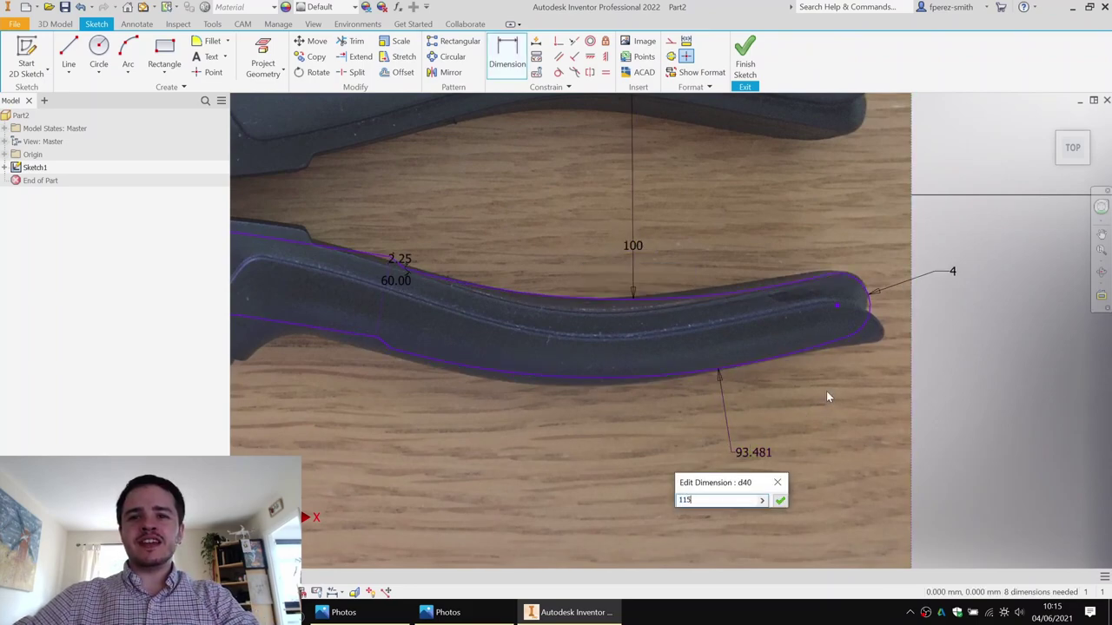
key("Return")
Step: Move the upper short line inward so it lines up with the step in the handle grip in the photo
scroll(830, 382, "up", 2)
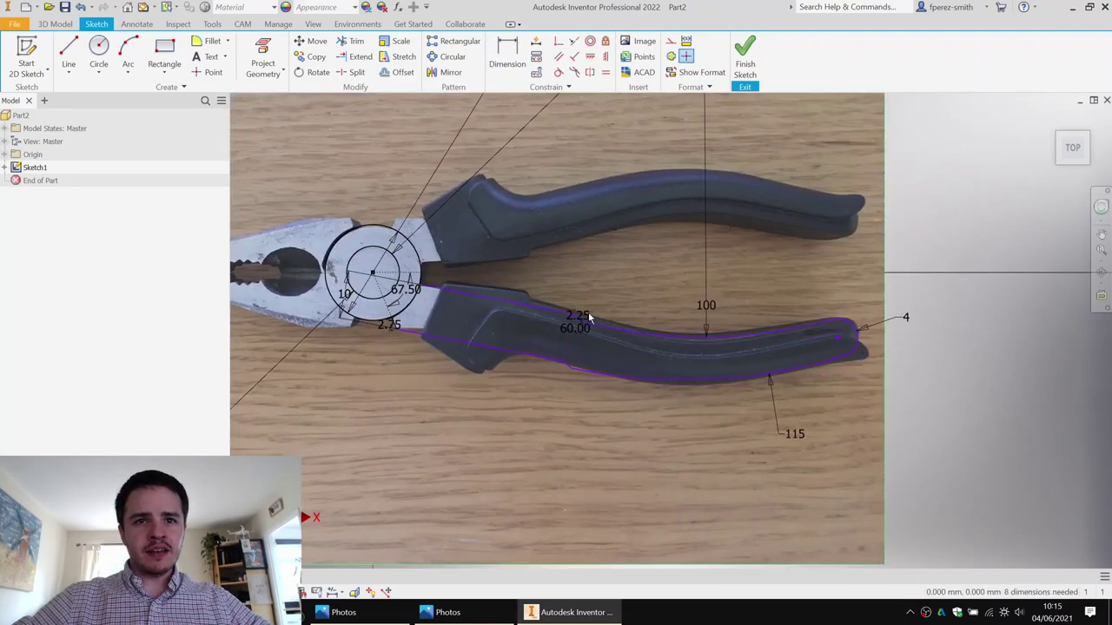
left_click_drag(589, 320, 525, 304)
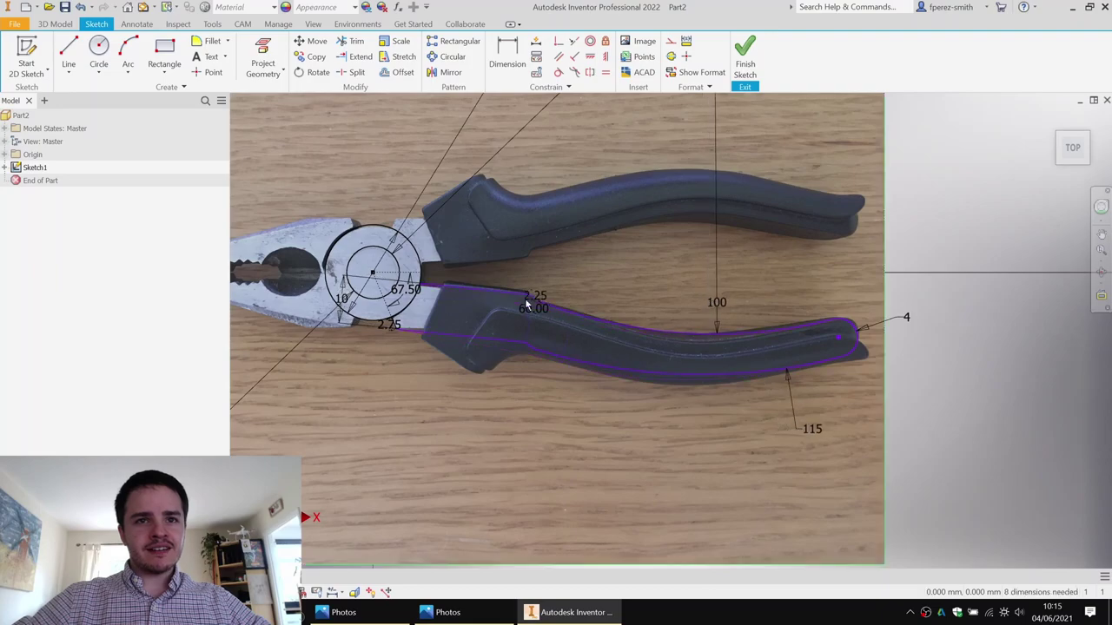
scroll(418, 284, "down", 3)
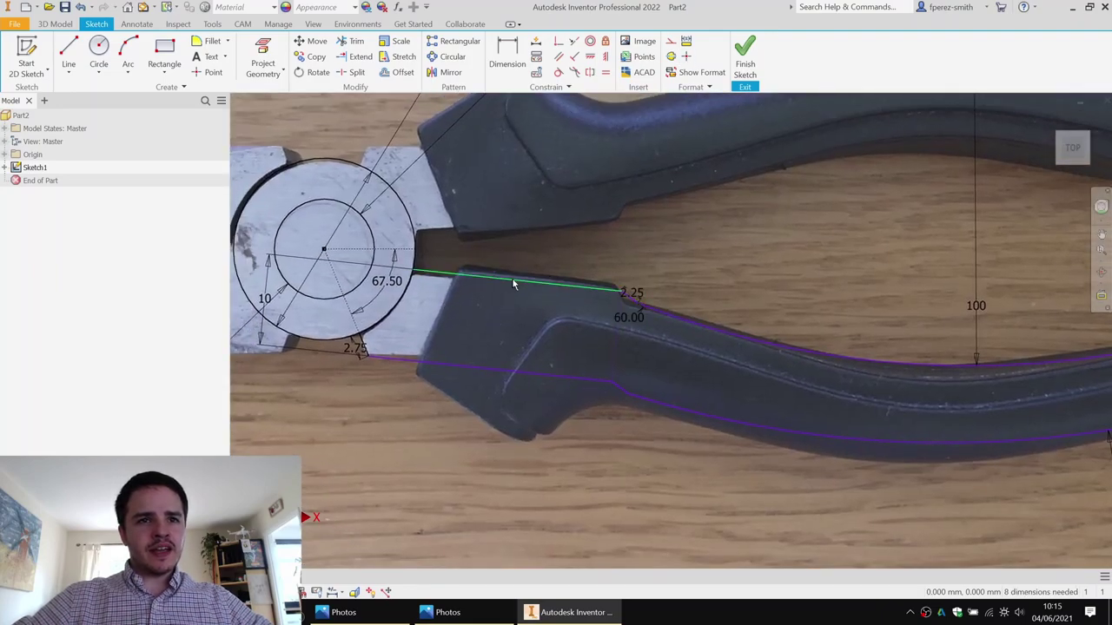
Step: Reposition the 10 mm distance dimension so it sits between the two parallel handle lines
key("d")
left_click(511, 279)
left_click(503, 376)
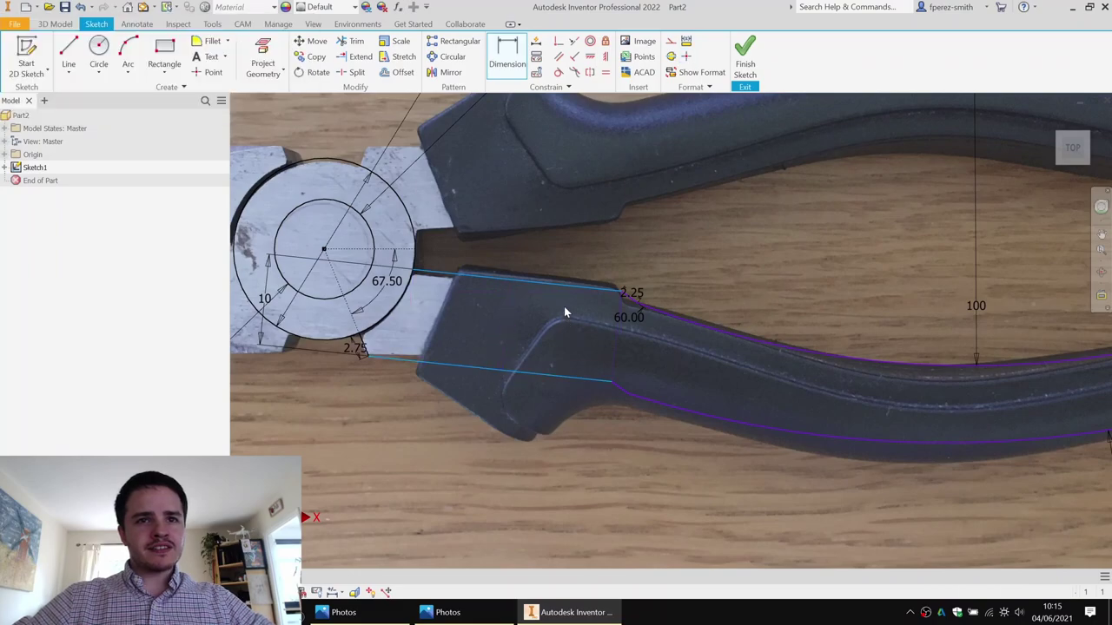
left_click(467, 321)
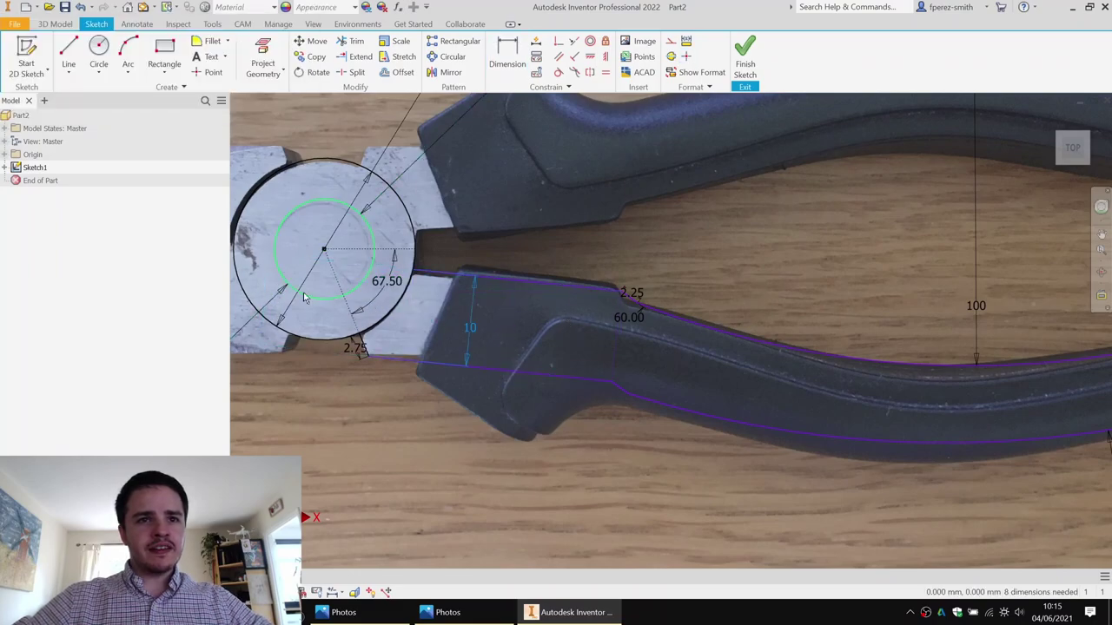
Step: Dimension the upper parallel handle line's length as 23.5 mm
left_click(526, 278)
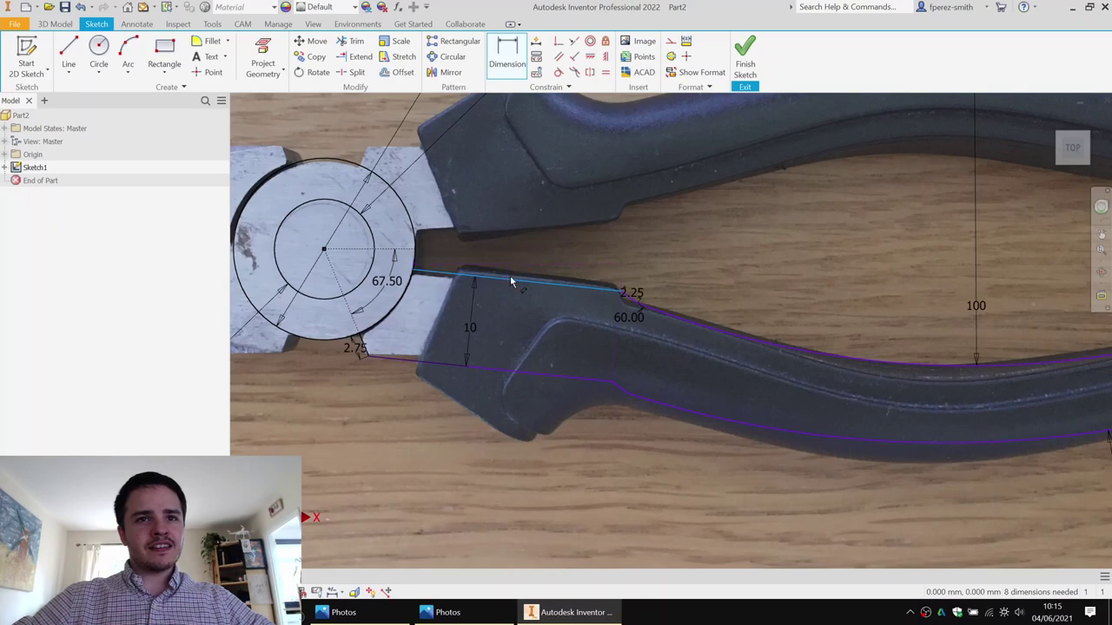
left_click(518, 273)
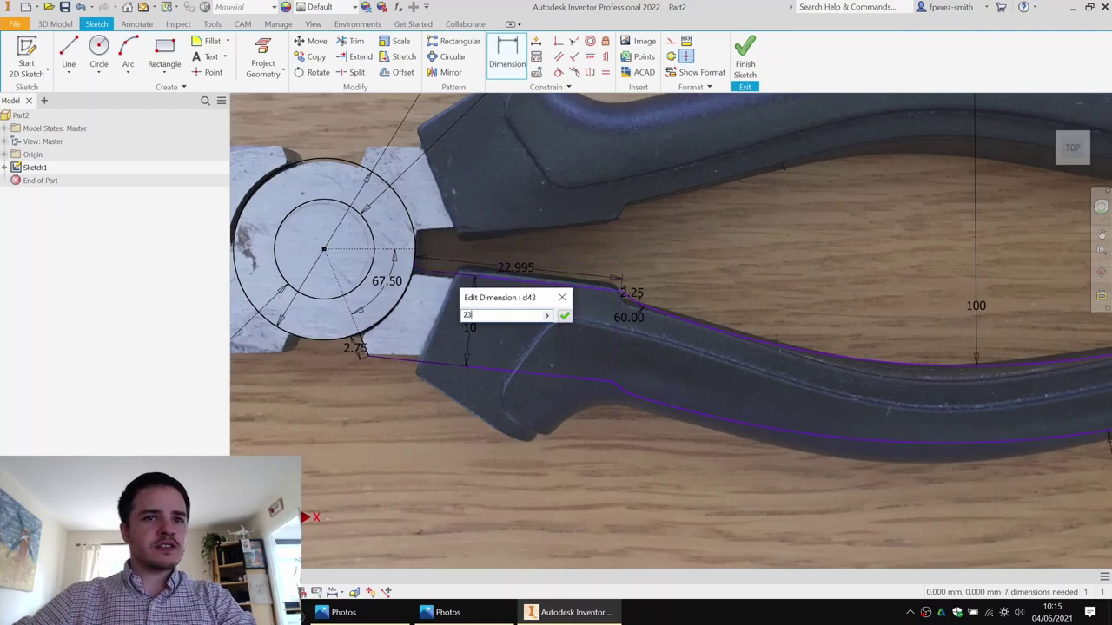
type("23.5")
key("Return")
Step: Nudge the outer end of the upper parallel line to fit the handle grip's edge in the photo
scroll(737, 255, "down", 2)
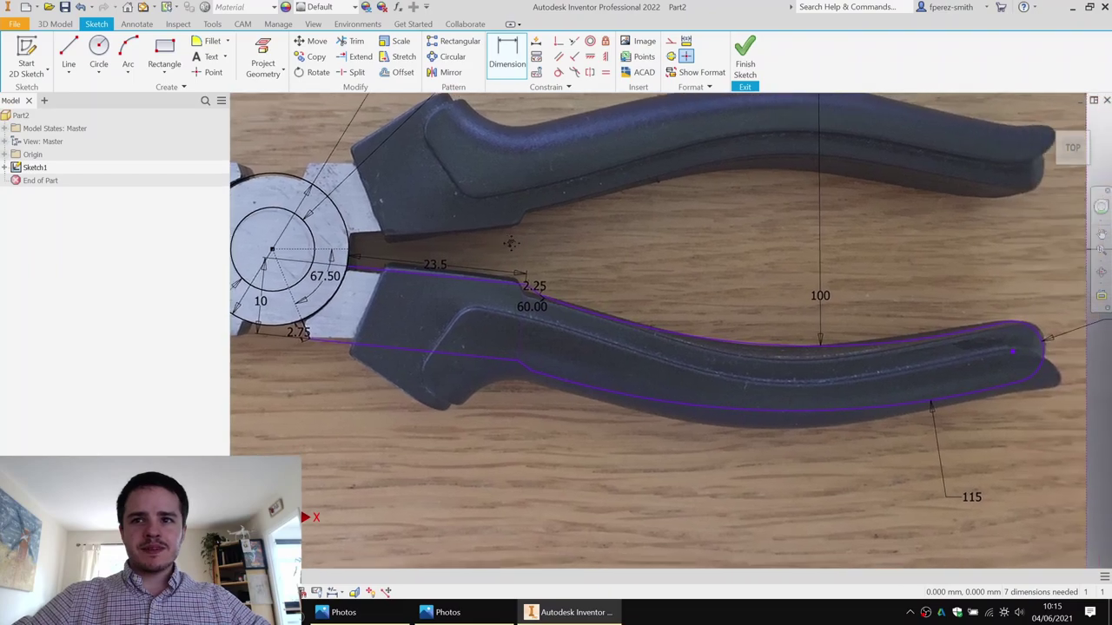
mouse_move(510, 244)
middle_mouse_down()
mouse_move(496, 217)
mouse_move(582, 261)
middle_mouse_up()
scroll(508, 217, "down", 1)
mouse_move(585, 293)
left_mouse_down()
mouse_move(577, 306)
mouse_move(582, 283)
mouse_move(579, 304)
mouse_move(587, 294)
left_mouse_up()
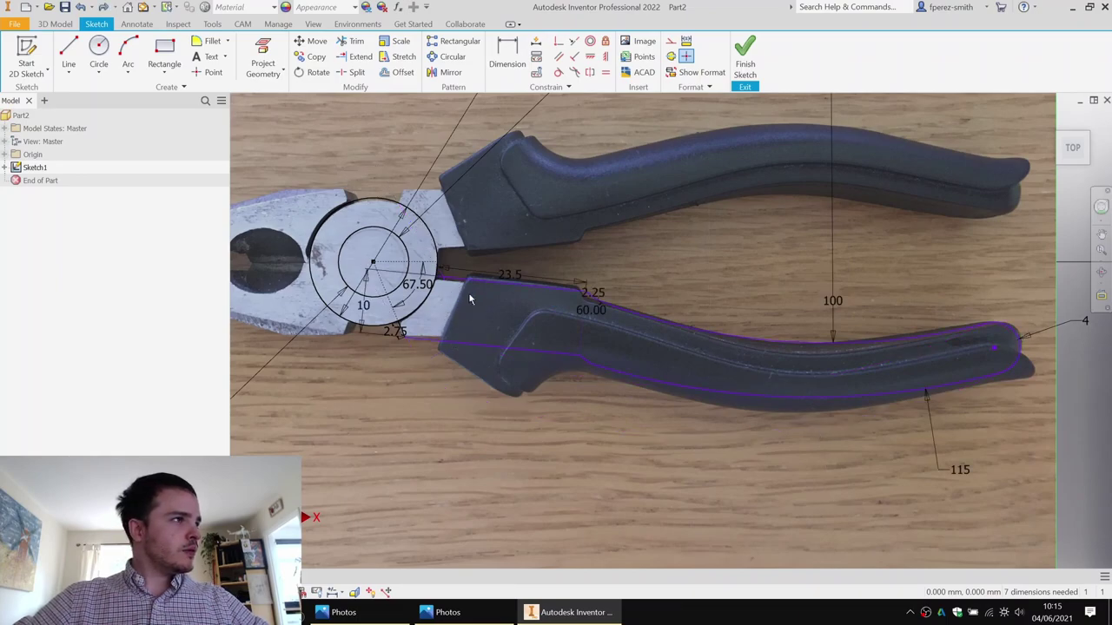
Step: Dimension the vertical distance from the pivot centre to the inner end of the upper parallel handle line as 2.25 mm
scroll(448, 293, "up", 3)
key("d")
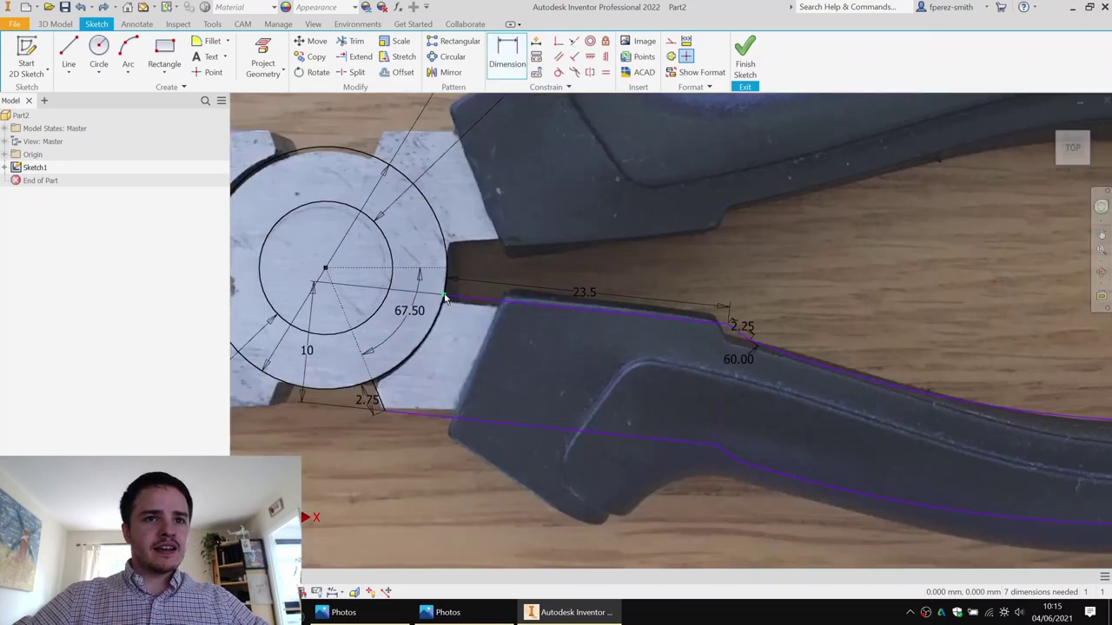
left_click(528, 299)
left_click(534, 286)
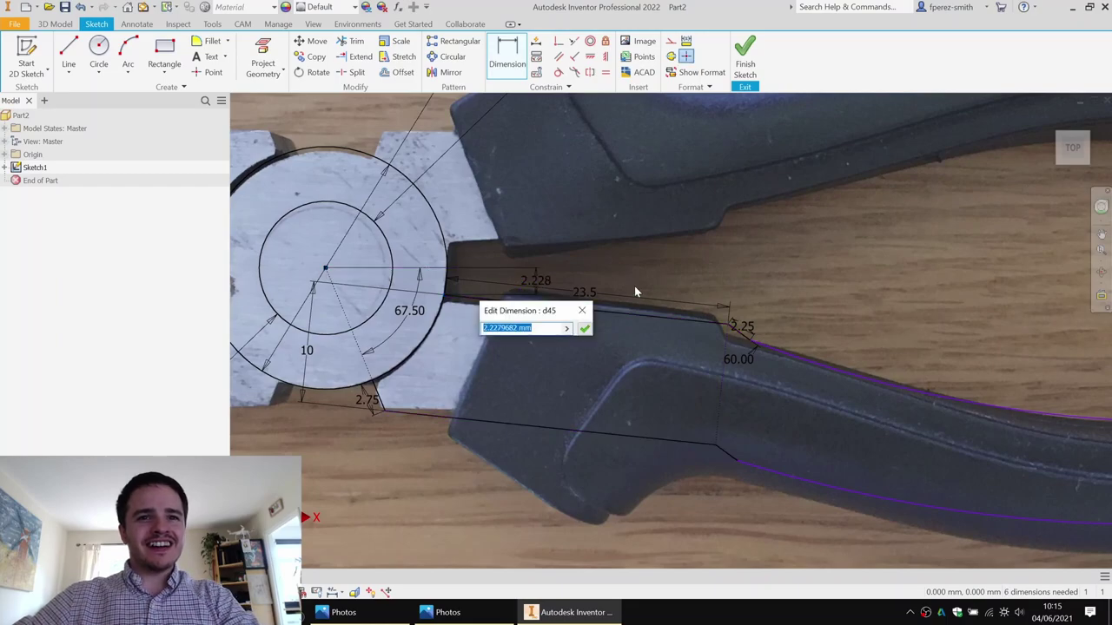
type("2.25")
key("Return")
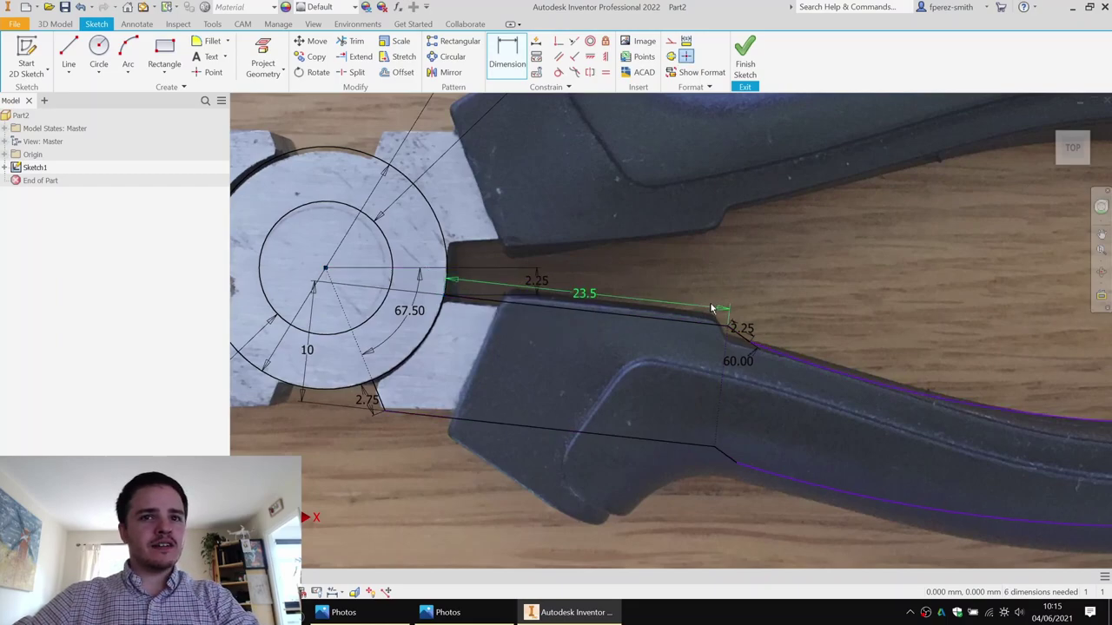
Step: Dimension the horizontal distance from the pivot centre to the centre of the handle's end arc as 100 mm
scroll(665, 302, "down", 3)
scroll(734, 379, "down", 1)
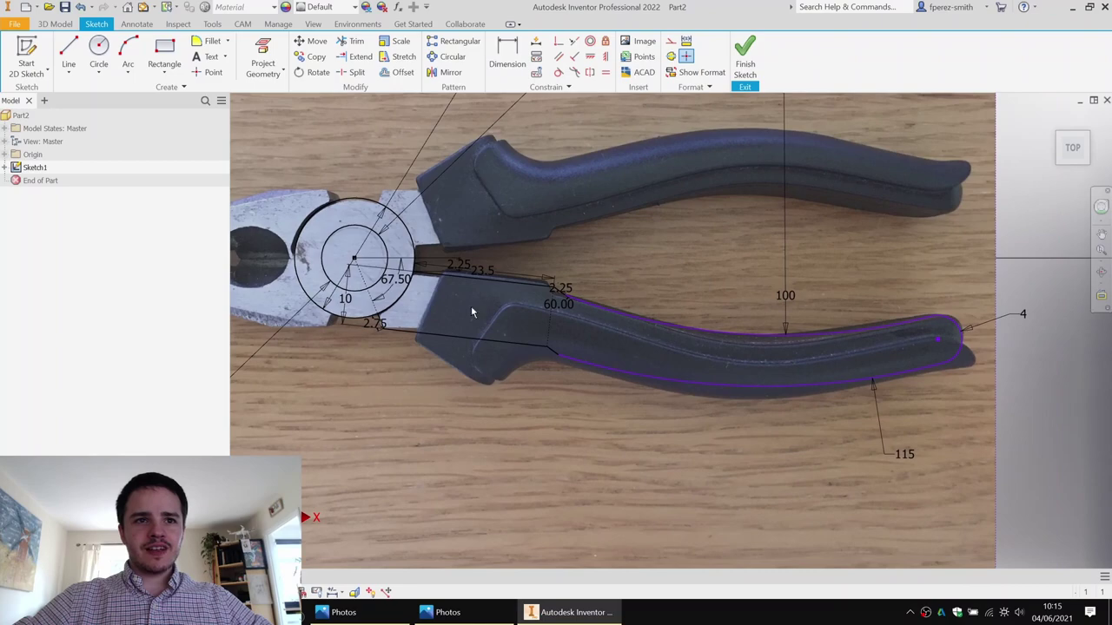
left_click(937, 347)
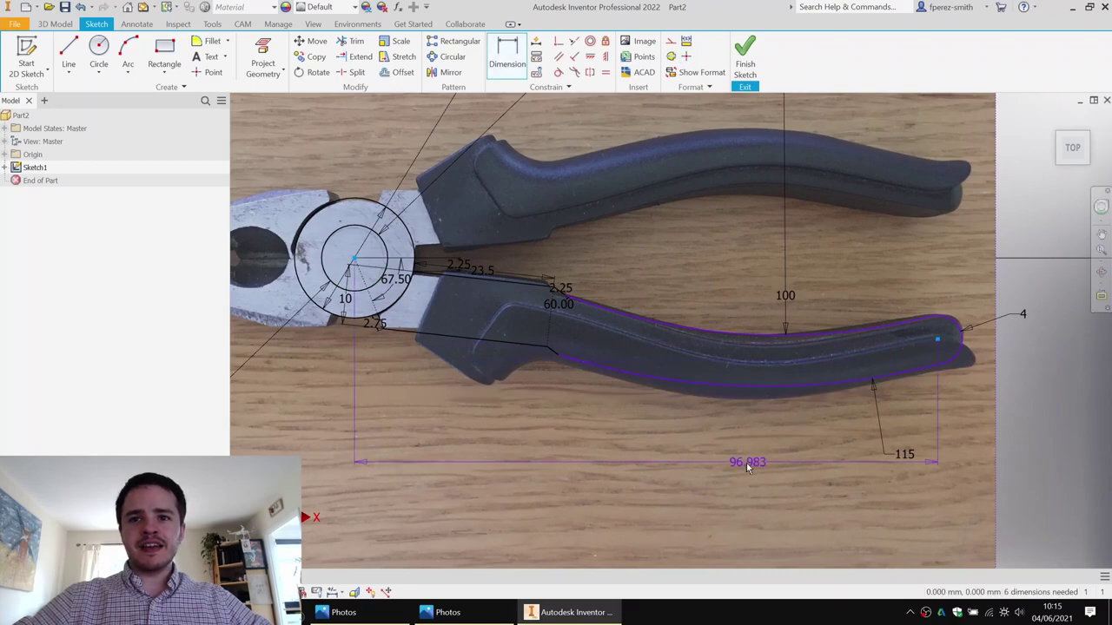
left_click(654, 506)
type("100")
key("Return")
Step: Shift the end arc's centre slightly downward to fit the lower handle's tip in the photo
middle_click_drag(752, 392, 694, 284)
middle_click_drag(615, 320, 597, 352)
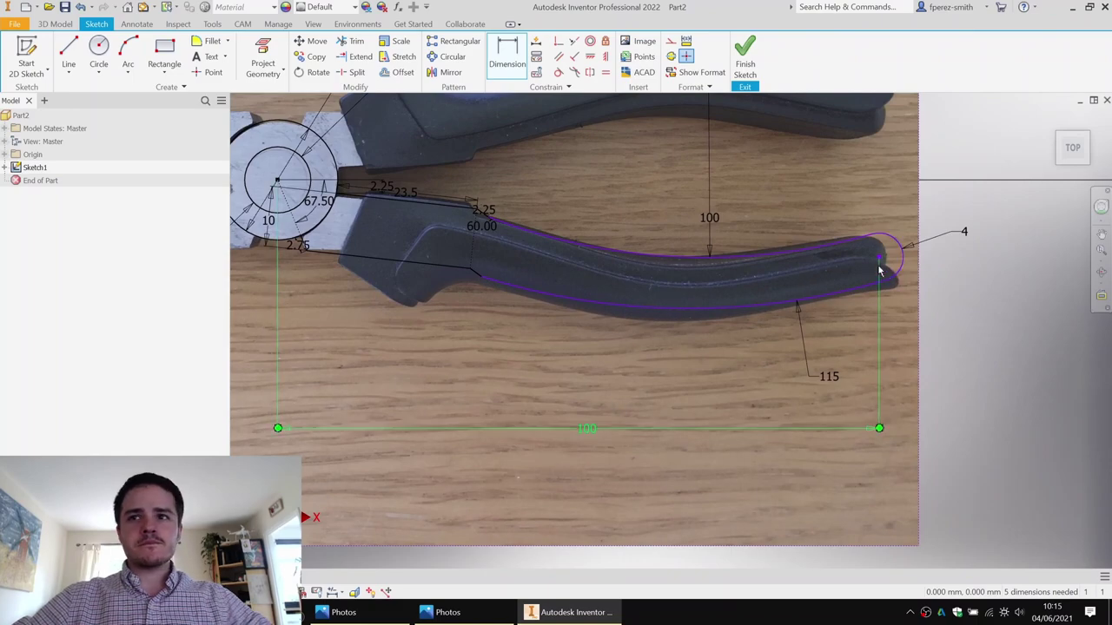
key("Escape")
left_click_drag(879, 258, 851, 261)
middle_click_drag(748, 293, 739, 313)
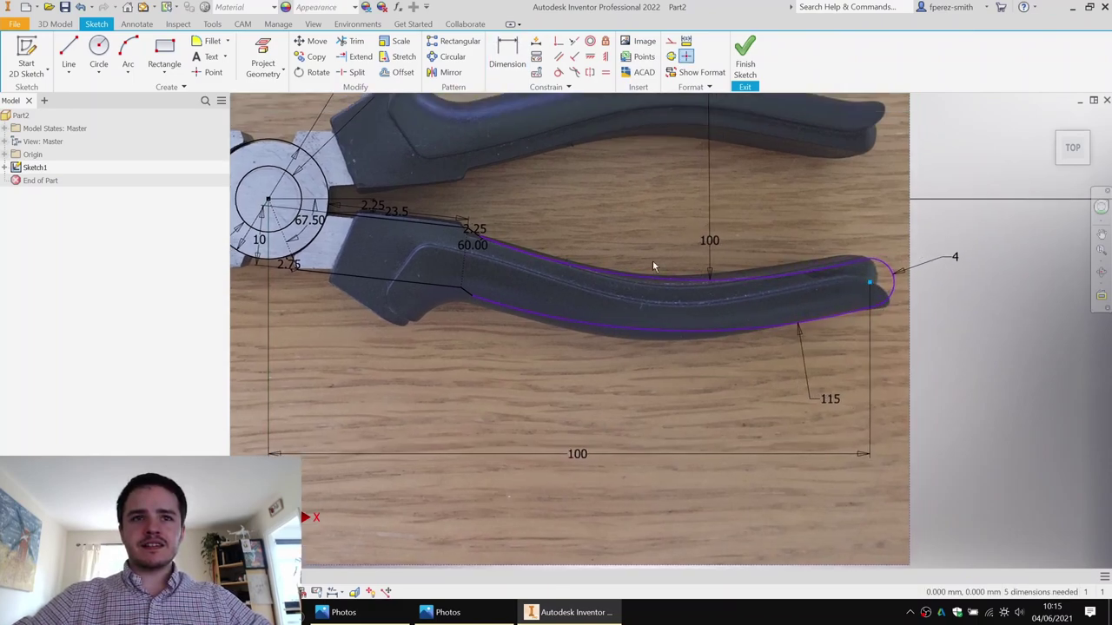
Step: Dimension the vertical distance from the pivot centre to the handle's end arc centre as 13.75 mm
key("d")
left_click(269, 201)
left_click(870, 282)
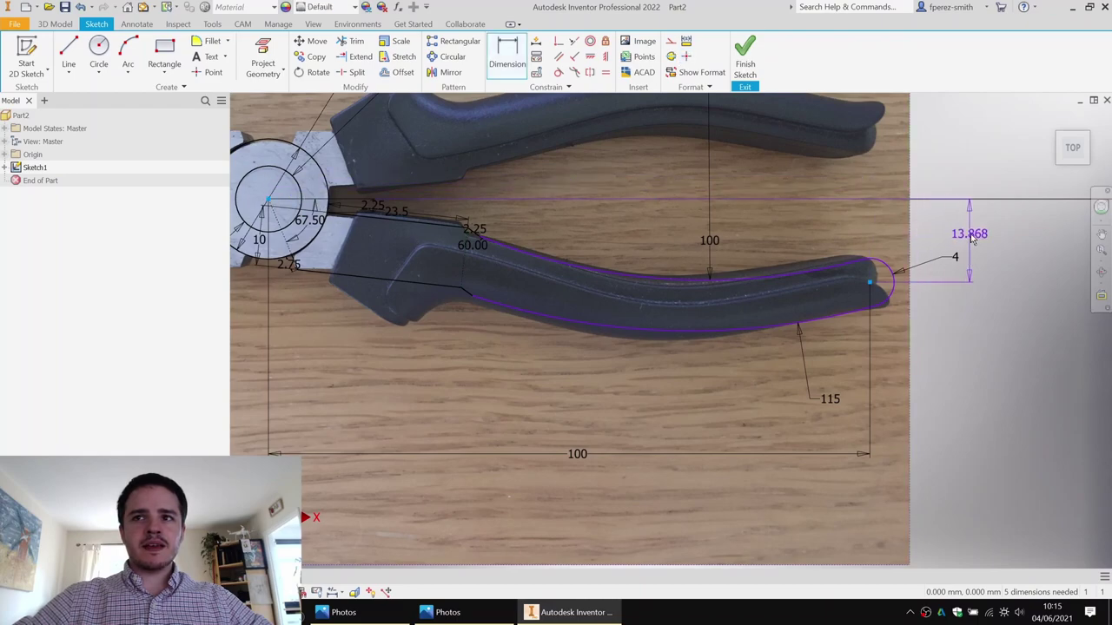
left_click(924, 246)
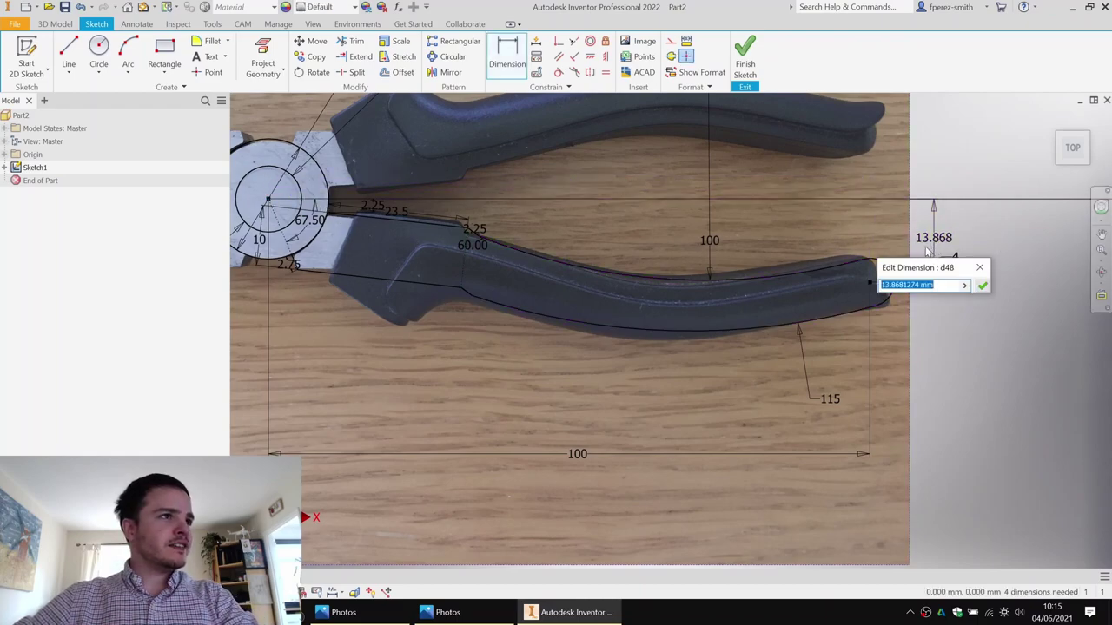
type("13.7")
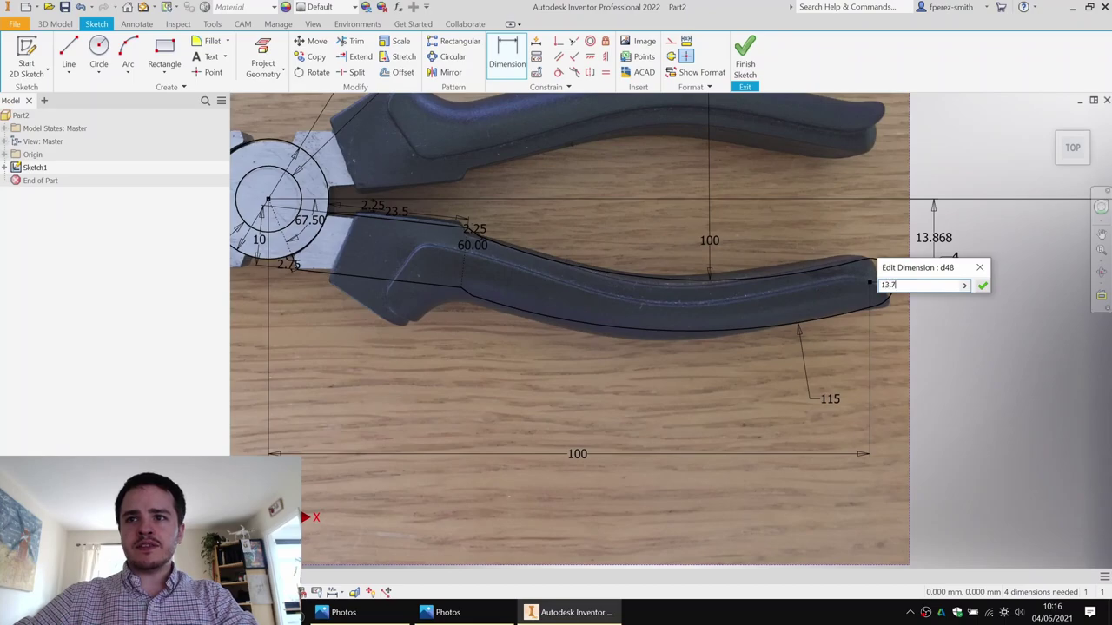
type("5")
key("Return")
scroll(701, 236, "down", 3)
middle_click_drag(702, 237, 790, 252)
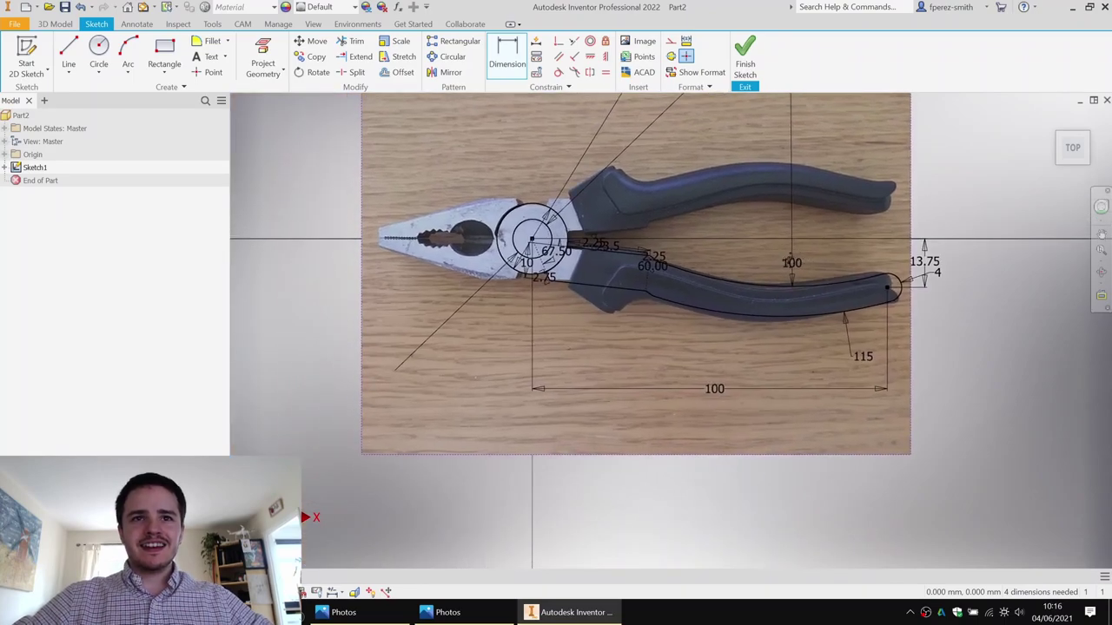
scroll(792, 249, "up", 1)
key("Escape")
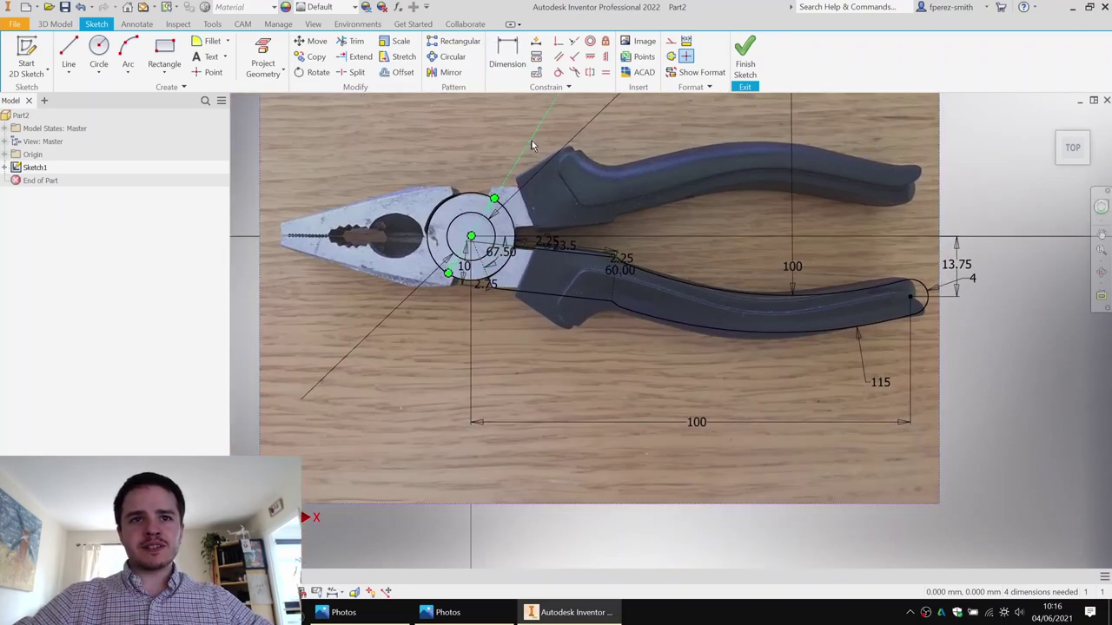
Step: Draw two connected lines from the pivot centre to the outer circle and on outward past the upper jaw's rear edge
middle_click_drag(532, 145, 599, 218)
middle_click_drag(529, 194, 533, 215)
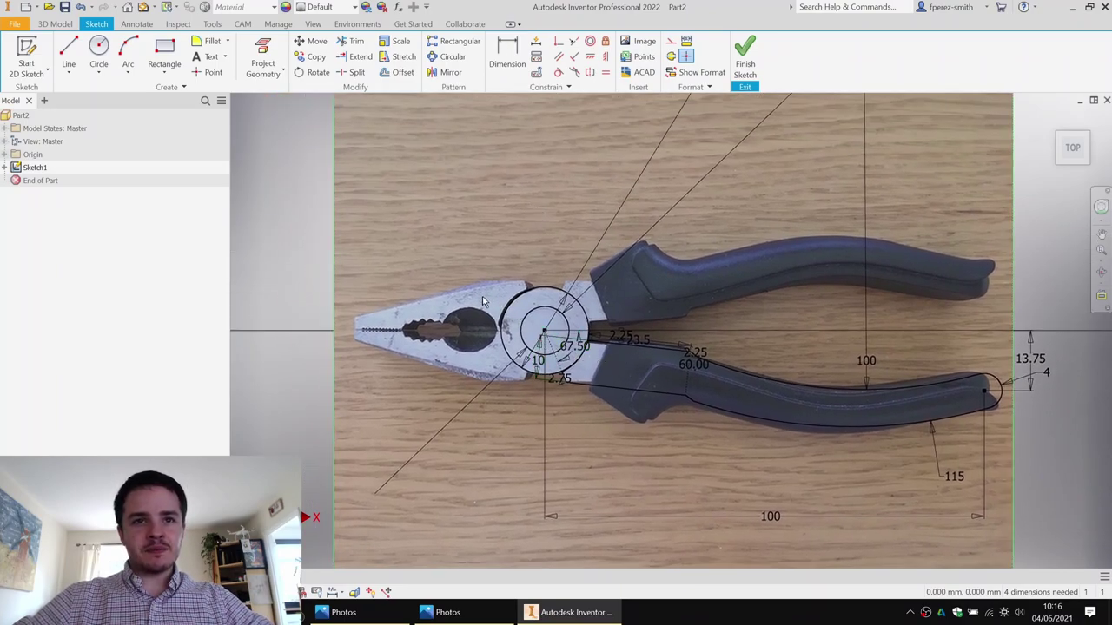
left_click(68, 54)
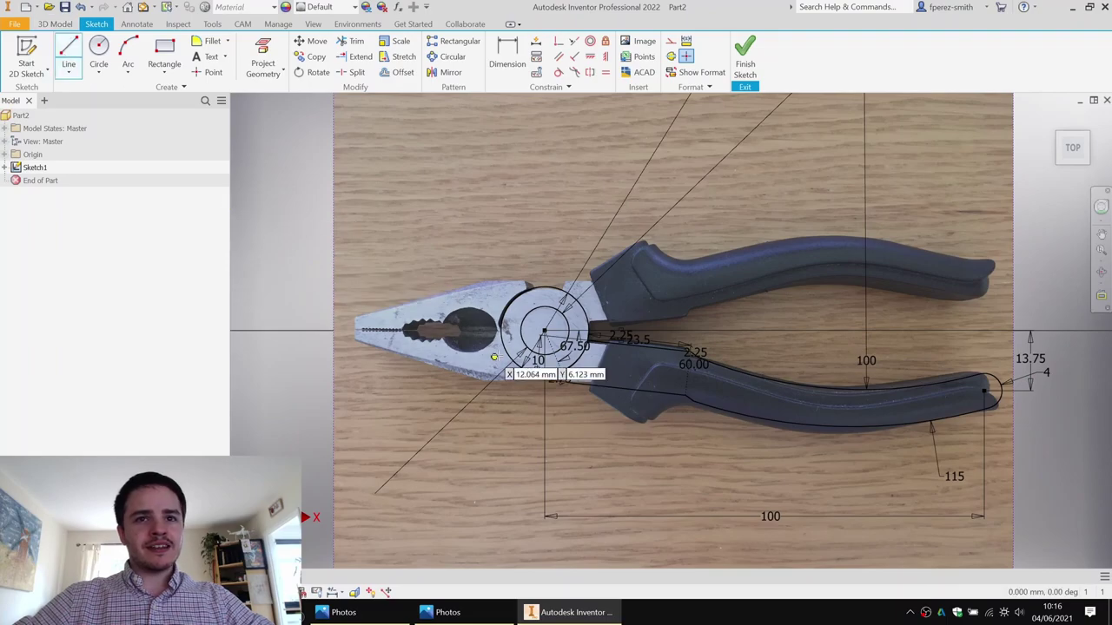
left_click(544, 331)
scroll(532, 287, "down", 5)
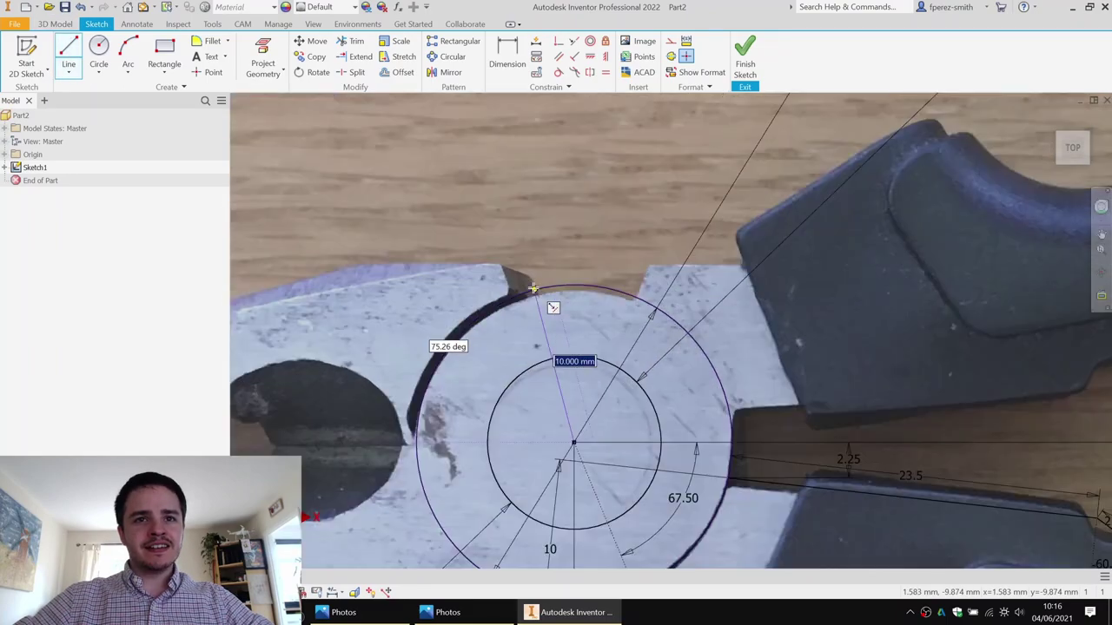
left_click(532, 290)
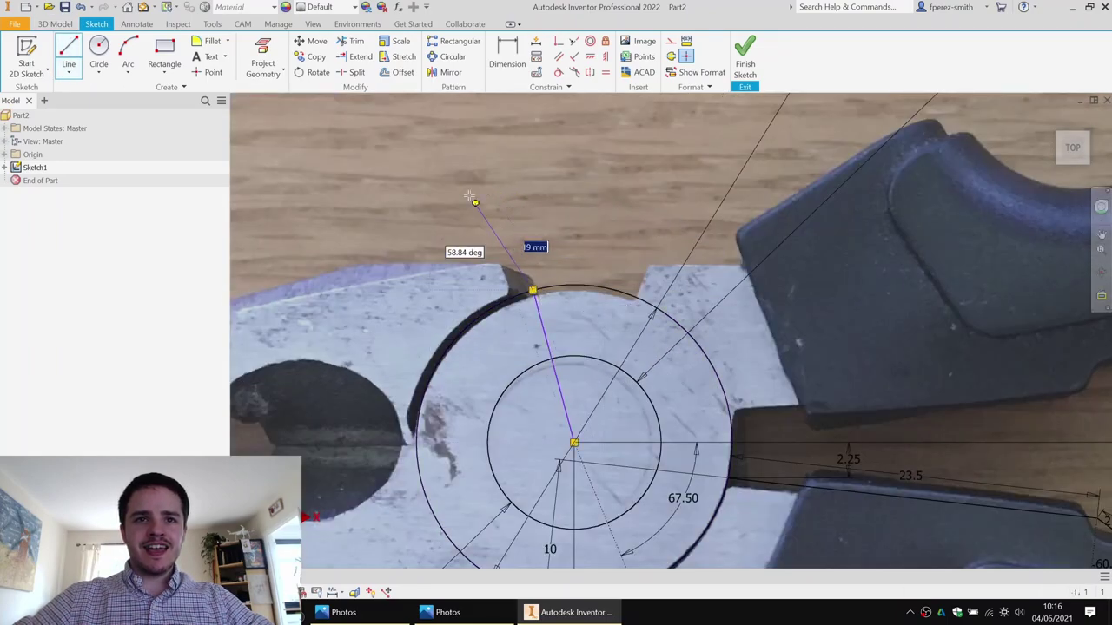
left_click(454, 172)
key("Escape")
Step: Make the two new line segments collinear with each other and with the dotted construction line at 67.5 degrees
middle_click_drag(617, 258, 561, 165)
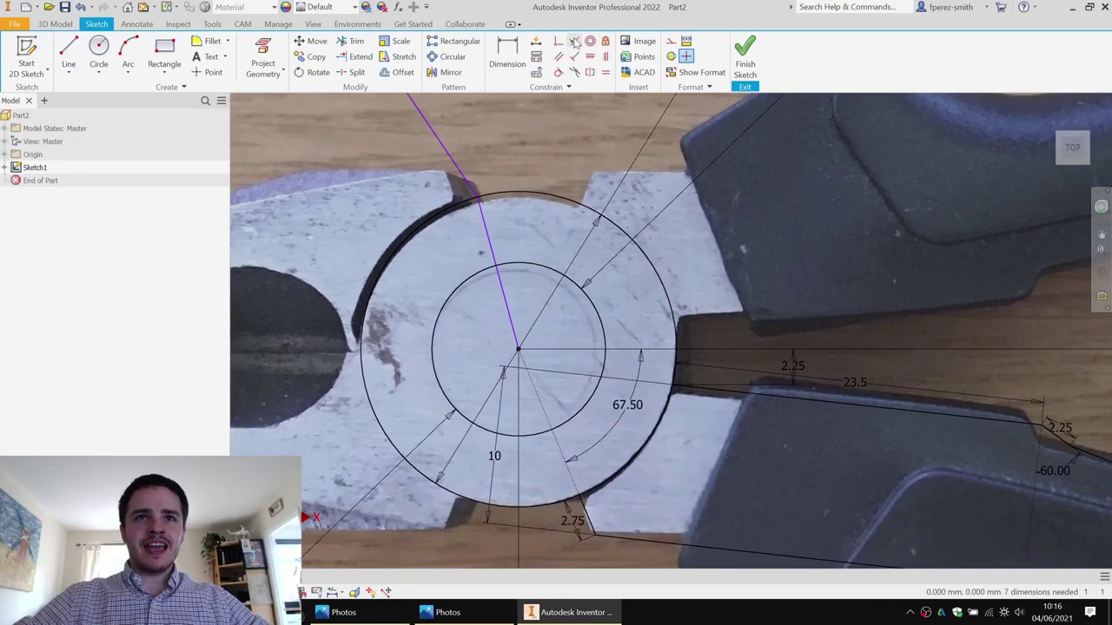
left_click(574, 42)
left_click(480, 246)
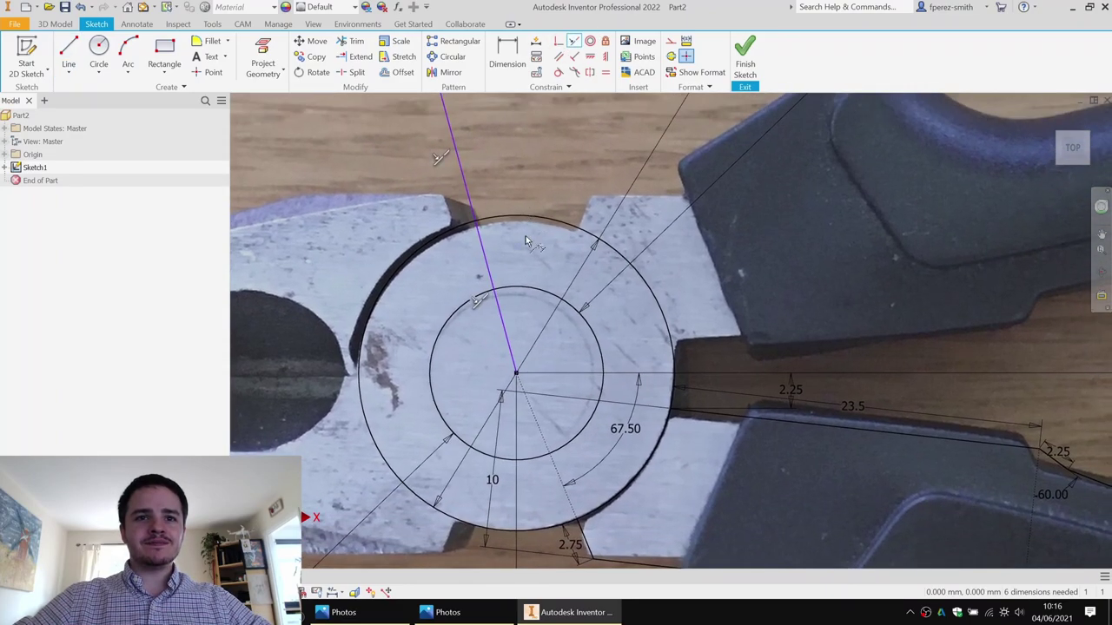
left_click(528, 418)
key("Escape")
Step: Convert the inner segment between the pivot centre and the outer circle to a construction line
scroll(523, 298, "down", 1)
middle_click_drag(528, 265, 544, 292)
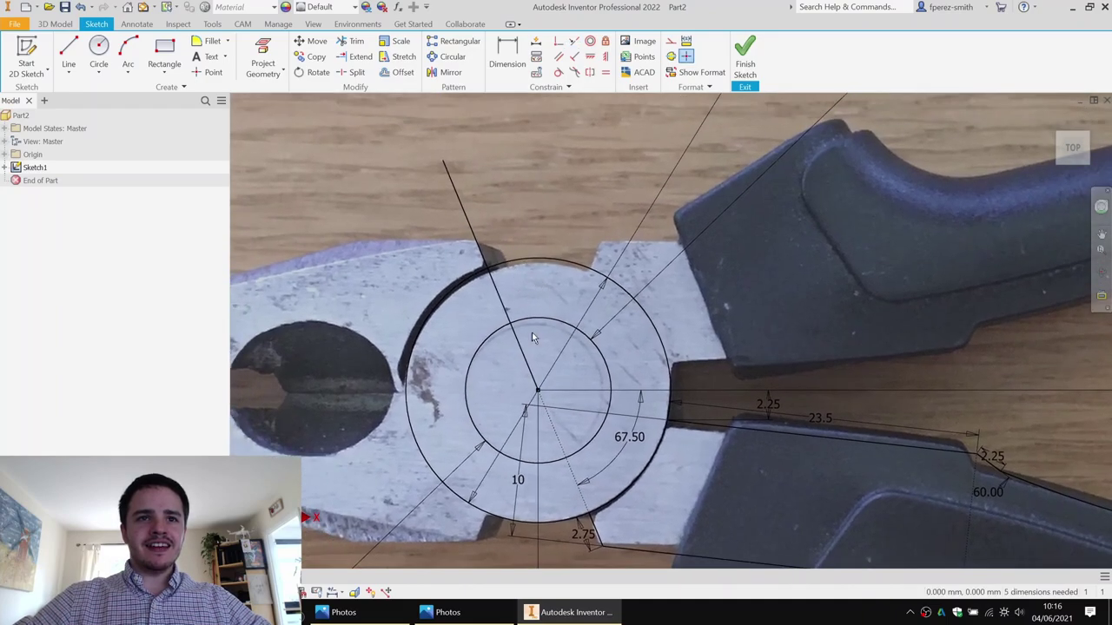
right_click(500, 298)
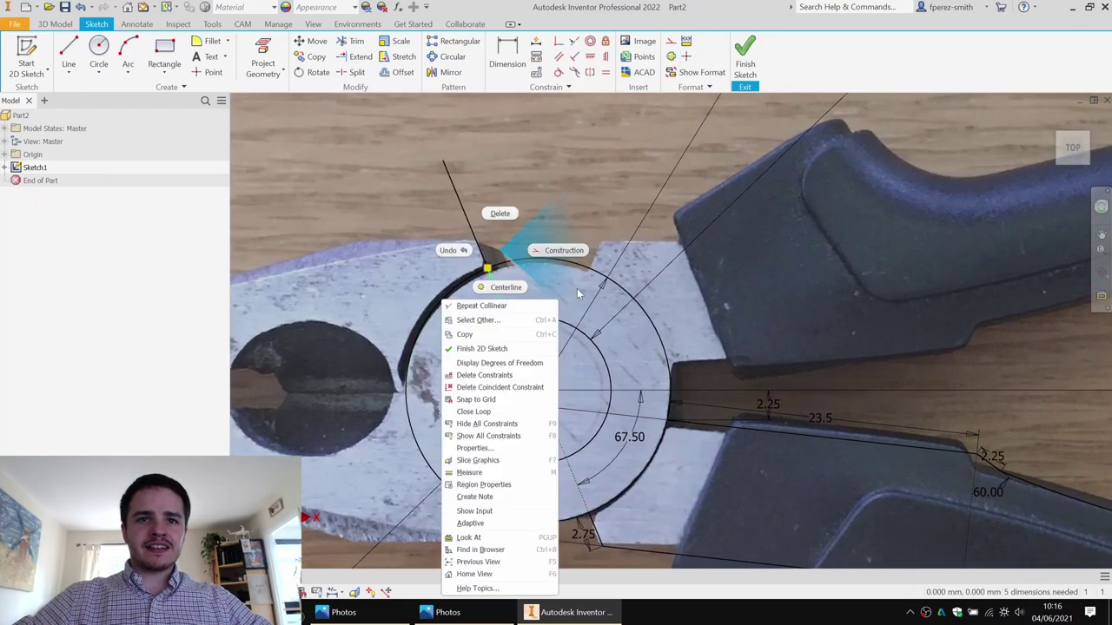
left_click(582, 264)
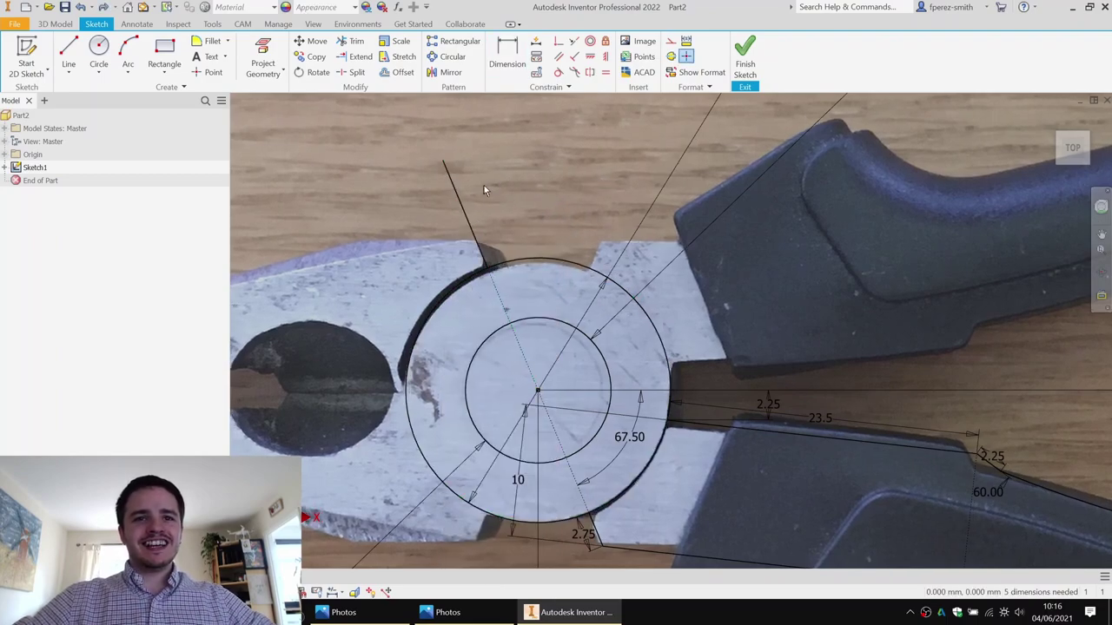
Step: Dimension the length of the segment outside the circle at the upper jaw's rear edge as 2 mm
left_click(464, 210)
left_click(498, 205)
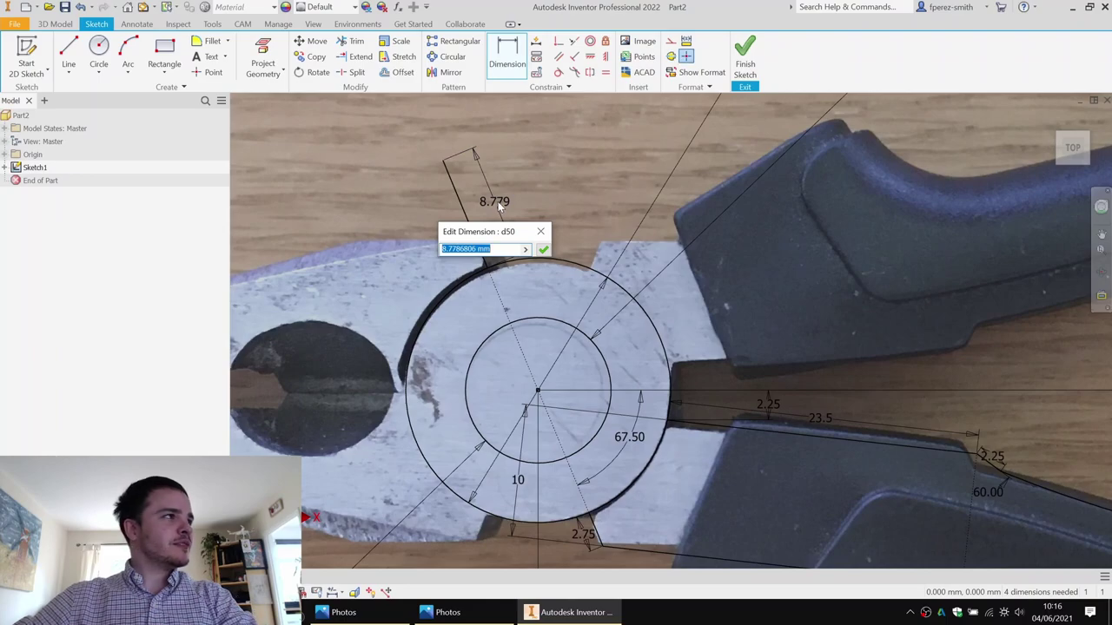
type("2")
key("Return")
Step: Set the length of the short segment at the upper jaw's rear edge to 2.75 mm
middle_click_drag(498, 199, 617, 163)
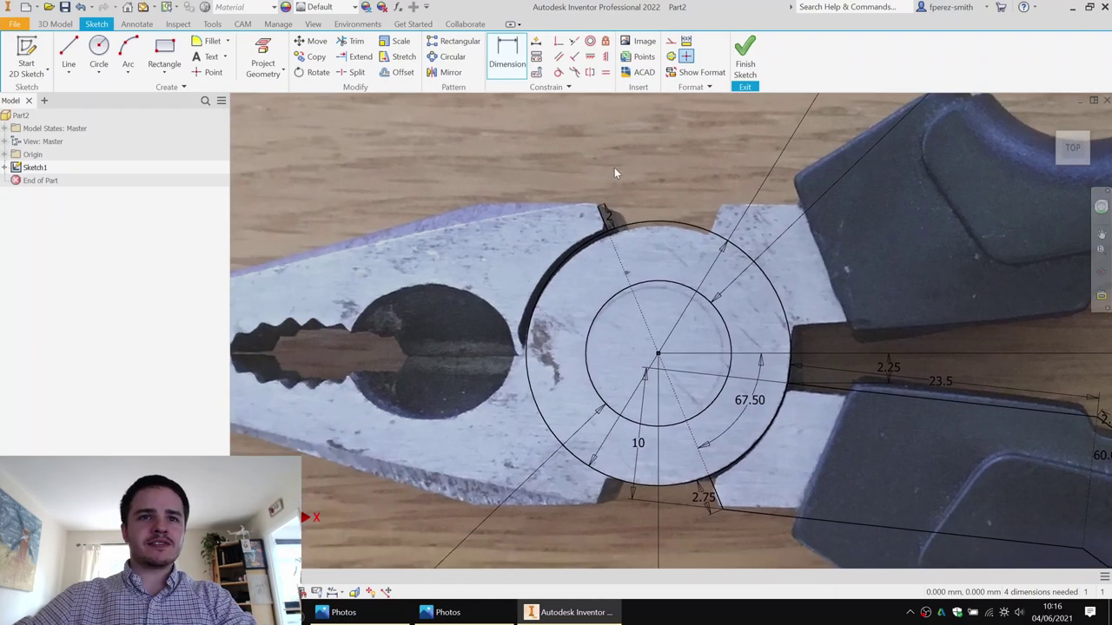
left_click(612, 217)
left_click_drag(609, 259, 496, 257)
type("2.7")
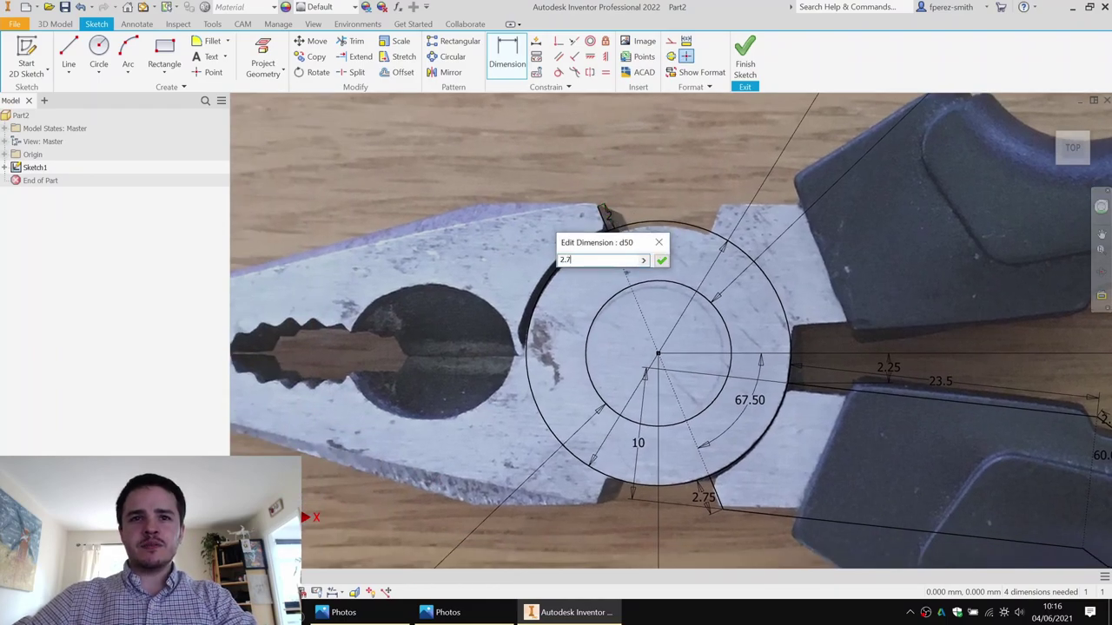
type("5")
key("Return")
Step: Set the length of the short segment at the upper jaw's rear edge to 2.5 mm
left_click(609, 215)
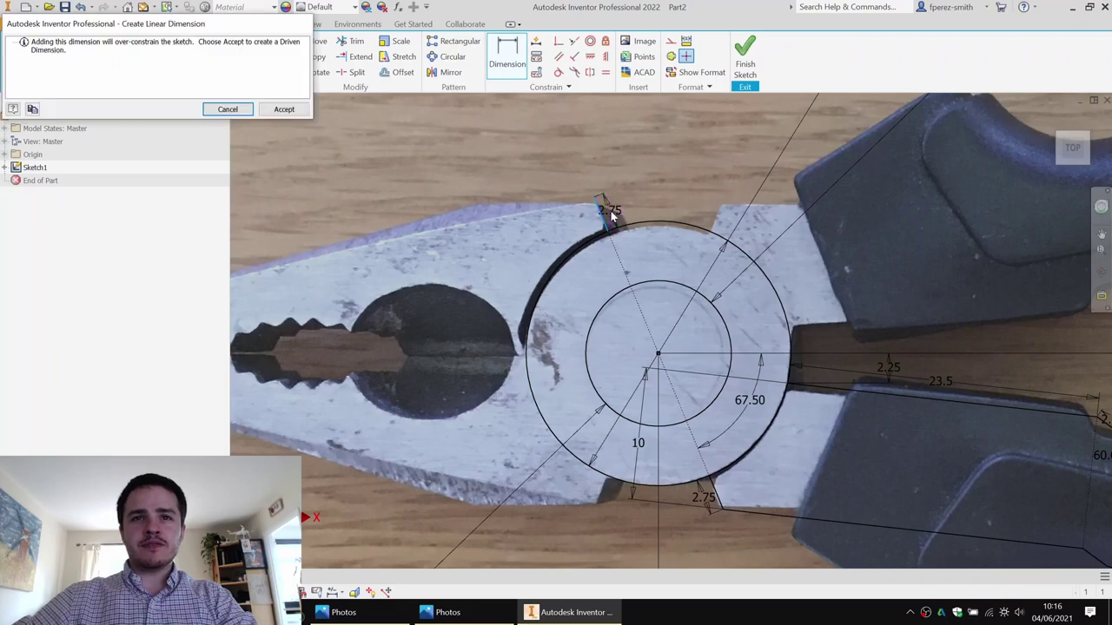
key("Escape")
left_click(612, 211)
type("2.5")
key("Return")
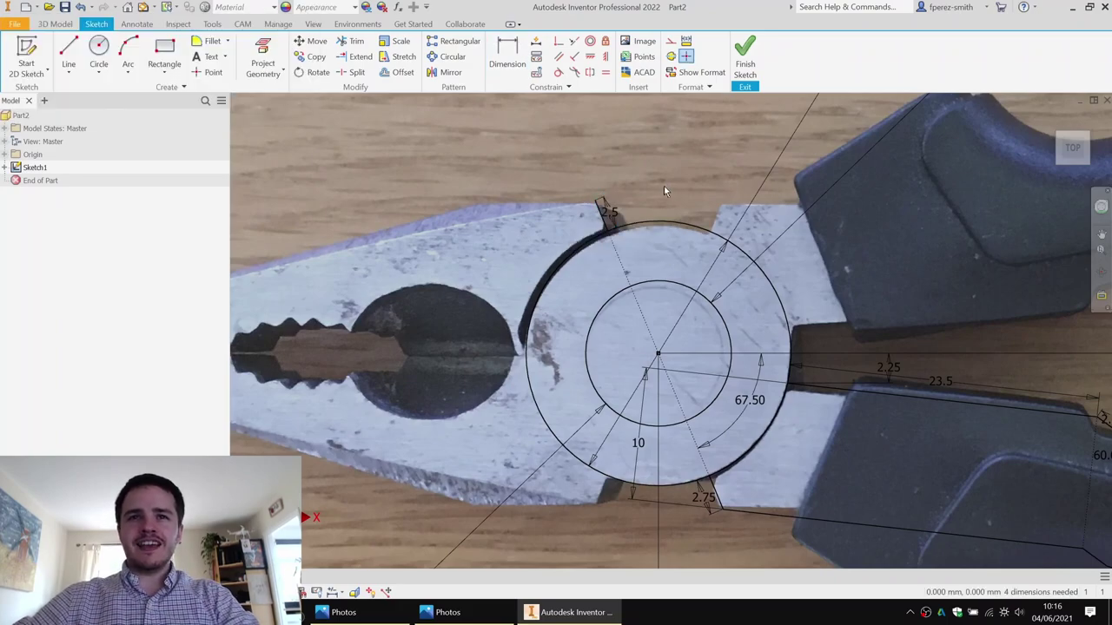
Step: Draw the upper jaw outline from the short segment's outer end along the top edge to the tip, ending with a vertical line down past the centre
mouse_move(599, 191)
middle_mouse_down()
mouse_move(782, 186)
mouse_move(731, 178)
middle_mouse_up()
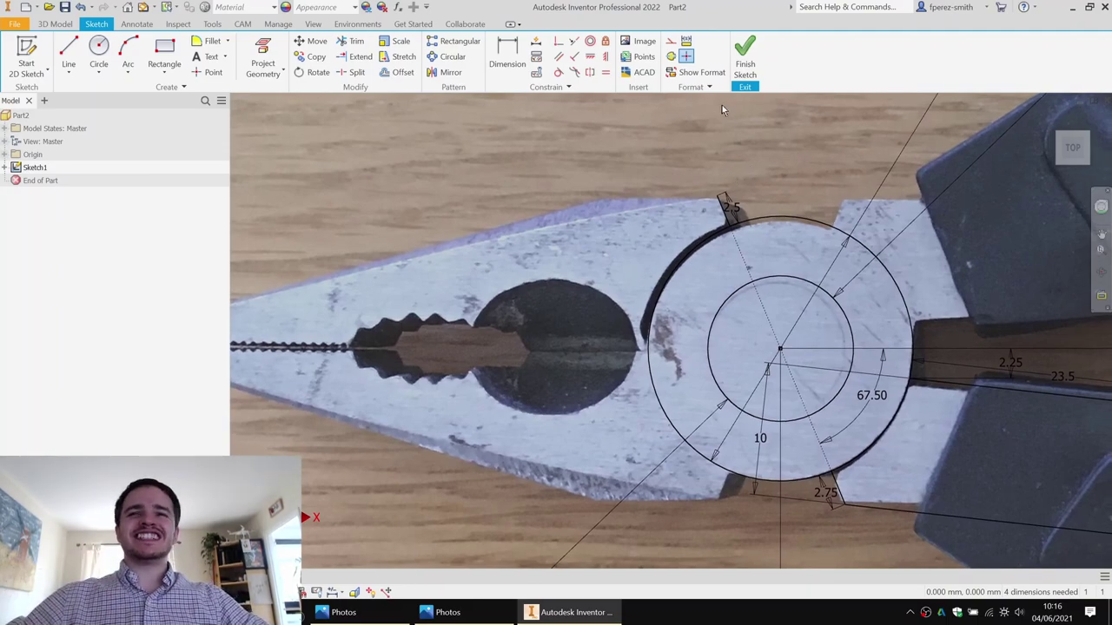
left_click(69, 52)
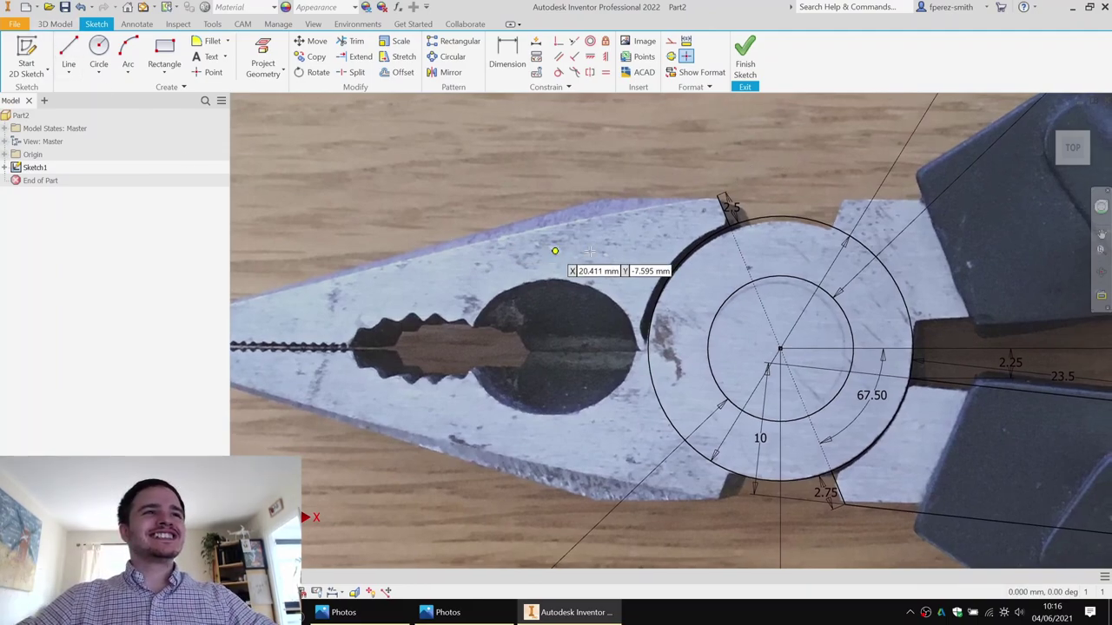
left_click(722, 199)
left_click(590, 189)
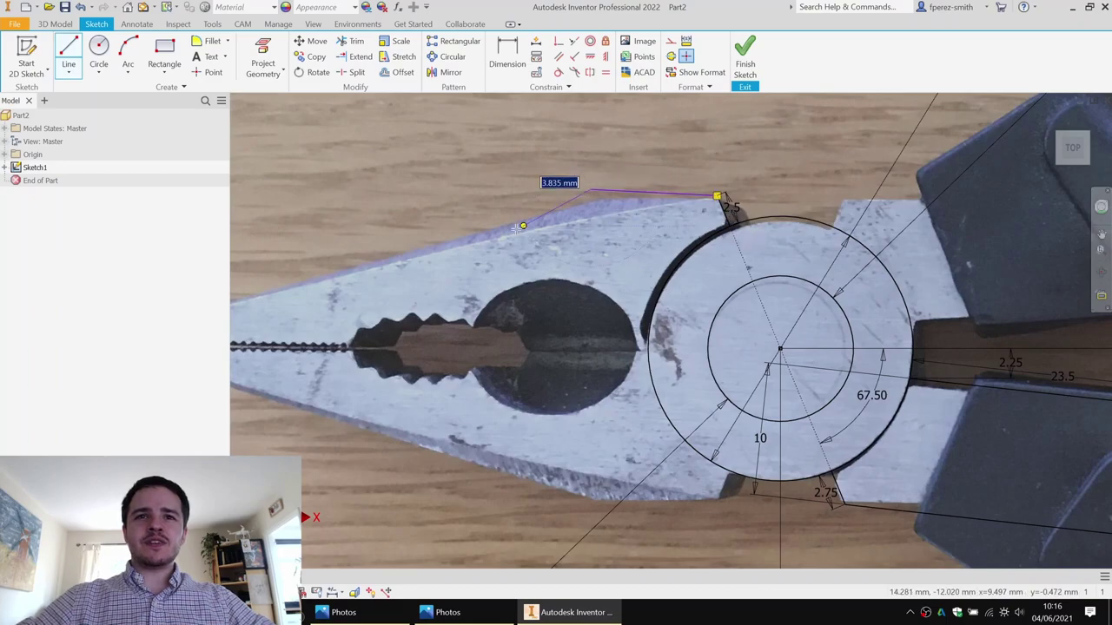
middle_click_drag(360, 289, 545, 260)
scroll(545, 261, "down", 1)
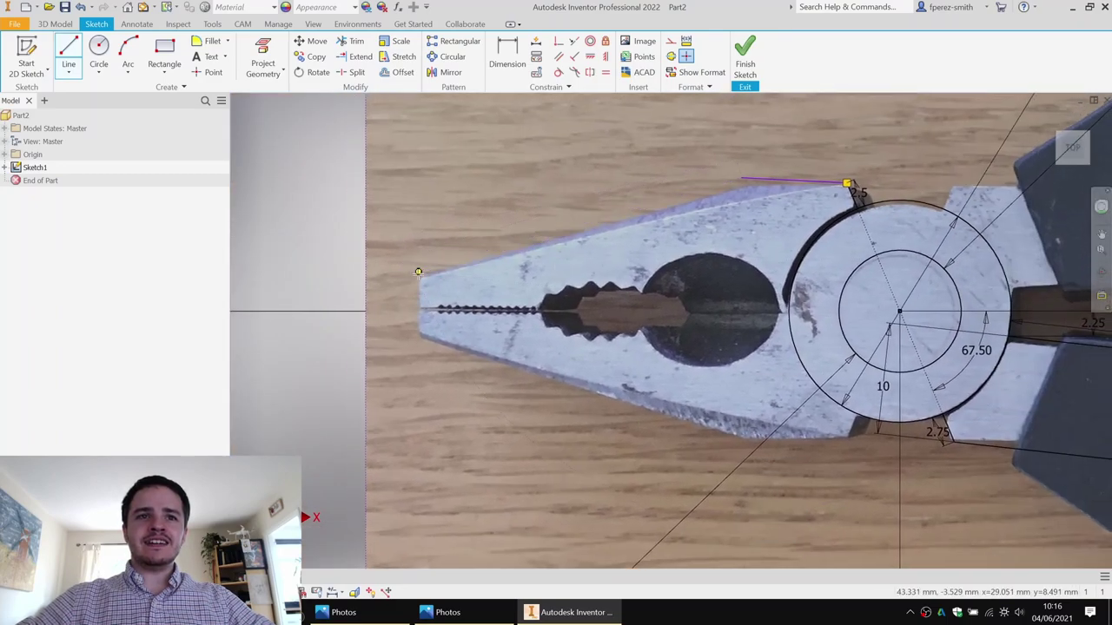
left_click(420, 274)
left_click(418, 380)
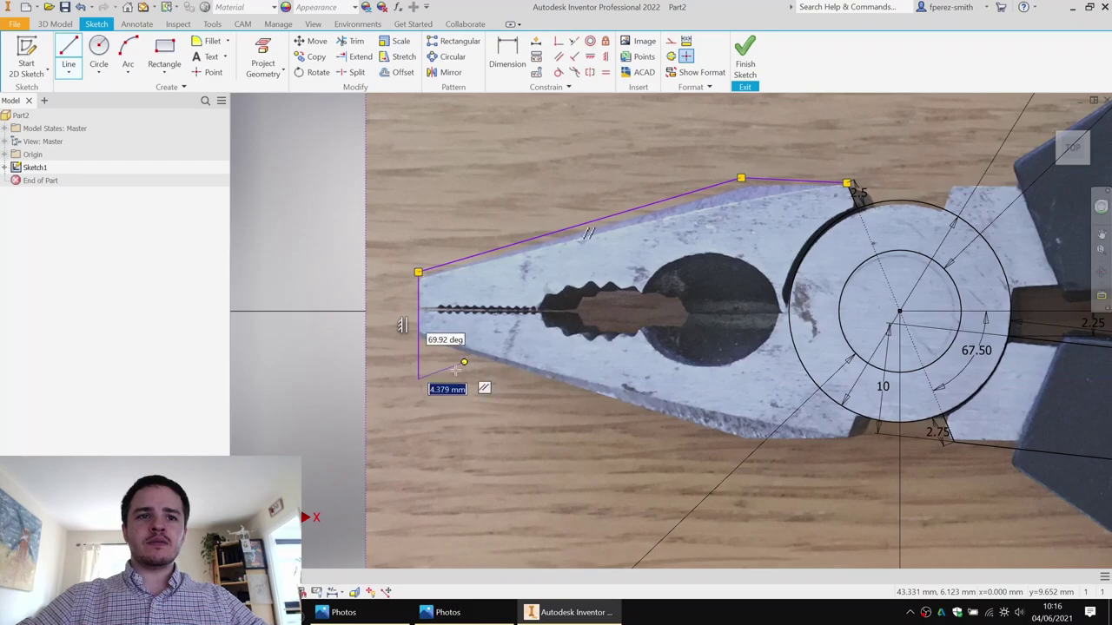
key("Escape")
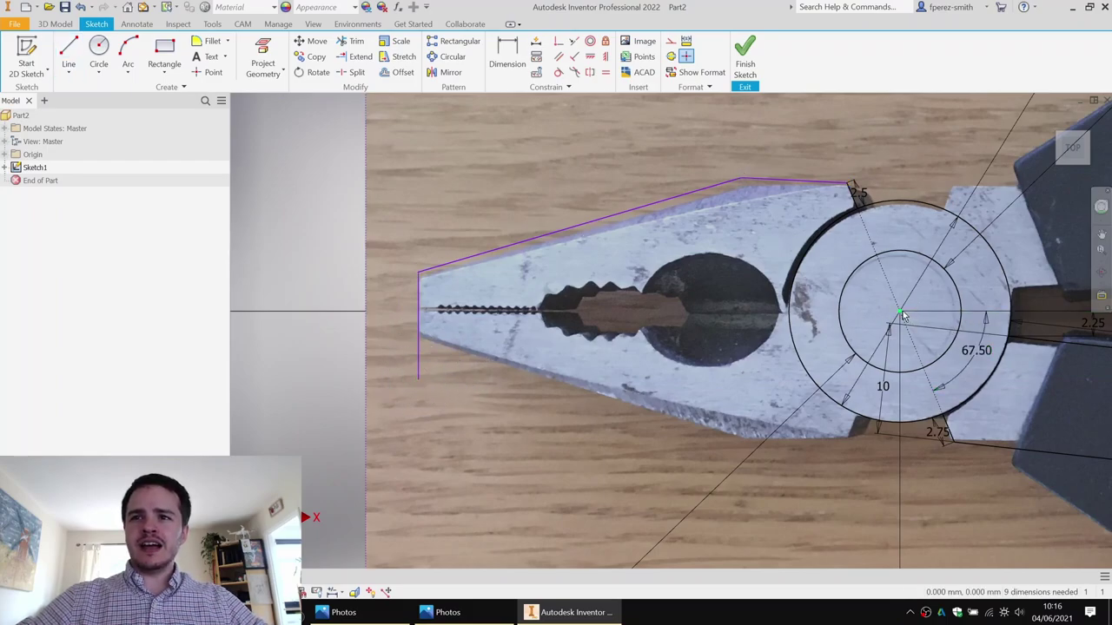
Step: Constrain the lower end of the vertical jaw tip line to be horizontally aligned with the pivot centre
left_click(591, 57)
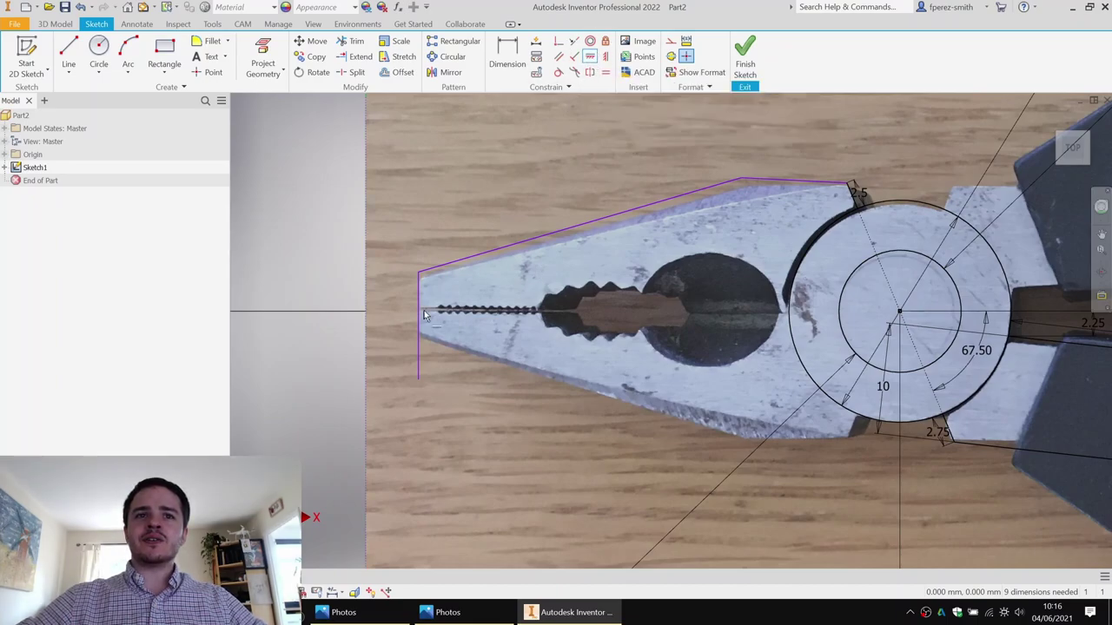
left_click(419, 381)
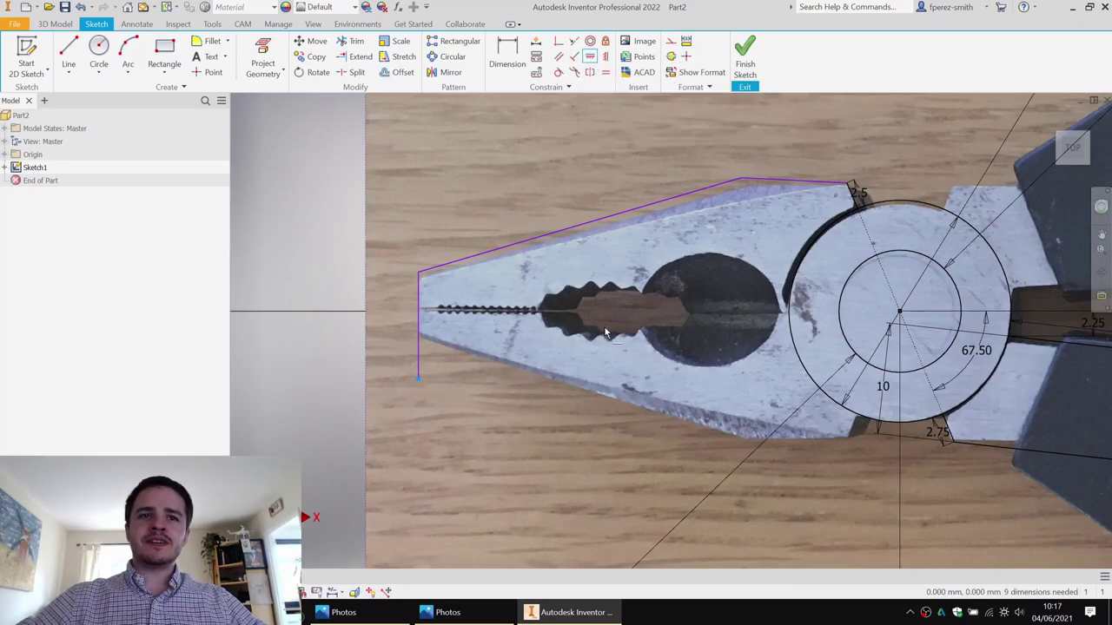
left_click(901, 312)
middle_click_drag(773, 186, 665, 205)
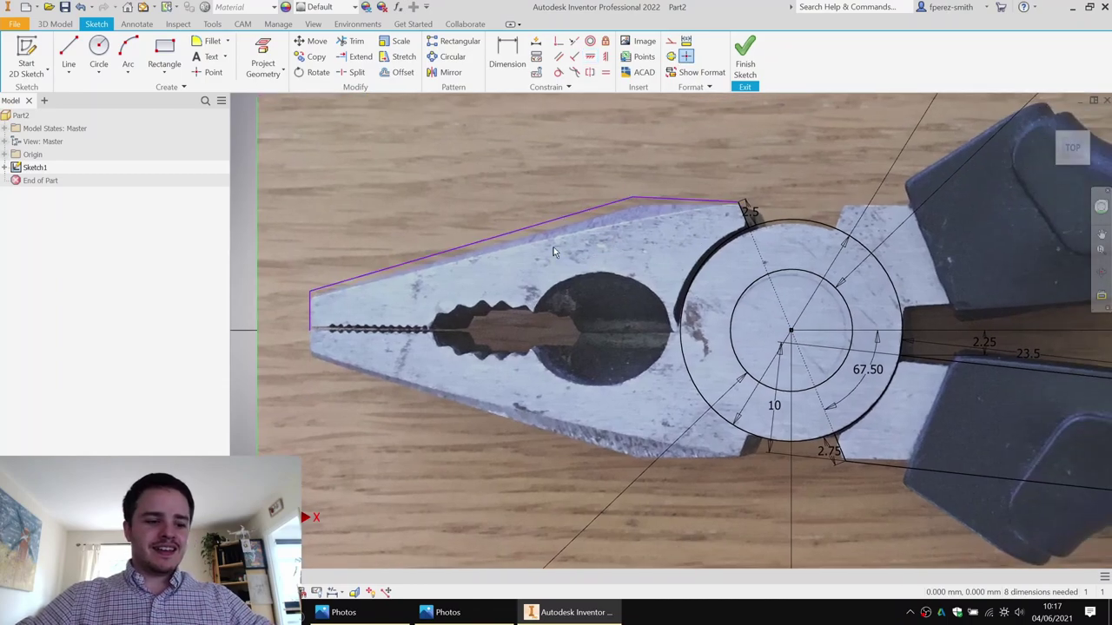
Step: Draw a construction line from the jaw tip's upper corner to the outer end of the short rear segment
left_click(69, 52)
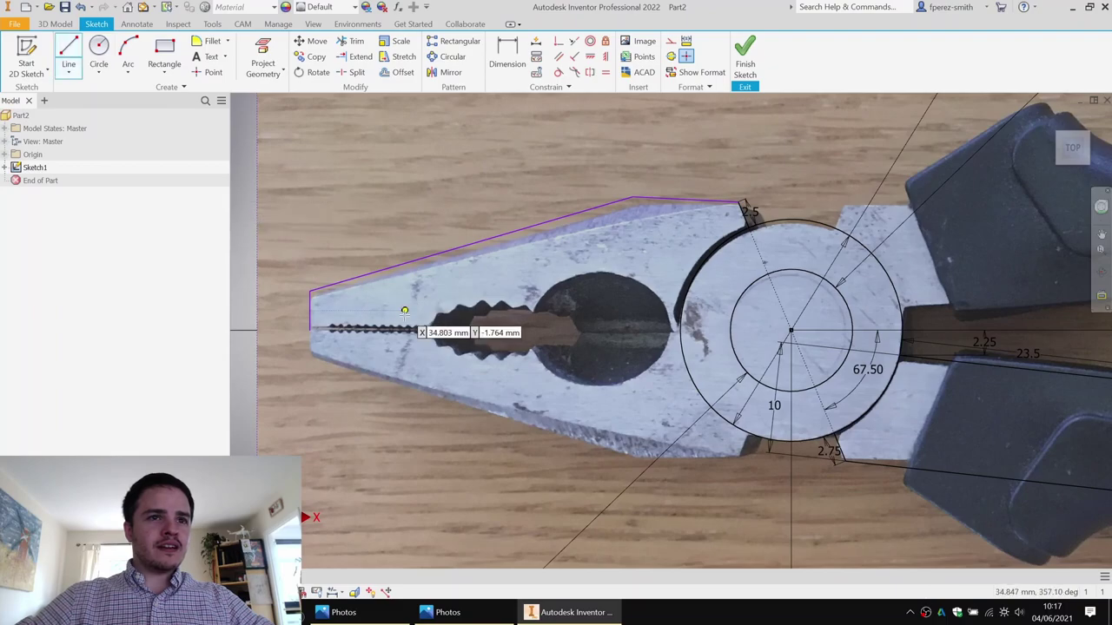
left_click(310, 290)
left_click(739, 203)
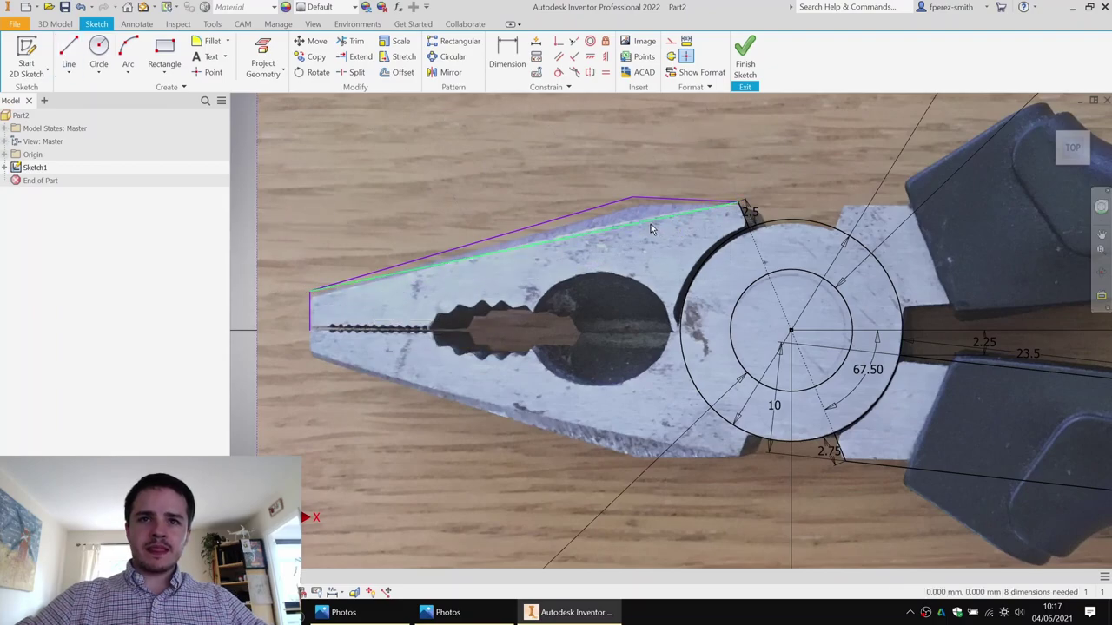
right_click(658, 224)
key("Escape")
Step: Dimension the long construction line along the upper jaw at 40 mm
key("d")
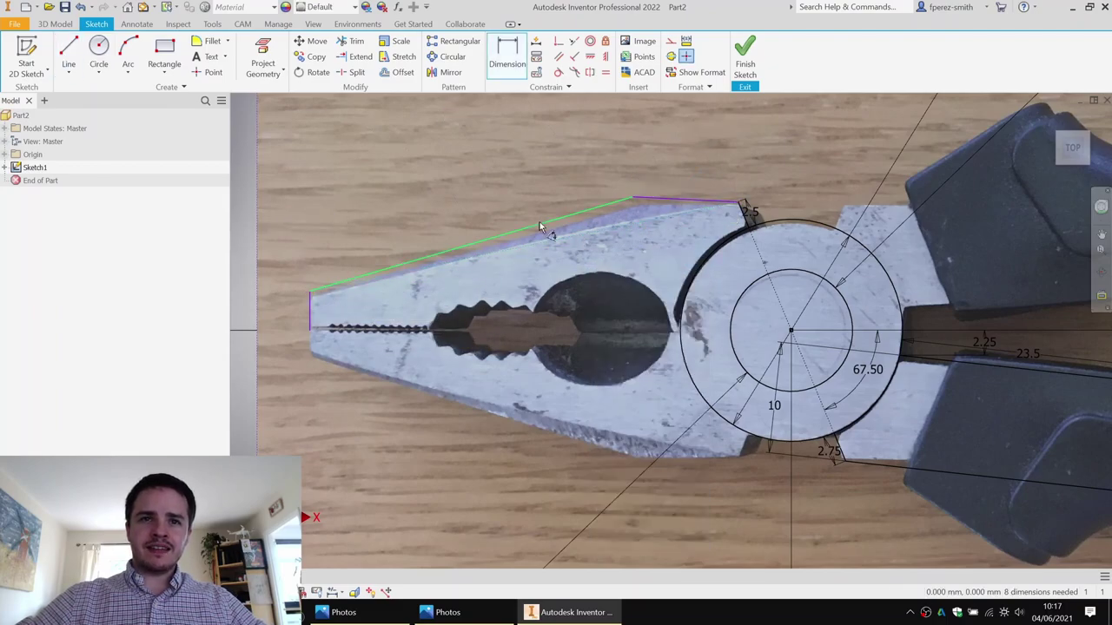
left_click(550, 222)
left_click(677, 163)
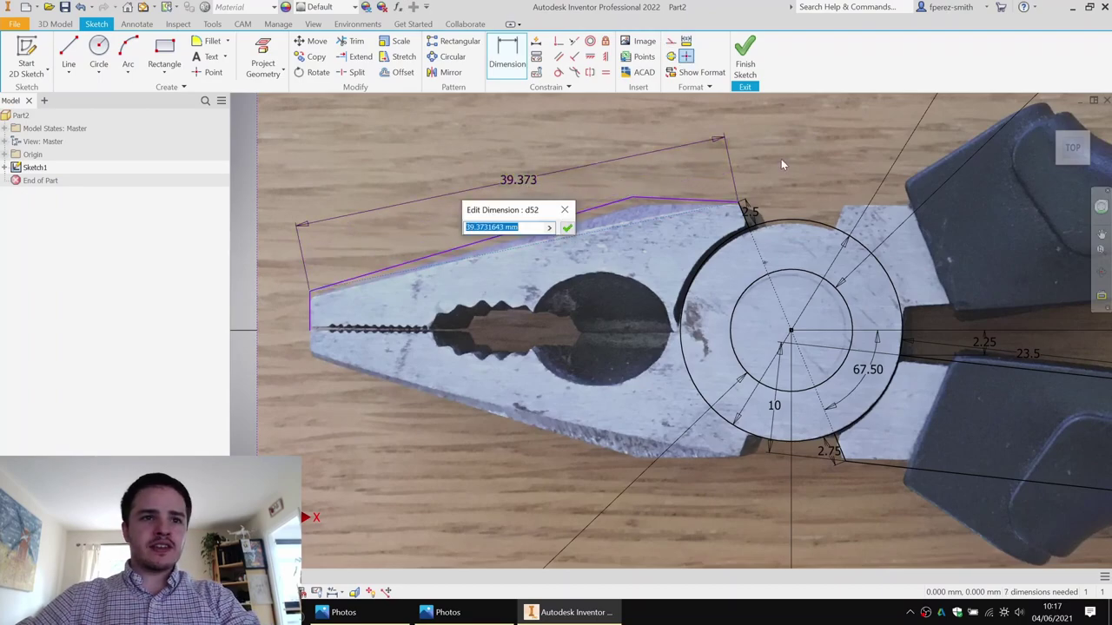
type("40")
key("Return")
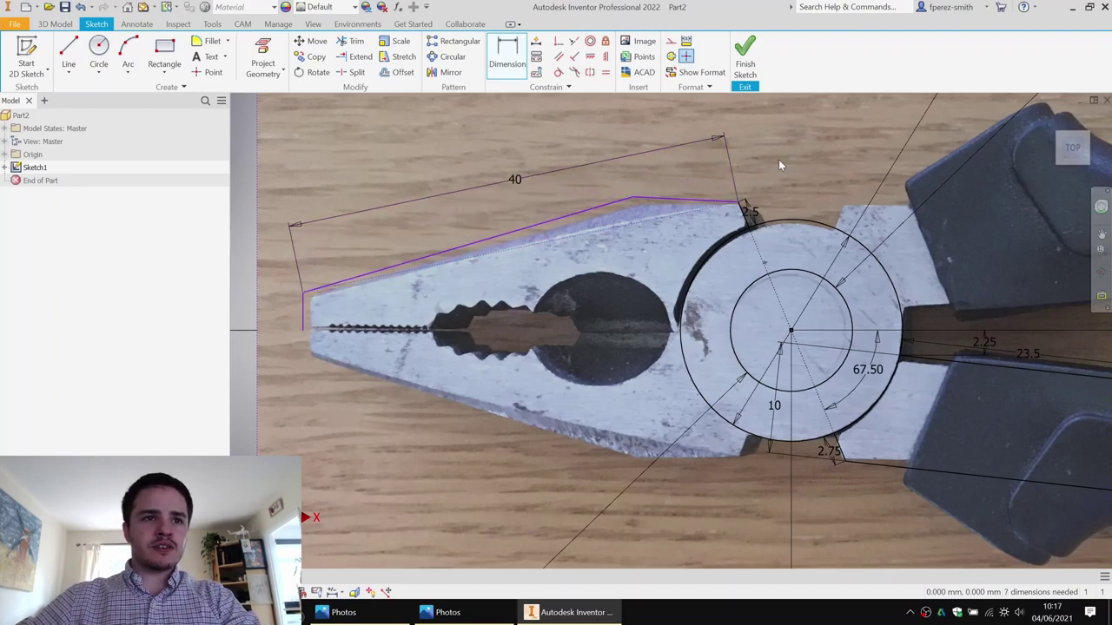
Step: Try 39 mm for the long construction line's length and settle on 39.5 mm
double_click(518, 183)
type("39")
key("Return")
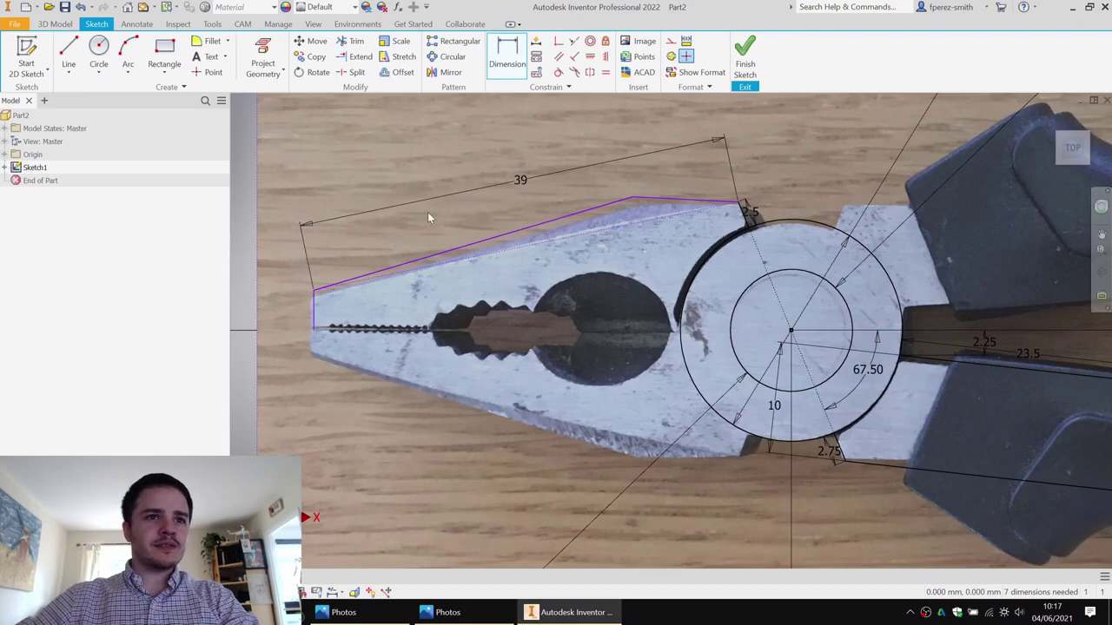
double_click(532, 180)
type("39.5")
key("Return")
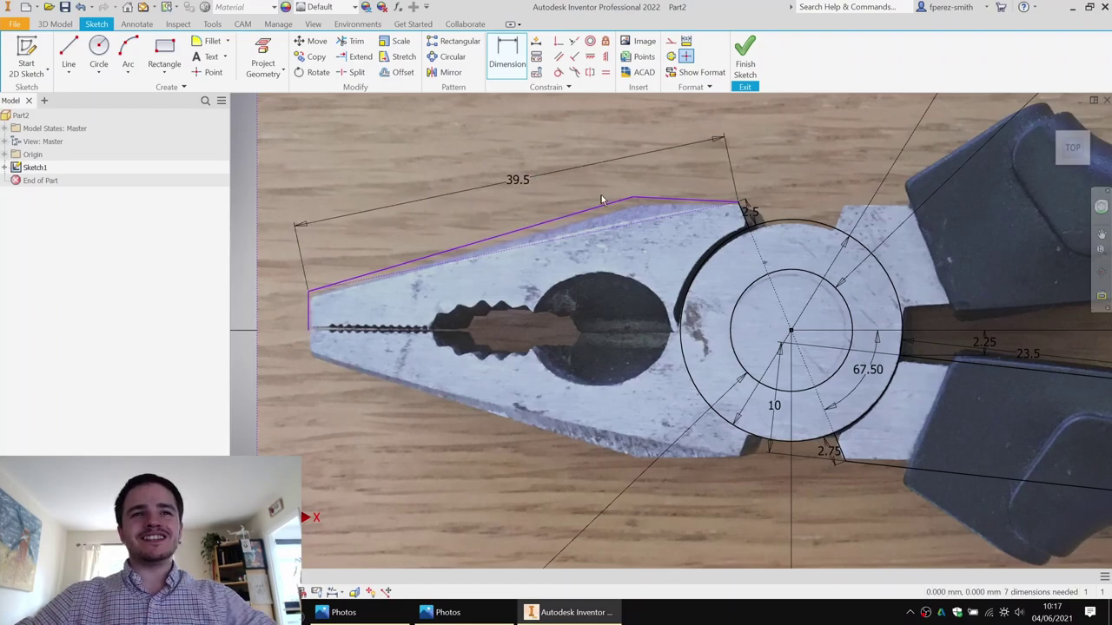
Step: Dimension the rear segment of the upper jaw's top edge at 9.5 mm
middle_click_drag(620, 198, 590, 206)
key("d")
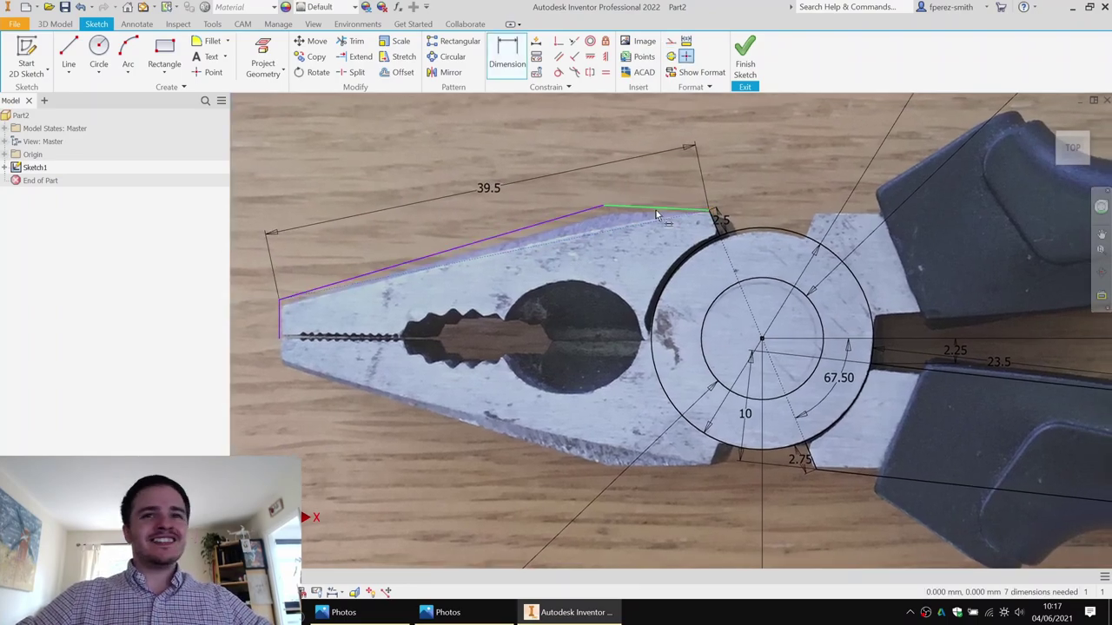
left_click(656, 207)
left_click(657, 211)
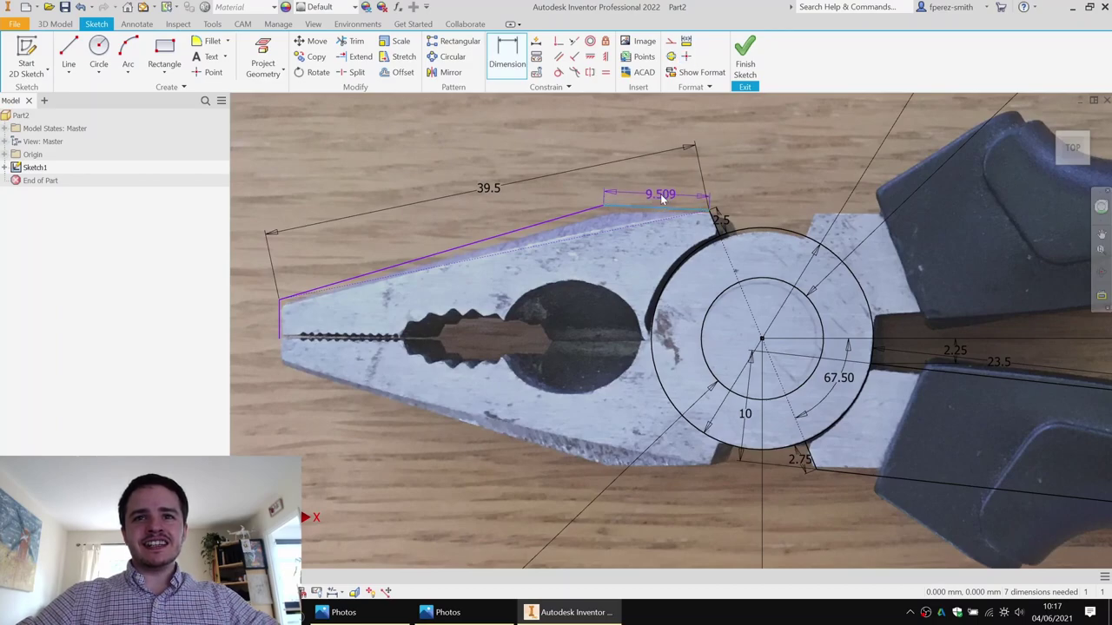
left_click(660, 191)
type("9.5")
key("Return")
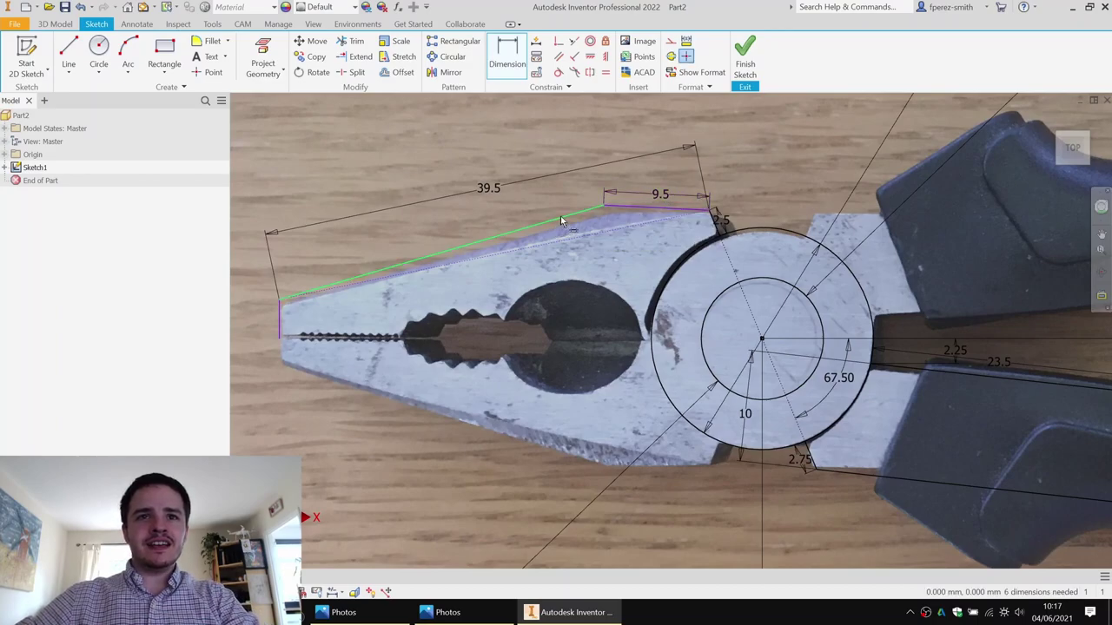
left_click(599, 234)
key("Escape")
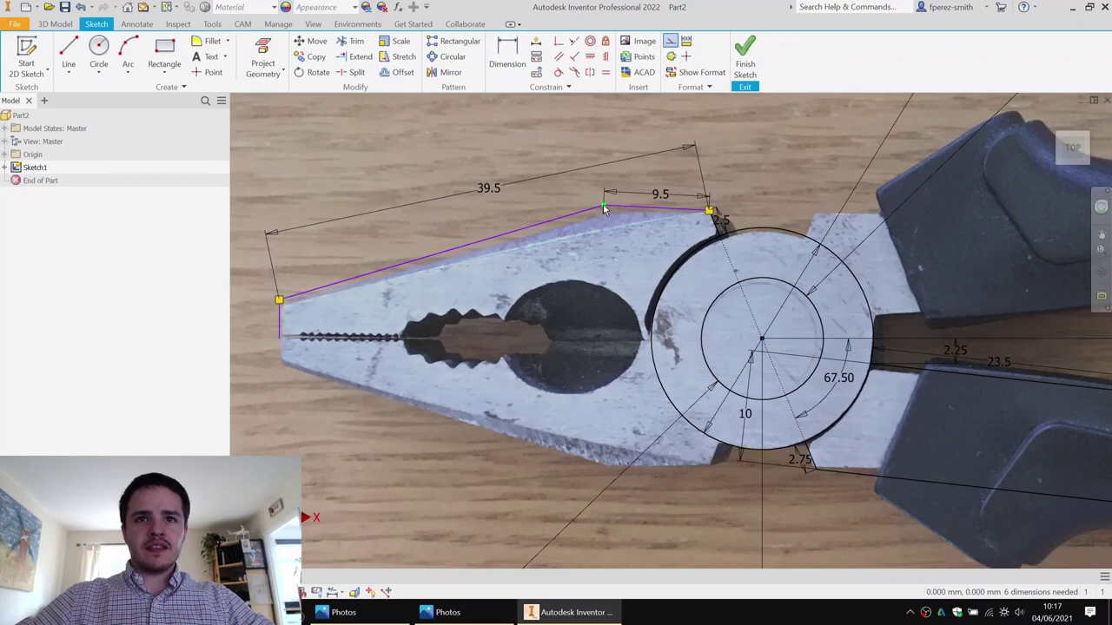
Step: Draw a short construction line from the top edge's corner perpendicular to the long construction line
left_click(64, 44)
left_click(605, 206)
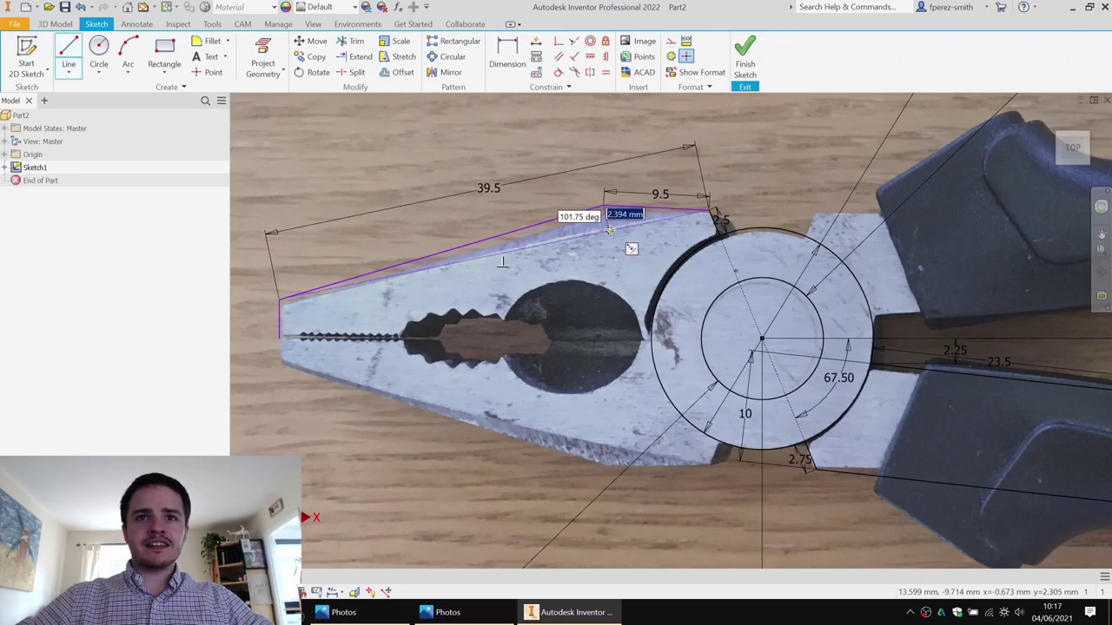
key("Escape")
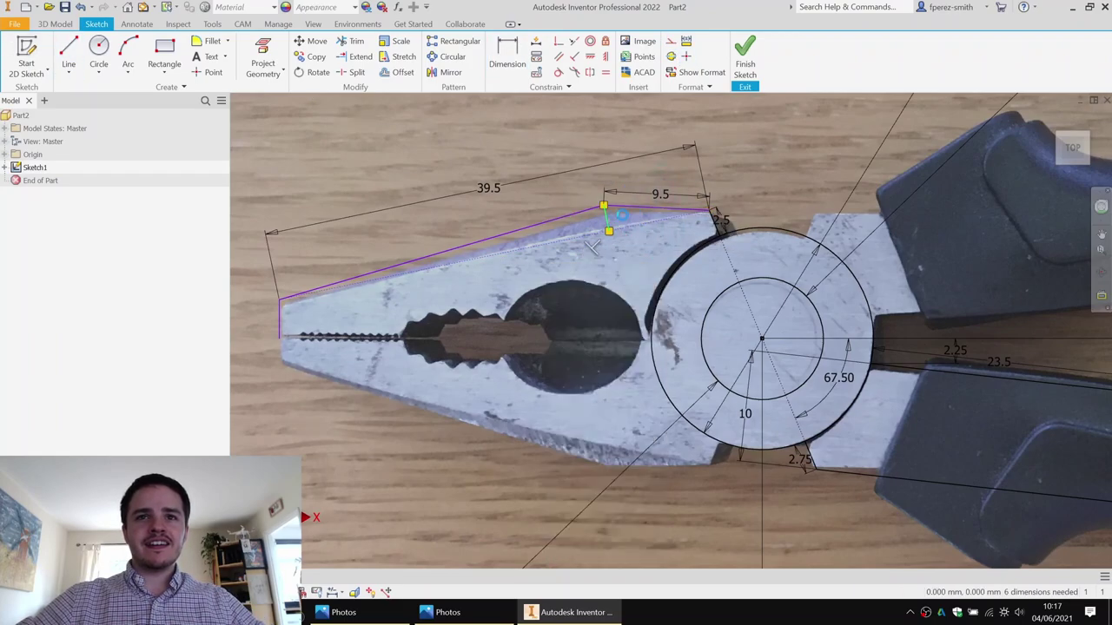
Step: Dimension the short perpendicular construction line at 2.25 mm
key("d")
left_click(605, 218)
scroll(604, 218, "up", 6)
left_click(624, 209)
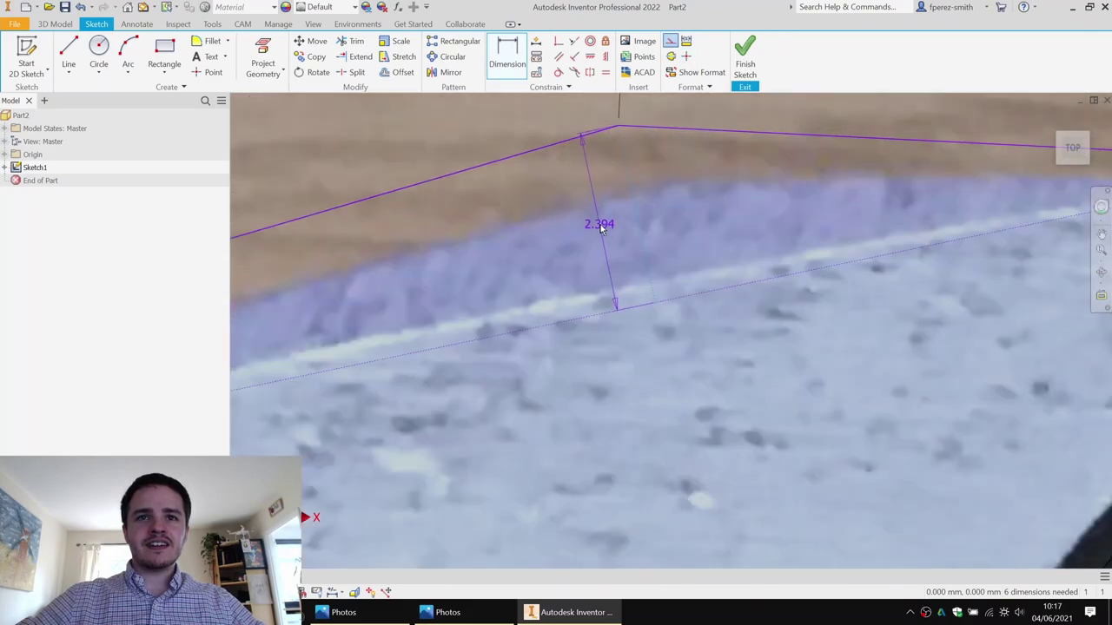
left_click(599, 224)
scroll(718, 191, "down", 3)
type("2.25")
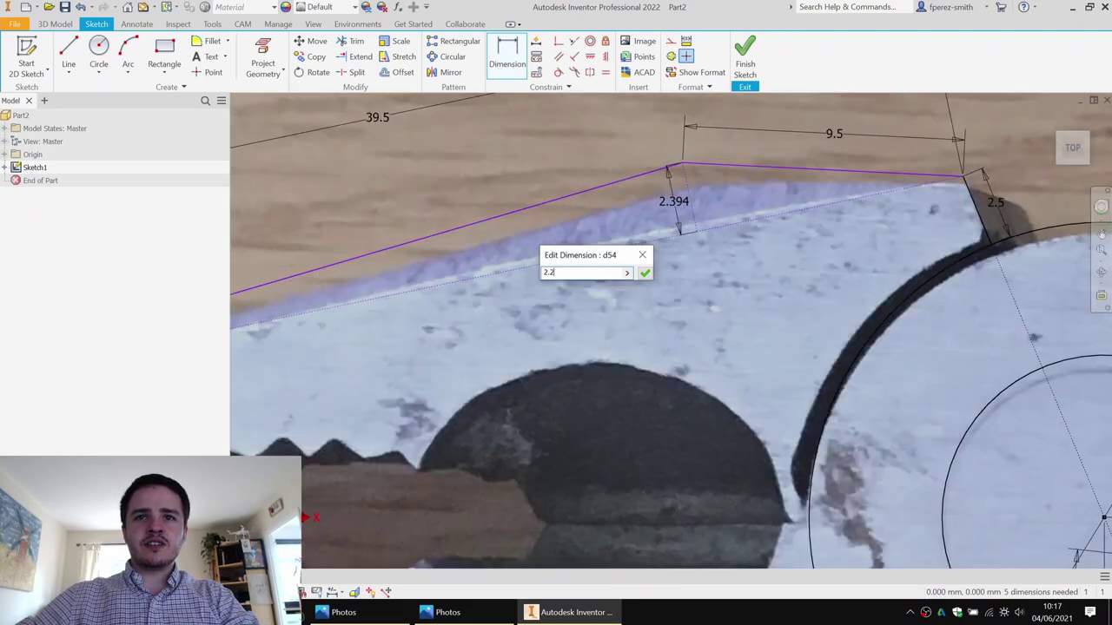
key("Return")
Step: Try 2 mm for the short perpendicular line's length and settle on 1.75 mm
double_click(673, 212)
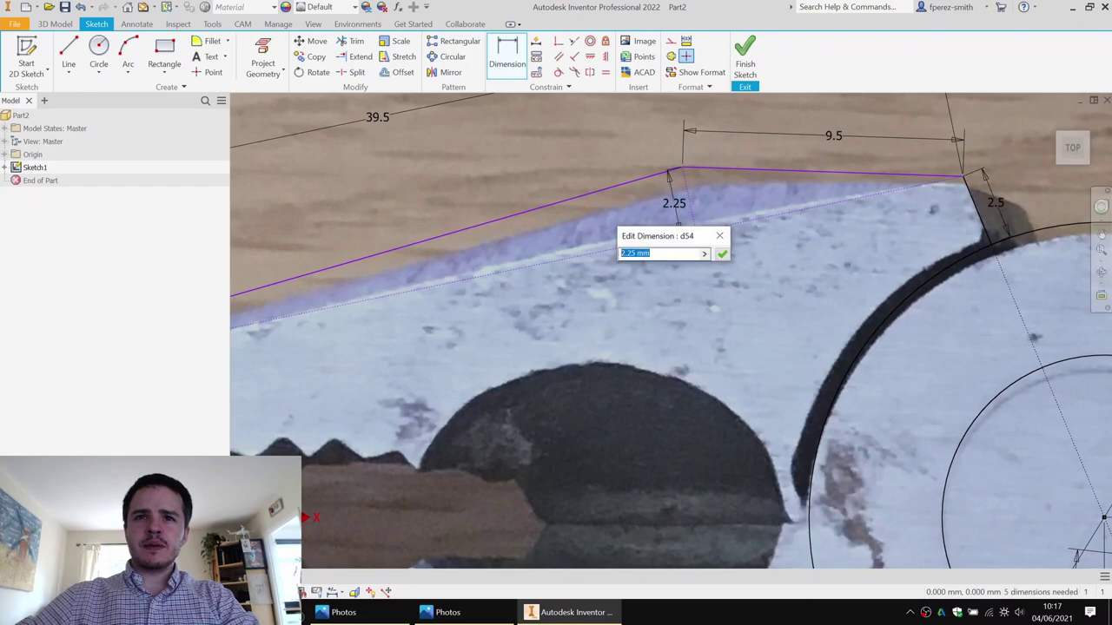
type("2")
key("Return")
double_click(676, 211)
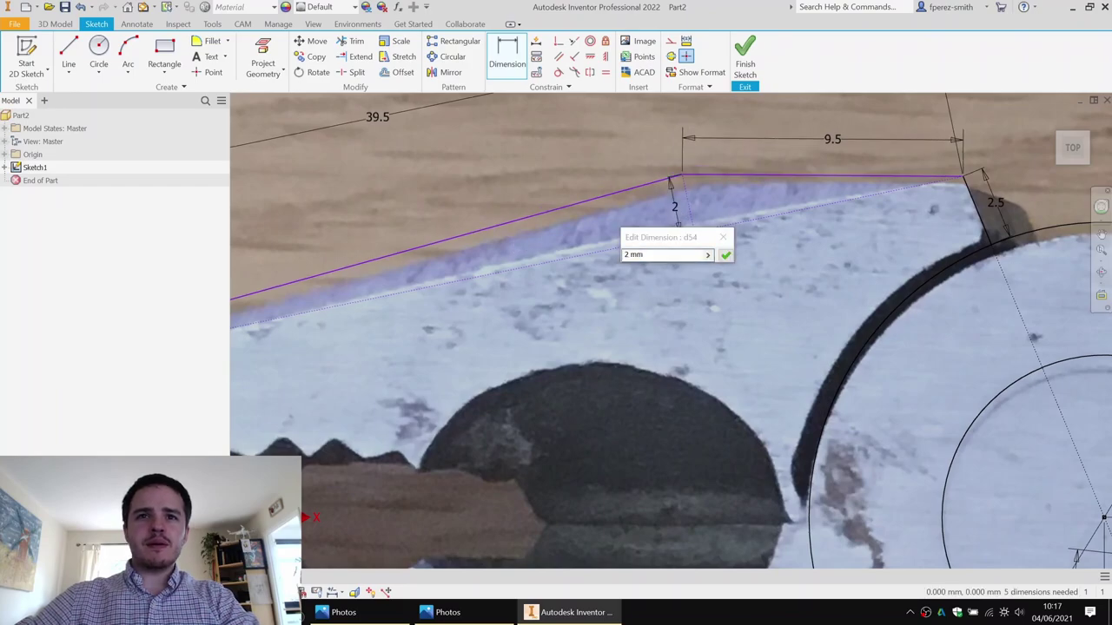
type("1.75")
key("Return")
scroll(807, 199, "down", 3)
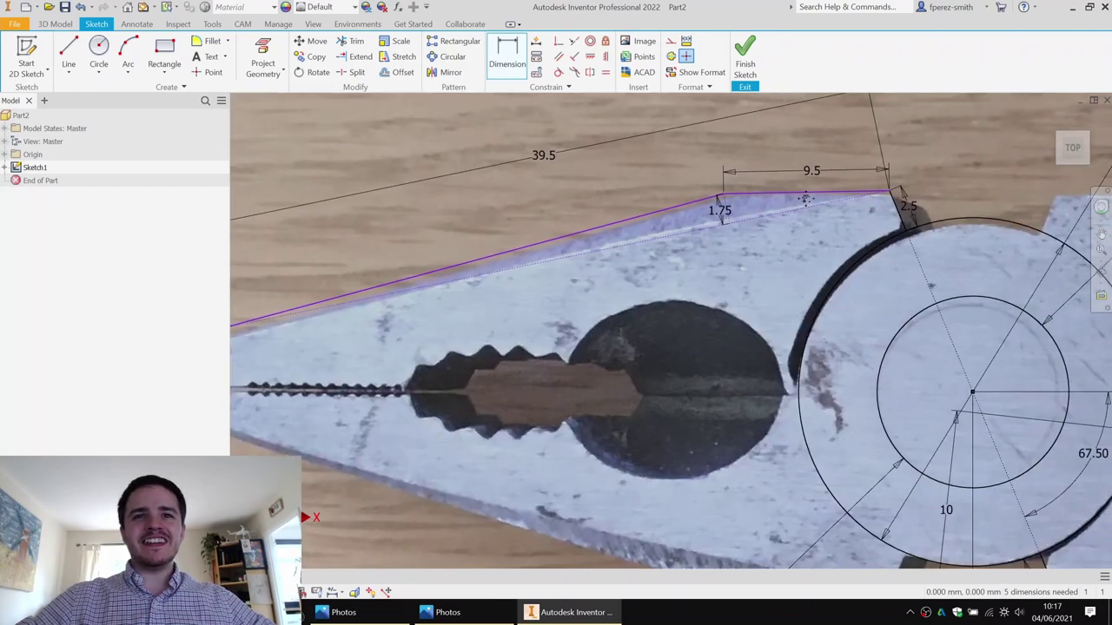
scroll(806, 199, "down", 3)
middle_click_drag(806, 199, 767, 200)
key("Escape")
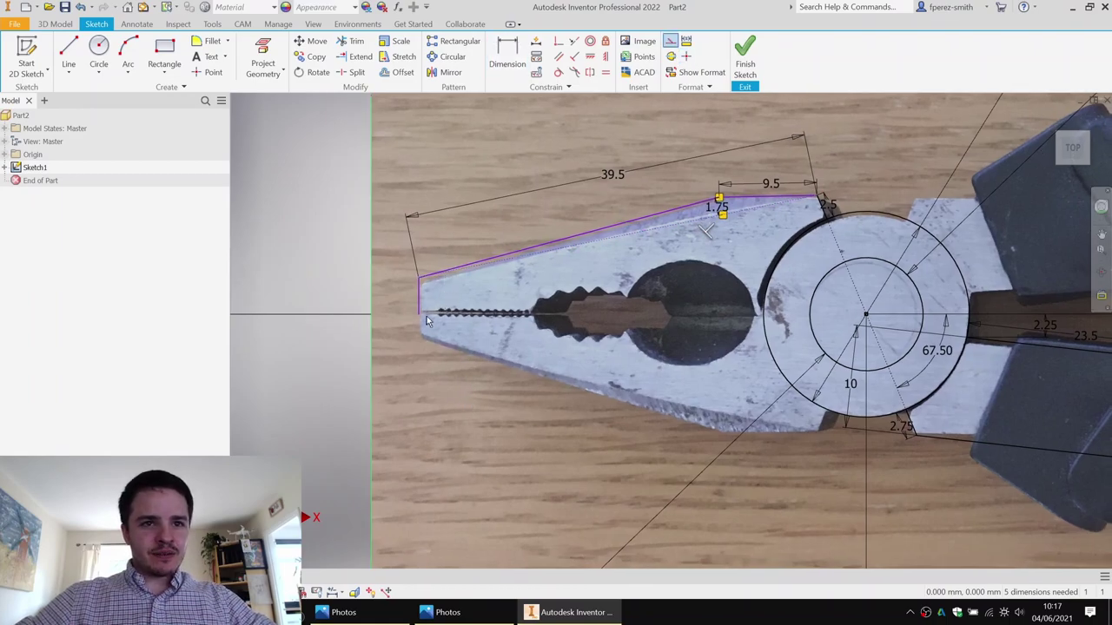
Step: Draw a horizontal line from the lower end of the jaw tip line to the outer pivot circle
key("l")
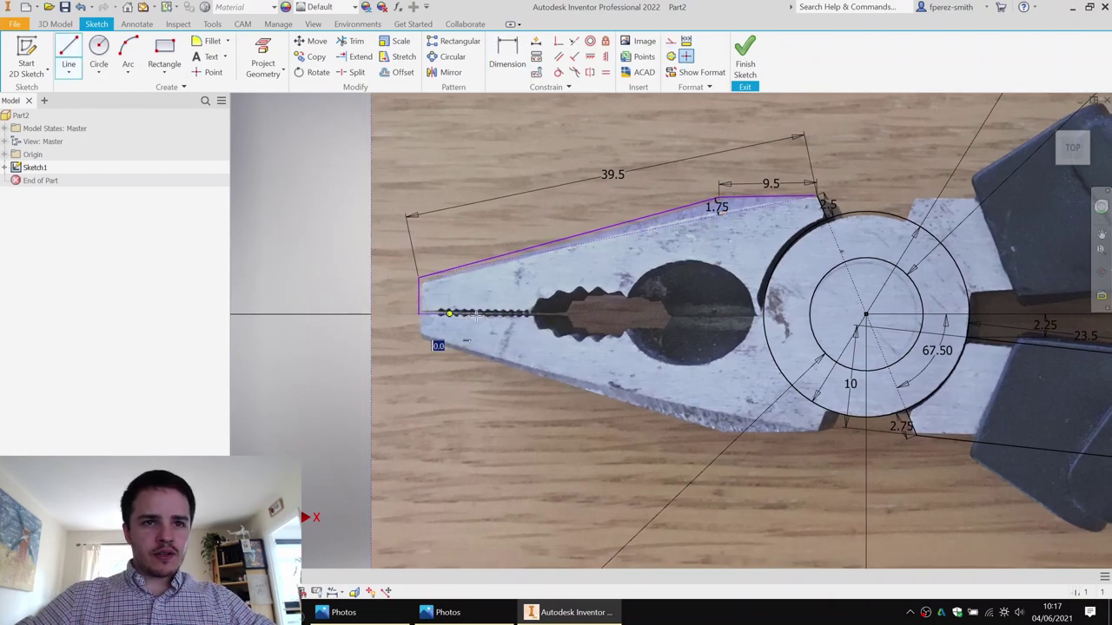
left_click(418, 313)
left_click(763, 313)
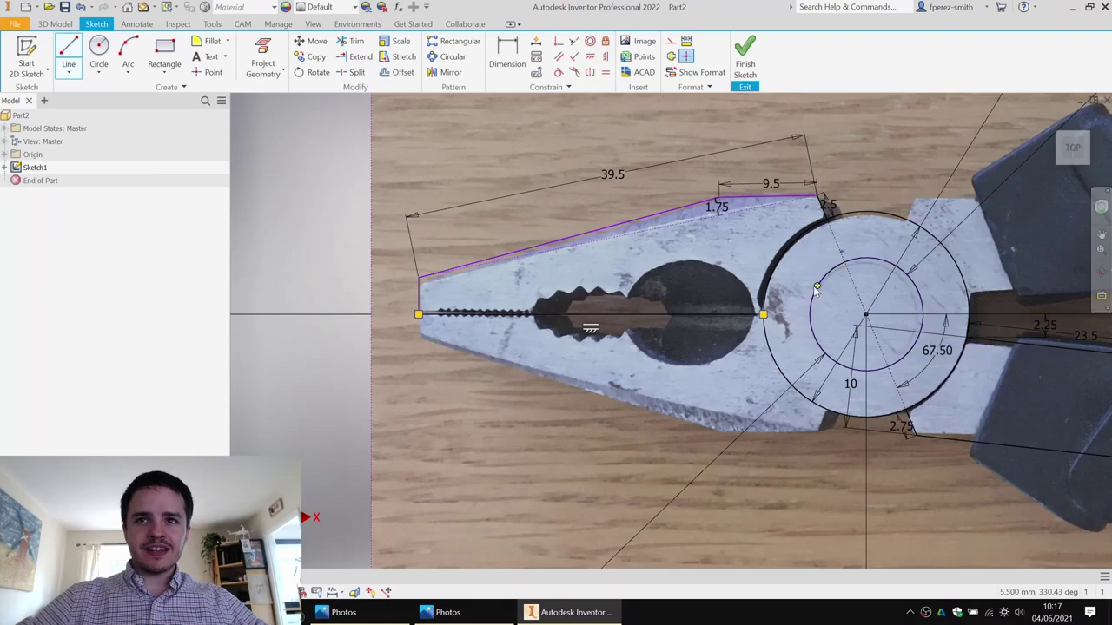
key("Escape")
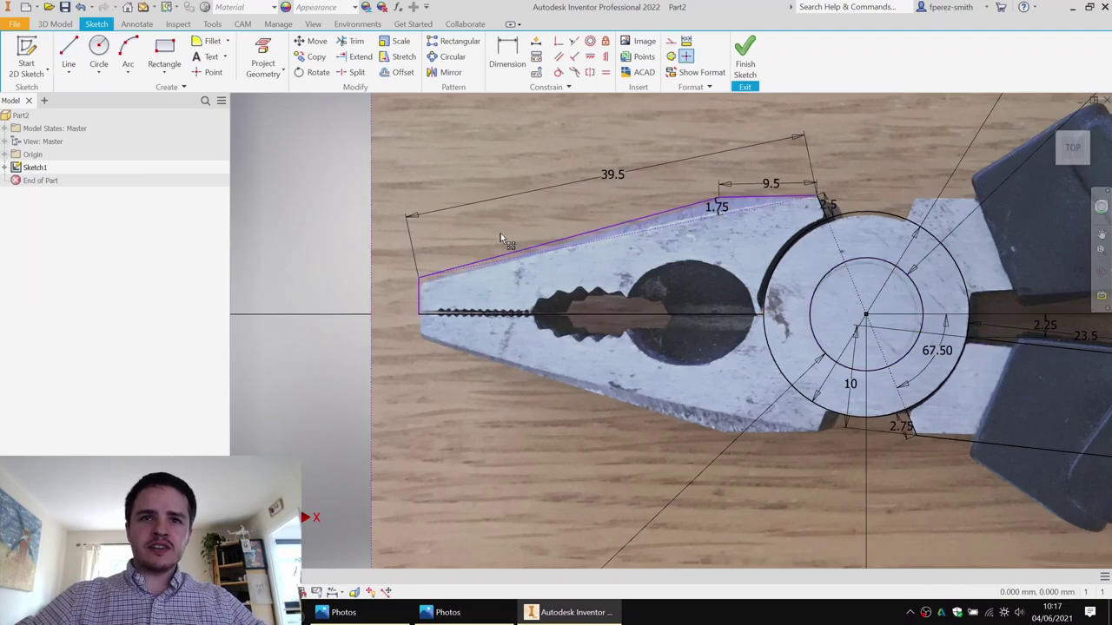
Step: Dimension the vertical jaw tip line's height at 2.85 mm
mouse_move(500, 239)
left_mouse_down()
mouse_move(446, 250)
mouse_move(426, 276)
left_mouse_up()
scroll(422, 295, "up", 3)
key("d")
left_click(422, 301)
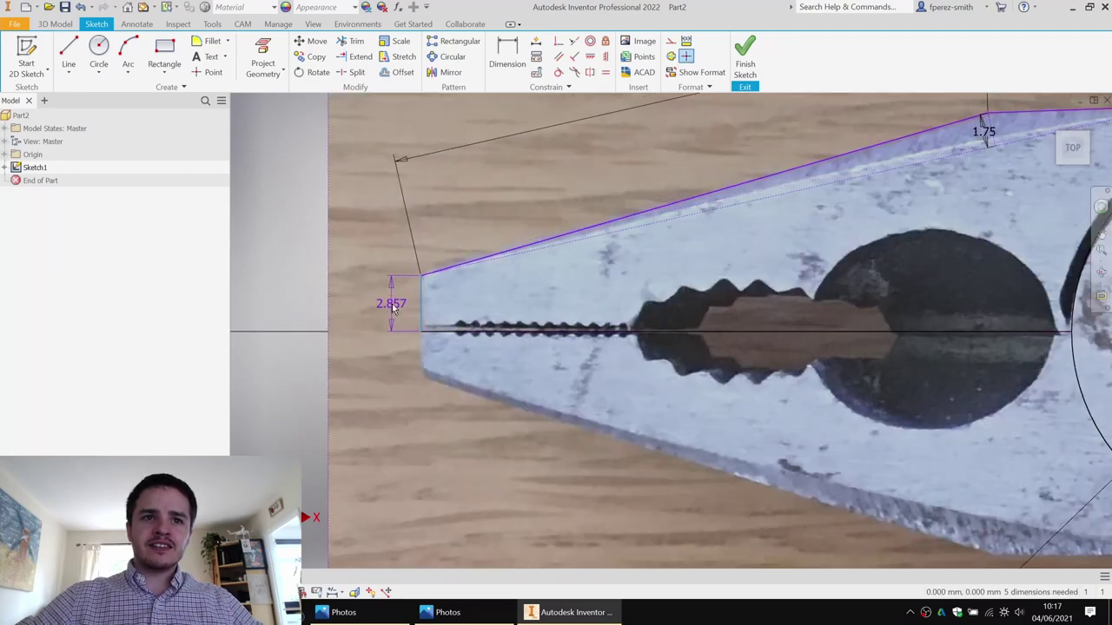
left_click(393, 308)
type("2.85")
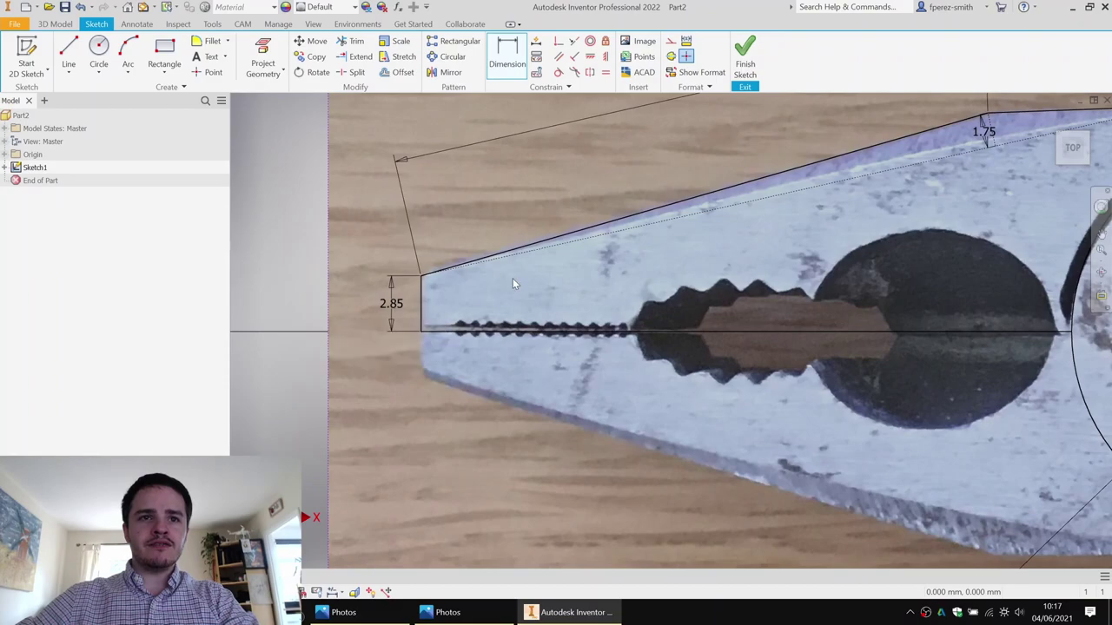
key("Return")
Step: Check the completed jaw outline against the photo and finish the sketch
scroll(601, 253, "down", 4)
mouse_move(867, 252)
middle_mouse_down()
mouse_move(748, 171)
mouse_move(780, 188)
mouse_move(912, 211)
middle_mouse_up()
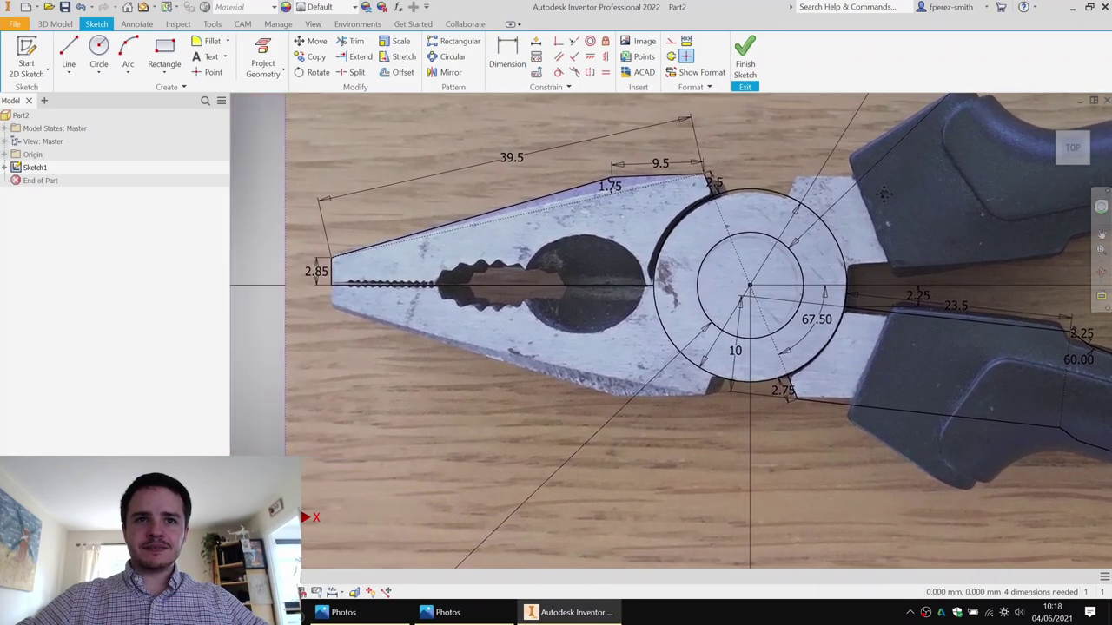
scroll(358, 280, "up", 3)
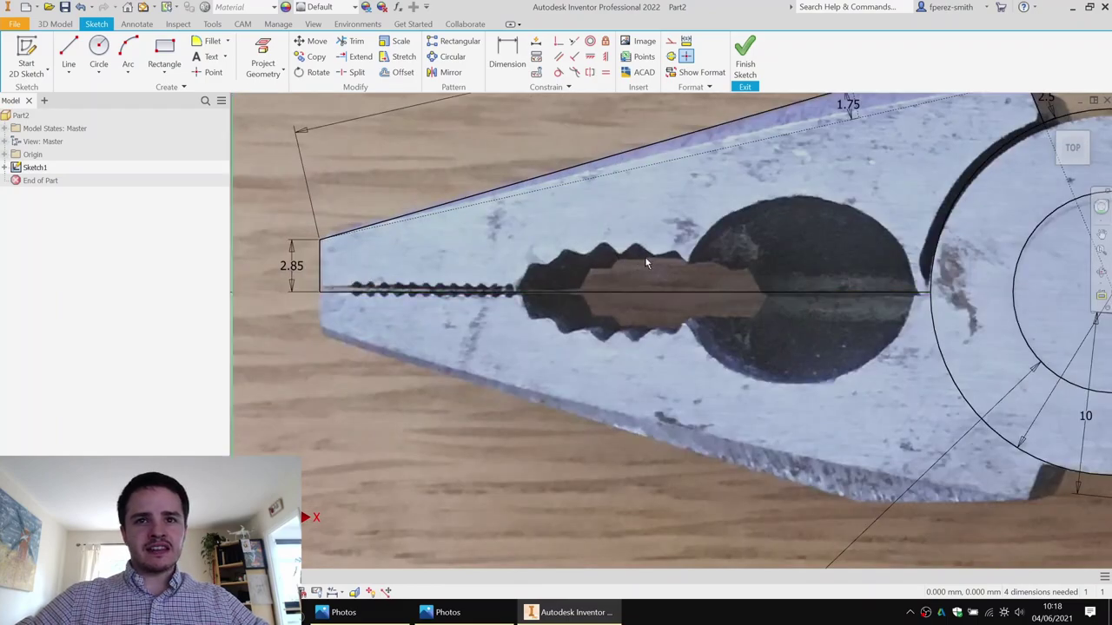
scroll(796, 248, "down", 4)
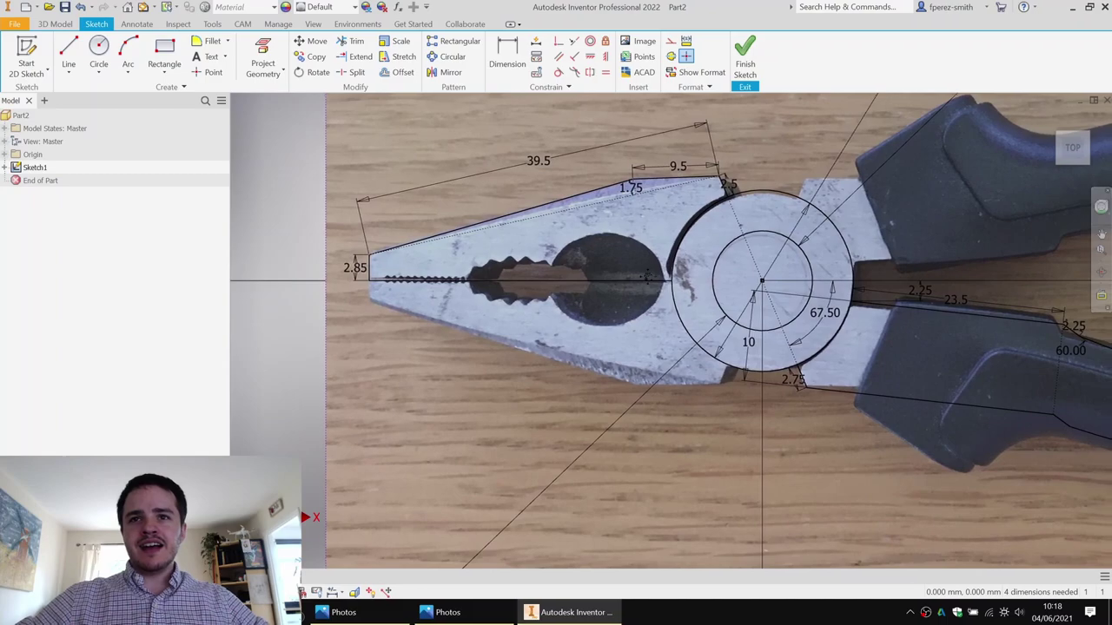
left_click(755, 68)
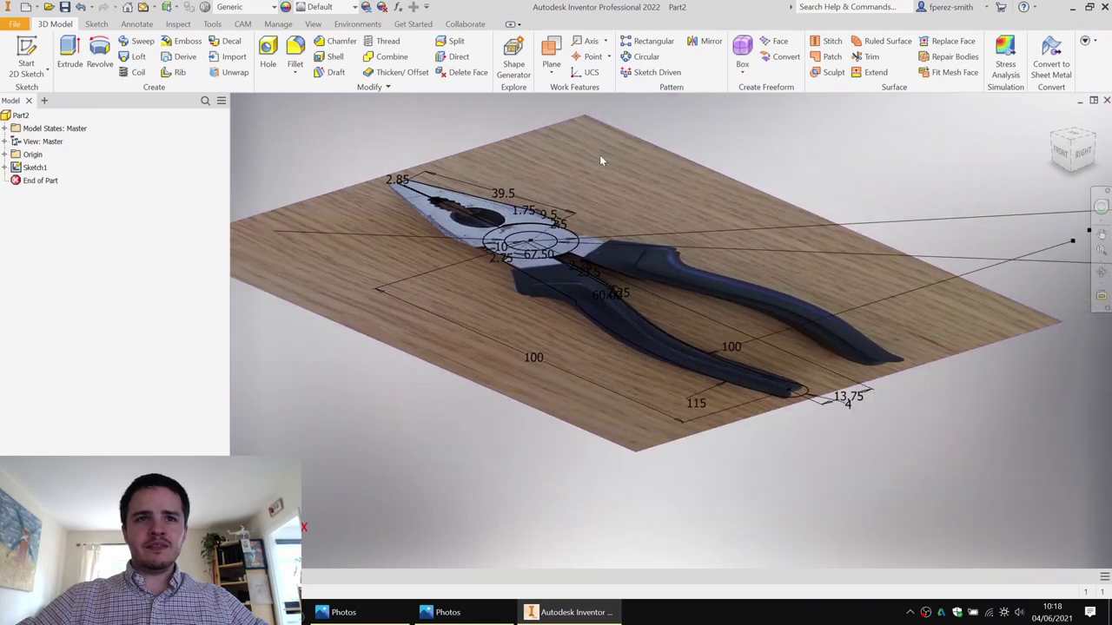
Step: Start an extrusion of the upper jaw, the pivot ring and the lower handle profiles
middle_click_drag(600, 160, 575, 192)
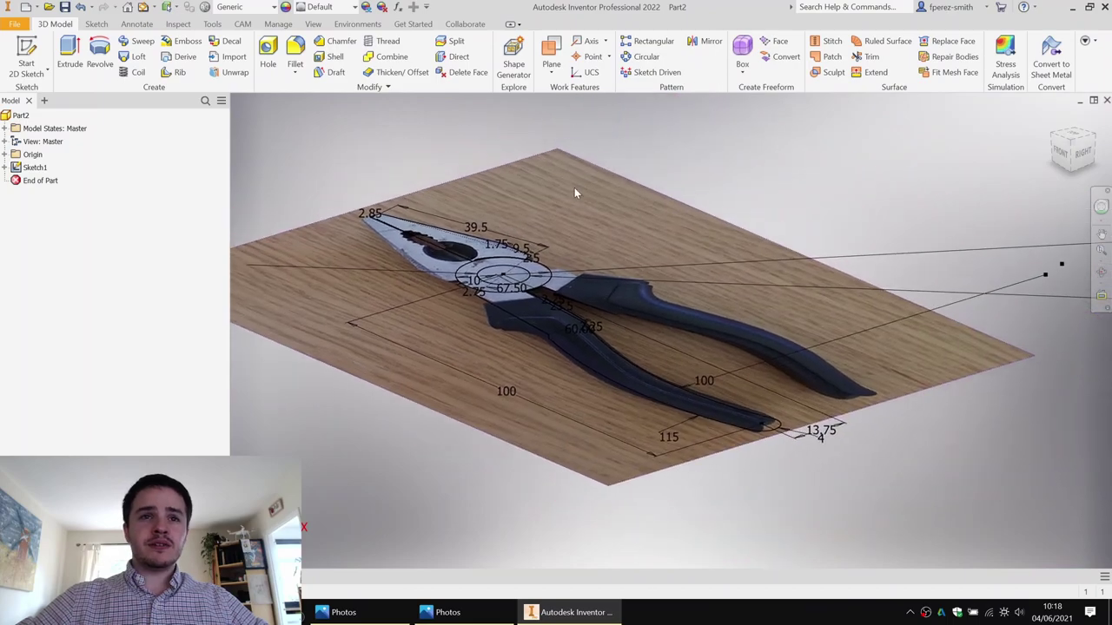
key("e")
left_click(483, 257)
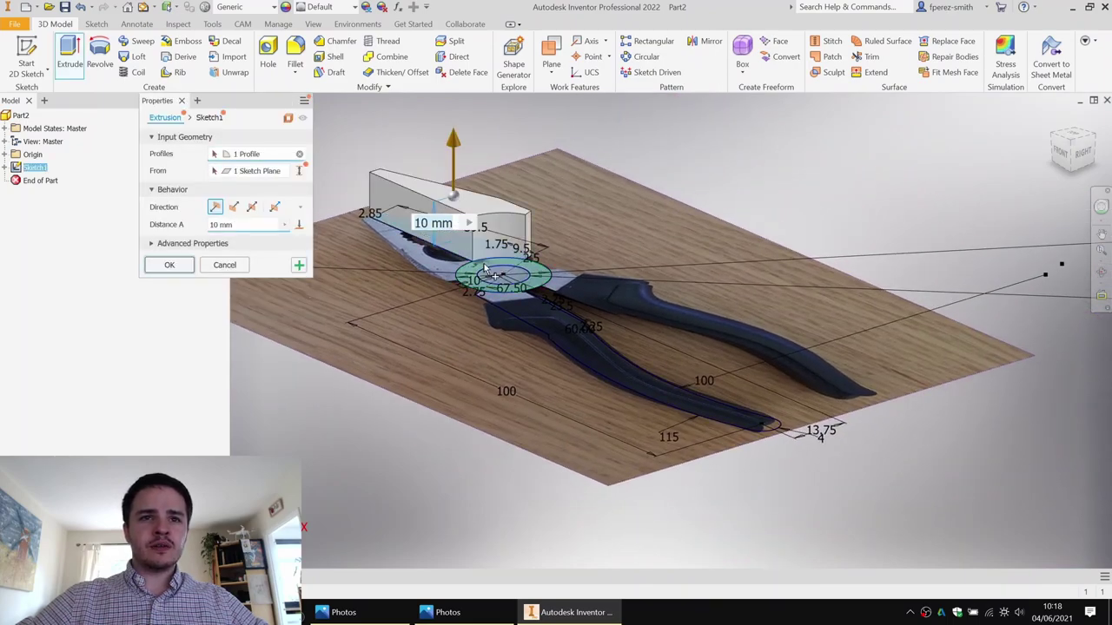
left_click(549, 283)
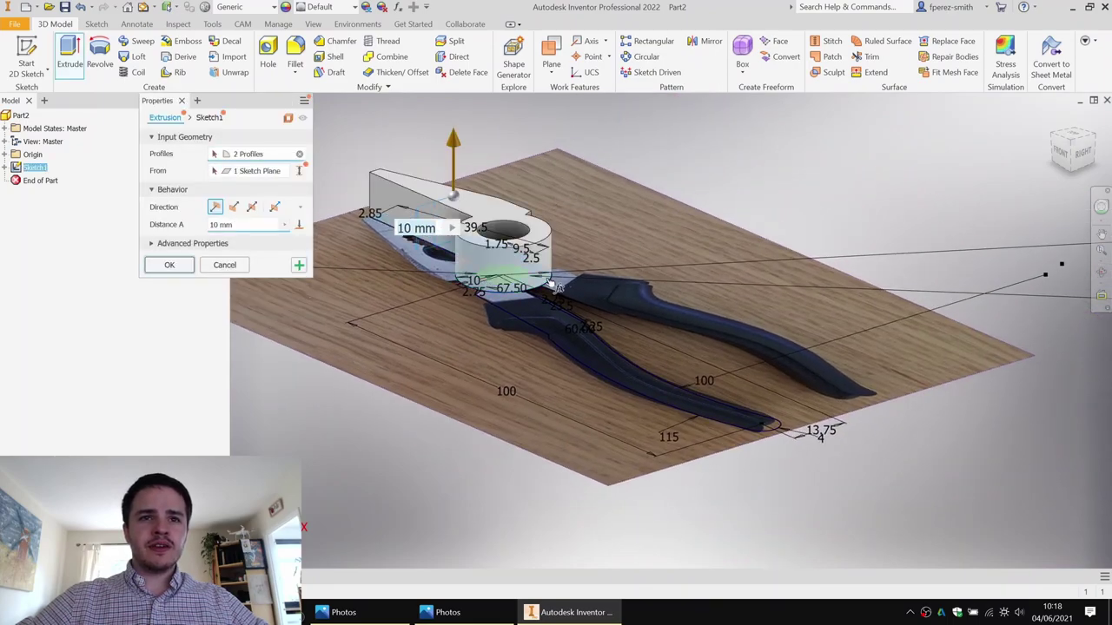
left_click(541, 328)
Step: Try extrusion distances of 26.25 mm and 13.25 mm for the three profiles
mouse_move(559, 218)
middle_mouse_down("shift")
mouse_move(571, 199)
mouse_move(560, 228)
mouse_move(559, 217)
middle_mouse_up("shift")
left_click_drag(462, 150, 461, 81)
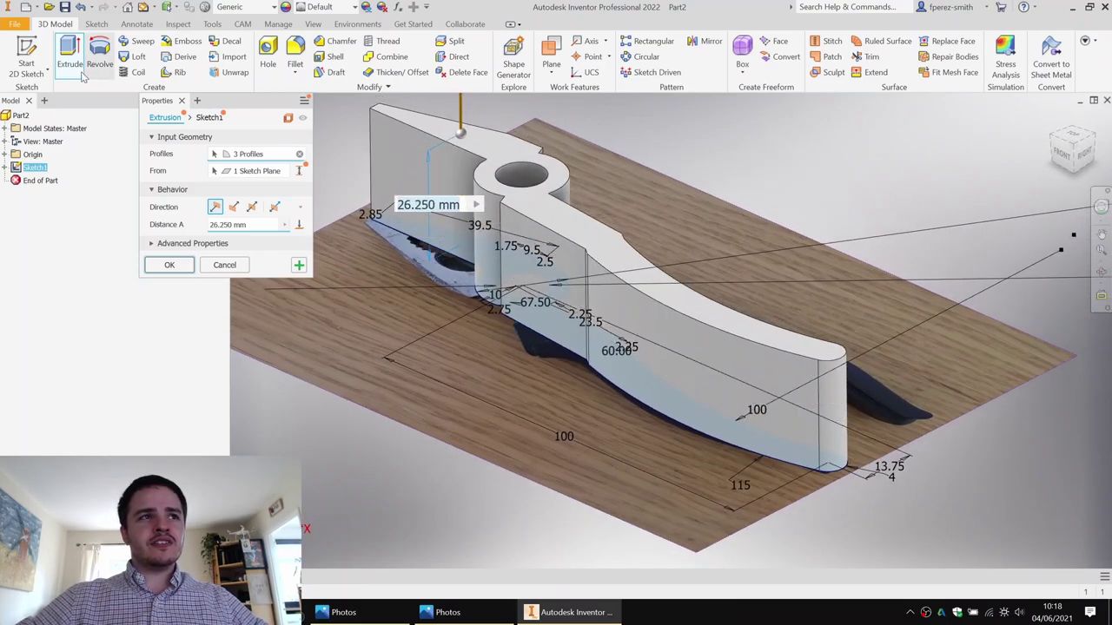
middle_click_drag(545, 172, 565, 265)
left_click_drag(482, 178, 480, 229)
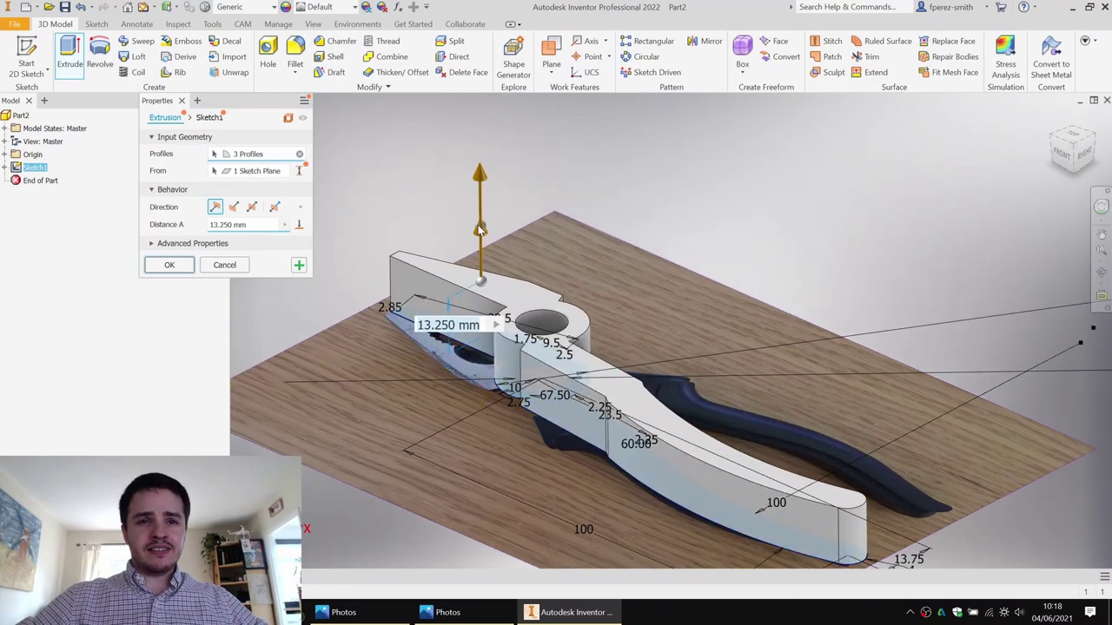
mouse_move(555, 219)
middle_mouse_down("shift")
mouse_move(565, 188)
mouse_move(556, 219)
middle_mouse_up("shift")
Step: Extrude the three profiles symmetrically about the sketch plane with a total distance of 9.5 mm
left_click(251, 208)
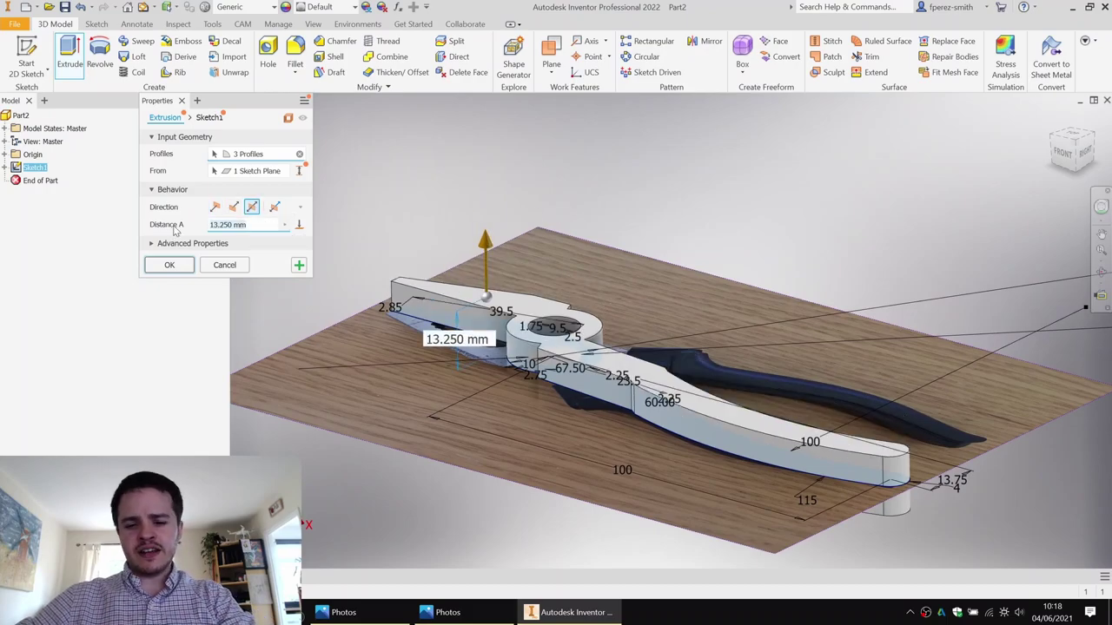
type("9.5")
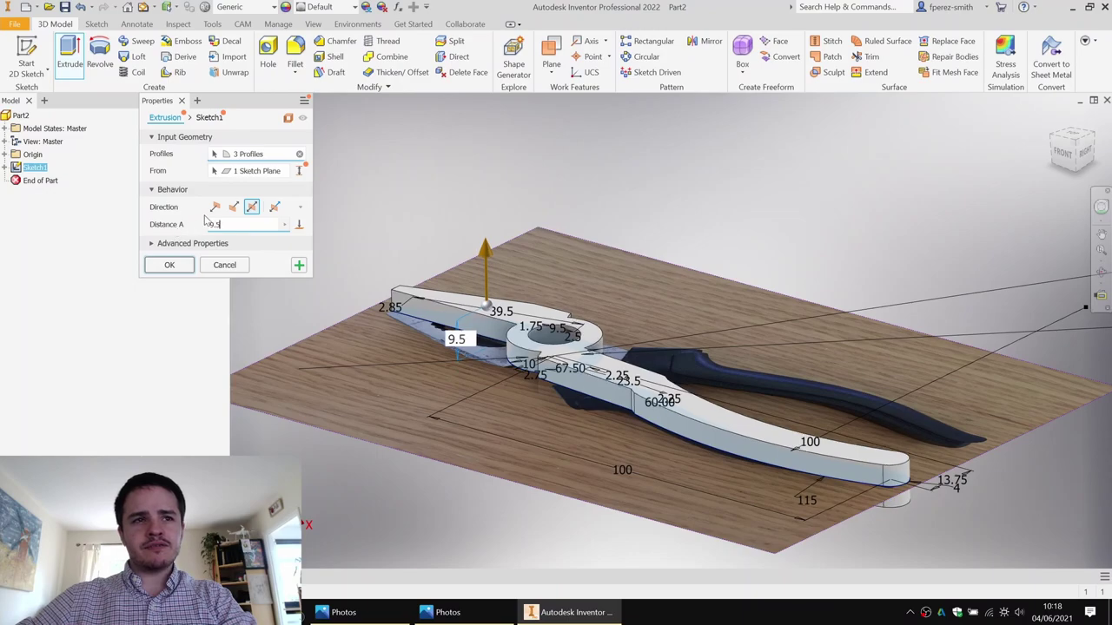
key("Return")
Step: Start a sketch on the jaw's short back face beside the pivot and project its edge with the tapered face as construction geometry
mouse_move(644, 267)
middle_mouse_down("shift")
mouse_move(566, 290)
mouse_move(579, 264)
mouse_move(628, 265)
middle_mouse_up("shift")
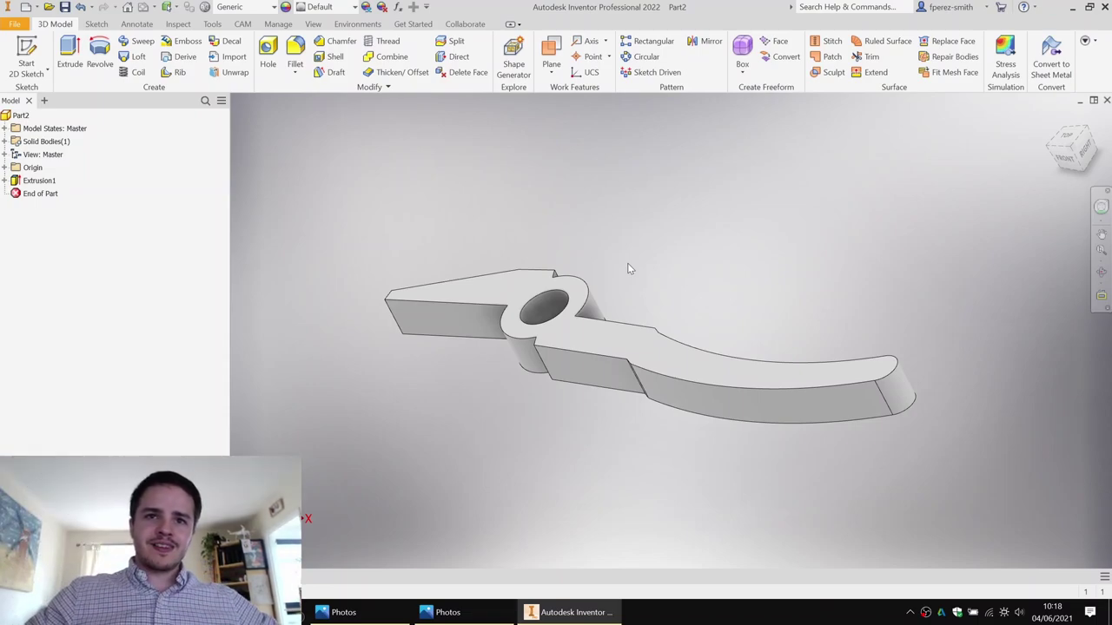
middle_click_drag(645, 252, 859, 272, "shift")
key("s")
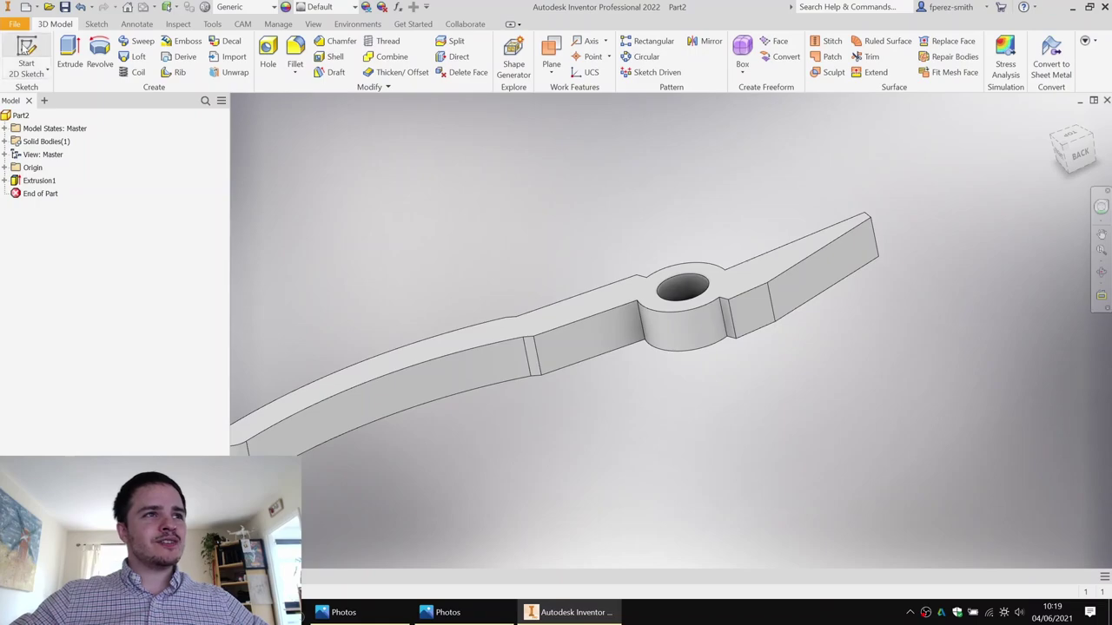
left_click(749, 310)
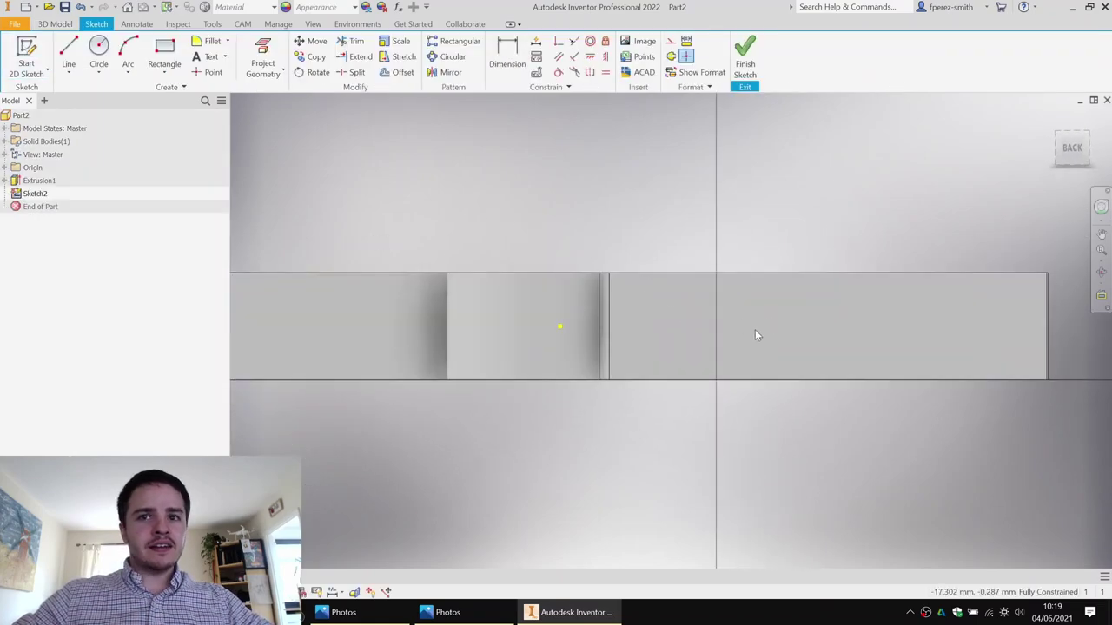
key("p")
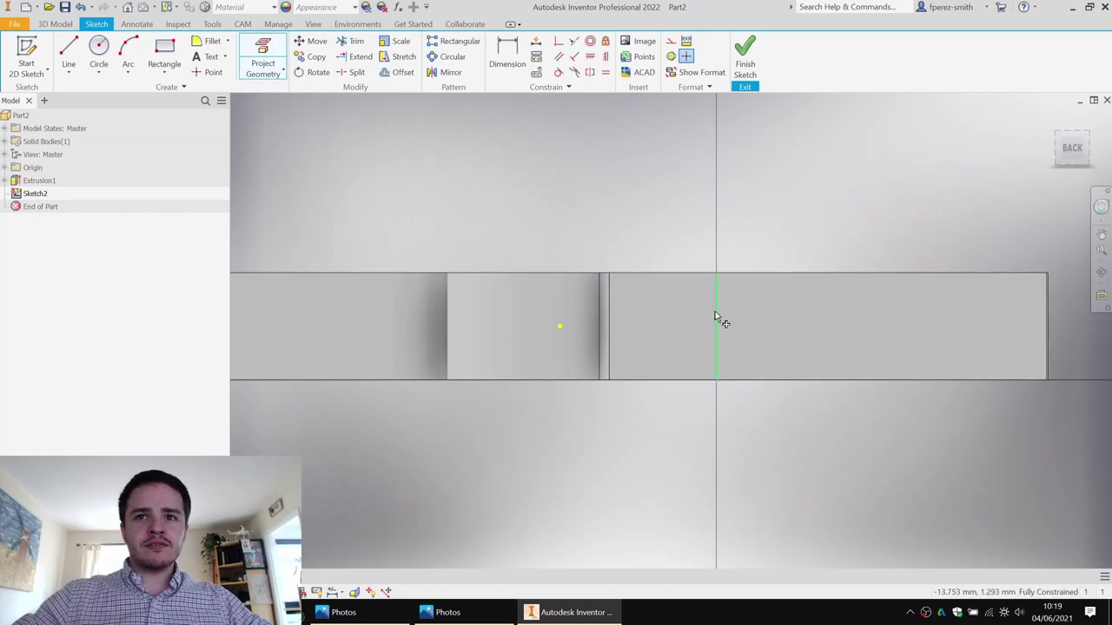
key("Escape")
left_click_drag(799, 449, 698, 245)
right_click(697, 244)
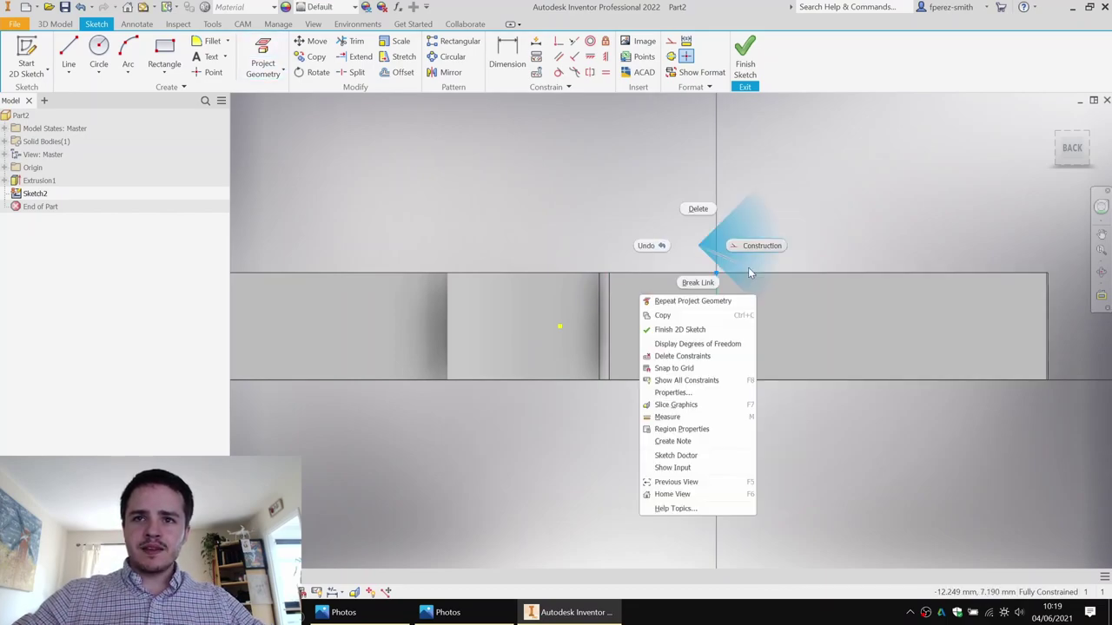
left_click(751, 263)
left_click(791, 462)
Step: Draw a vertical line along the projected edge, reaching about 2.3 mm to each side of its midpoint
key("l")
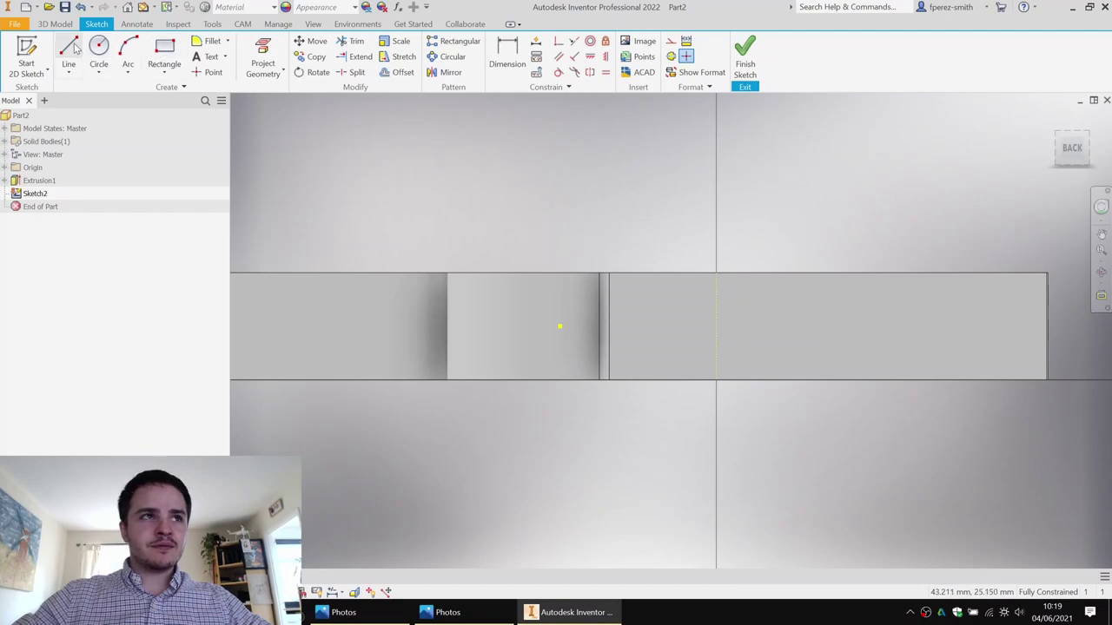
left_click(716, 326)
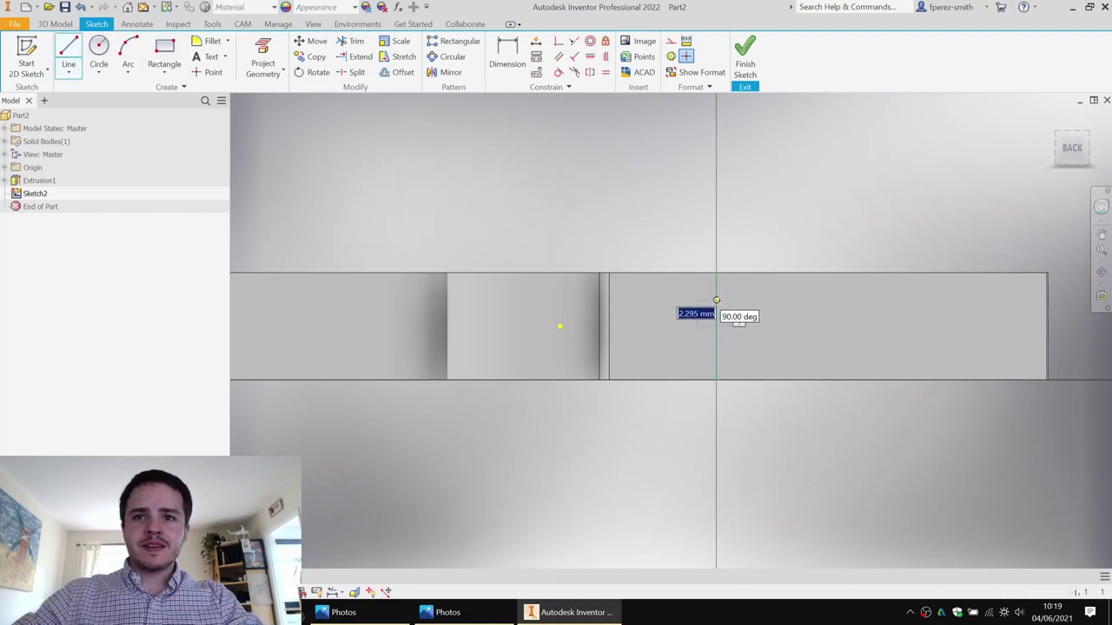
left_click(715, 351)
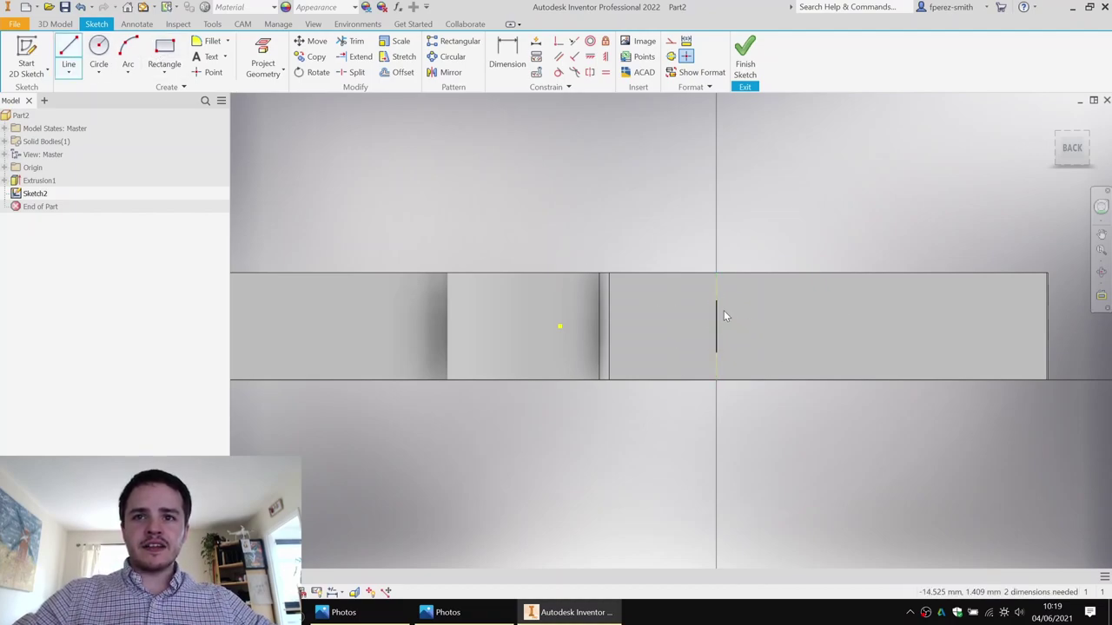
Step: Dimension the line's upper end at 5.5/2 mm from the projected edge's midpoint
key("d")
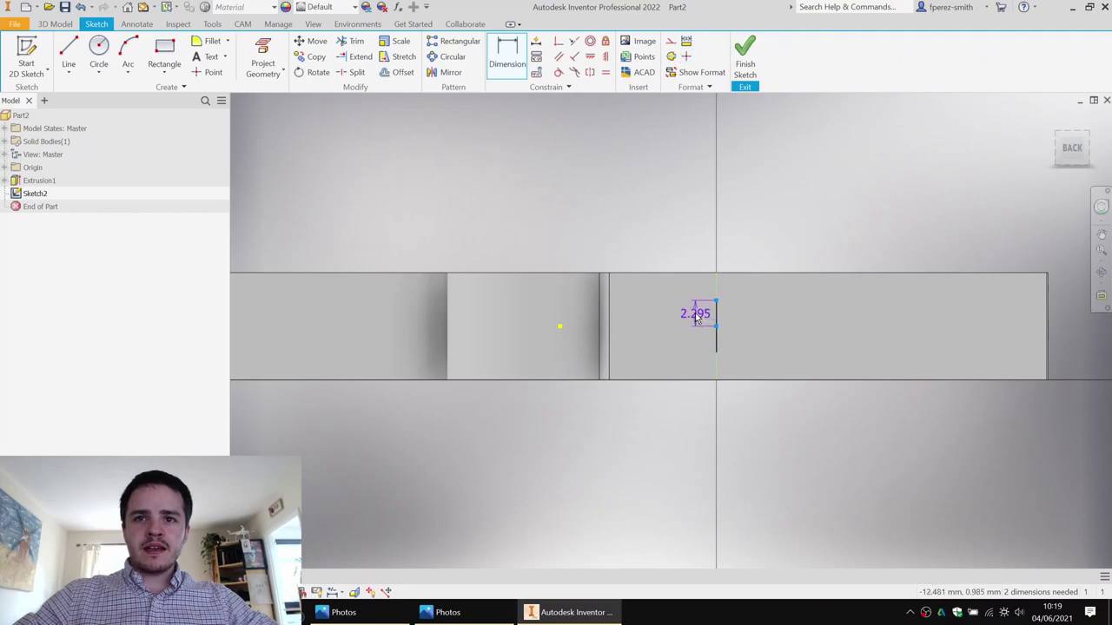
left_click(696, 318)
type("5.5/")
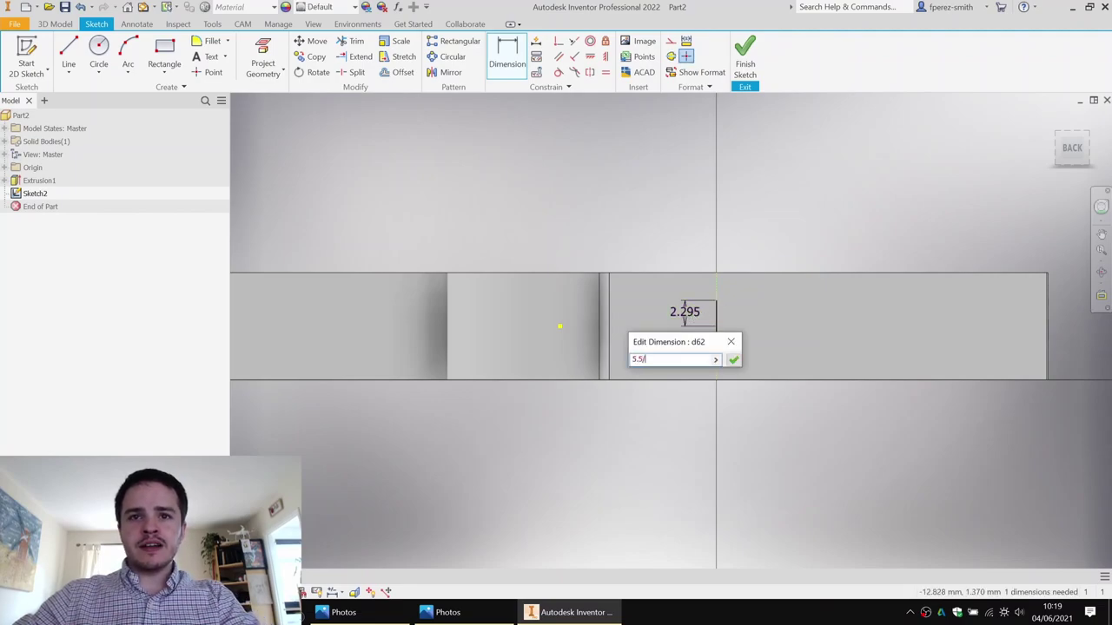
type("2")
key("Return")
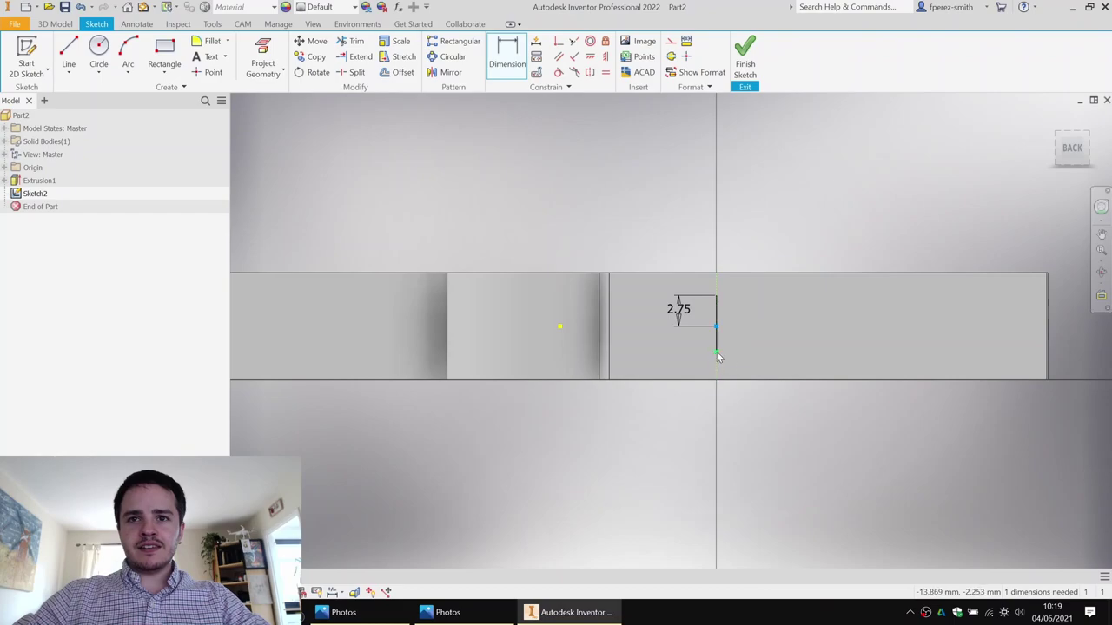
Step: Dimension the line's lower end at 5.5/2 mm from the midpoint and finish the sketch
left_click(718, 356)
left_click(686, 341)
type("5")
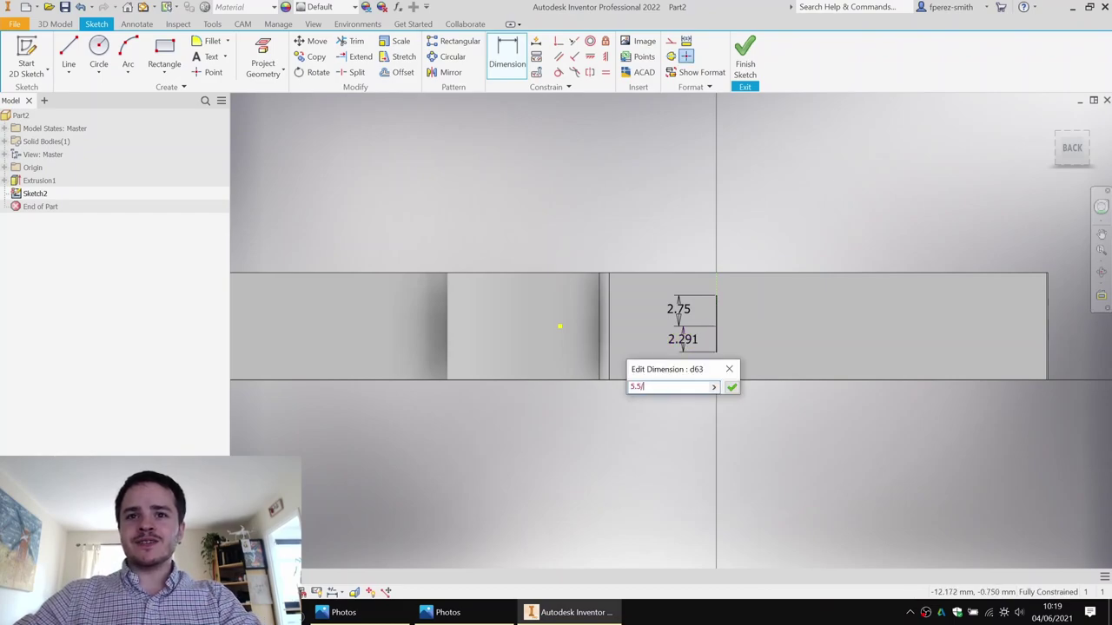
type(".5/")
key("Return")
left_click(724, 410)
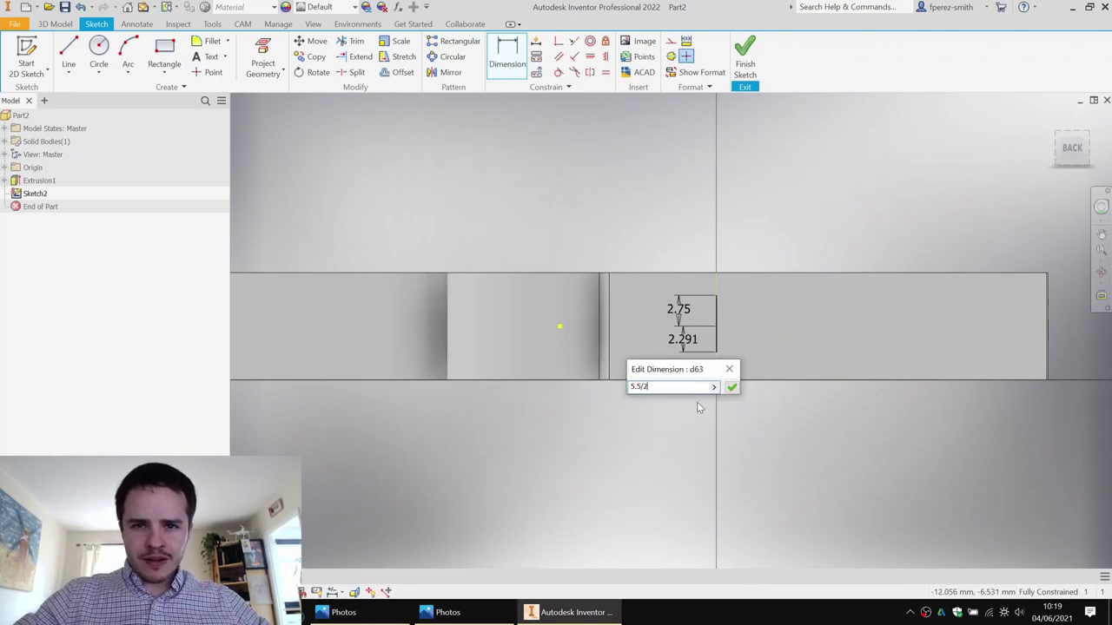
key("Return")
key("Escape")
middle_click_drag(823, 308, 673, 338)
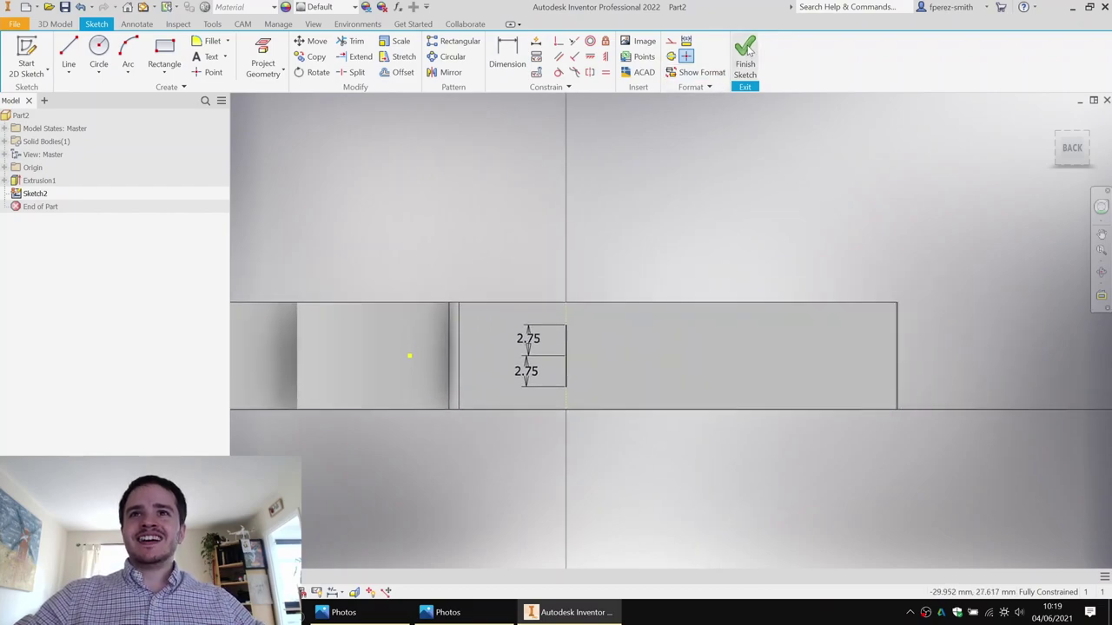
left_click(745, 59)
Step: Create a three-point work plane through the short face's upper pivot-side corner, the sketch line's upper end and the jaw tip's upper corner
scroll(766, 240, "down", 3)
mouse_move(759, 233)
middle_mouse_down()
mouse_move(682, 187)
mouse_move(692, 195)
mouse_move(707, 178)
middle_mouse_up()
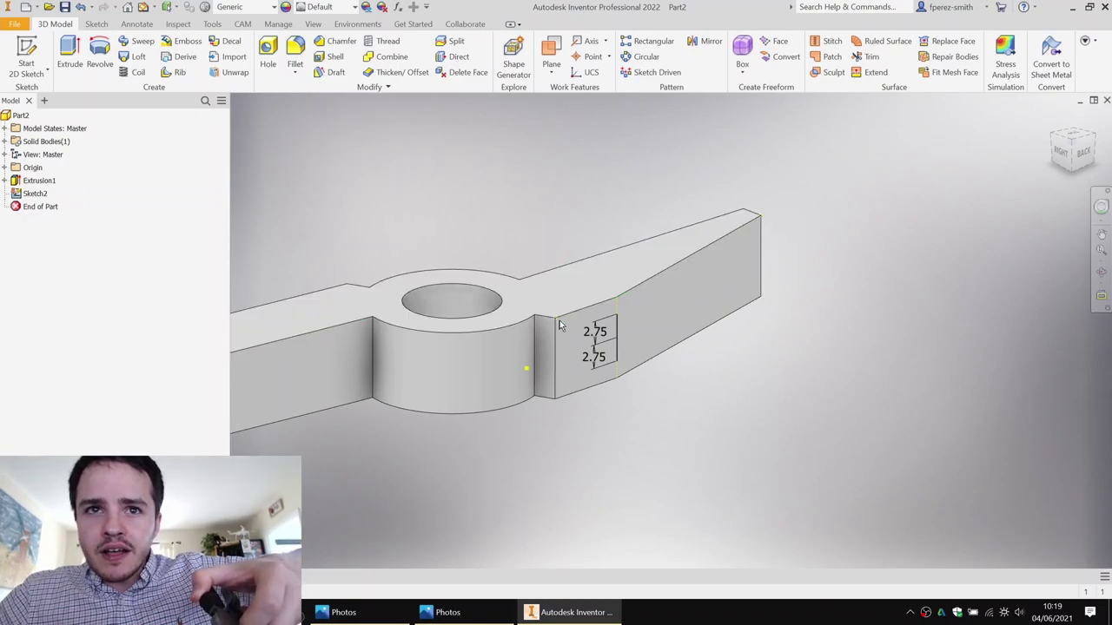
left_click(605, 318)
left_click(606, 319)
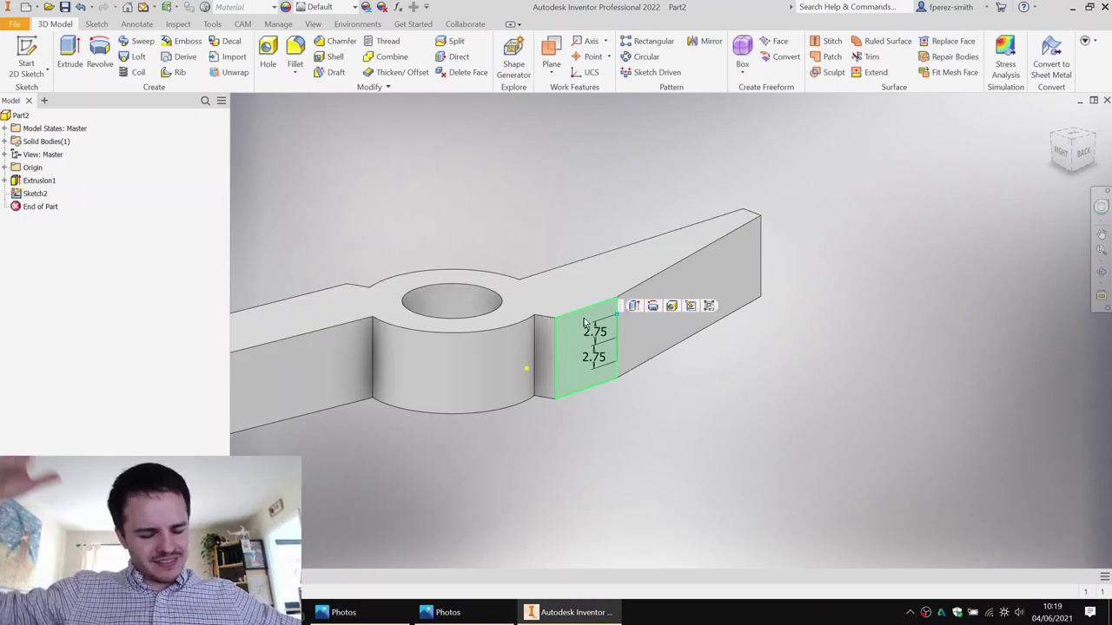
left_click(734, 333)
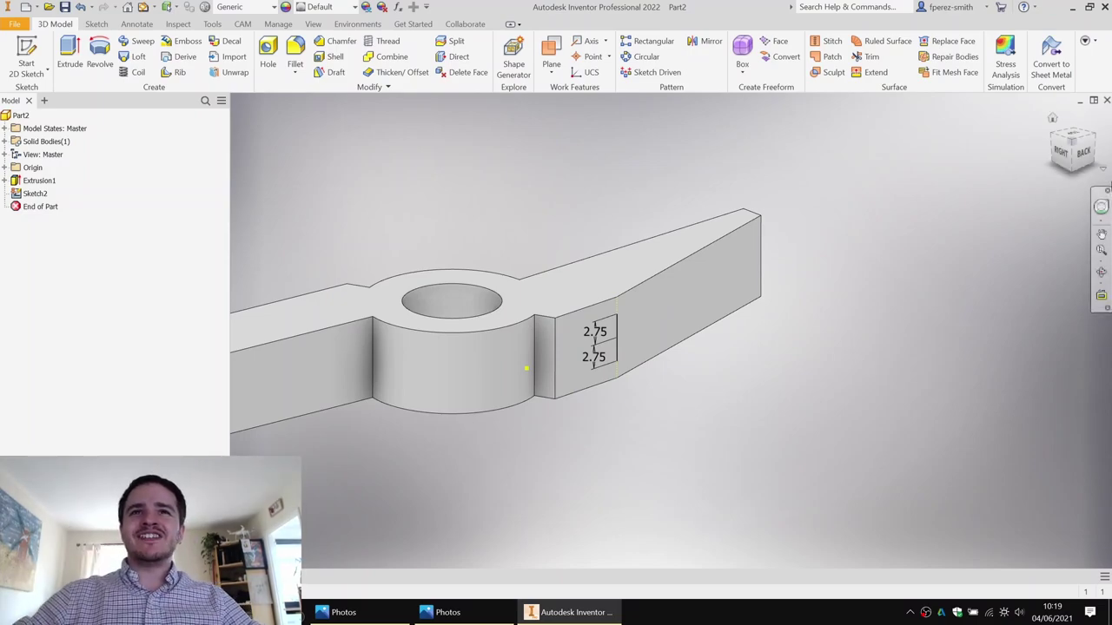
left_click(557, 74)
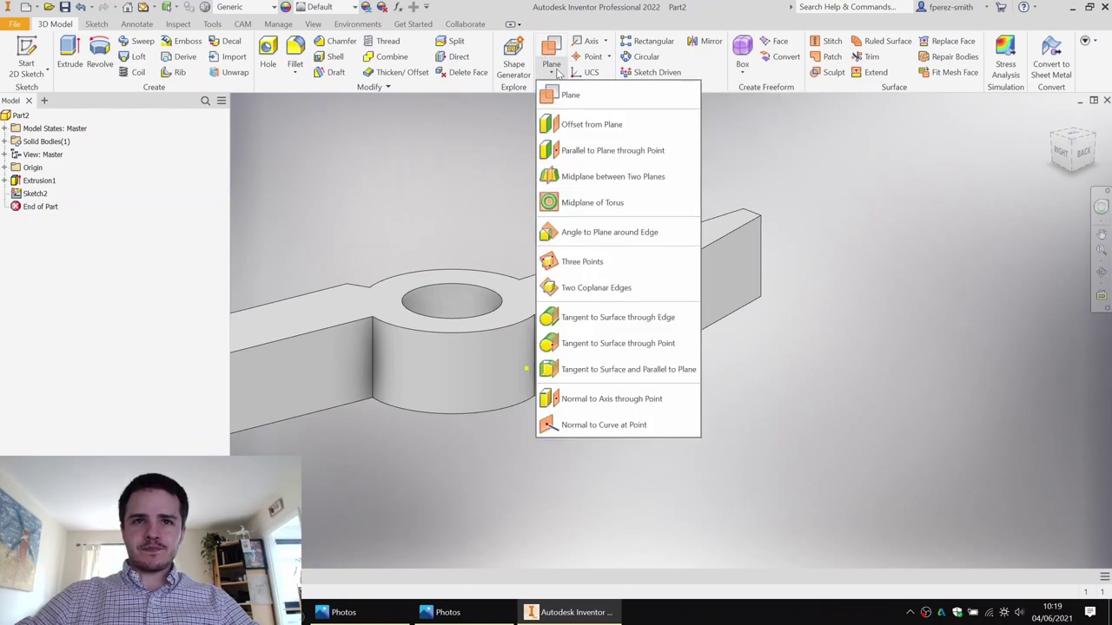
left_click(587, 263)
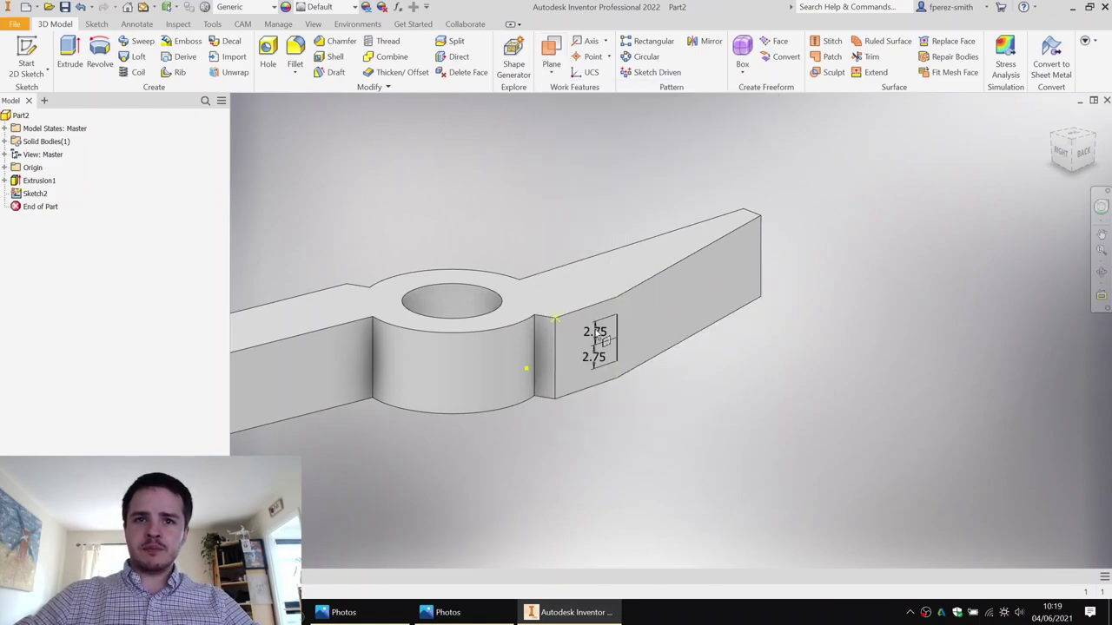
left_click(614, 315)
left_click(762, 217)
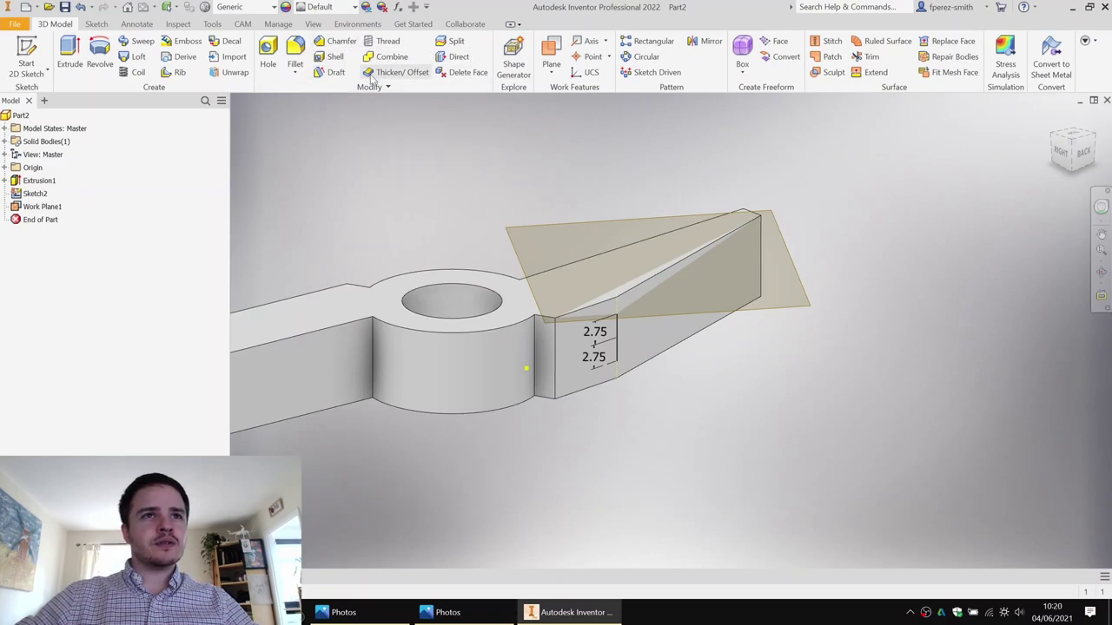
Step: Split the solid with the upper work plane, keeping the main body and removing the wedge above the plane
left_click(456, 43)
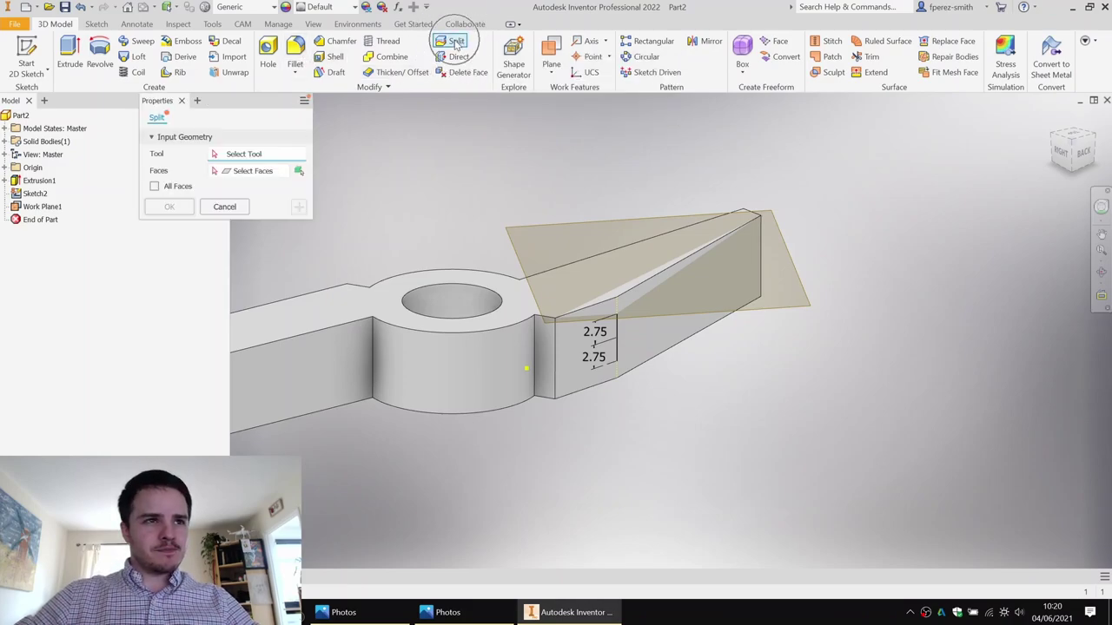
left_click(299, 172)
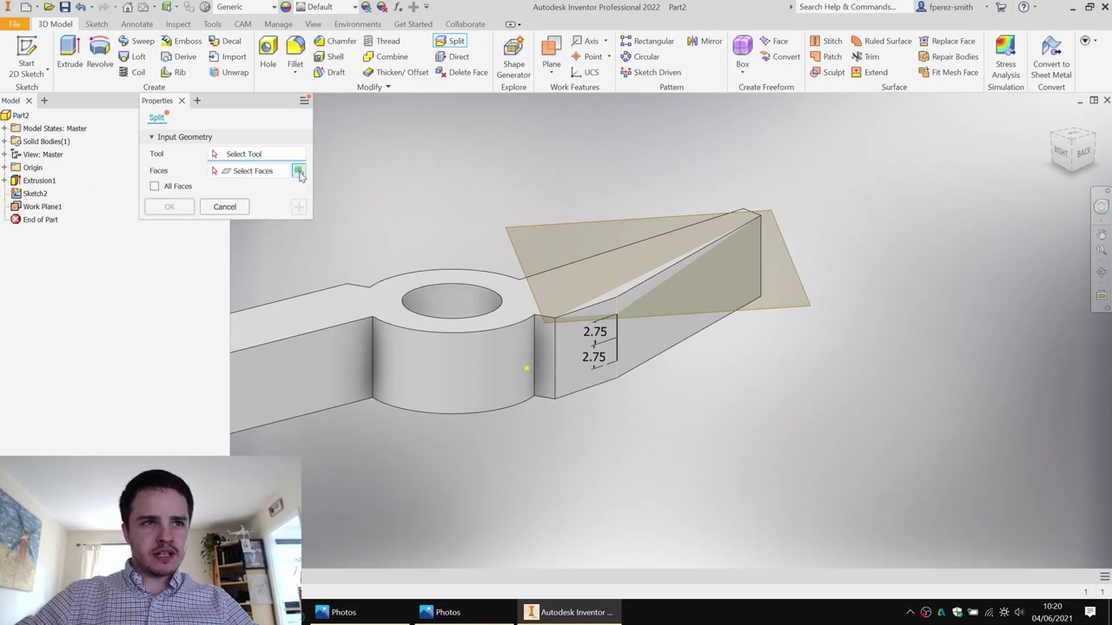
left_click(597, 220)
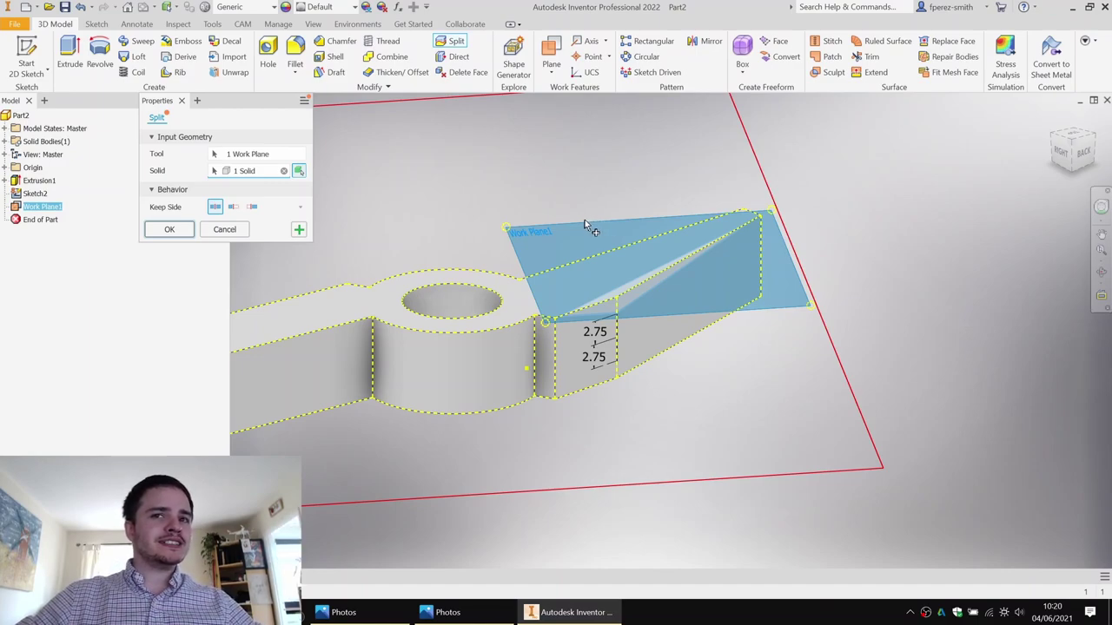
left_click(253, 207)
left_click(171, 230)
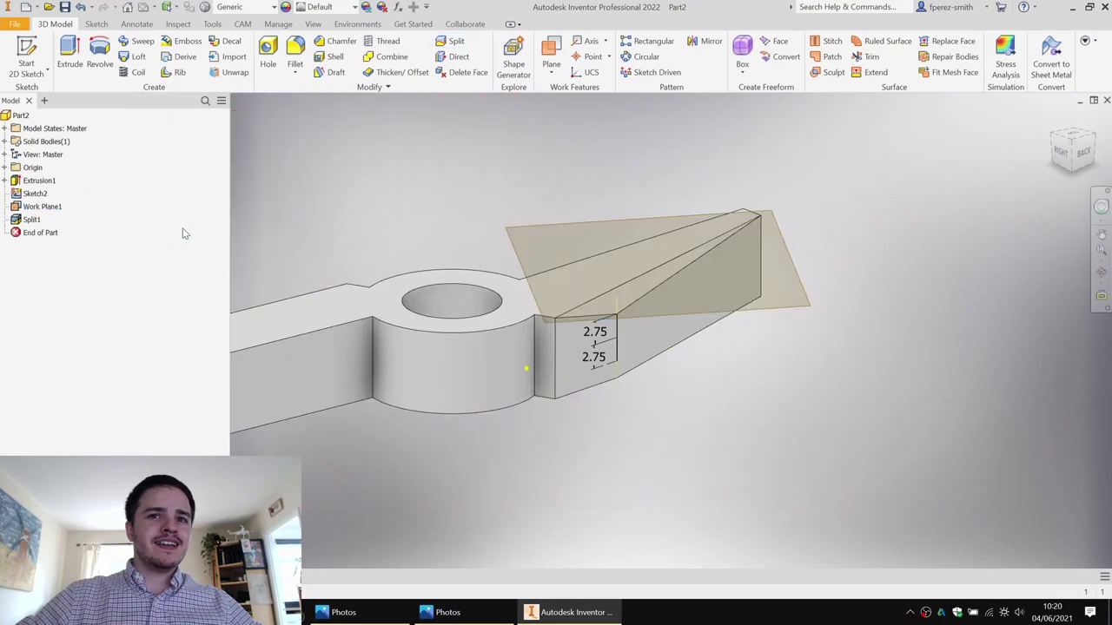
middle_click_drag(533, 217, 499, 212, "shift")
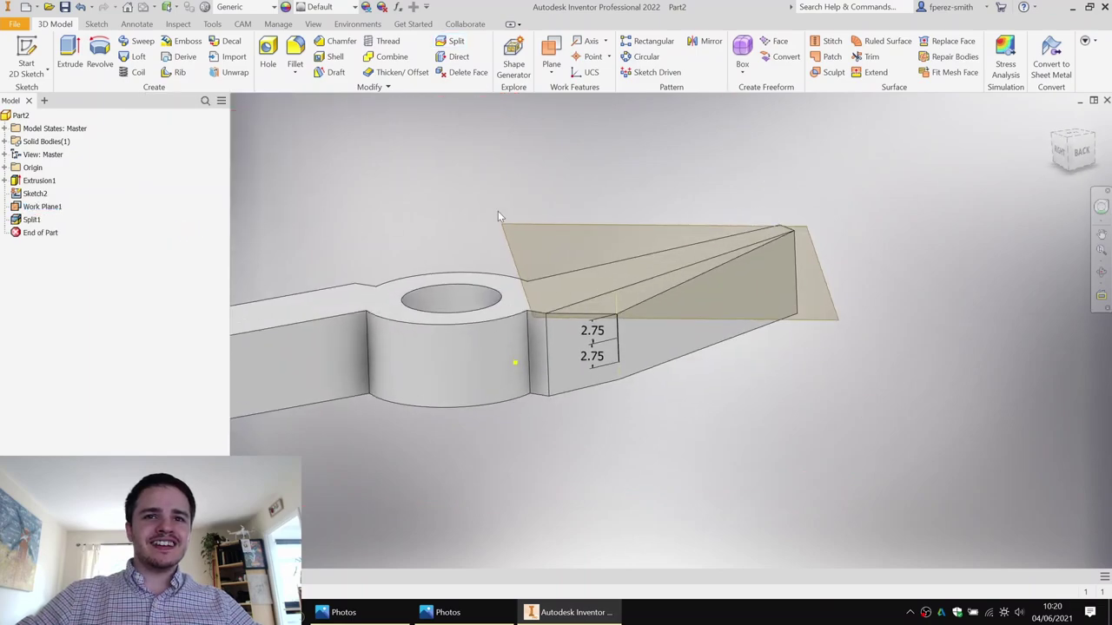
middle_click_drag(571, 183, 551, 163)
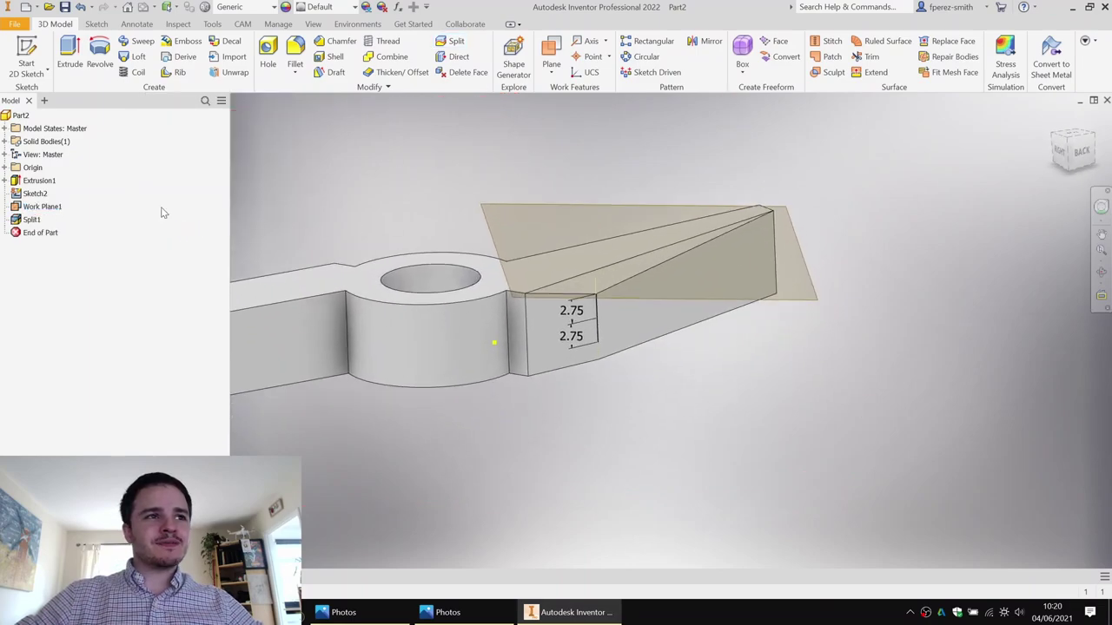
Step: Hide the work plane used for the upper split
left_click(51, 209)
right_click(52, 214)
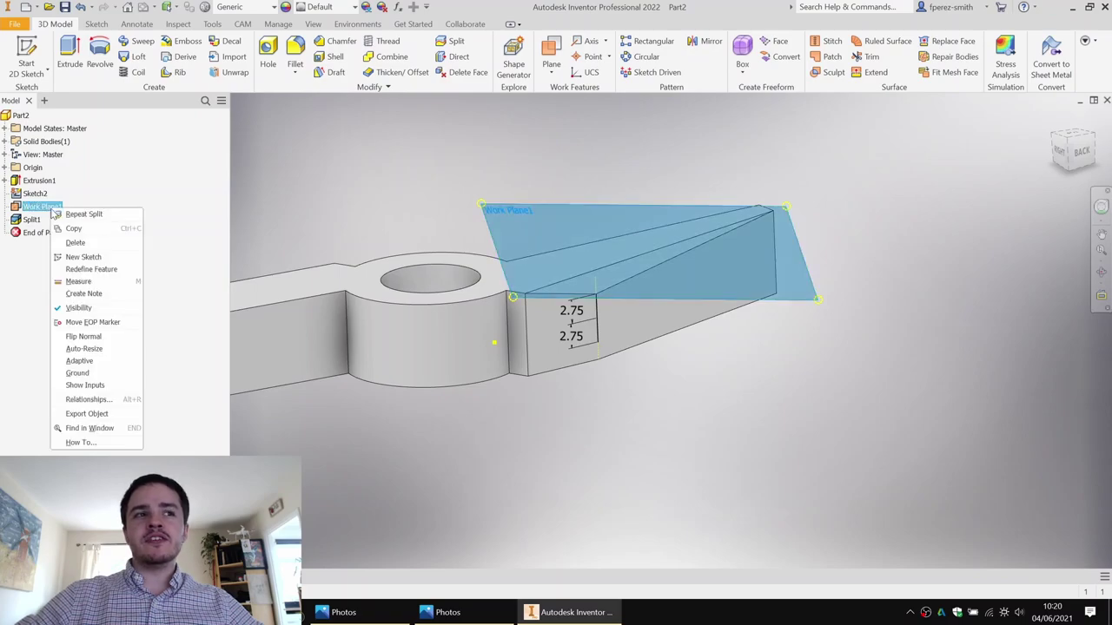
left_click(80, 309)
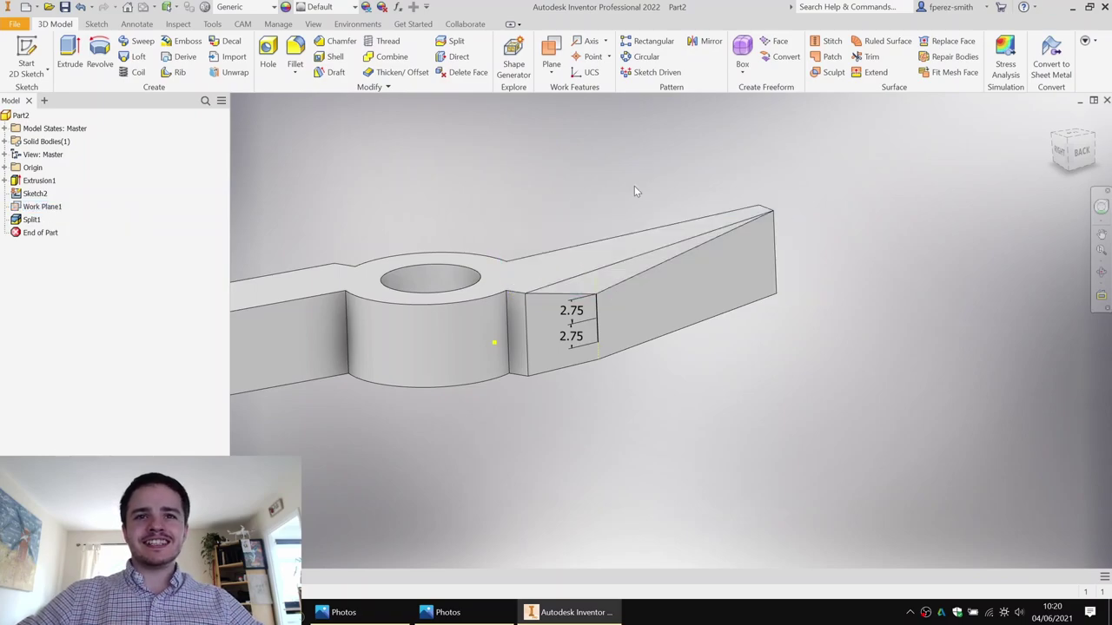
Step: Create a three-point work plane through the short face's lower pivot-side corner, the sketch line's lower end and the jaw tip's lower corner
left_click(551, 67)
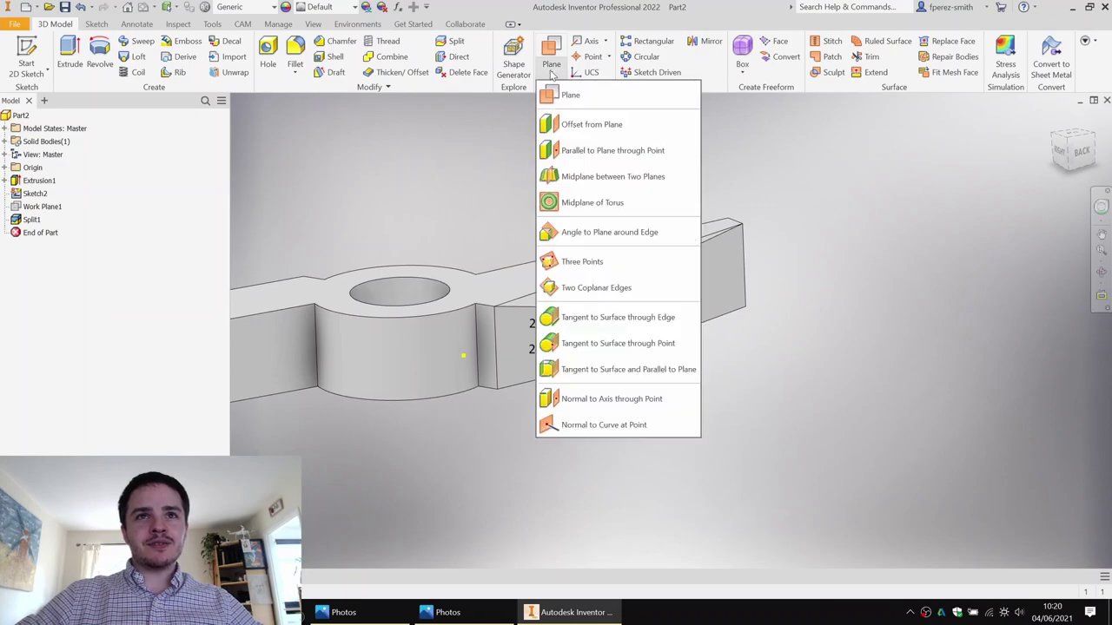
left_click(598, 264)
left_click(499, 389)
left_click(570, 363)
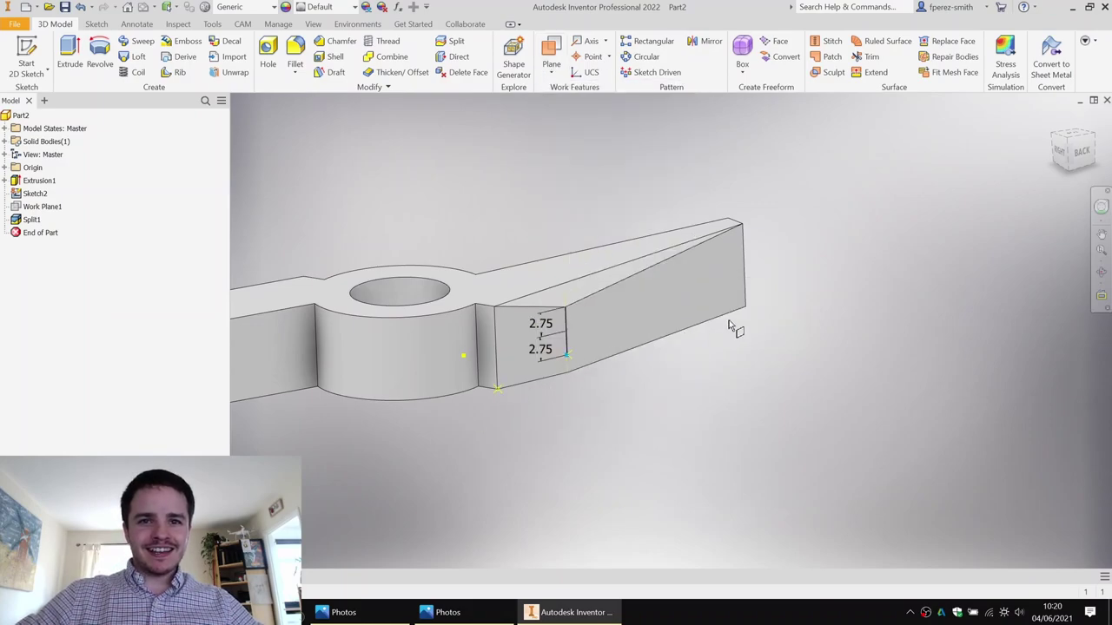
left_click(745, 308)
Step: Split the solid with the lower work plane, keeping the main body and removing the wedge below the plane
middle_click_drag(759, 371, 773, 335, "shift")
left_click(449, 44)
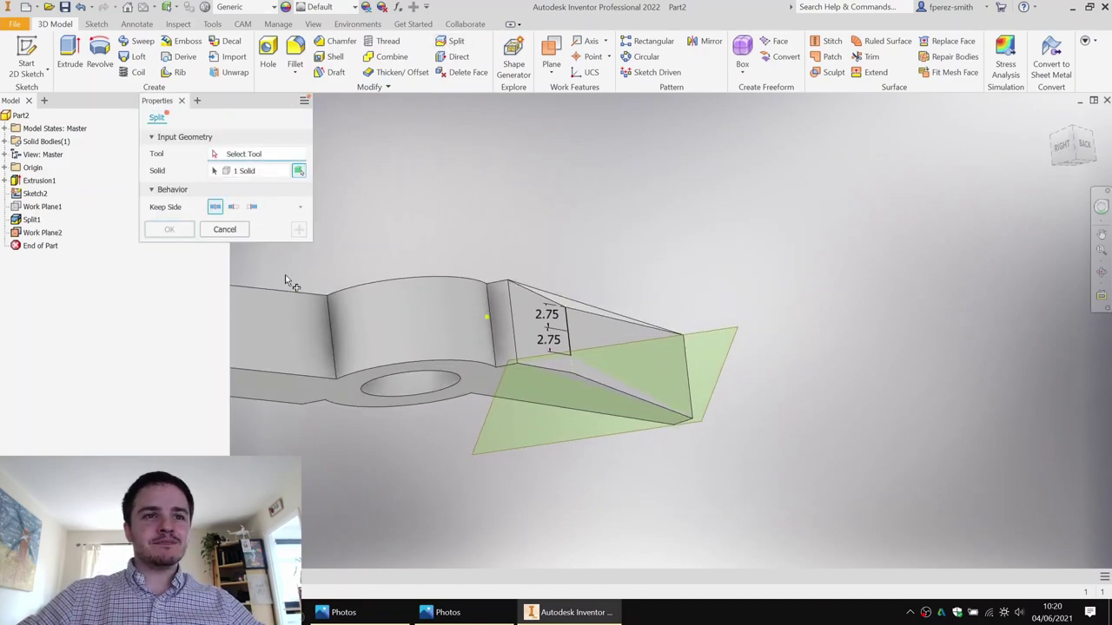
left_click(252, 208)
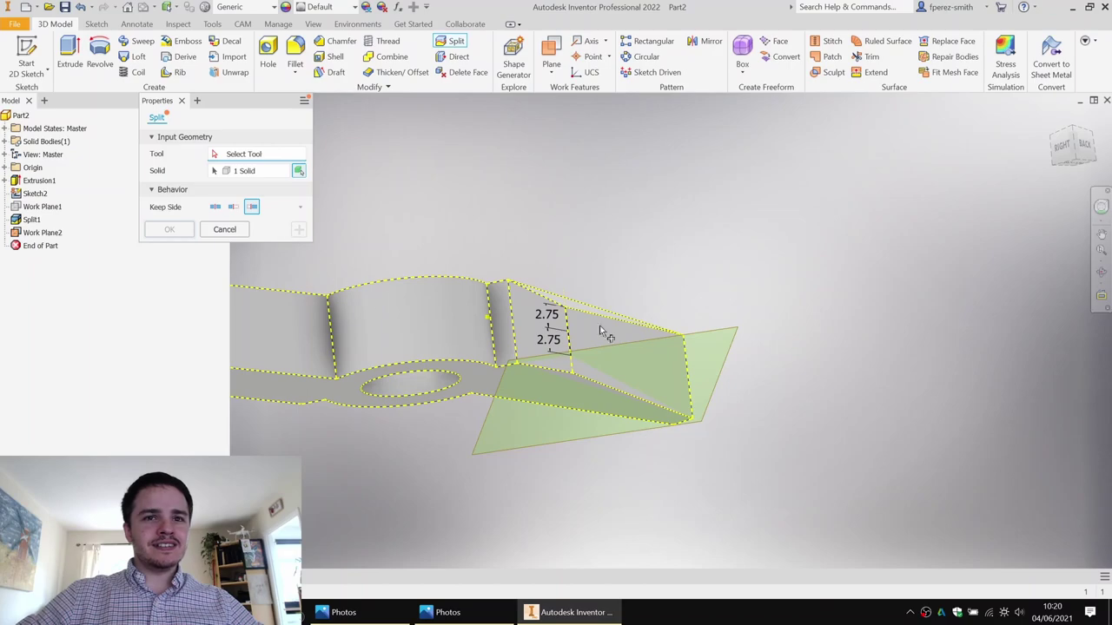
left_click(660, 346)
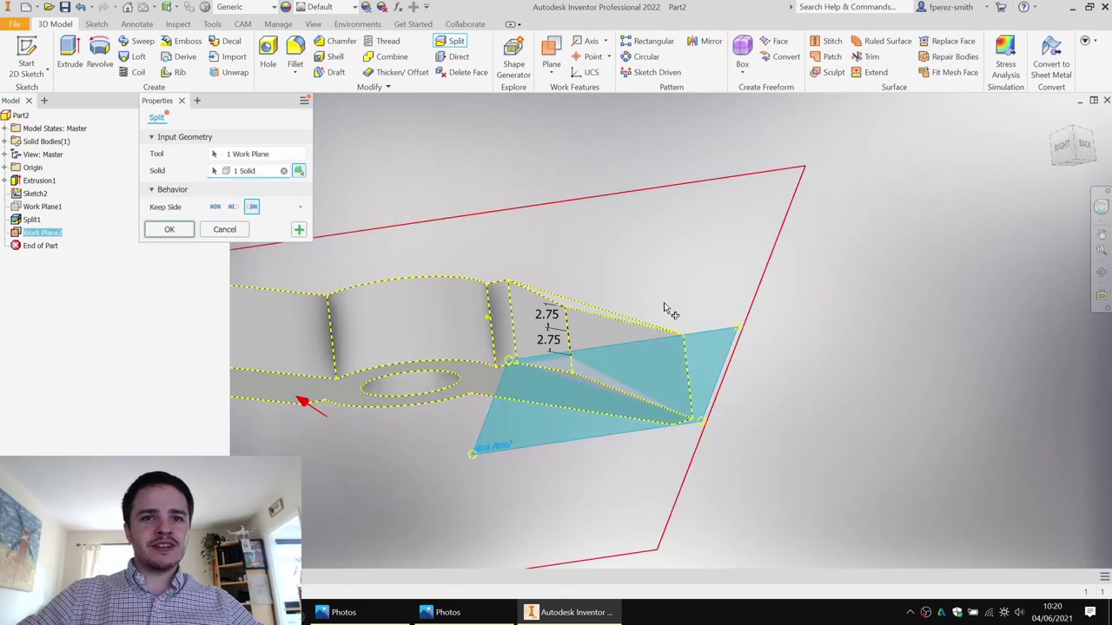
left_click(232, 208)
left_click(174, 231)
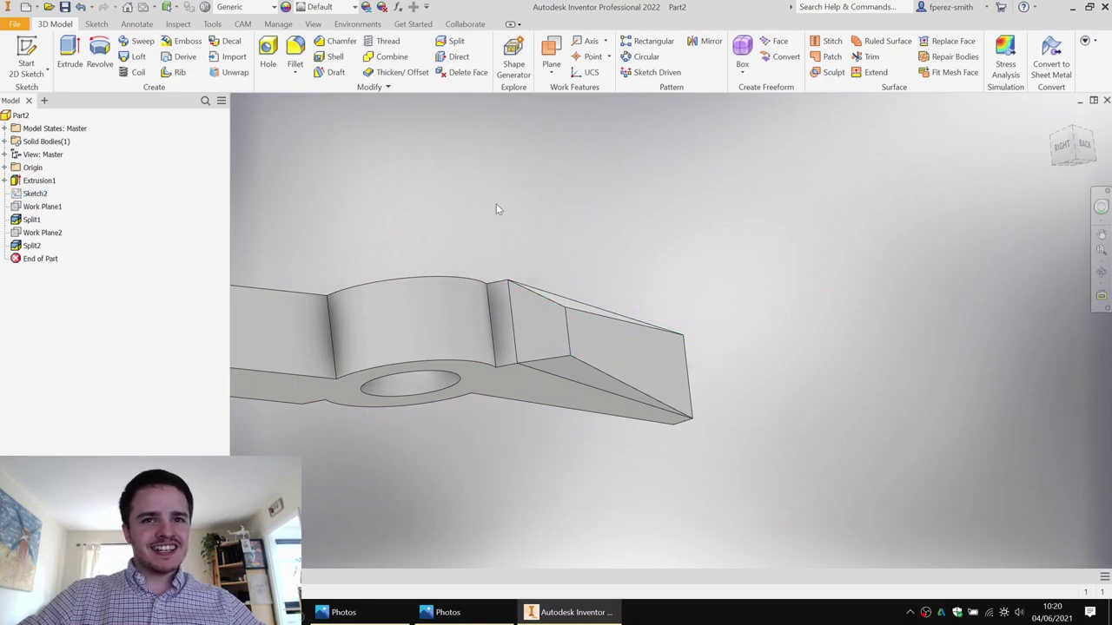
Step: Set up a Mirror of the whole plier solid, choosing the origin XZ Plane as the mirror plane
middle_click_drag(498, 209, 658, 261, "shift")
scroll(651, 262, "down", 3)
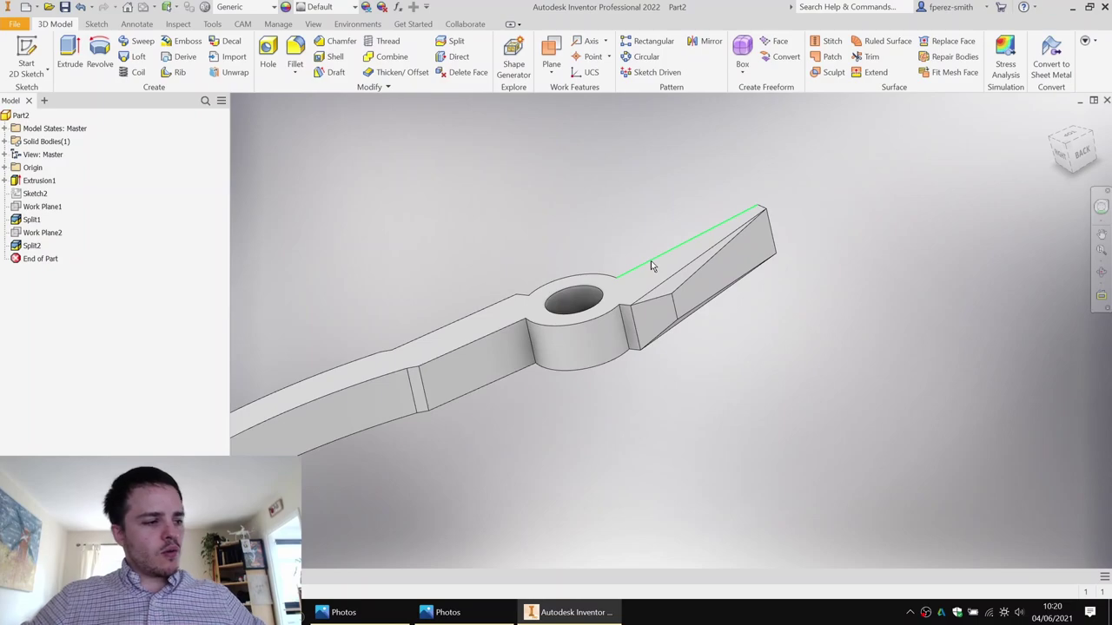
left_click(651, 261)
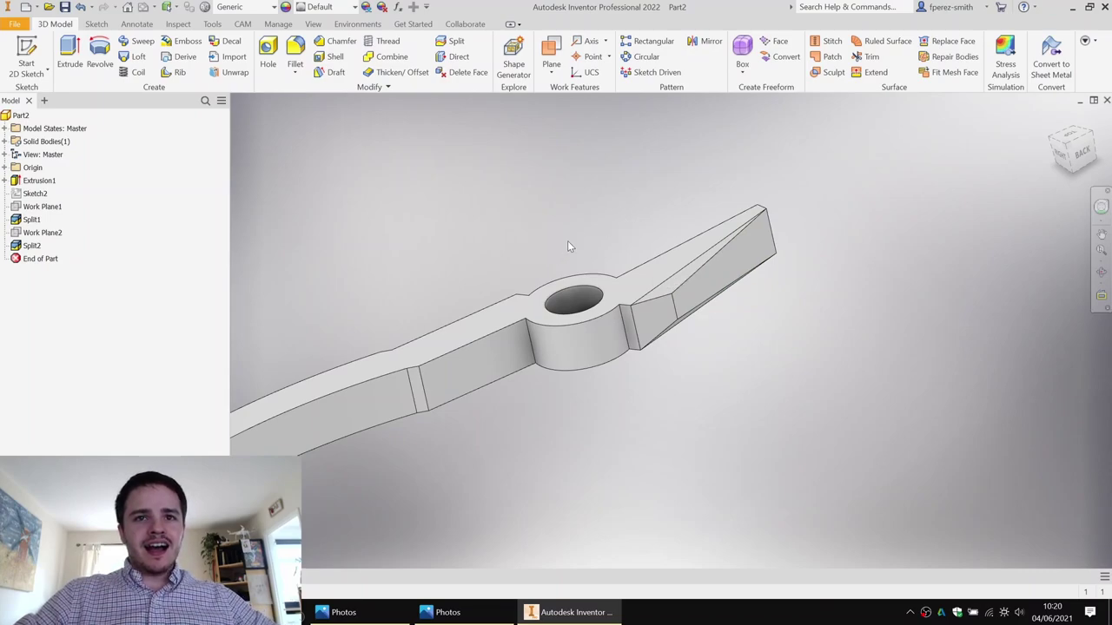
middle_click_drag(516, 230, 537, 189, "shift")
left_click(5, 142)
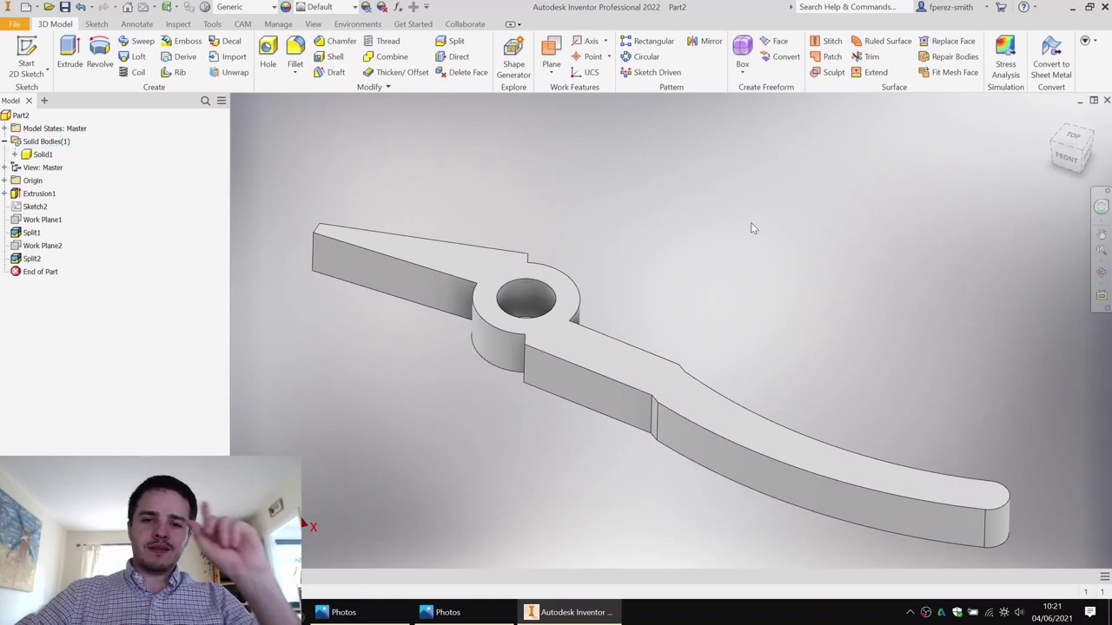
middle_click_drag(695, 306, 696, 247)
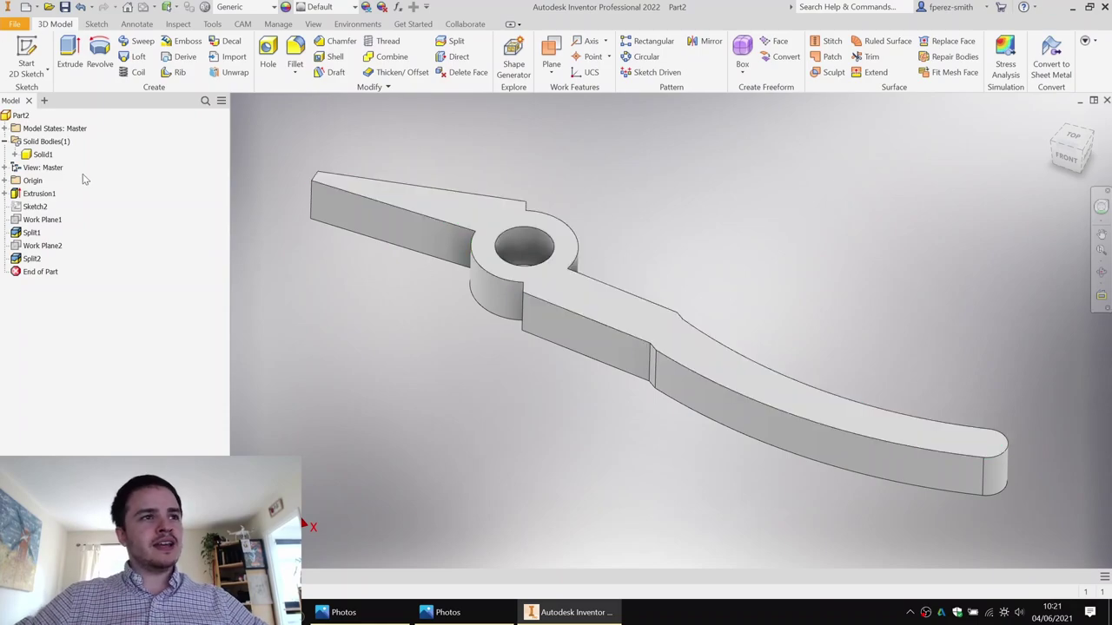
left_click(44, 155)
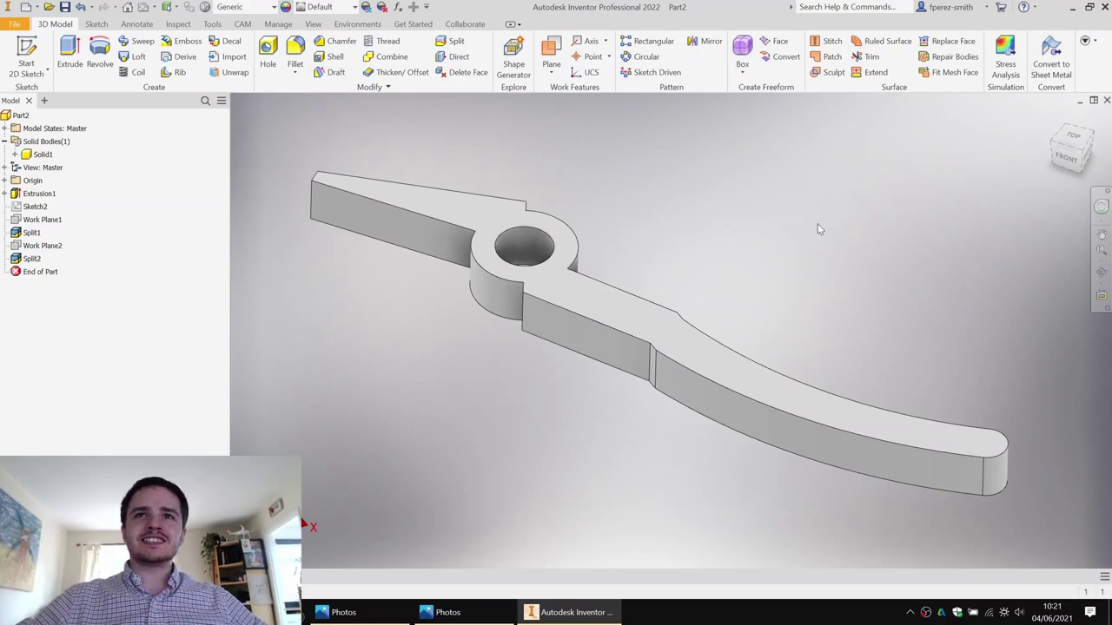
left_click(711, 46)
middle_click_drag(584, 195, 658, 187)
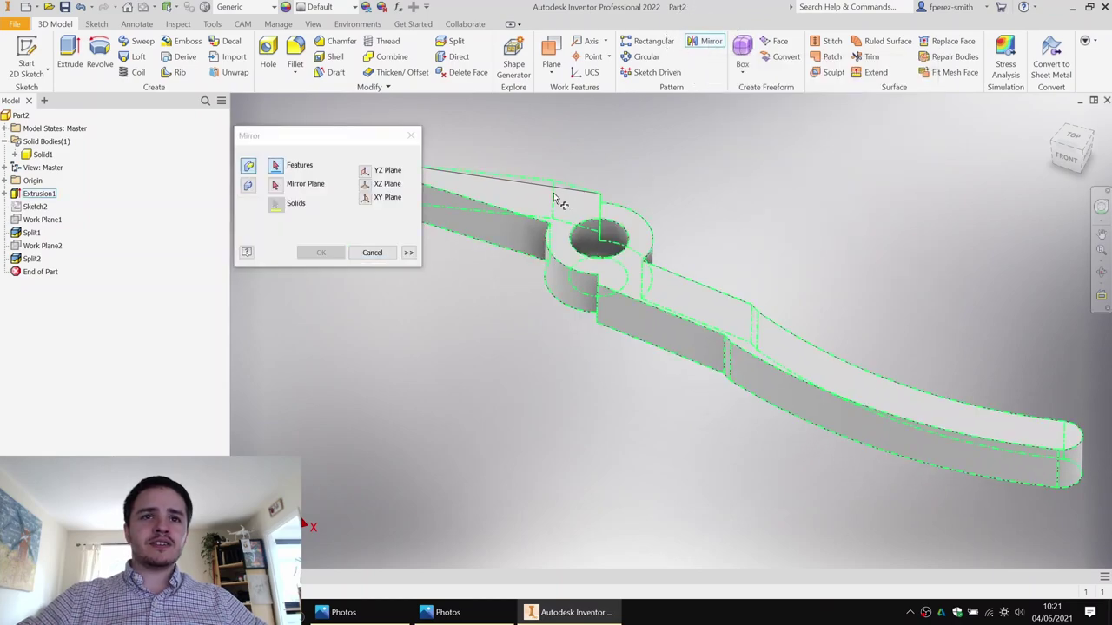
left_click(248, 186)
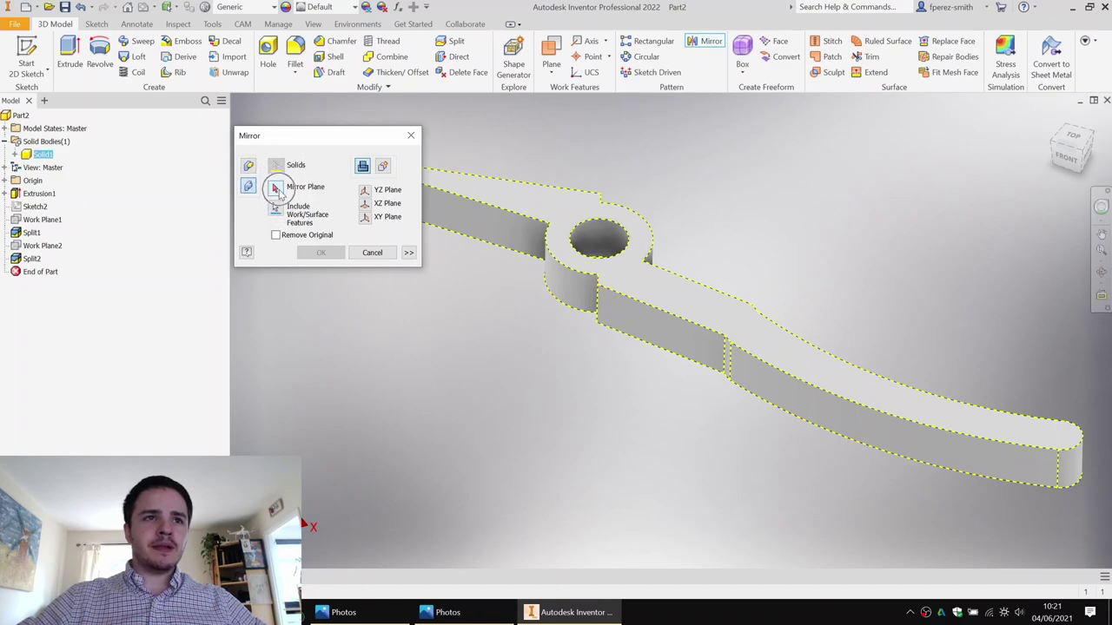
left_click(5, 181)
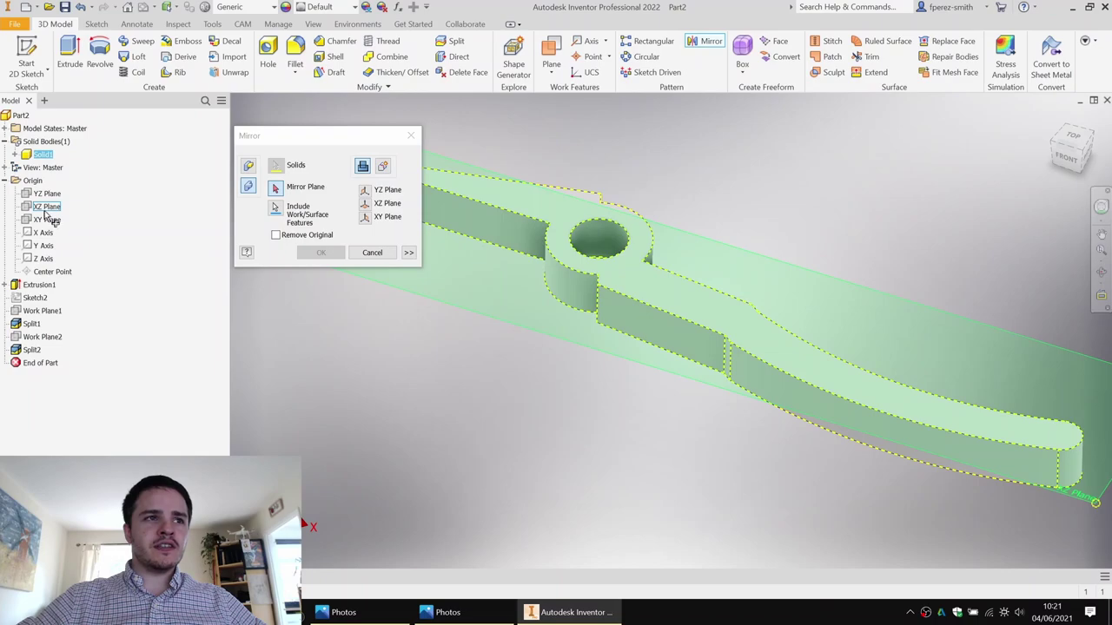
left_click(47, 209)
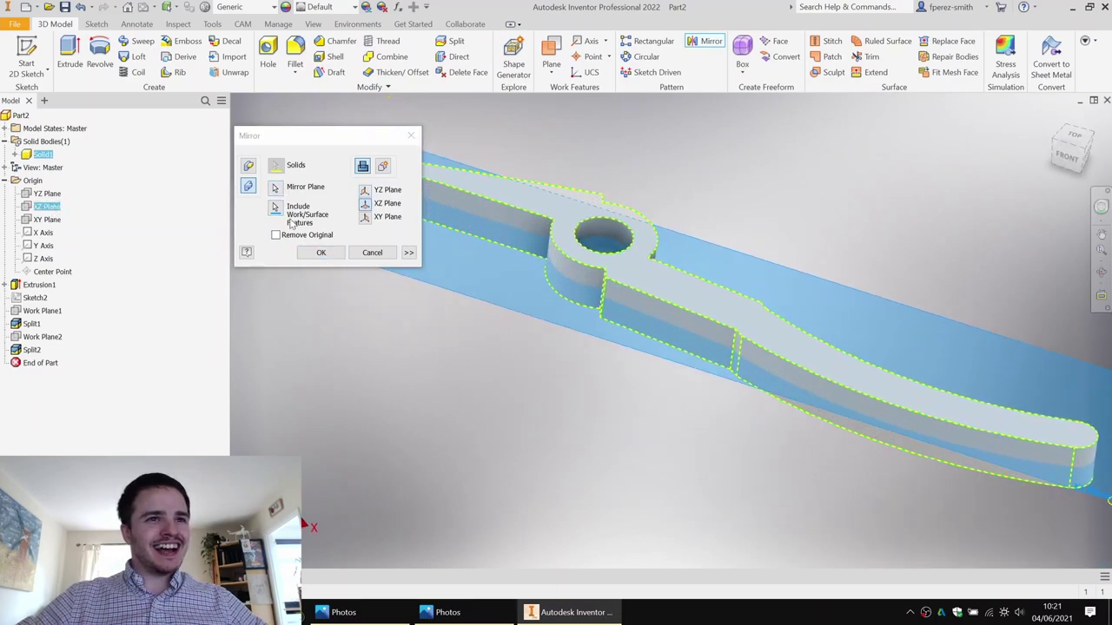
Step: Change the mirror plane to the origin XY Plane and create the mirrored plier half as a new solid
left_click(276, 187)
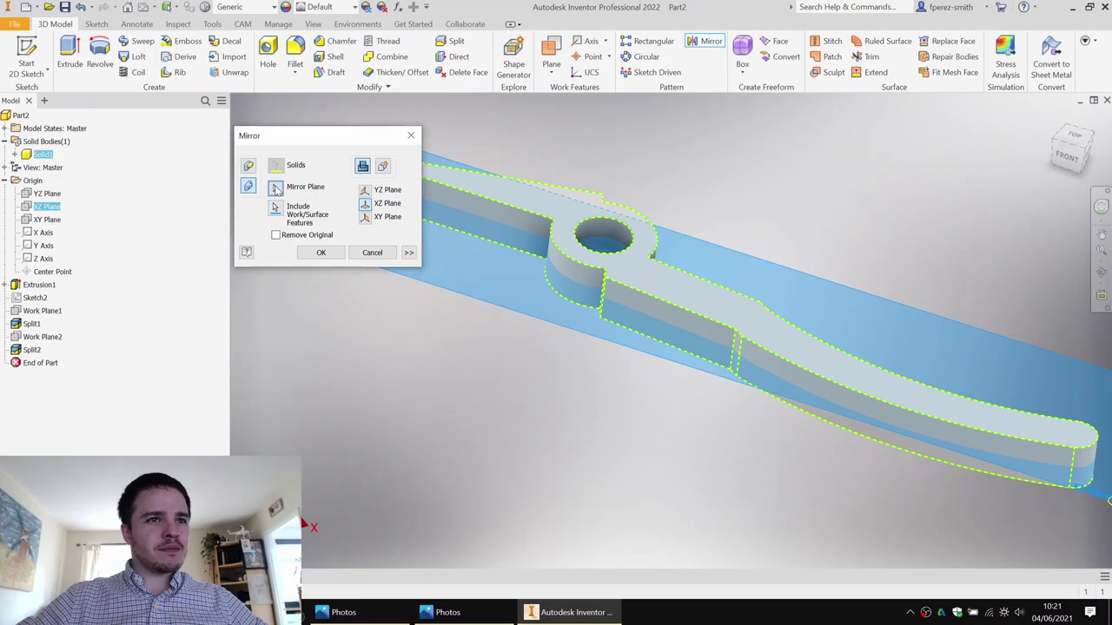
left_click(47, 220)
middle_click_drag(807, 195, 686, 221, "shift")
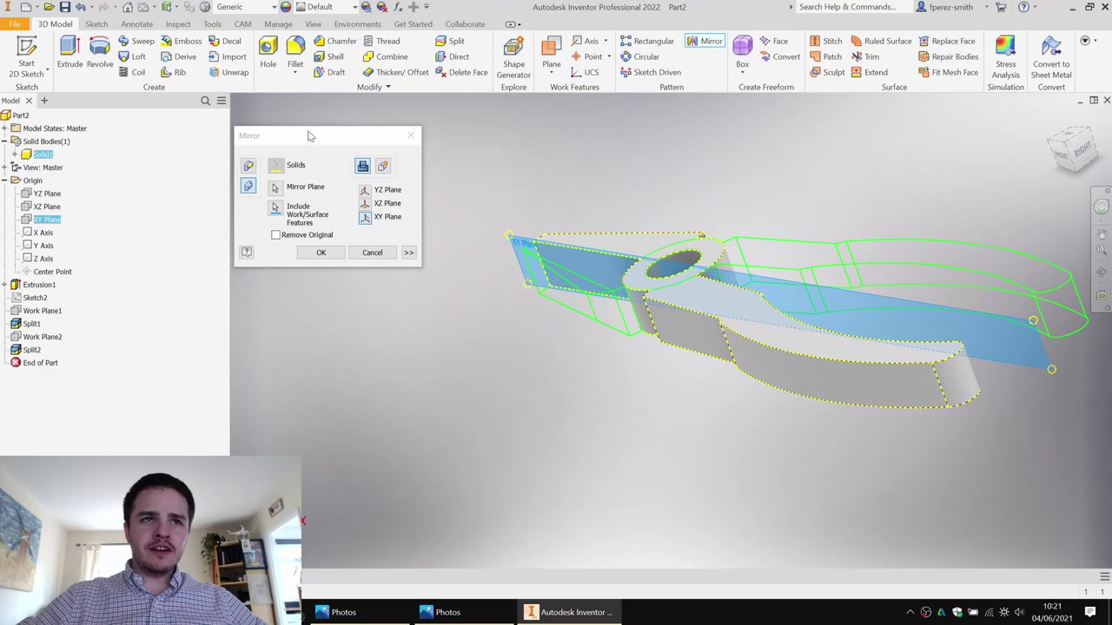
left_click_drag(310, 137, 253, 143)
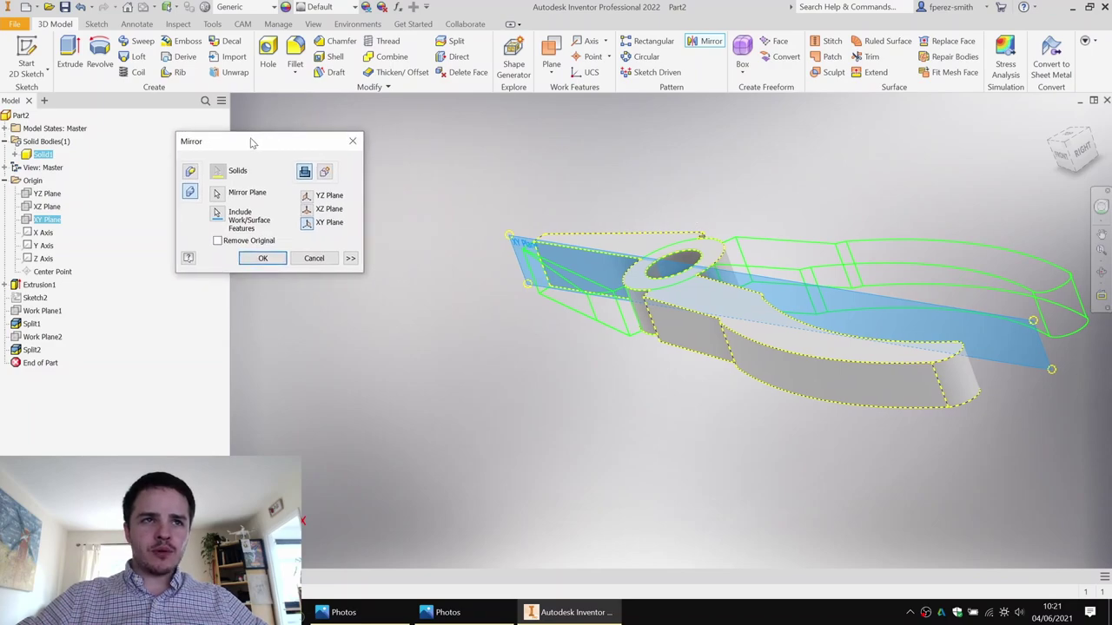
left_click(328, 176)
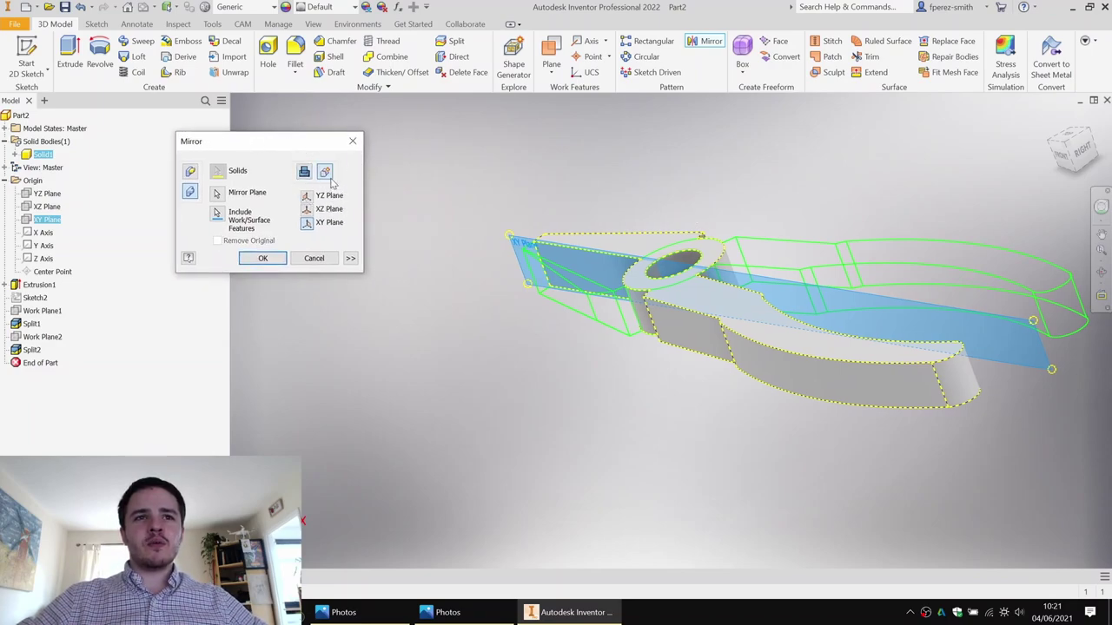
left_click(263, 265)
middle_click_drag(454, 235, 425, 223, "shift")
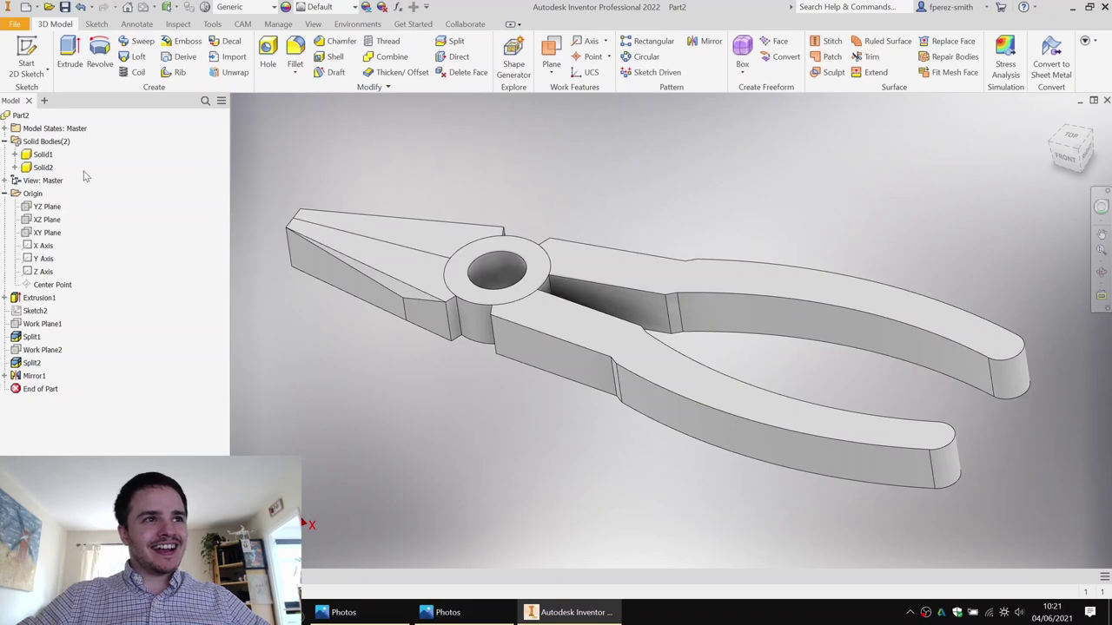
Step: Rename the original solid body as Top Plier and the mirrored one as Bottom Plier
left_click(44, 154)
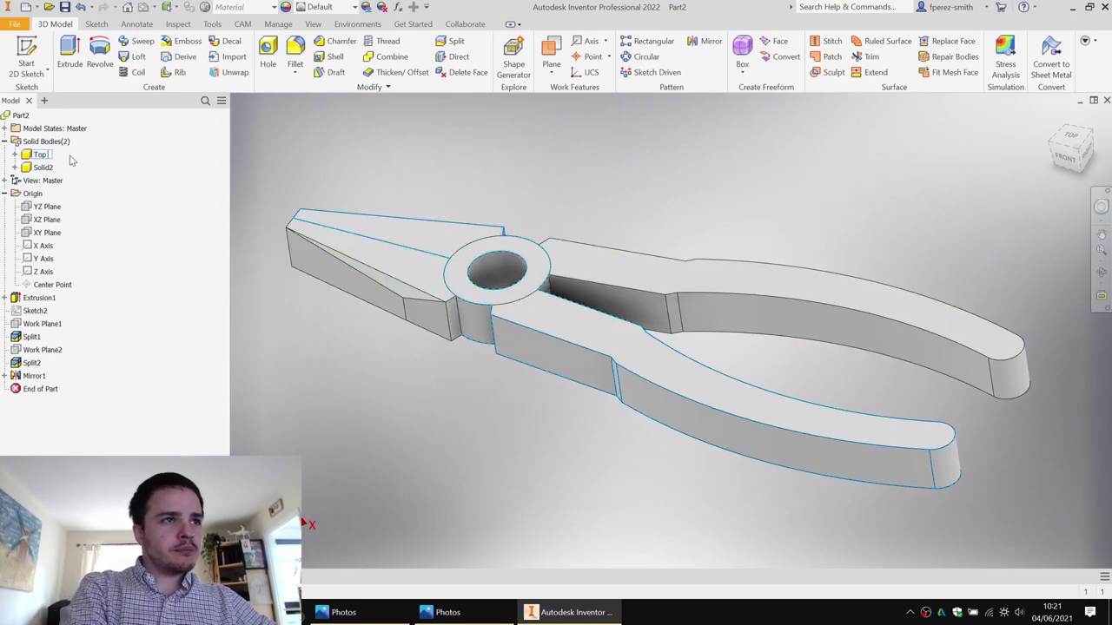
key("Return")
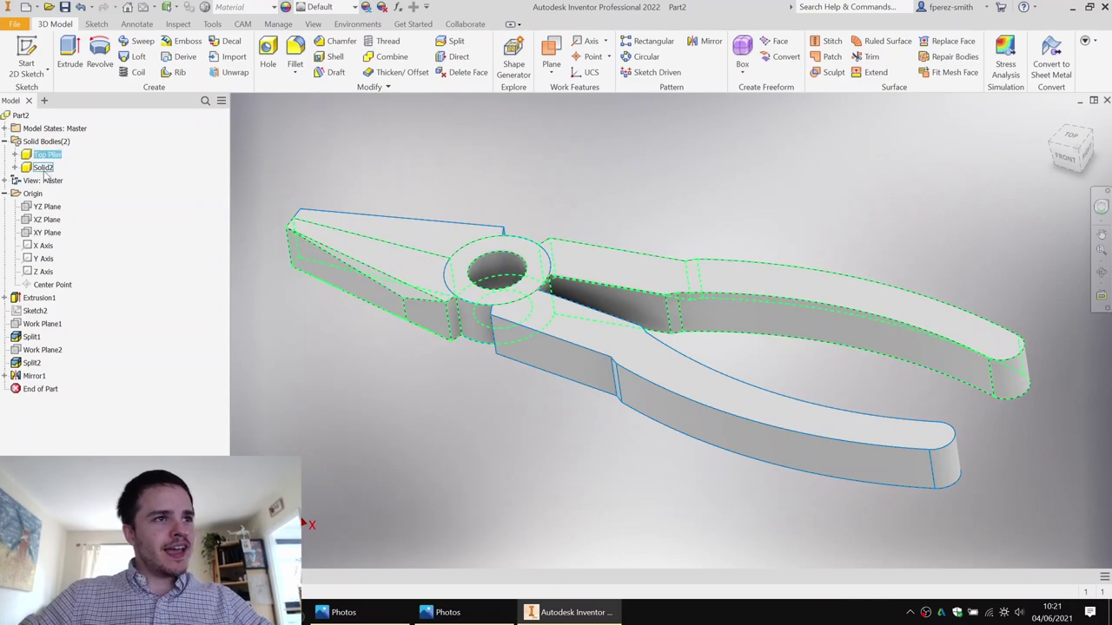
left_click(45, 167)
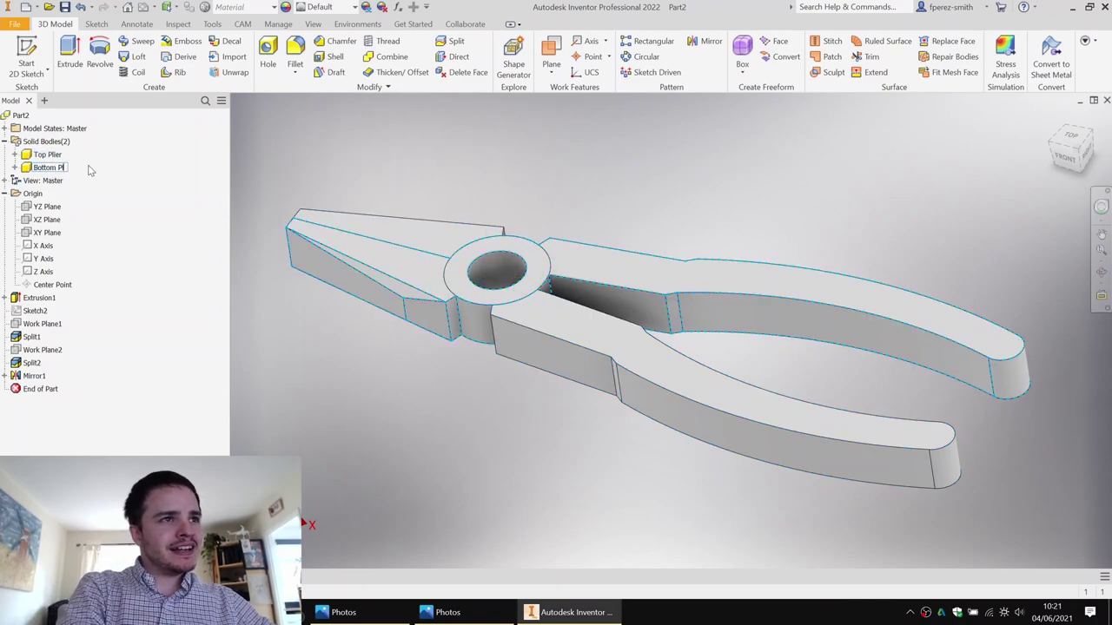
Step: Toggle the visibility of the Bottom Plier and Top Plier bodies to inspect each half on its own
middle_click_drag(638, 200, 617, 165, "shift")
right_click(45, 168)
key("v")
right_click(45, 166)
key("v")
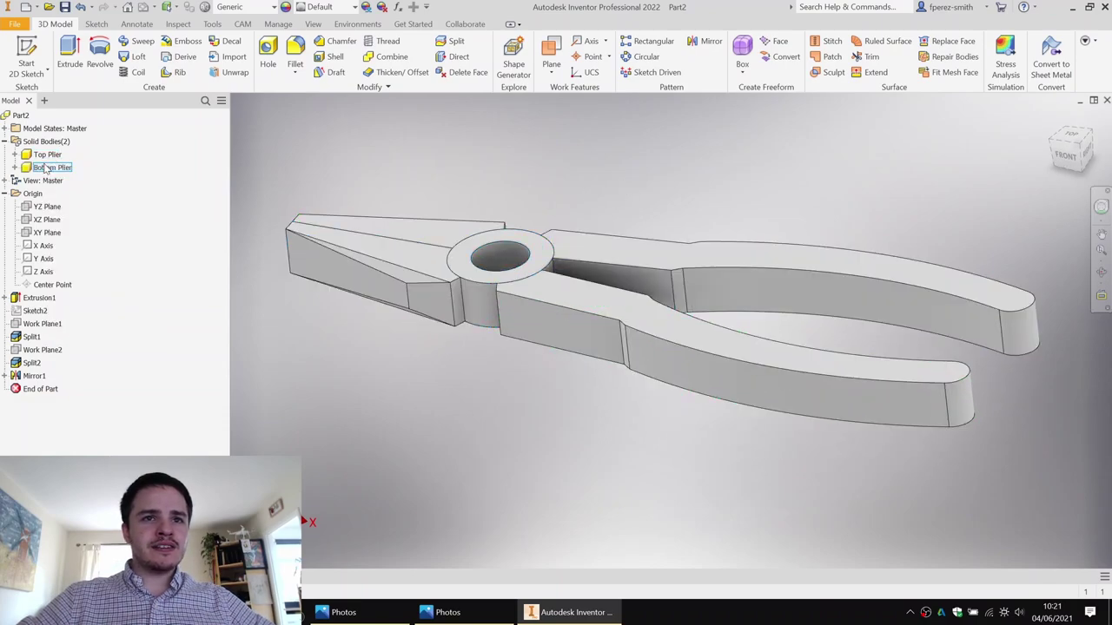
right_click(46, 157)
key("v")
right_click(46, 157)
key("v")
right_click(46, 159)
key("v")
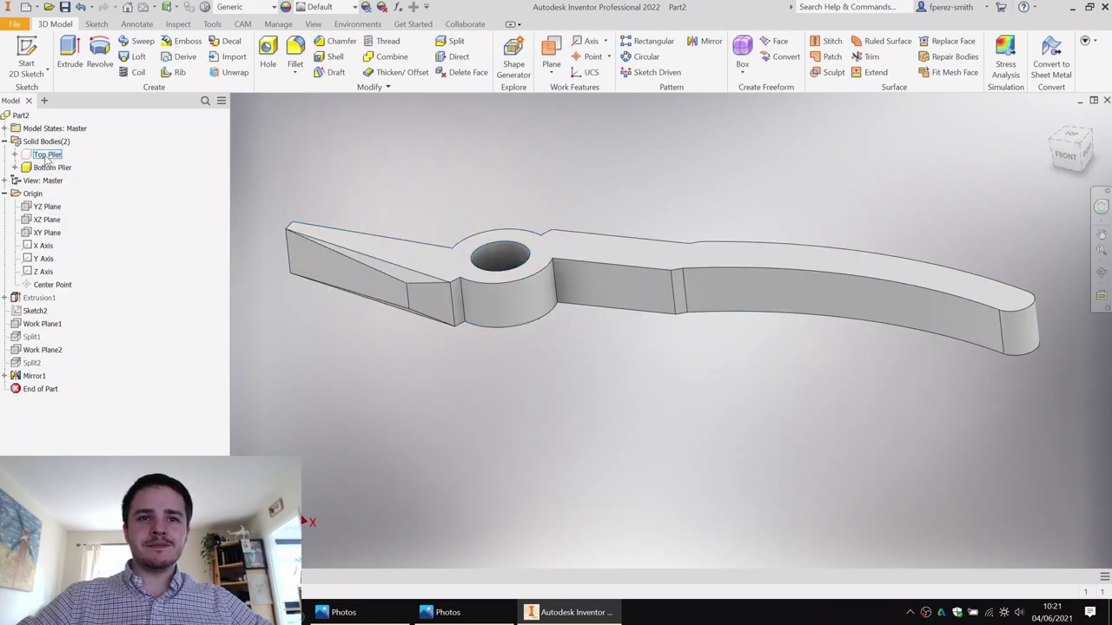
right_click(46, 159)
key("v")
middle_click_drag(551, 178, 602, 194, "shift")
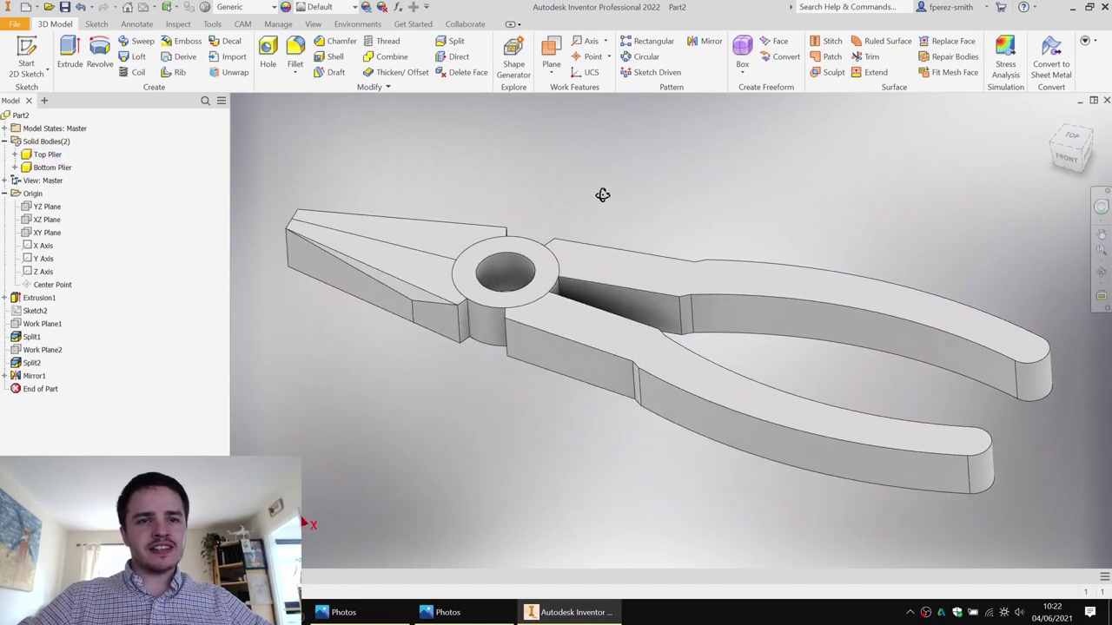
Step: Hide the Bottom Plier body so that only the Top Plier is displayed
right_click(67, 169)
key("v")
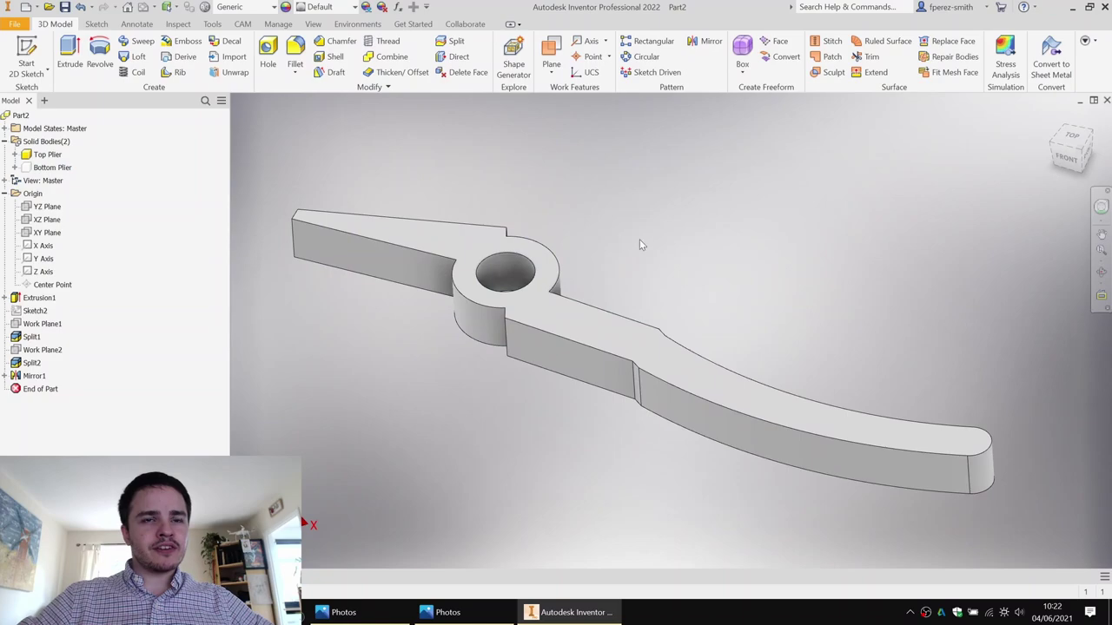
middle_click_drag(640, 245, 663, 228, "shift")
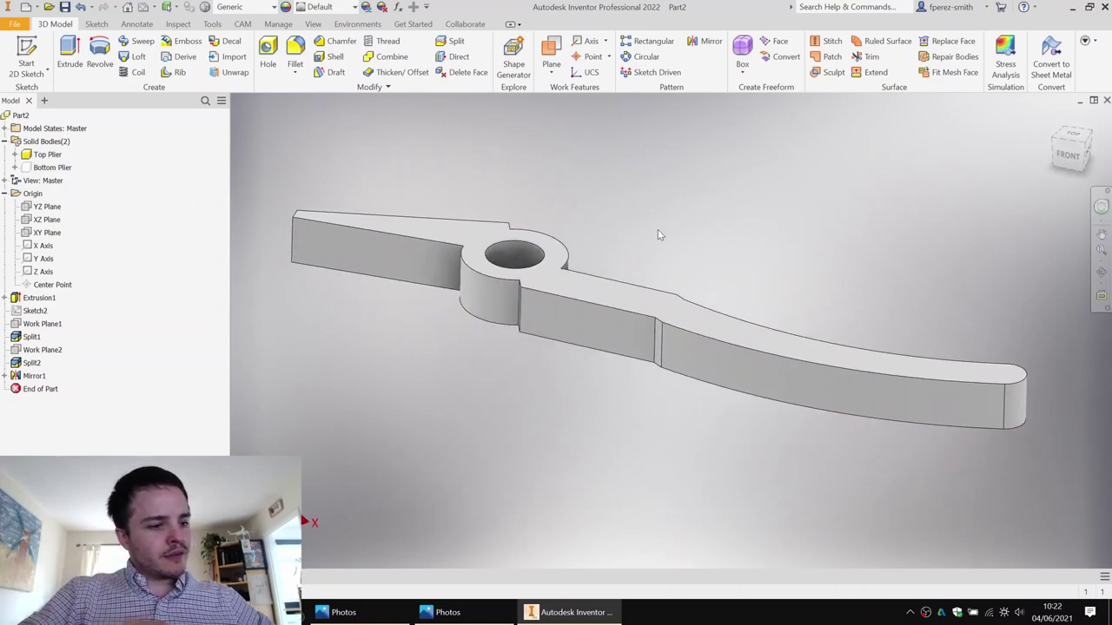
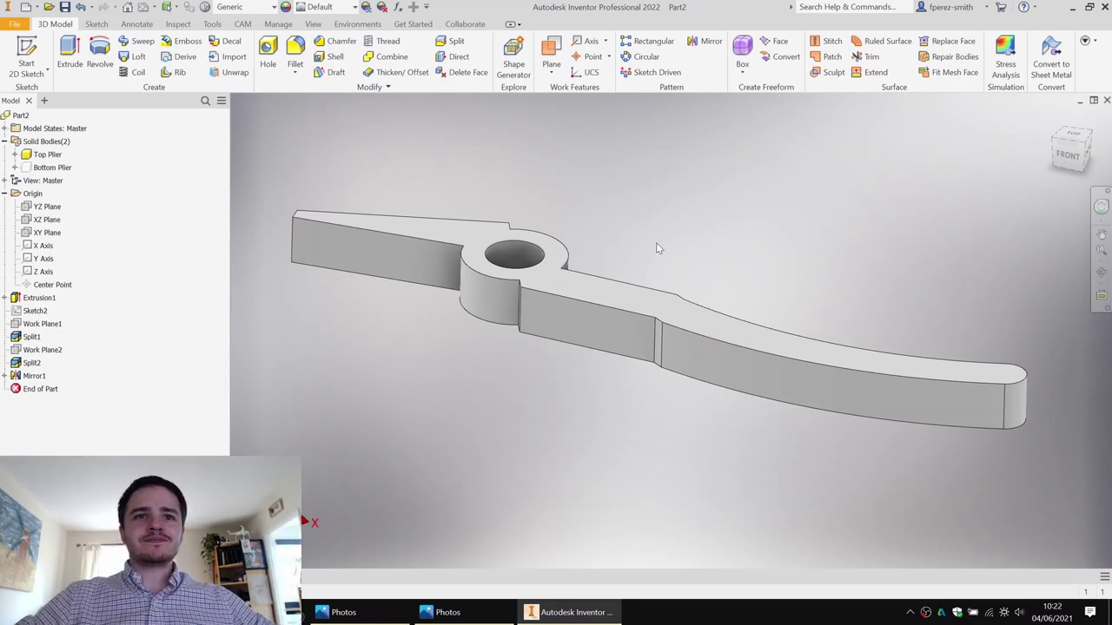
Step: Sketch a circle on the Top Plier's underside, centred on the pivot hole and matching the pivot boss's outer edge
middle_click_drag(656, 243, 556, 233, "shift")
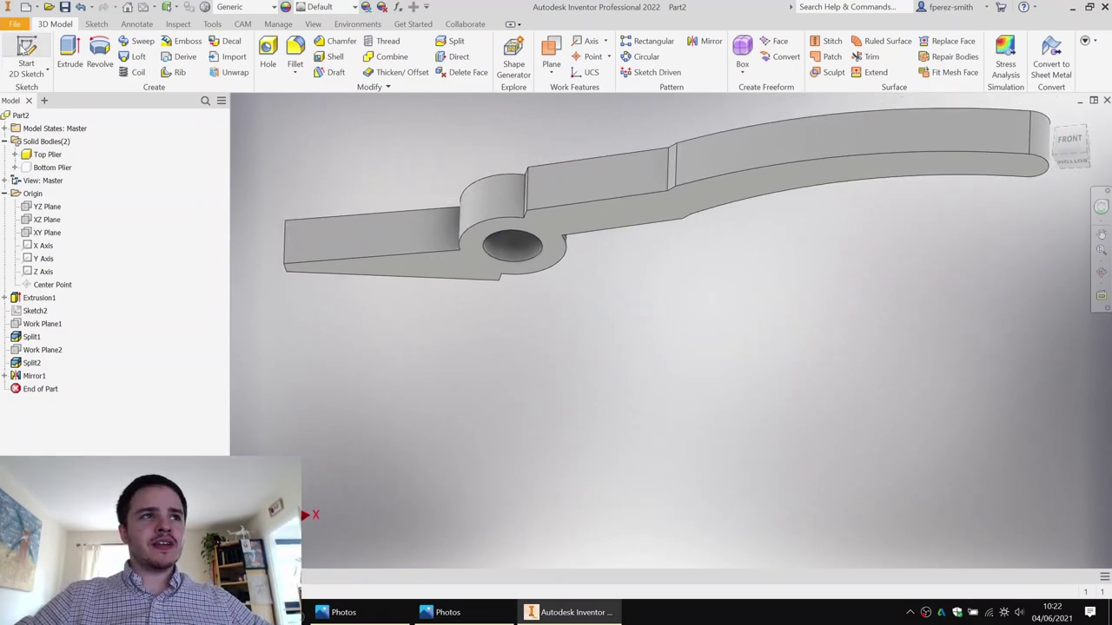
left_click(34, 52)
left_click(534, 266)
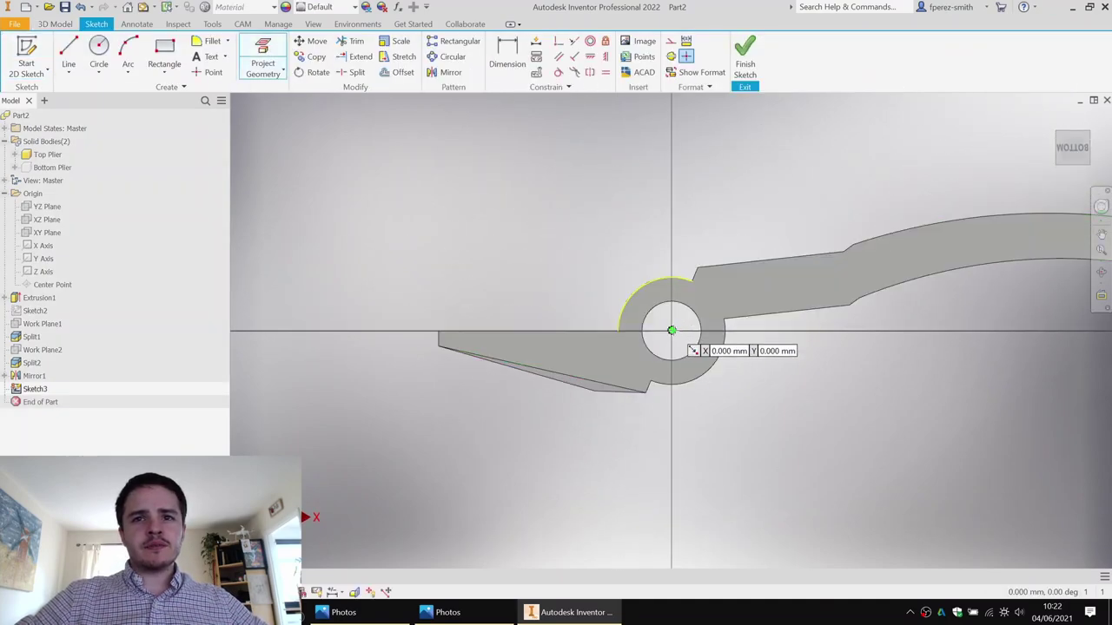
left_click(680, 326)
key("c")
left_click(745, 54)
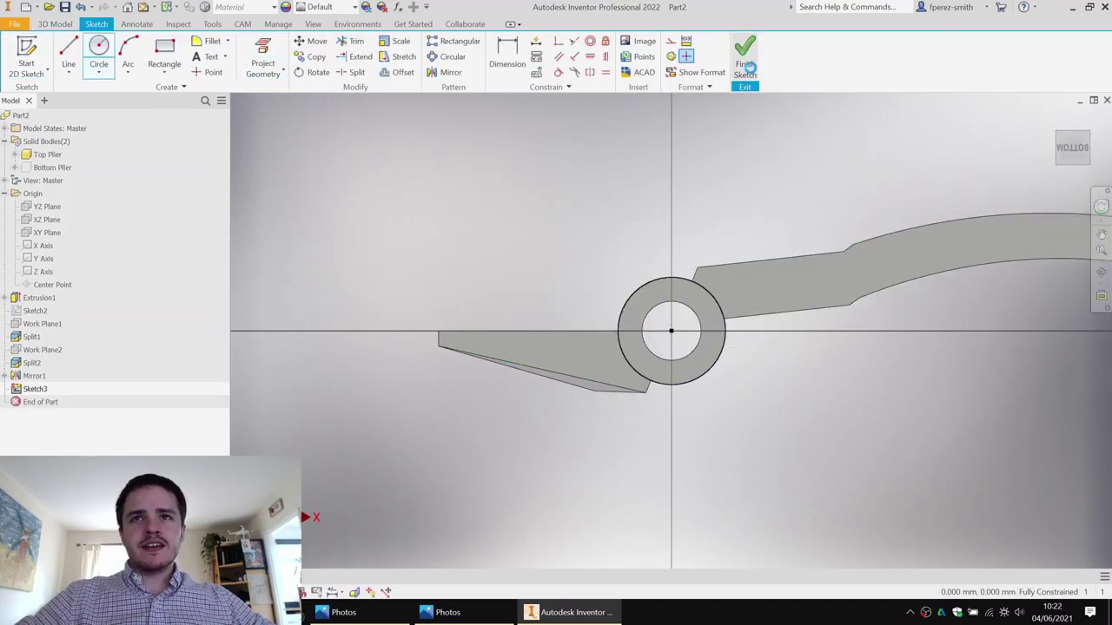
Step: Extrude the pivot circle as a cut 4.5/2 mm deep into the Top Plier's underside
key("e")
middle_click_drag(613, 262, 651, 349, "shift")
left_click_drag(549, 426, 551, 353)
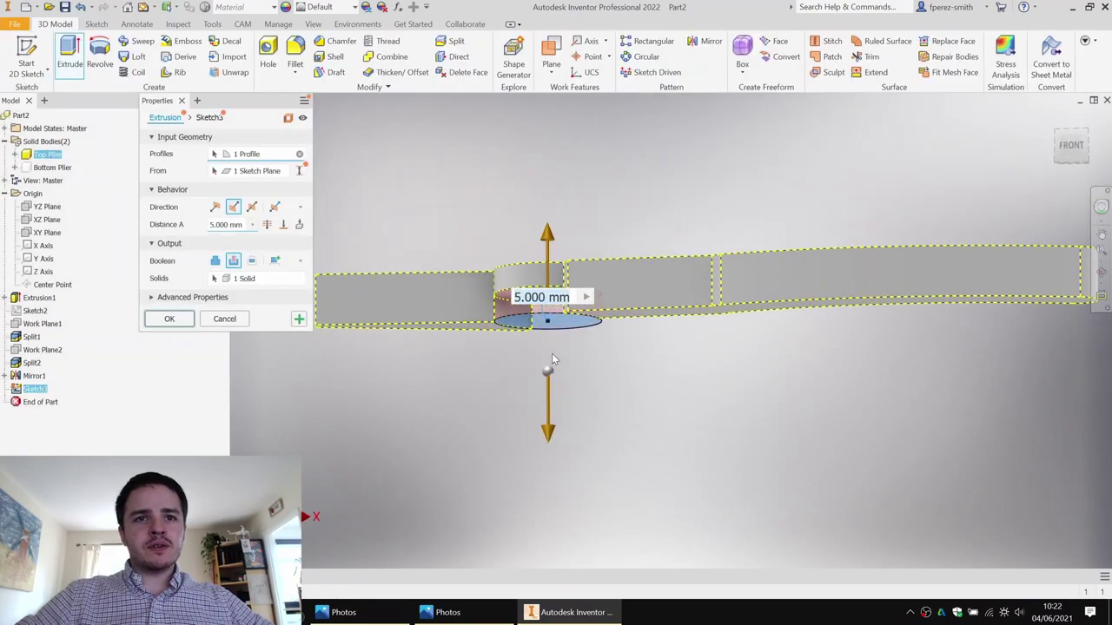
left_click(241, 226)
key("Delete")
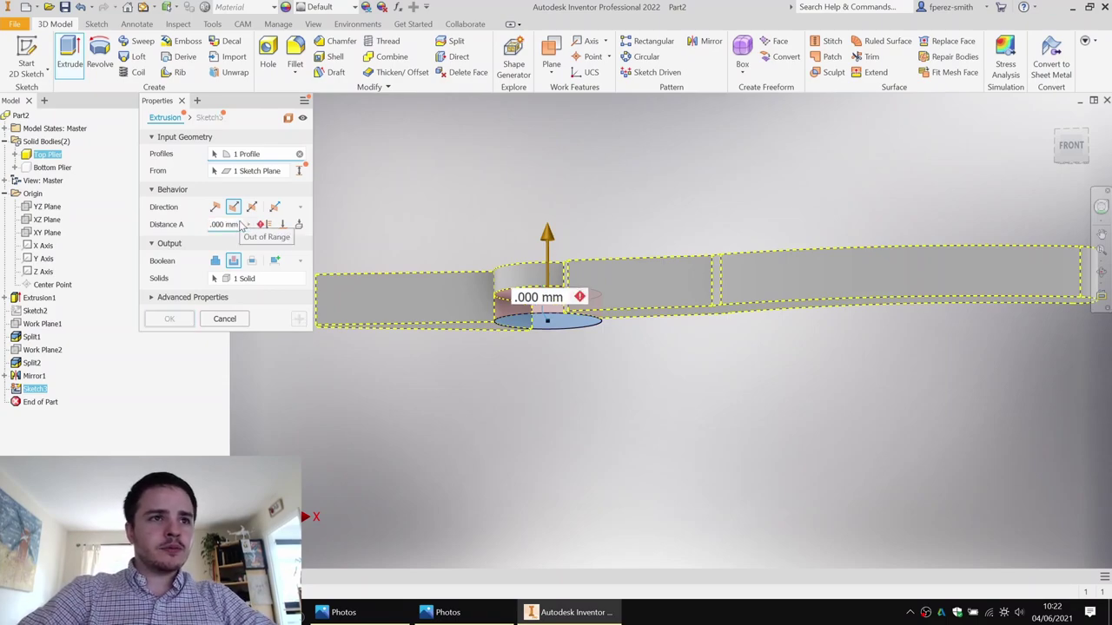
key("Delete")
key("Delete")
key("Delete")
key("Delete")
key("Delete")
key("Delete")
key("Delete")
type("4.5/2")
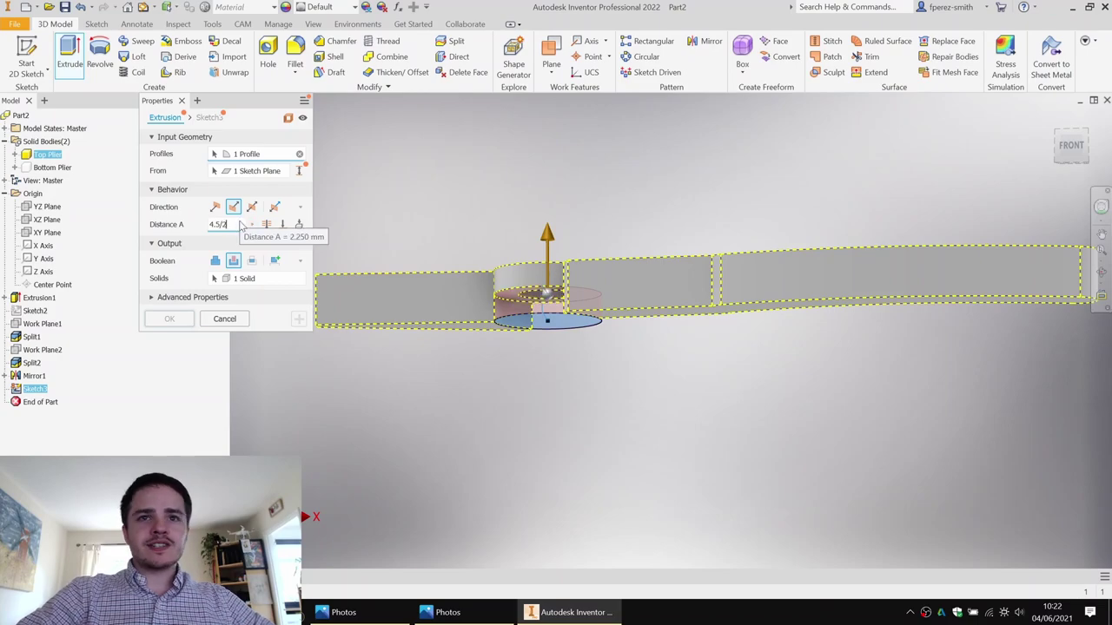
key("Return")
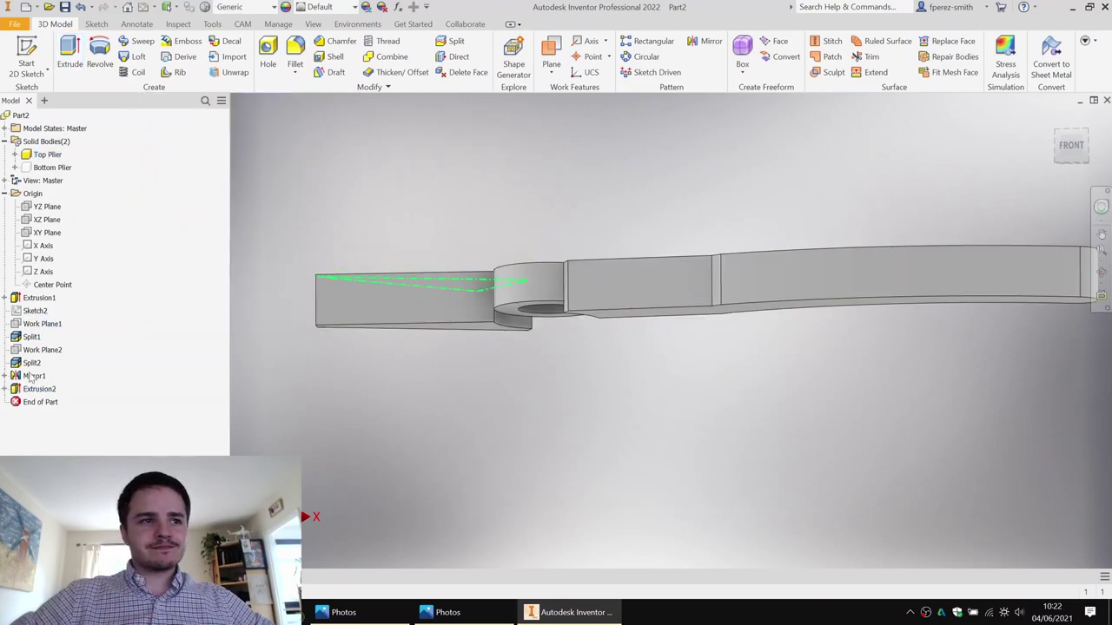
Step: Change the depth of the Top Plier's pivot recess cut to 9.5 mm / 2
double_click(39, 389)
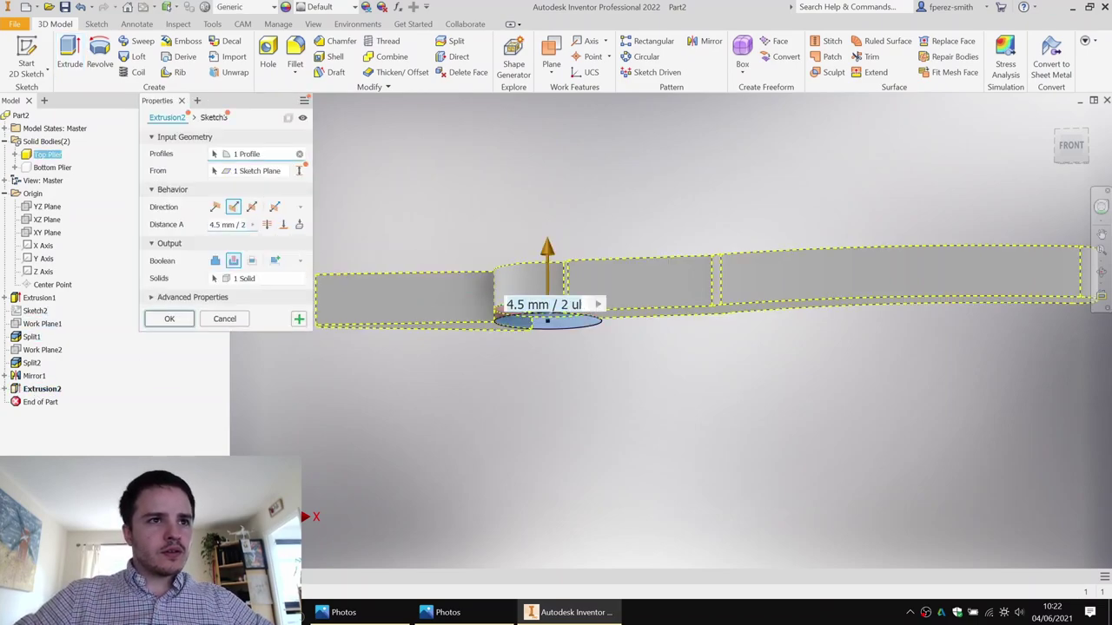
left_click(220, 227)
type("9.5")
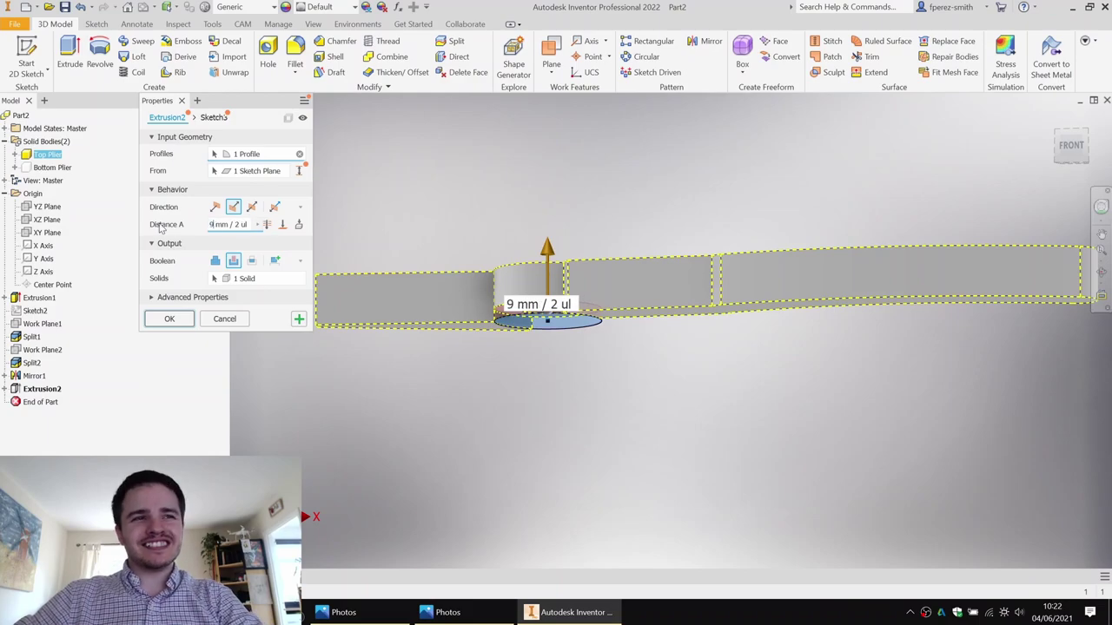
key("Return")
mouse_move(561, 225)
middle_mouse_down("shift")
mouse_move(570, 261)
mouse_move(578, 218)
mouse_move(559, 219)
middle_mouse_up("shift")
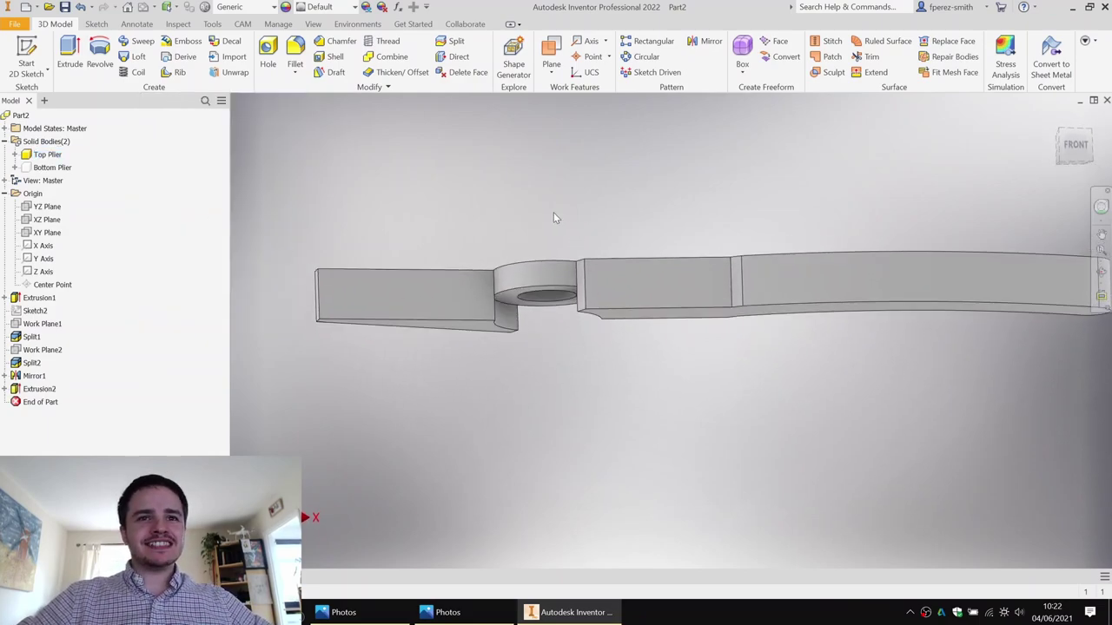
Step: Hide the Top Plier body and display only the Bottom Plier body
left_click(45, 156)
key("alt+v")
left_click(45, 168)
key("alt+v")
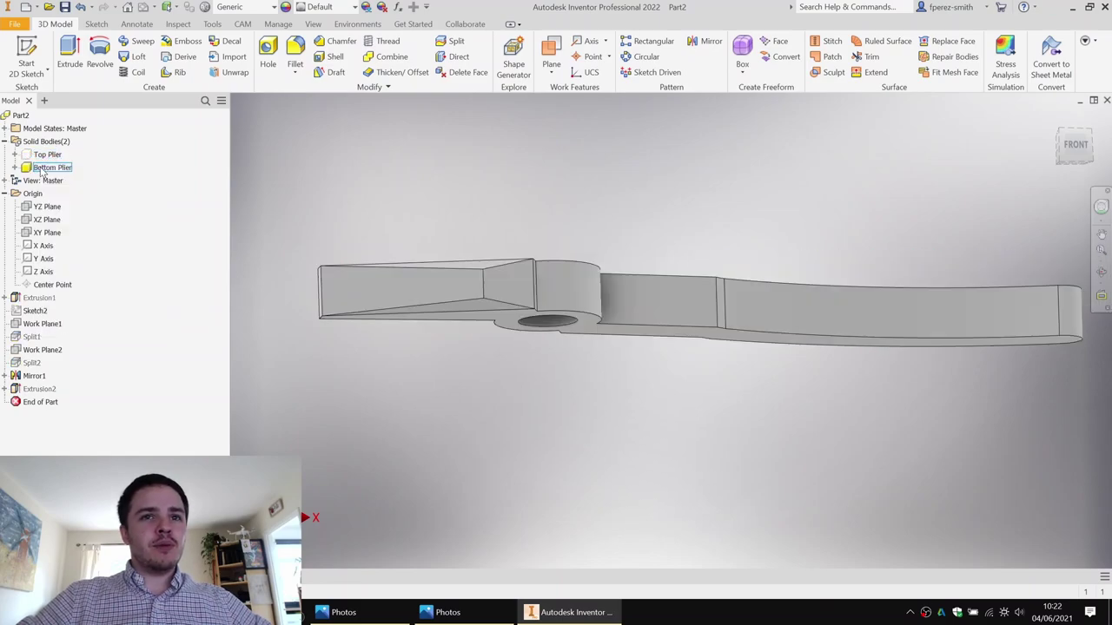
Step: Sketch a circle on the Bottom Plier's upper face, centred on the pivot hole and matching the projected outer arc of the pivot boss
middle_click_drag(513, 201, 501, 229, "shift")
left_click(46, 75)
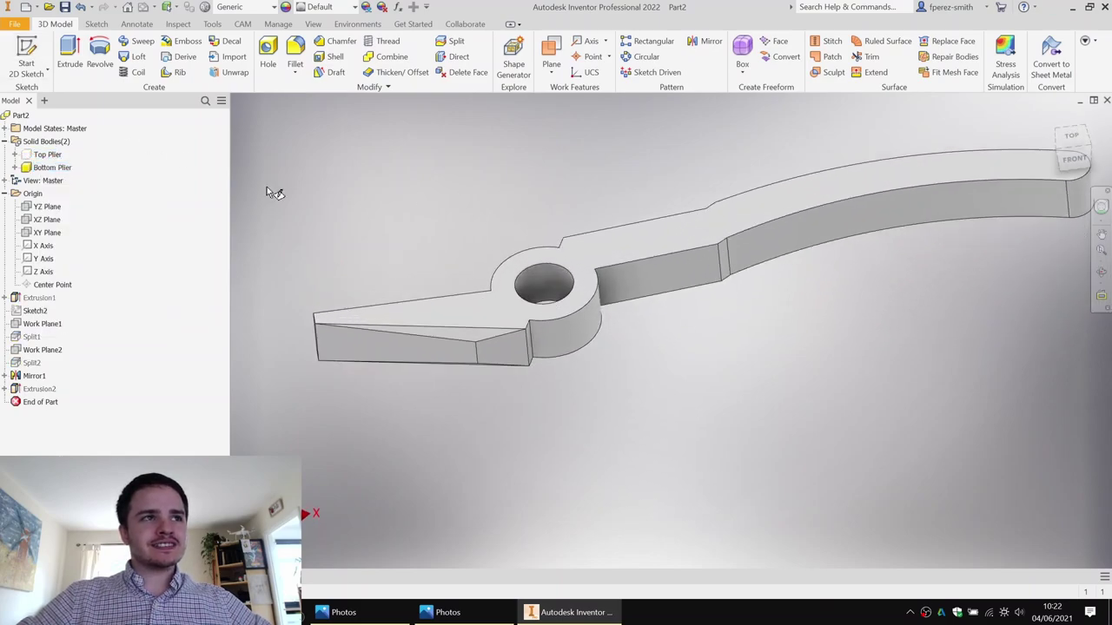
left_click(522, 259)
left_click(263, 61)
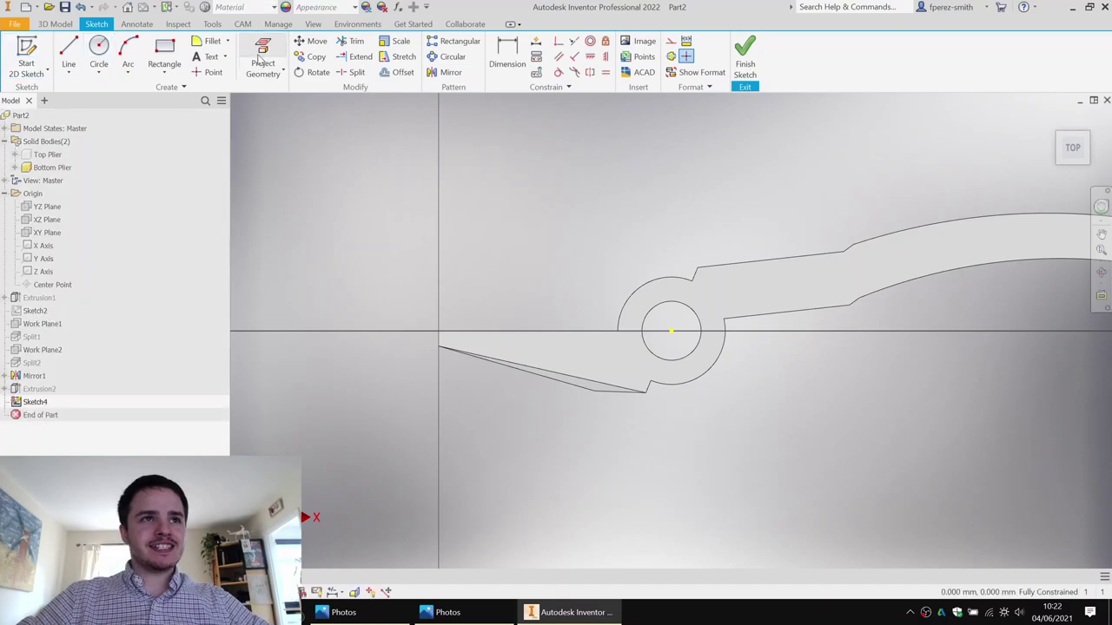
left_click(655, 280)
key("c")
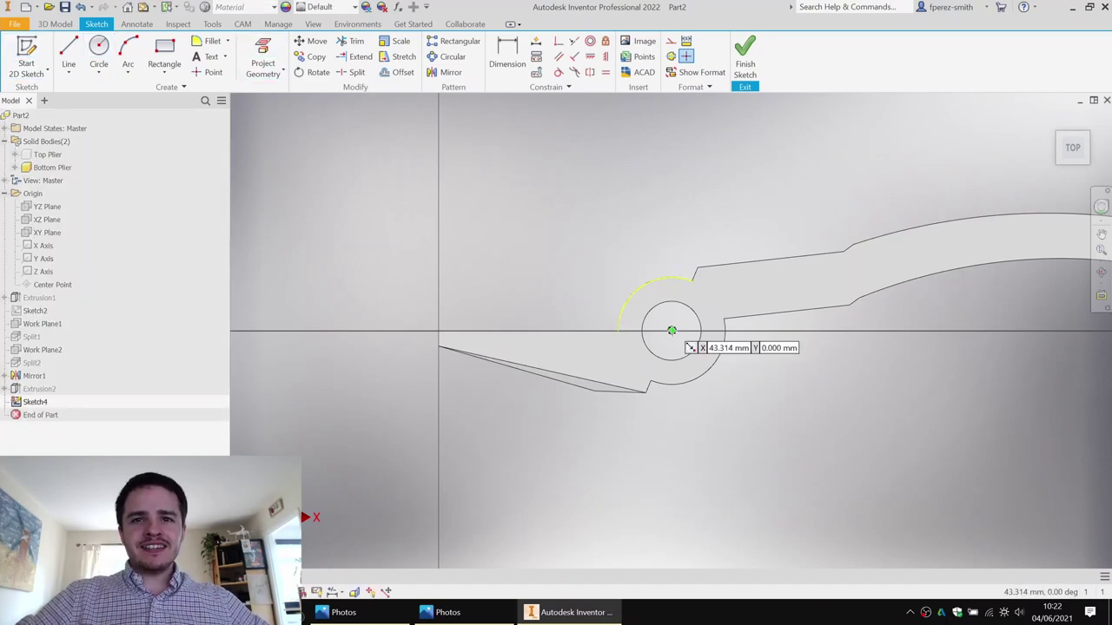
left_click(671, 331)
left_click(709, 293)
left_click(744, 65)
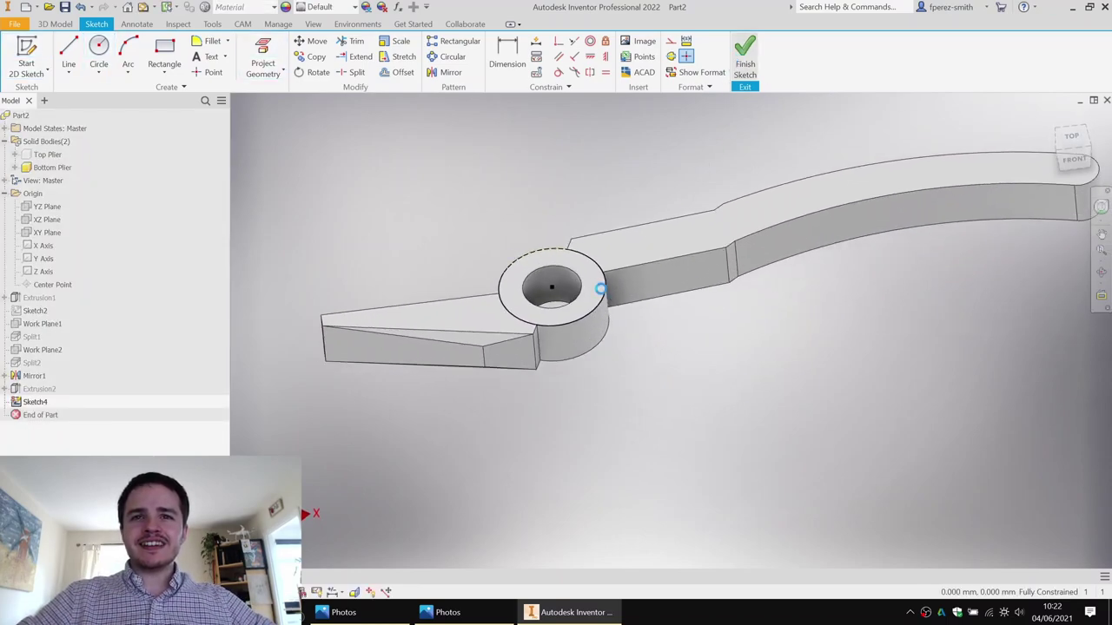
Step: Extrude the pivot circle as a cut into the Bottom Plier, ending at the XZ Plane
key("e")
middle_click_drag(708, 324, 708, 304, "shift")
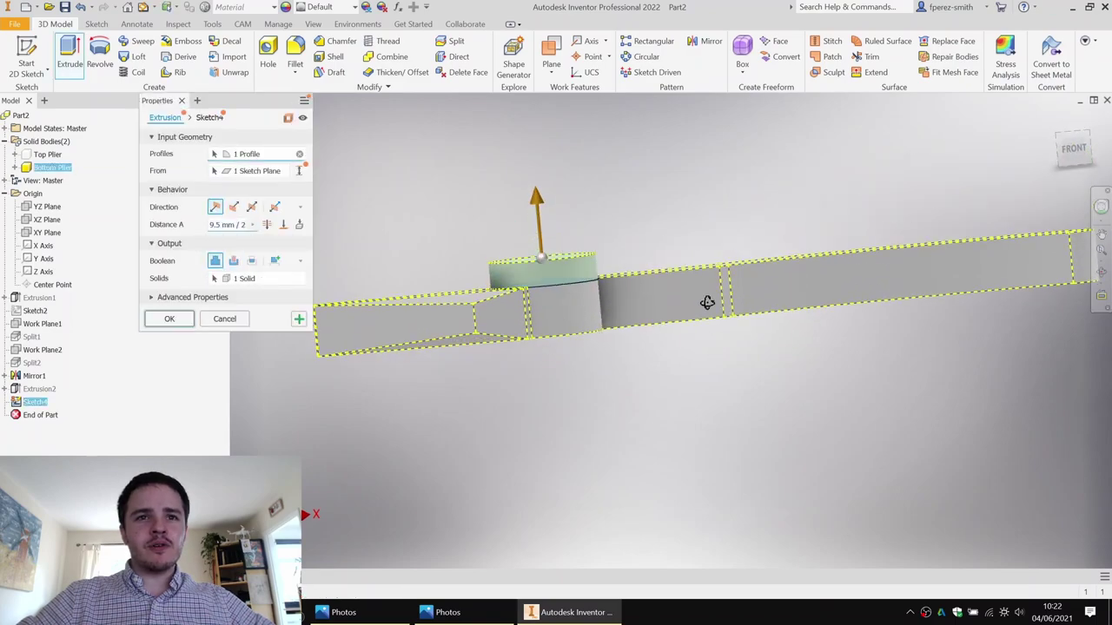
left_click(284, 226)
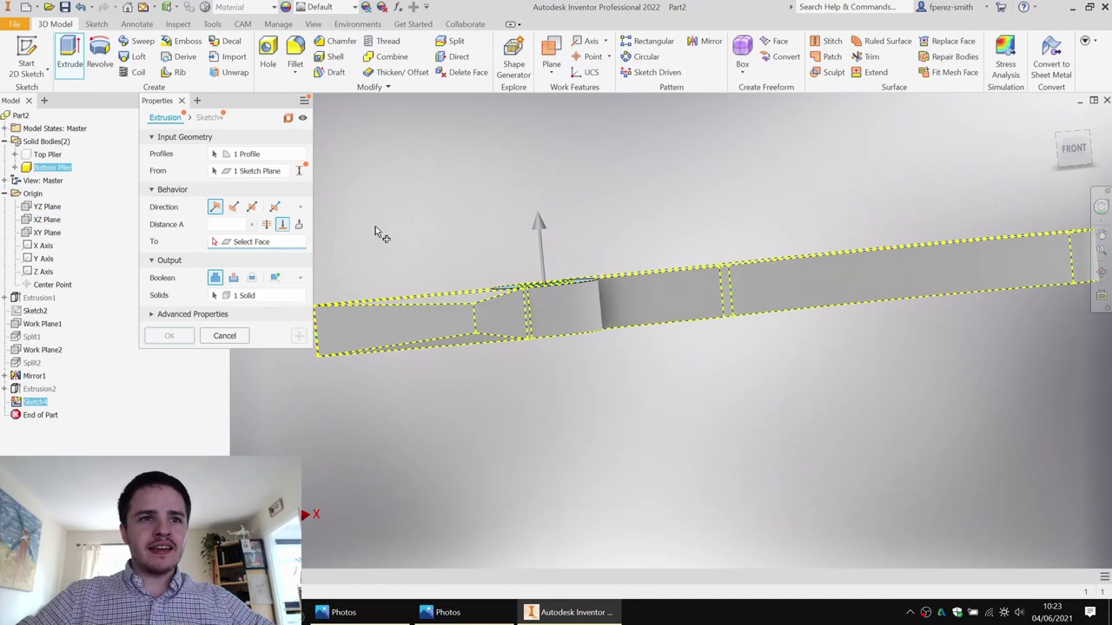
middle_click_drag(456, 216, 475, 257, "shift")
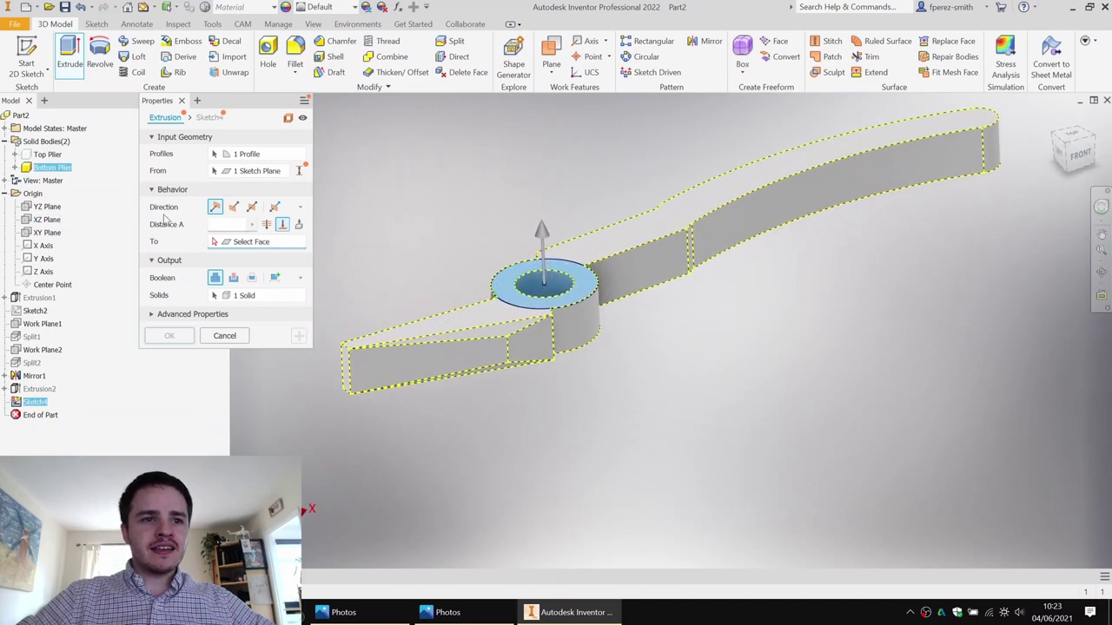
left_click(46, 220)
left_click(170, 335)
mouse_move(612, 333)
middle_mouse_down("shift")
mouse_move(665, 293)
mouse_move(623, 308)
mouse_move(613, 324)
middle_mouse_up("shift")
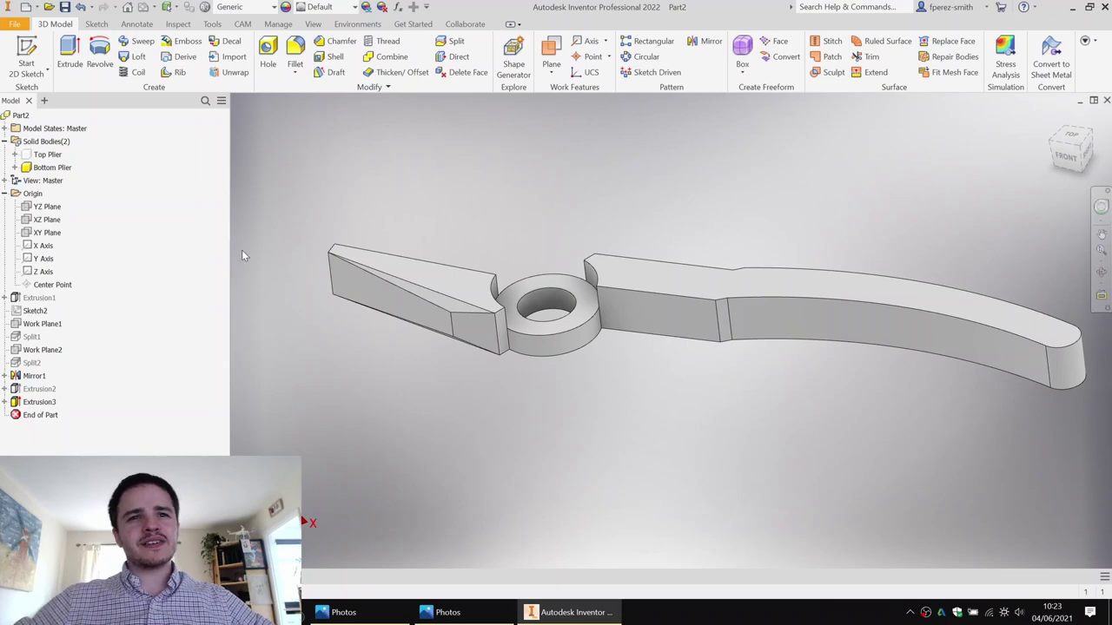
Step: Show the Top Plier body again and inspect how both halves interlock at the pivot
right_click(38, 155)
key("v")
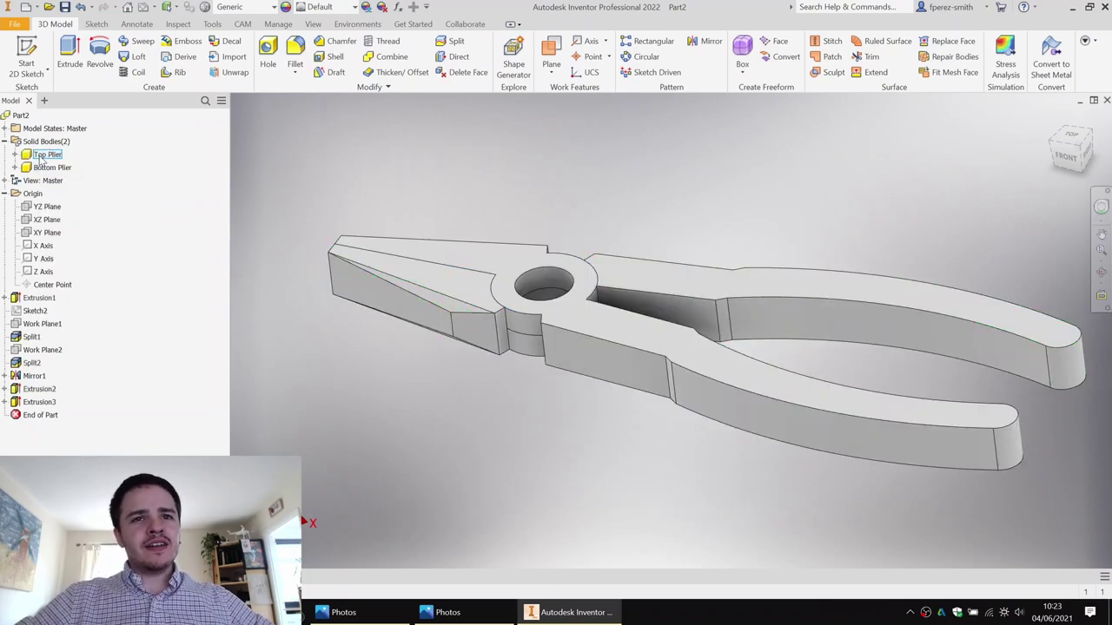
middle_click_drag(612, 203, 612, 226, "shift")
scroll(621, 308, "up", 5)
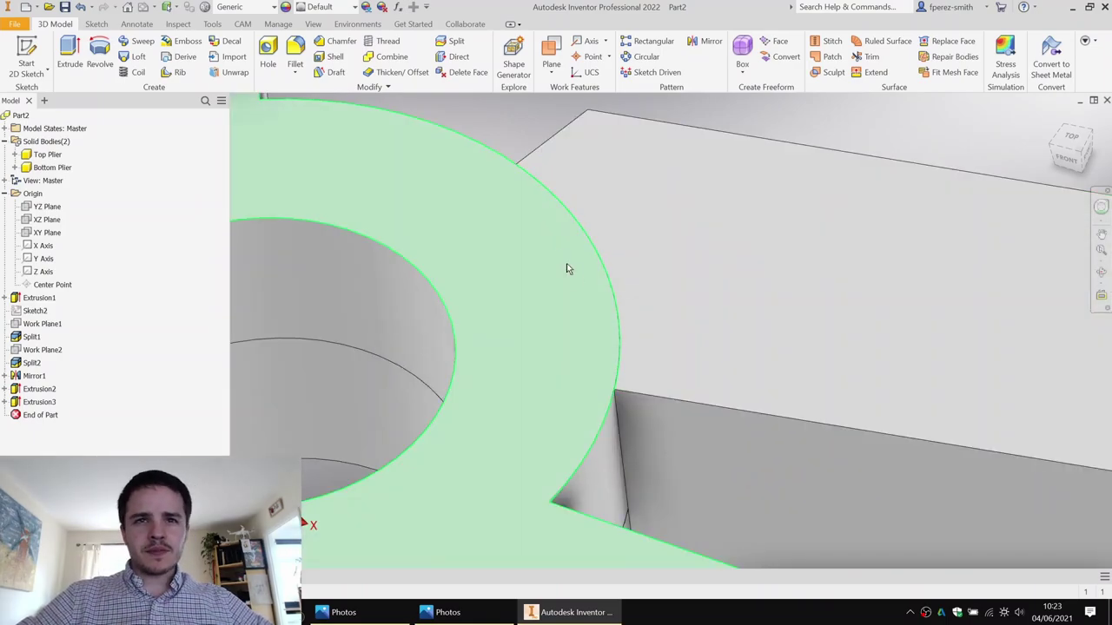
scroll(641, 315, "down", 5)
mouse_move(647, 304)
middle_mouse_down("shift")
mouse_move(697, 266)
mouse_move(683, 311)
mouse_move(667, 314)
middle_mouse_up("shift")
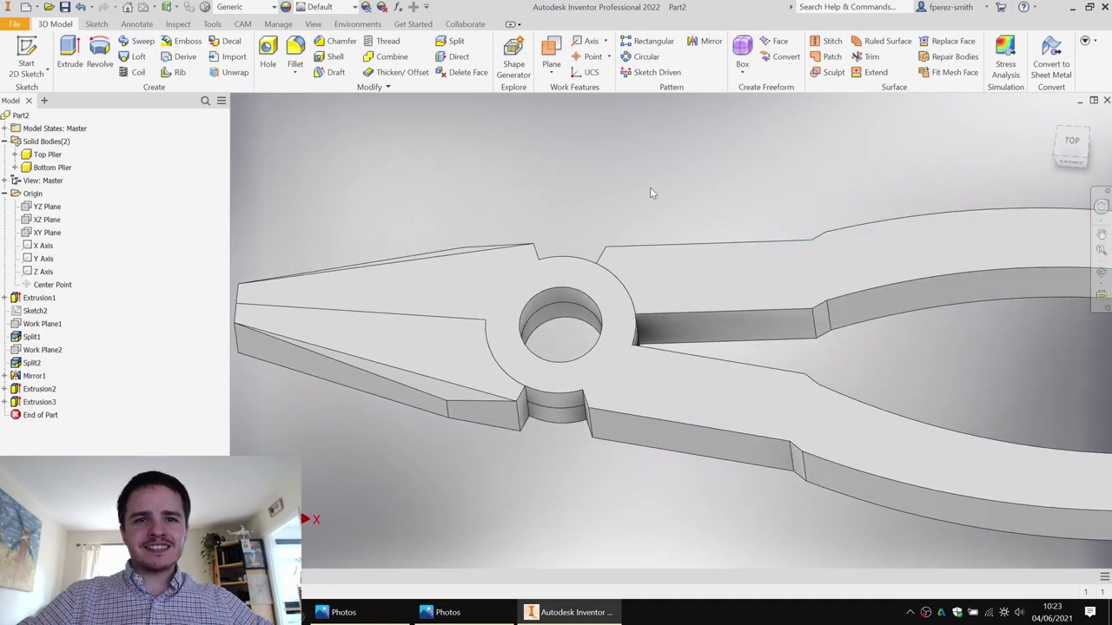
Step: On the Top Plier's upper pivot face, project the hole edge and sketch a concentric circle of 8.25 mm diameter
left_click(26, 54)
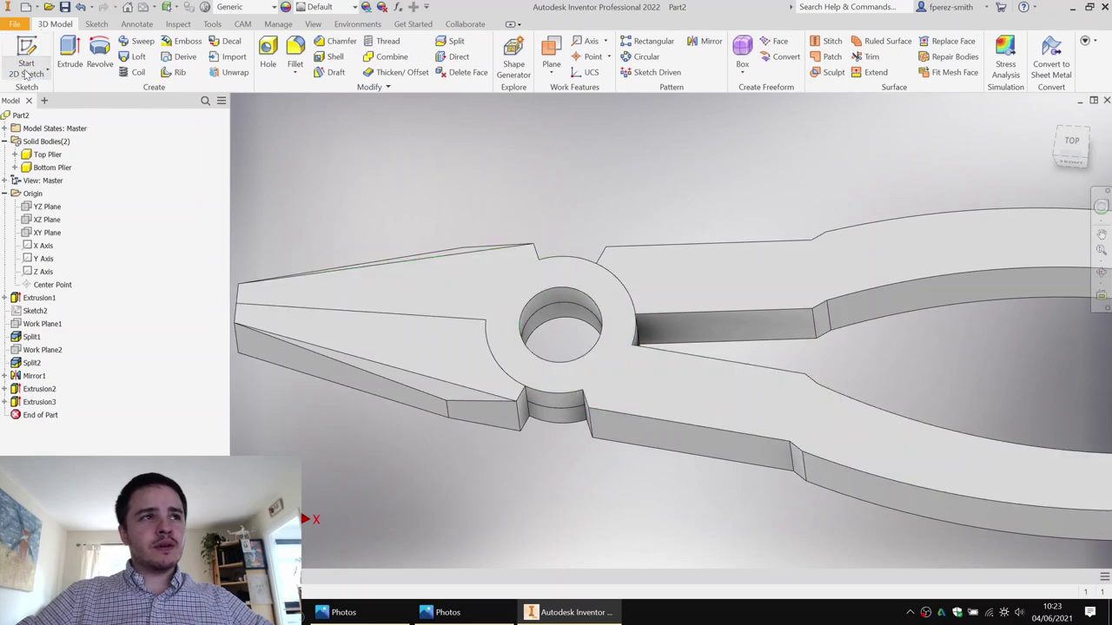
left_click(578, 283)
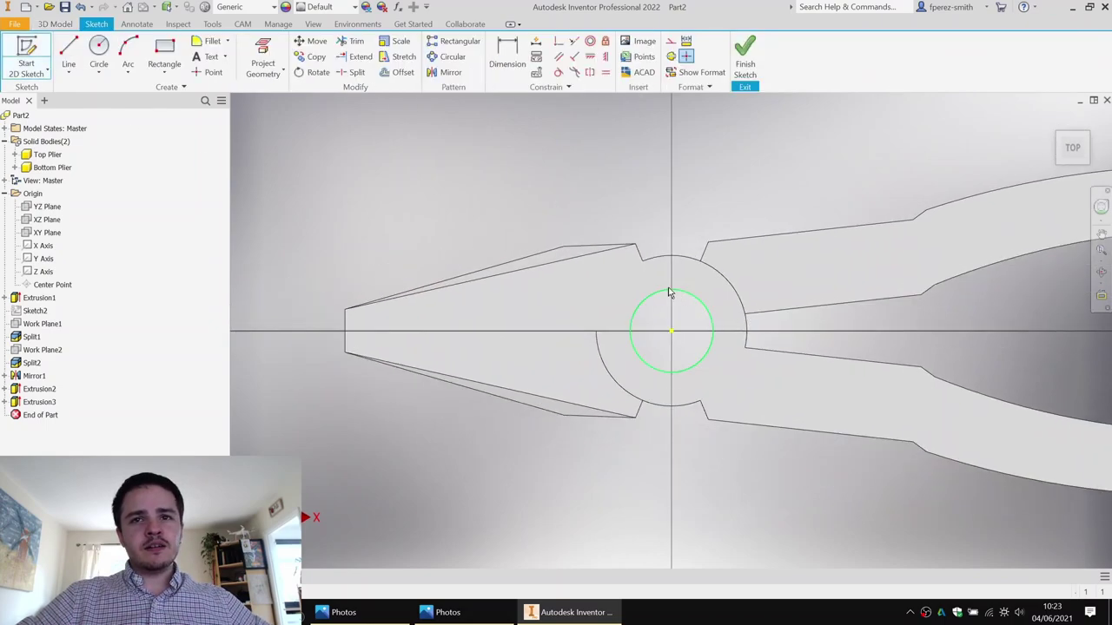
left_click(684, 333)
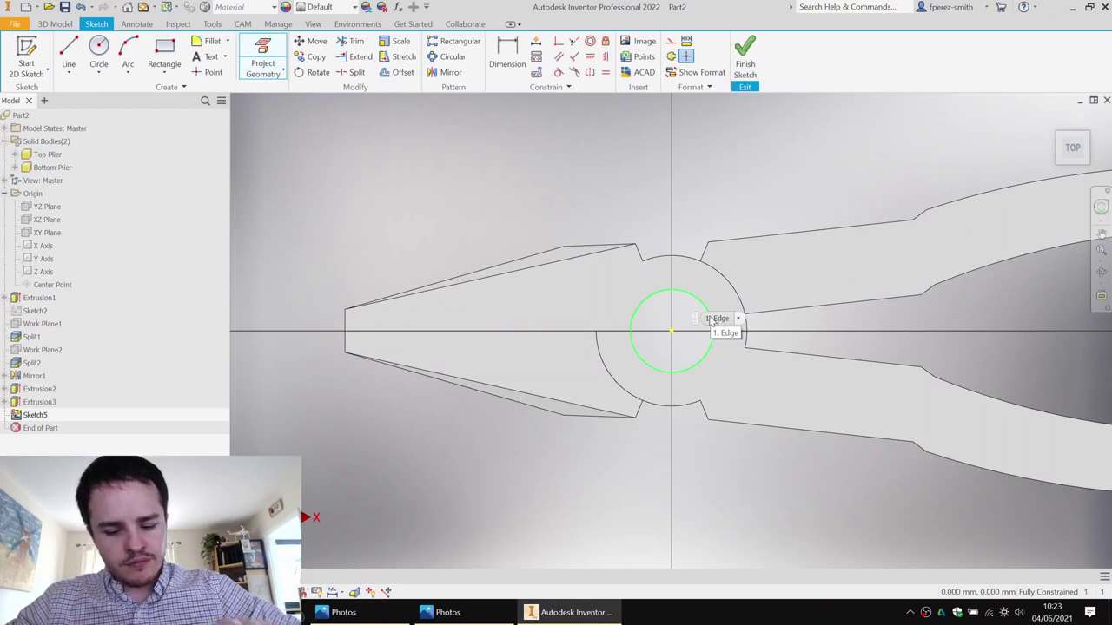
left_click(712, 321)
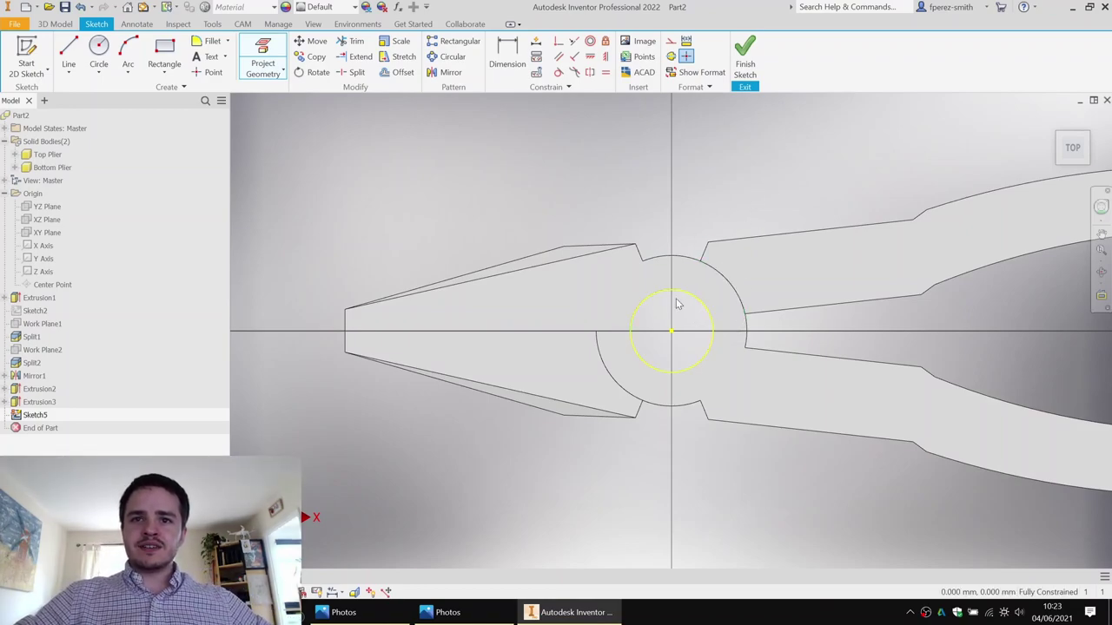
key("l")
left_click(672, 331)
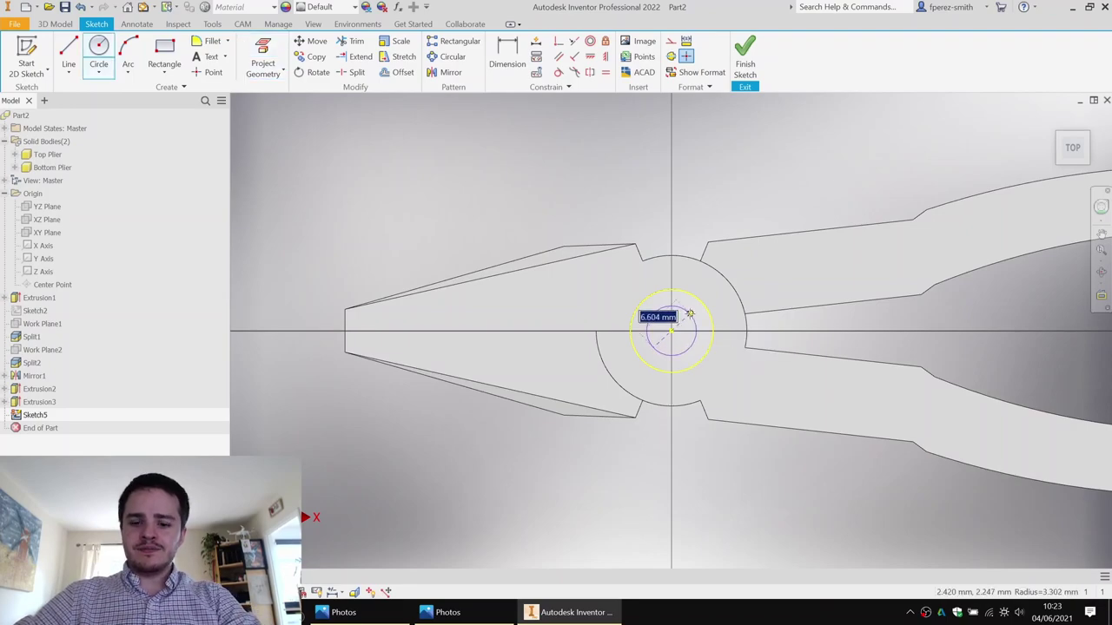
key("Return")
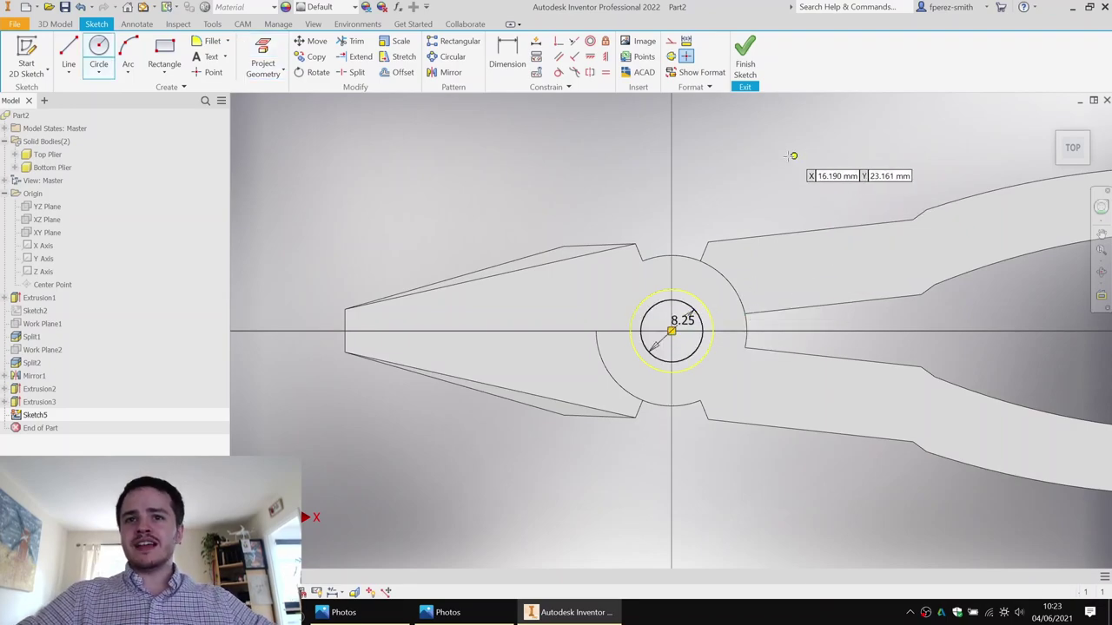
left_click(746, 54)
Step: Extrude the ring between the hole edge and the 8.25 mm circle to the XZ Plane, joining it to the Top Plier
scroll(571, 285, "up", 3)
key("e")
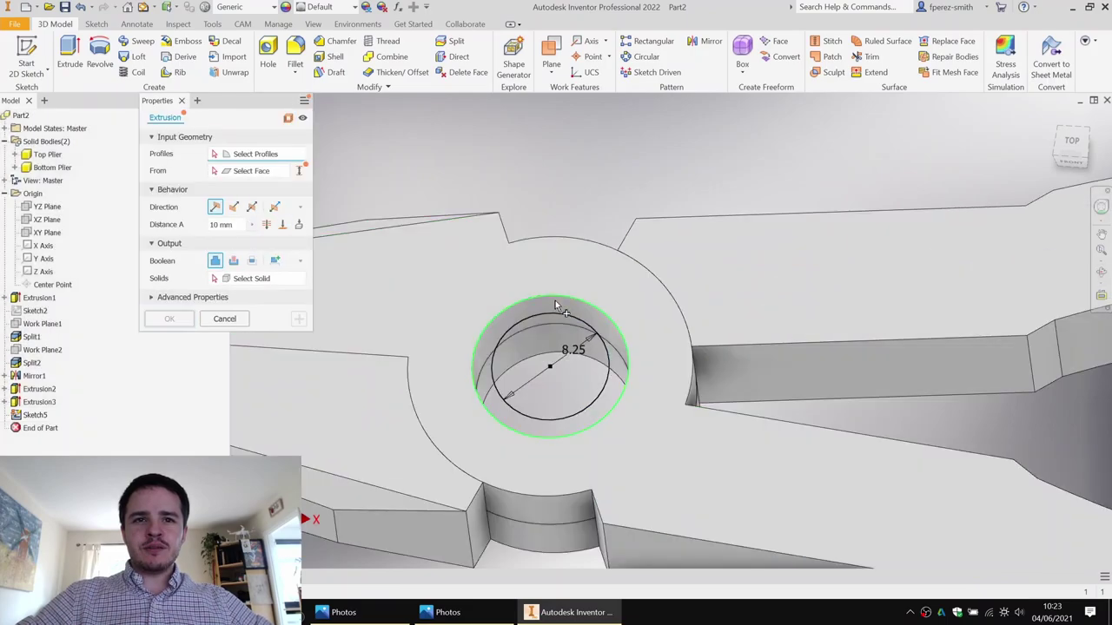
left_click(552, 307)
middle_click_drag(720, 330, 663, 255, "shift")
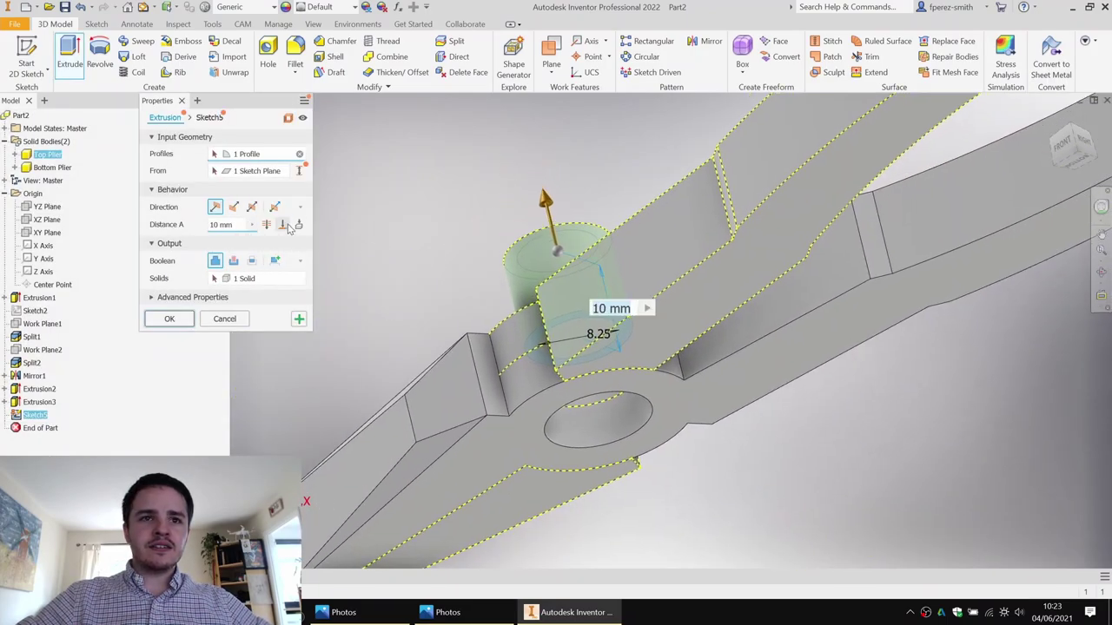
left_click(282, 224)
middle_click_drag(695, 330, 630, 359, "shift")
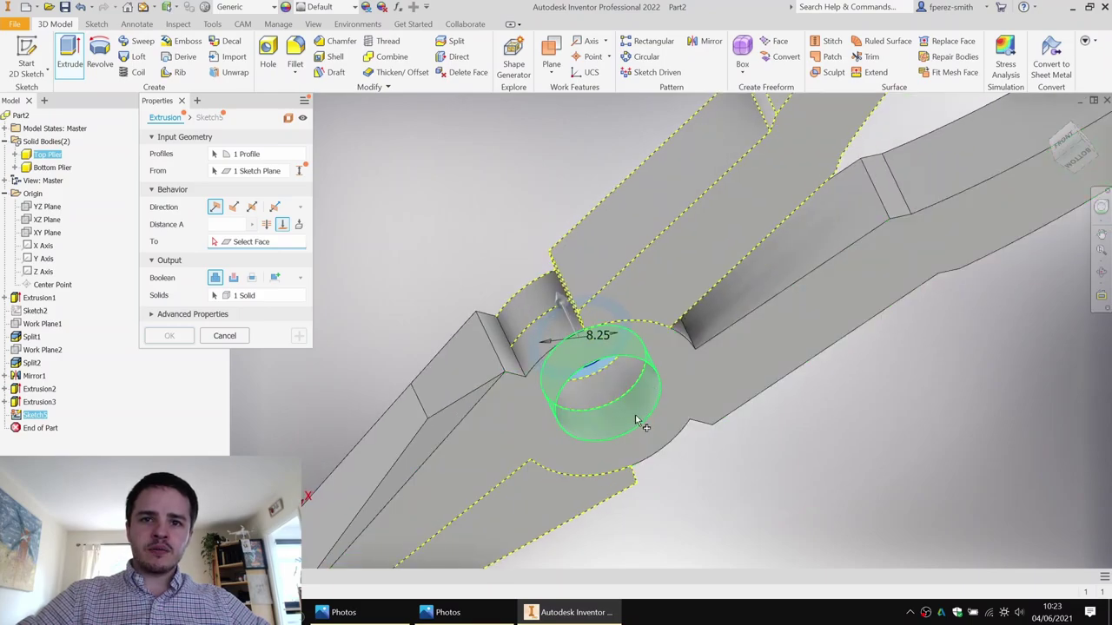
left_click(48, 224)
middle_click_drag(627, 234, 682, 348, "shift")
key("Return")
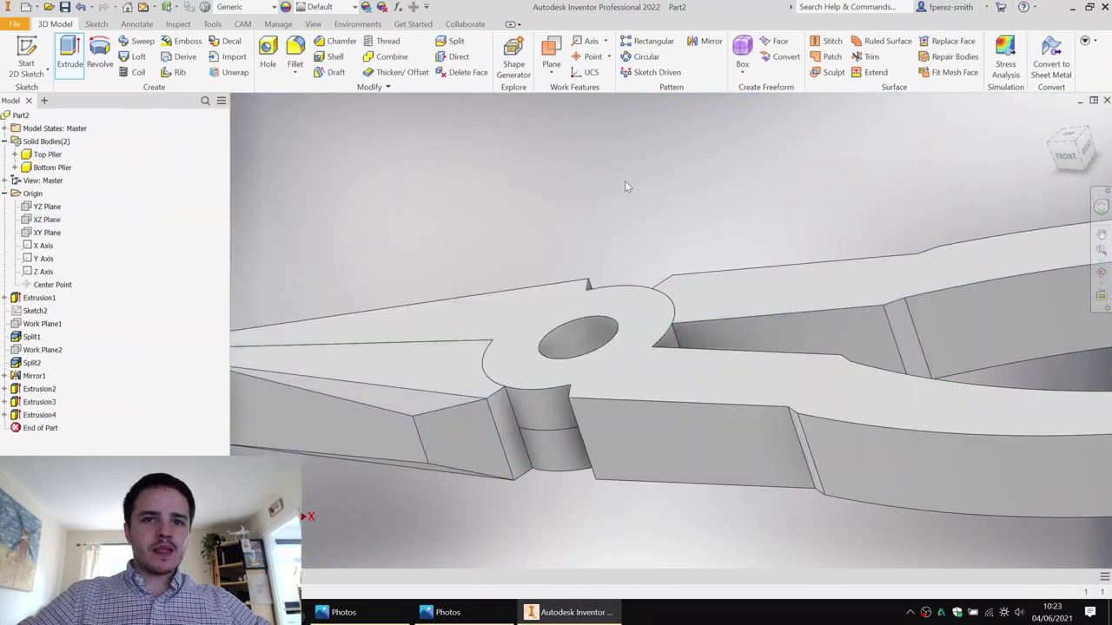
Step: Examine the pivot's interlocking halves and stepped hole in a half section view through the XY Plane
middle_click_drag(625, 186, 662, 252, "shift")
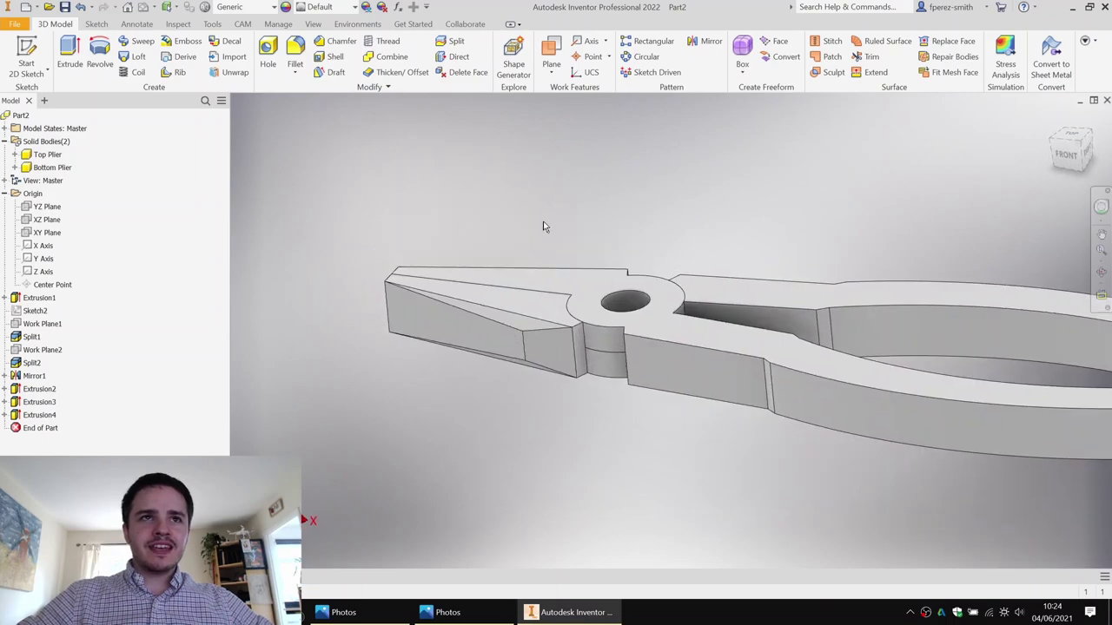
left_click(313, 24)
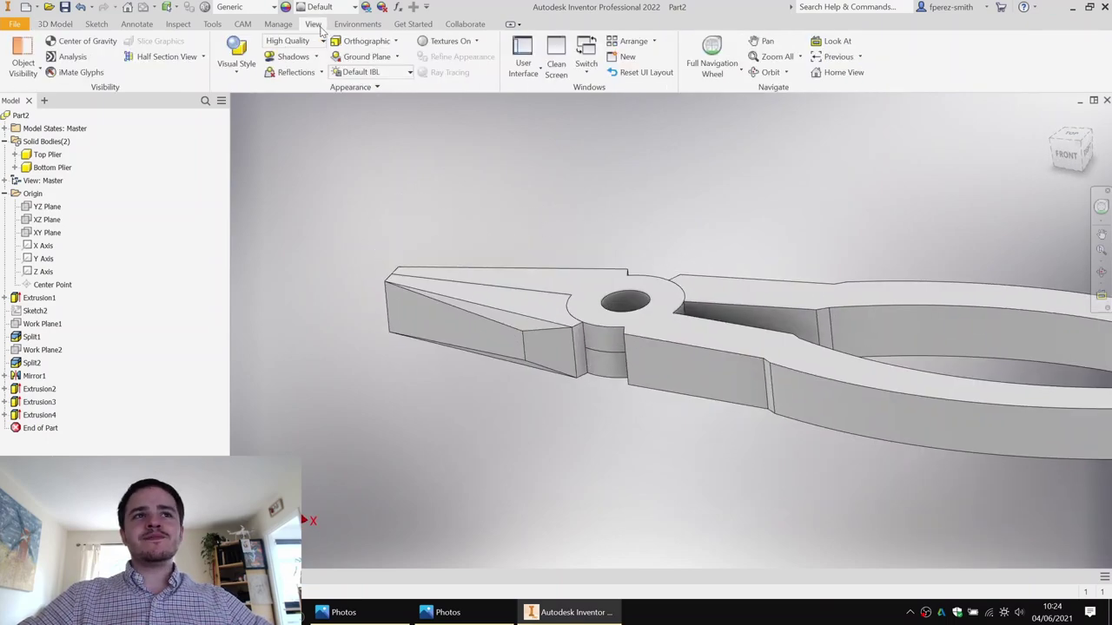
left_click(181, 59)
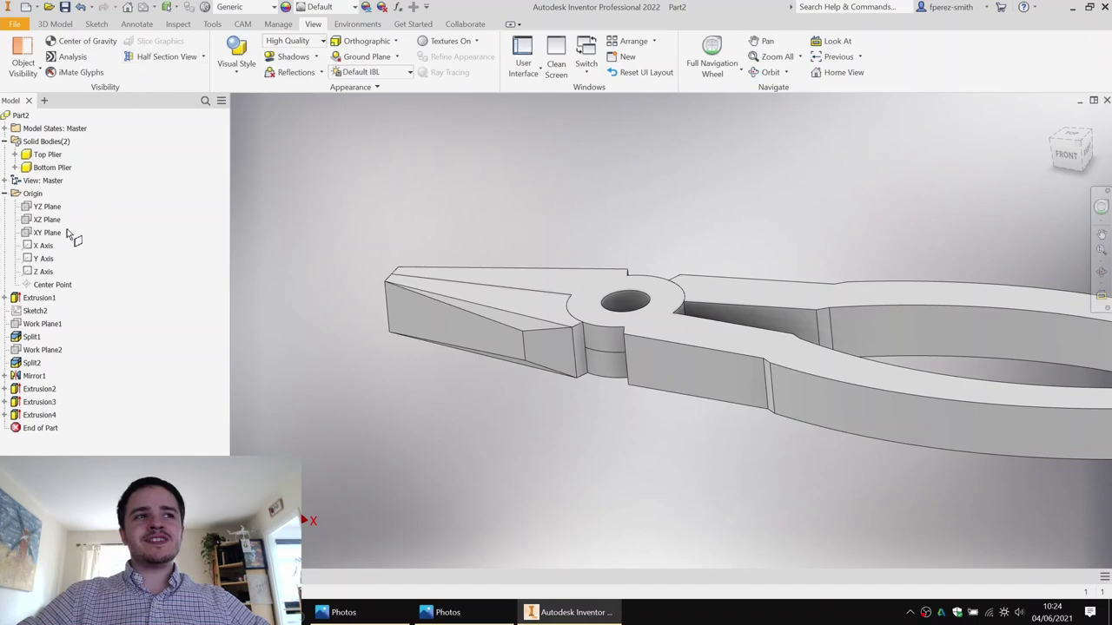
left_click(48, 233)
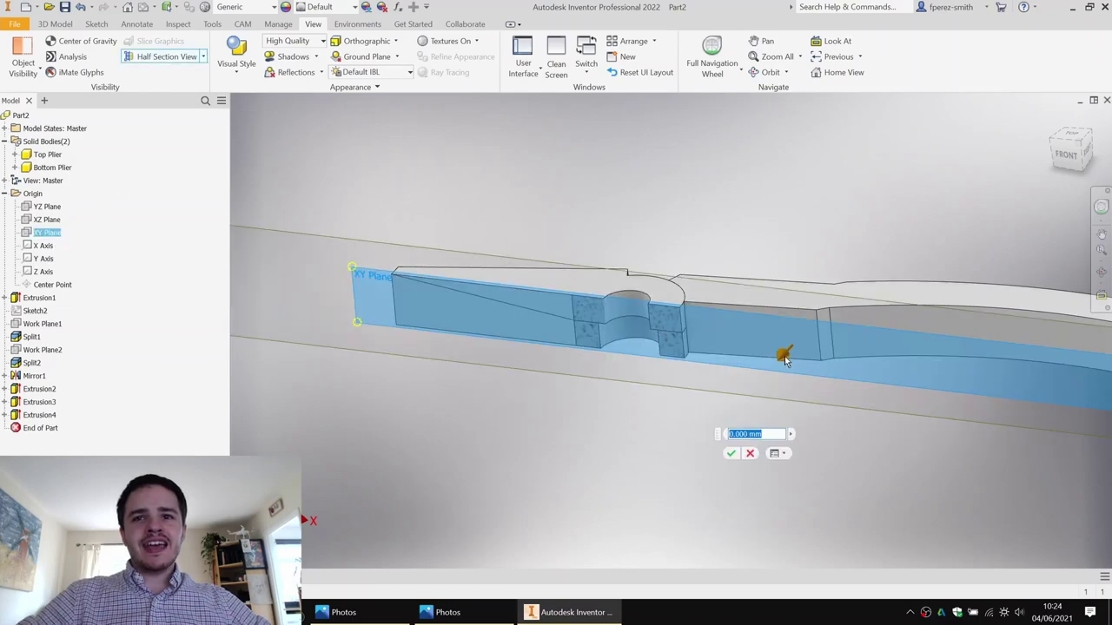
mouse_move(785, 358)
left_mouse_down()
mouse_move(771, 368)
mouse_move(776, 356)
left_mouse_up()
key("Return")
middle_click_drag(757, 349, 763, 324, "shift")
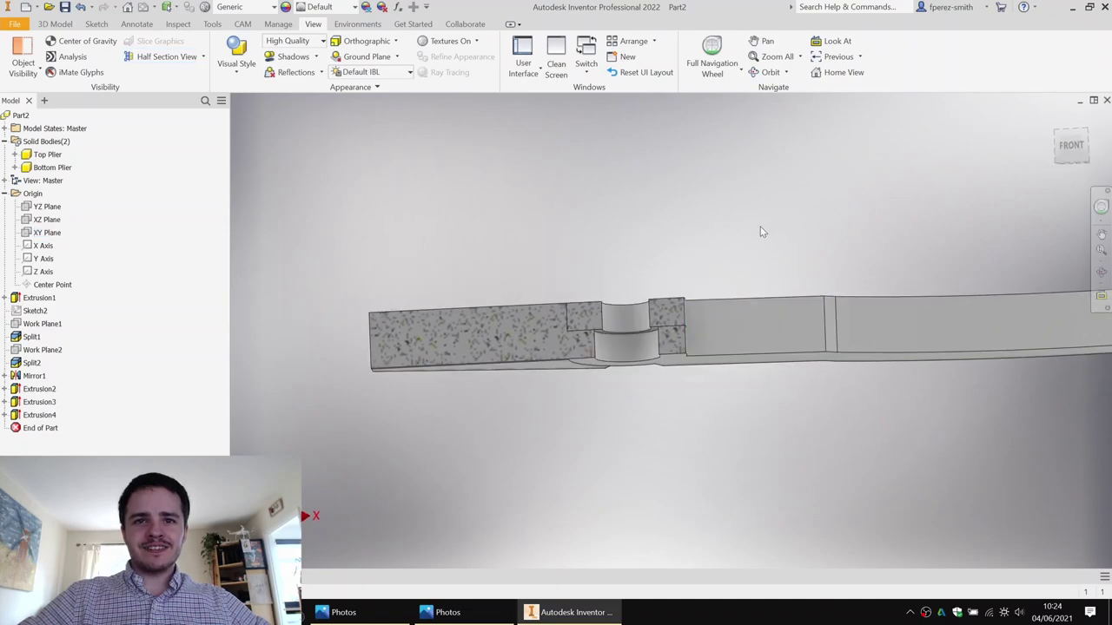
middle_click_drag(760, 231, 614, 296, "shift")
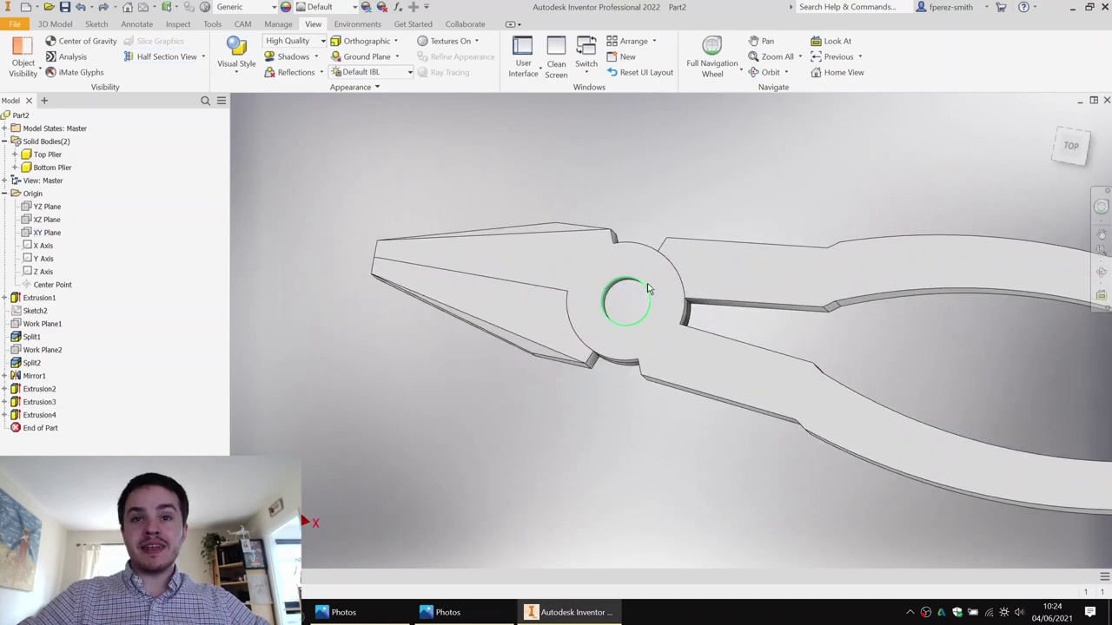
scroll(680, 187, "up", 4)
scroll(665, 191, "down", 5)
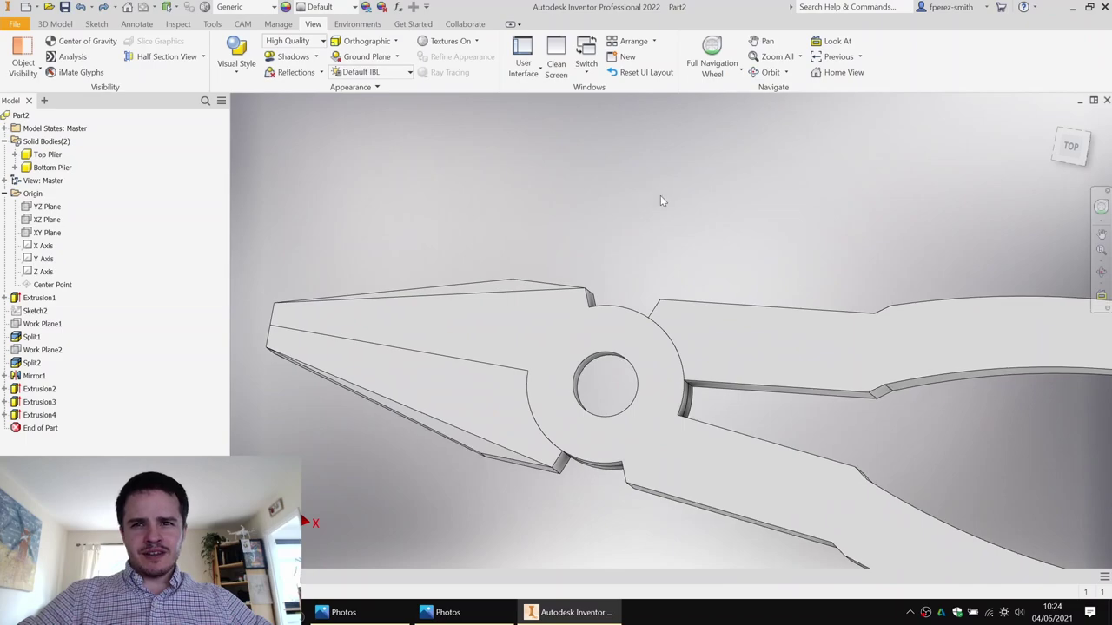
middle_click_drag(653, 220, 718, 220, "shift")
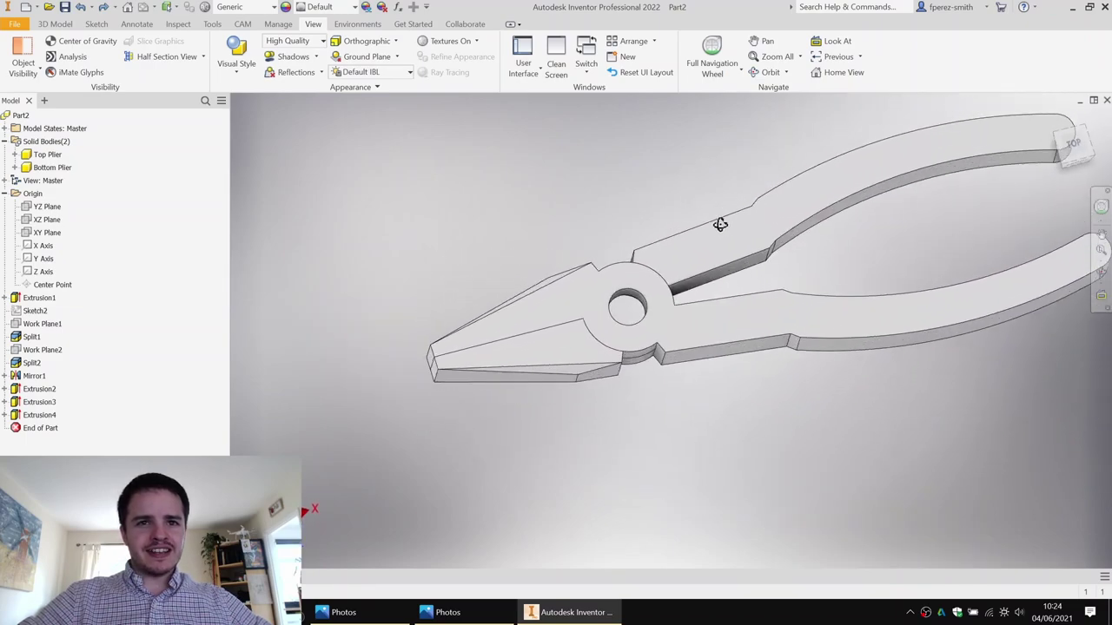
left_click(1081, 148)
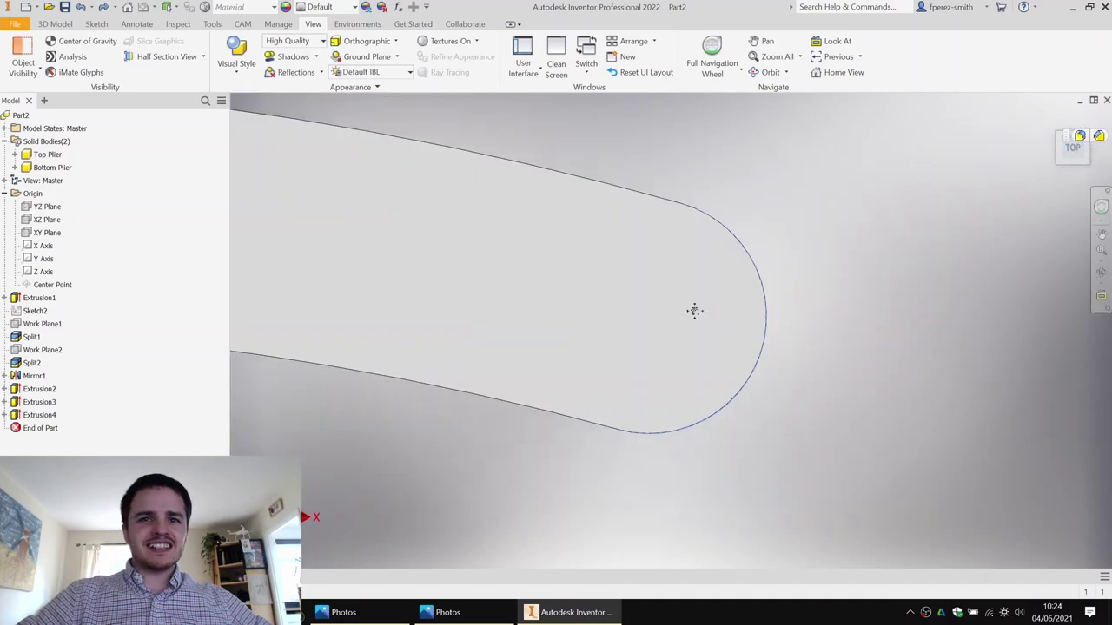
middle_click(694, 311)
middle_click(697, 309)
middle_click_drag(751, 285, 919, 252)
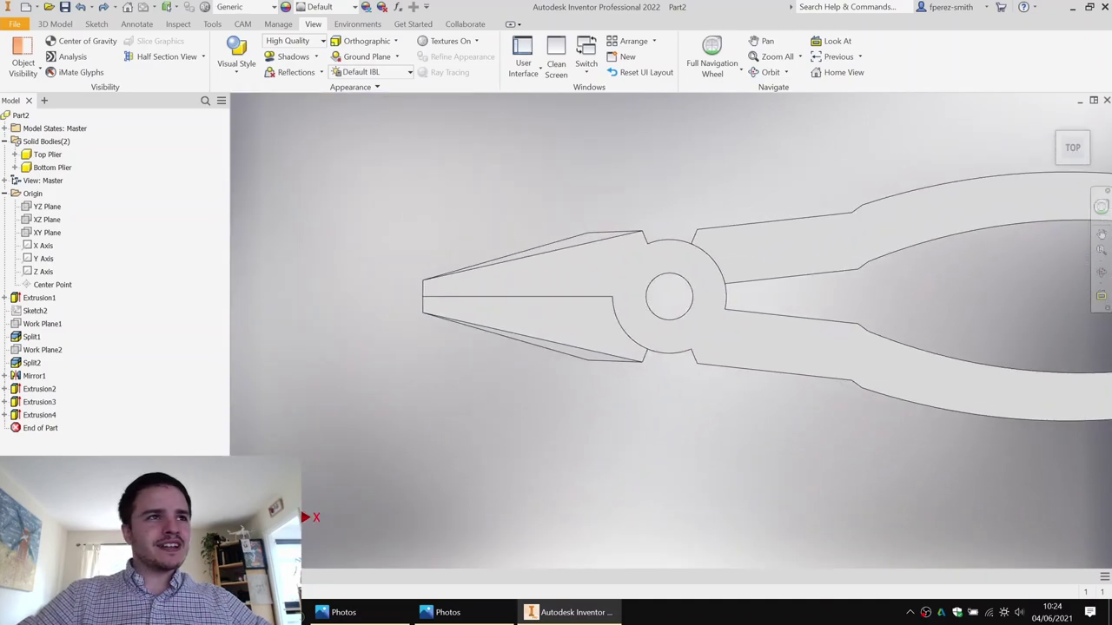
left_click(55, 24)
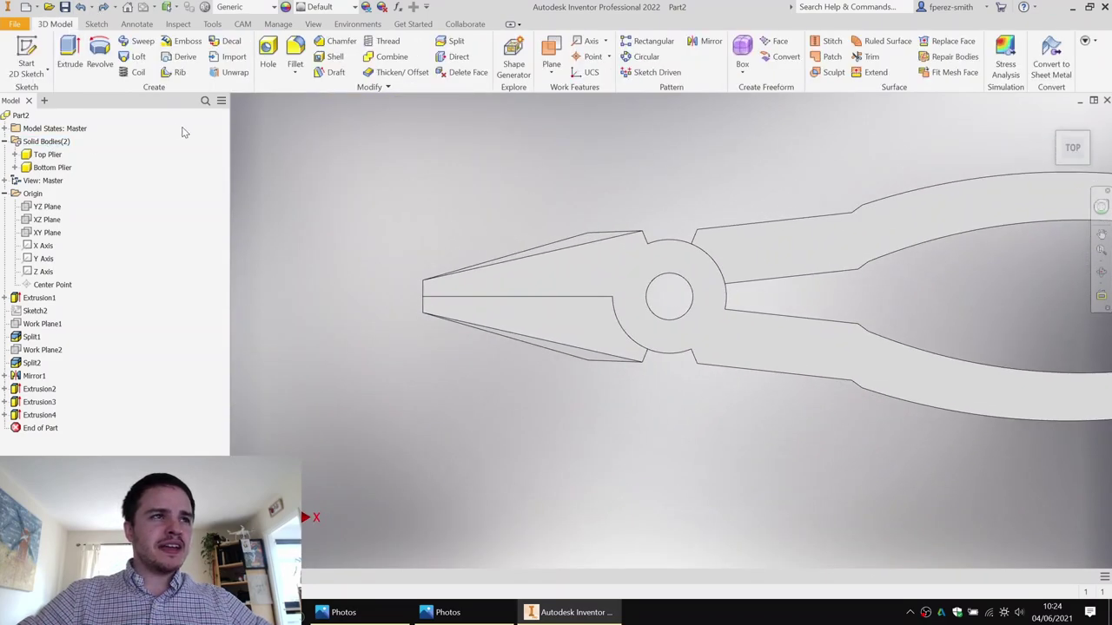
left_click(26, 57)
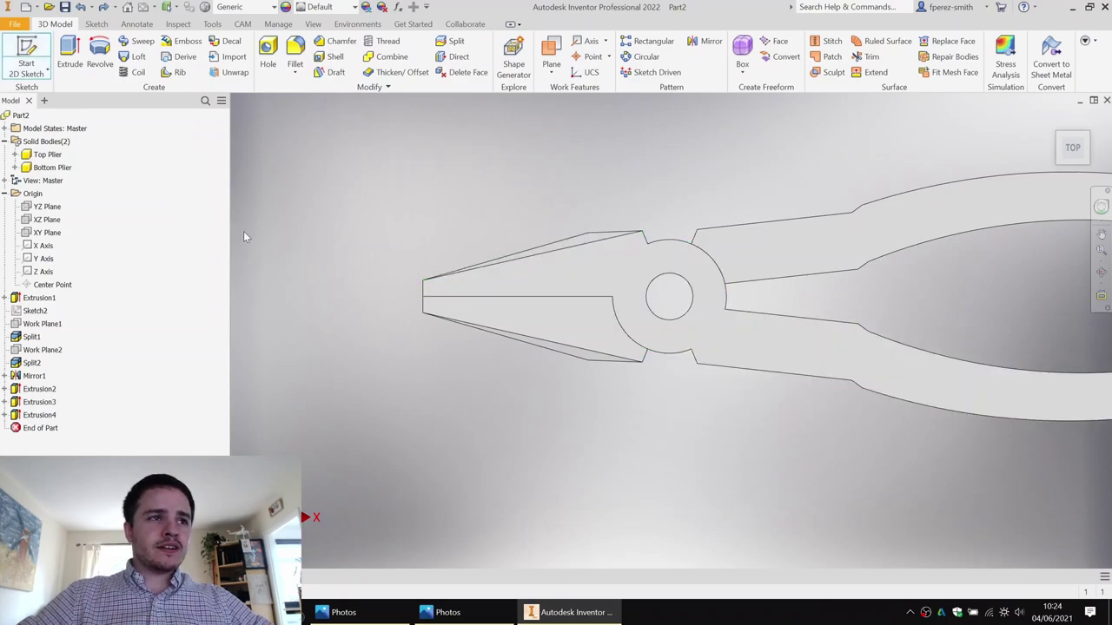
key("Escape")
left_click(39, 166)
key("alt+v")
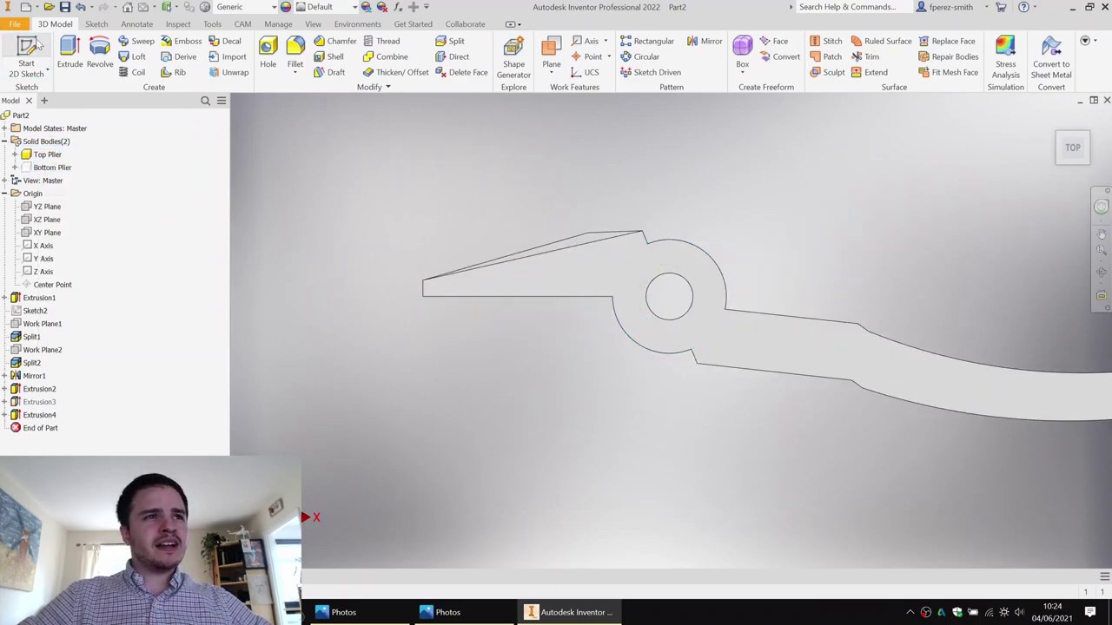
left_click(34, 48)
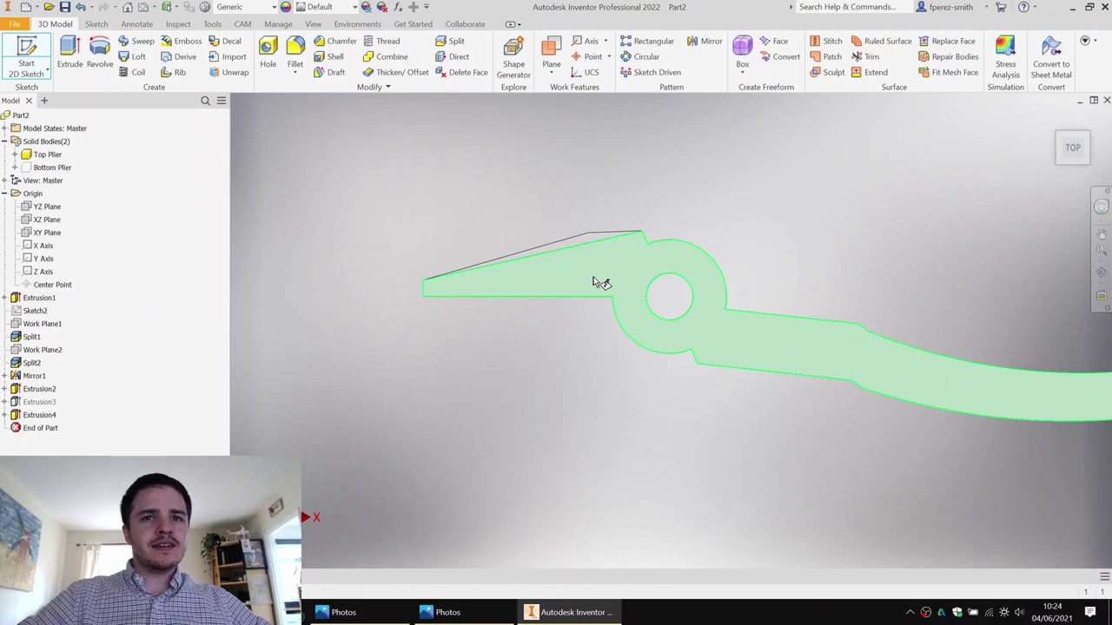
left_click(601, 280)
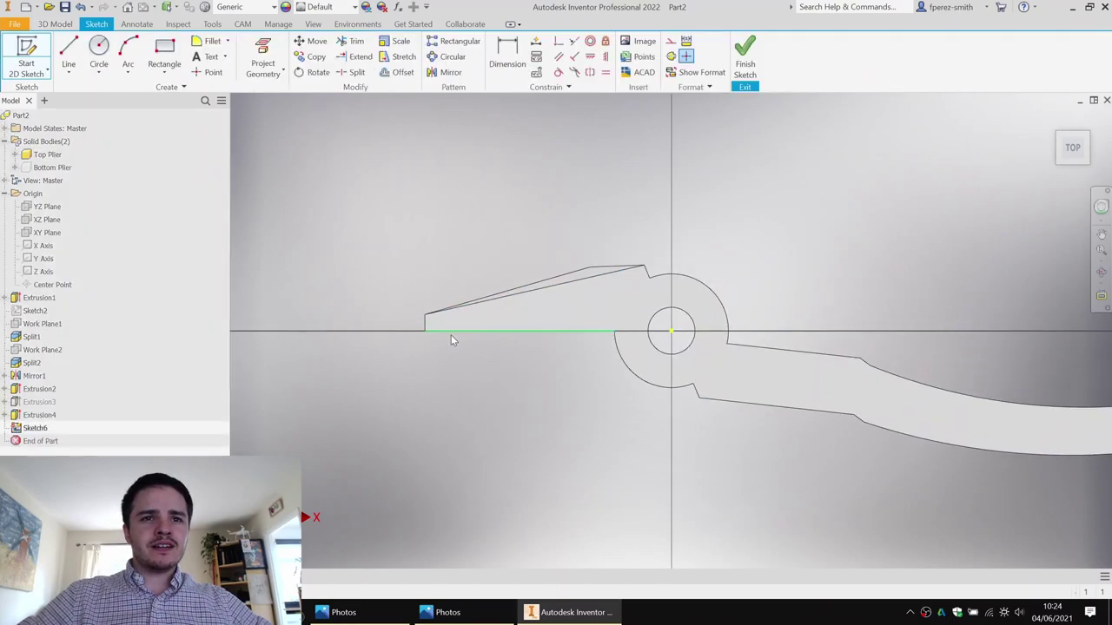
scroll(451, 334, "up", 3)
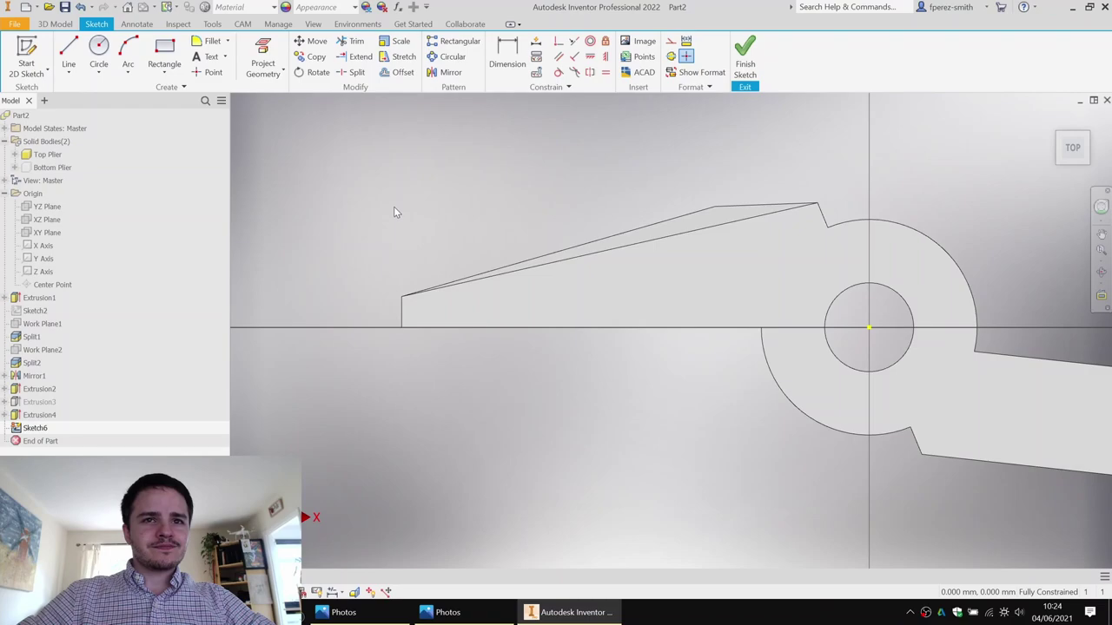
key("ctrl+z")
key("ctrl+z")
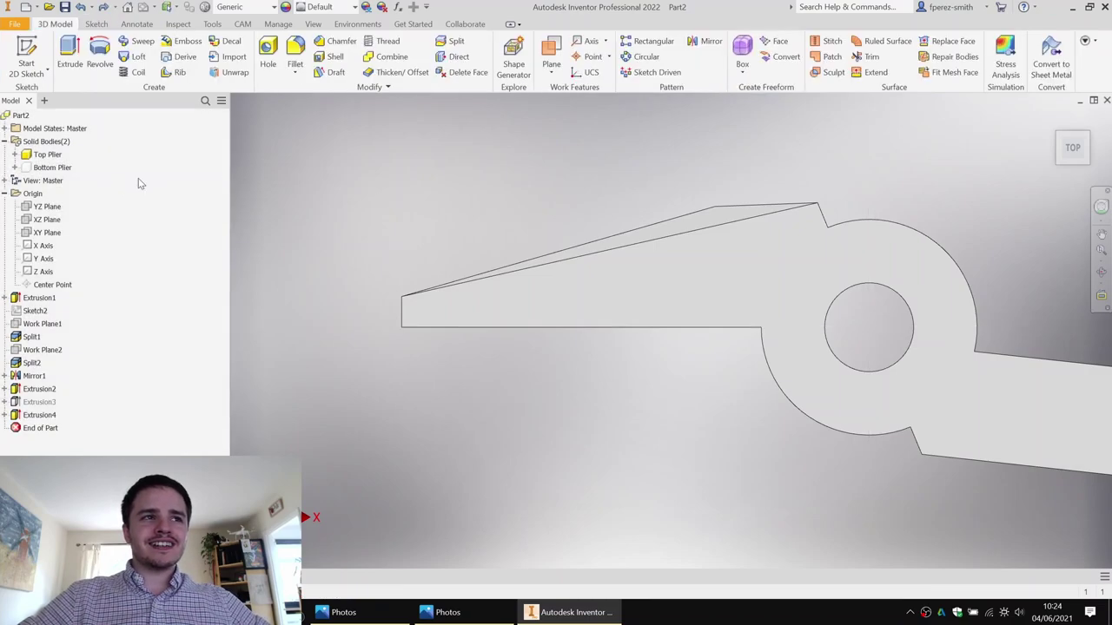
Step: Start a sketch on the jaw's upper face and draw a 1.5 mm line from the tip along the parting line
left_click(37, 53)
left_click(545, 311)
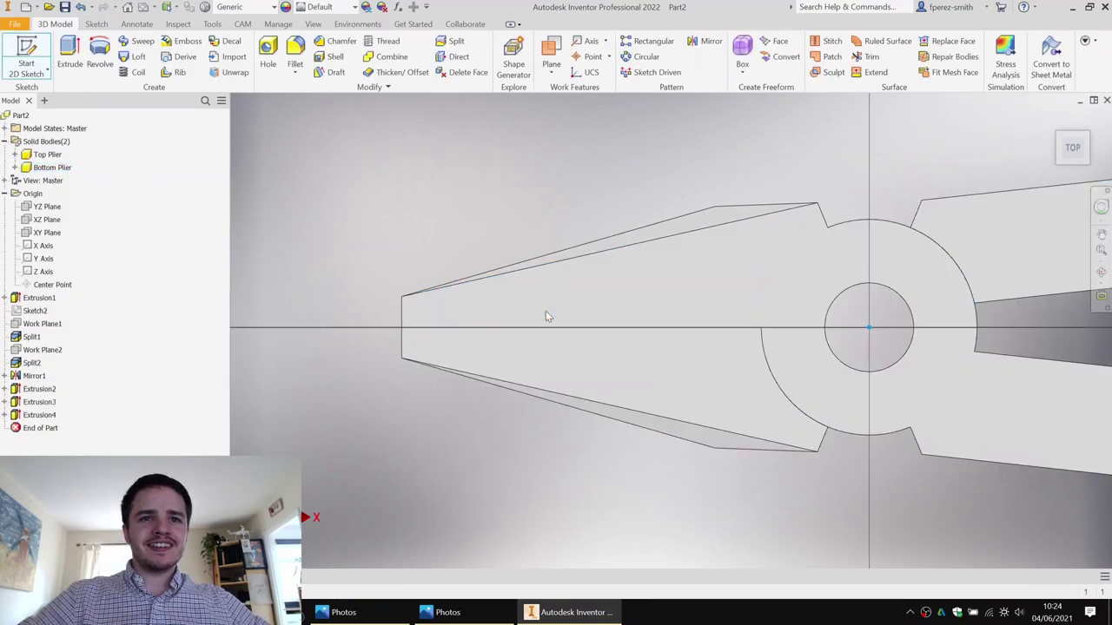
middle_click_drag(375, 250, 709, 245)
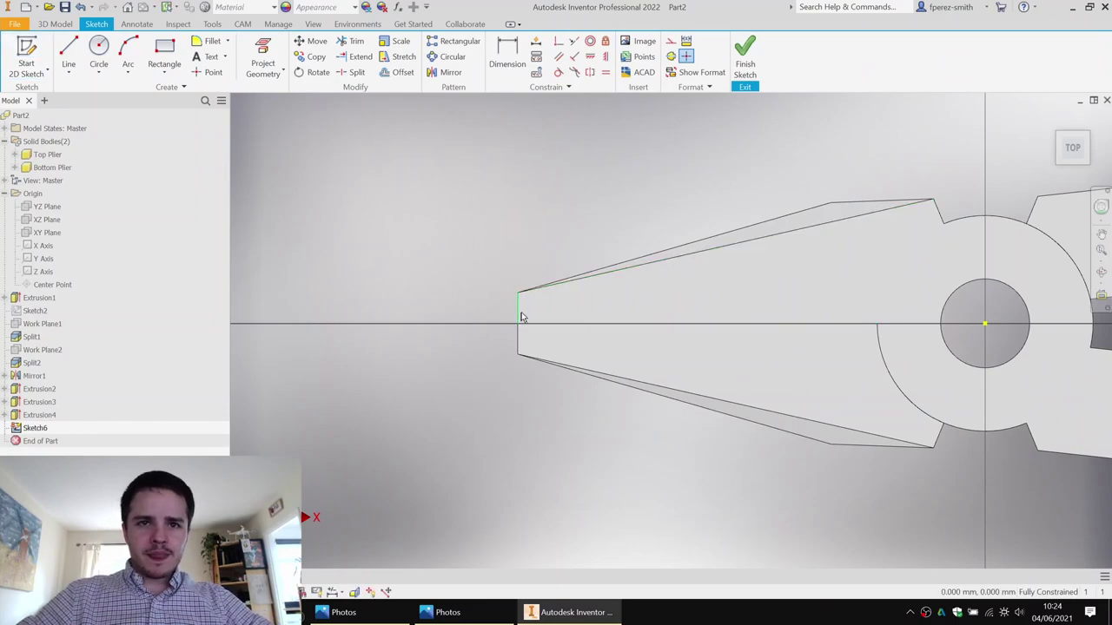
left_click(70, 48)
left_click(517, 334)
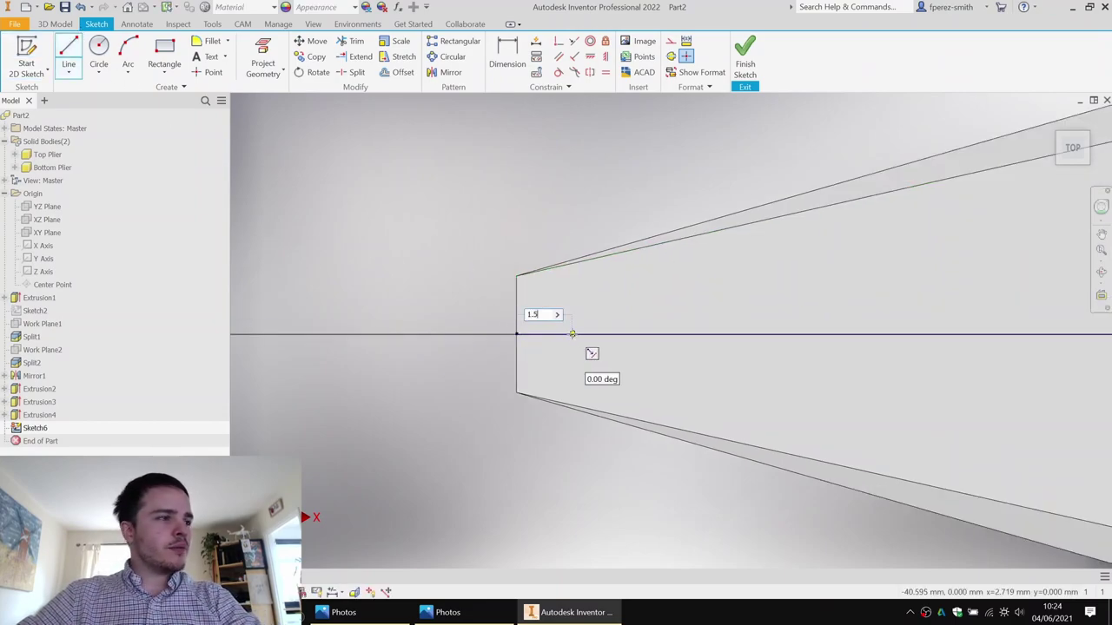
key("Return")
Step: Sketch a triangular tooth about 1.3 mm high from the end of the 1.5 mm line, and make its two sloping sides equal
middle_click_drag(570, 327, 529, 322)
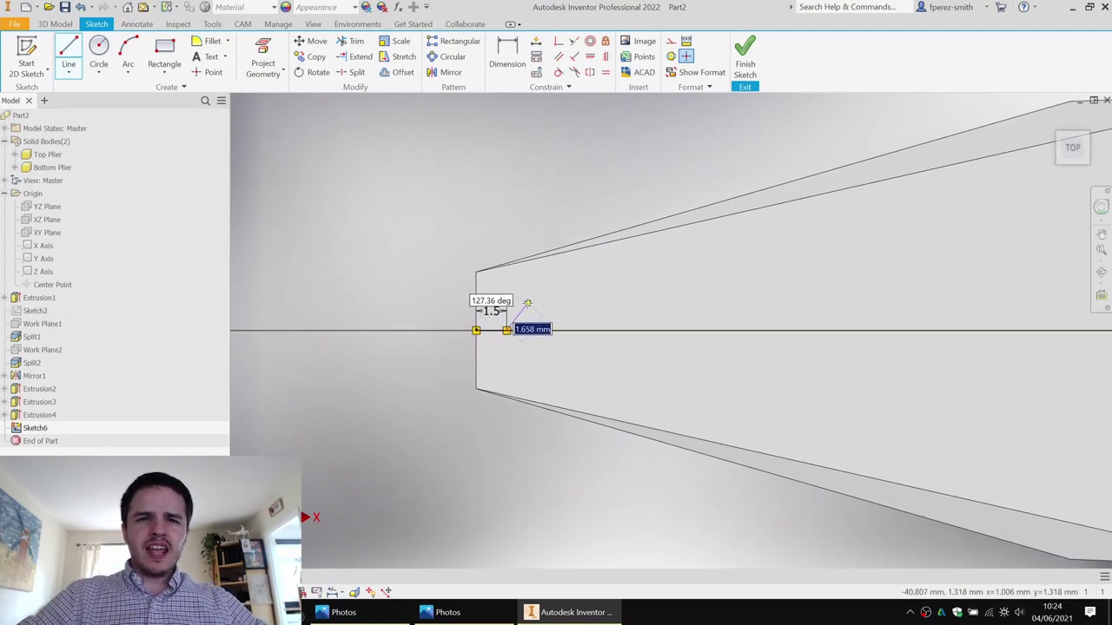
left_click(527, 304)
left_click(543, 330)
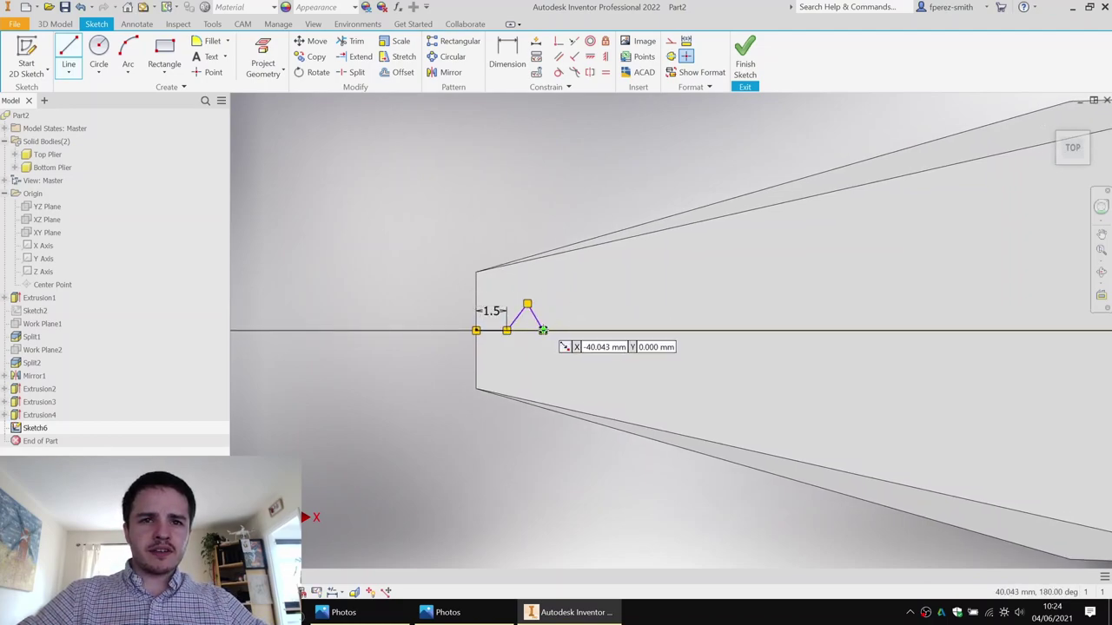
left_click(566, 299)
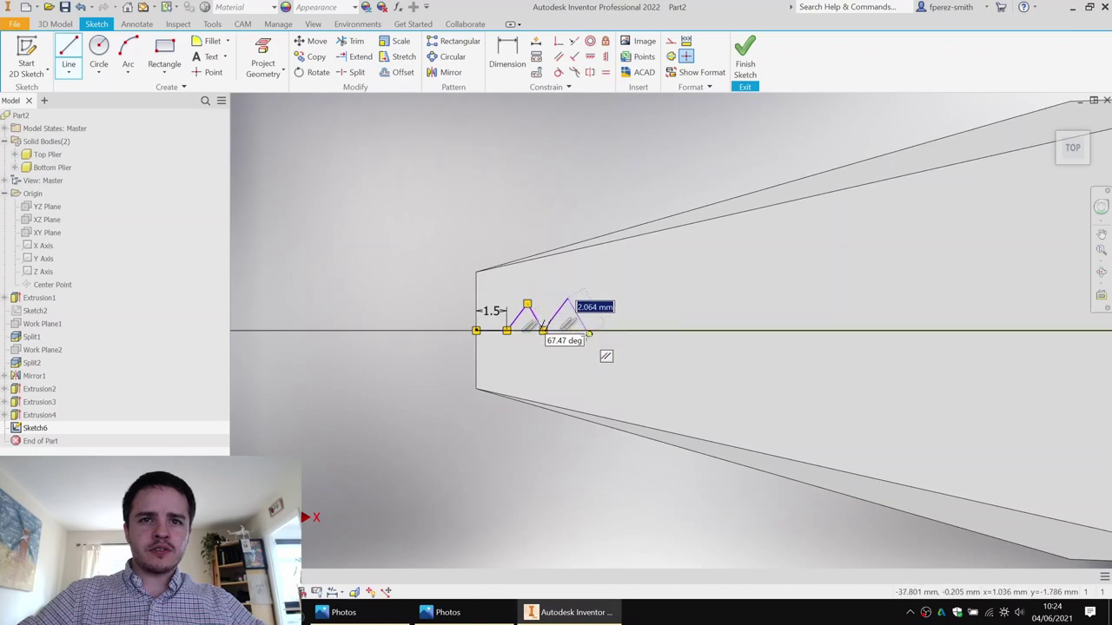
key("Escape")
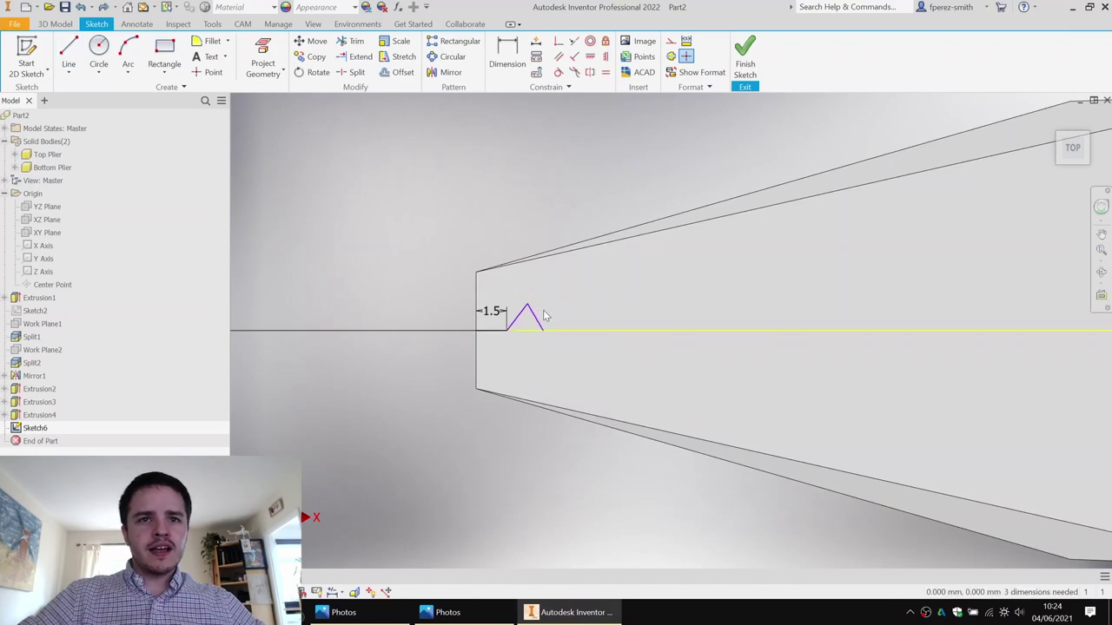
scroll(545, 316, "down", 3)
key("=")
left_click(512, 309)
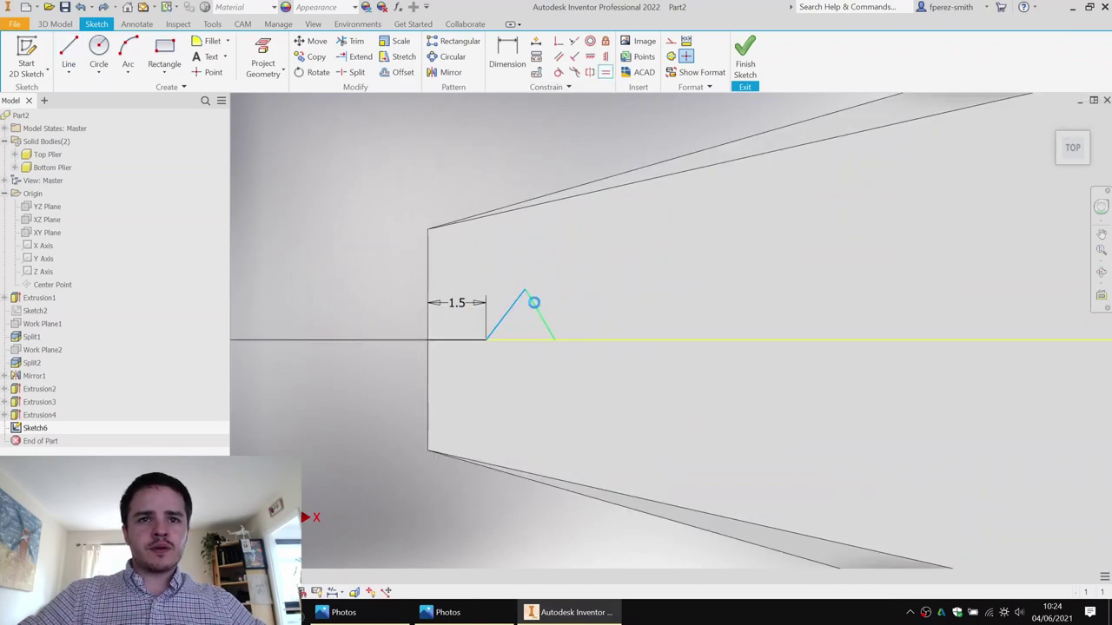
left_click(533, 302)
Step: Dimension the tooth to 0.5 mm high above the parting line and 1 mm wide at its base
left_click(519, 290)
left_click(460, 339)
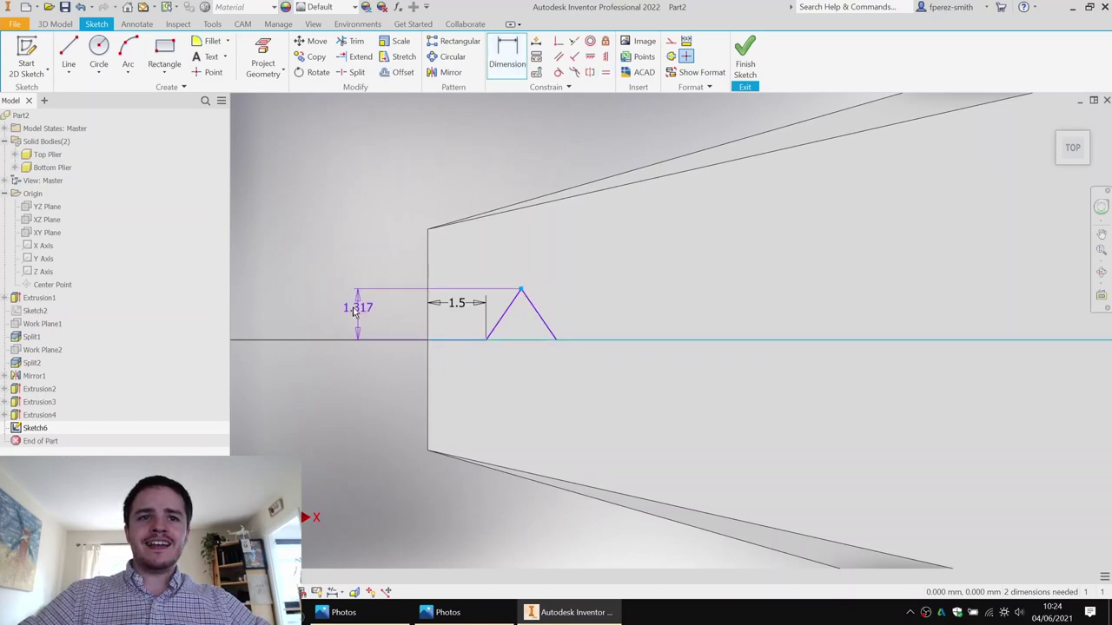
left_click(310, 314)
type("0.5")
key("Return")
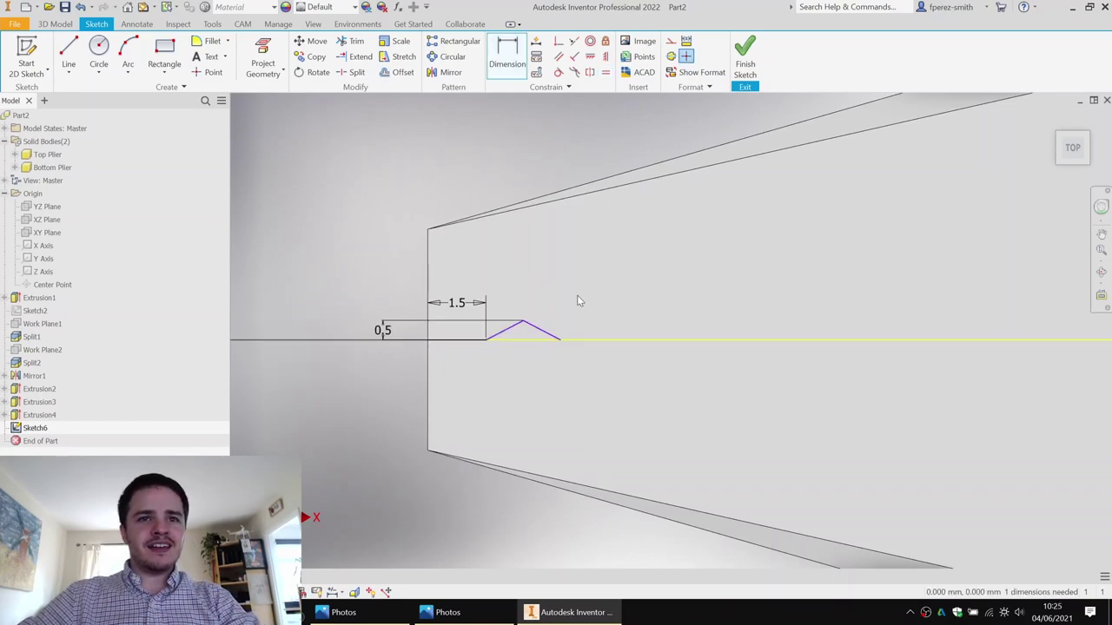
scroll(497, 353, "down", 3)
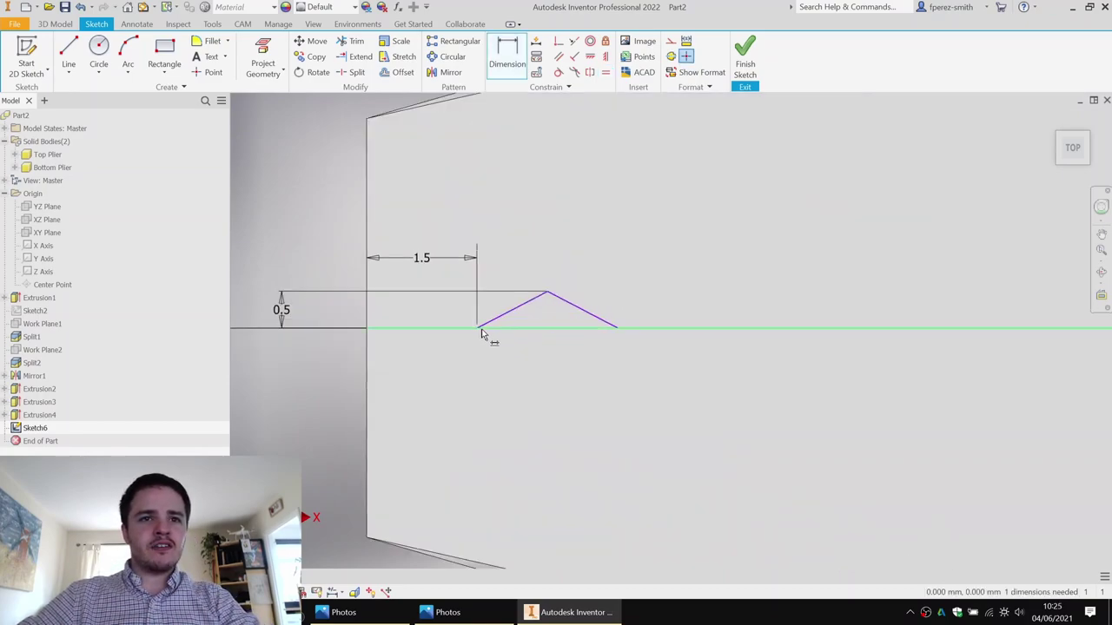
left_click(621, 328)
left_click(524, 413)
type("1")
key("Return")
scroll(574, 332, "up", 8)
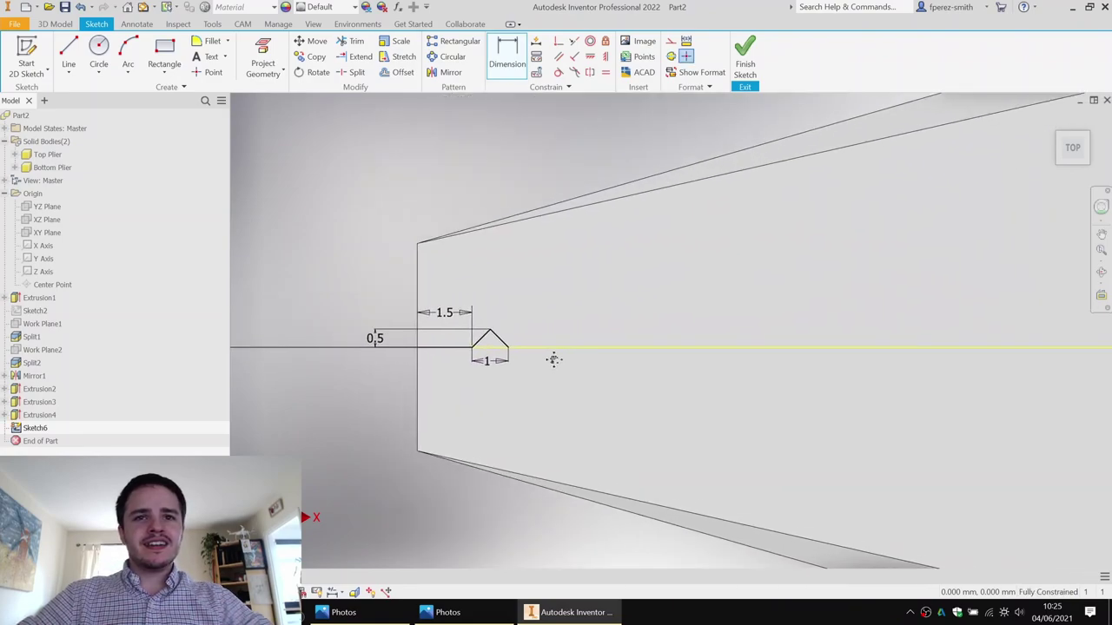
Step: Create a rectangular pattern of the tooth's two lines along the parting line with 12 instances at 1 mm spacing
middle_click_drag(477, 325, 585, 313)
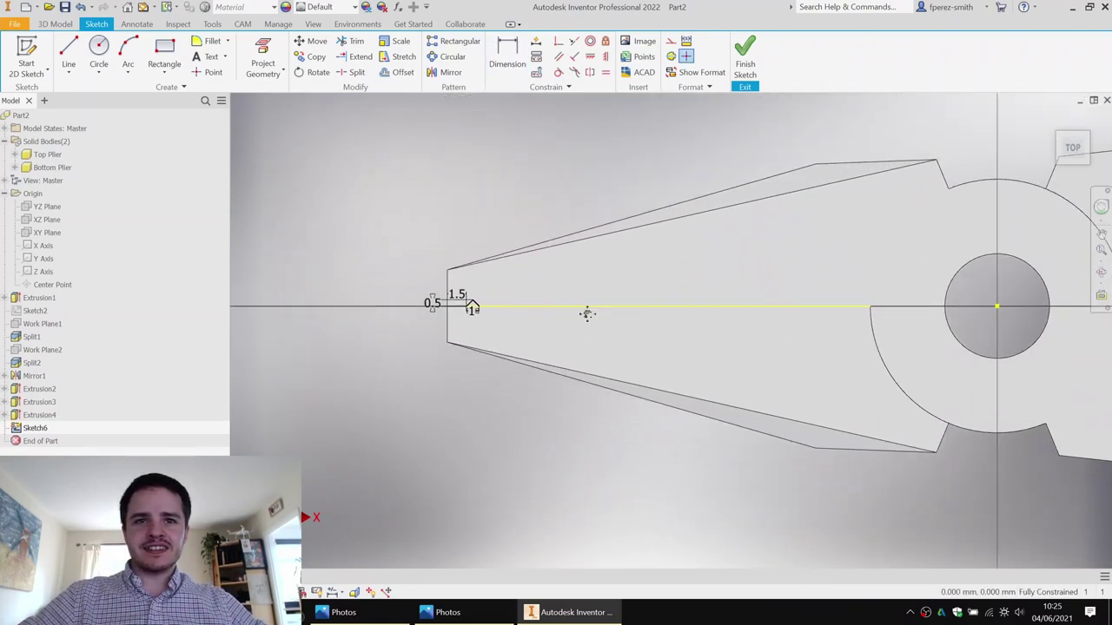
scroll(522, 318, "down", 4)
scroll(334, 259, "up", 1)
middle_click_drag(330, 259, 407, 270)
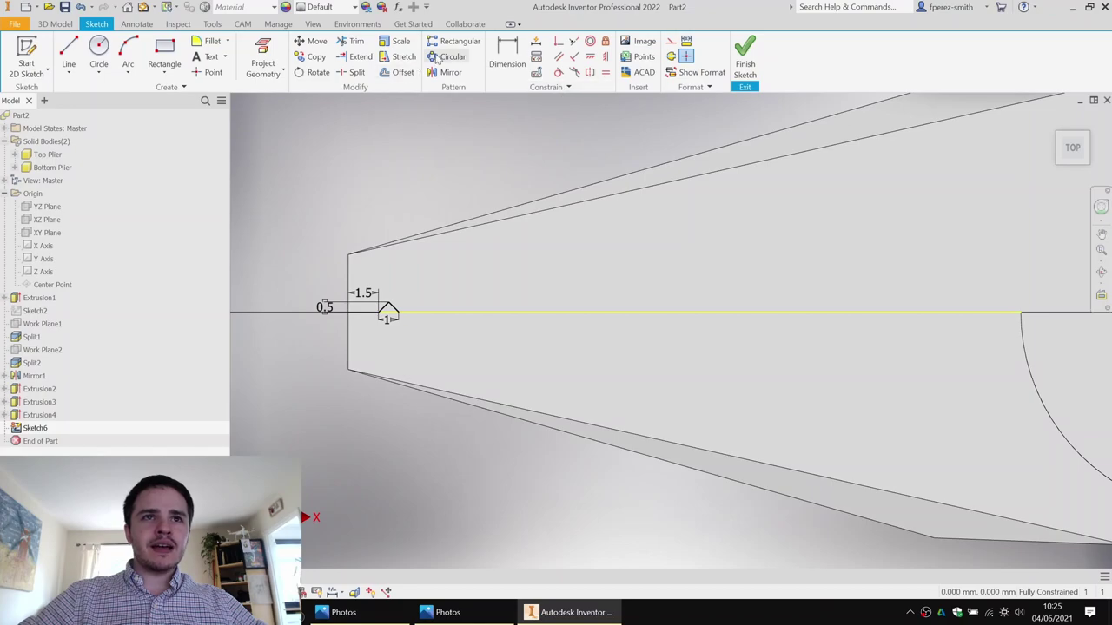
left_click(458, 42)
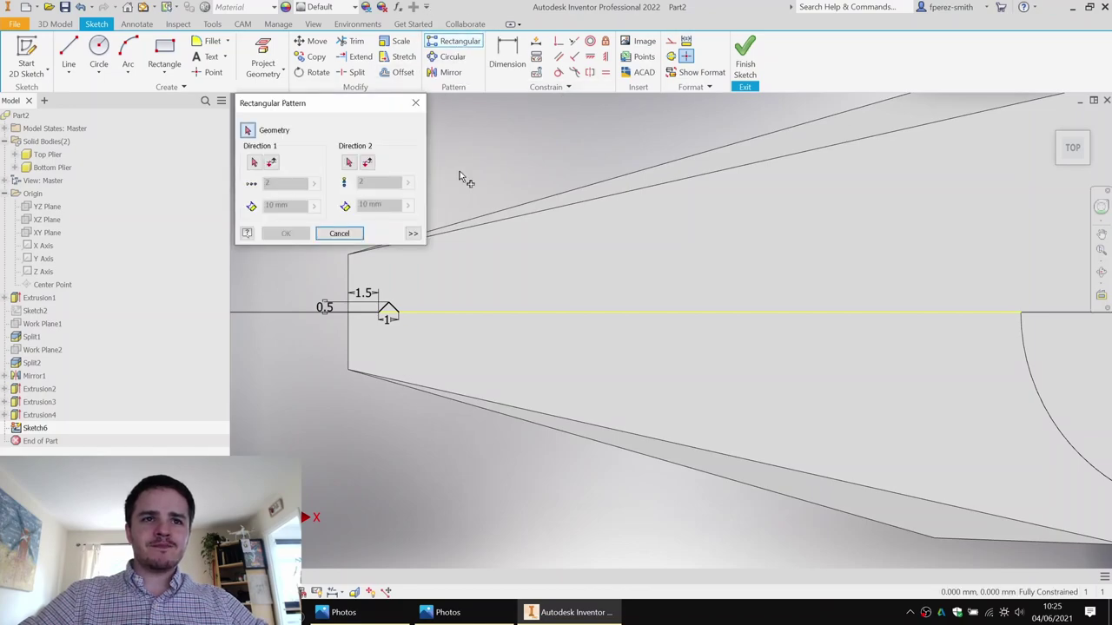
middle_click_drag(390, 302, 477, 315)
left_click(474, 318)
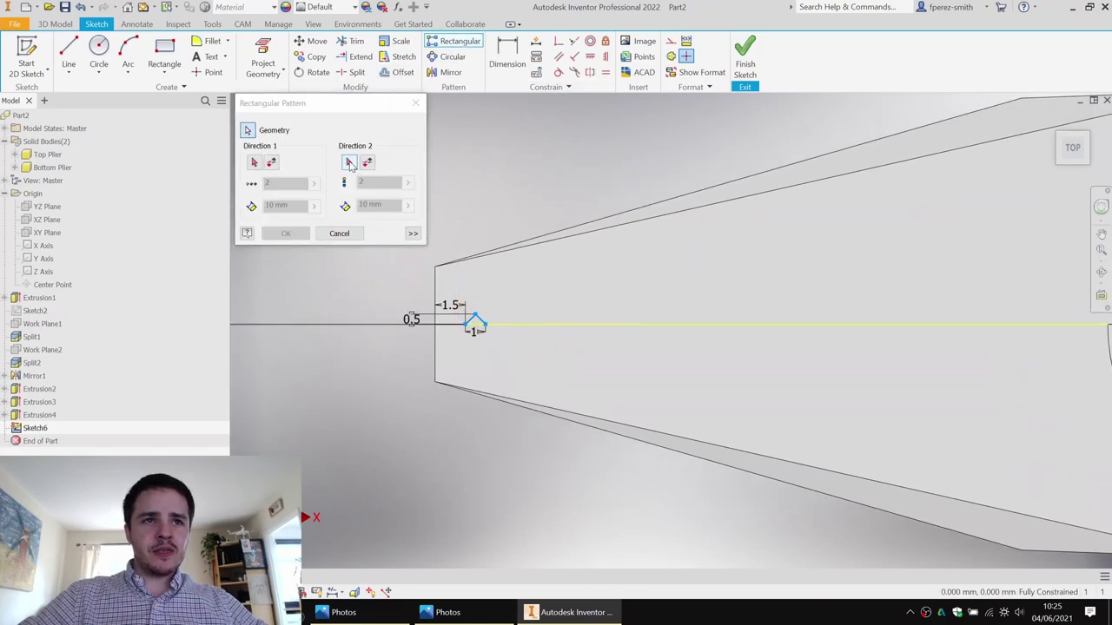
left_click(549, 327)
middle_click_drag(546, 332, 517, 331)
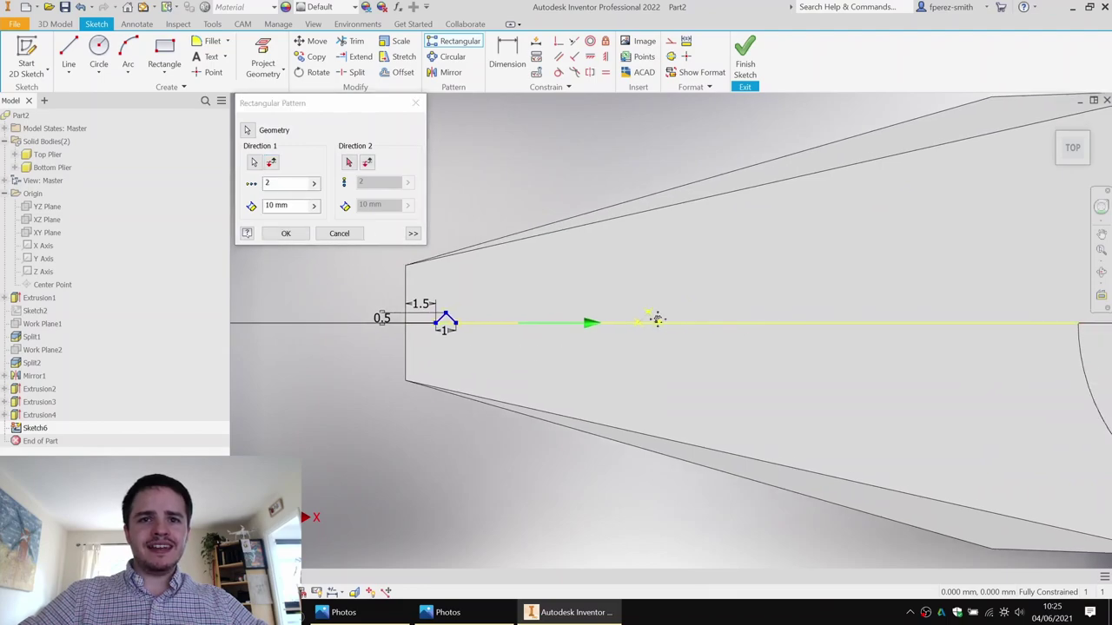
middle_click_drag(657, 320, 573, 315)
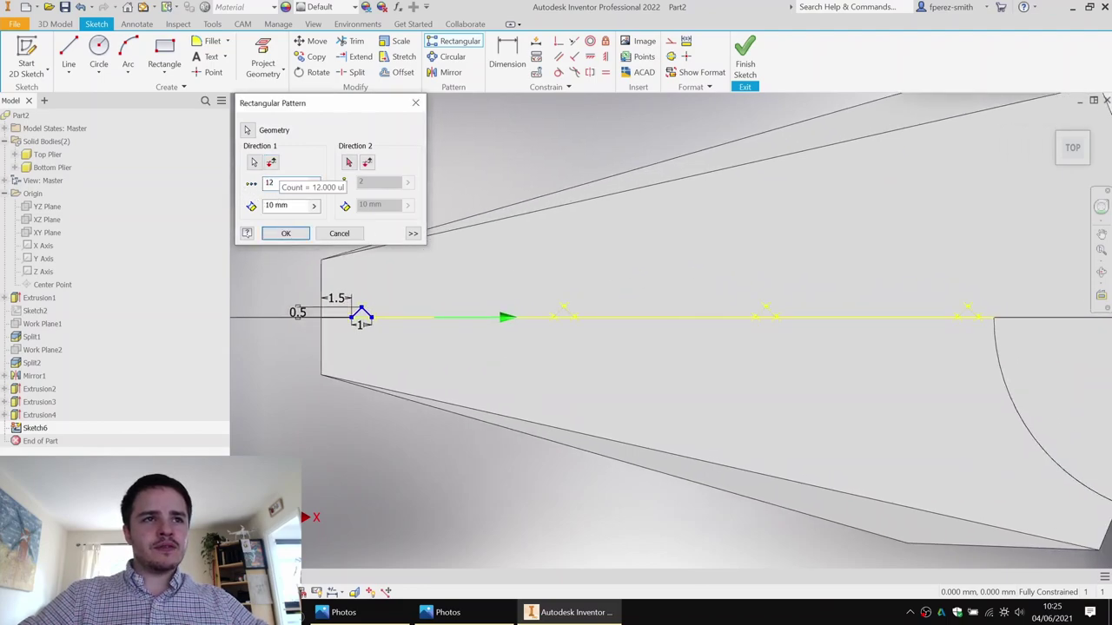
left_click(273, 232)
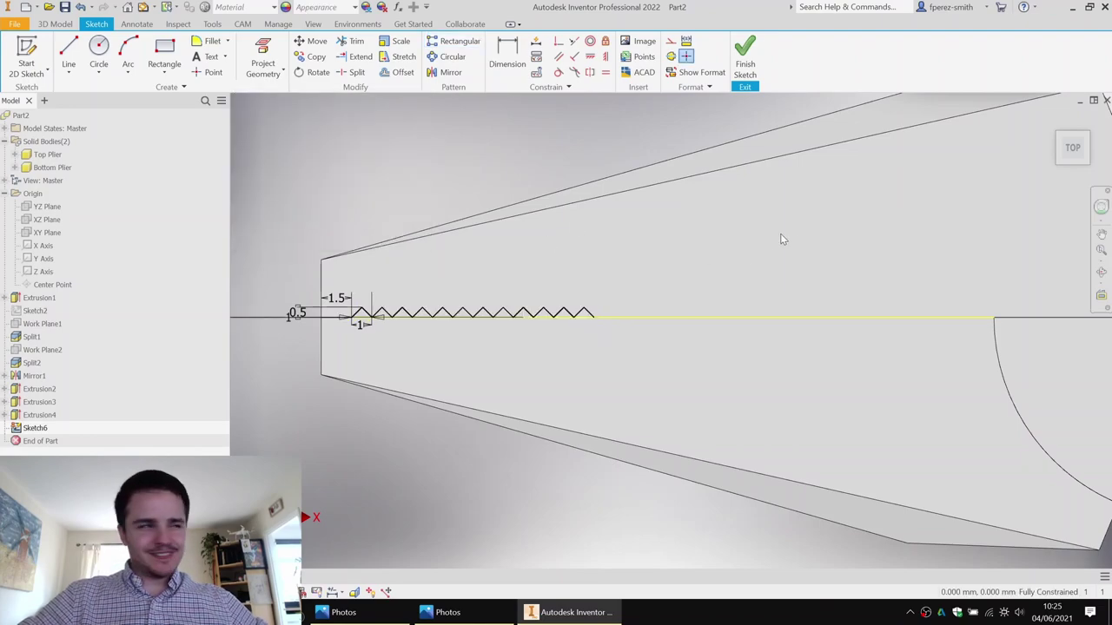
Step: Sketch two concentric ellipses between the teeth and the pivot, the outer with semi-axes of about 6.4 mm and 2.9 mm
middle_click_drag(780, 239, 701, 218)
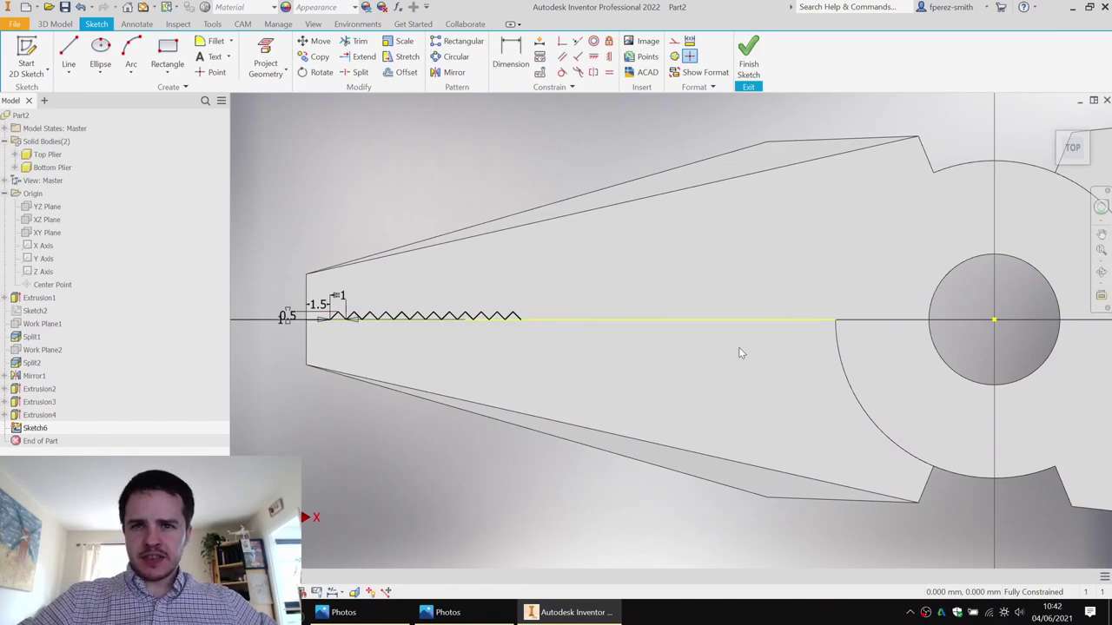
scroll(739, 348, "up", 2)
middle_click_drag(718, 349, 686, 366)
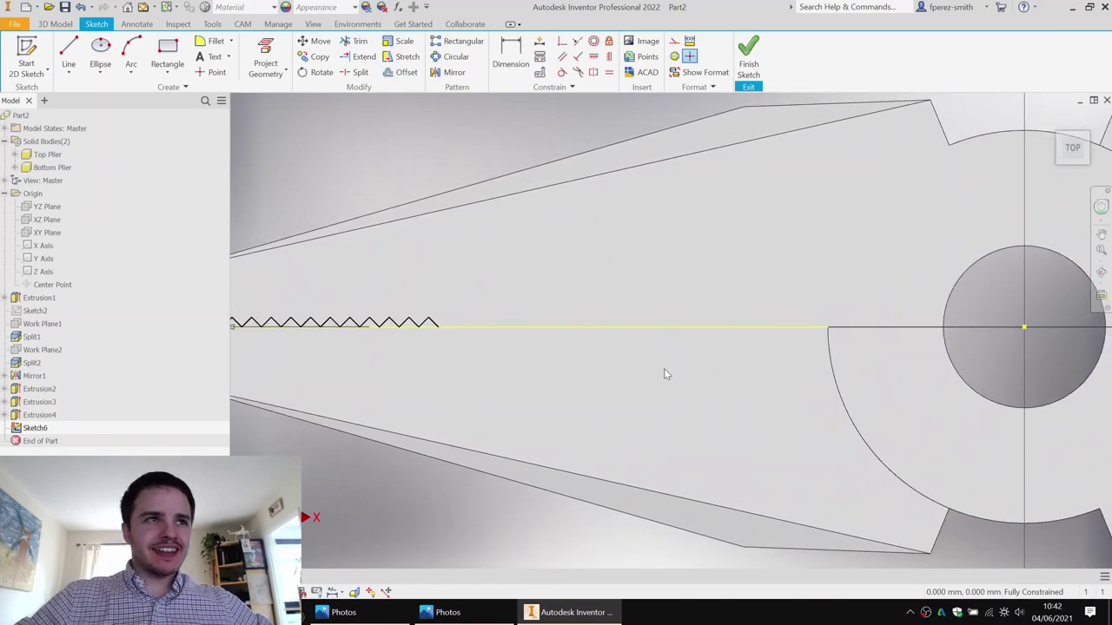
left_click(100, 54)
left_click(647, 279)
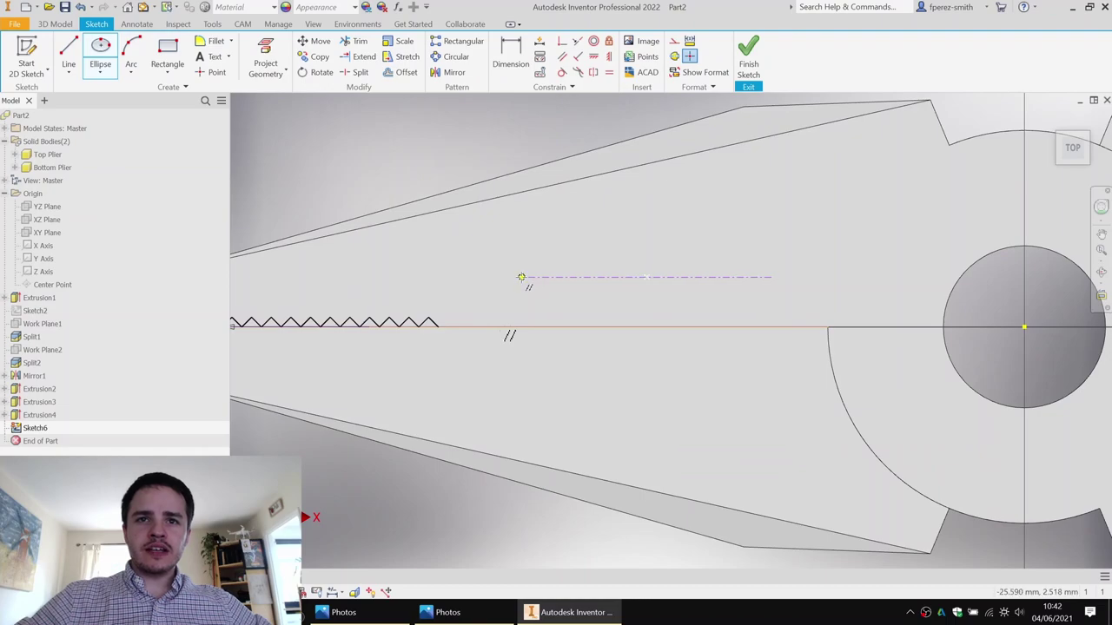
left_click(521, 277)
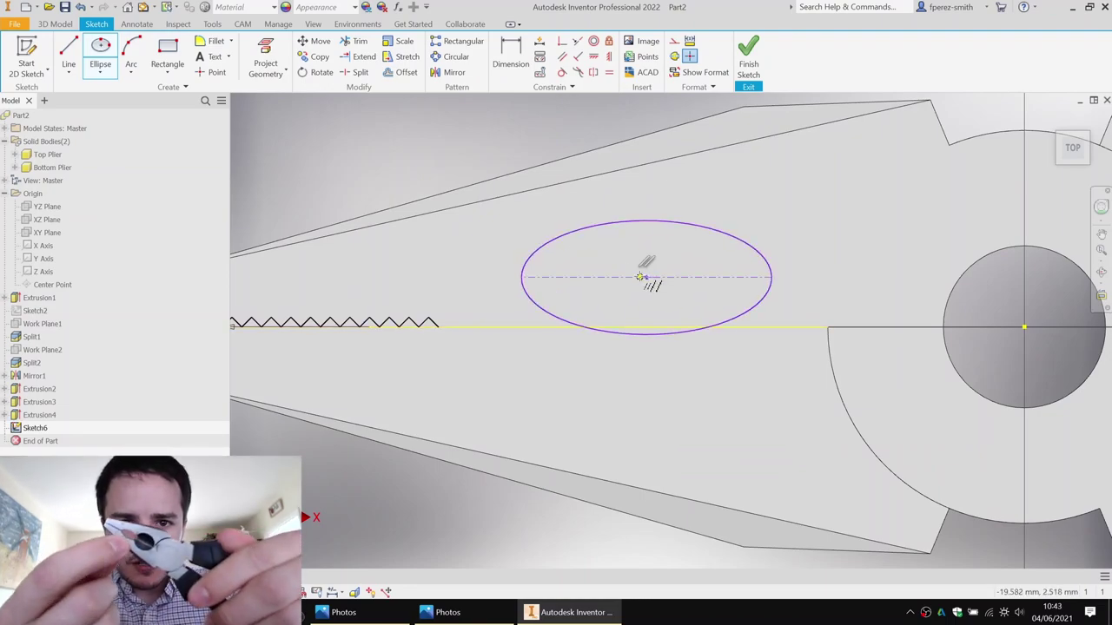
left_click(648, 265)
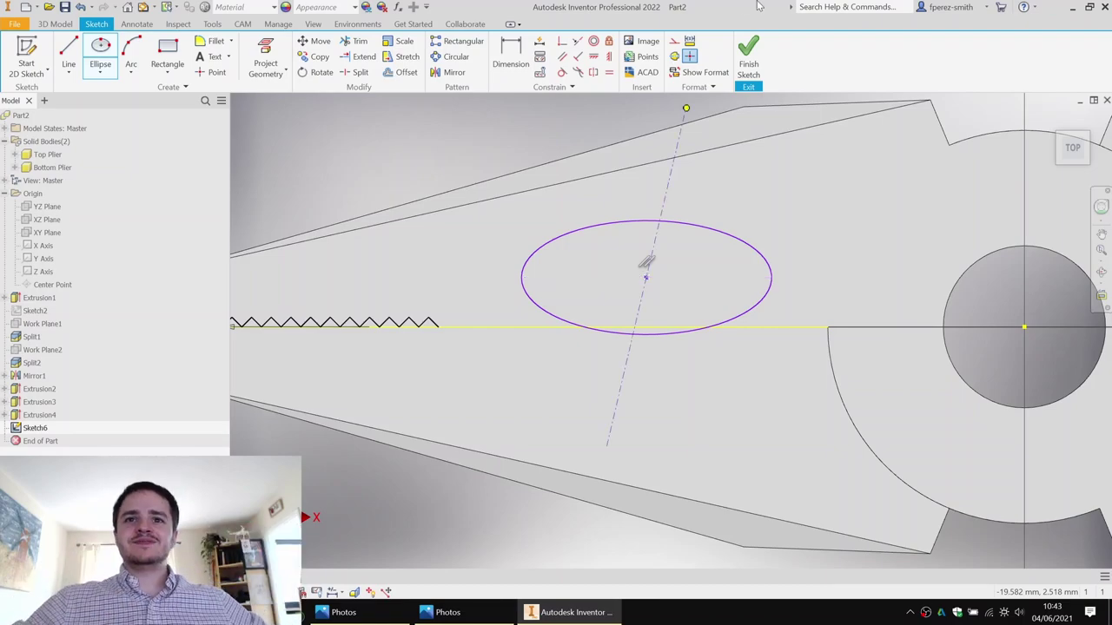
left_click(573, 277)
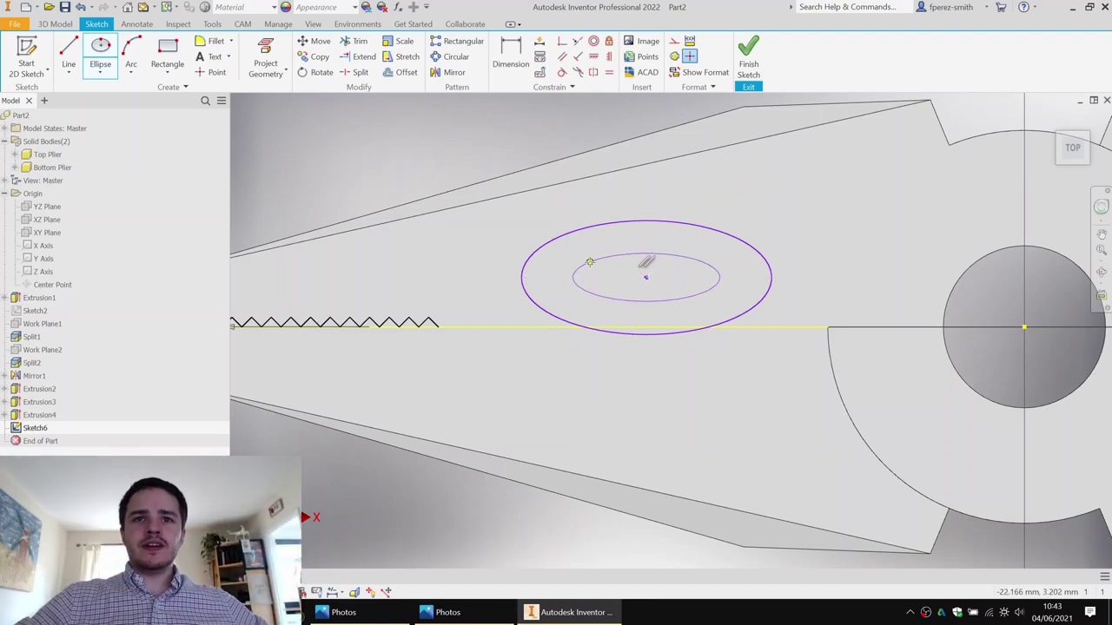
left_click(589, 261)
Step: Dimension the outer ellipse's horizontal semi-axis to 5.75 mm and its vertical semi-axis to 2.875 mm
key("d")
middle_click_drag(665, 305, 611, 303)
left_click(532, 226)
left_click(530, 203)
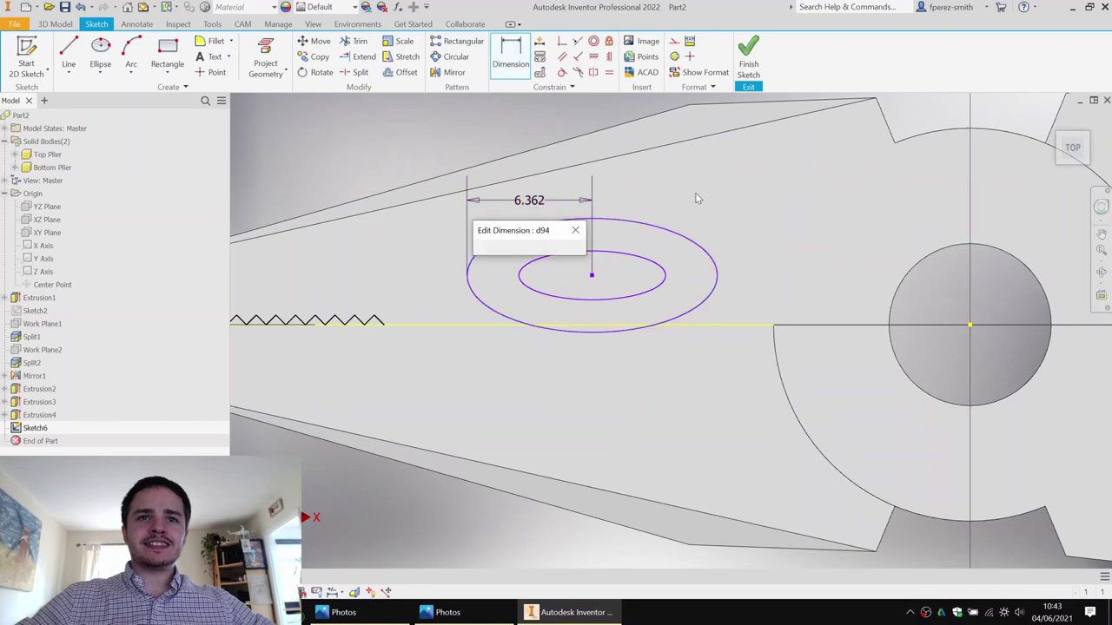
type("5.75")
key("Return")
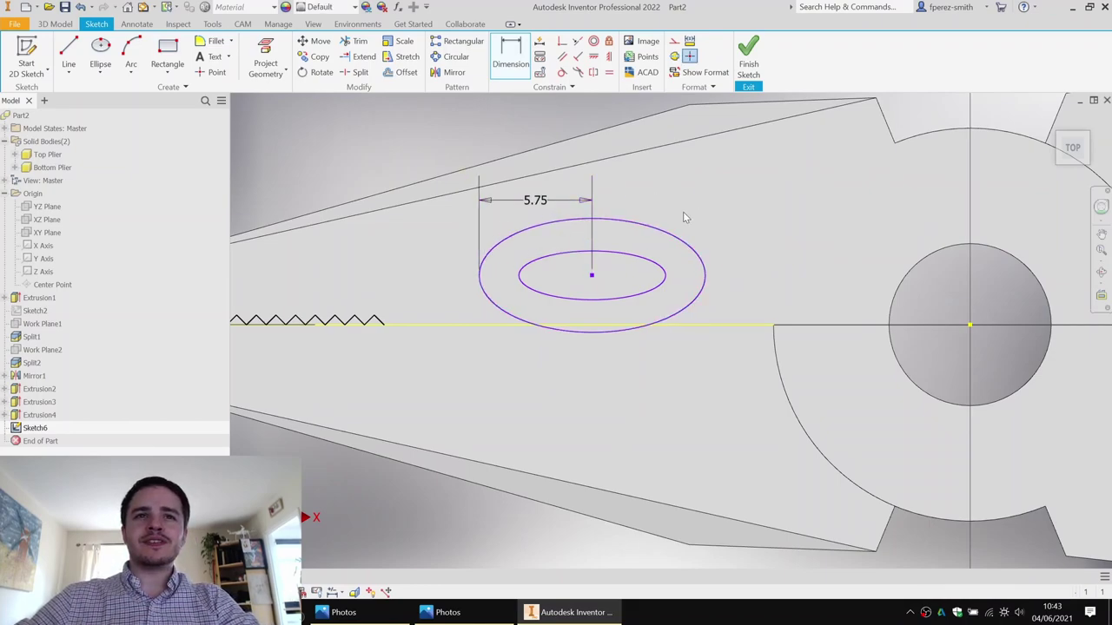
left_click(699, 247)
left_click(731, 243)
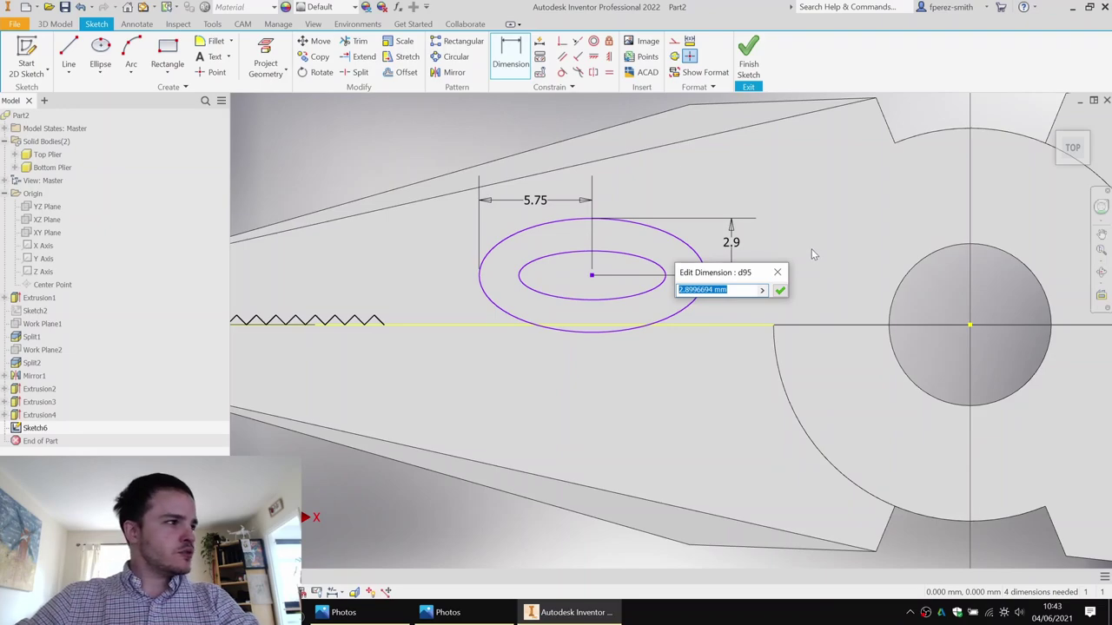
type("2.875")
key("Return")
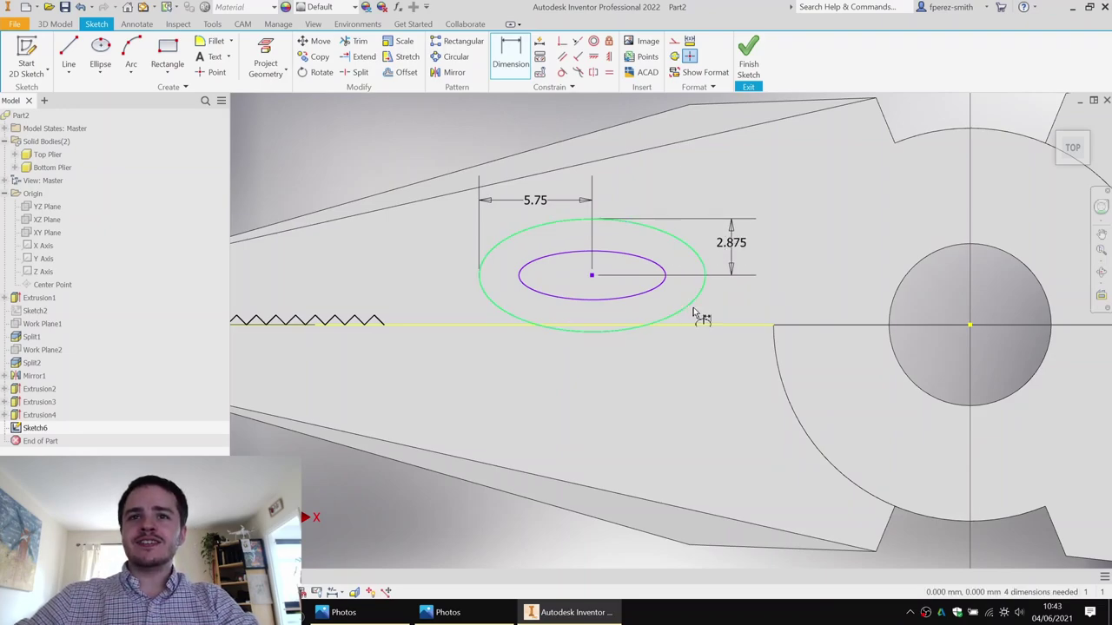
Step: Dimension the inner ellipse's semi-axes as 5.75-2 mm horizontally and 2.875-1.25 mm vertically
left_click(560, 298)
left_click(520, 368)
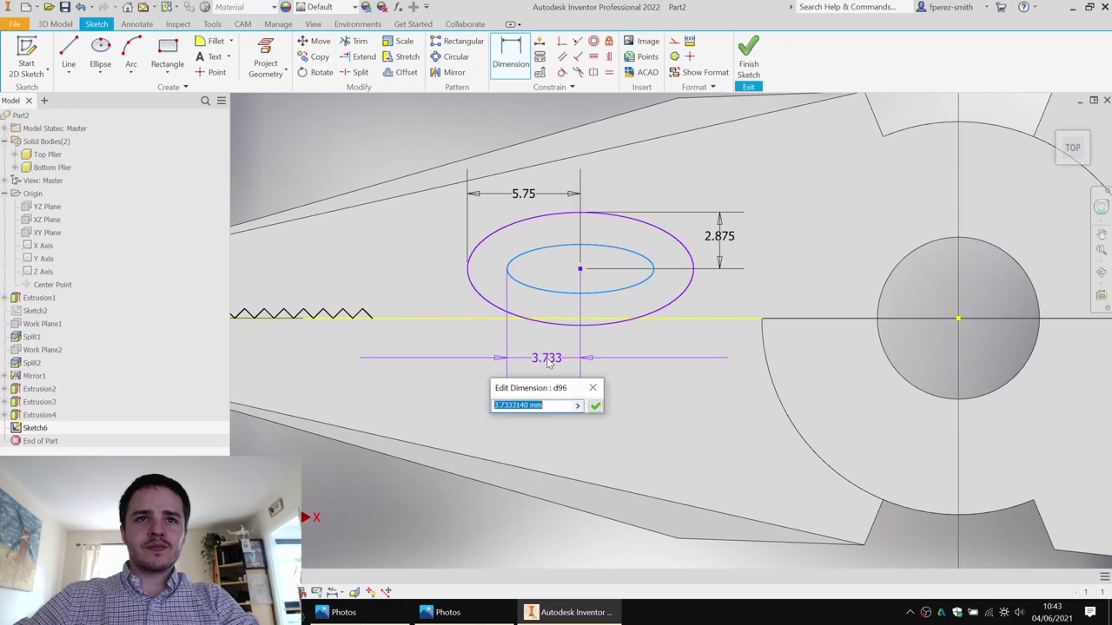
type("5.75-2")
key("Return")
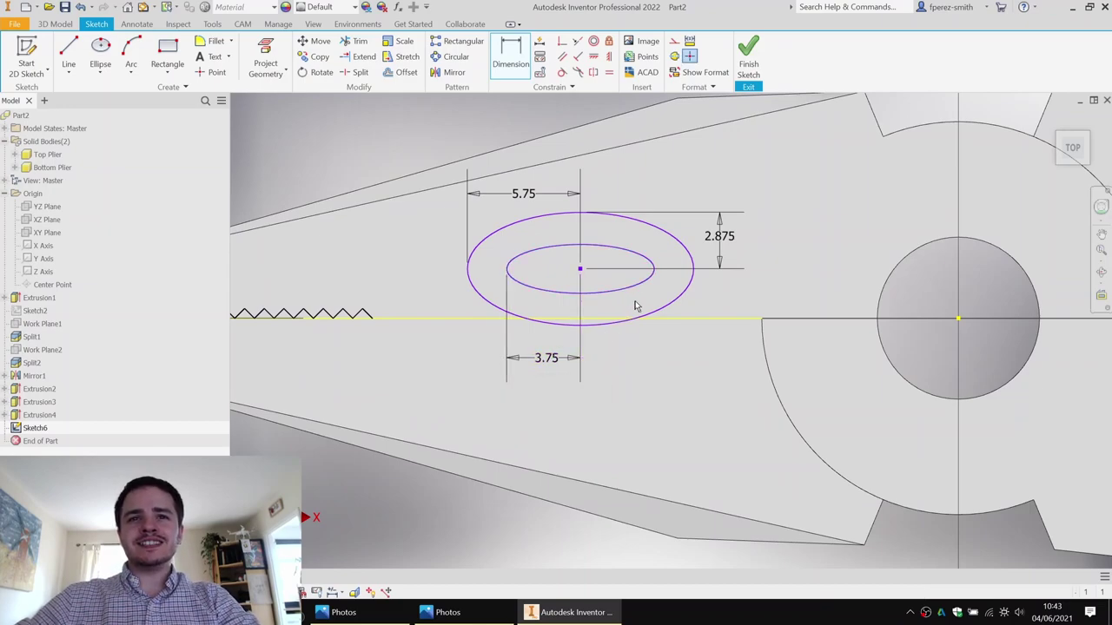
left_click(639, 253)
left_click(745, 260)
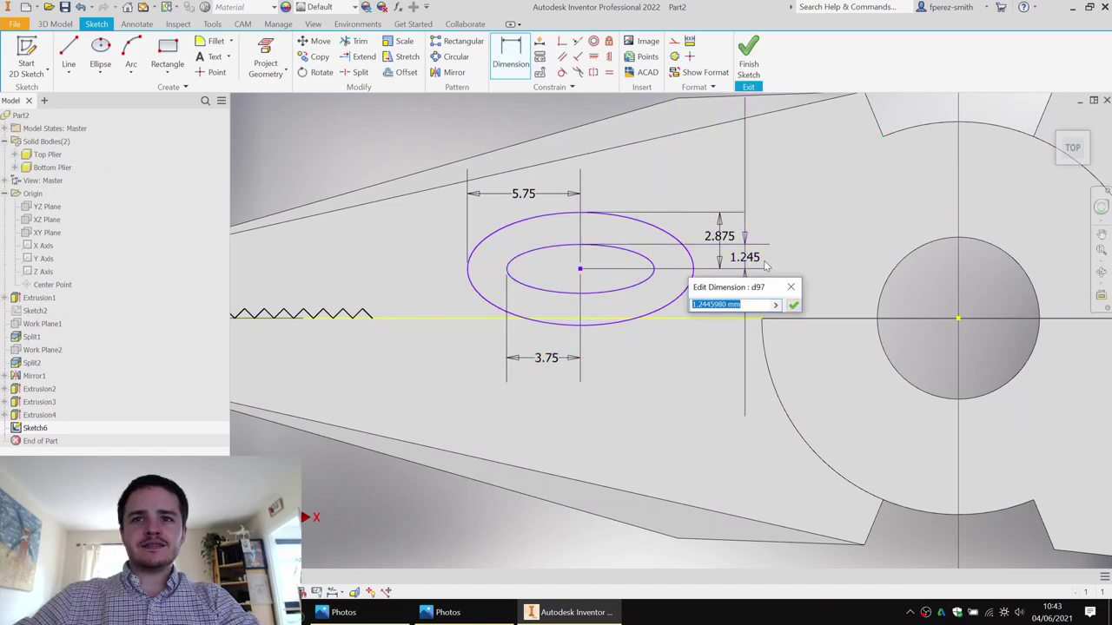
type("2.875-")
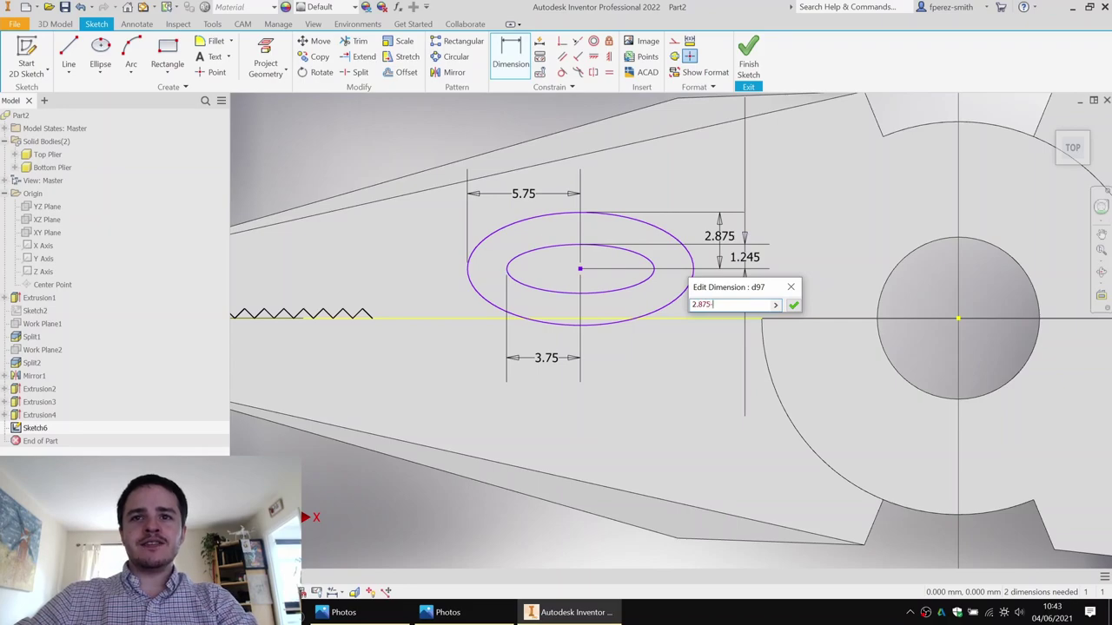
type("1.25")
key("Return")
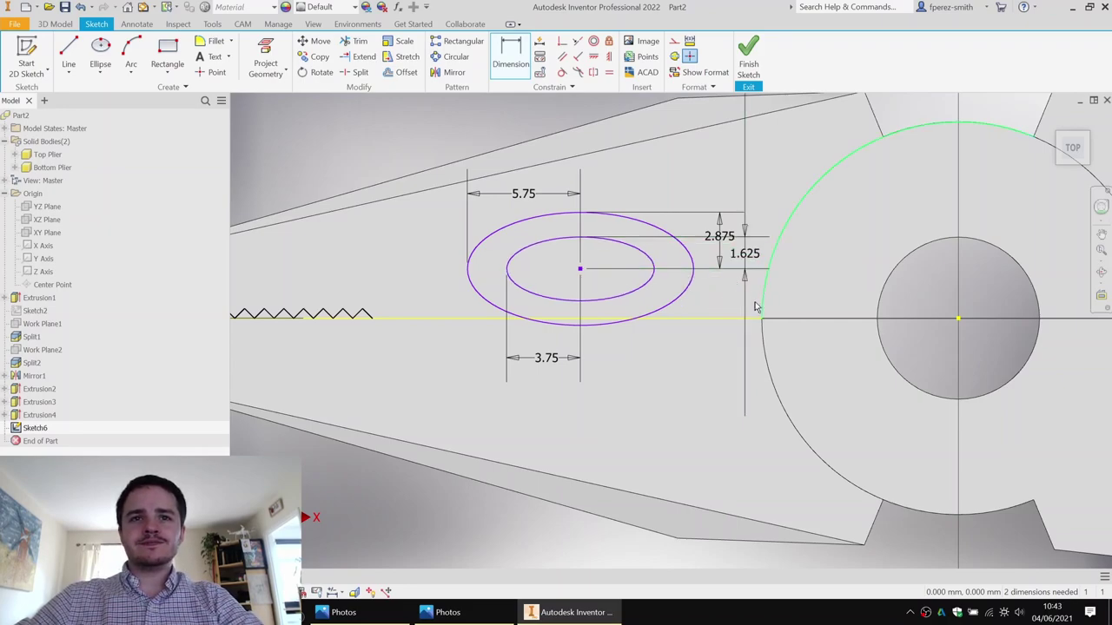
key("Escape")
Step: Convert both ellipses to construction geometry
left_click(532, 245)
left_click(502, 228, "ctrl")
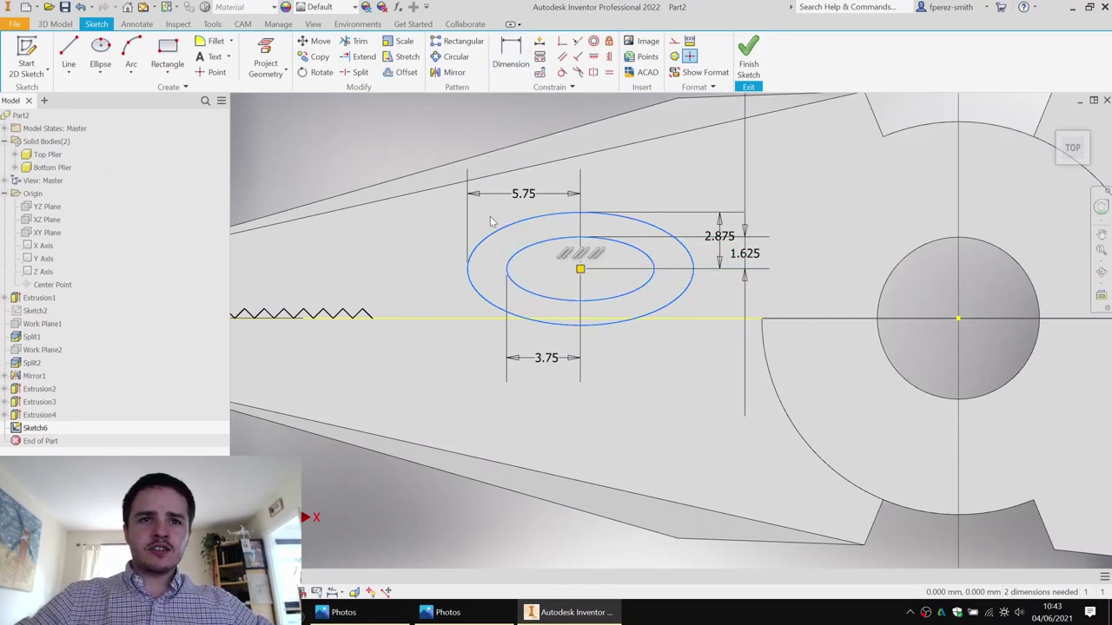
right_click(491, 217)
left_click(551, 216)
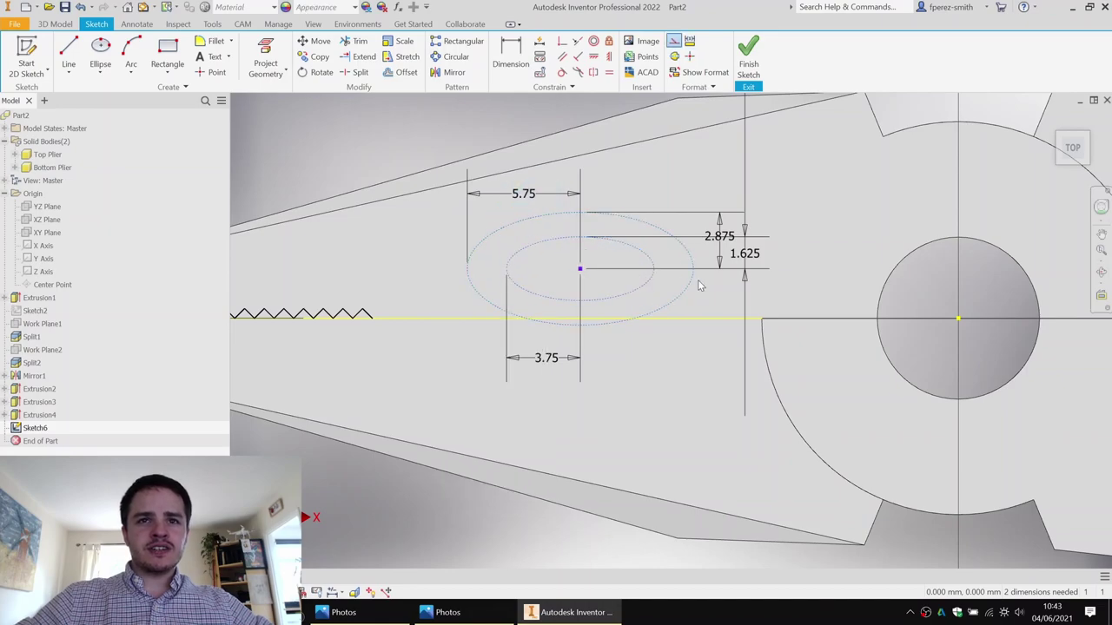
left_click(548, 263)
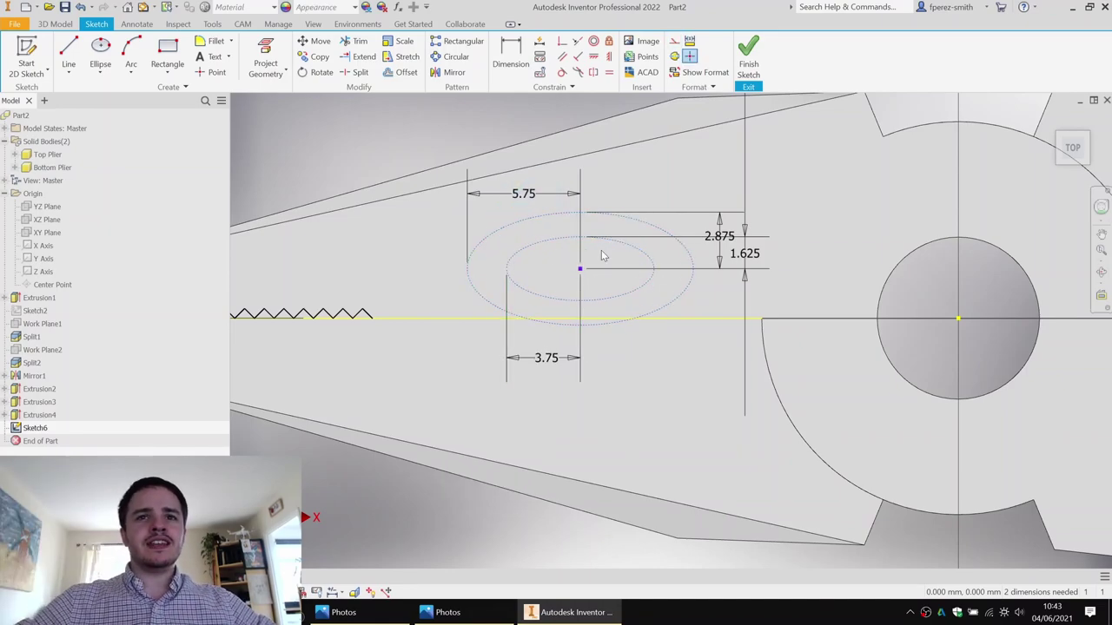
Step: Sketch two horizontal lines end to end, from the ellipses' centre to the inner ellipse and on to the outer ellipse
left_click(68, 52)
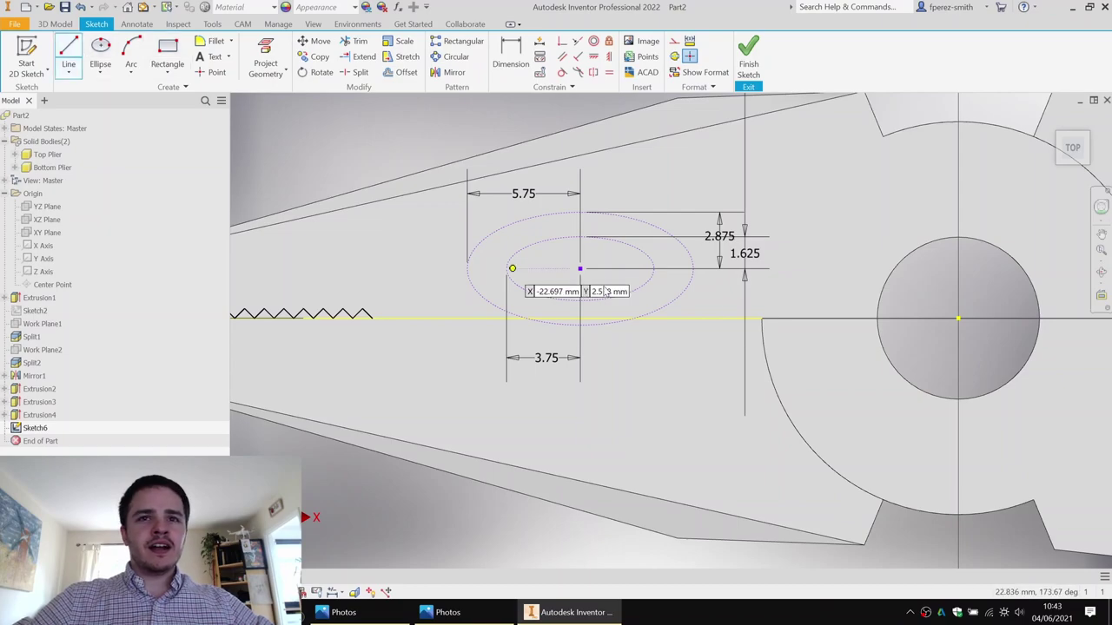
left_click(579, 269)
left_click(654, 269)
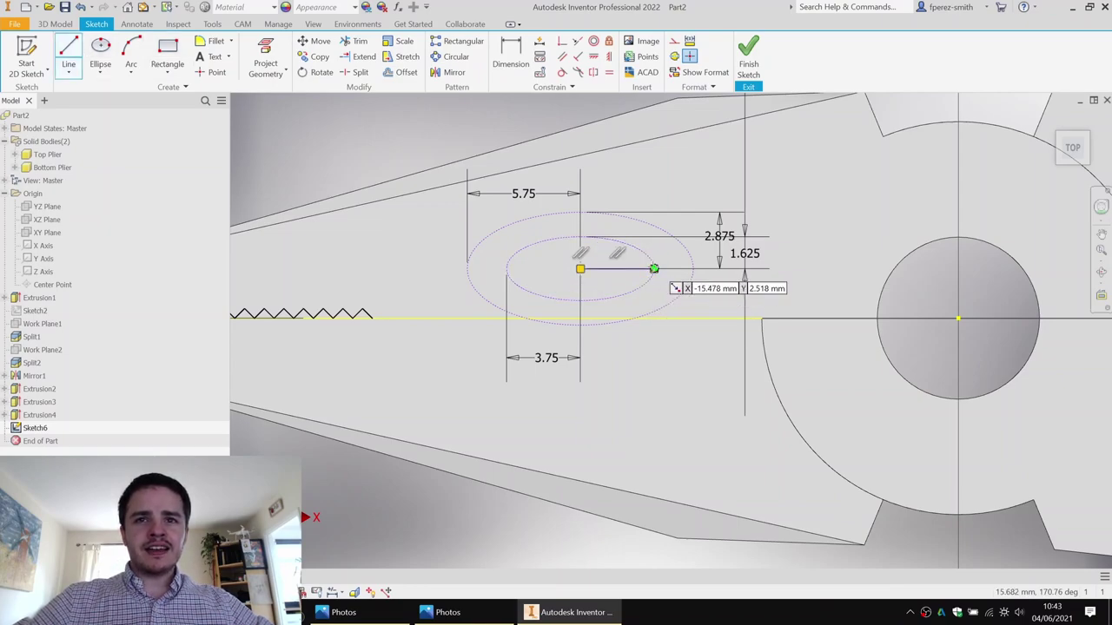
left_click(654, 269)
left_click(693, 269)
key("Escape")
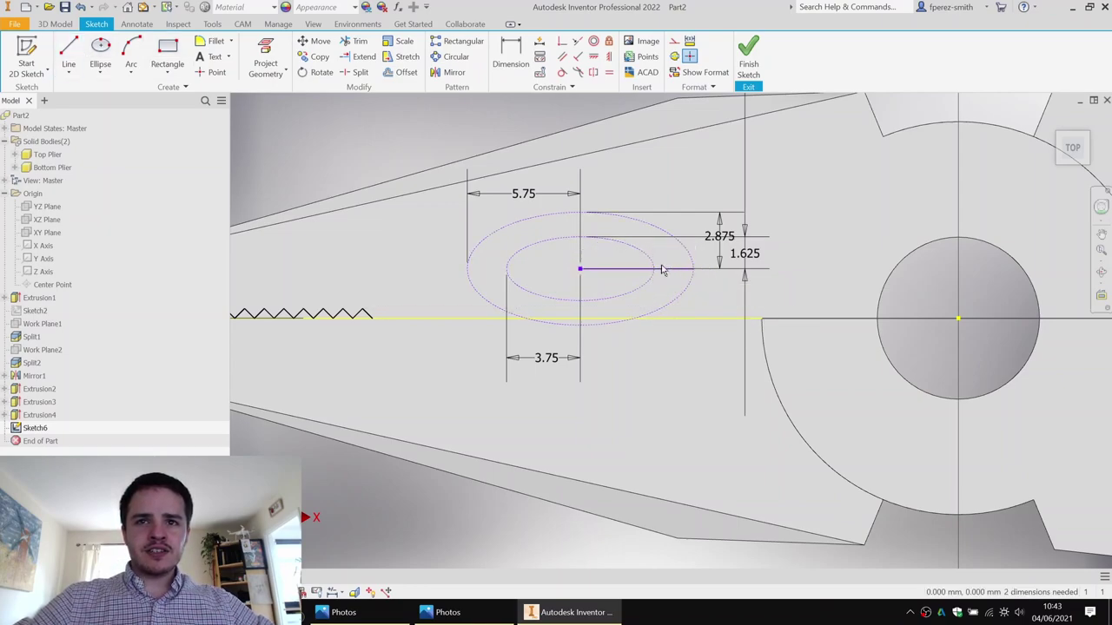
Step: Delete the two horizontal lines between the ellipses' centre and the outer ellipse
left_click(621, 269)
left_click(625, 269)
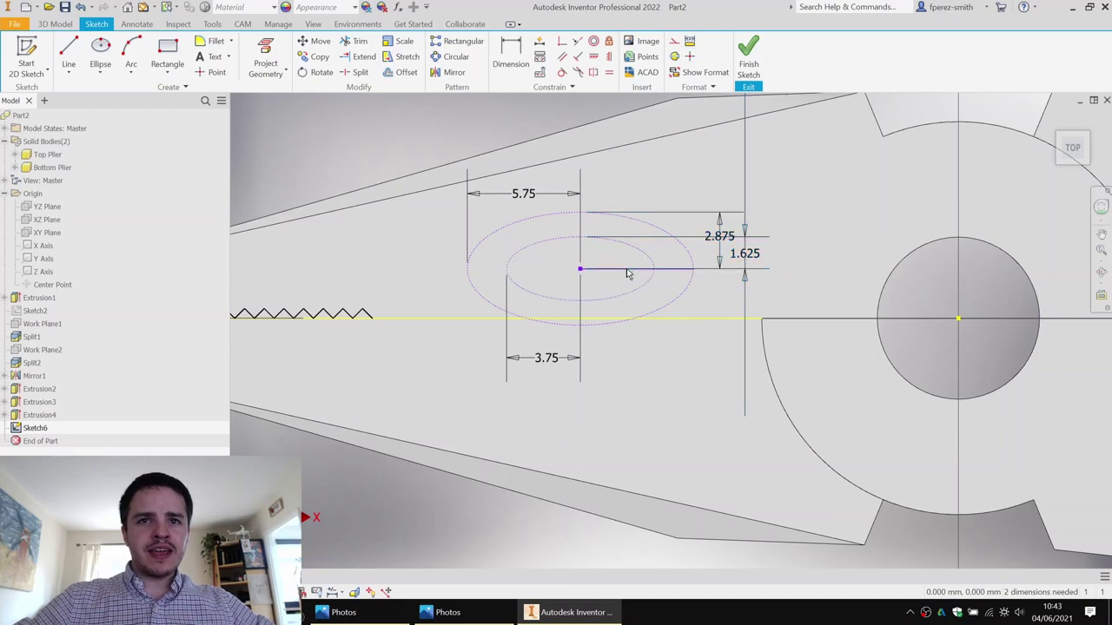
key("Delete")
left_click(684, 268)
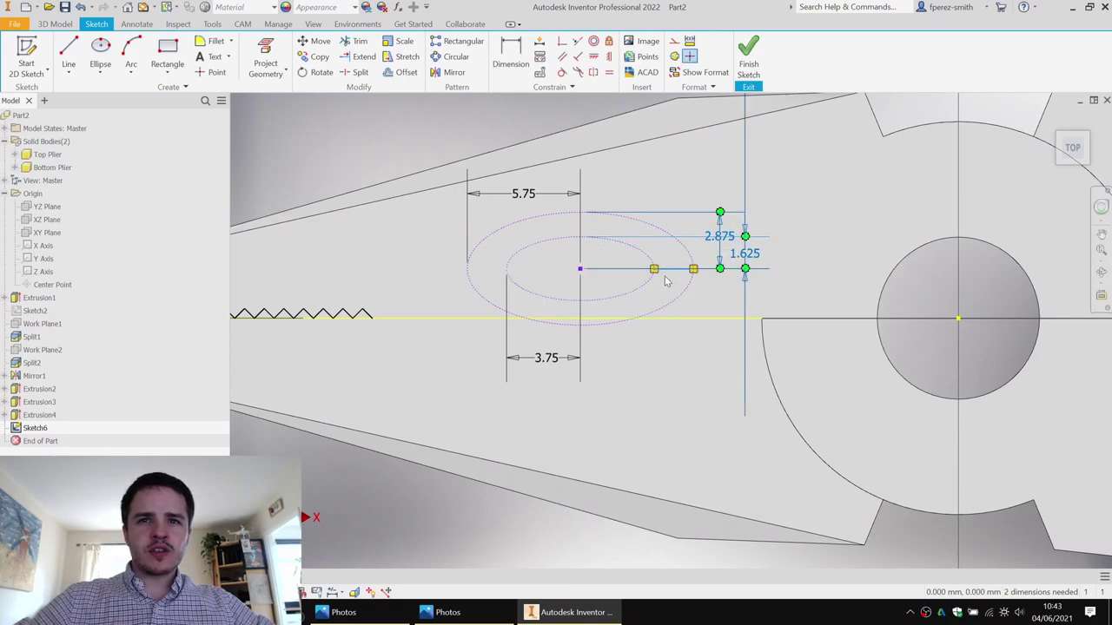
key("Delete")
Step: Try to make the horizontal axes of the two ellipses collinear
scroll(639, 264, "up", 3)
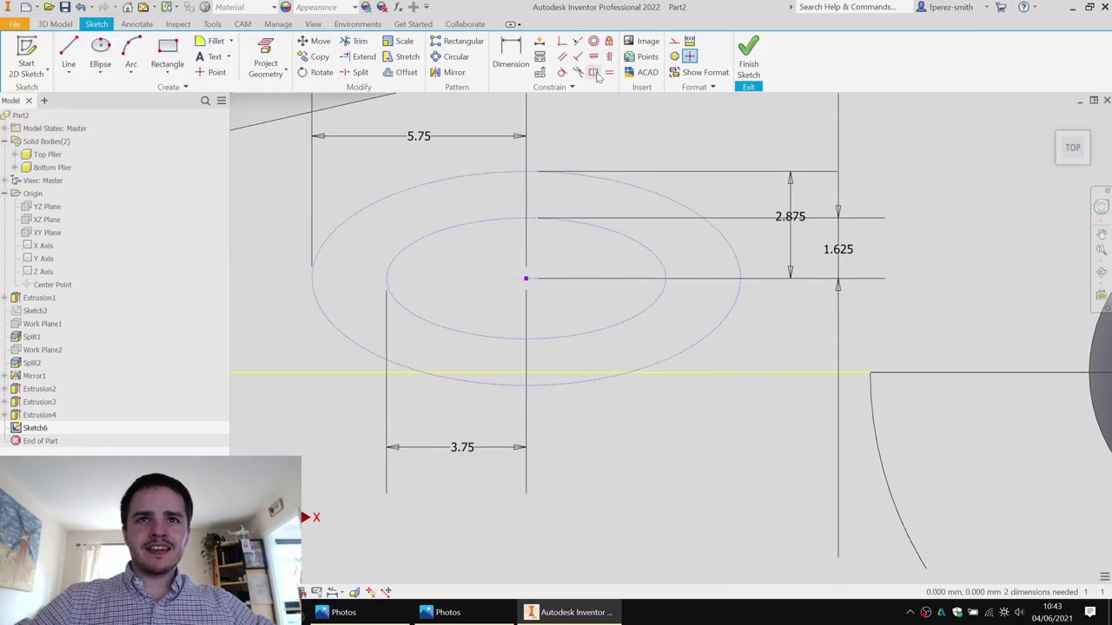
left_click(576, 44)
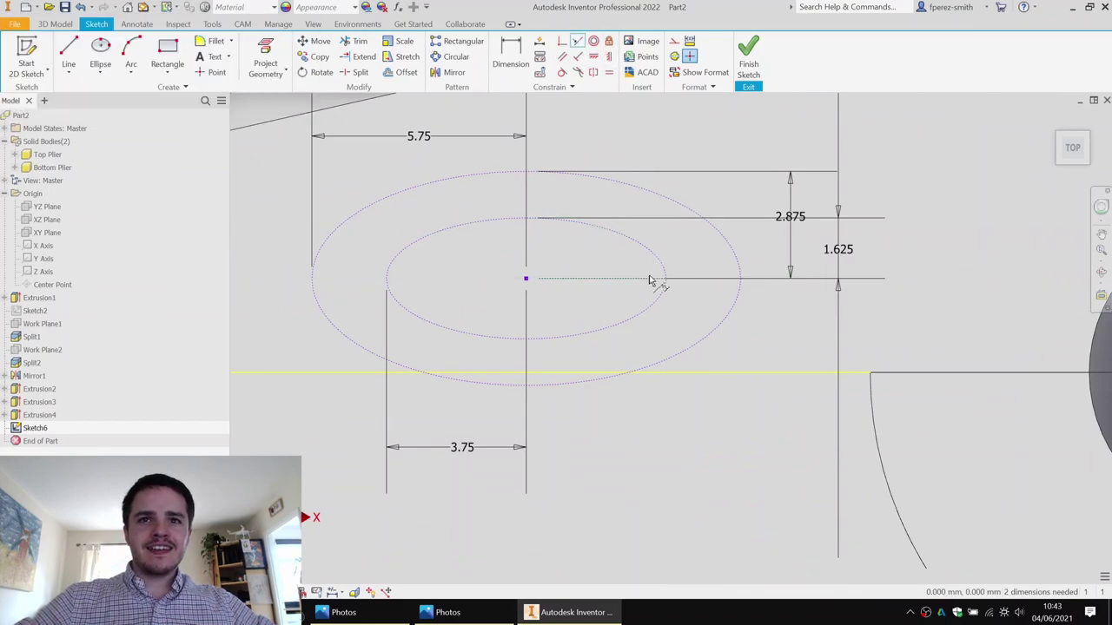
left_click(652, 278)
left_click(677, 278)
key("Escape")
key("Escape")
scroll(590, 279, "down", 3)
middle_click_drag(591, 281, 678, 234)
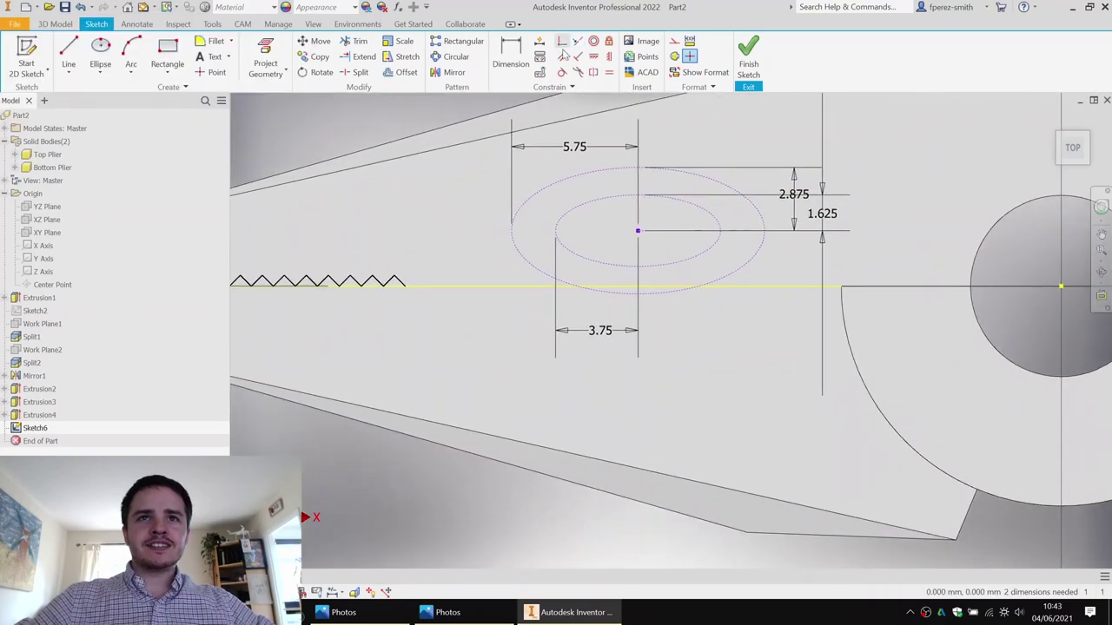
Step: Make the outer ellipse coincident with the last tooth's endpoint and the ellipses' centre coincident with the parting line
left_click(562, 41)
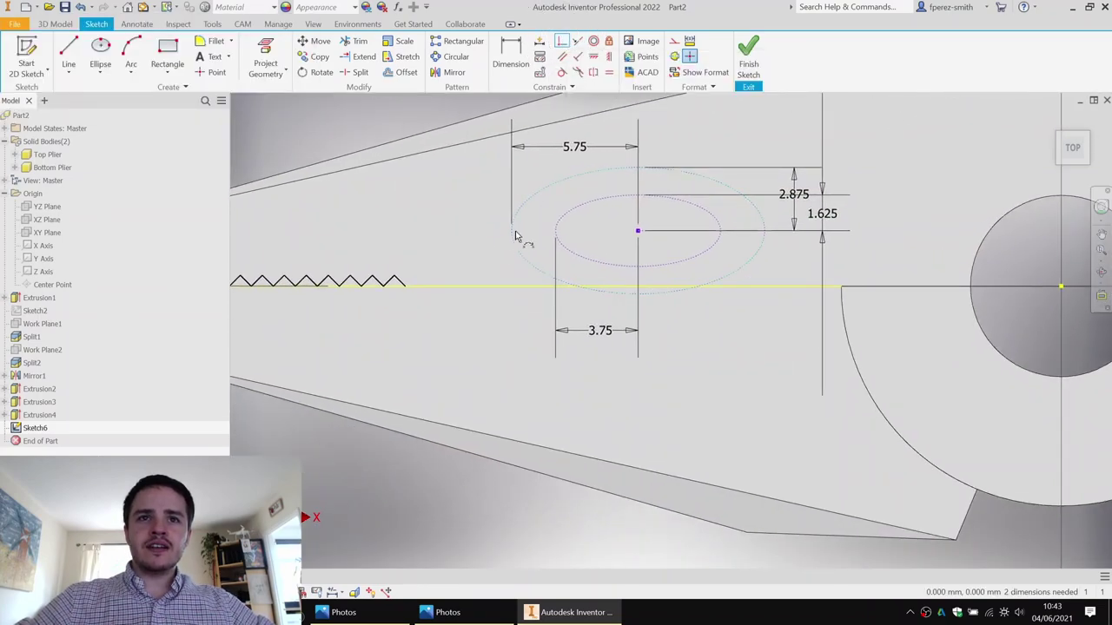
left_click(408, 288)
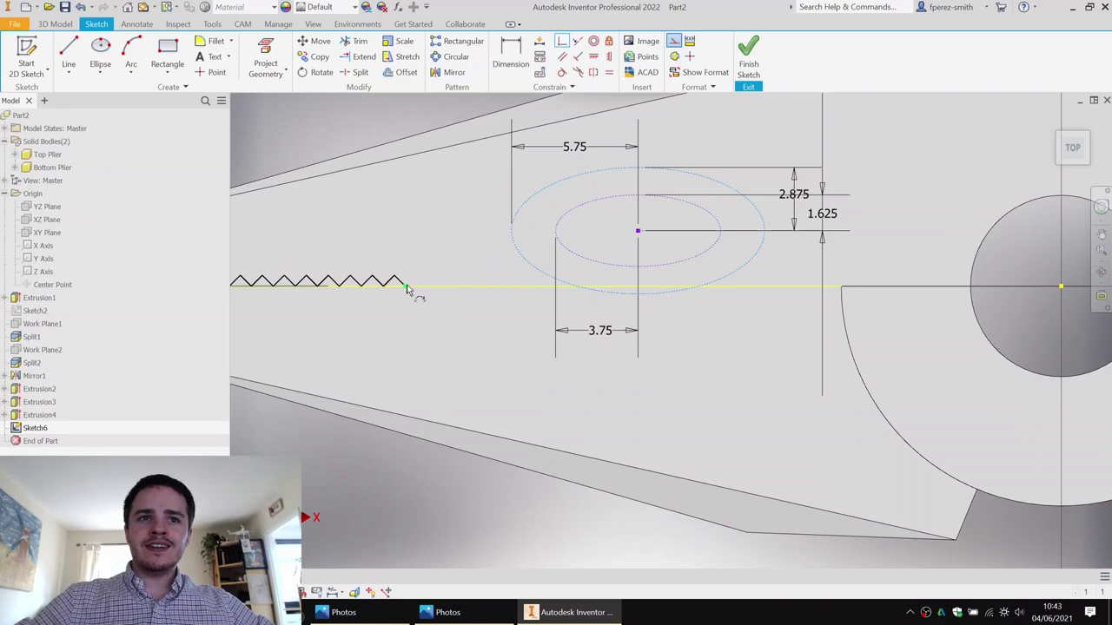
left_click(522, 258)
left_click(531, 275)
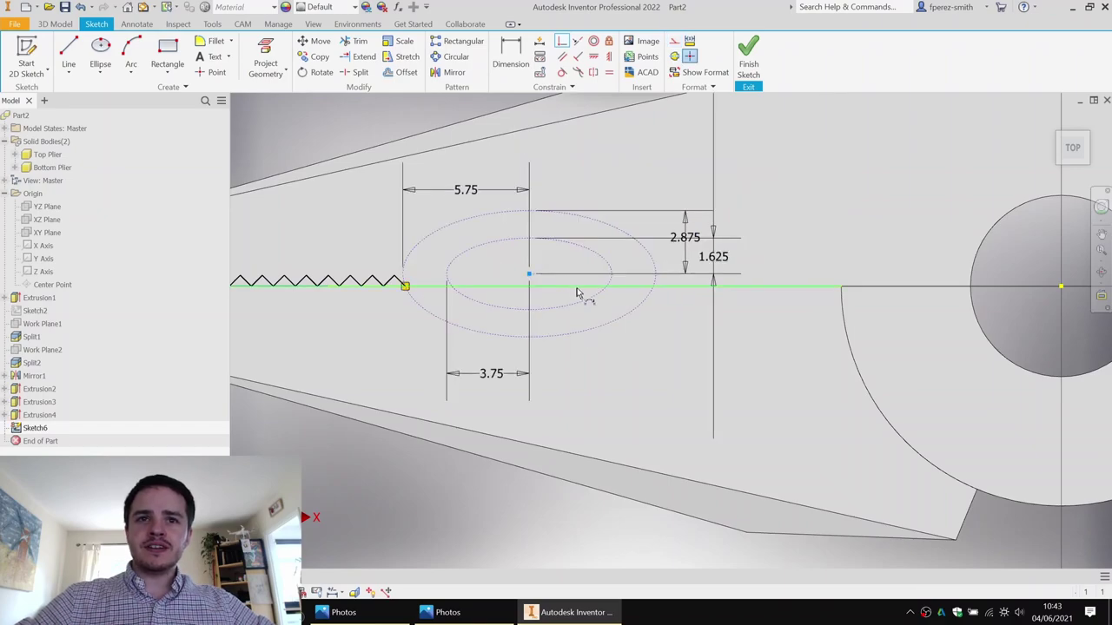
left_click(578, 294)
Step: Sketch two connected lines from the last tooth's endpoint up to the outer ellipse and back down to the inner ellipse
scroll(496, 286, "up", 3)
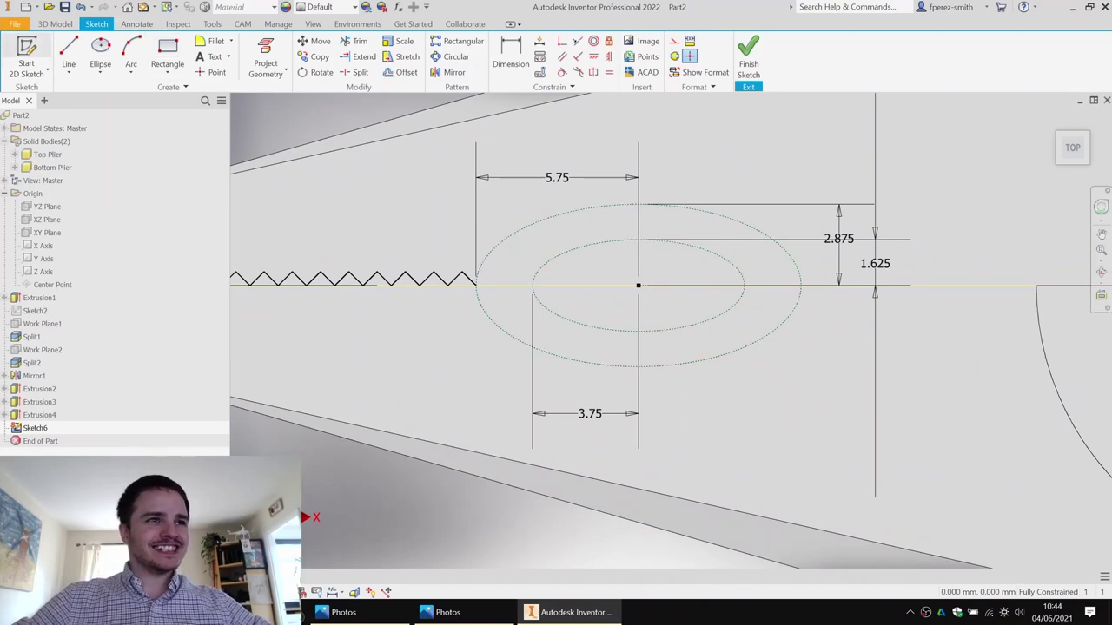
left_click(69, 54)
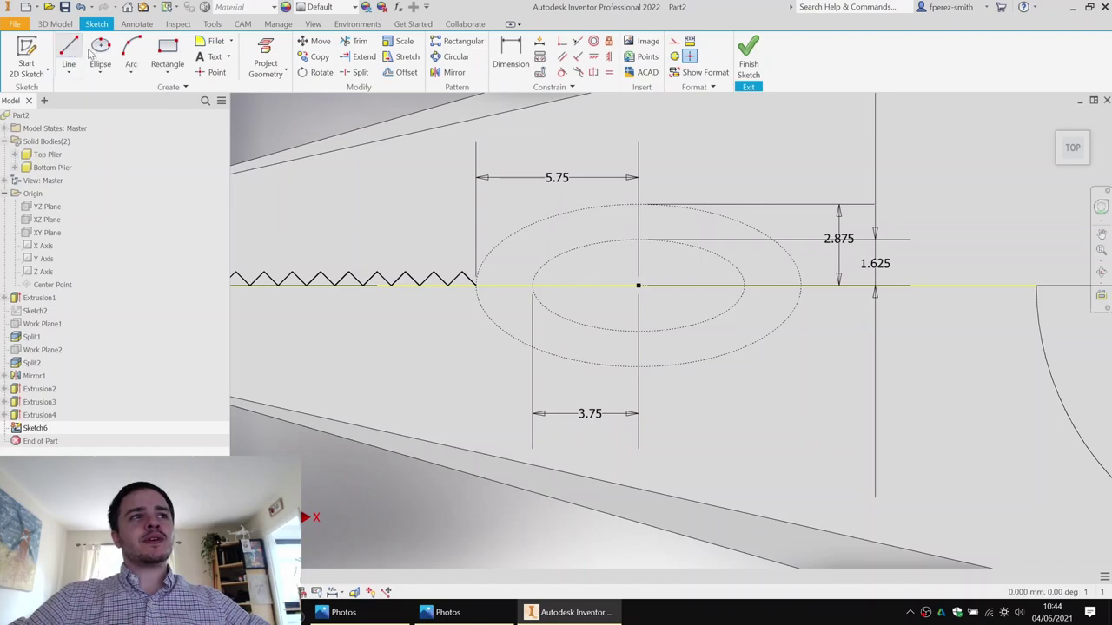
left_click(476, 285)
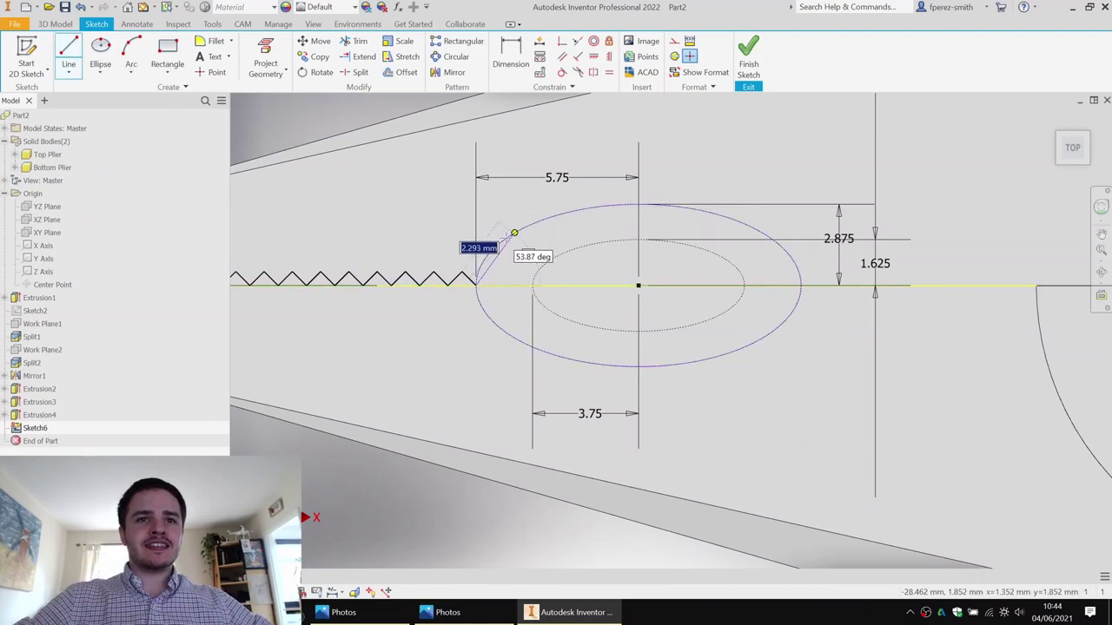
scroll(509, 231, "up", 2)
left_click(501, 233)
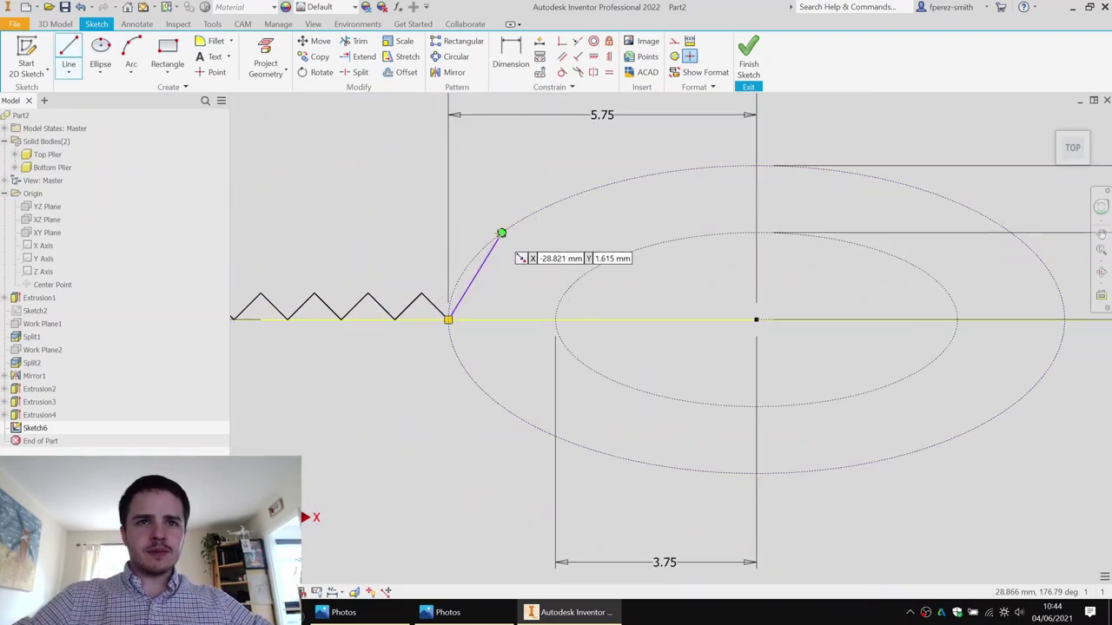
left_click(578, 281)
key("Escape")
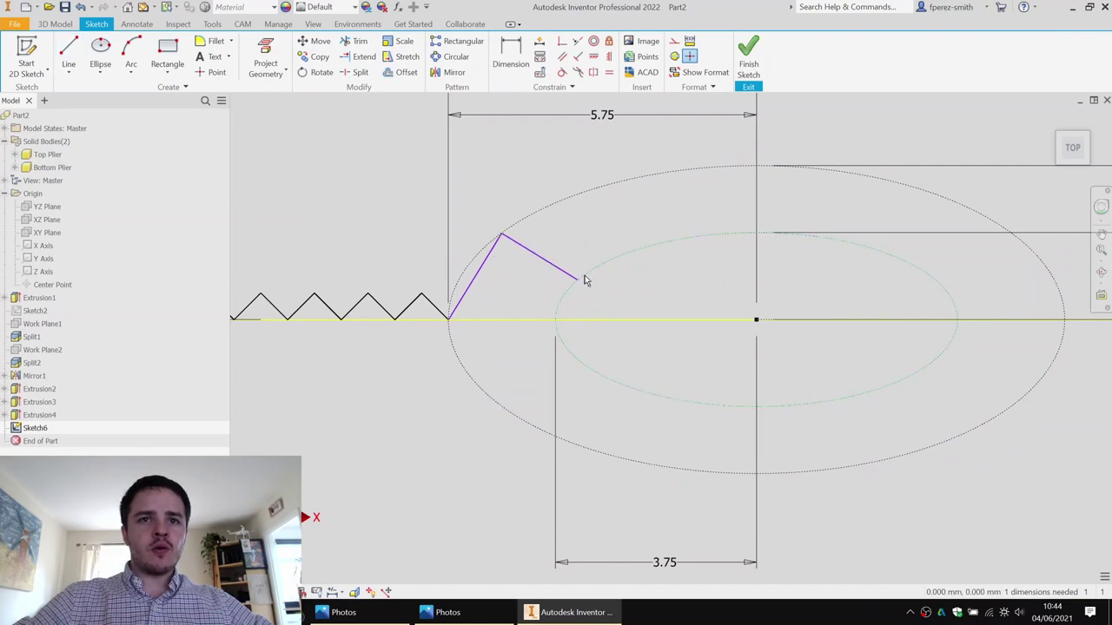
Step: Continue the tooth zigzag from its endpoint on the inner ellipse with ten connected lines alternating between the outer and inner ellipses
key("l")
left_click(578, 279)
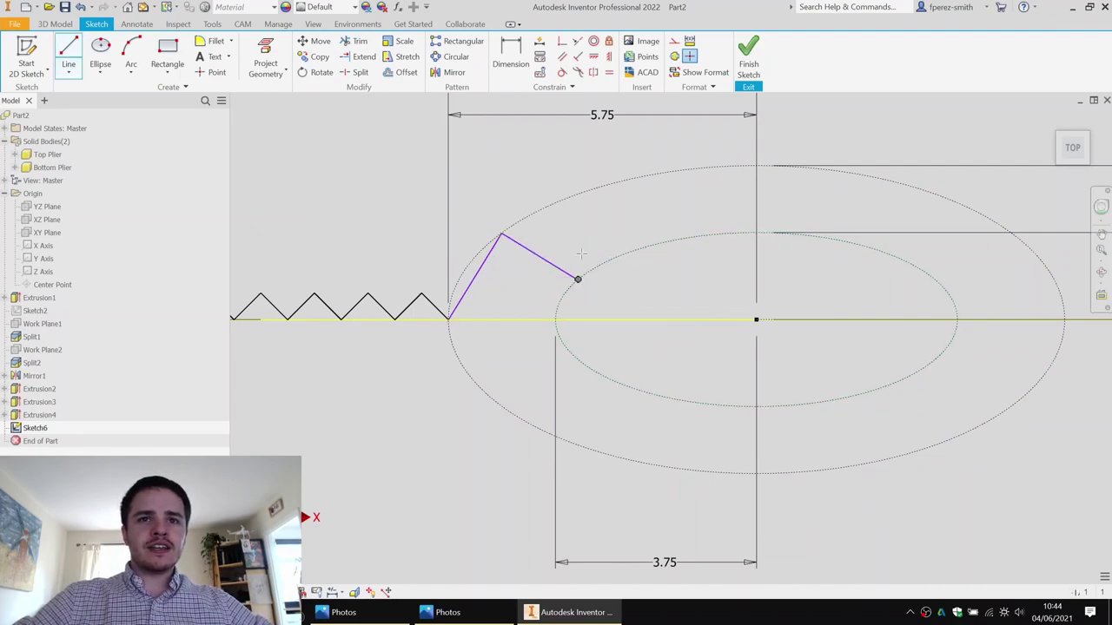
left_click(586, 190)
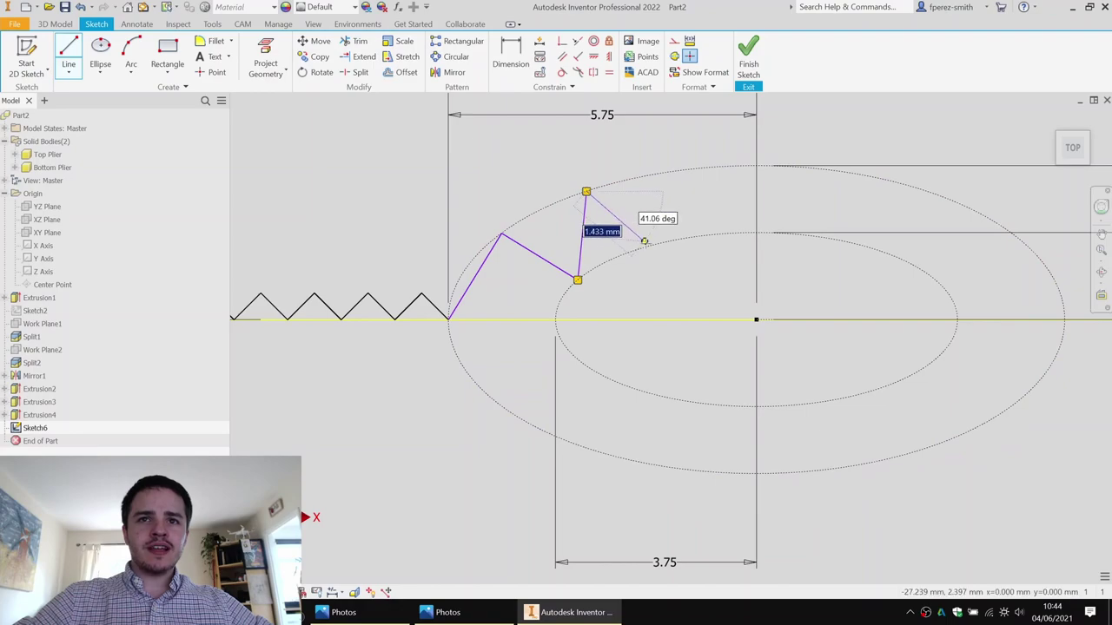
left_click(641, 248)
key("Escape")
left_click(682, 170)
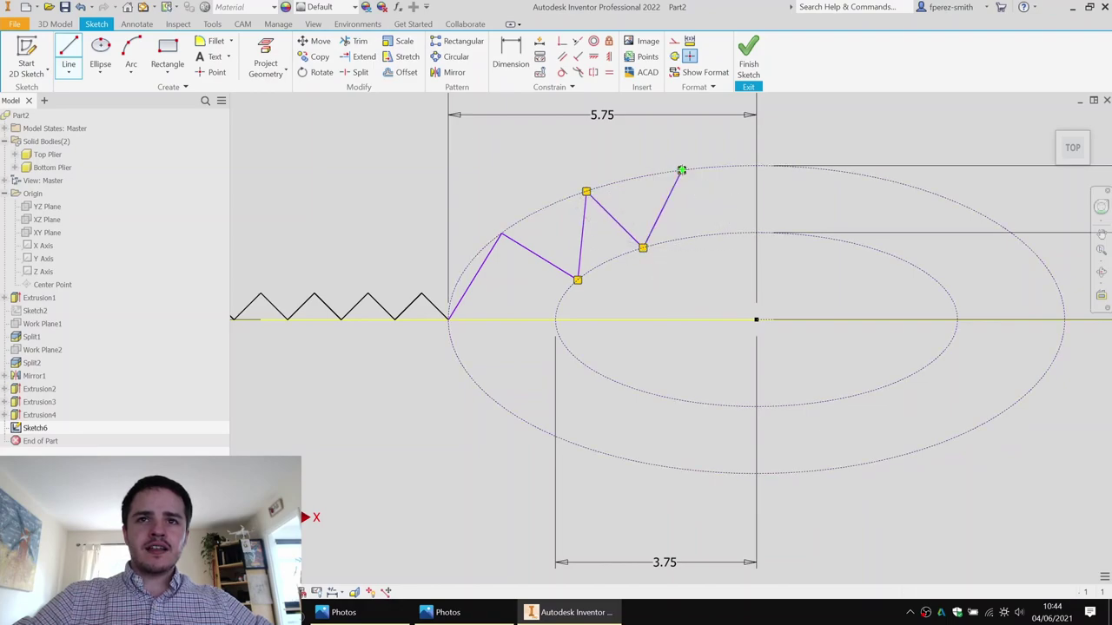
left_click(712, 234)
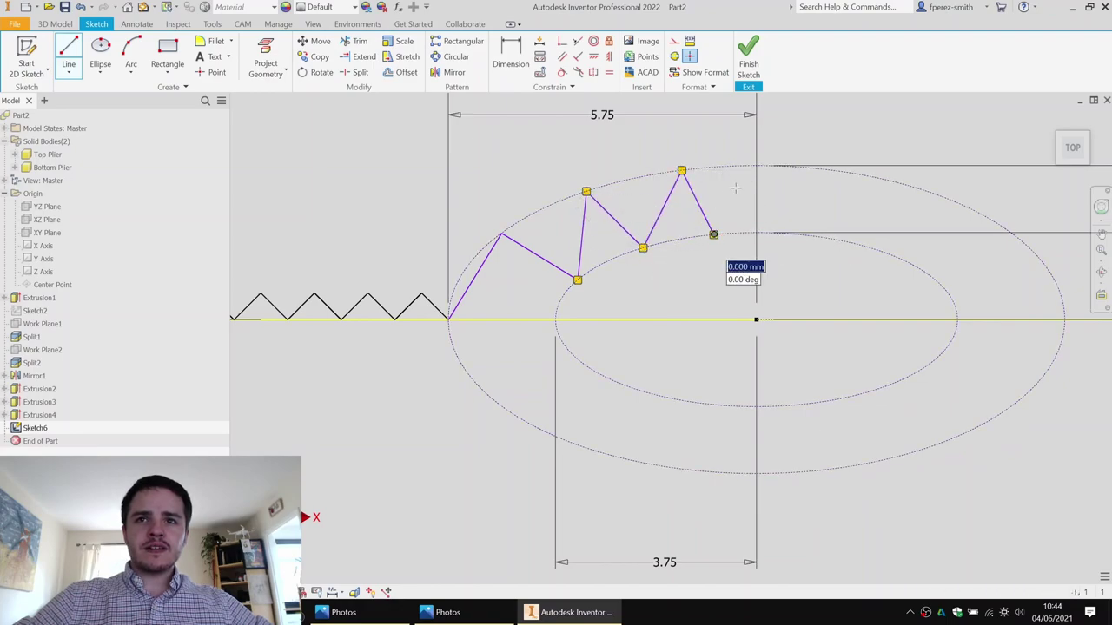
left_click(756, 166)
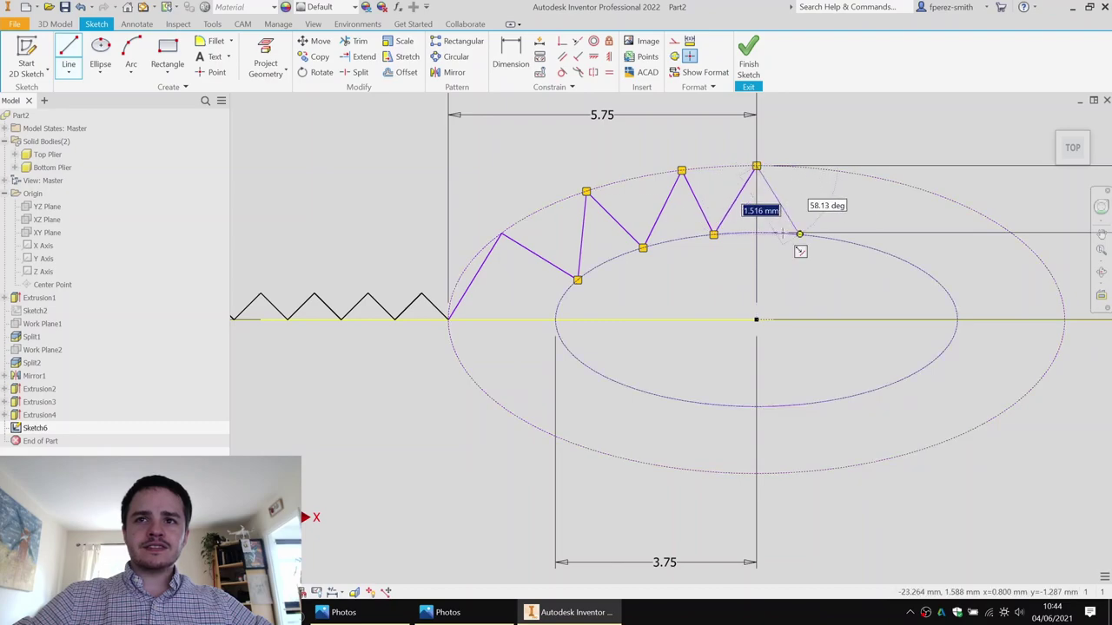
left_click(799, 235)
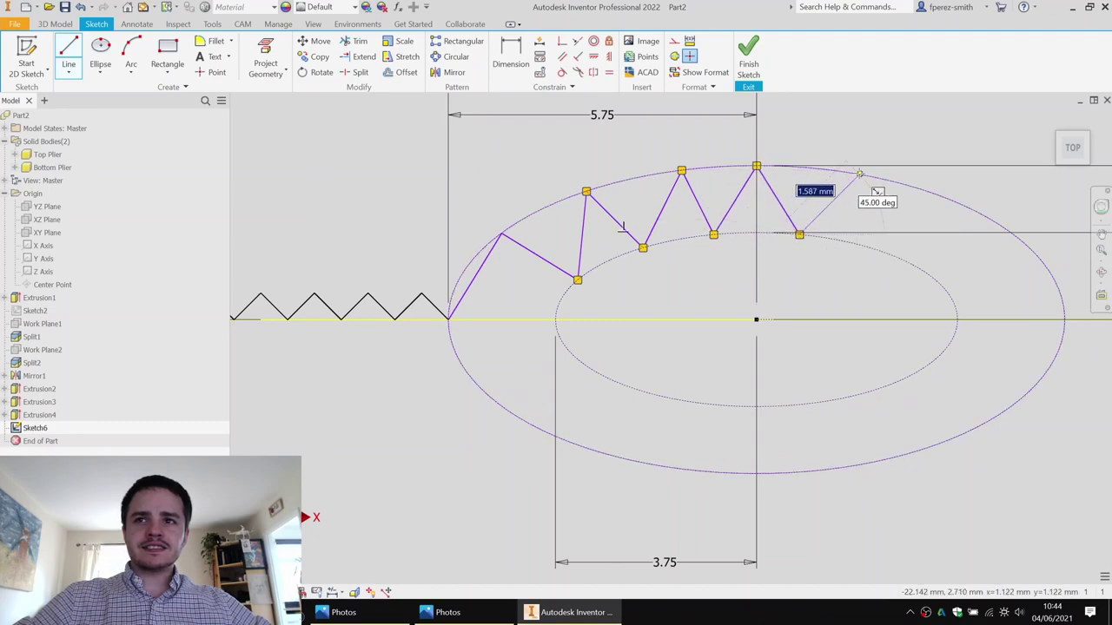
left_click(859, 175)
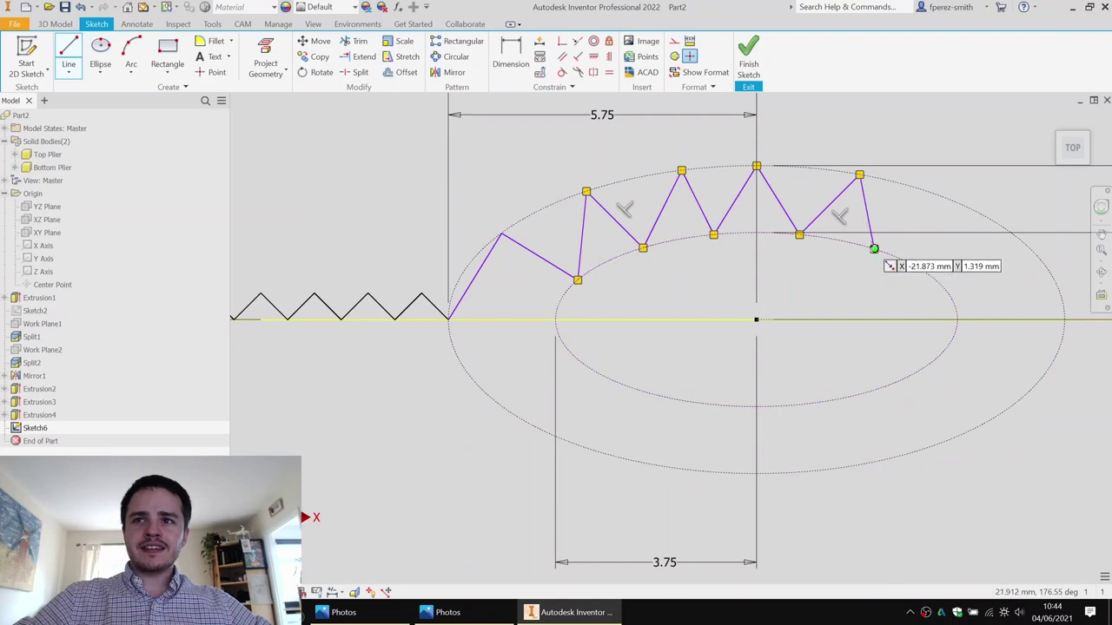
left_click(873, 248)
left_click(952, 201)
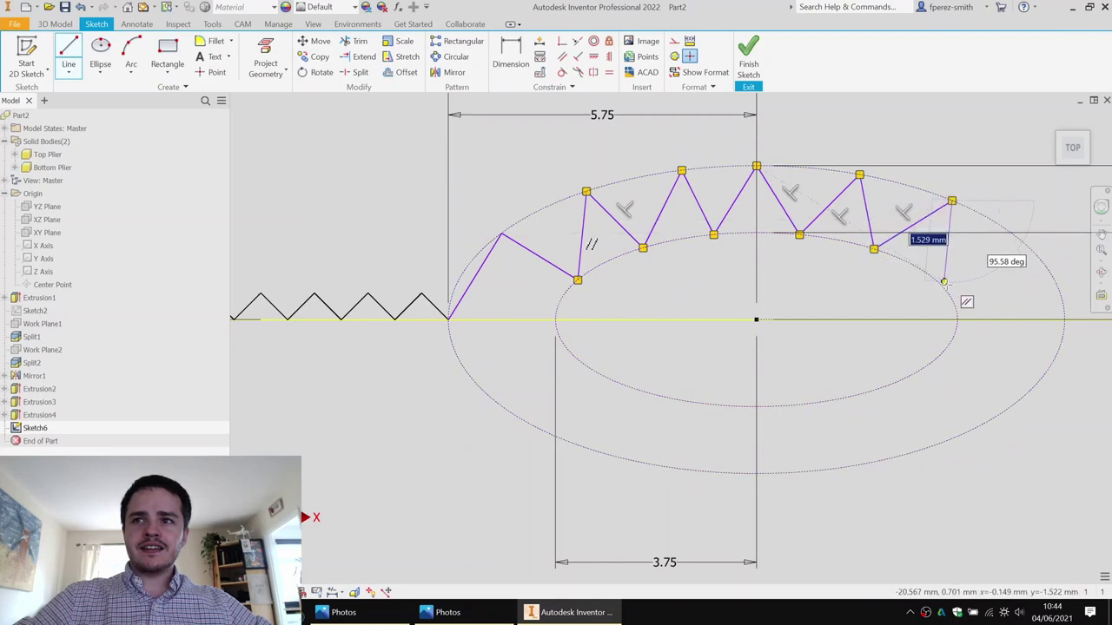
left_click(944, 288)
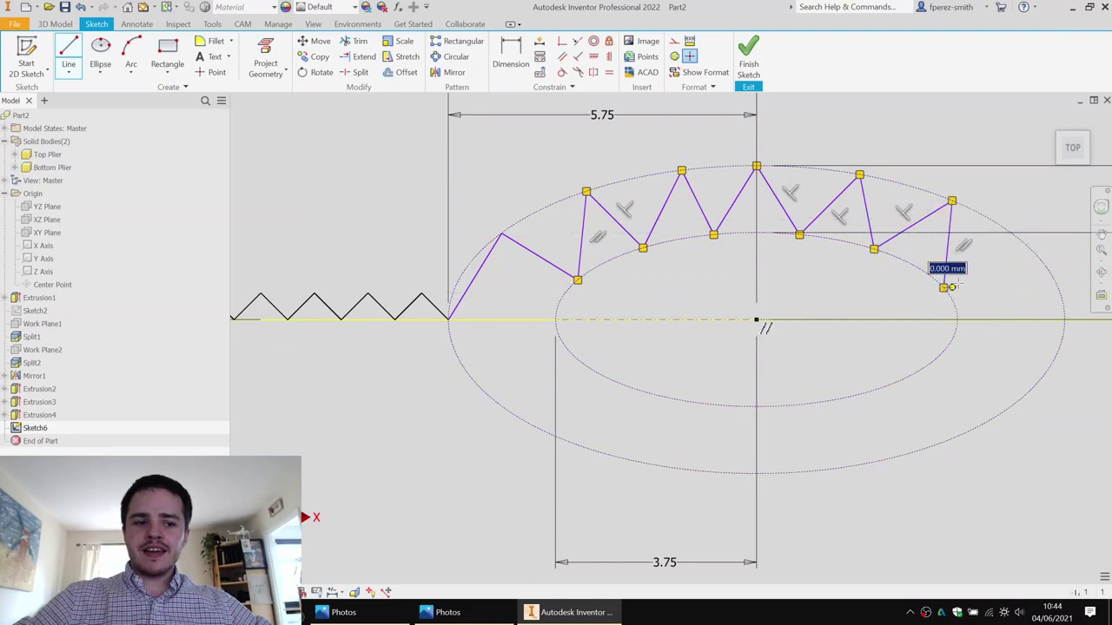
middle_click_drag(1048, 262, 844, 255)
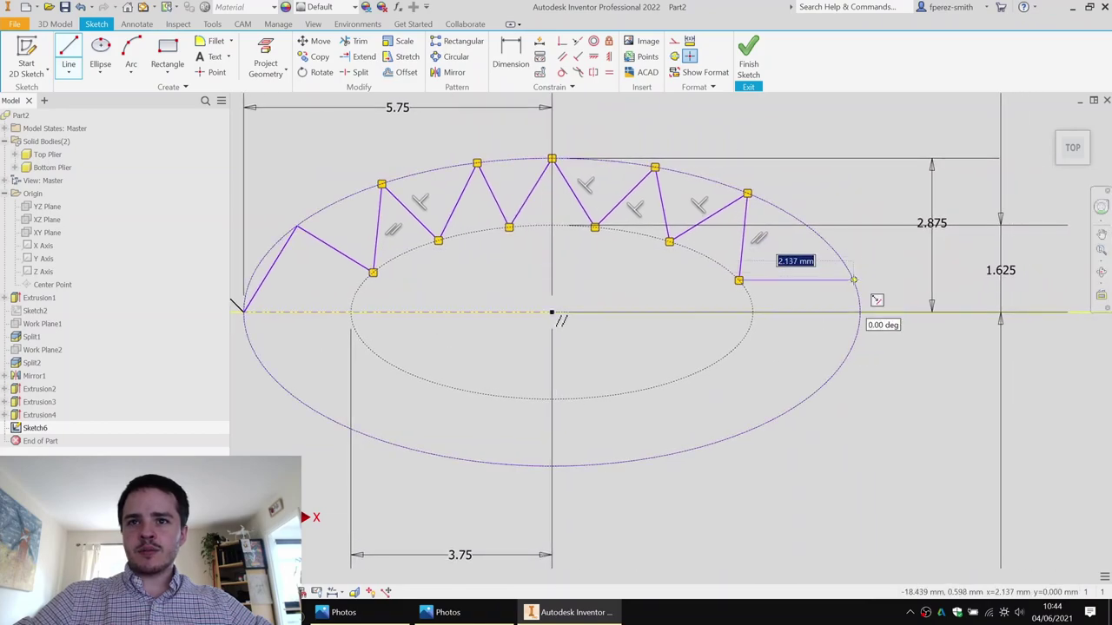
key("Escape")
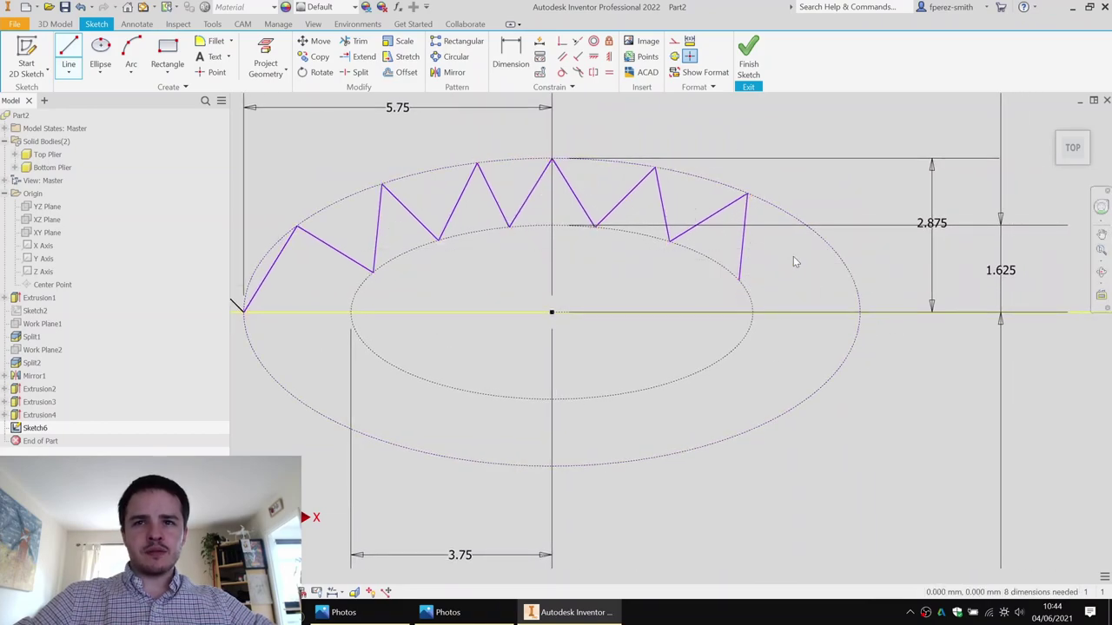
Step: Show the sketch constraints, delete the perpendicular constraints on the zigzag lines, and hide the constraints again
scroll(790, 260, "up", 1)
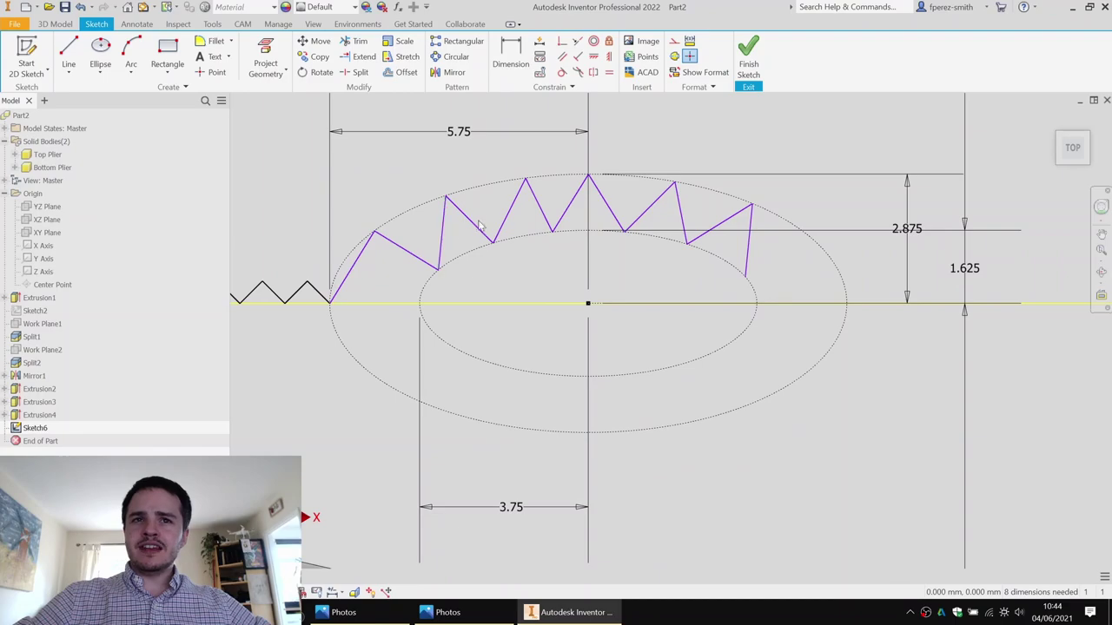
middle_click_drag(509, 285, 506, 271)
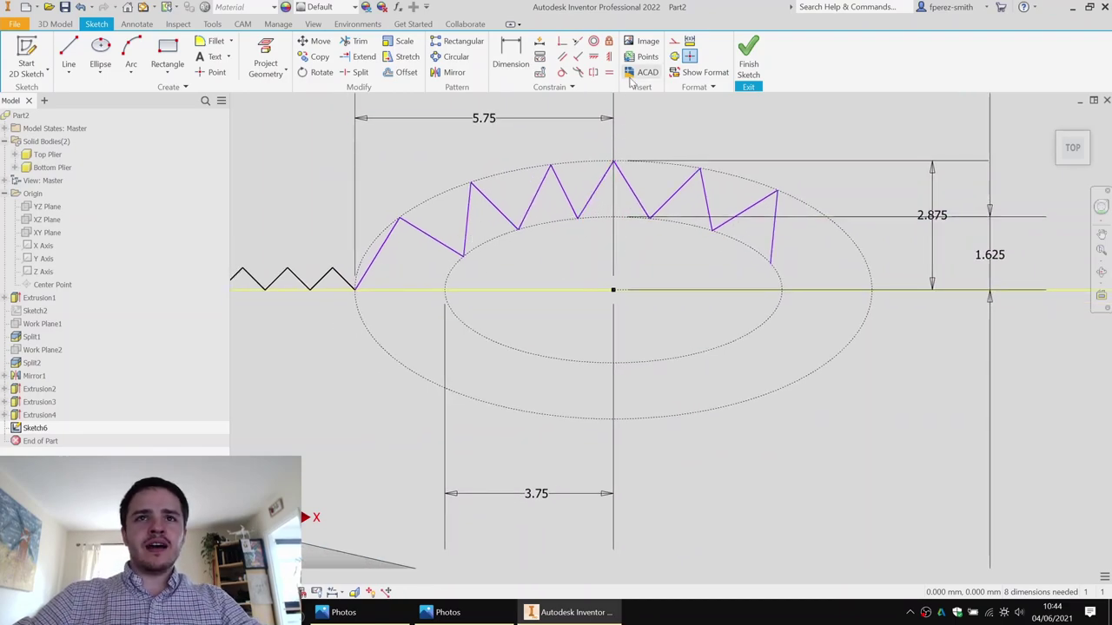
key("F8")
scroll(458, 205, "up", 3)
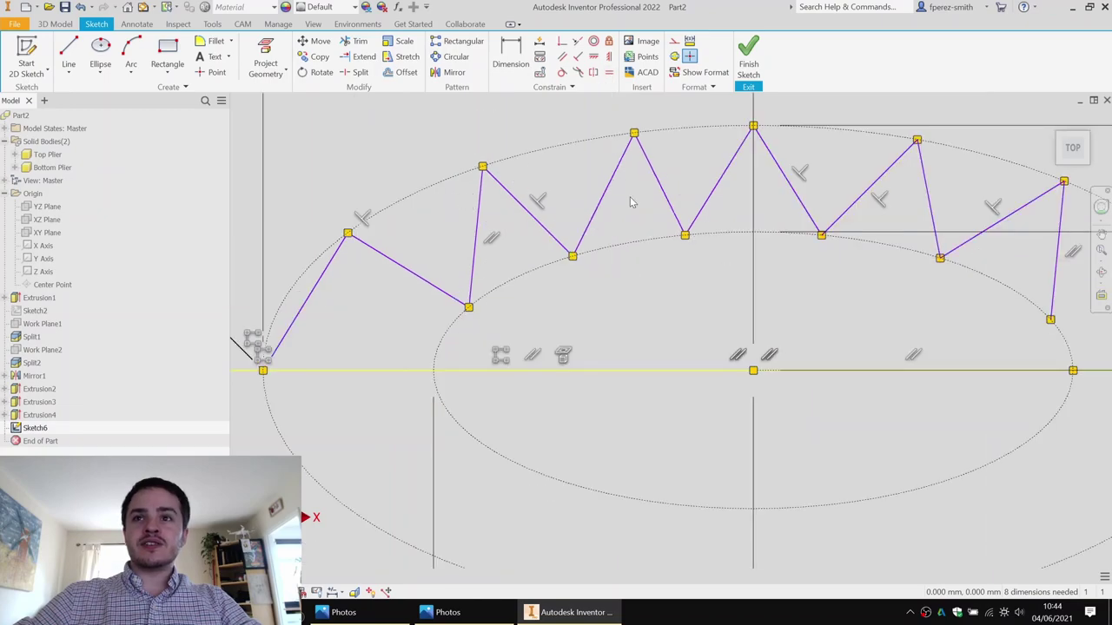
middle_click_drag(601, 197, 523, 218)
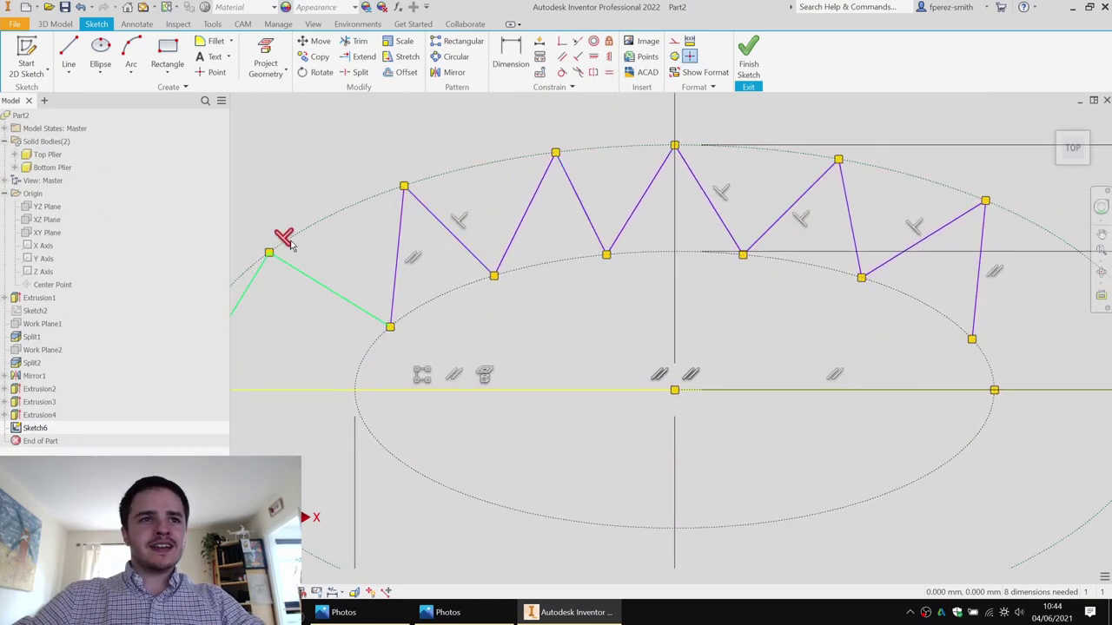
key("Delete")
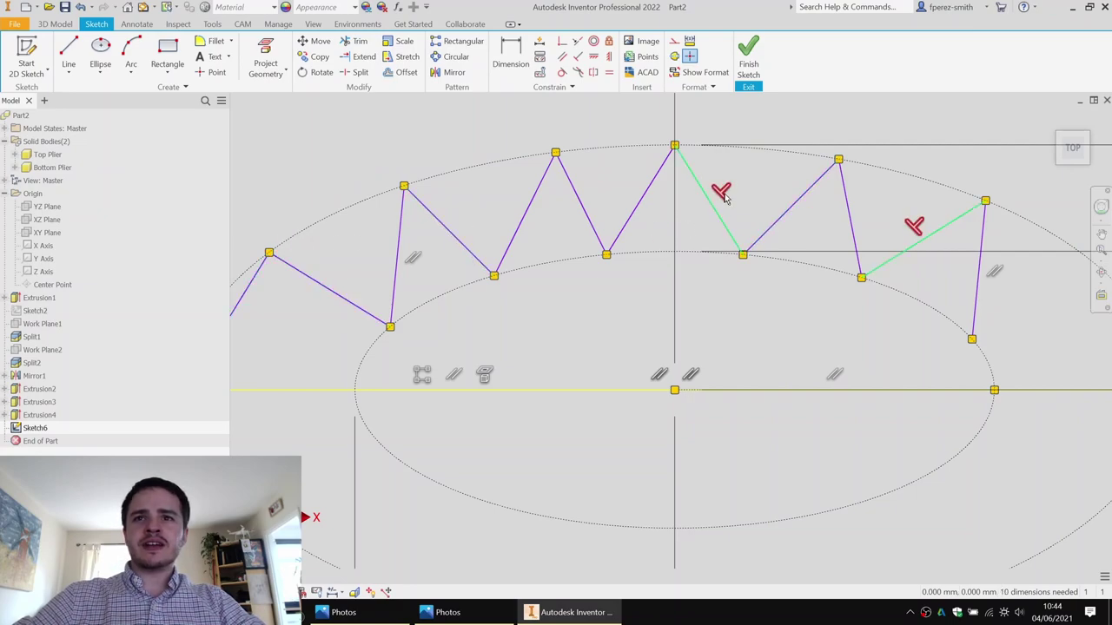
key("Delete")
key("F9")
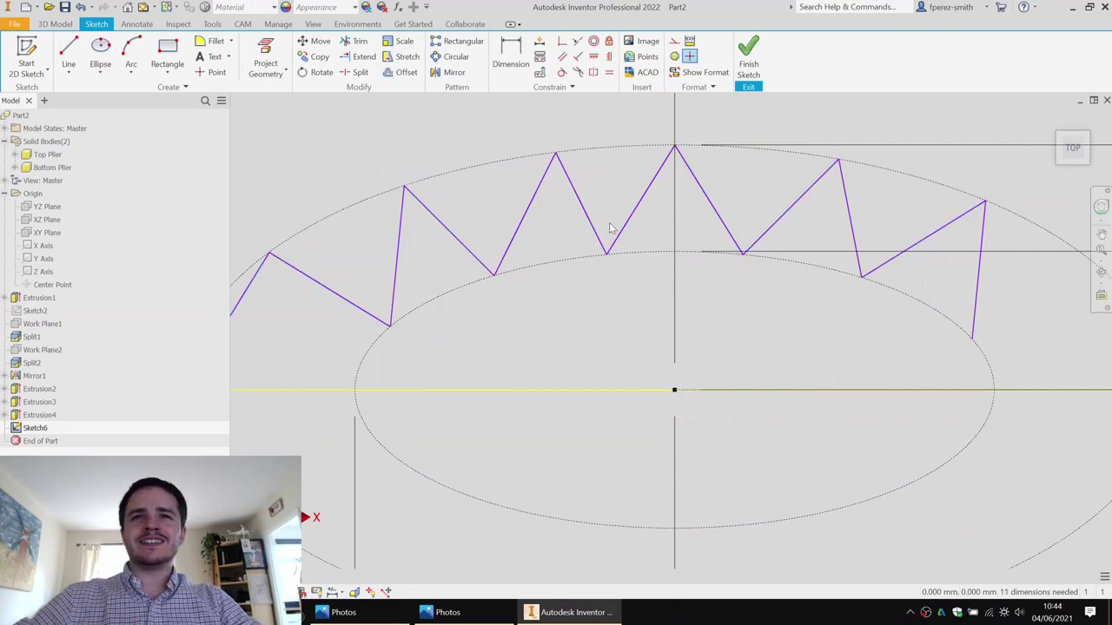
Step: Apply equal-length constraints between the first and second and between the second and third zigzag lines
scroll(522, 273, "down", 1)
middle_click_drag(550, 272, 590, 267)
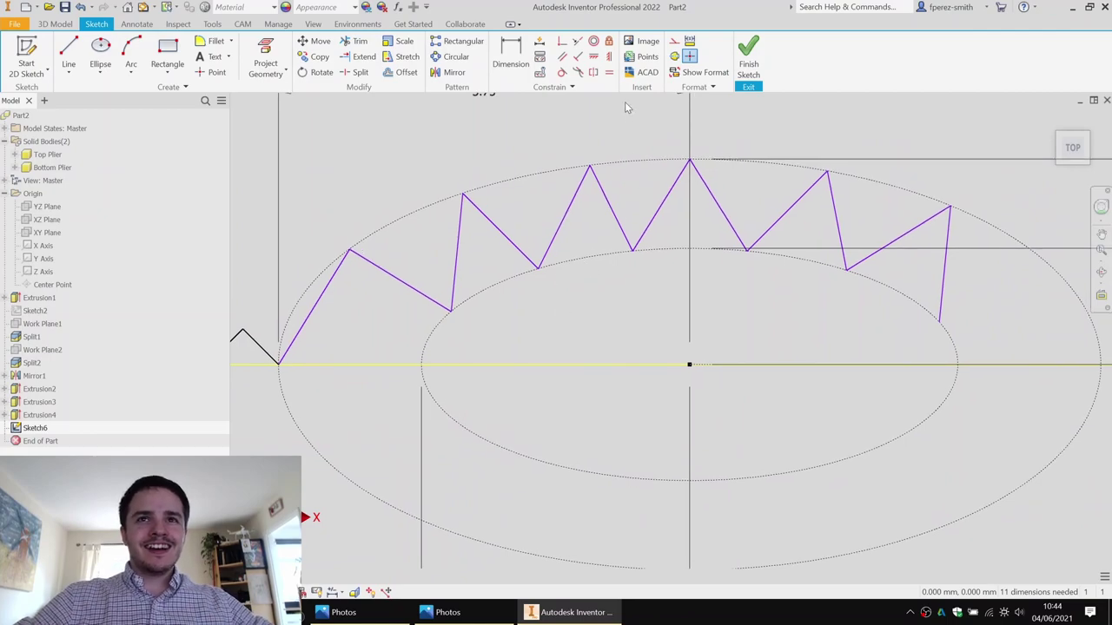
left_click(610, 73)
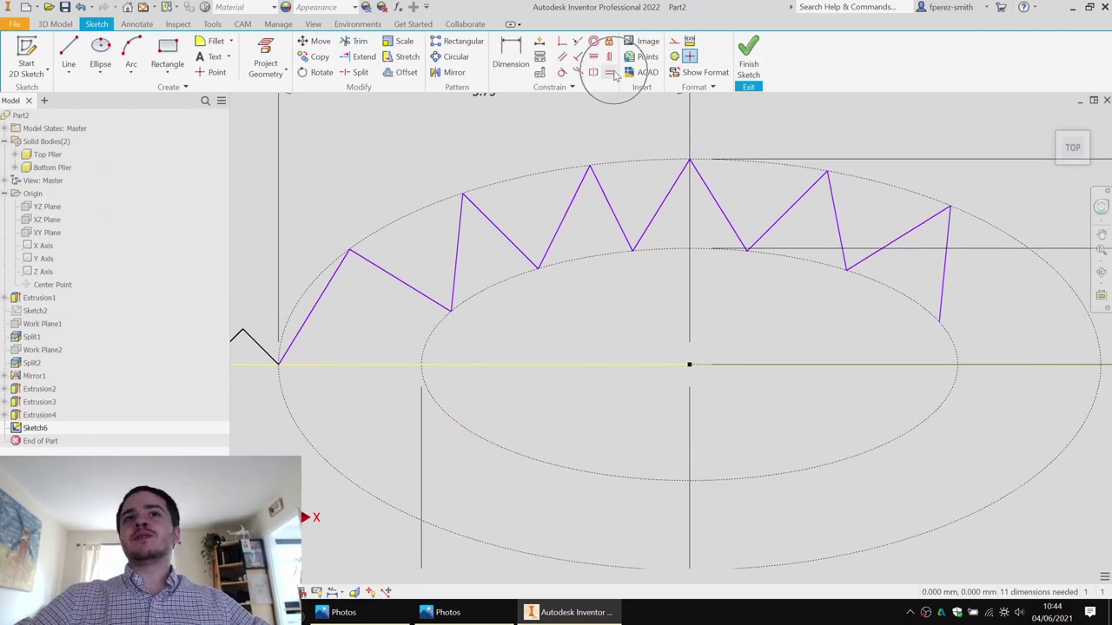
left_click(311, 299)
left_click(382, 282)
left_click(431, 304)
left_click(455, 260)
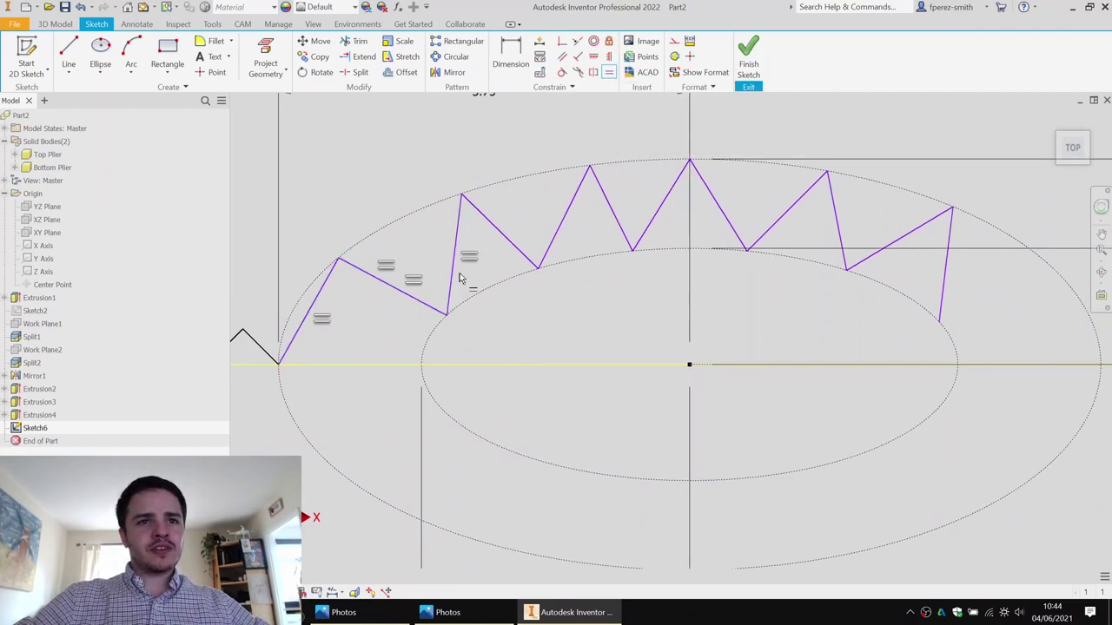
left_click(455, 253)
left_click(429, 304)
key("Escape")
Step: Make each zigzag line from the third to the ninth equal in length to its neighbouring line
left_click(609, 76)
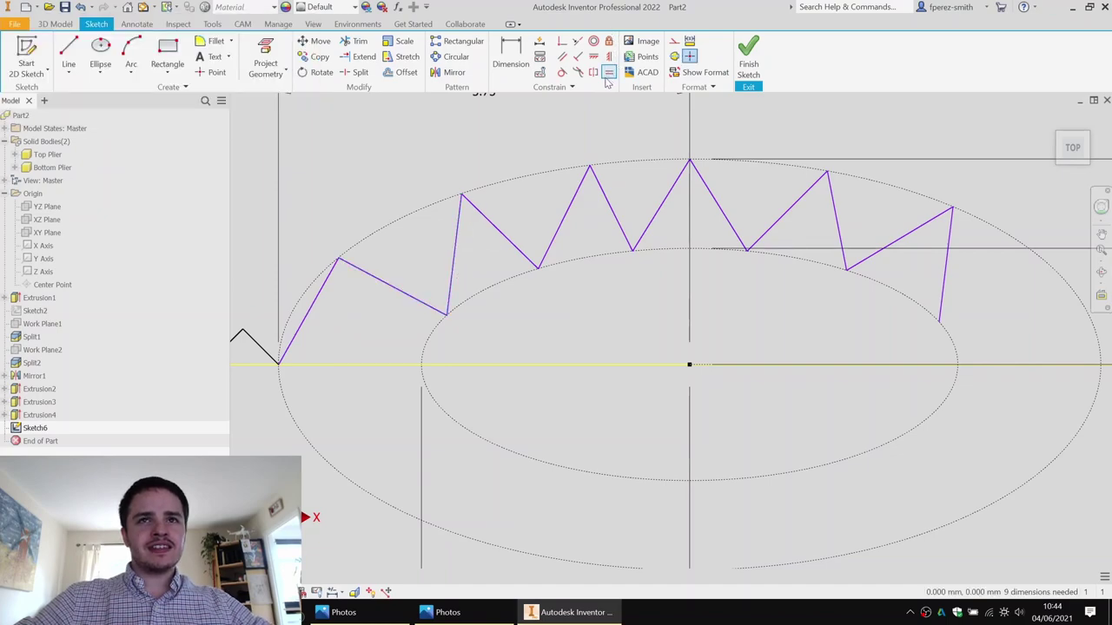
left_click(491, 230)
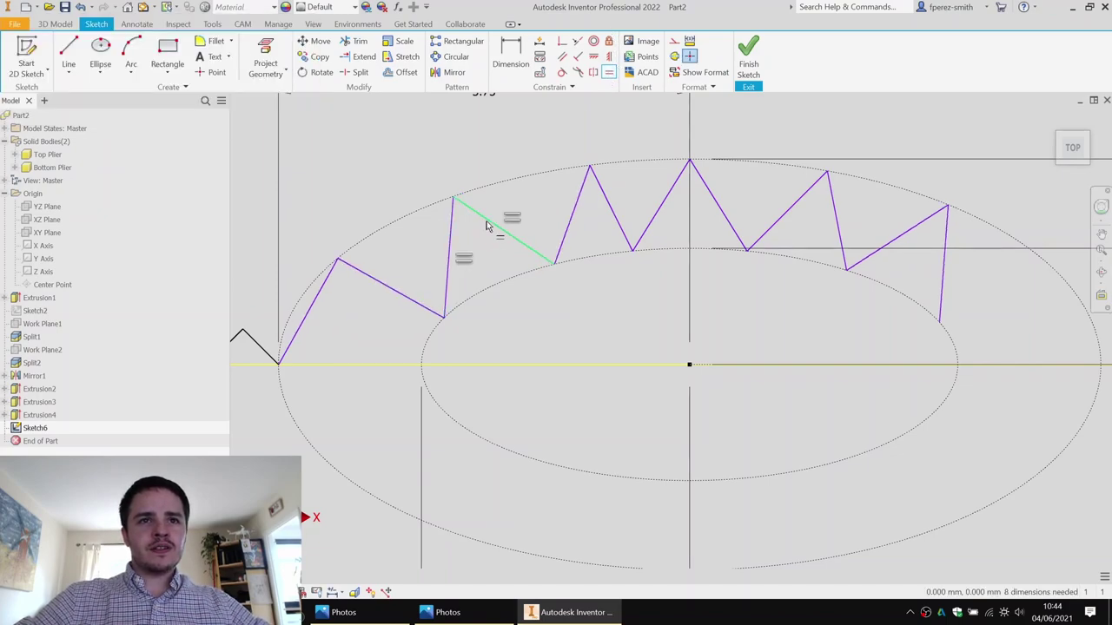
left_click(491, 228)
left_click(576, 219)
left_click(576, 221)
left_click(620, 206)
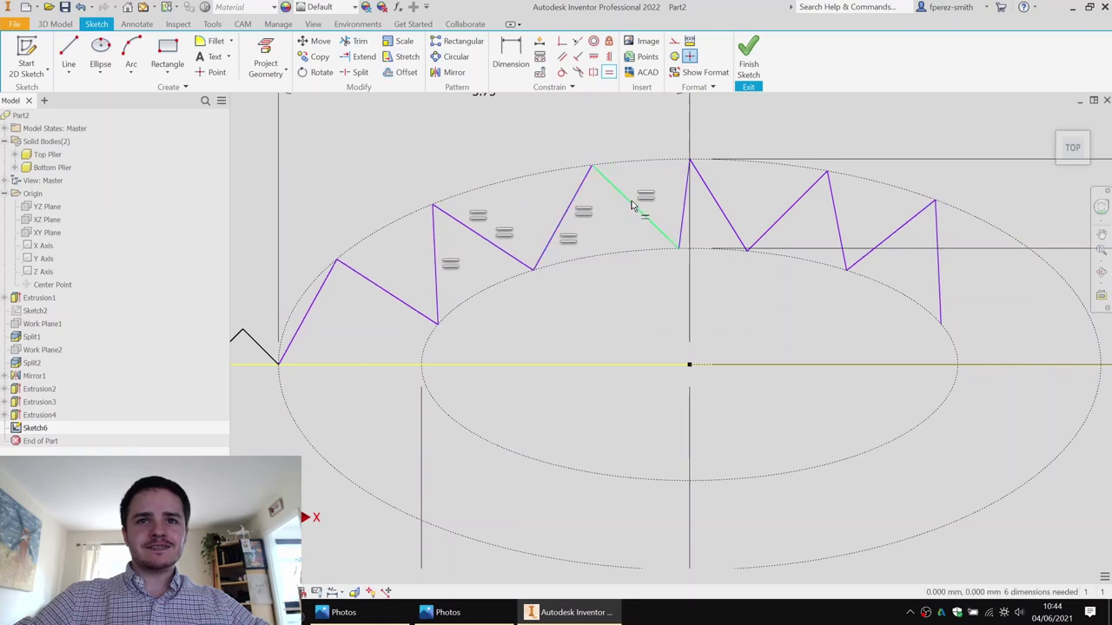
left_click(683, 212)
left_click(746, 212)
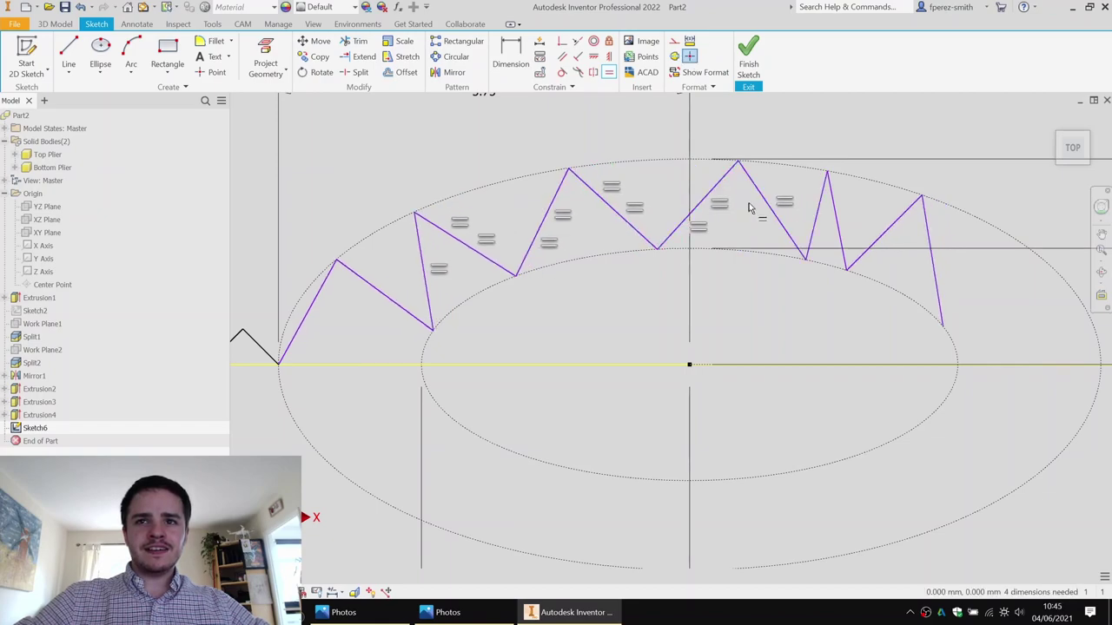
left_click(814, 211)
Step: Try to make the ninth and tenth zigzag lines equal in length
left_click(838, 235)
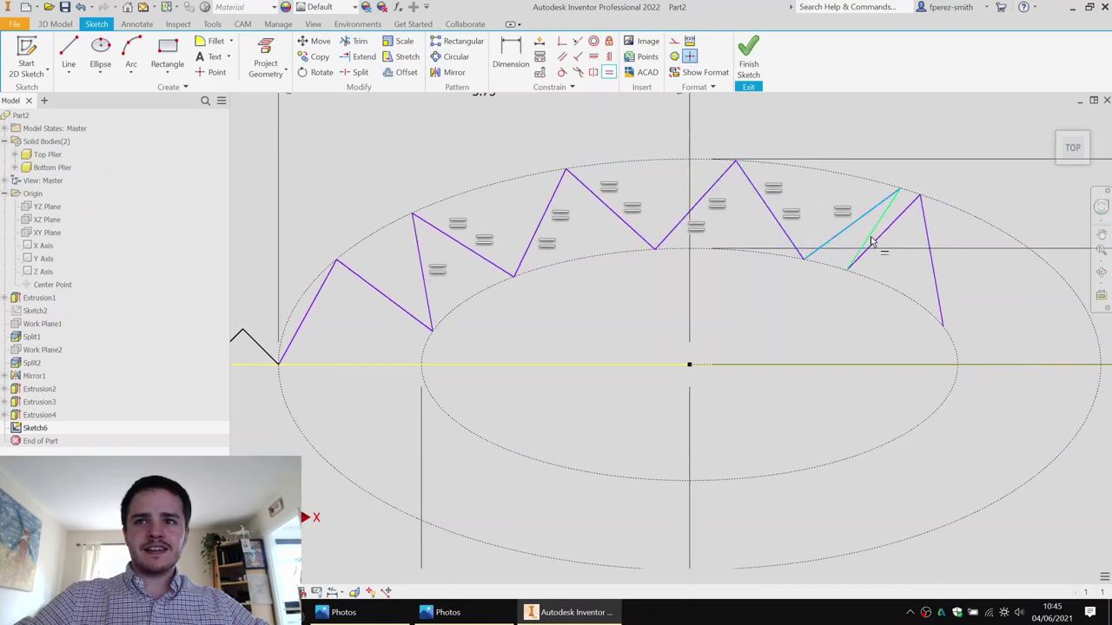
left_click(872, 236)
key("Escape")
key("ctrl+z")
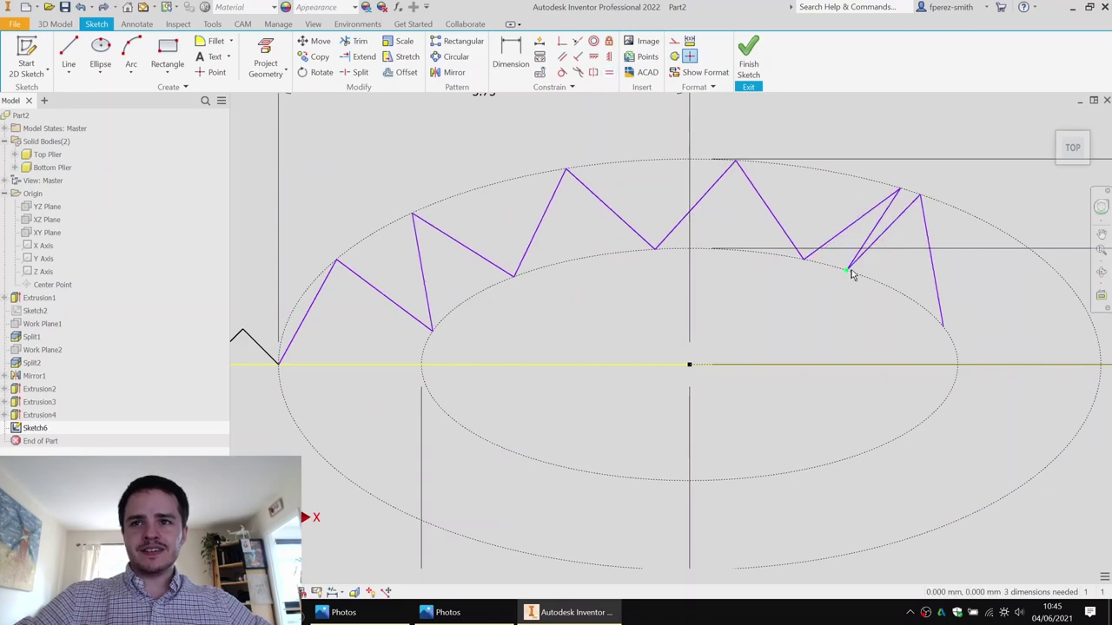
Step: Move the vertex between the tenth and eleventh zigzag lines further along the inner ellipse, away from the straight teeth
mouse_move(847, 270)
left_mouse_down()
mouse_move(891, 259)
mouse_move(901, 189)
mouse_move(869, 179)
mouse_move(942, 213)
left_mouse_up()
key("ctrl+z")
left_click(887, 286)
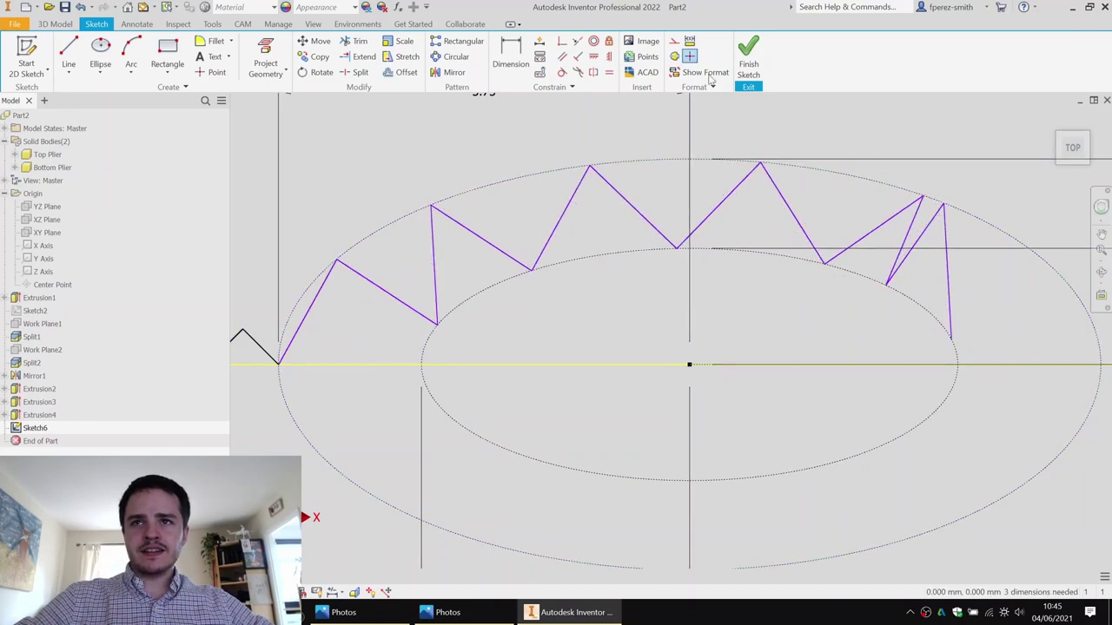
Step: Try to make the lines at the free end of the zigzag teeth profile equal in length
left_click(905, 261)
left_click(918, 224)
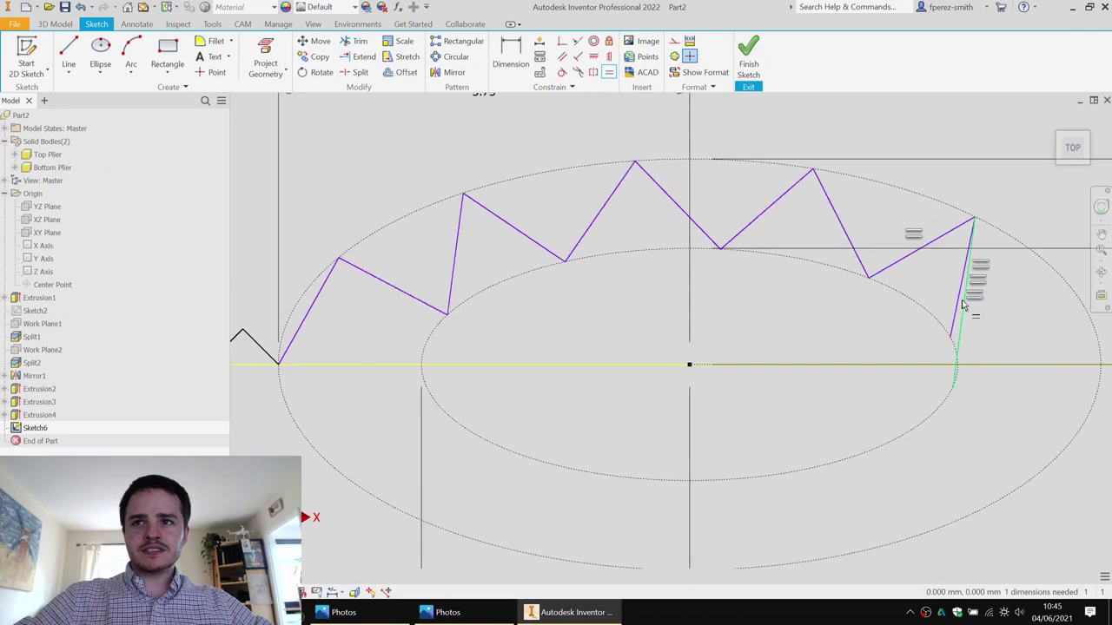
key("ctrl+z")
key("ctrl+z")
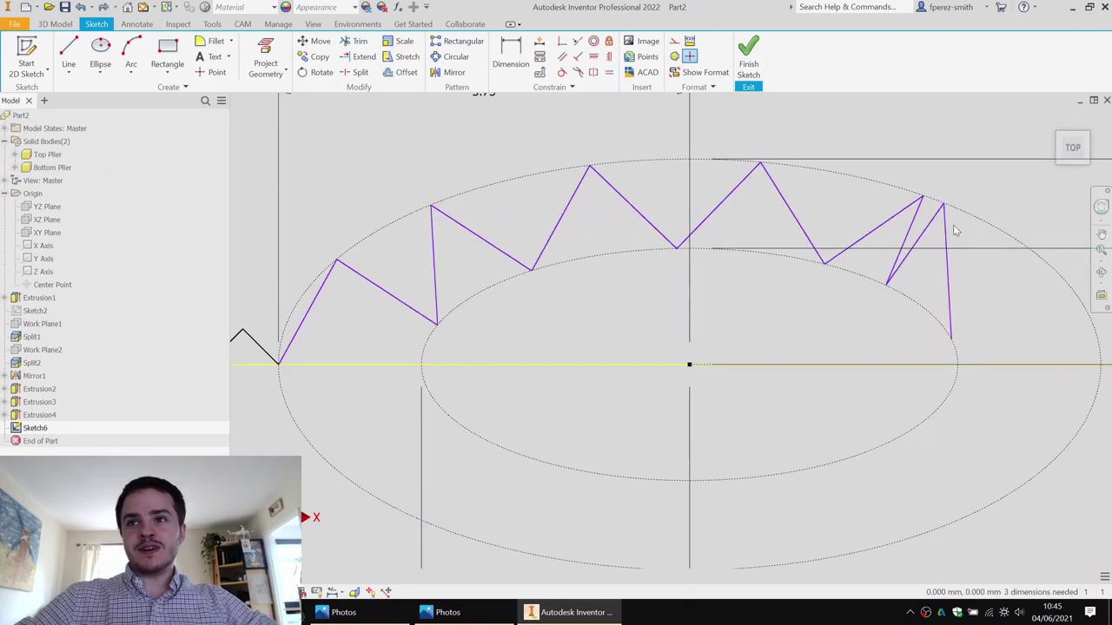
Step: Delete the two surplus lines at the zigzag's free end and make the two last remaining lines equal in length
key("Delete")
left_click(609, 73)
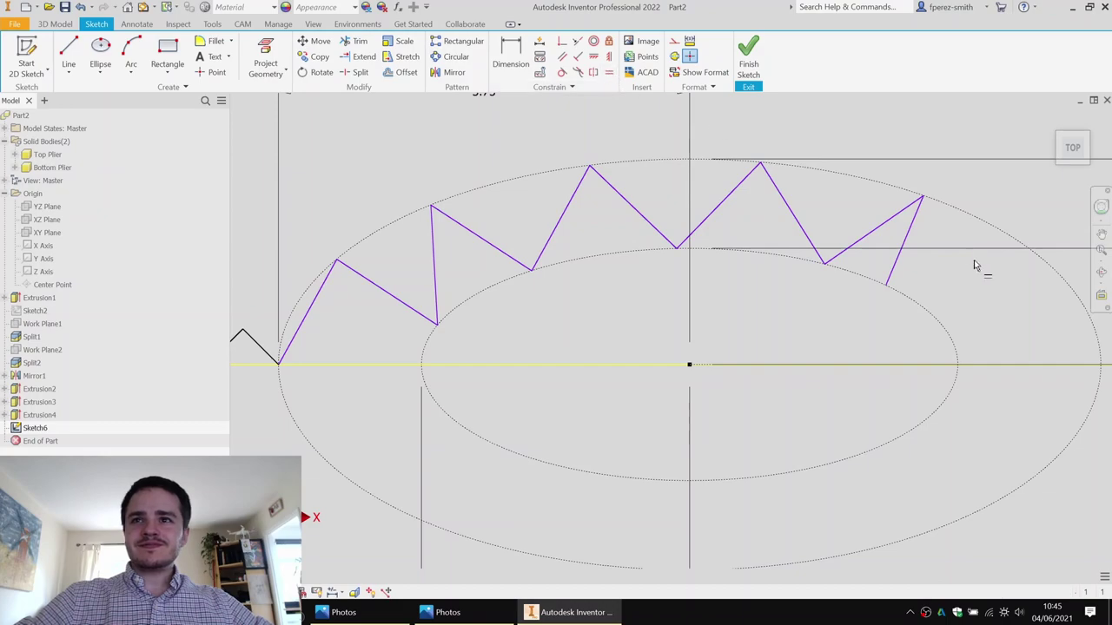
left_click(884, 223)
left_click(904, 245)
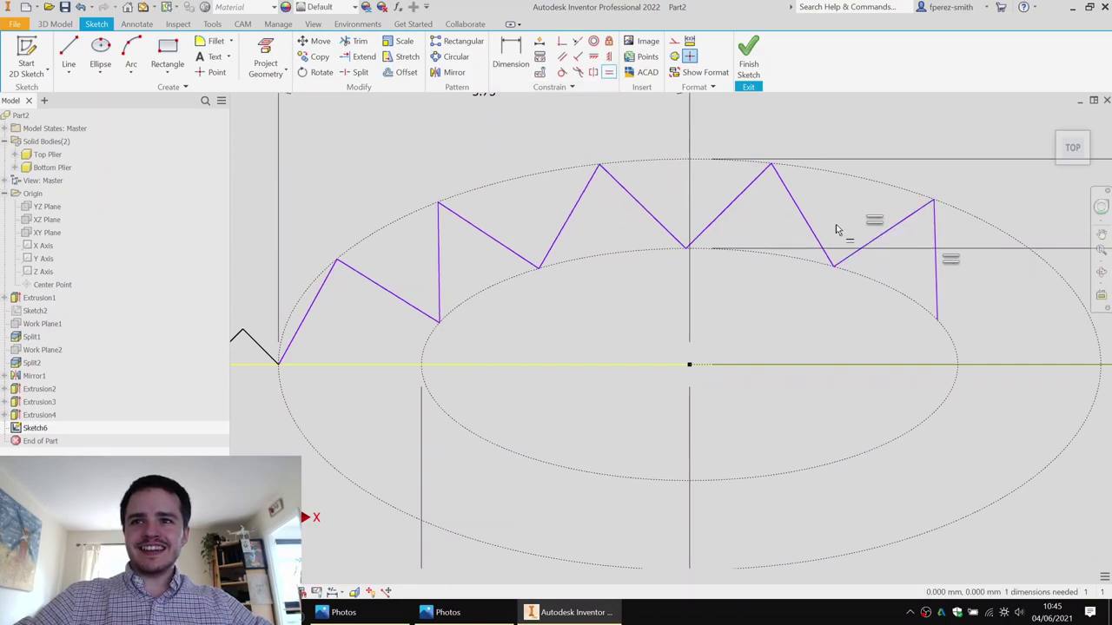
Step: Show all sketch constraints, hide them again and test the zigzag's freedom by moving its free end
key("F8")
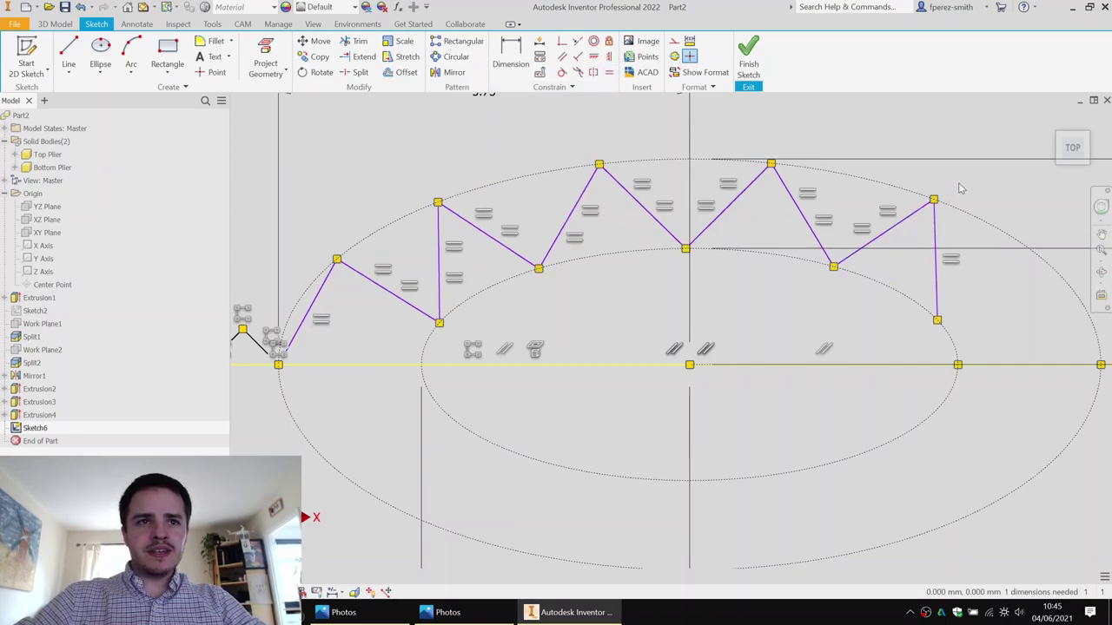
key("F9")
mouse_move(937, 320)
left_mouse_down()
mouse_move(950, 325)
mouse_move(955, 364)
mouse_move(947, 328)
mouse_move(989, 310)
mouse_move(961, 266)
left_mouse_up()
Step: Sketch an ellipse about 10 mm wide and 4 mm high on the upper jaw, between the zigzag teeth and the pivot
scroll(631, 231, "down", 5)
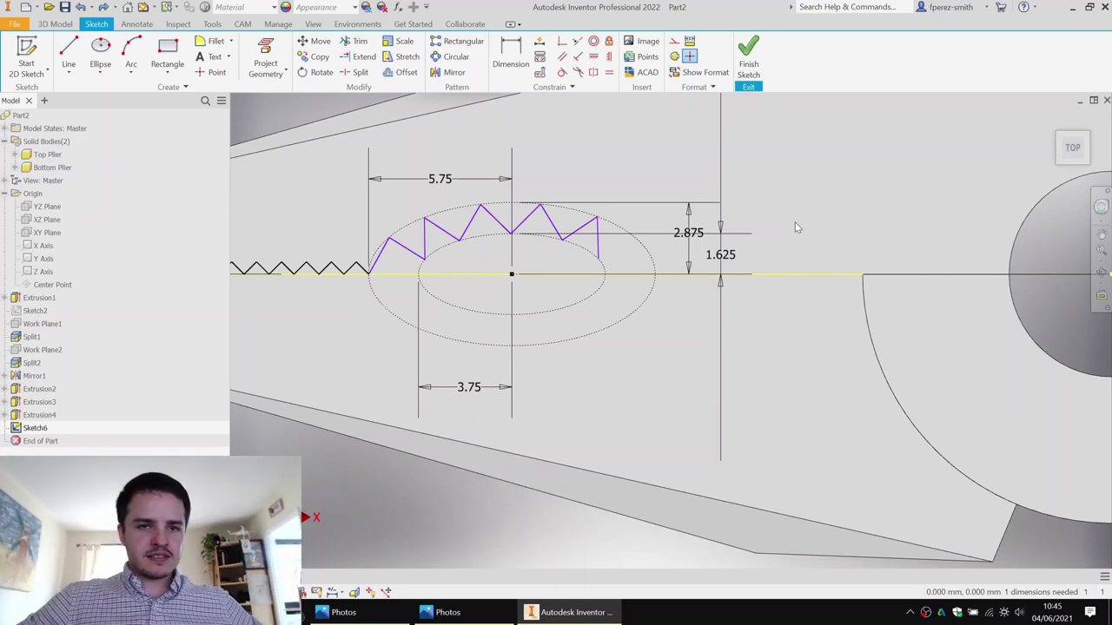
left_click(99, 54)
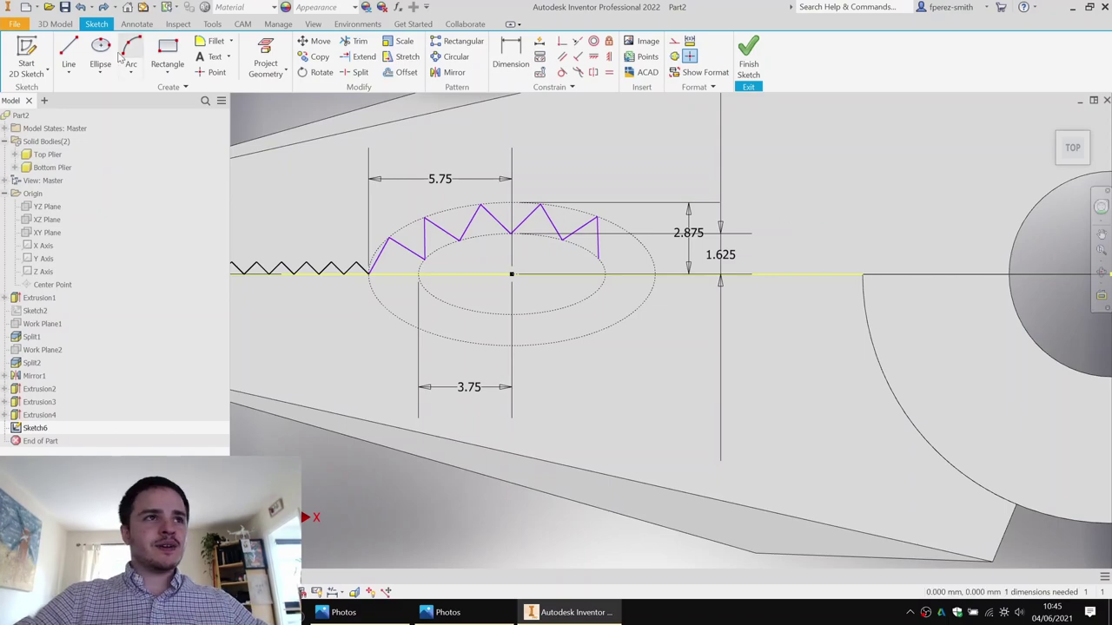
scroll(826, 159, "down", 3)
middle_click_drag(829, 161, 764, 259)
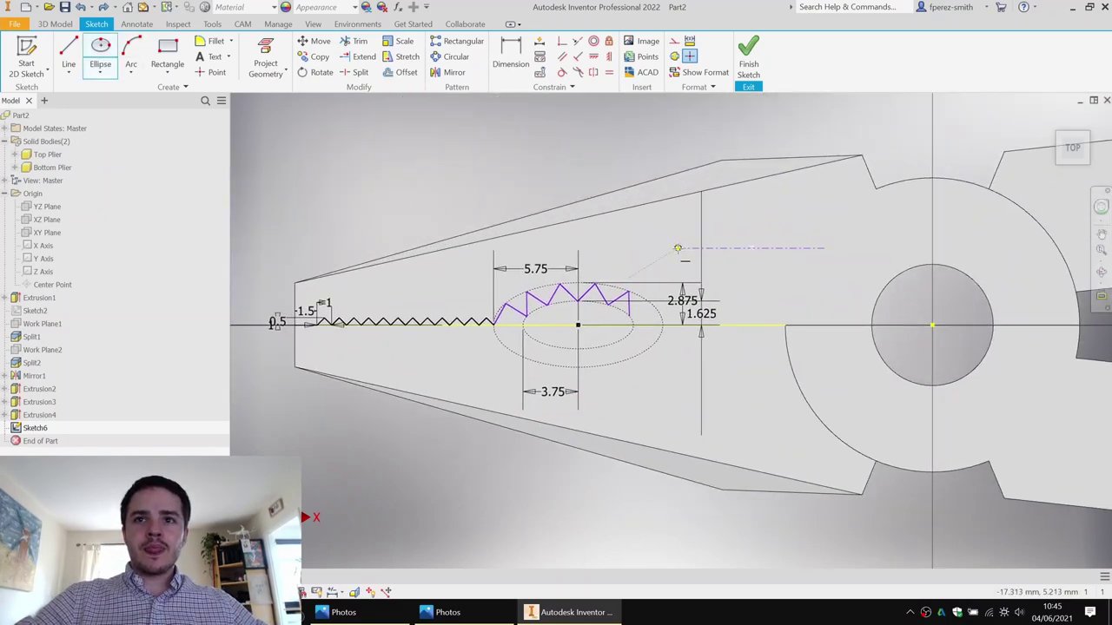
left_click(678, 249)
left_click(735, 219)
Step: Dimension the new ellipse's half-width as 6.375 mm (12.75 halved) and its half-height as 5.25 mm (10.5 halved)
key("d")
left_click(705, 272)
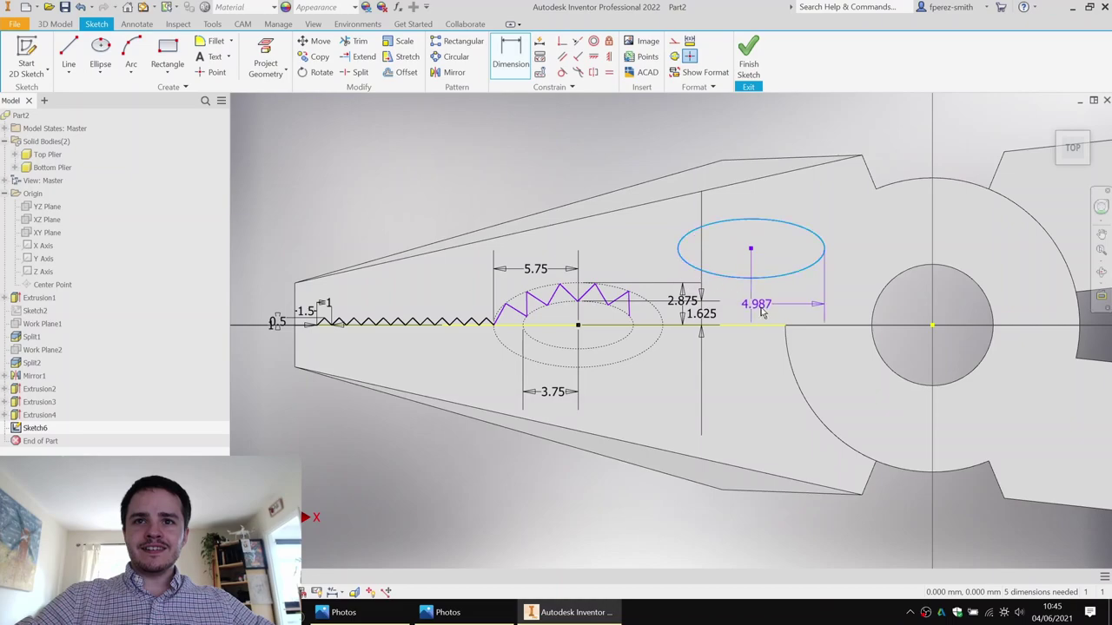
left_click(728, 300)
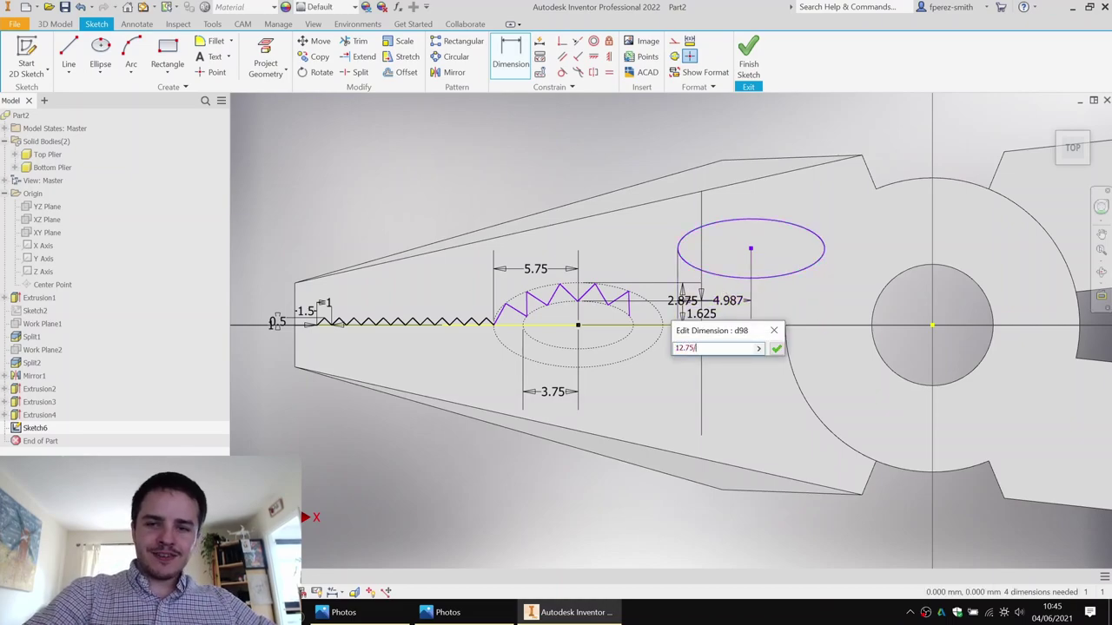
type("12.75")
key("Return")
left_click(728, 222)
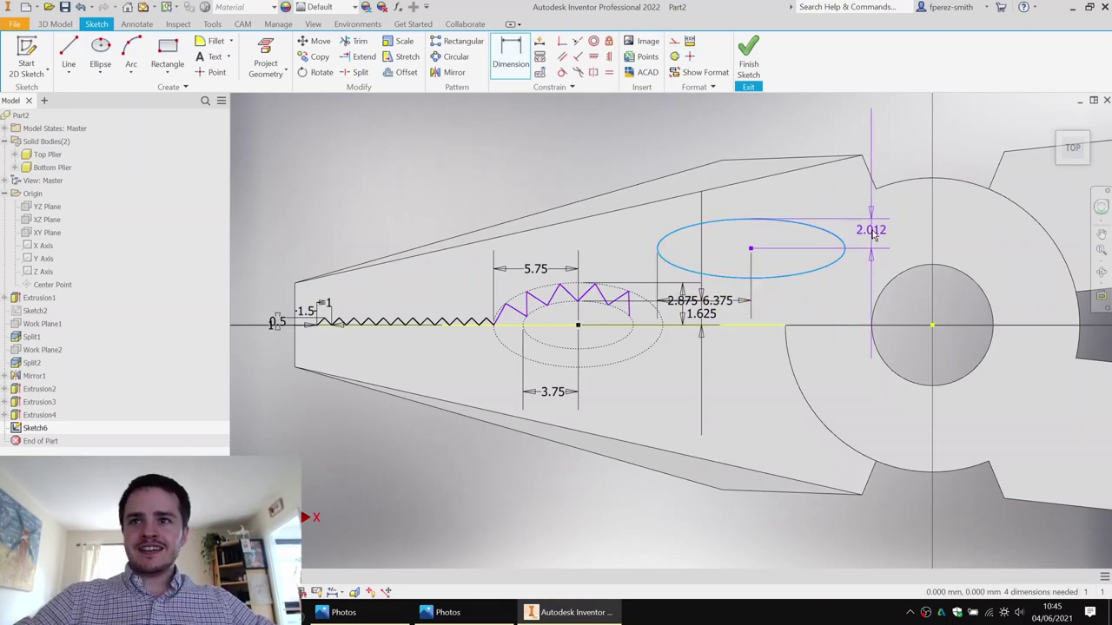
left_click(871, 234)
type("10.5")
key("Return")
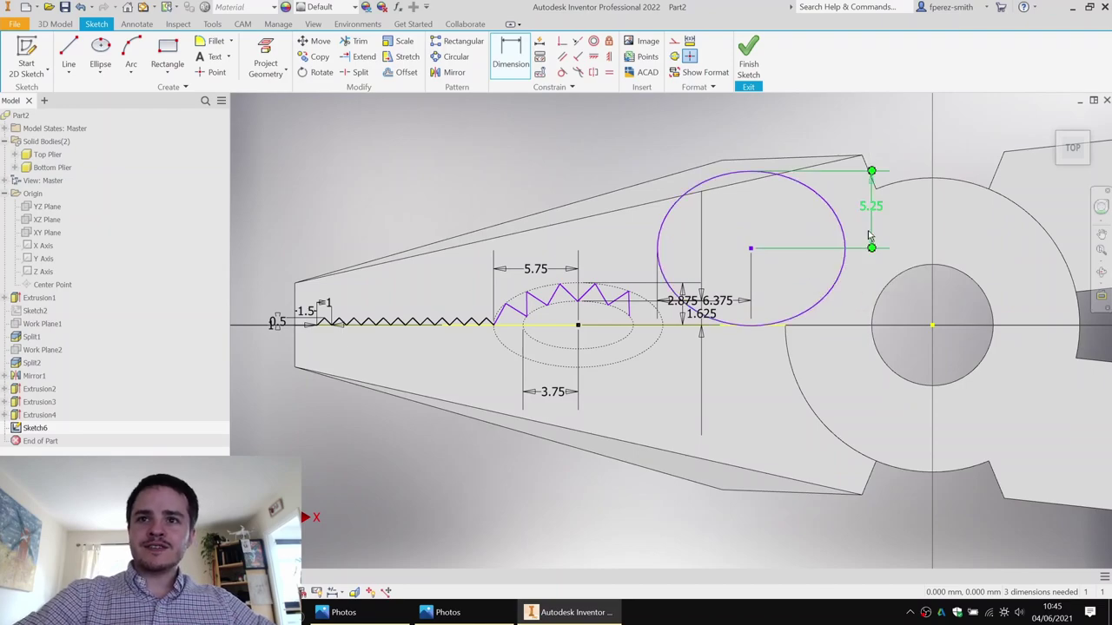
key("Escape")
Step: Try to make the new ellipse's centre coincident with the jaw centreline
middle_click_drag(814, 178, 720, 222)
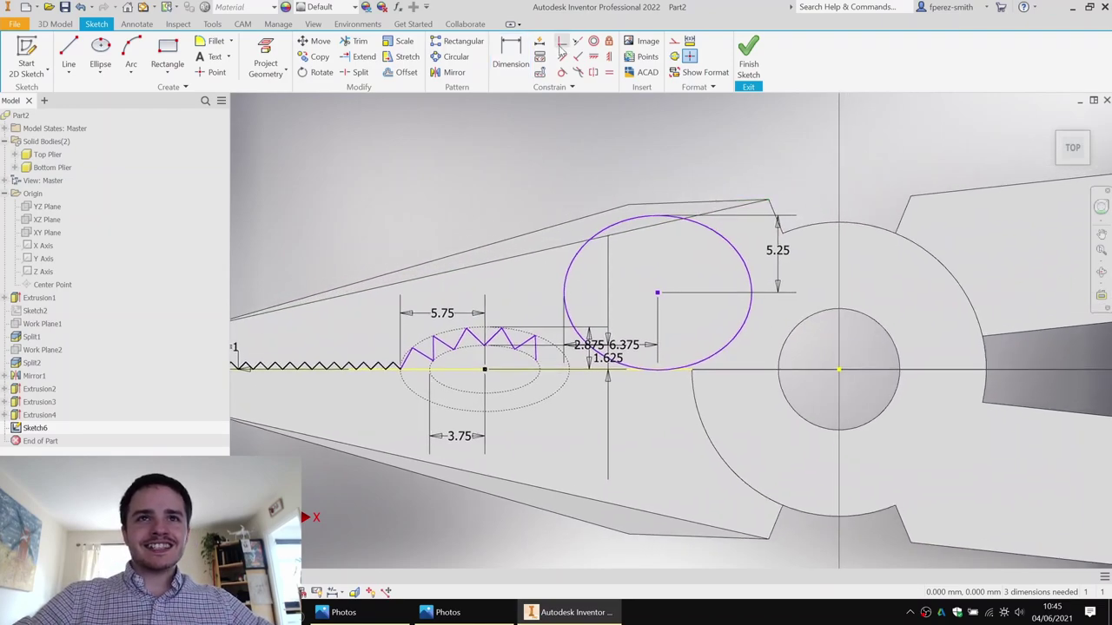
left_click(562, 43)
left_click(658, 293)
left_click(622, 371)
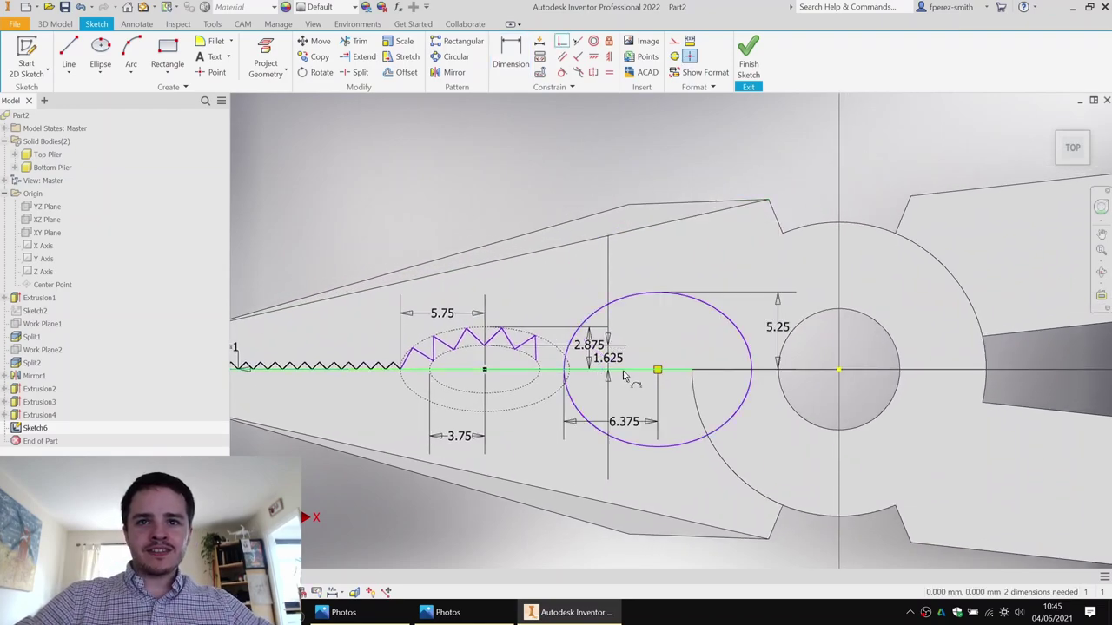
left_click(673, 294)
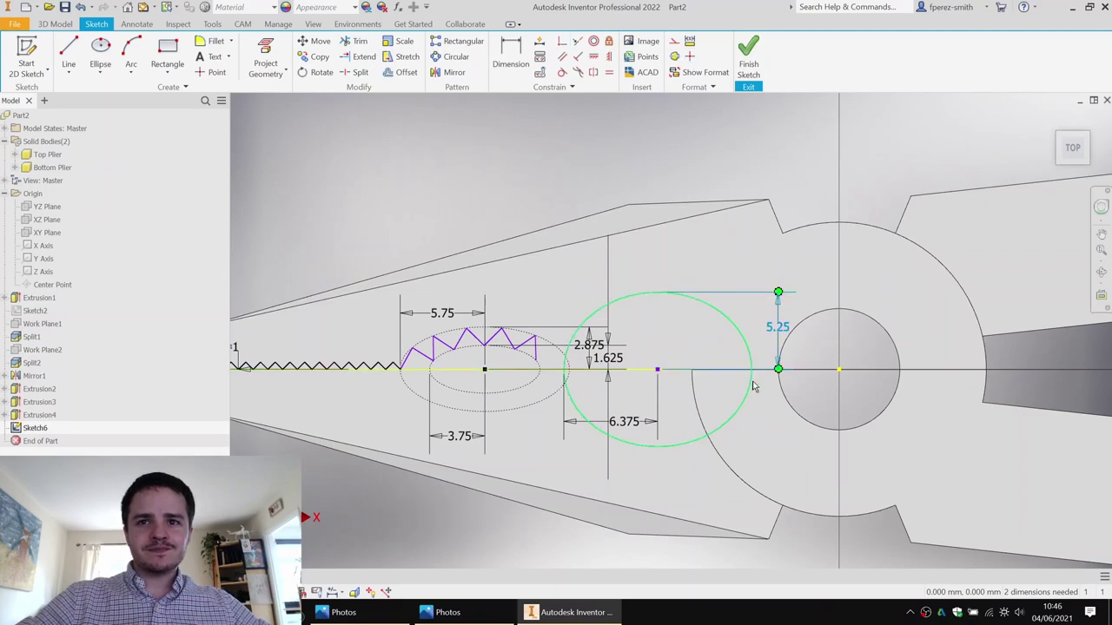
key("ctrl+z")
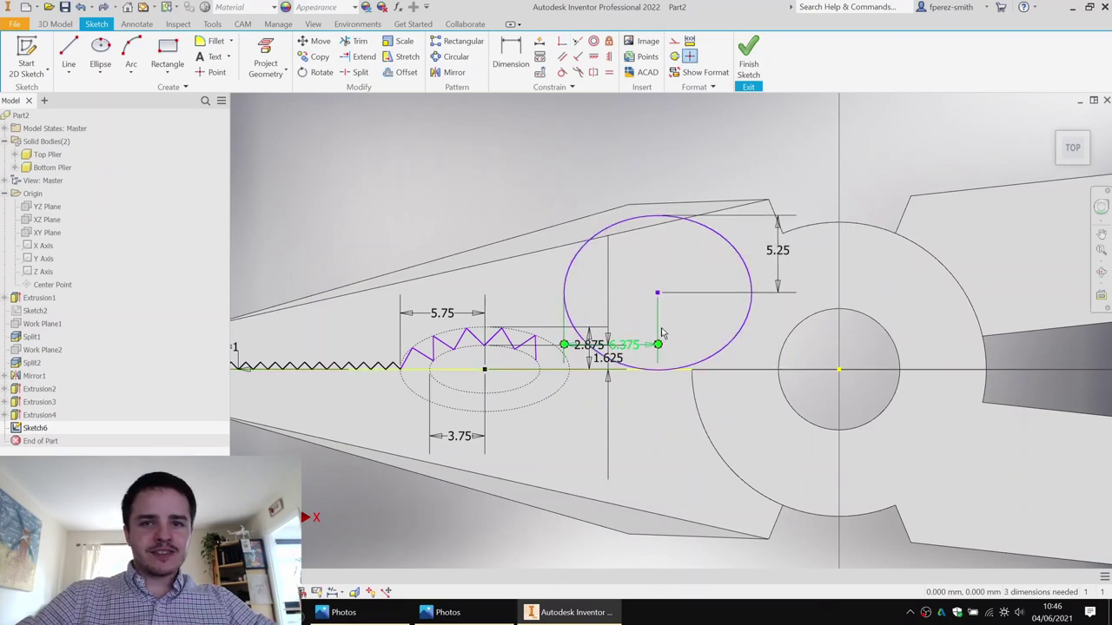
Step: Draw a horizontal construction line from the new ellipse's centre to its edge on the pivot side
left_click(73, 54)
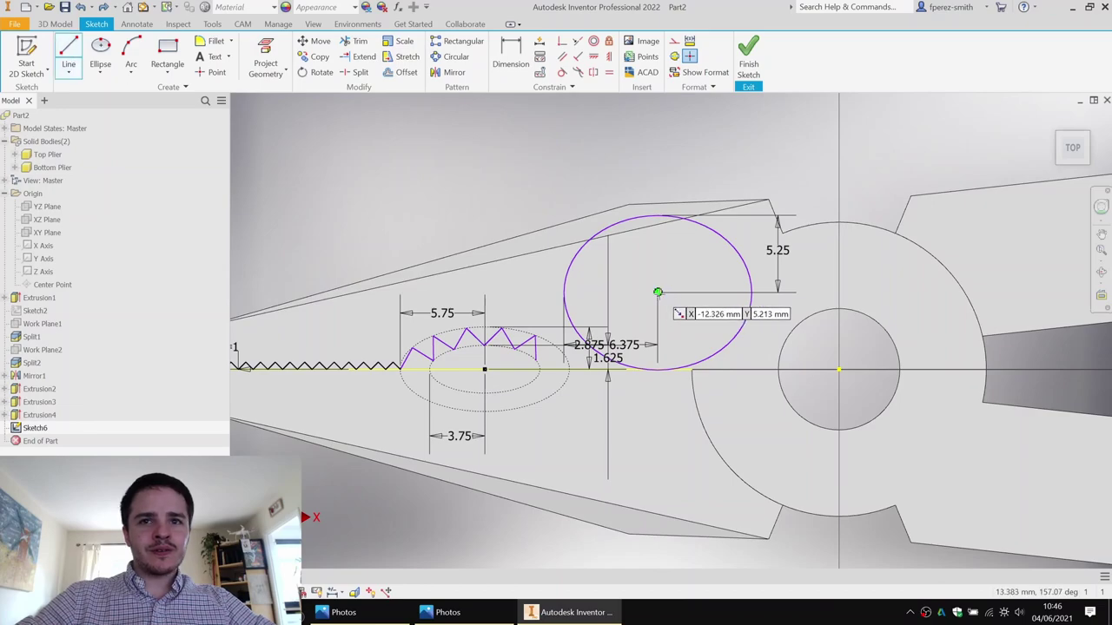
left_click(658, 292)
left_click(732, 303)
key("Escape")
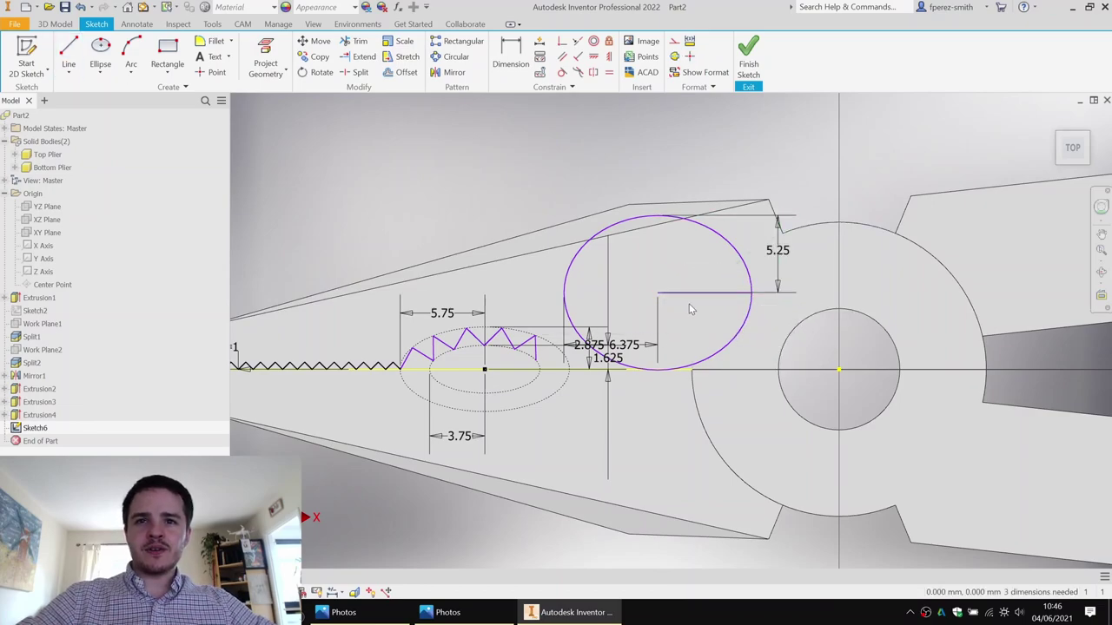
left_click(695, 292)
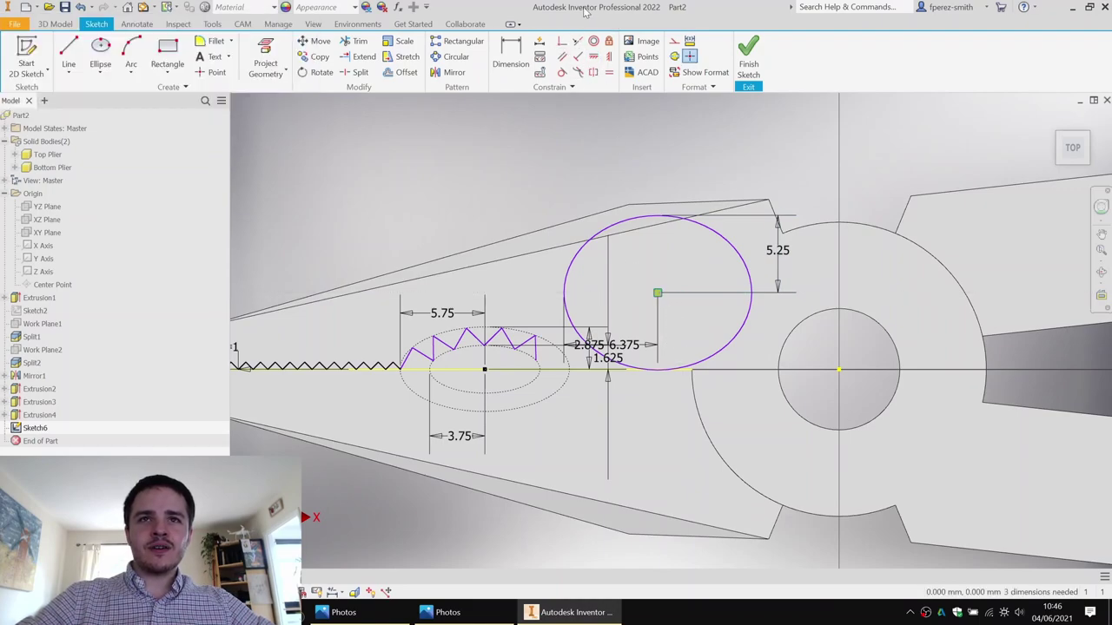
Step: Make the ellipse's centre coincident with the jaw centreline and move the ellipse along it towards the zigzag teeth
left_click(562, 44)
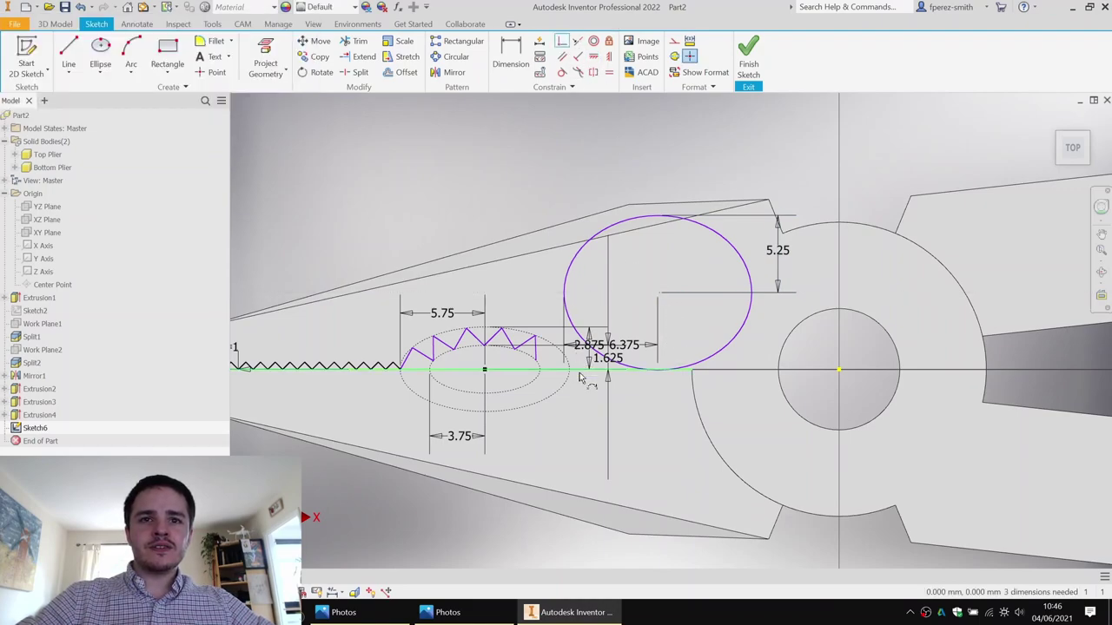
left_click(660, 296)
scroll(596, 371, "down", 3)
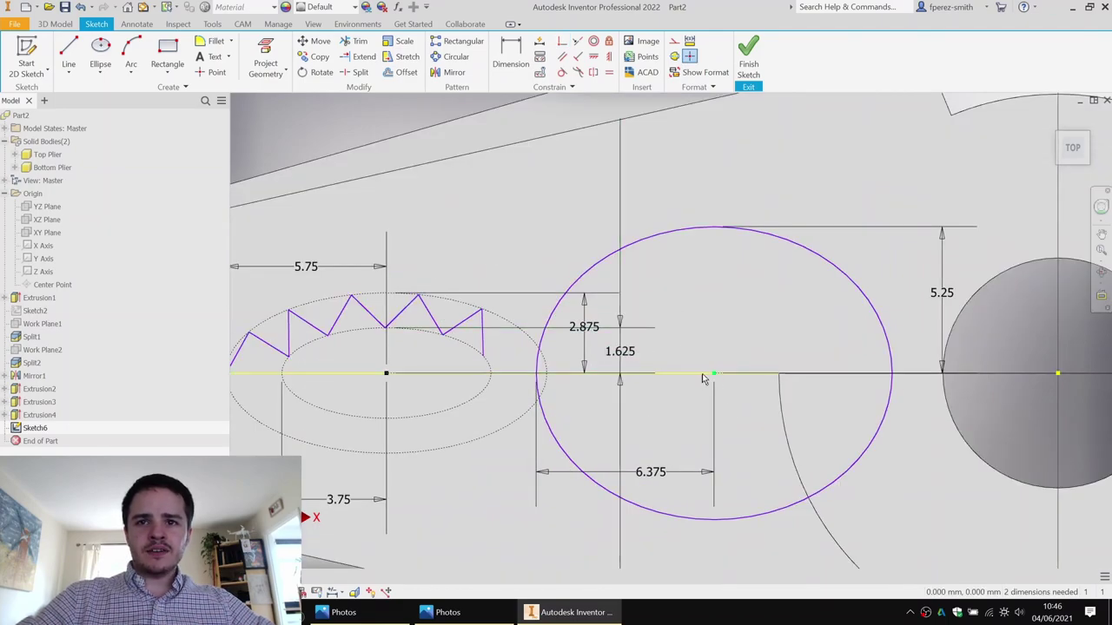
left_click_drag(705, 375, 580, 373)
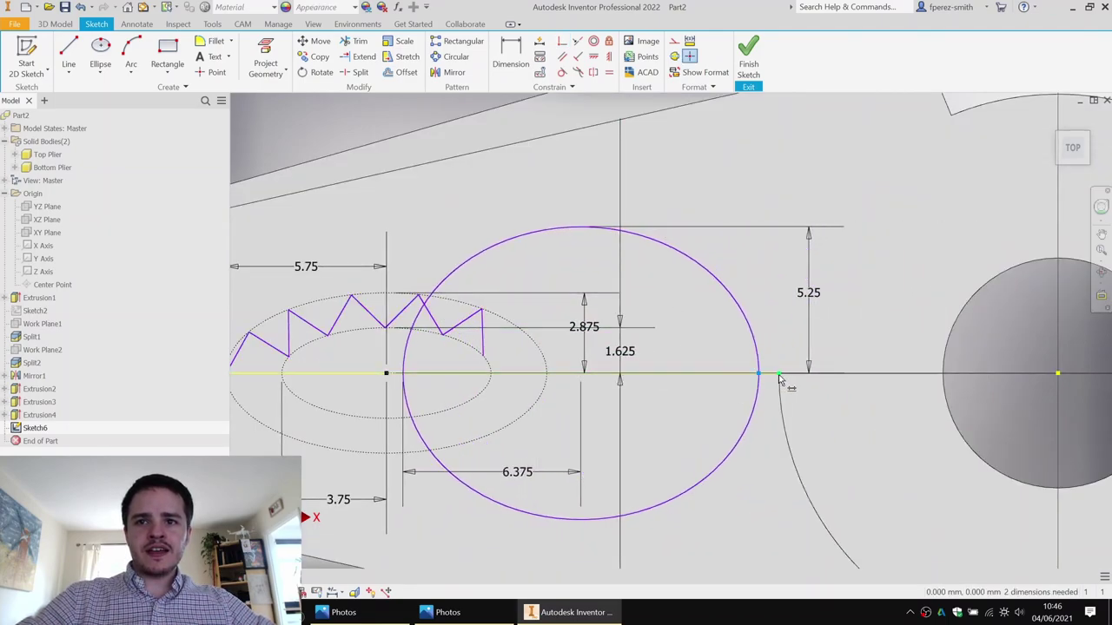
Step: Dimension the gap between the ellipse's edge and the start of the pivot arc as 0.5 mm
key("d")
left_click(760, 375)
left_click(779, 377)
left_click(784, 270)
type("0.5")
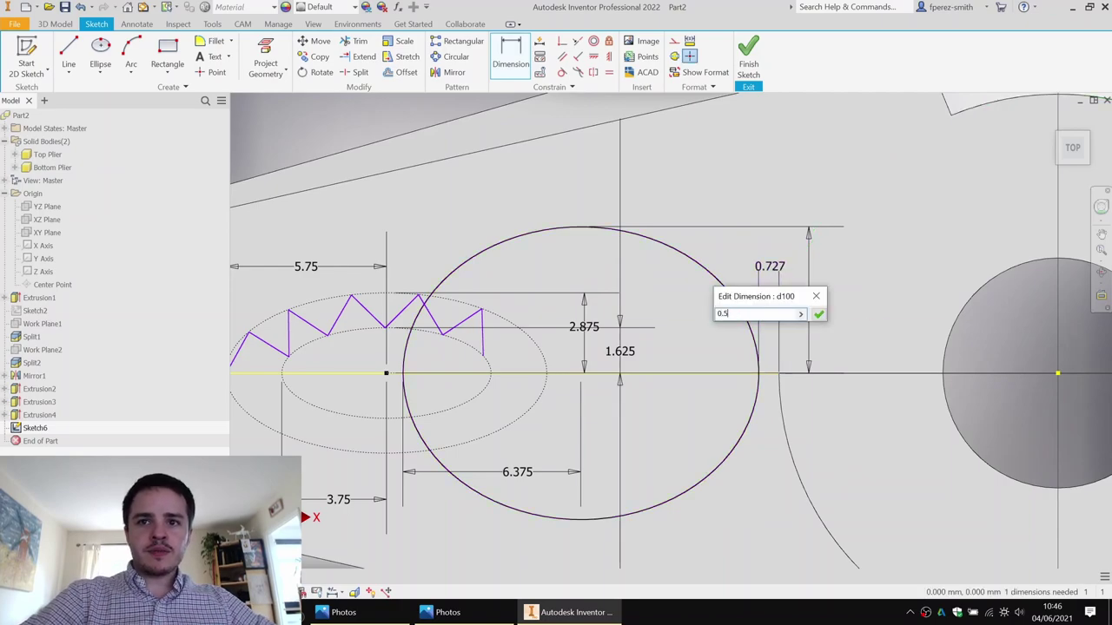
key("Return")
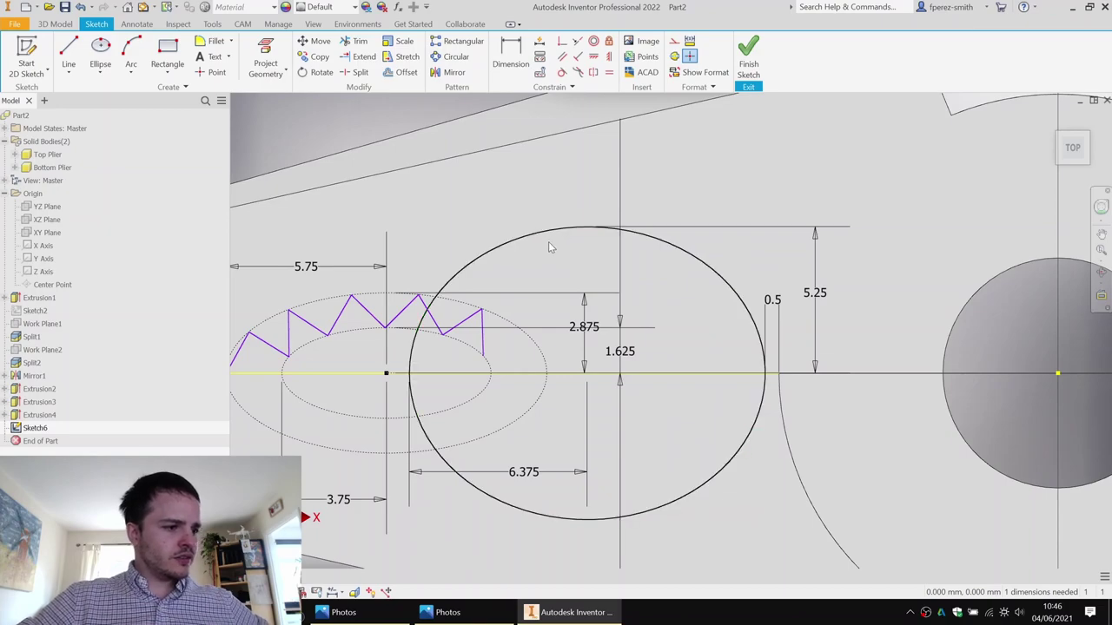
Step: Delete the ellipse's half-width dimension and narrow the ellipse from the side facing the teeth
left_click(831, 298)
left_click(524, 472)
key("Delete")
left_click(420, 371)
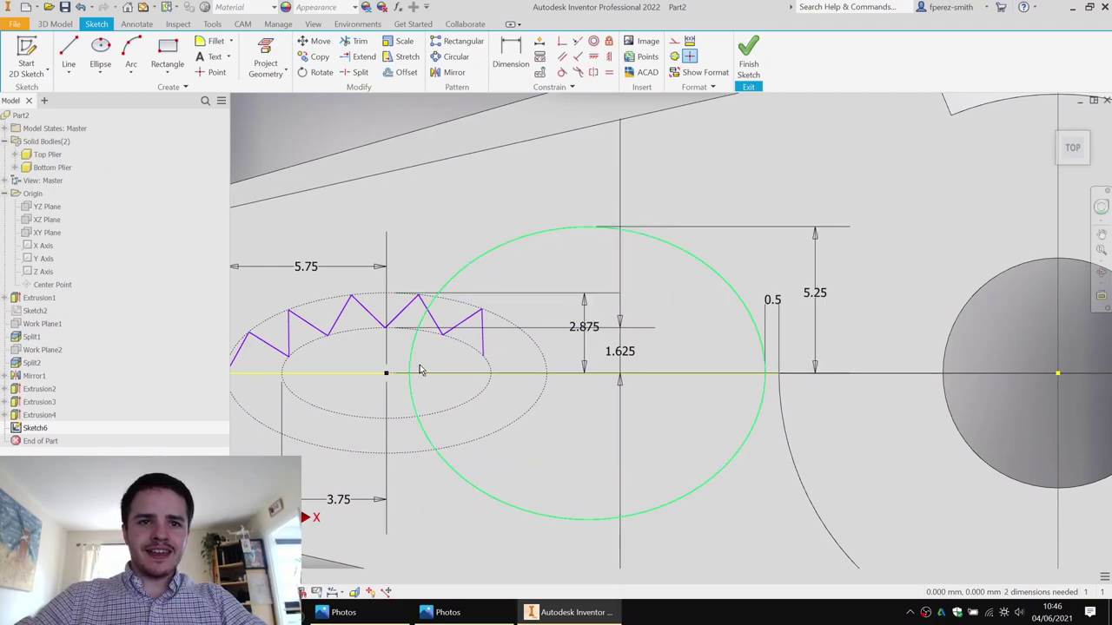
left_click_drag(420, 370, 482, 369)
Step: Delete the ellipse's half-height dimension and flatten the ellipse freehand
left_click(851, 287)
key("Delete")
left_click(622, 238)
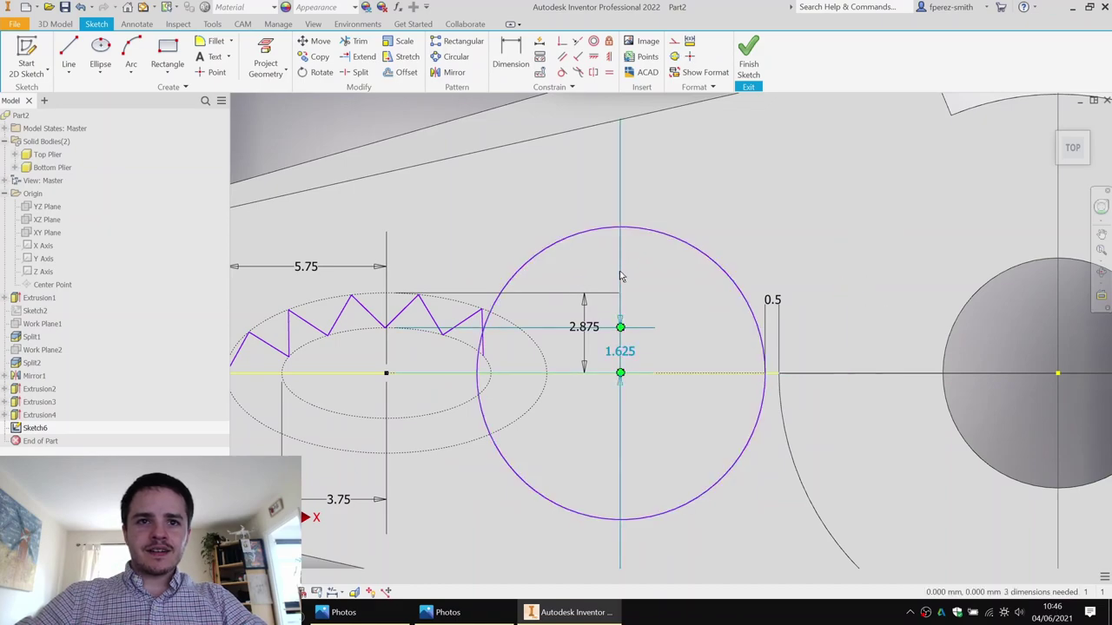
left_click_drag(660, 235, 662, 272)
Step: Make the zigzag's free end point coincident with the large ellipse
left_click(562, 41)
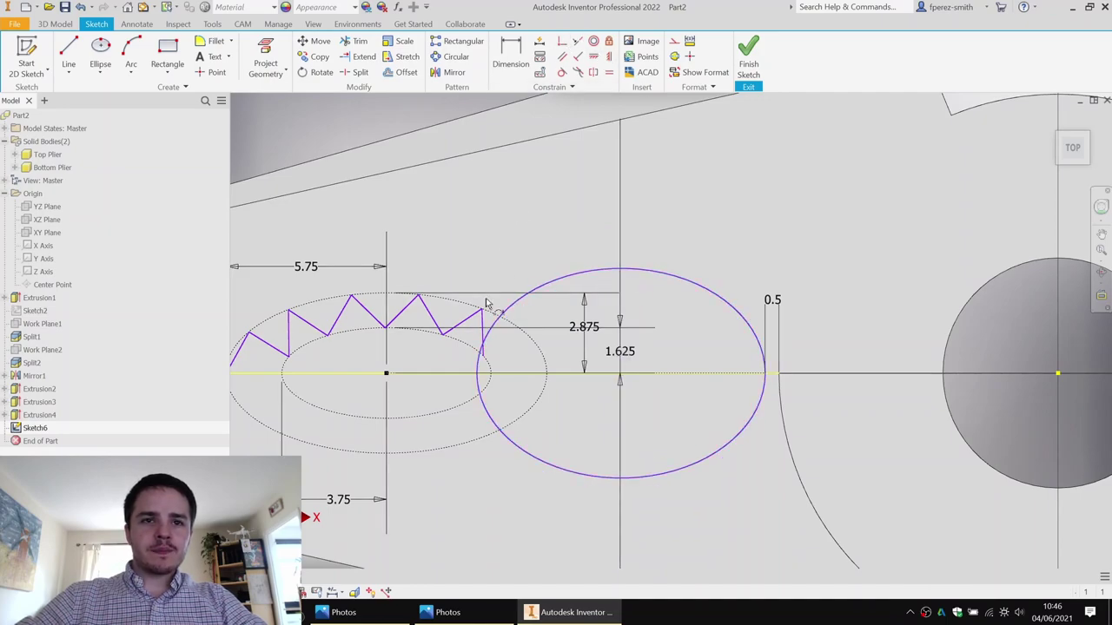
left_click(491, 330)
left_click(484, 362)
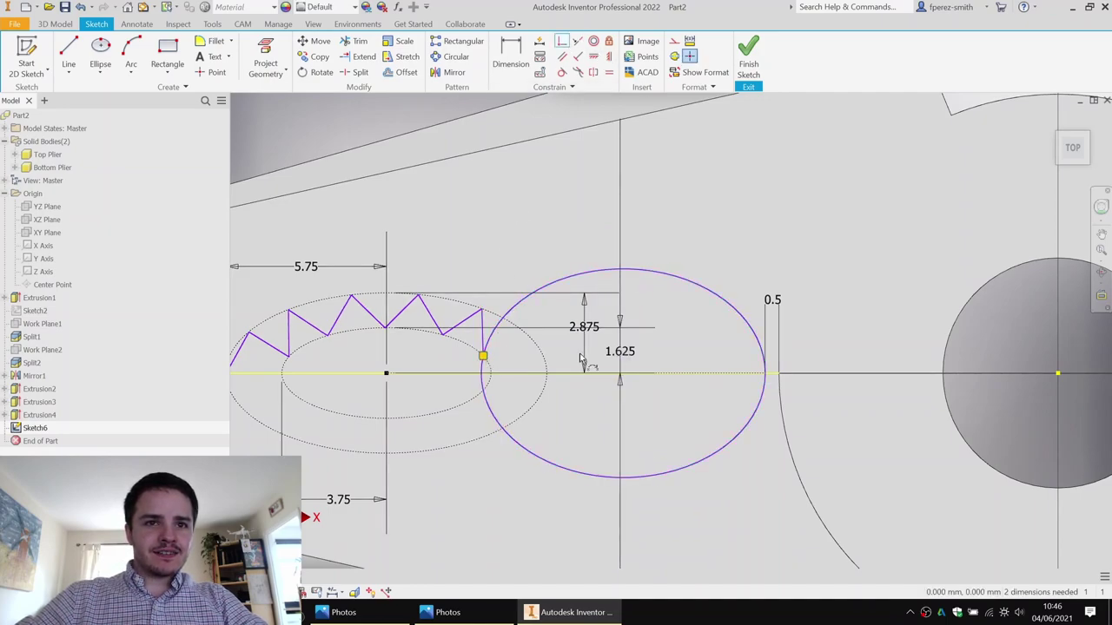
scroll(661, 313, "up", 4)
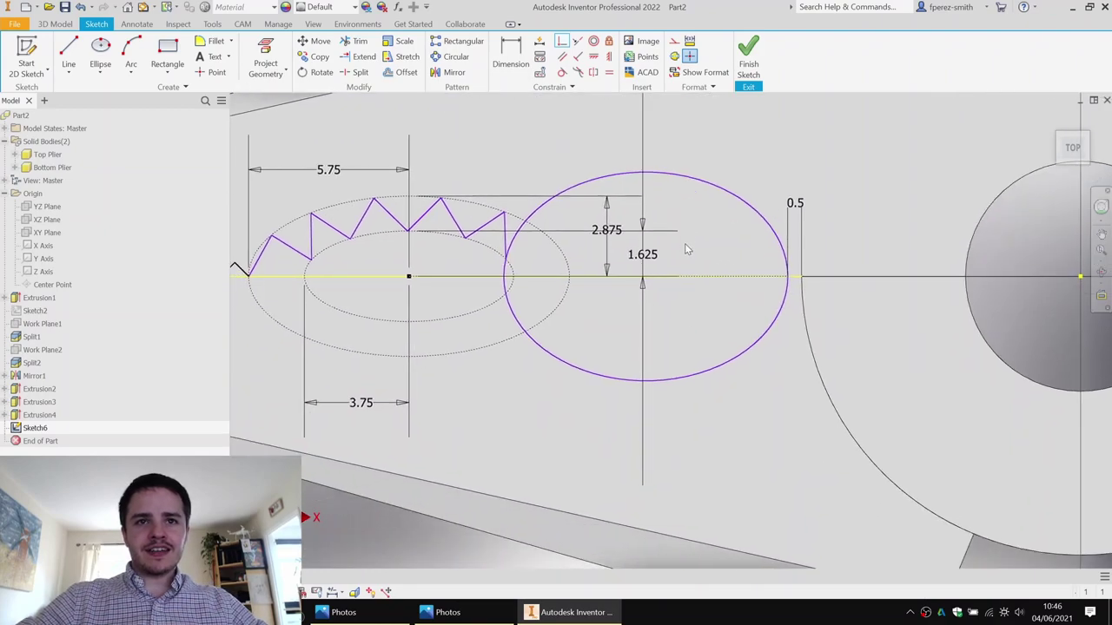
key("d")
middle_click_drag(683, 337, 664, 364)
key("Escape")
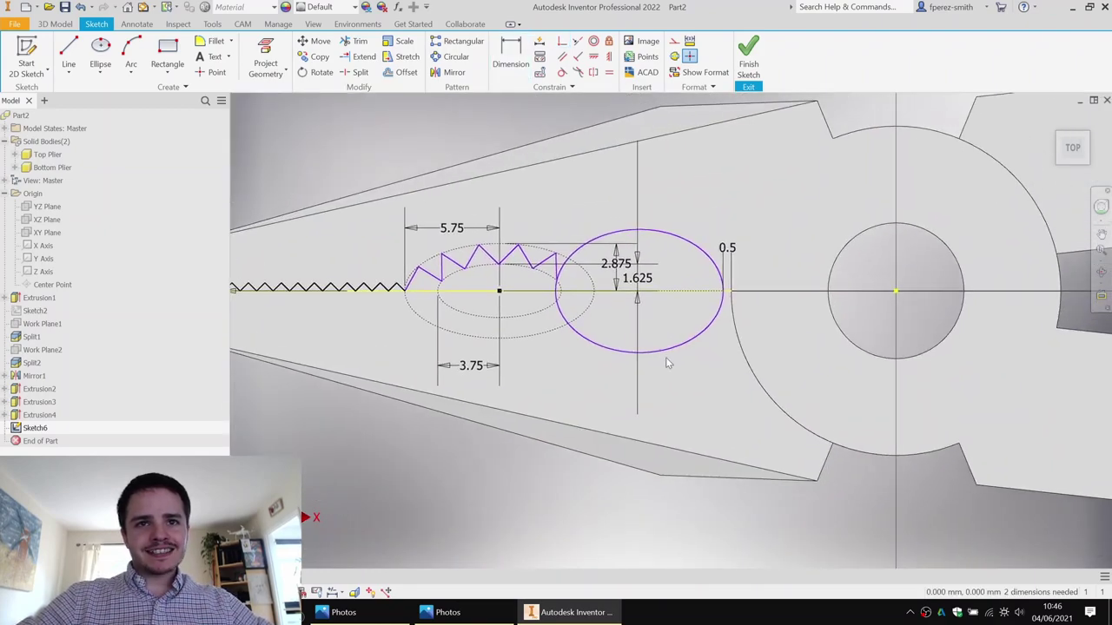
left_click(616, 231)
right_click(615, 228)
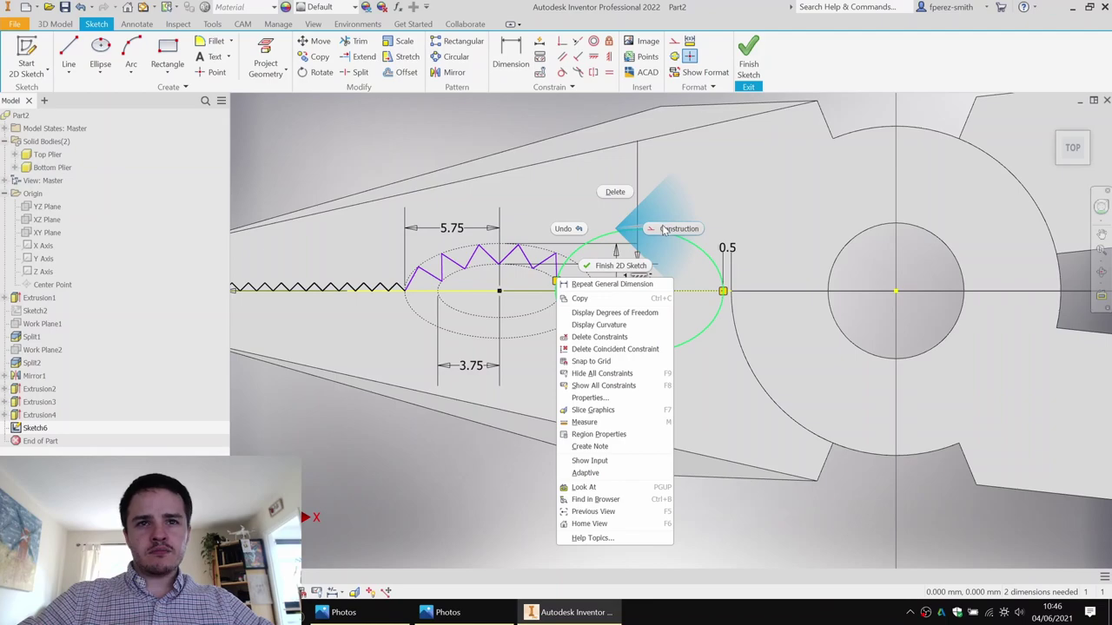
key("Escape")
Step: Dimension the large ellipse's half-width and try a value of 5 mm
scroll(640, 286, "down", 4)
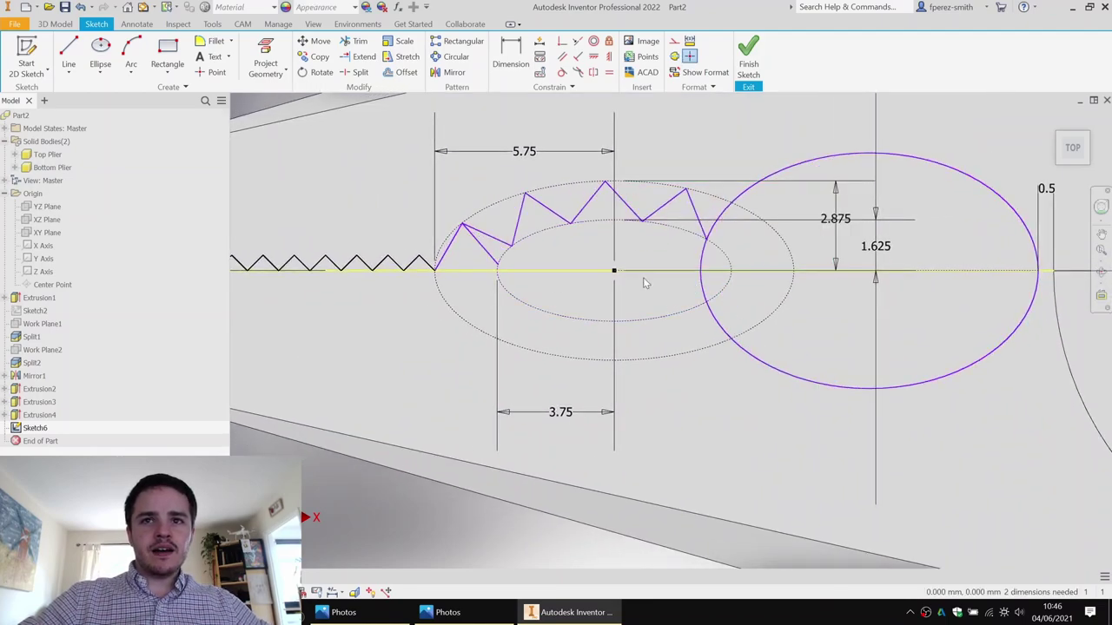
key("d")
left_click(826, 161)
left_click(818, 118)
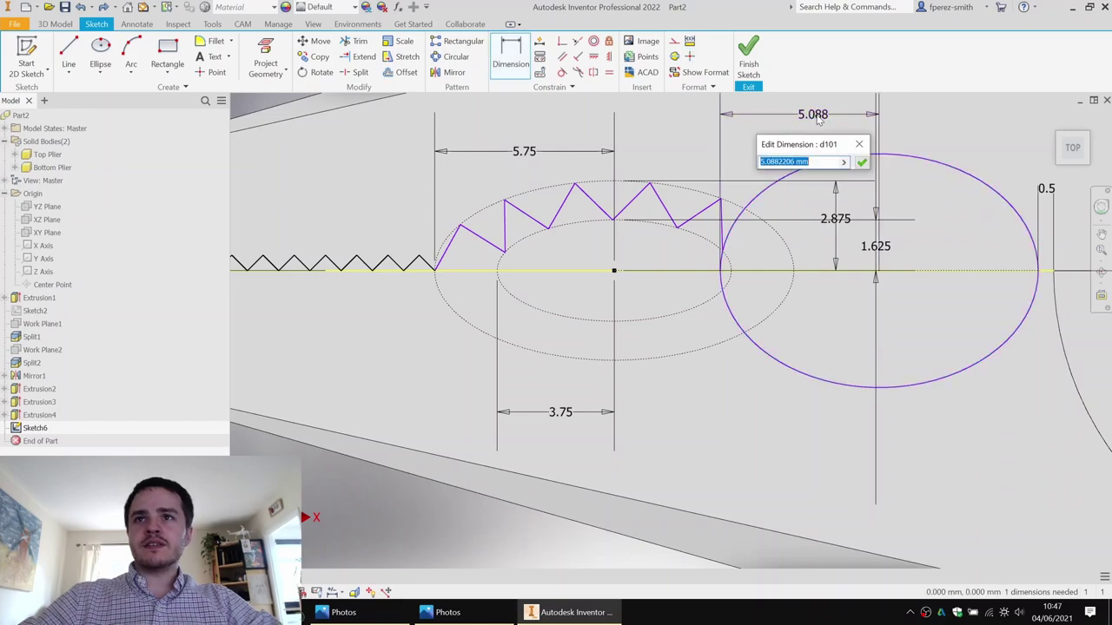
type("5")
key("Return")
key("ctrl+z")
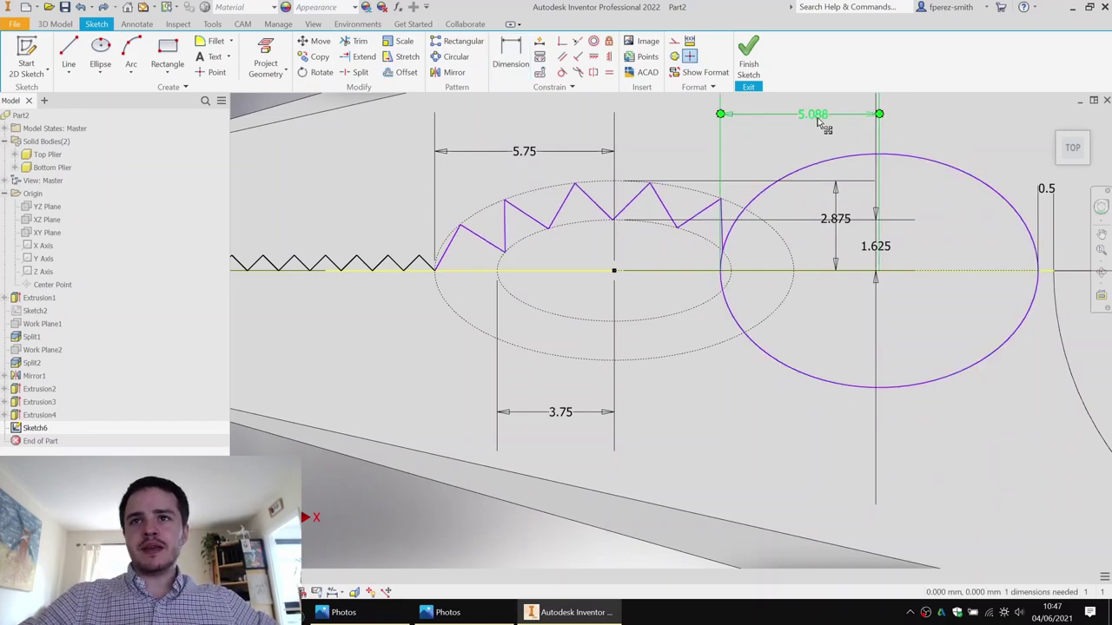
Step: Set the large ellipse's half-width dimension to 5.1 mm
double_click(817, 119)
type("5.1")
key("Return")
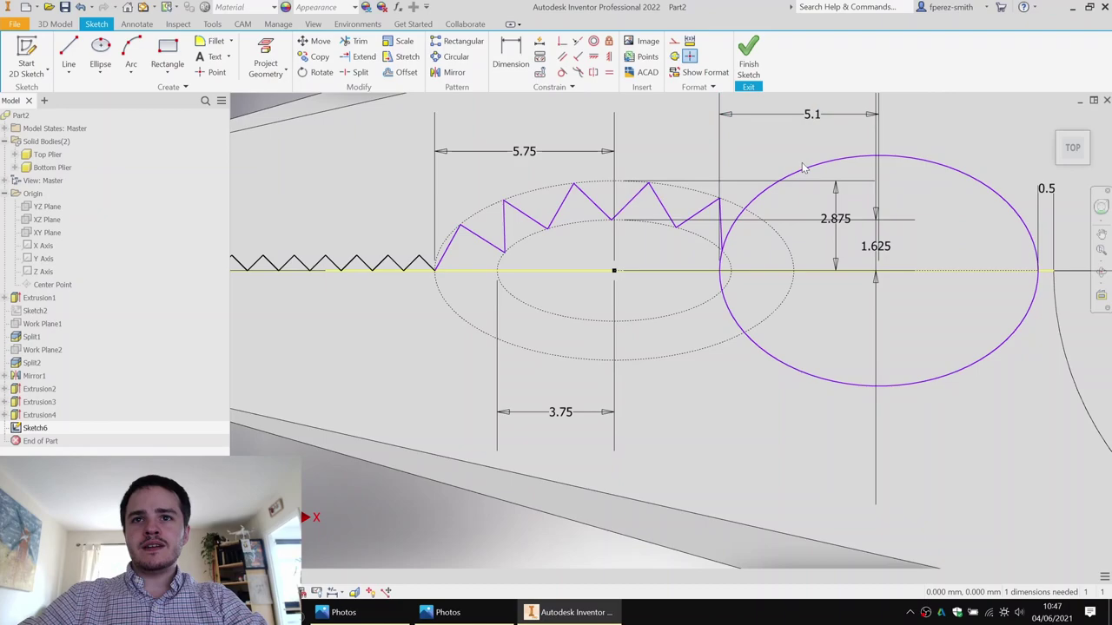
Step: Dimension the large ellipse's half-height and set it to 3.7 mm
middle_click_drag(1021, 196, 869, 223)
left_click(841, 223)
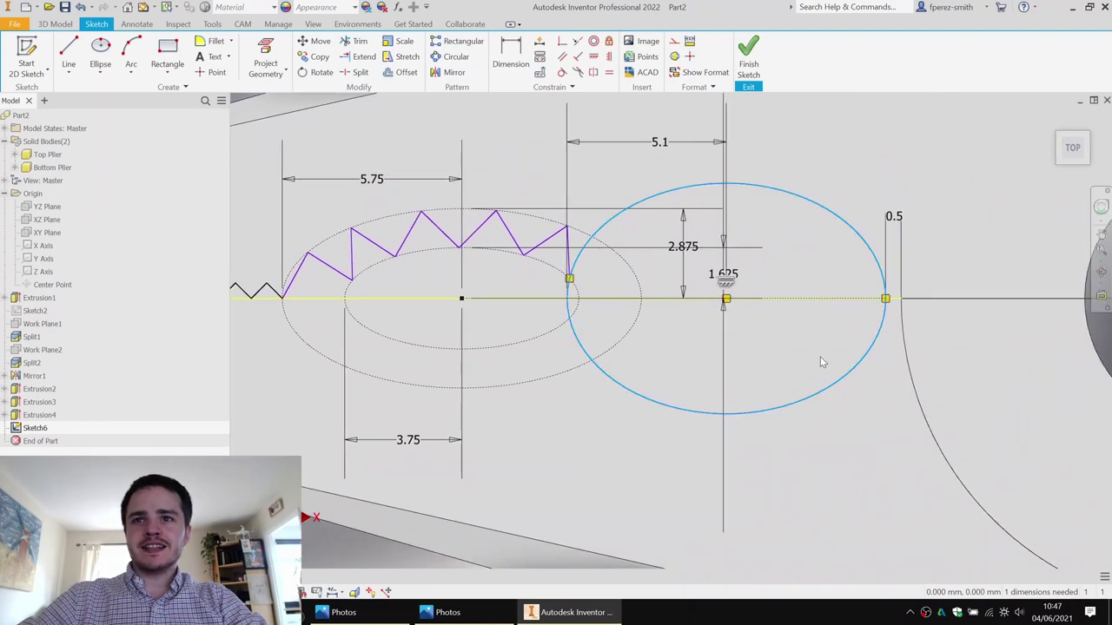
left_click(851, 396)
key("d")
left_click(854, 369)
left_click(873, 346)
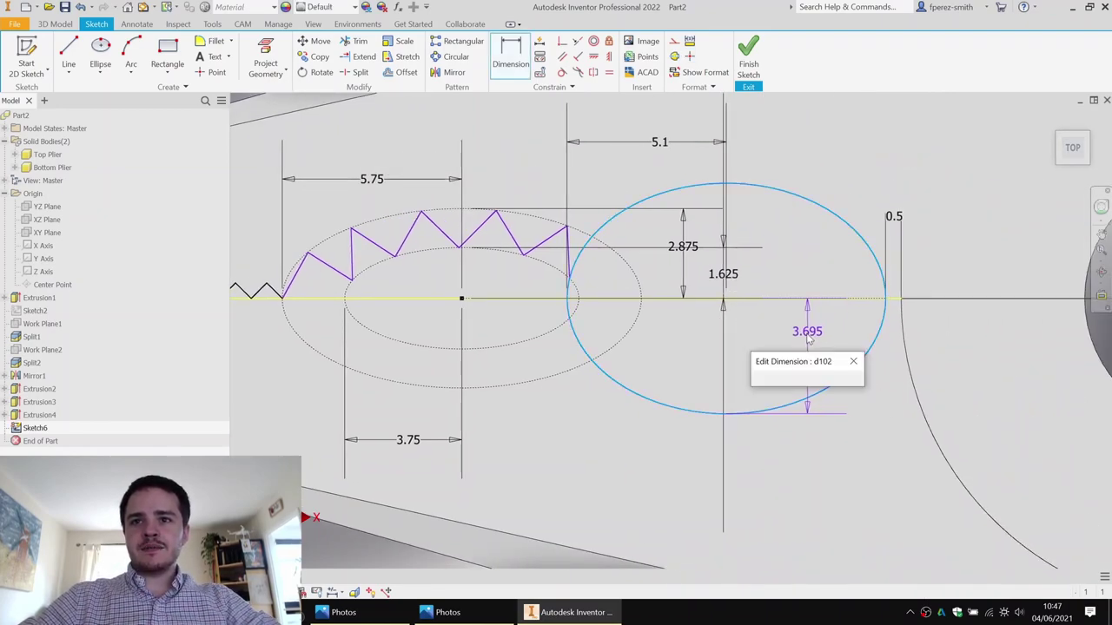
type("3.7")
key("Return")
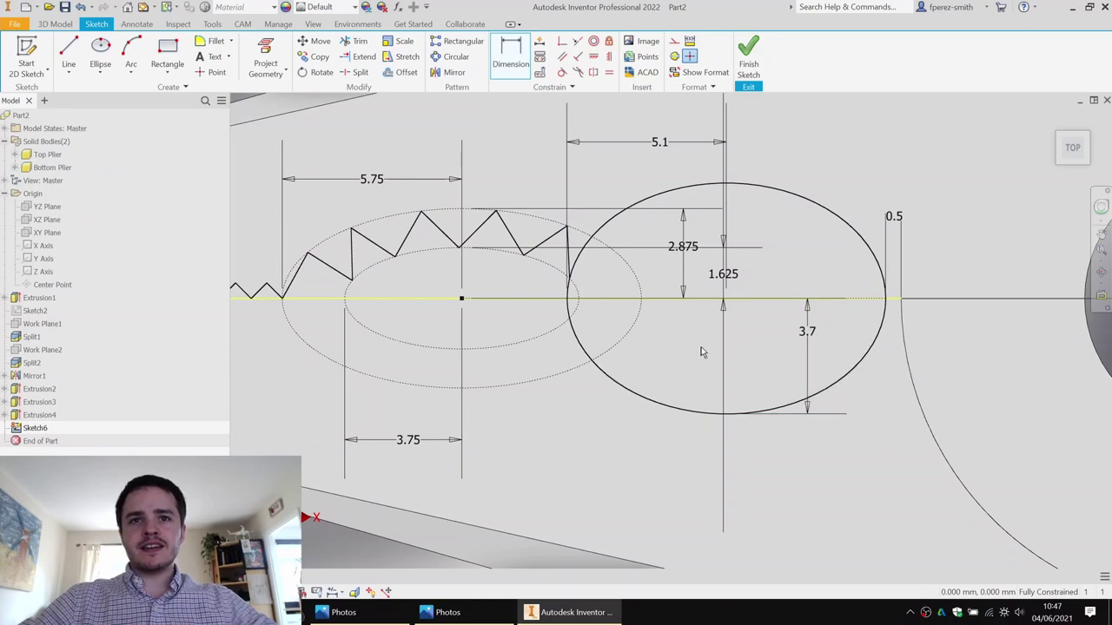
Step: Mirror the full zigzag tooth outline, small and large teeth together, about the horizontal centre line
middle_click_drag(630, 331, 776, 303)
key("Escape")
middle_click_drag(731, 343, 846, 374)
scroll(846, 374, "up", 1)
mouse_move(599, 270)
middle_mouse_down()
mouse_move(757, 243)
mouse_move(607, 263)
middle_mouse_up()
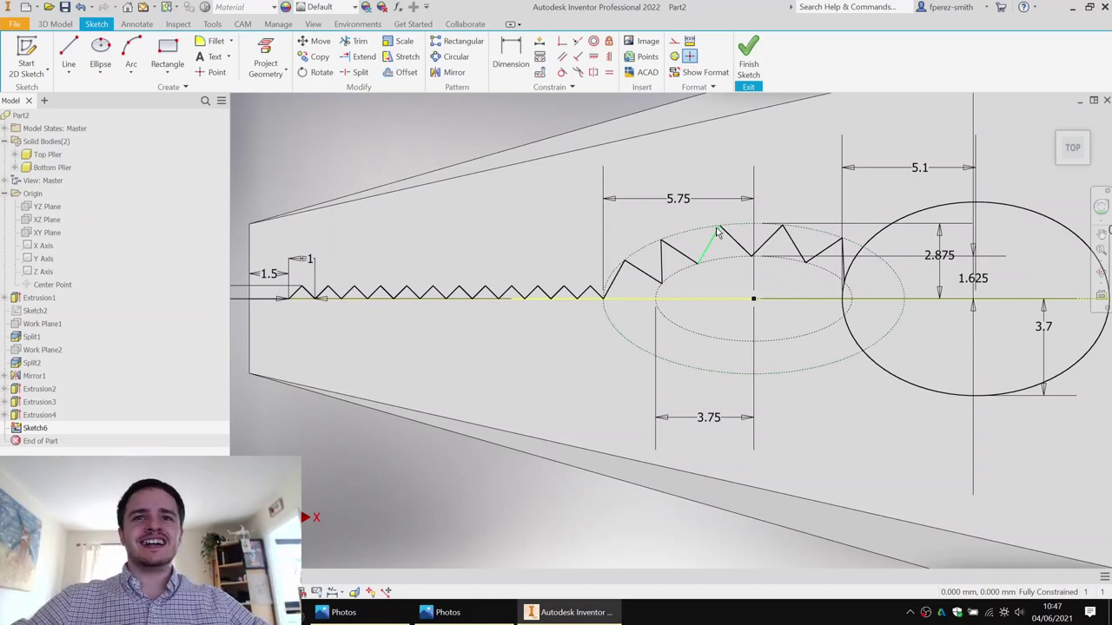
scroll(829, 228, "up", 2)
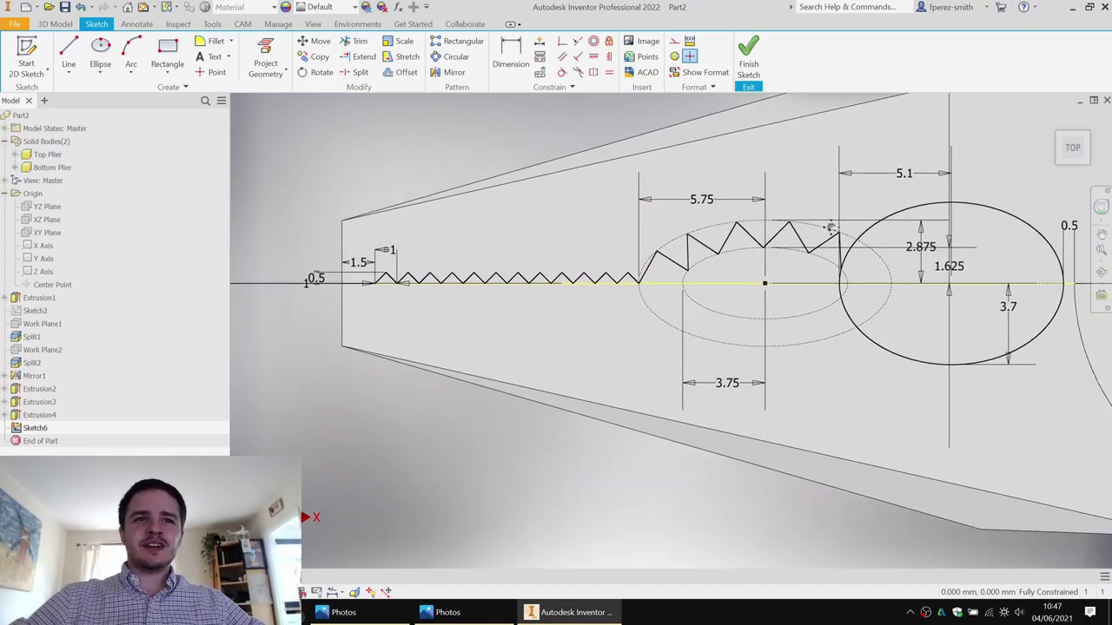
left_click_drag(228, 191, 164, 191)
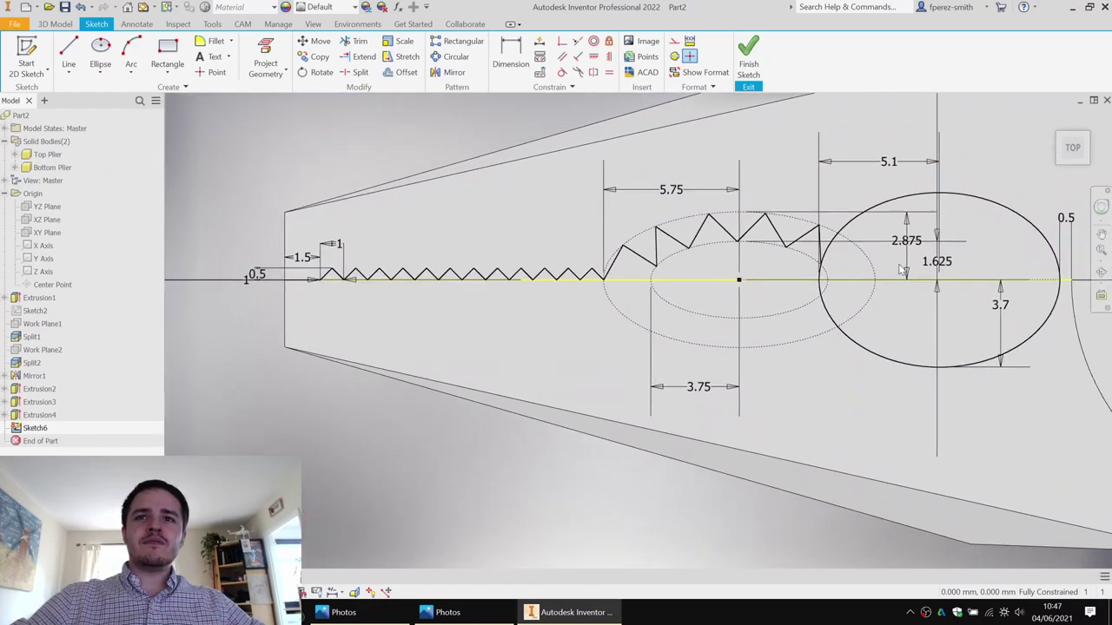
mouse_move(293, 130)
left_mouse_down()
mouse_move(440, 192)
mouse_move(844, 311)
left_mouse_up()
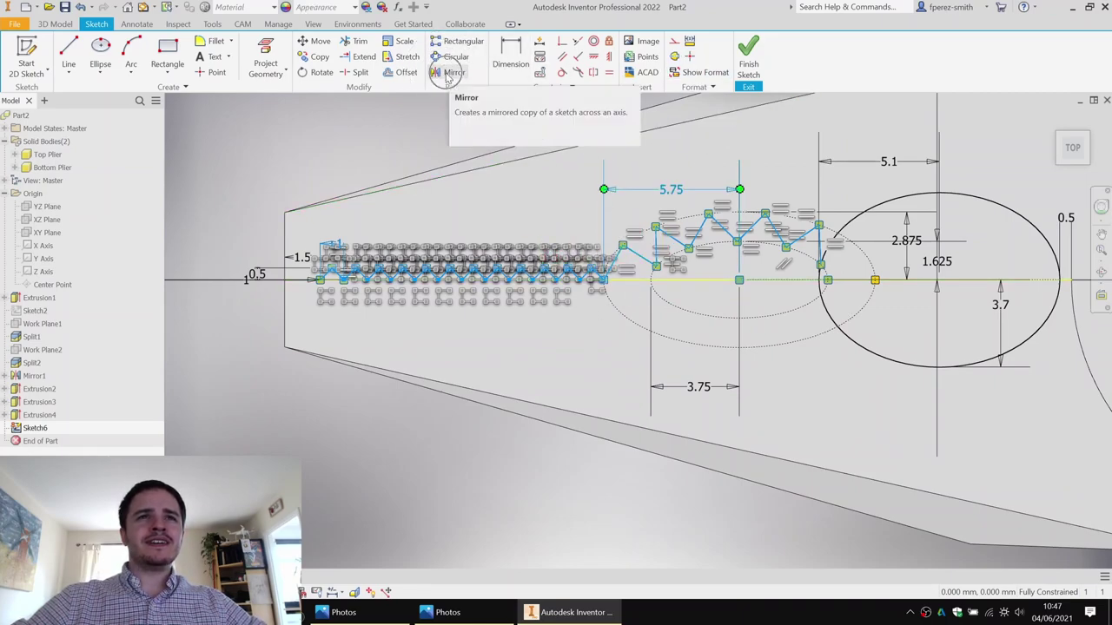
left_click(449, 73)
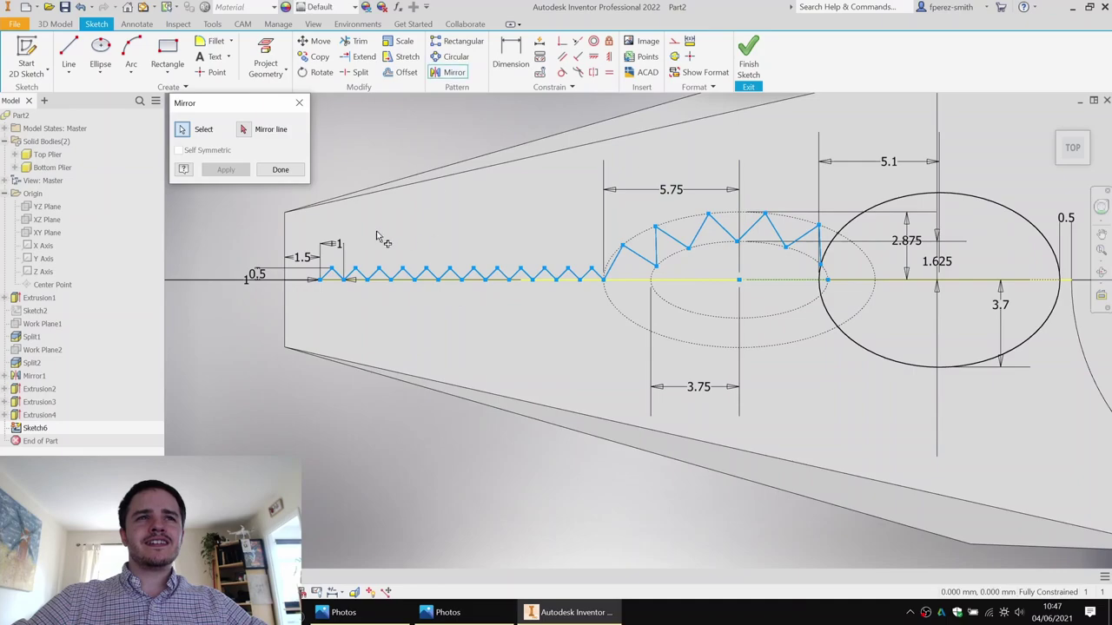
left_click(298, 281)
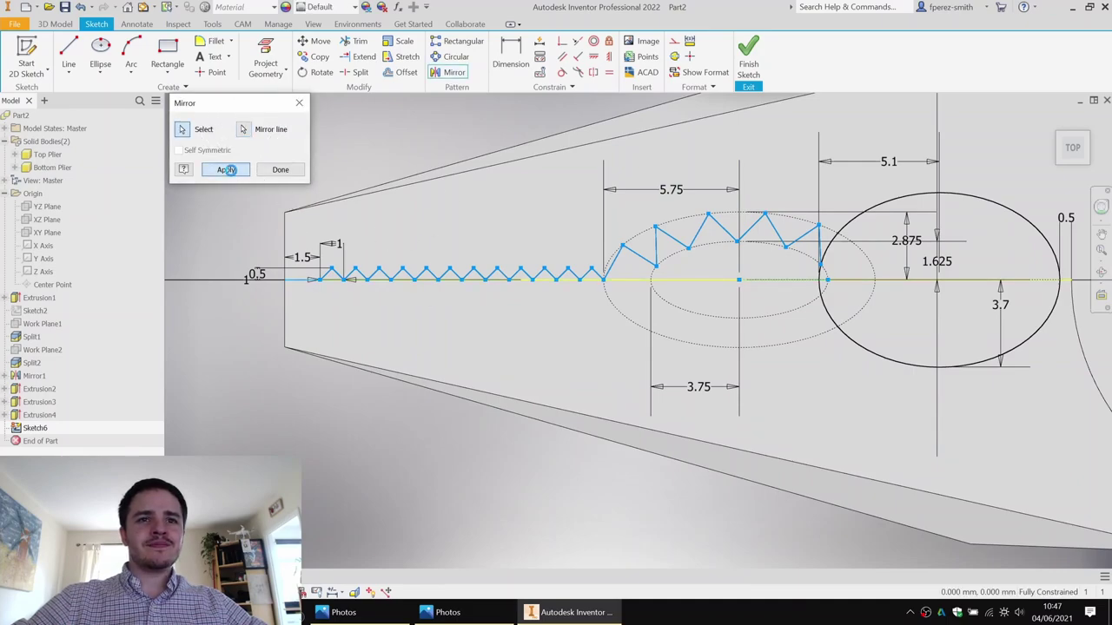
left_click(227, 169)
left_click(280, 170)
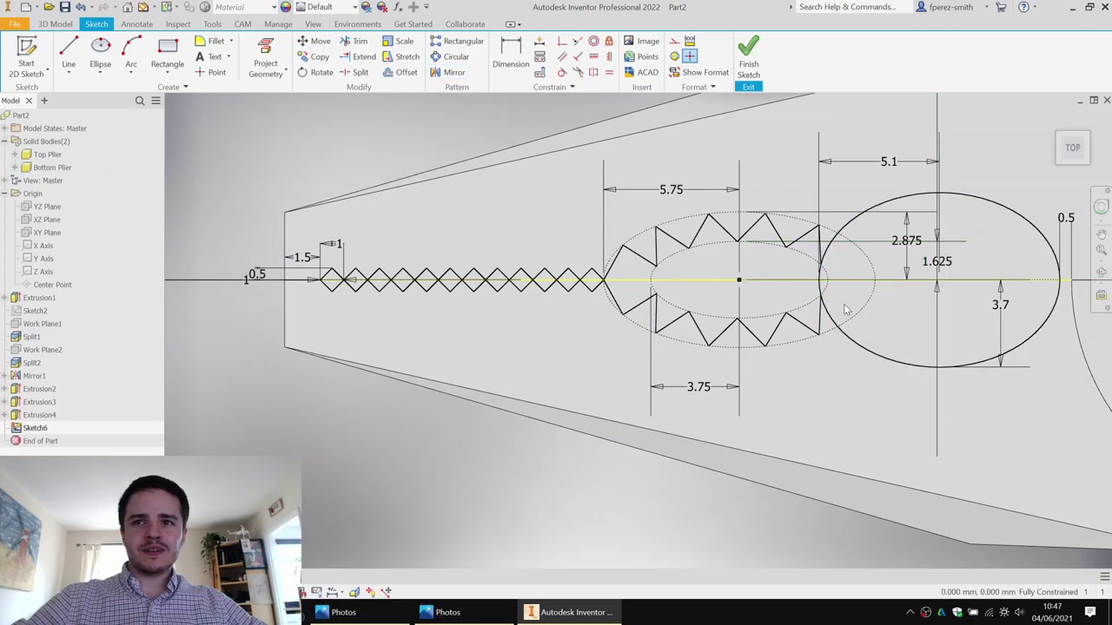
Step: Finish the gripping profile sketch
scroll(838, 301, "up", 3)
scroll(838, 300, "down", 3)
mouse_move(838, 300)
middle_mouse_down()
mouse_move(588, 295)
mouse_move(833, 316)
mouse_move(798, 330)
mouse_move(662, 330)
middle_mouse_up()
scroll(588, 295, "up", 1)
scroll(833, 317, "down", 3)
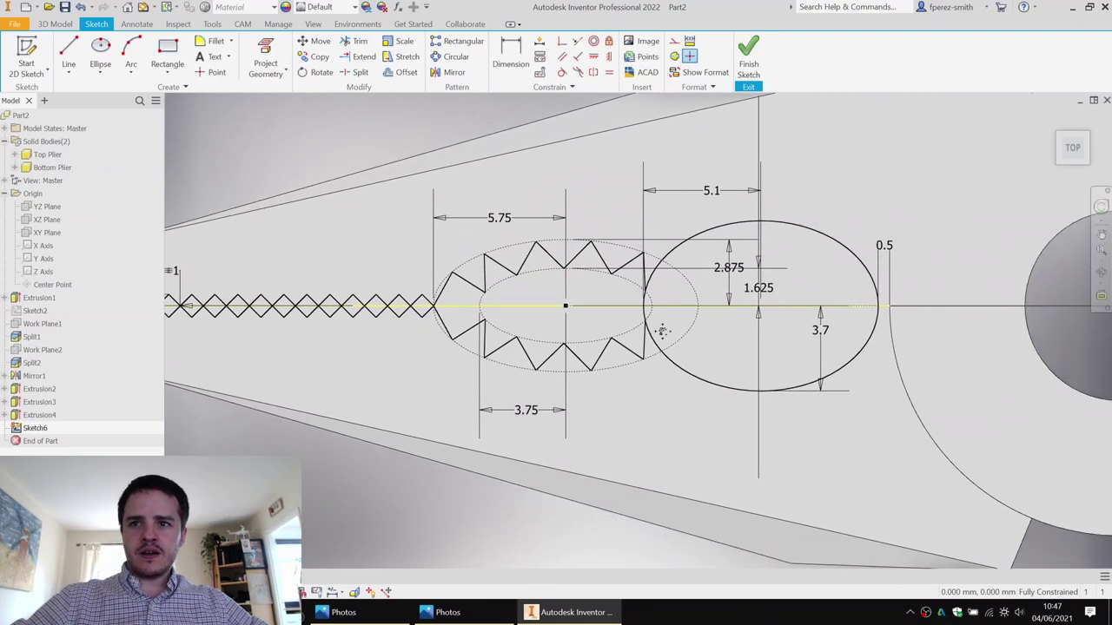
left_click(751, 58)
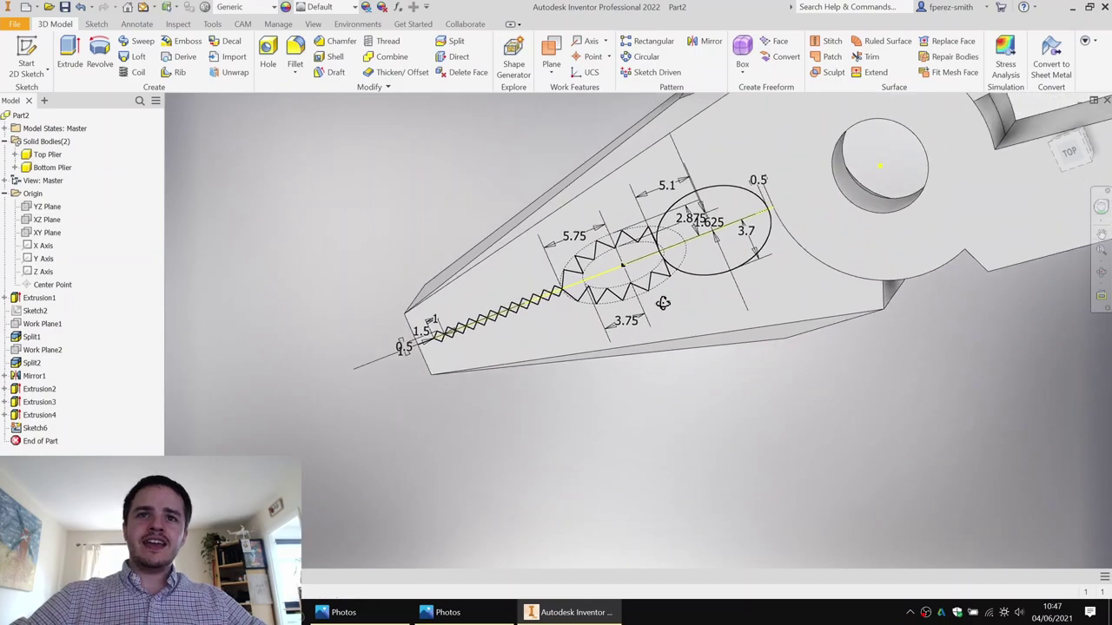
Step: Extrude-cut all tooth profiles, leaving out both ellipse halves, to the jaw's underside face through both the Top Plier and Bottom Plier bodies
middle_click_drag(663, 303, 681, 254, "shift")
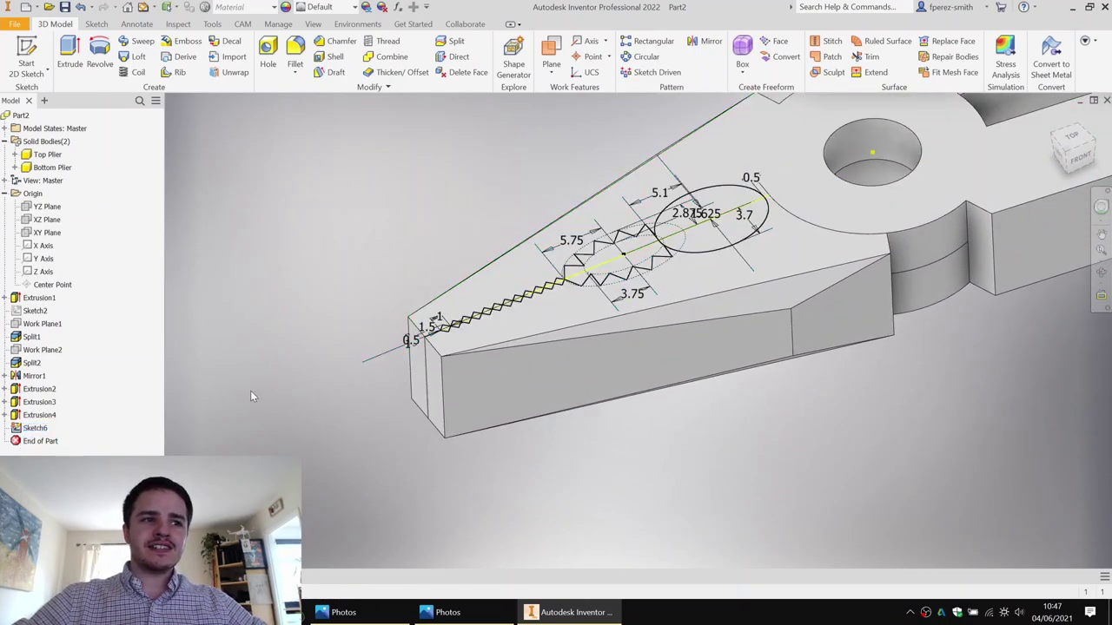
key("e")
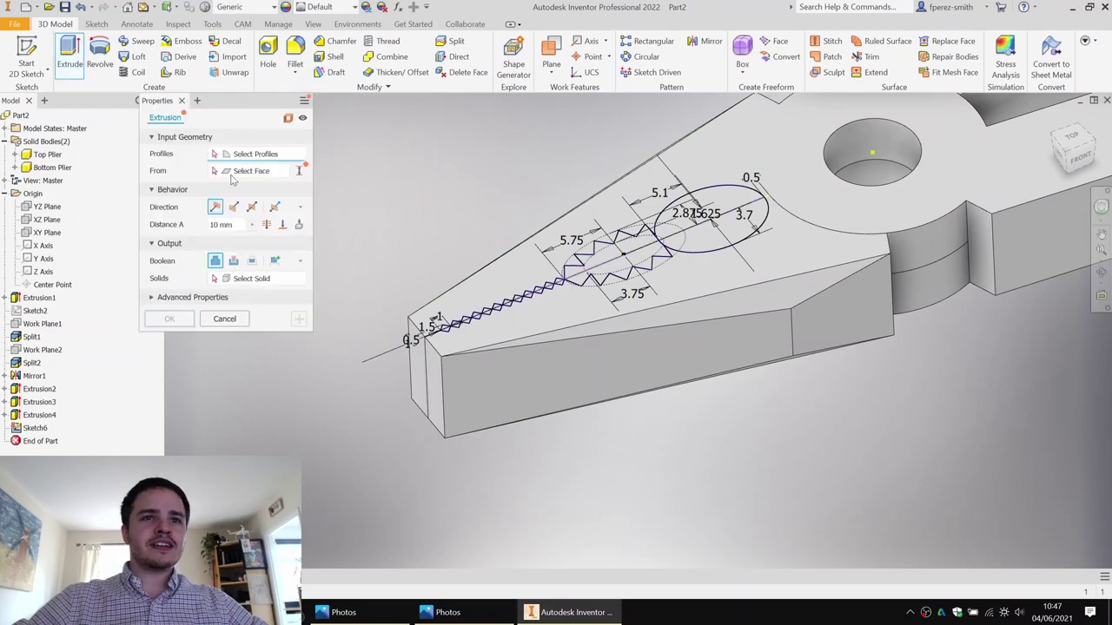
left_click_drag(378, 162, 857, 399)
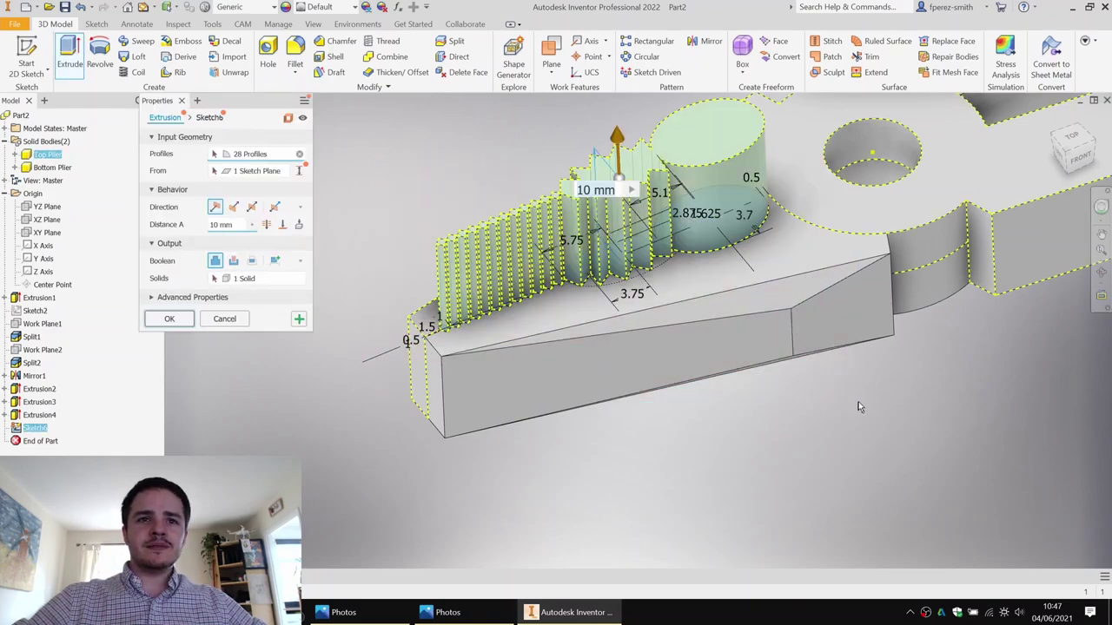
left_click(725, 201)
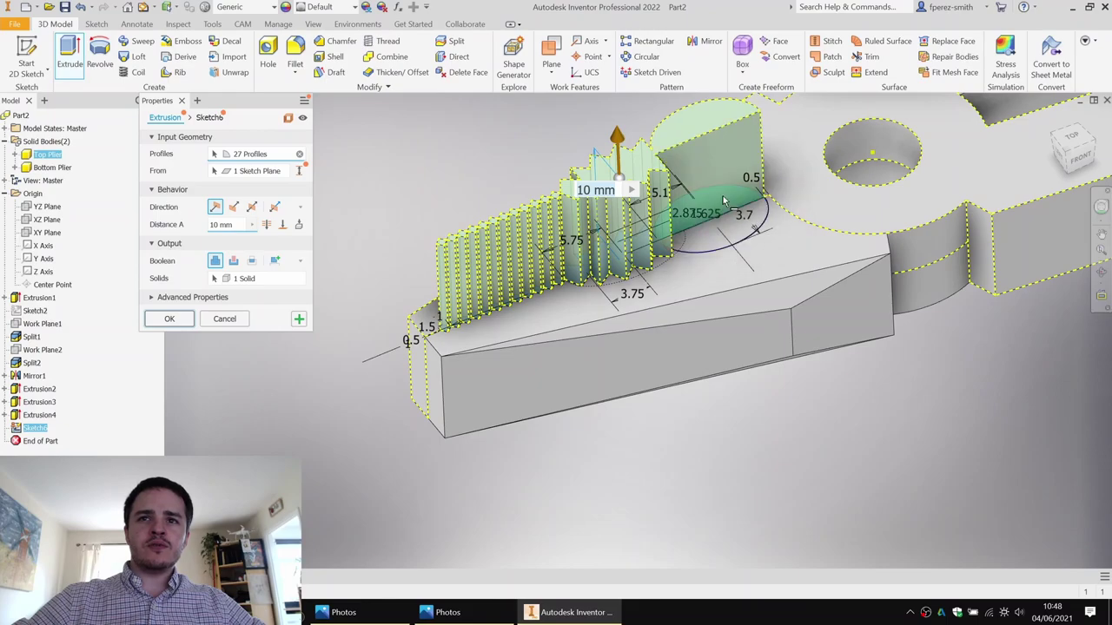
middle_click_drag(786, 281, 540, 281, "shift")
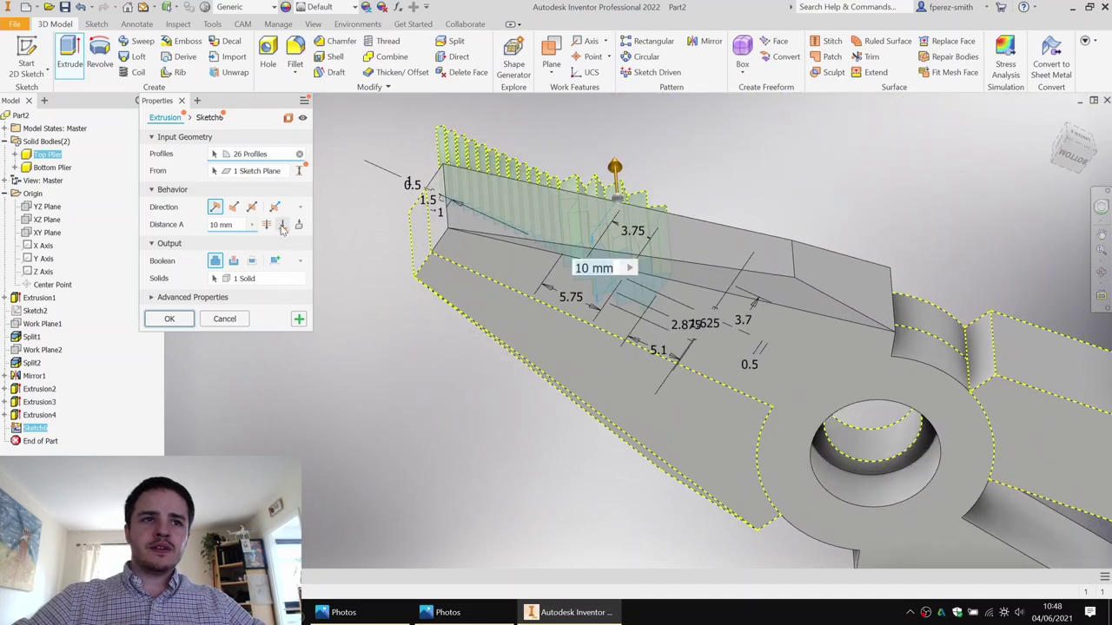
left_click(283, 226)
left_click(597, 382)
mouse_move(477, 225)
middle_mouse_down("shift")
mouse_move(472, 235)
mouse_move(469, 207)
middle_mouse_up("shift")
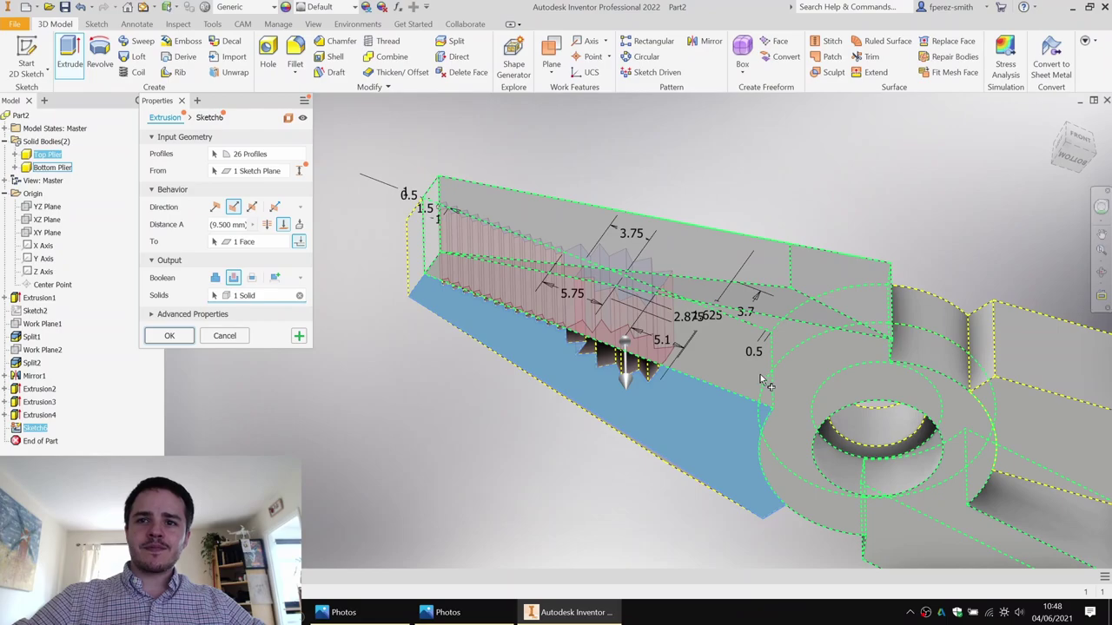
left_click(847, 336)
key("Return")
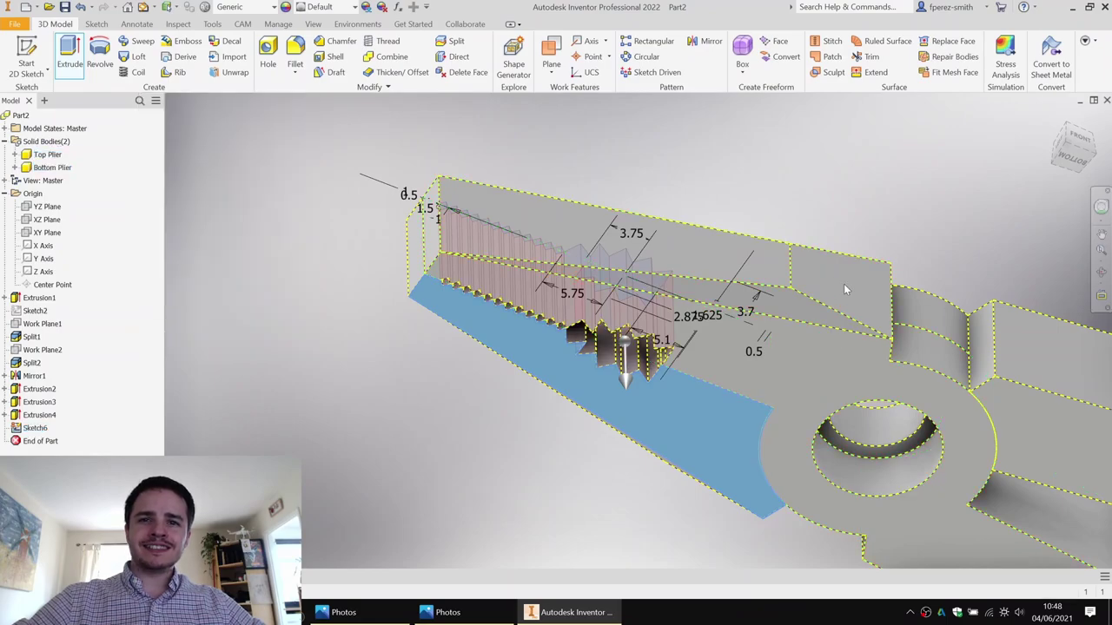
Step: Make the gripping profile sketch under the tooth cut visible again for reuse
middle_click_drag(844, 212, 768, 292, "shift")
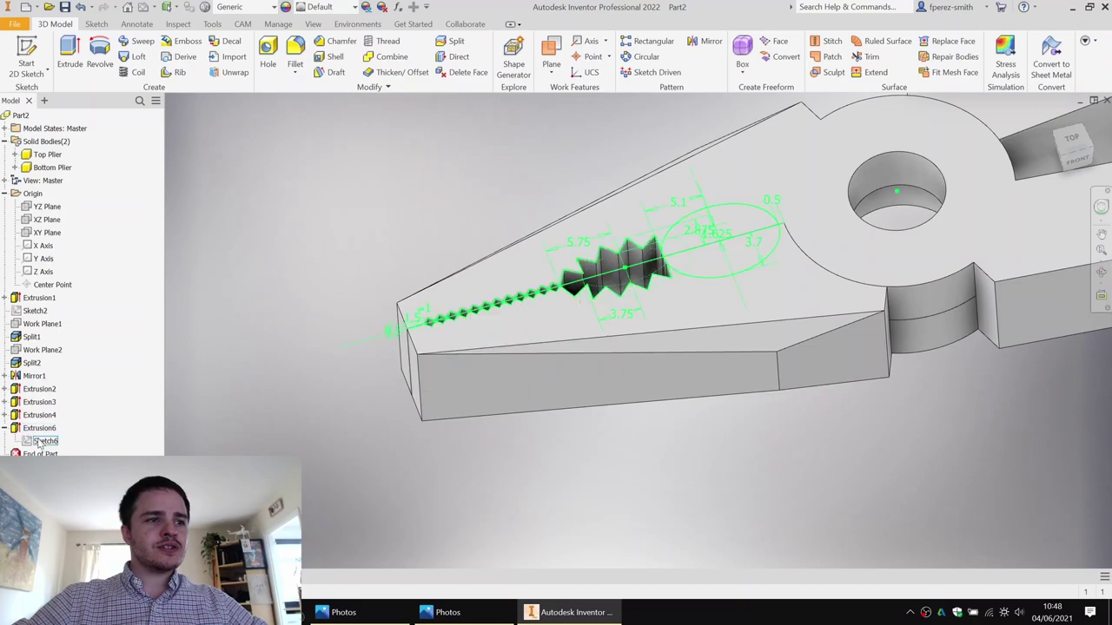
left_click(46, 441)
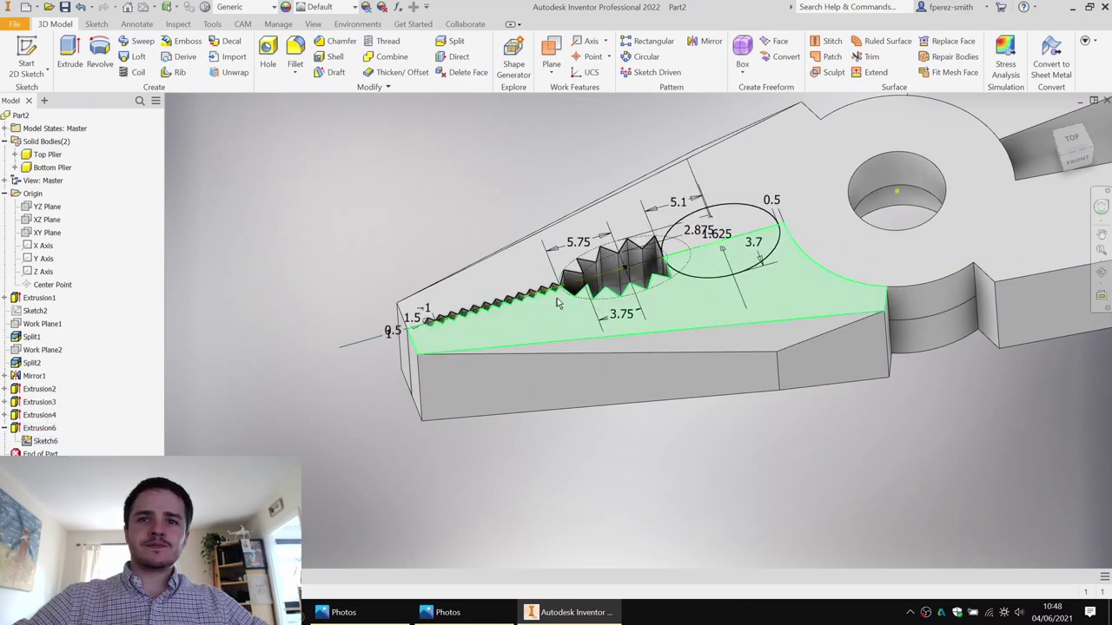
mouse_move(558, 299)
middle_mouse_down("shift")
mouse_move(571, 313)
mouse_move(565, 303)
middle_mouse_up("shift")
Step: Extrude-cut both halves of the large ellipse downward by 9.5-2 mm into both plier bodies
key("e")
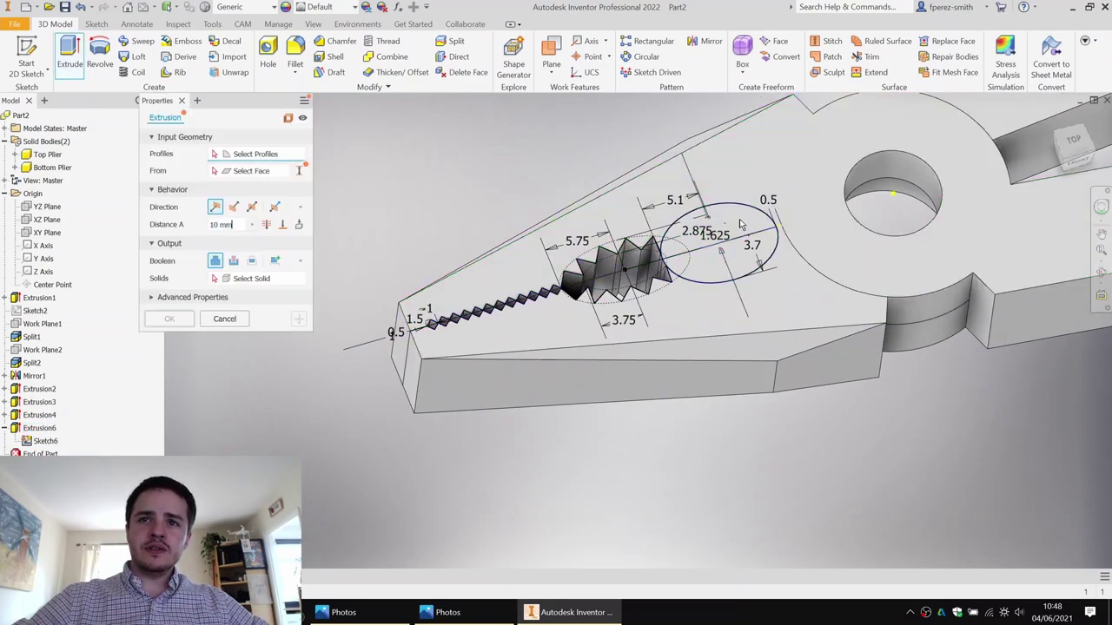
left_click(746, 222)
left_click(741, 260)
middle_click_drag(745, 295, 421, 252, "shift")
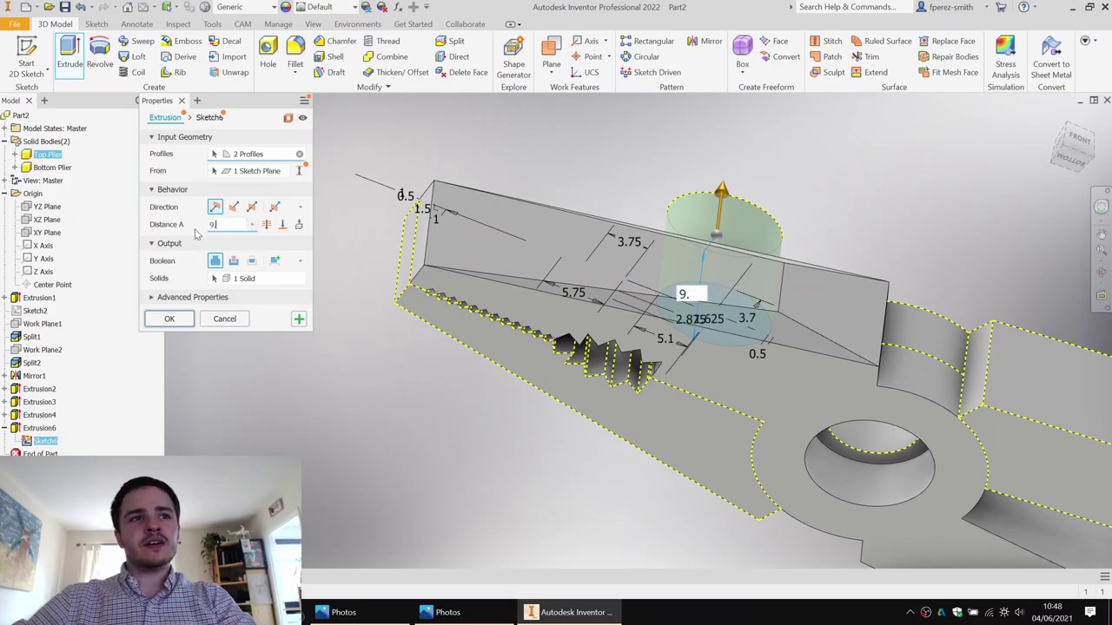
type("9.5-2")
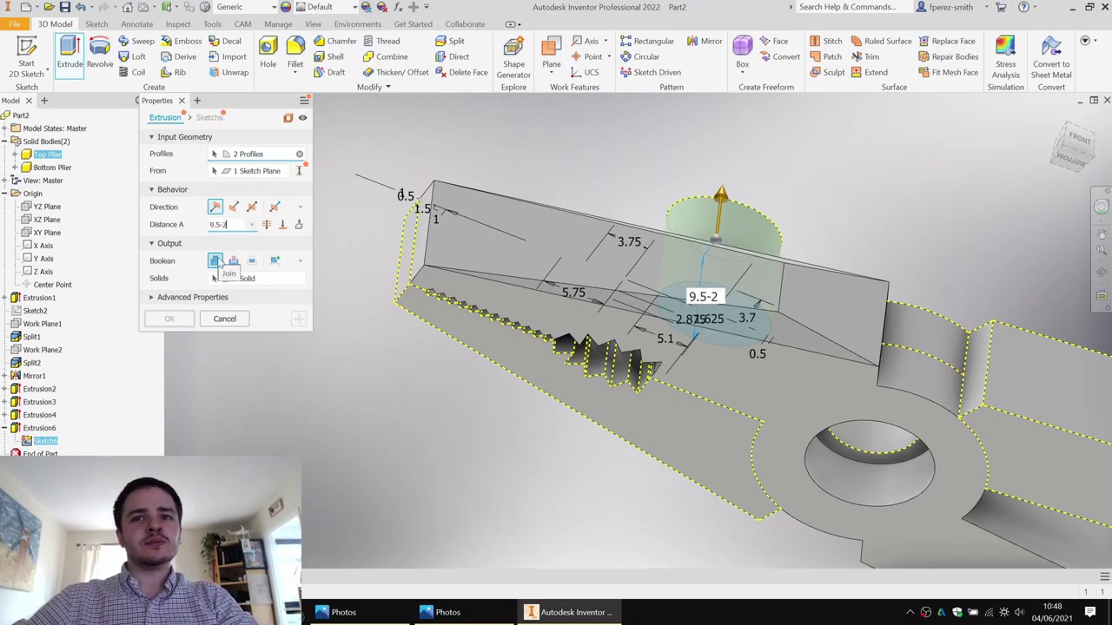
left_click(233, 206)
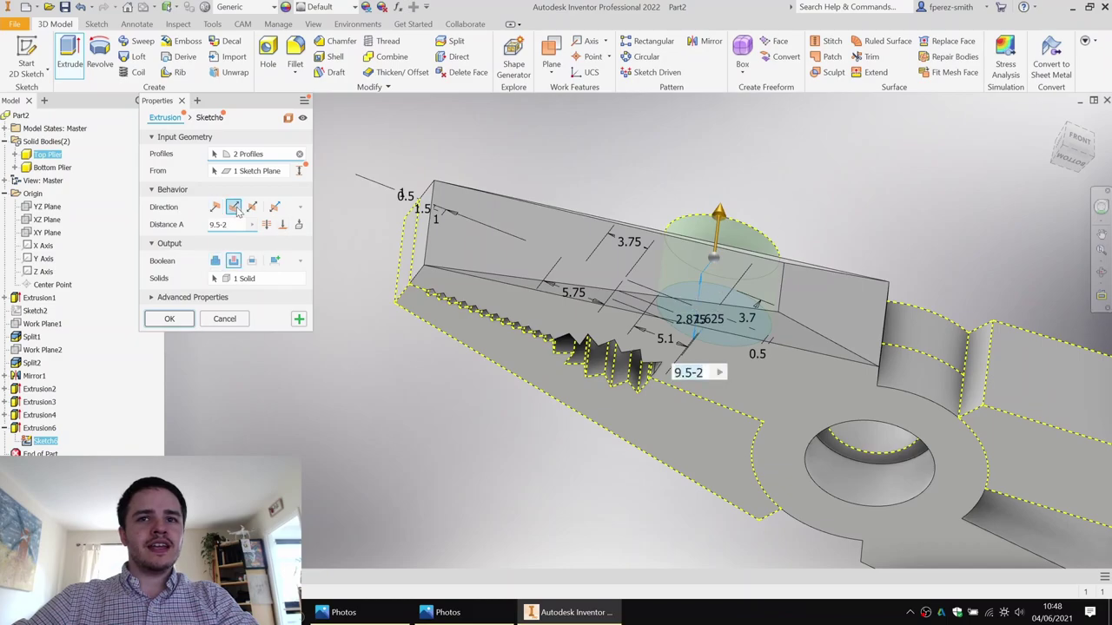
middle_click_drag(642, 271, 705, 316, "shift")
left_click(488, 359)
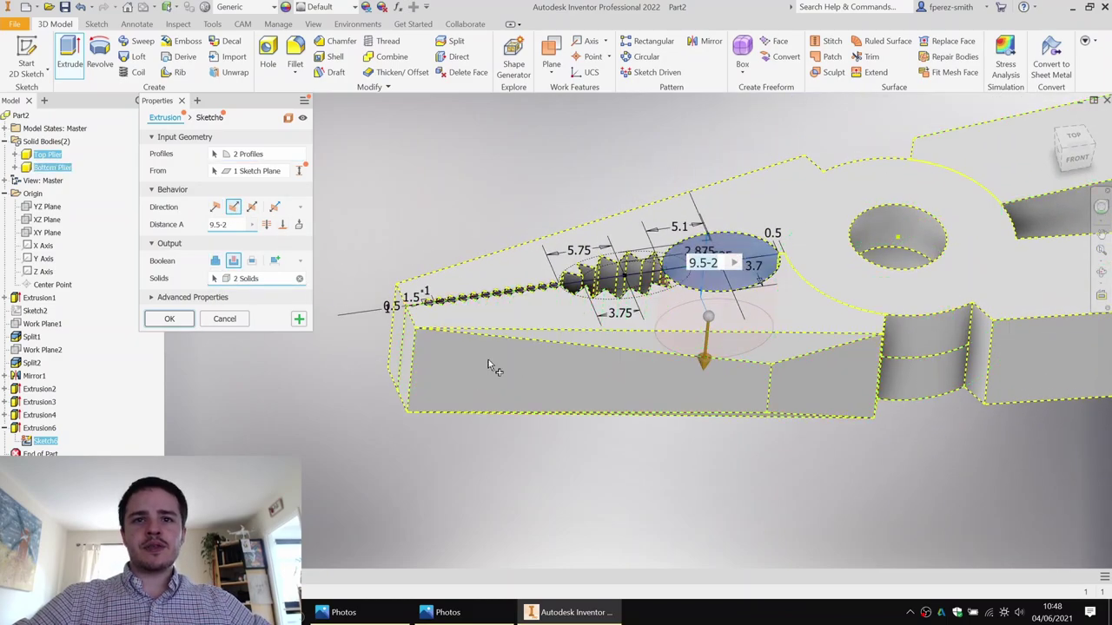
left_click(185, 314)
Step: Hide the gripping profile sketch, Sketch6
middle_click_drag(599, 269, 589, 300, "shift")
scroll(676, 245, "down", 3)
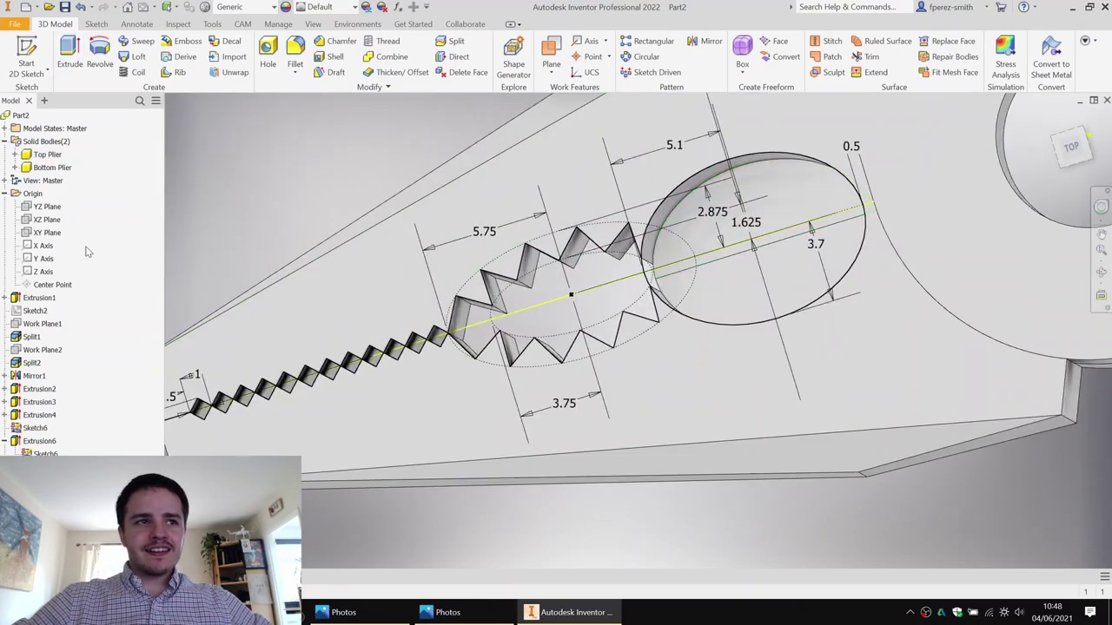
left_click(38, 430)
key("alt+v")
mouse_move(707, 276)
middle_mouse_down("shift")
mouse_move(737, 262)
mouse_move(631, 257)
middle_mouse_up("shift")
scroll(630, 257, "up", 3)
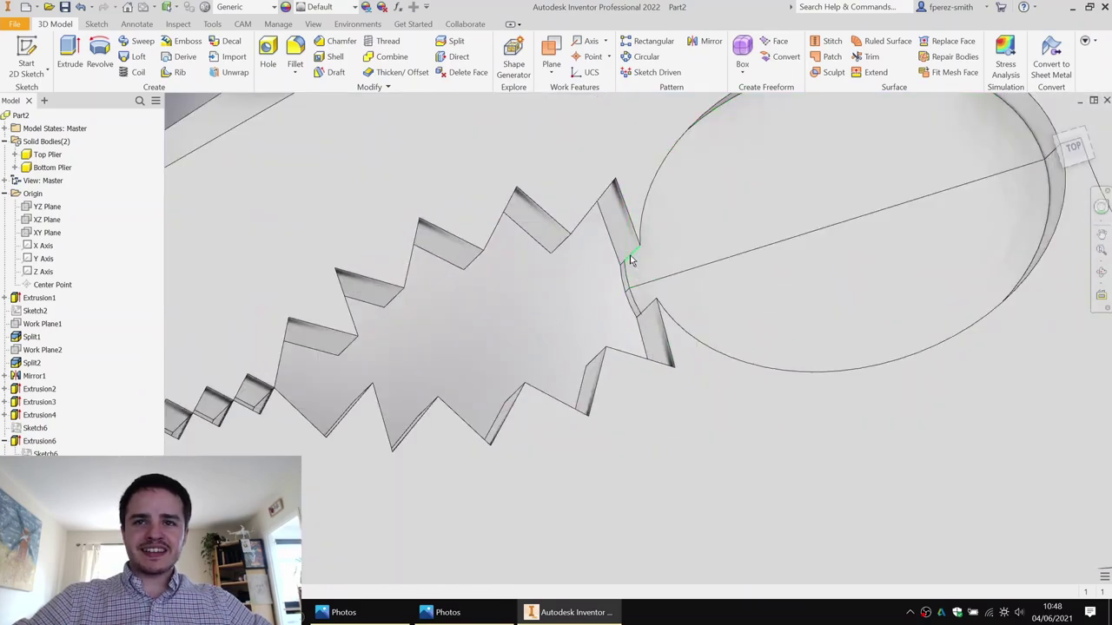
middle_click_drag(667, 254, 710, 274, "shift")
scroll(691, 263, "down", 3)
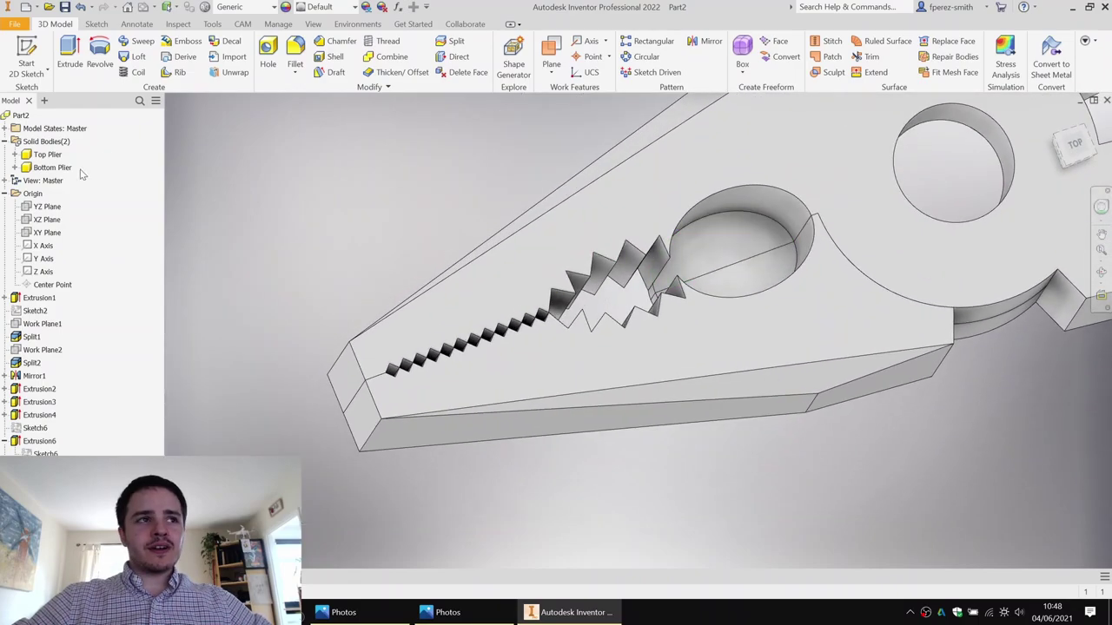
right_click(52, 167)
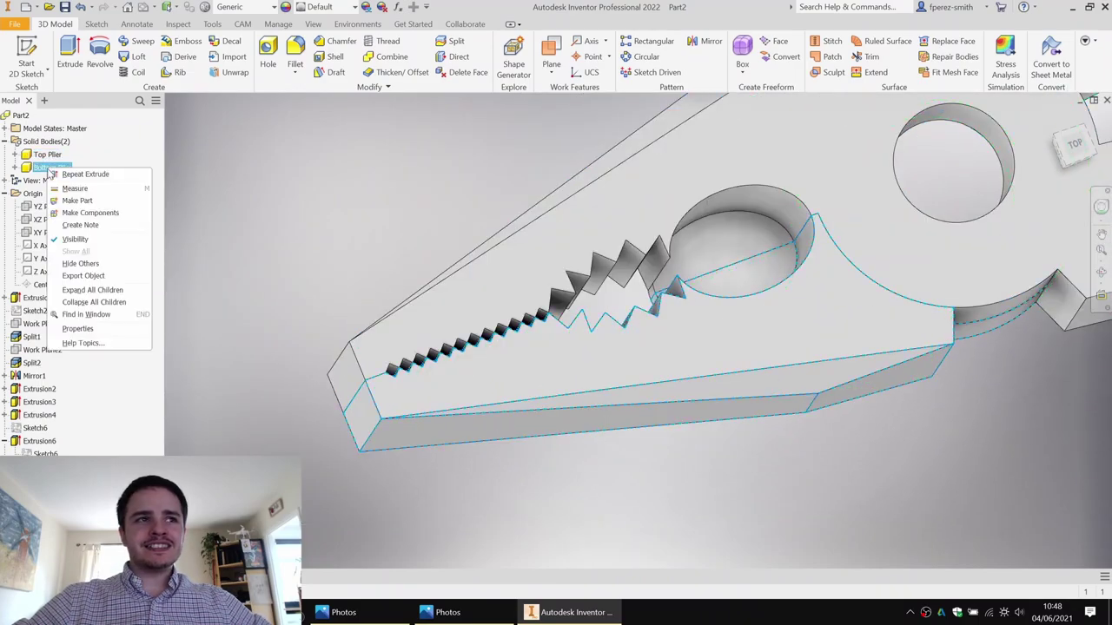
key("Escape")
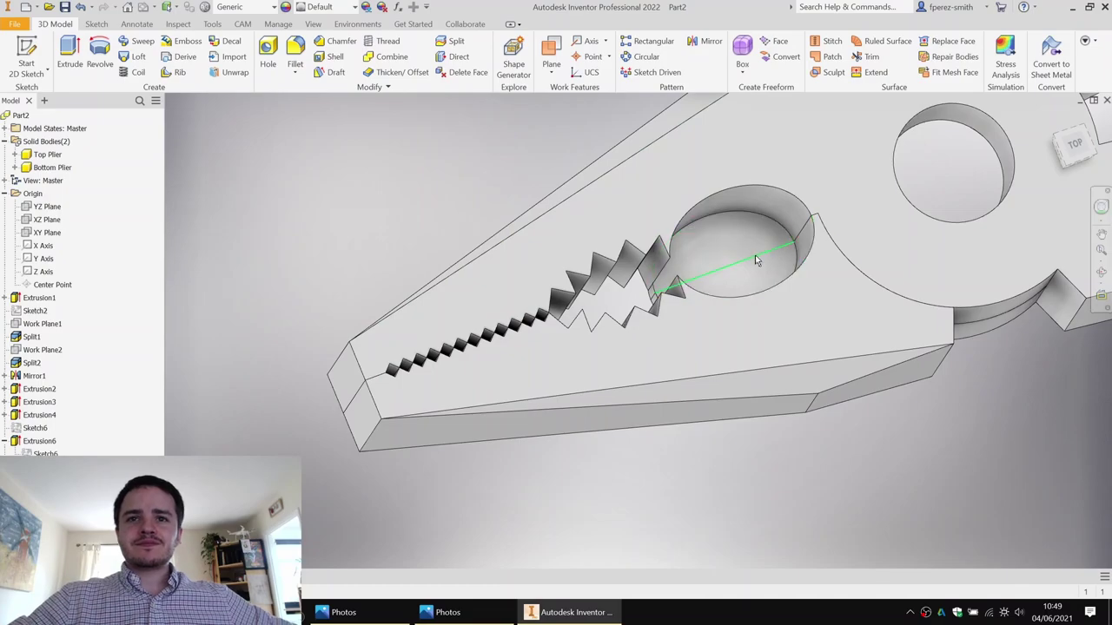
Step: Start a sketch on the elliptical pocket's floor, slice the view at it, and draw a line from the lower tooth corner to the centre line
left_click(26, 52)
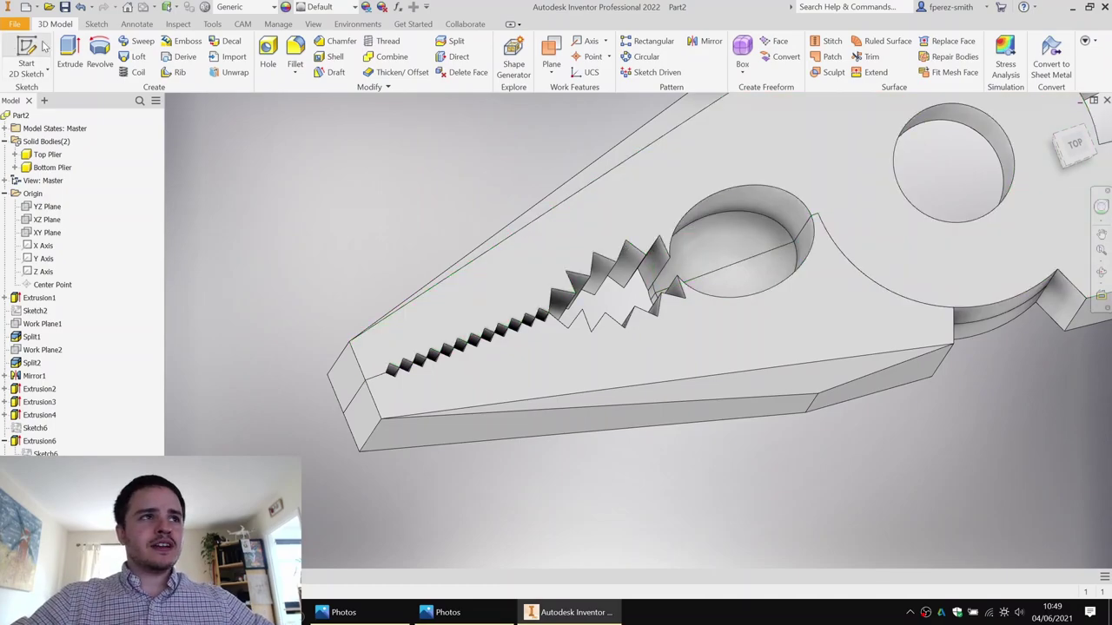
left_click(703, 245)
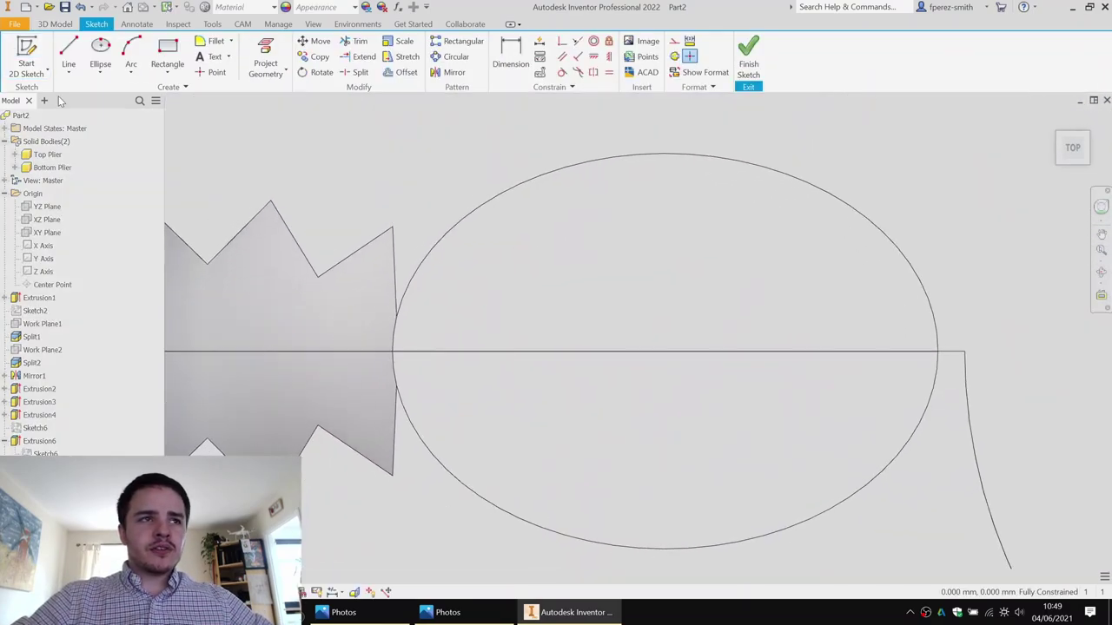
key("l")
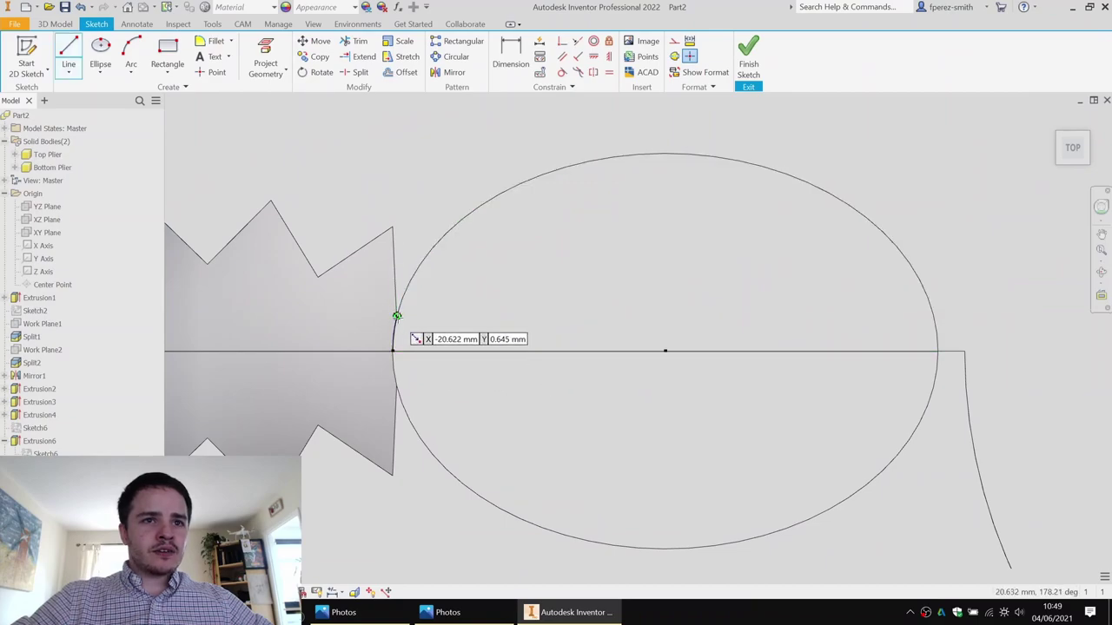
left_click(397, 317)
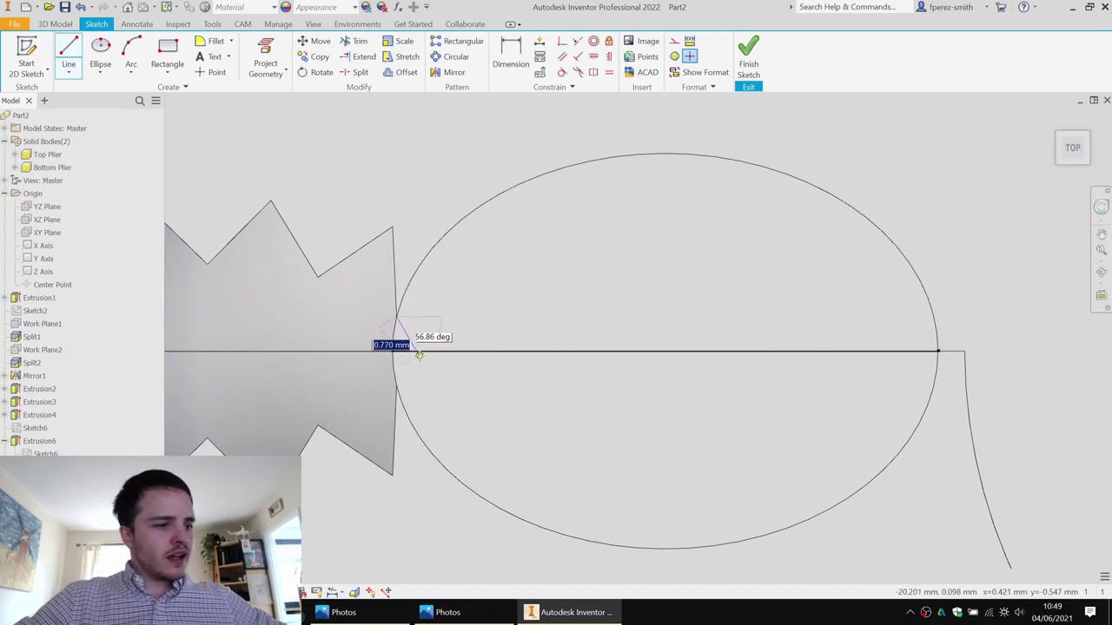
left_click(392, 351)
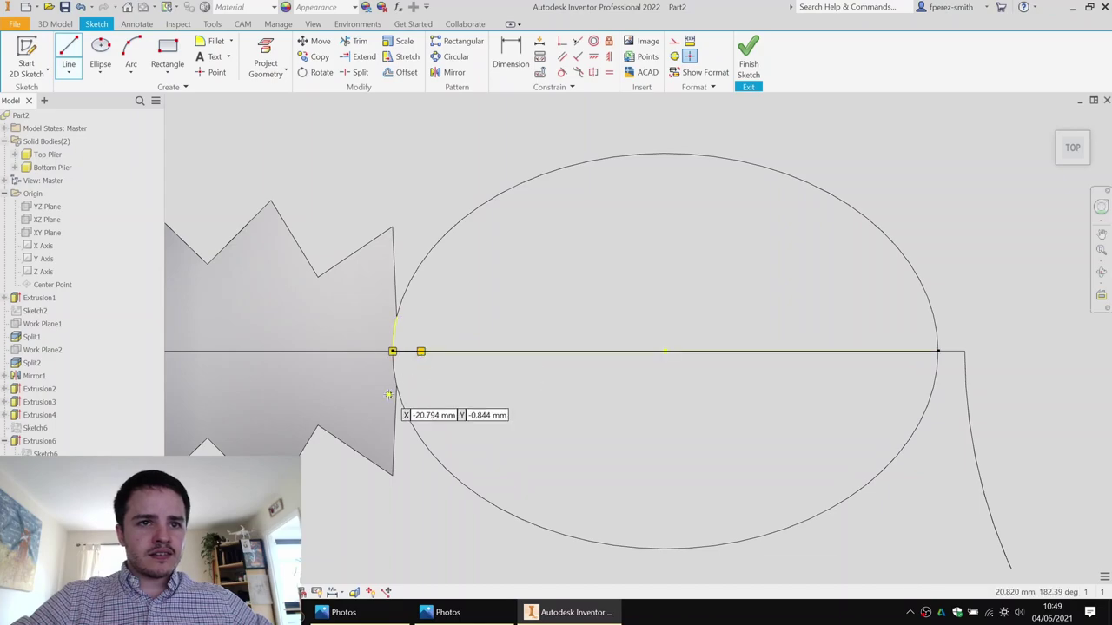
left_click(421, 351)
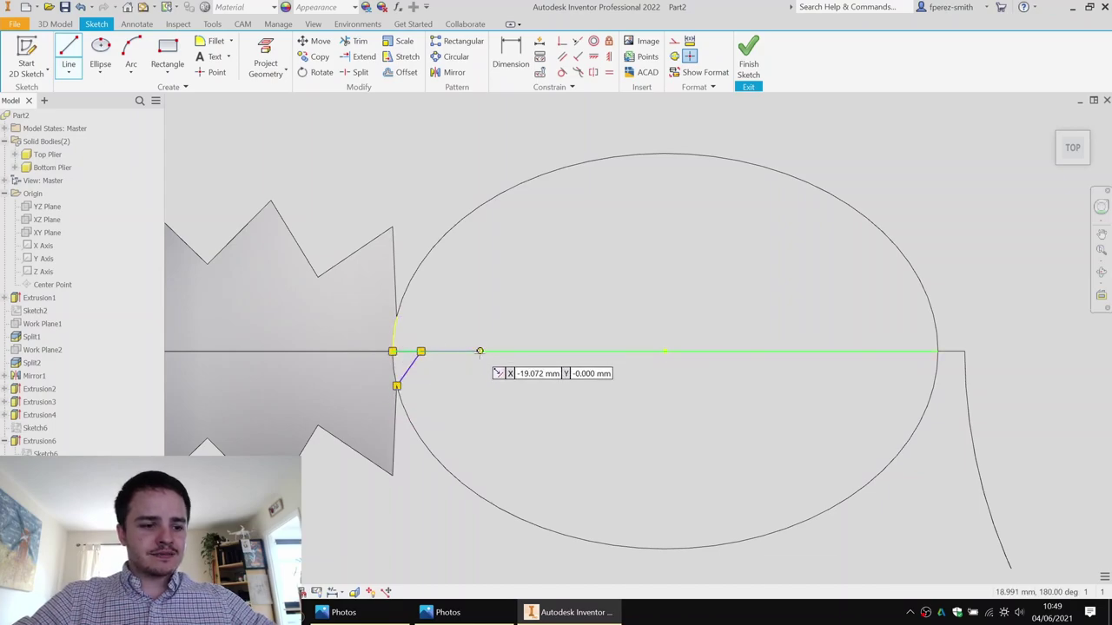
key("Escape")
key("F7")
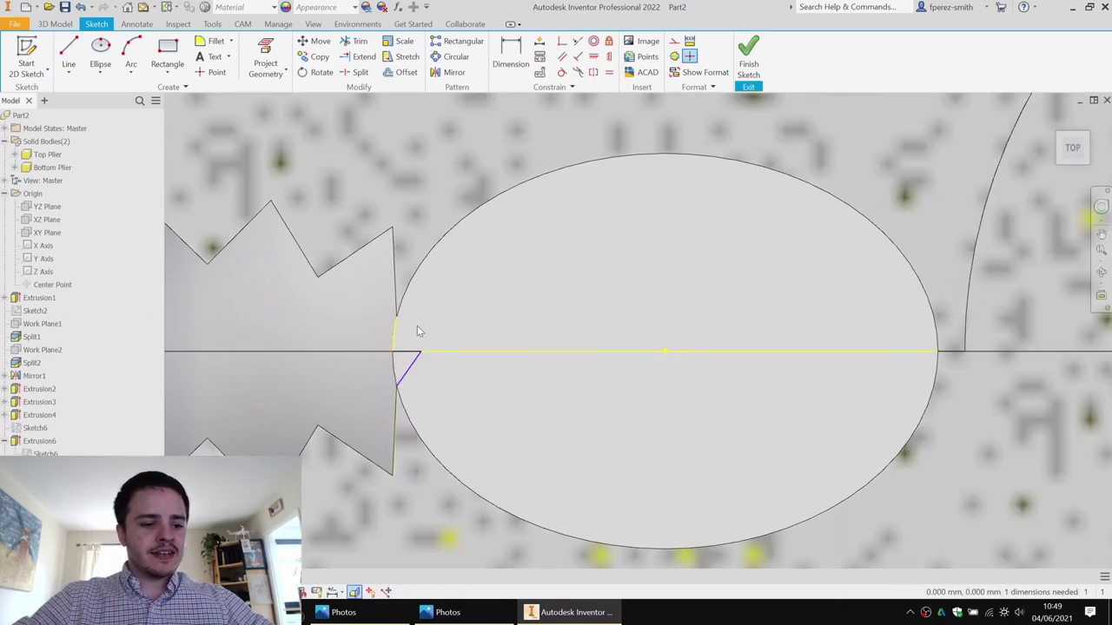
Step: Draw the matching line from the upper tooth corner to close the V, and constrain both V lines equal in length
left_click(69, 52)
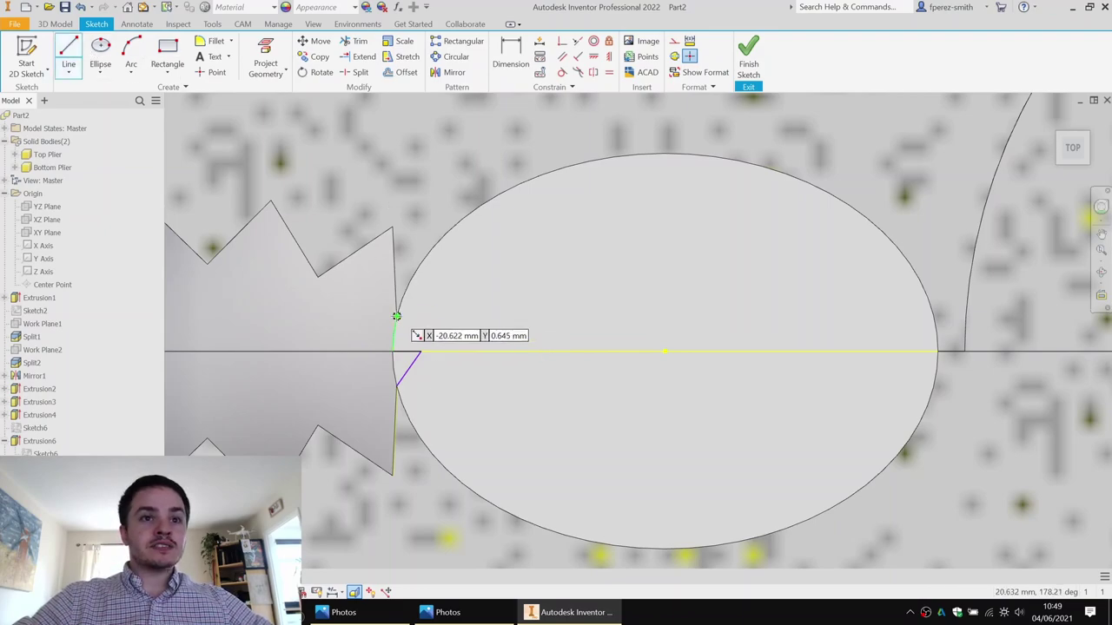
left_click(396, 318)
left_click(420, 351)
key("Escape")
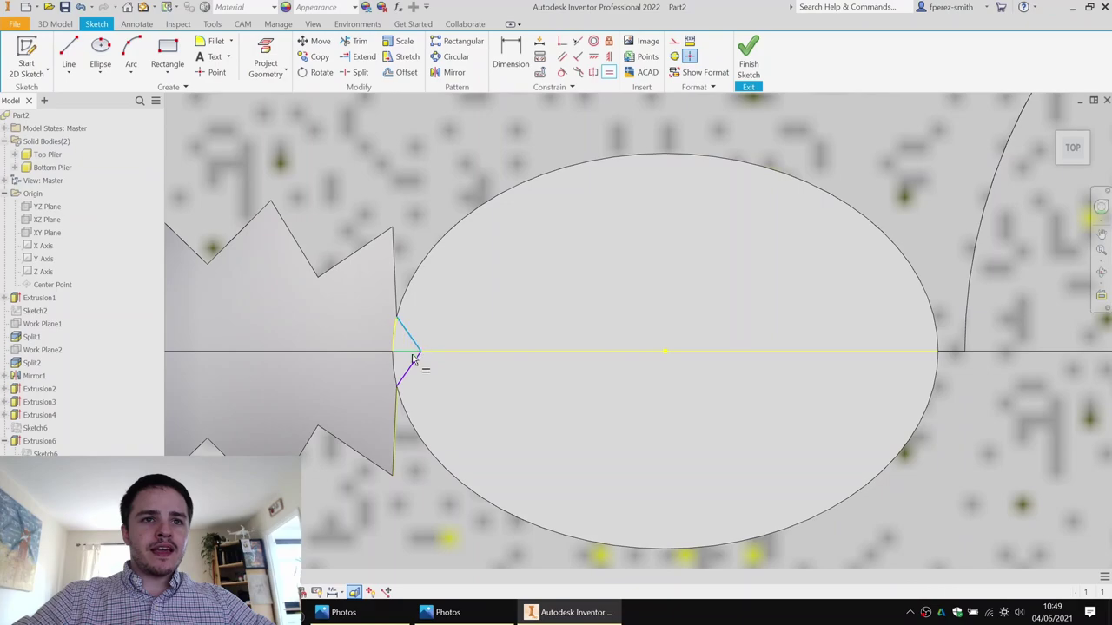
left_click(413, 358)
key("Escape")
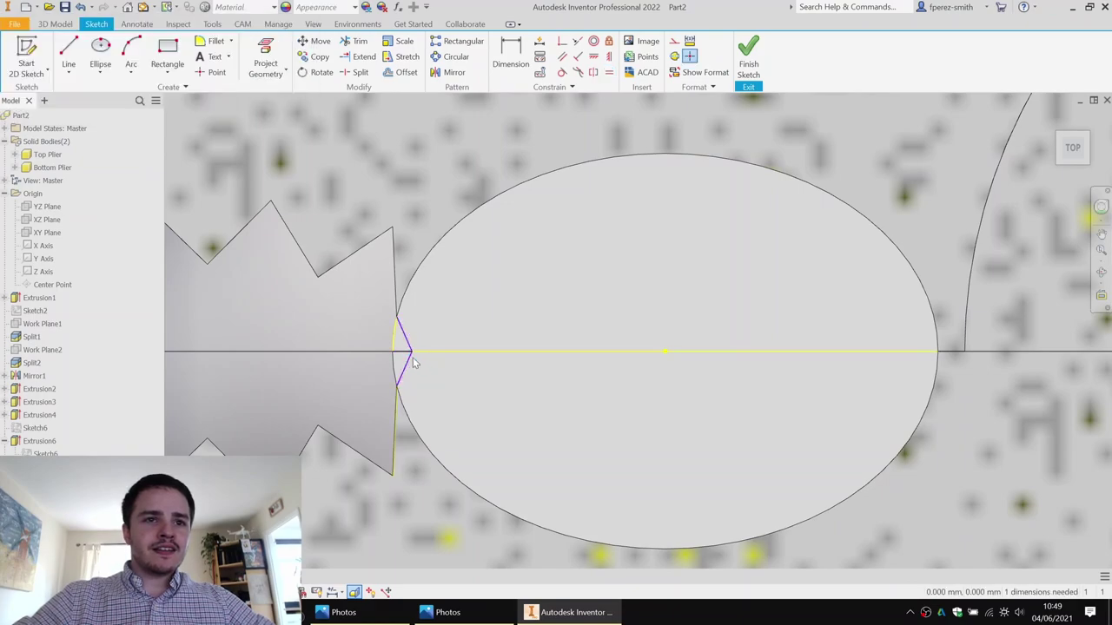
Step: Dimension the angle between the two V lines as 135 degrees
key("d")
left_click(404, 351)
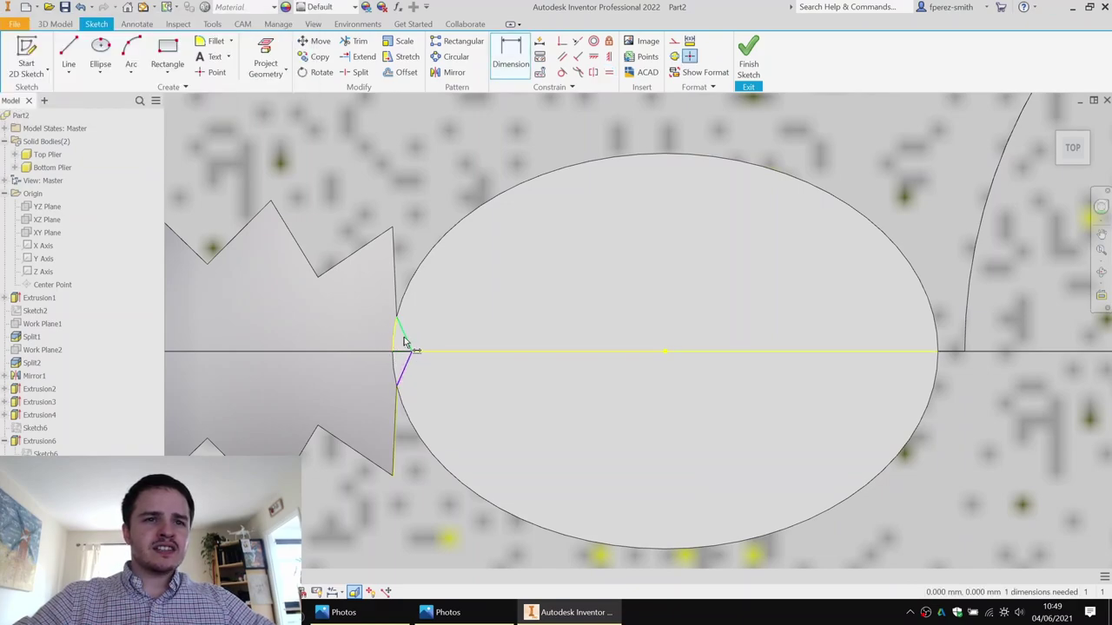
left_click(406, 366)
left_click(402, 345)
type("13")
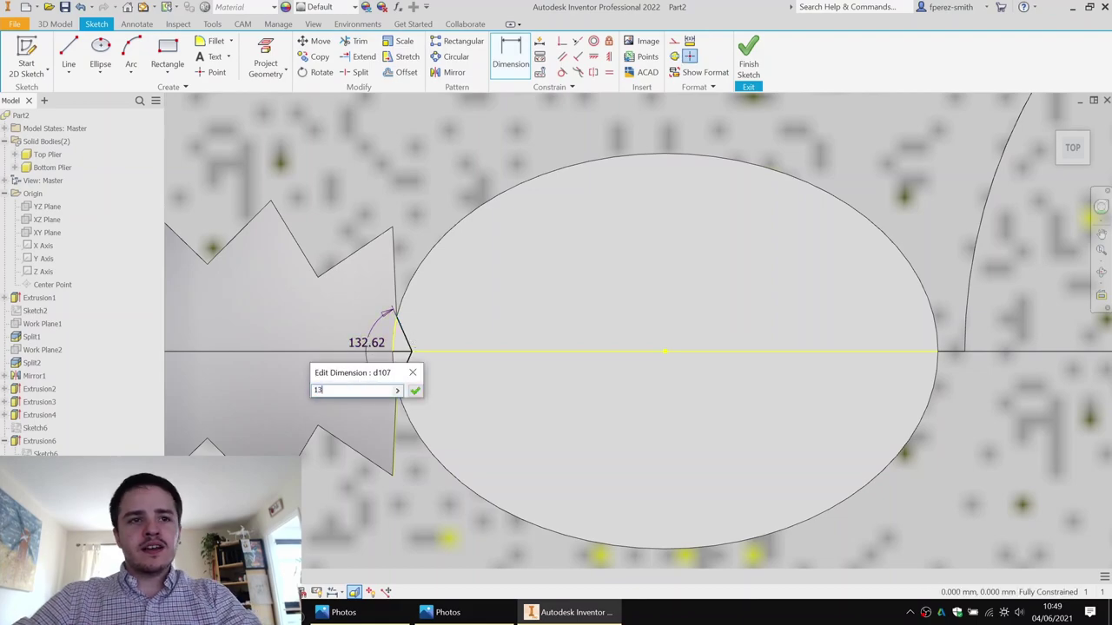
type("5")
key("Return")
Step: Project the short lower ellipse edge beside the V into the sketch and finish the sketch
left_click(267, 52)
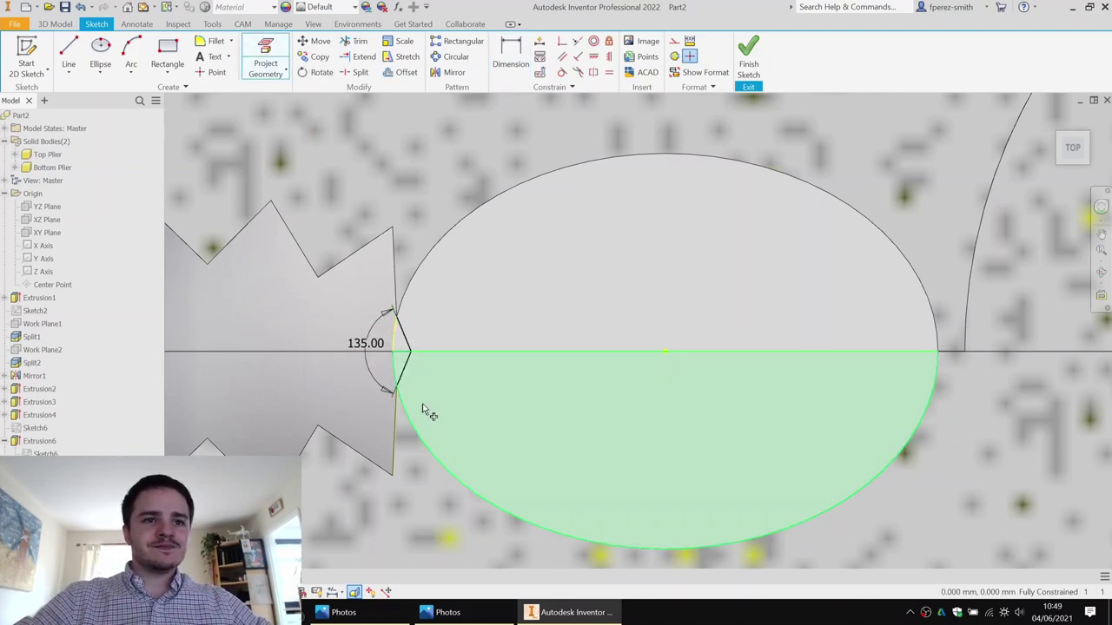
left_click(397, 372)
left_click(749, 76)
left_click(748, 61)
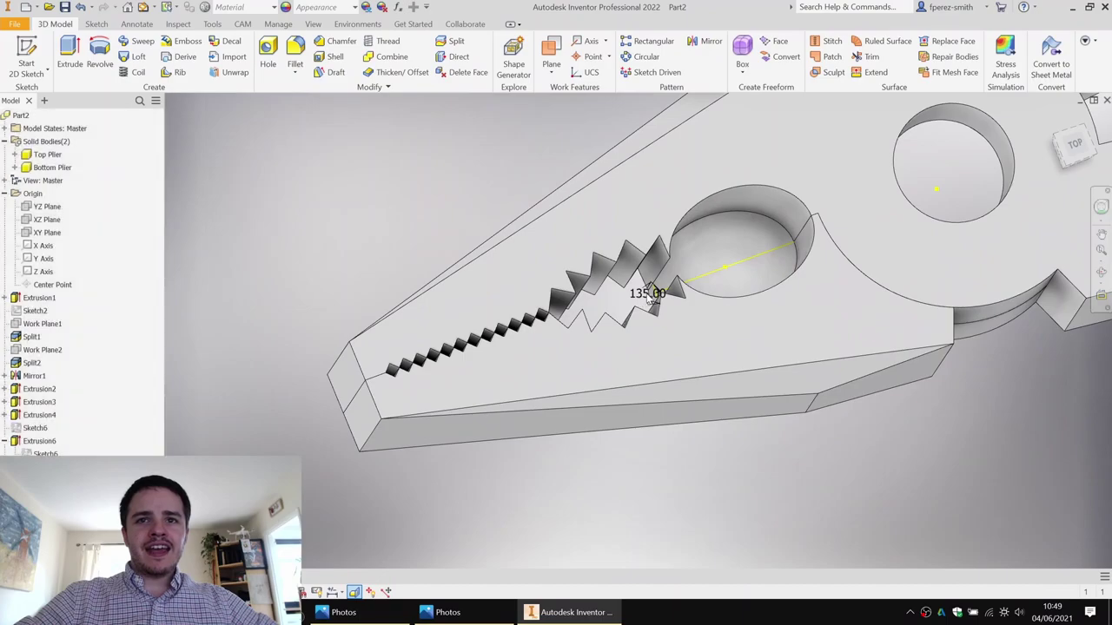
Step: Extrude-cut the two small V profiles to the jaw's underside face, with the Top Plier as the affected solid
scroll(652, 299, "up", 5)
key("e")
left_click(697, 310)
left_click(698, 310)
scroll(698, 313, "down", 5)
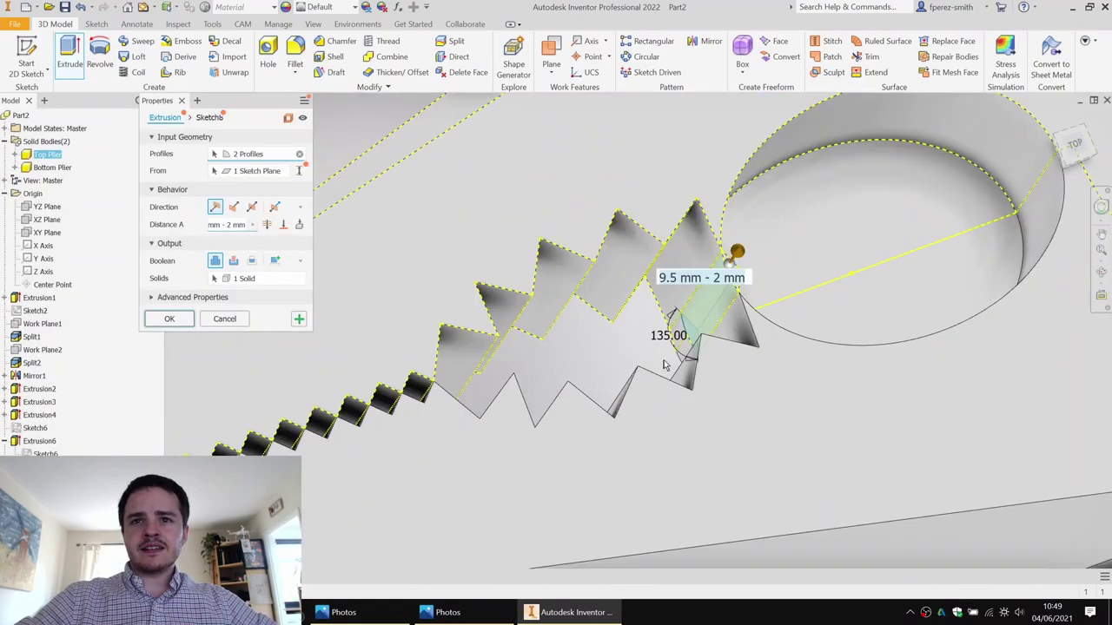
middle_click_drag(666, 365, 715, 255, "shift")
scroll(704, 282, "up", 2)
left_click(282, 225)
left_click(700, 432)
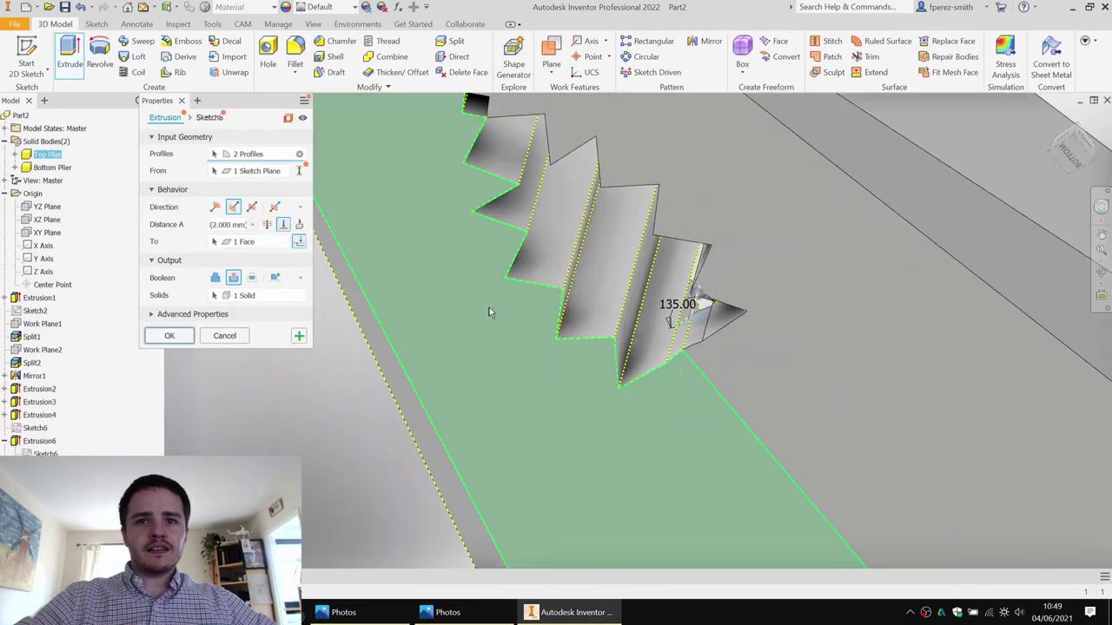
key("Return")
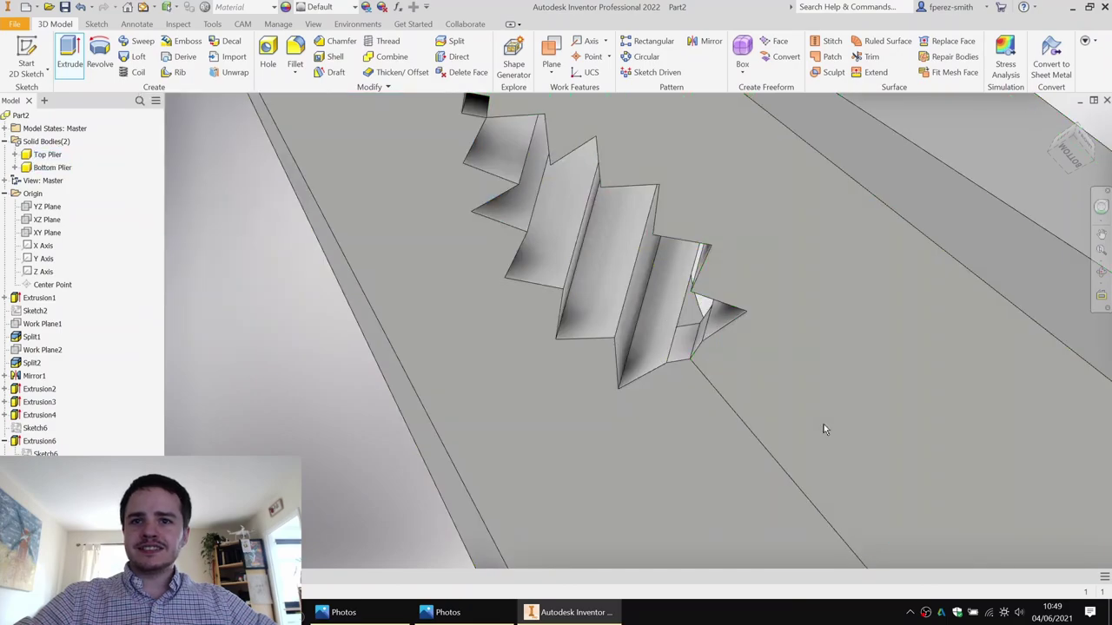
Step: Measure the distance between the elliptical pocket's floor and the jaw's underside face
middle_click_drag(807, 281, 750, 373, "shift")
scroll(608, 307, "up", 2)
middle_click_drag(794, 241, 610, 351)
scroll(580, 328, "down", 2)
left_click(337, 41)
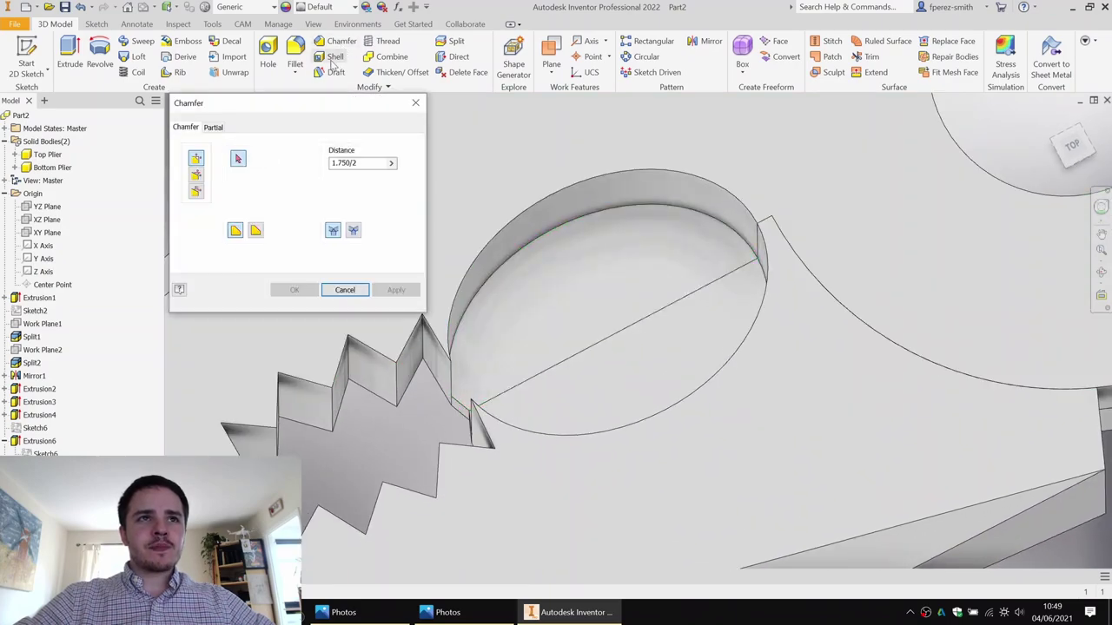
key("Escape")
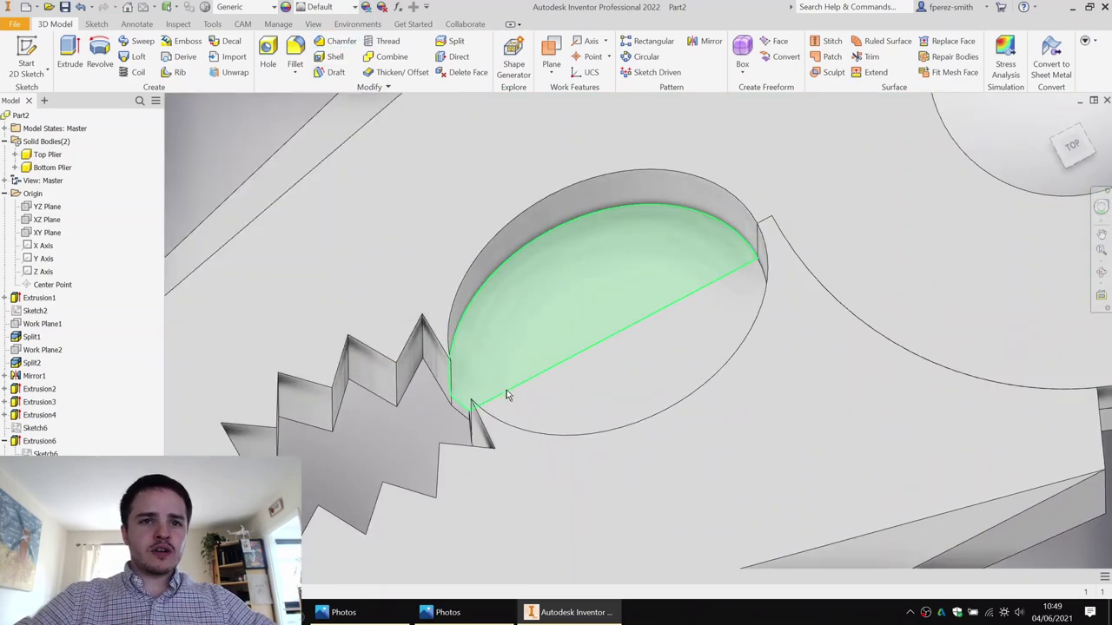
key("m")
left_click(528, 356)
middle_click_drag(470, 397, 497, 295, "shift")
left_click(452, 501)
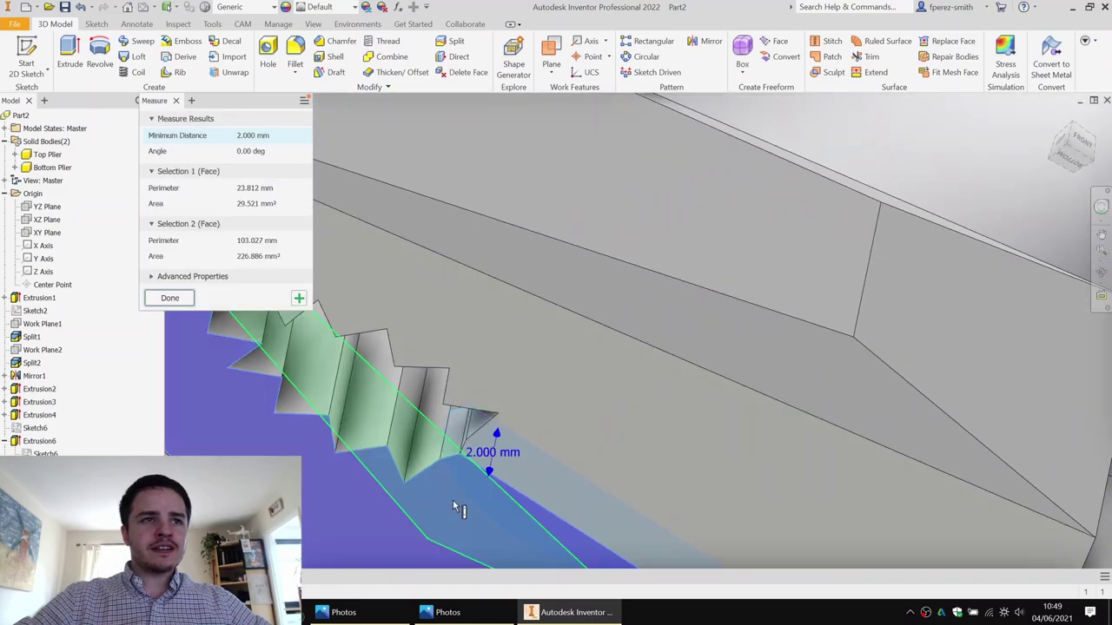
middle_click_drag(567, 271, 605, 332, "shift")
key("Escape")
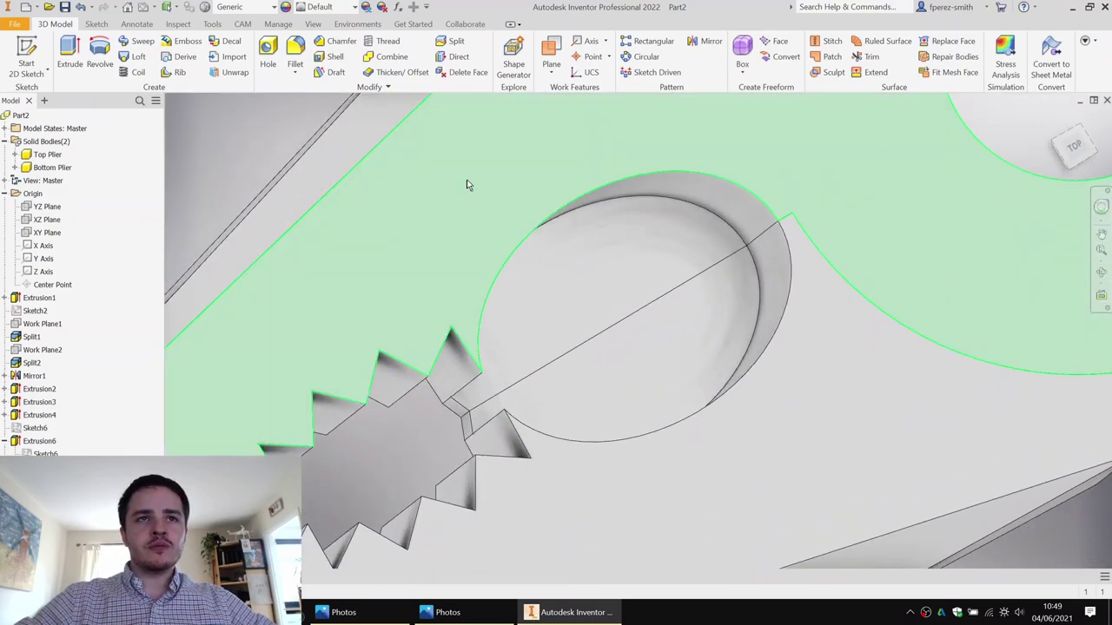
Step: Chamfer the pocket floor's edges along the split between the two jaws by 1 mm
left_click(319, 41)
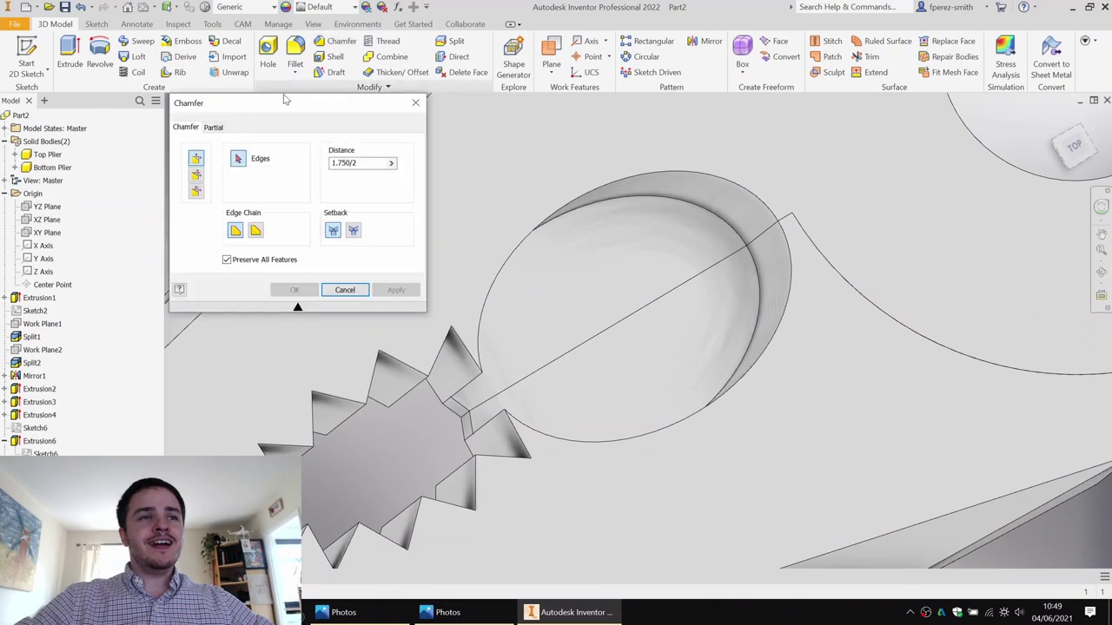
left_click(511, 387)
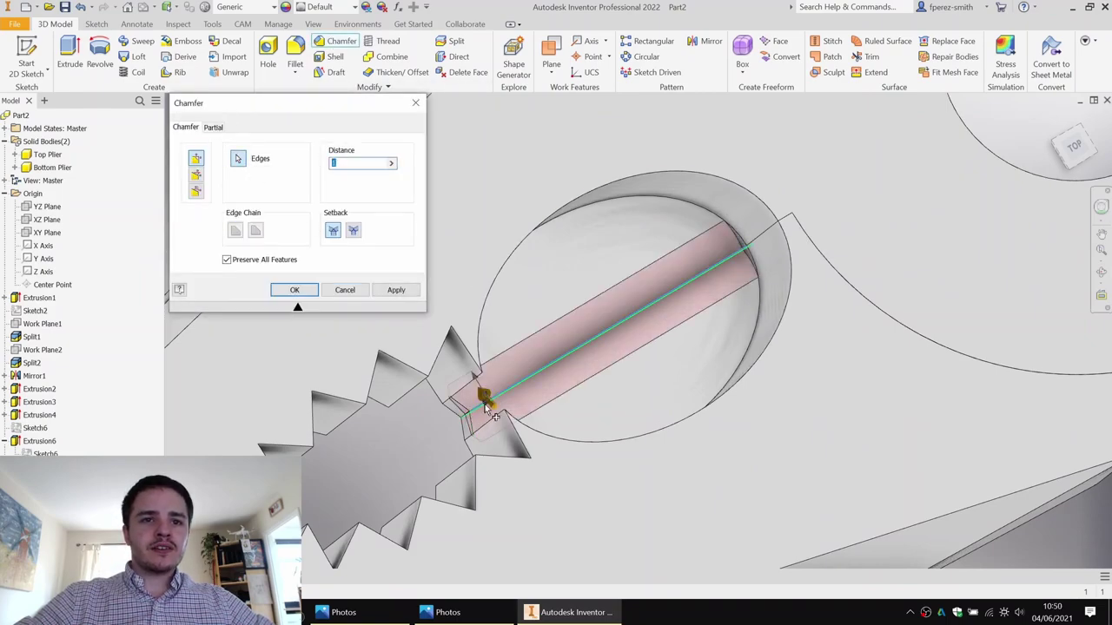
middle_click_drag(529, 368, 612, 334, "shift")
key("Return")
middle_click_drag(628, 375, 459, 386, "shift")
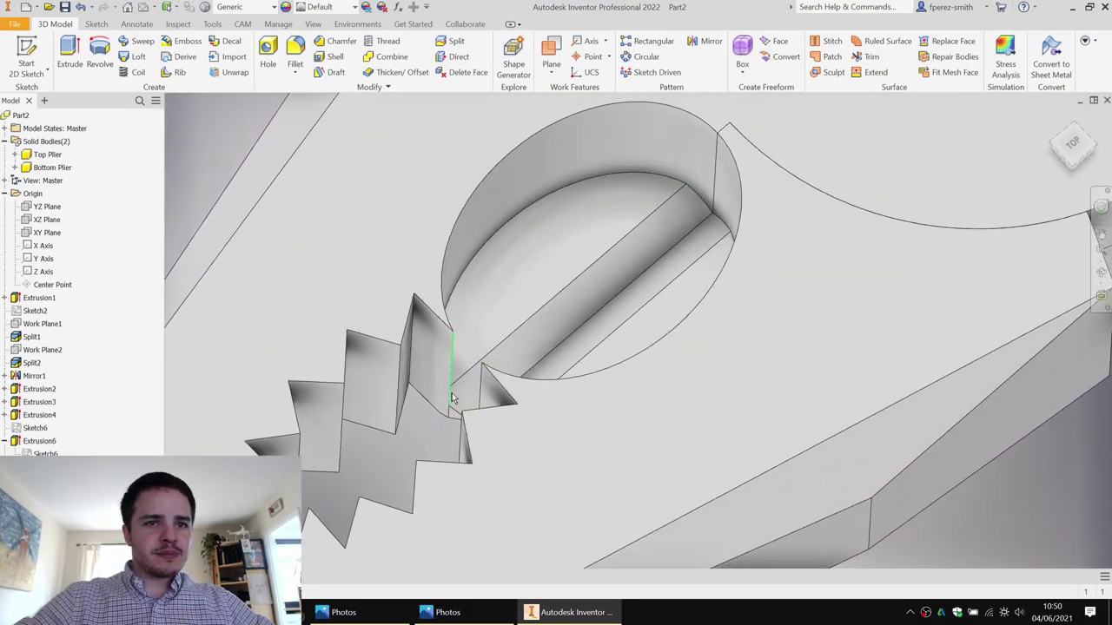
left_click(451, 371)
key("f")
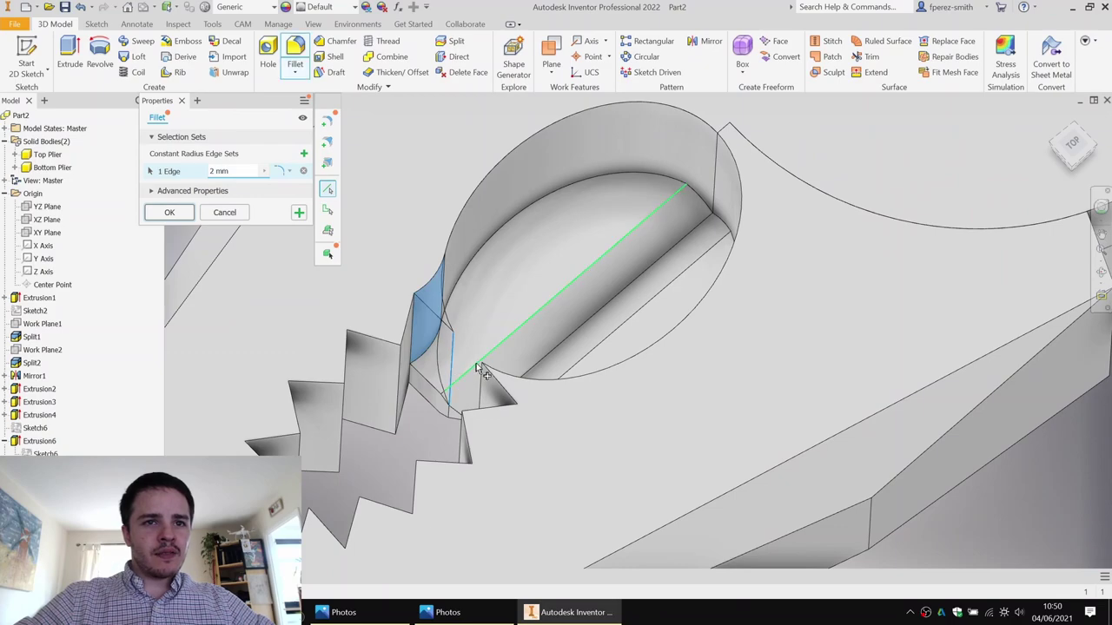
middle_click_drag(483, 372, 471, 377, "shift")
key("Escape")
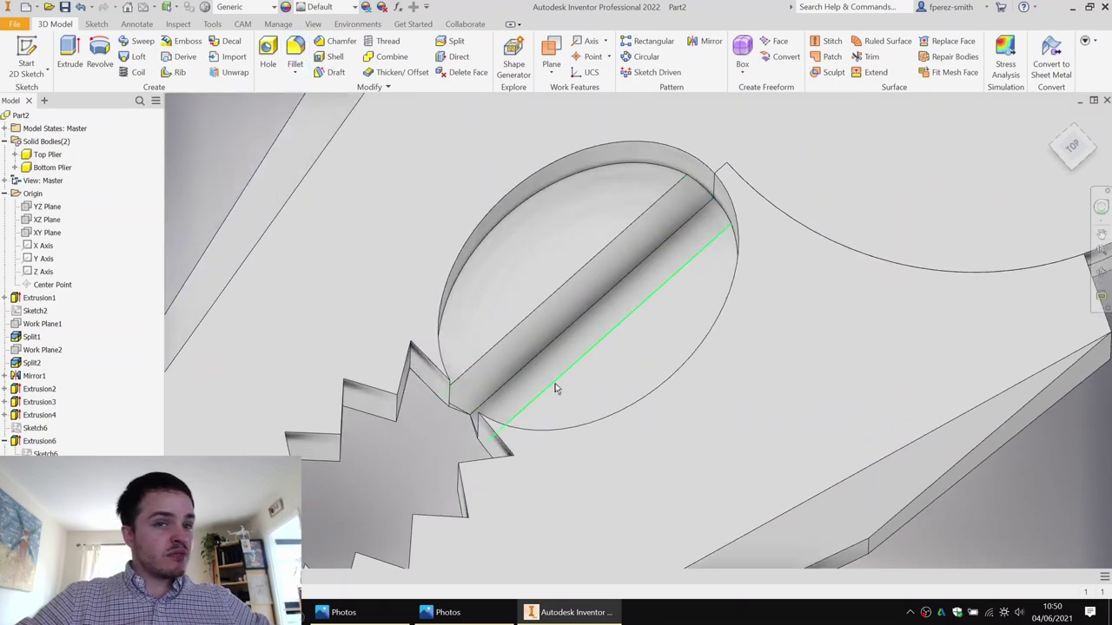
Step: Examine the whole pliers model from above and below, including the gripping area and the pivot hole
scroll(608, 377, "down", 2)
middle_click_drag(669, 356, 622, 298, "shift")
scroll(665, 307, "down", 4)
scroll(784, 258, "down", 4)
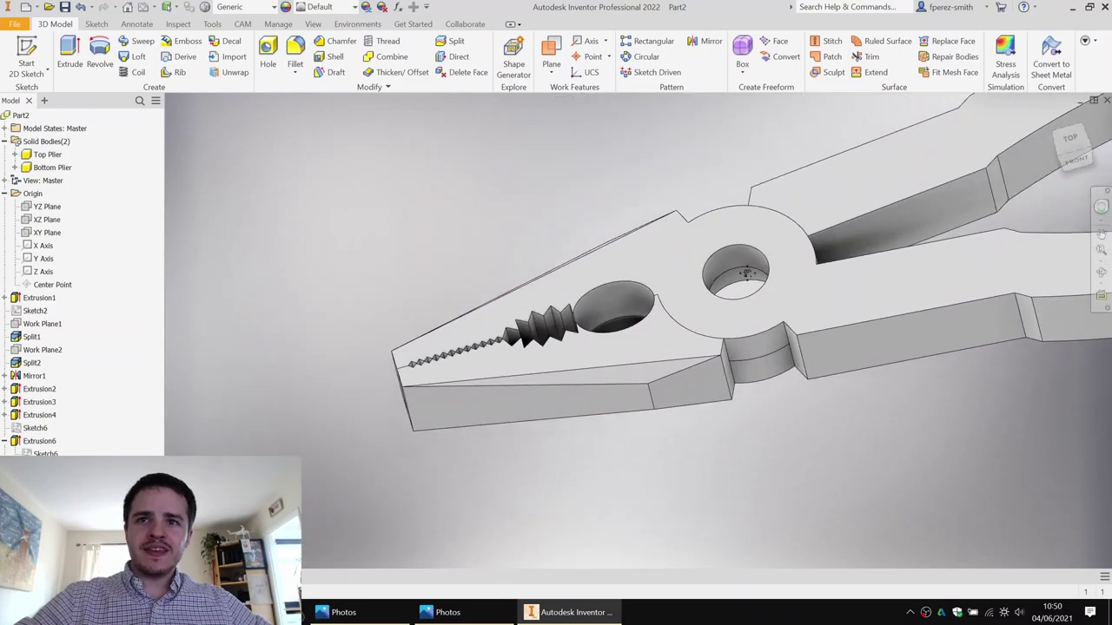
middle_click_drag(785, 258, 541, 346)
mouse_move(635, 226)
middle_mouse_down("shift")
mouse_move(642, 244)
mouse_move(653, 216)
middle_mouse_up("shift")
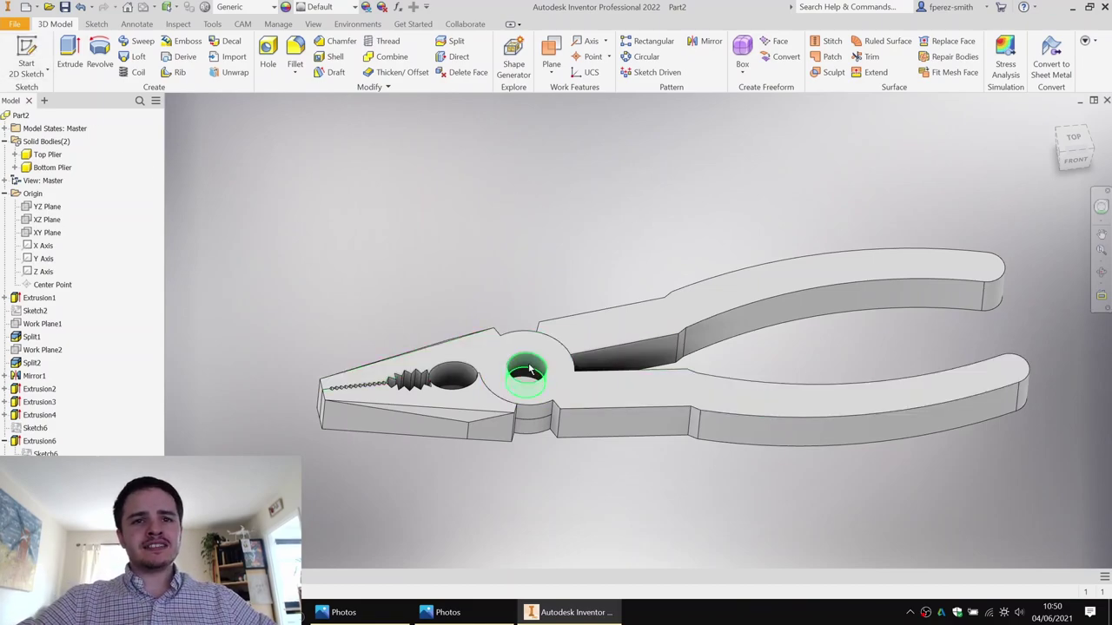
middle_click_drag(589, 424, 598, 325, "shift")
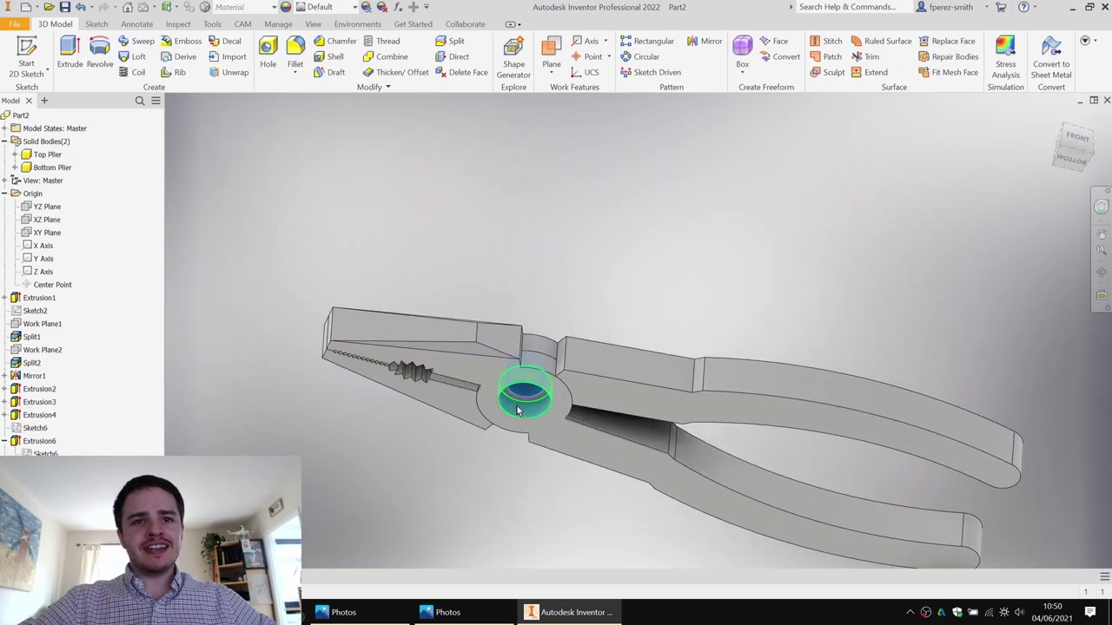
middle_click_drag(692, 290, 681, 357, "shift")
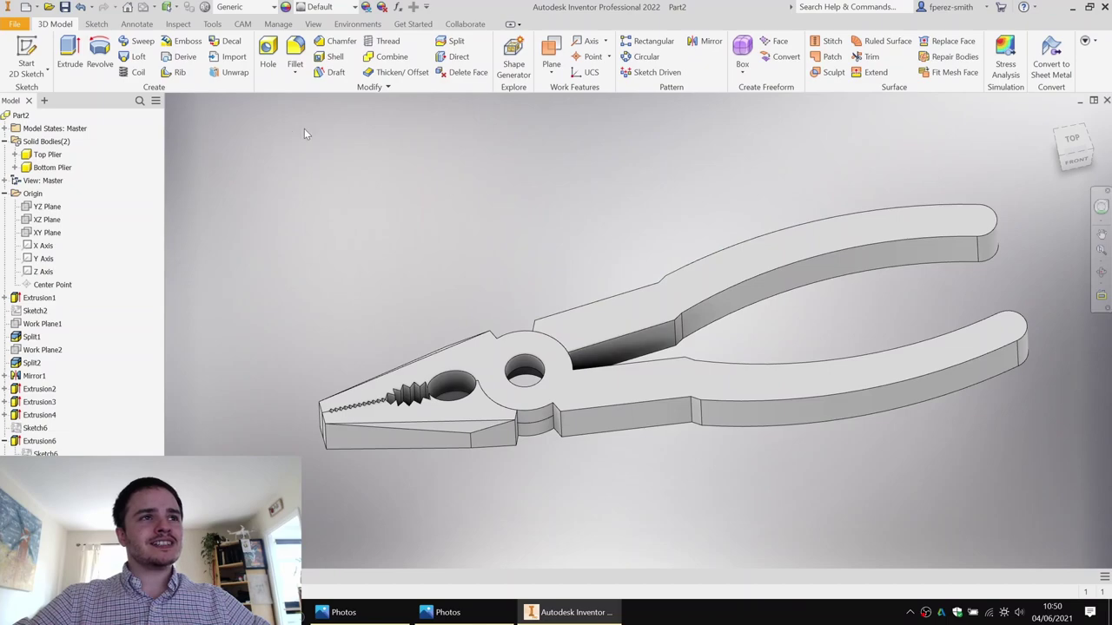
Step: Start a sketch on the origin XY plane and slice the model at it to expose the pivot hole's cross-section
left_click(25, 52)
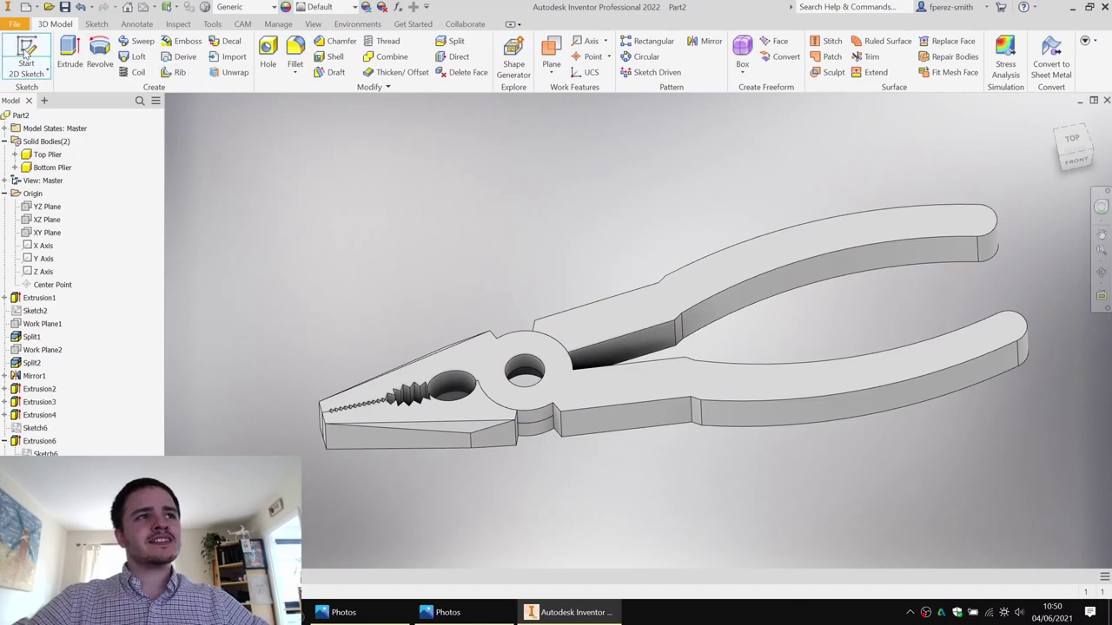
left_click(49, 234)
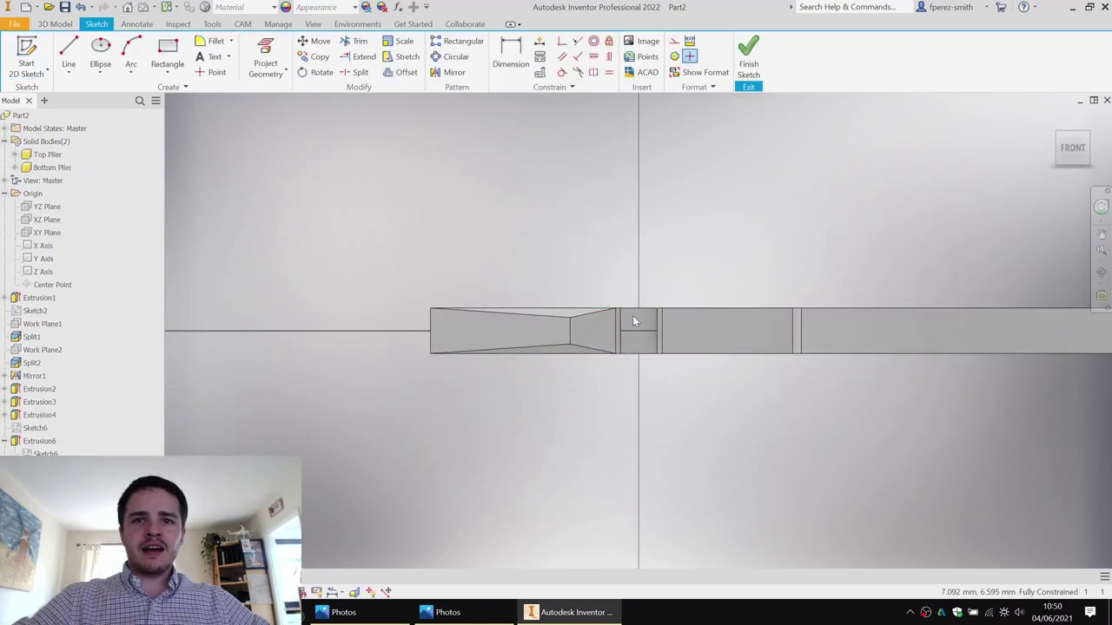
middle_click_drag(681, 271, 681, 319, "shift")
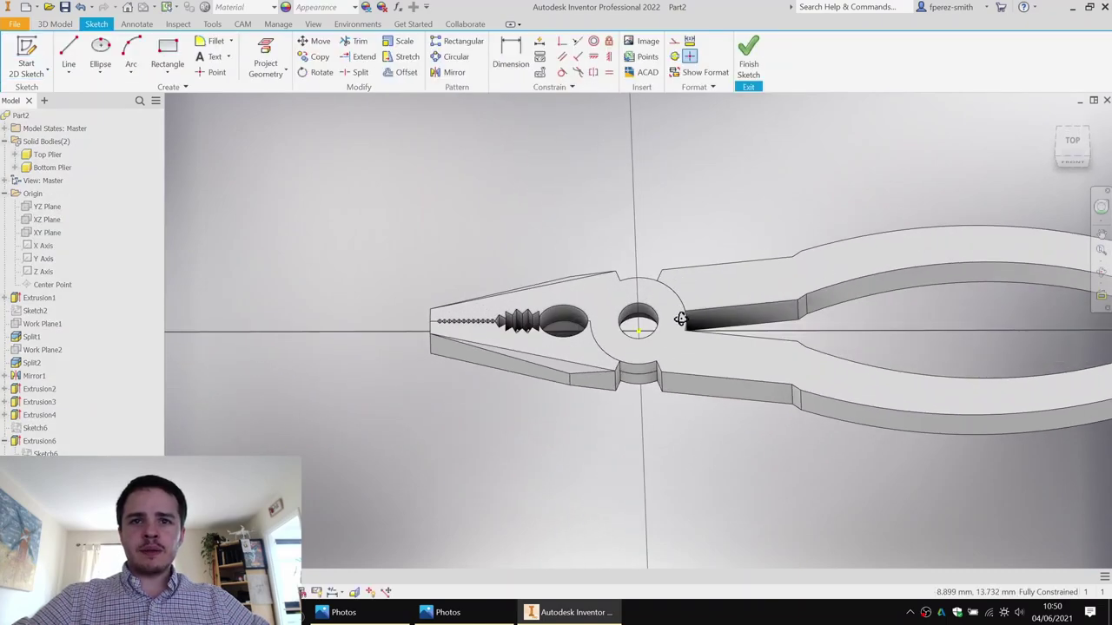
left_click(1072, 162)
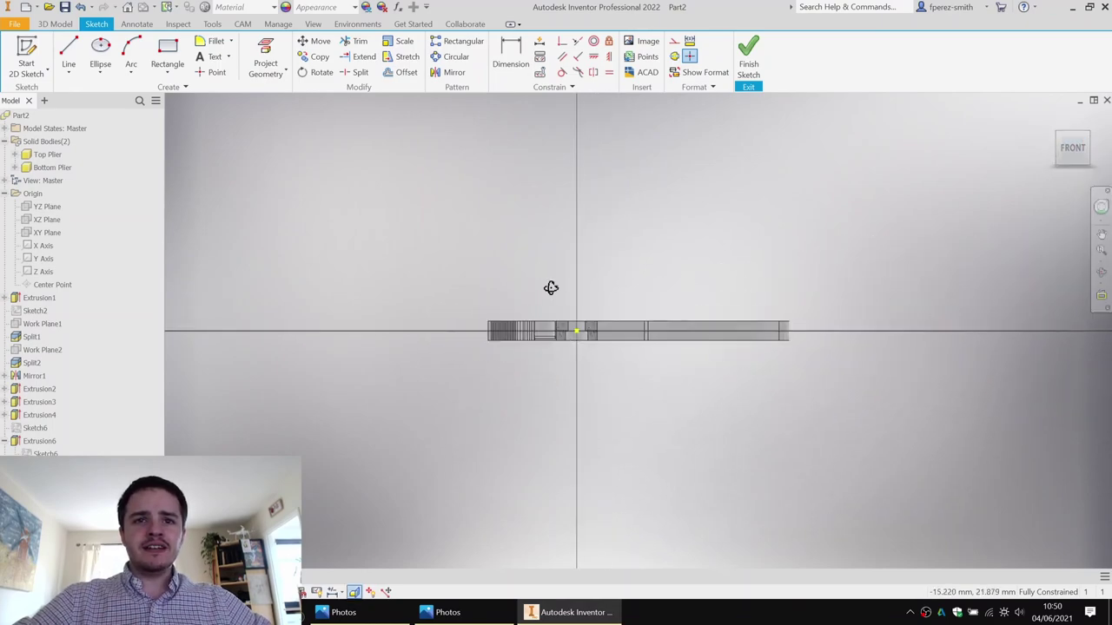
middle_click_drag(551, 288, 562, 323, "shift")
scroll(562, 323, "up", 3)
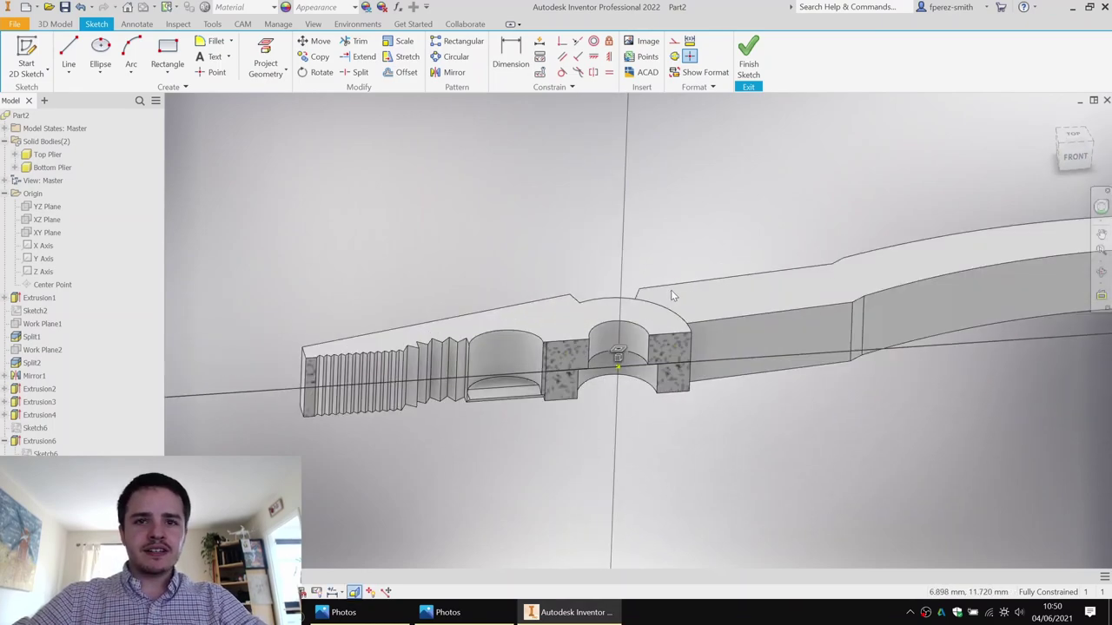
Step: Compare the sliced and unsliced displays of the model at the pivot hole's sketch plane
key("F7")
key("F7")
key("F7")
key("F7")
key("F7")
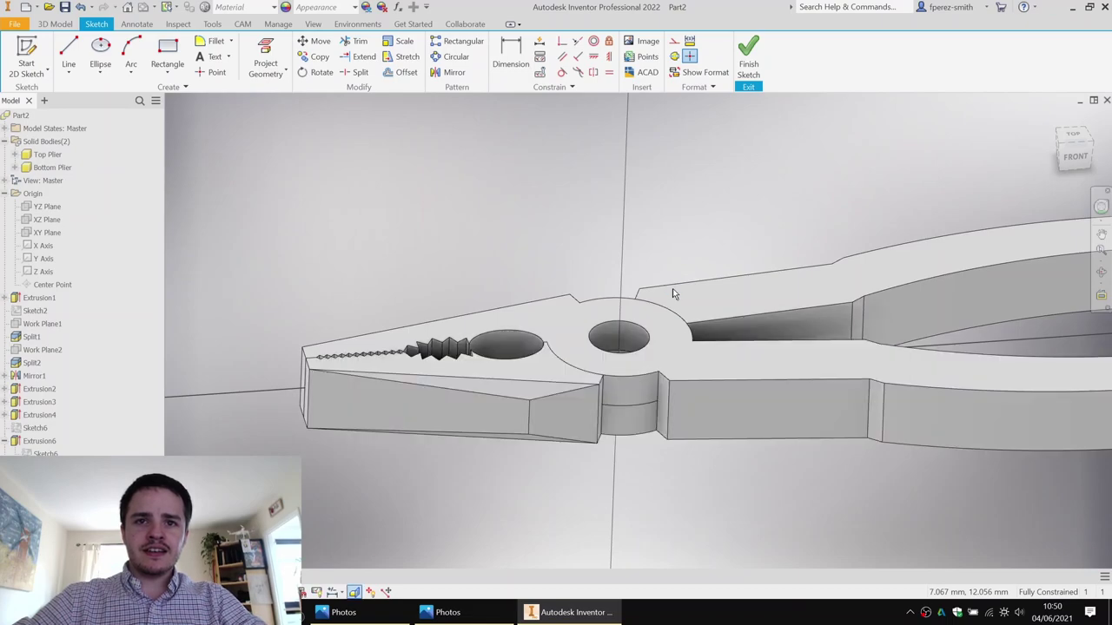
key("F7")
key("F7")
key("F7")
Step: Face the section straight on and project the stepped wall edges on one side of the pivot hole into the sketch
left_click(1074, 156)
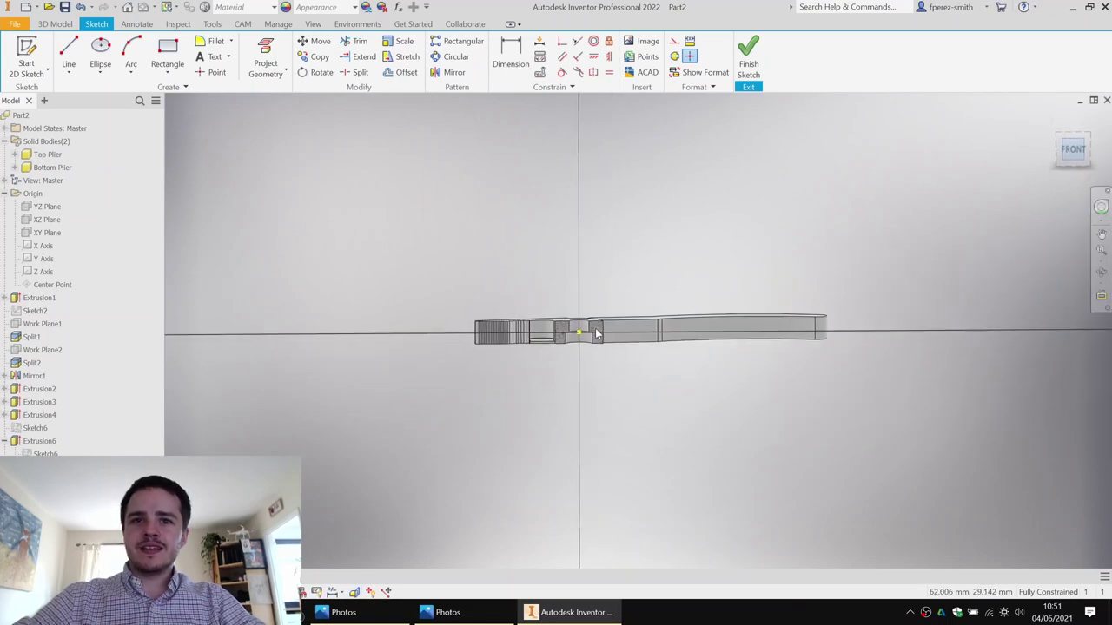
scroll(596, 333, "up", 5)
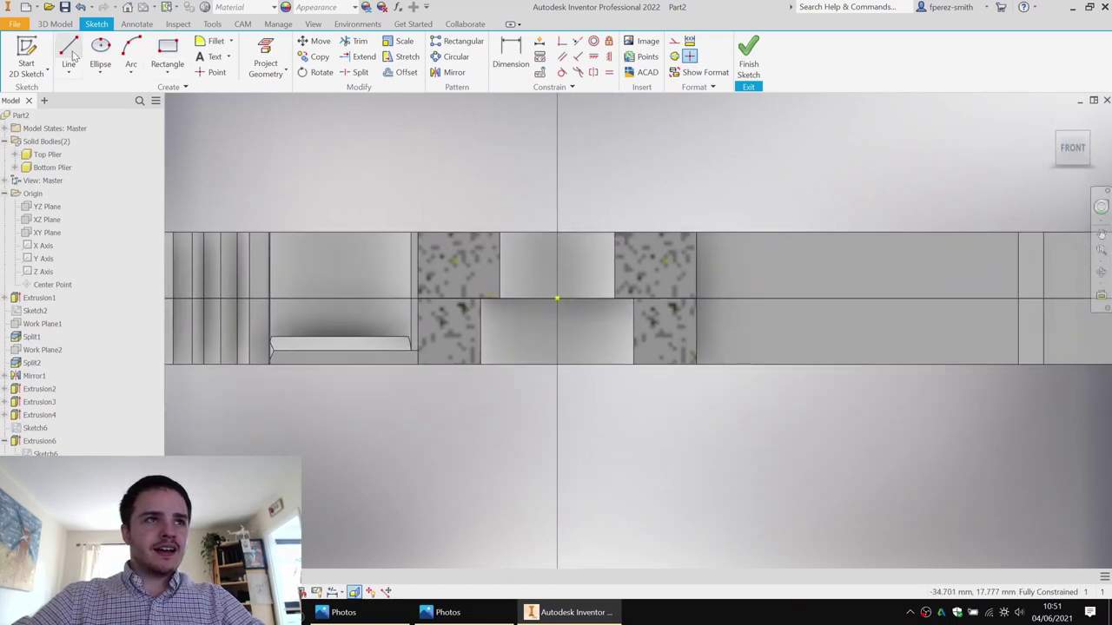
left_click(78, 52)
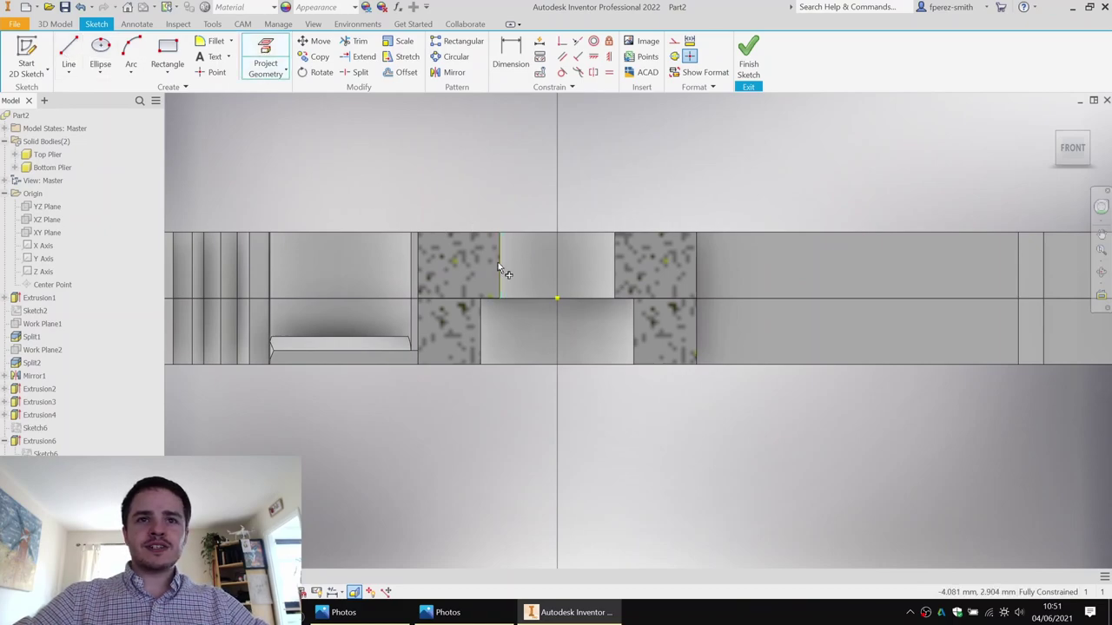
left_click(483, 329)
key("Escape")
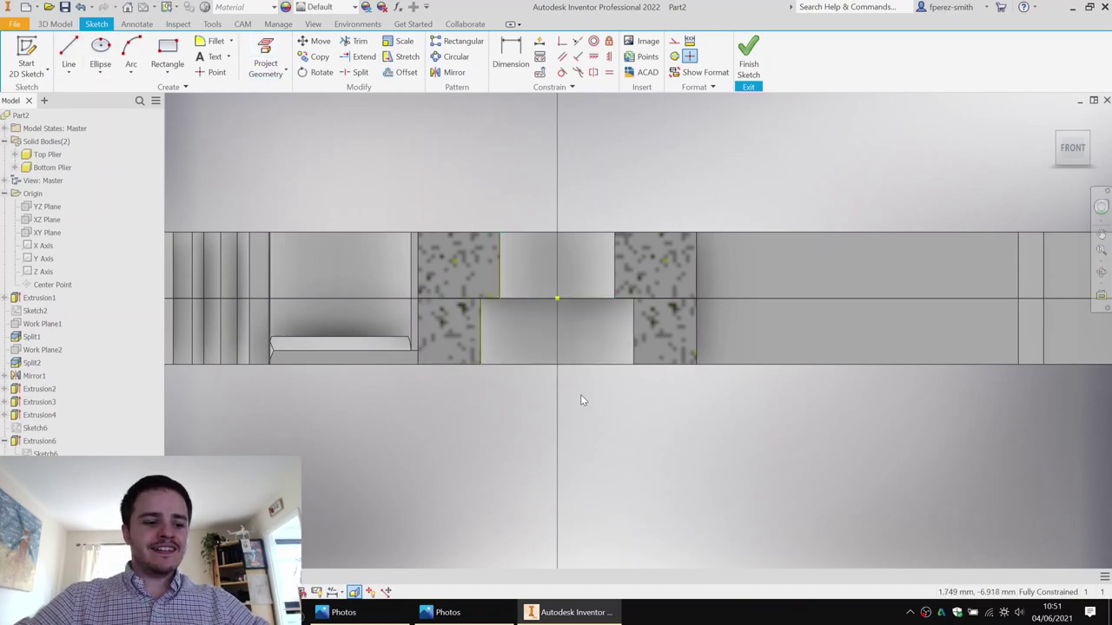
Step: Draw the pin's half profile with lines from the origin up to the upper face and along the hole's stepped wall to the lower face
left_click(69, 52)
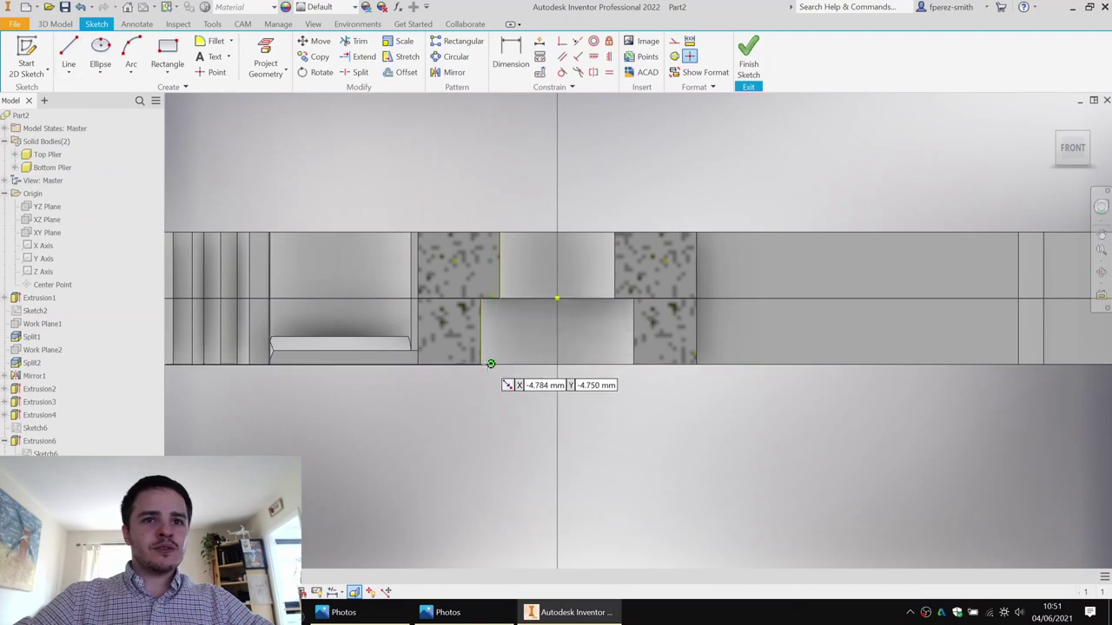
left_click(557, 298)
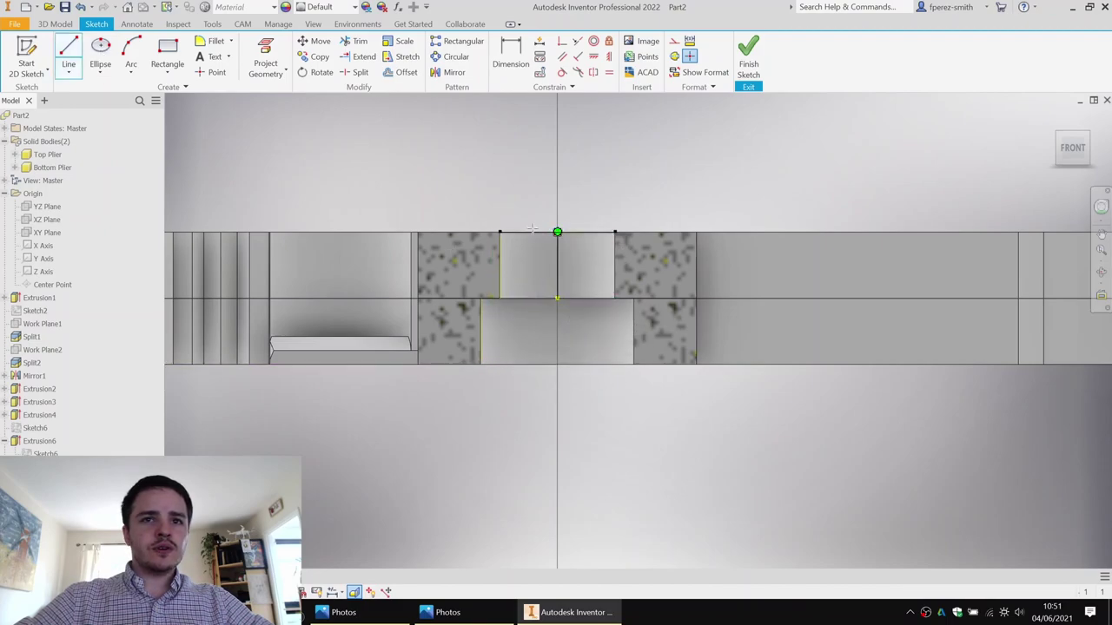
left_click(499, 232)
left_click(557, 232)
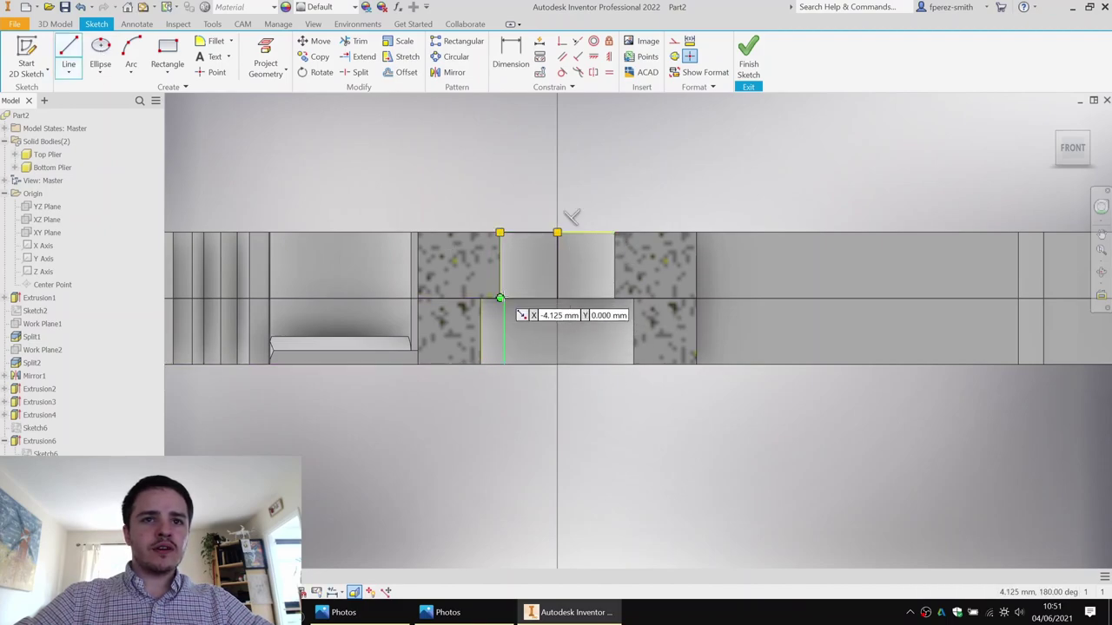
left_click(499, 298)
left_click(500, 298)
left_click(481, 298)
left_click(481, 364)
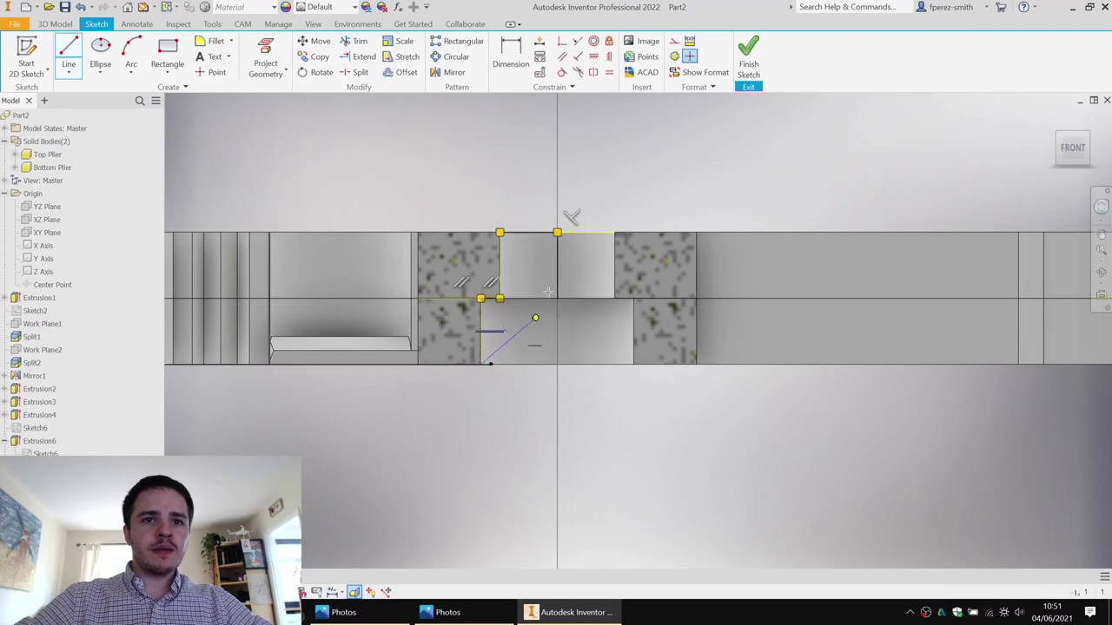
Step: Close the half profile along the lower face and back to the origin, constrain its centre line to the hole's axis, and finish the sketch
scroll(560, 363, "up", 3)
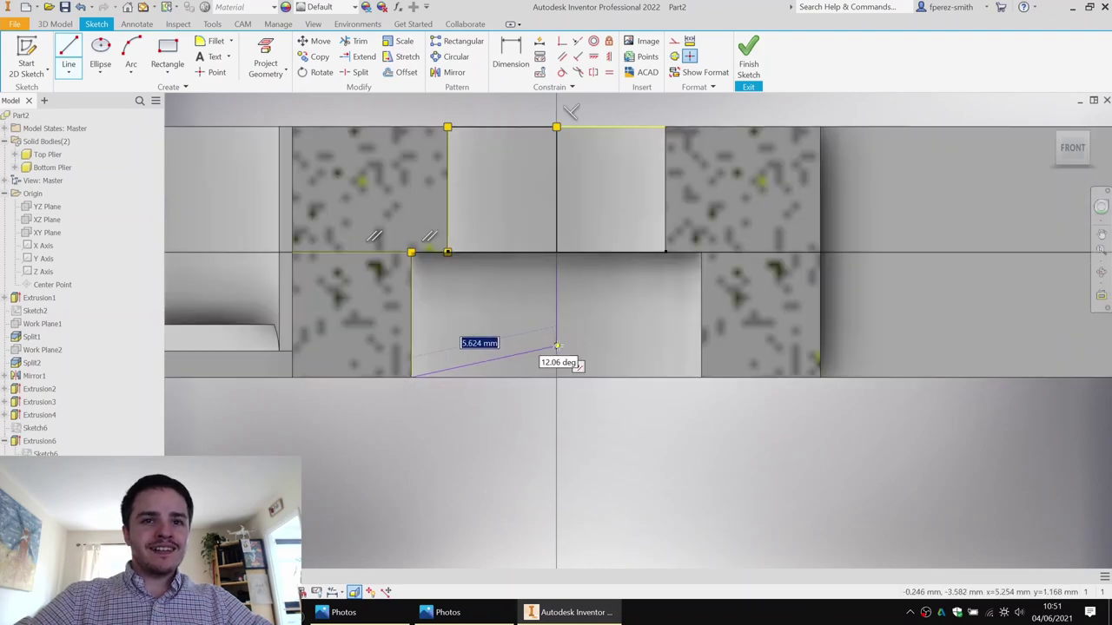
left_click(565, 377)
left_click(556, 252)
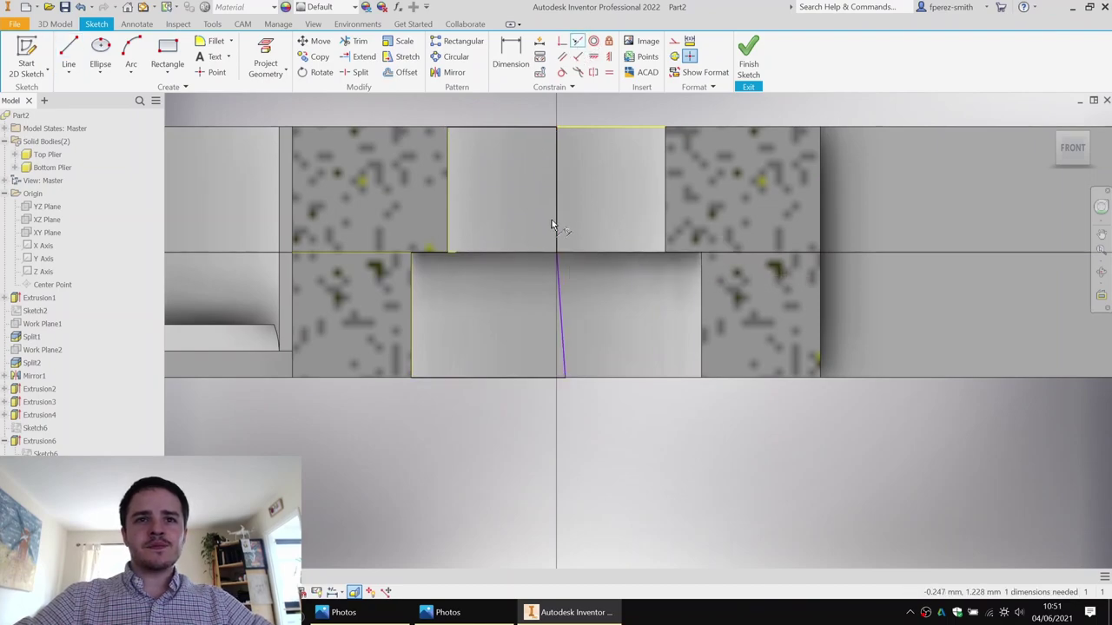
scroll(590, 255, "down", 3)
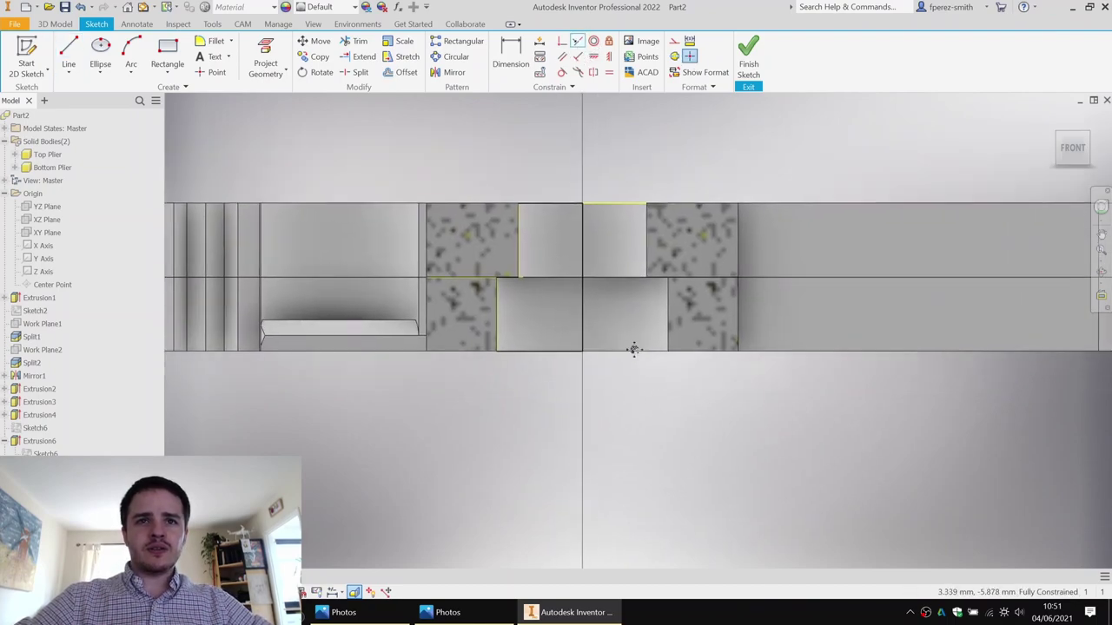
scroll(776, 145, "up", 1)
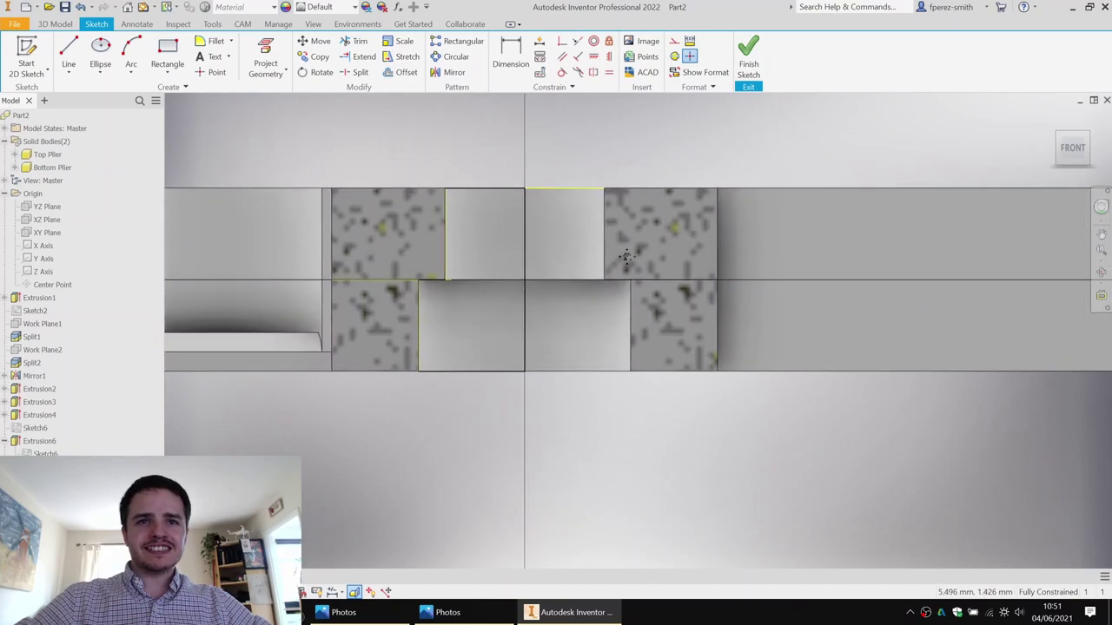
left_click(749, 61)
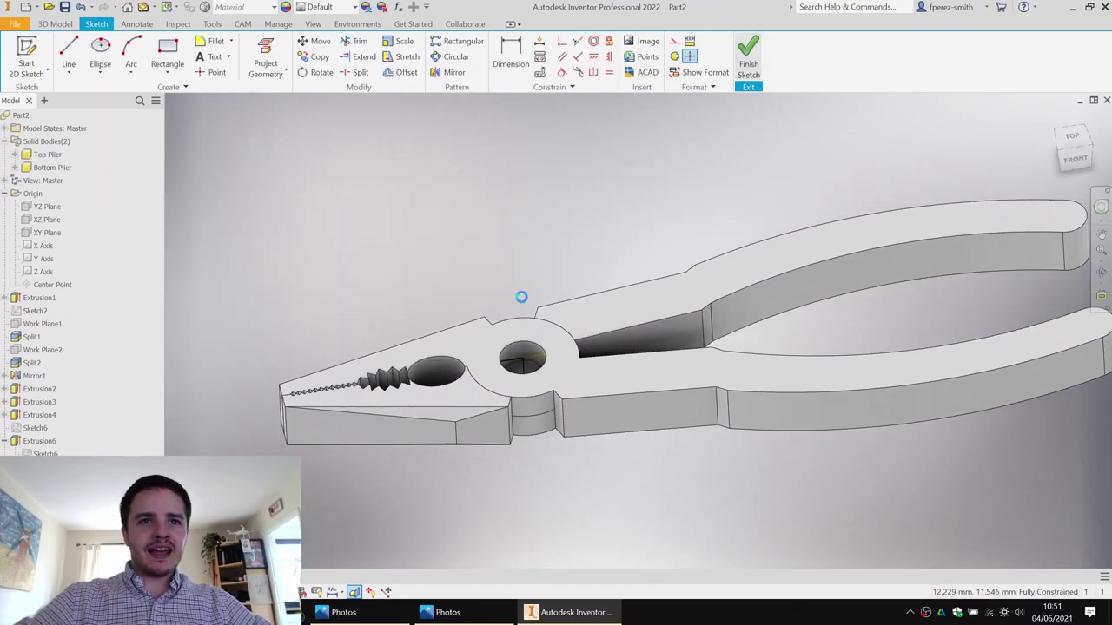
Step: Revolve the half profile 360 degrees about the pivot hole's vertical centre line as a new solid body
middle_click_drag(533, 389, 513, 379, "shift")
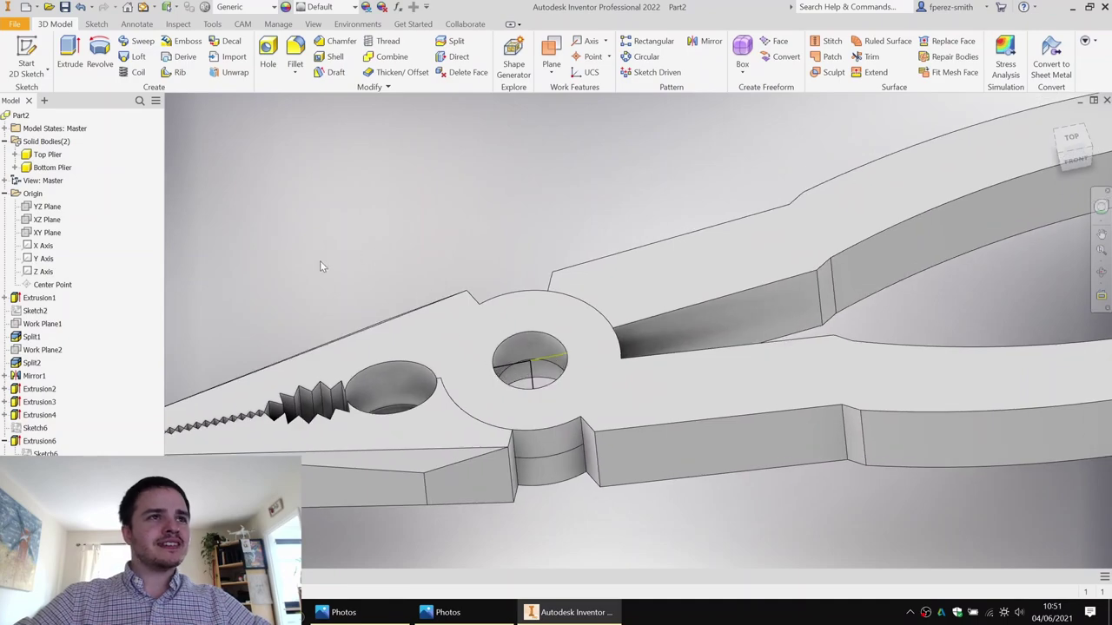
left_click(99, 53)
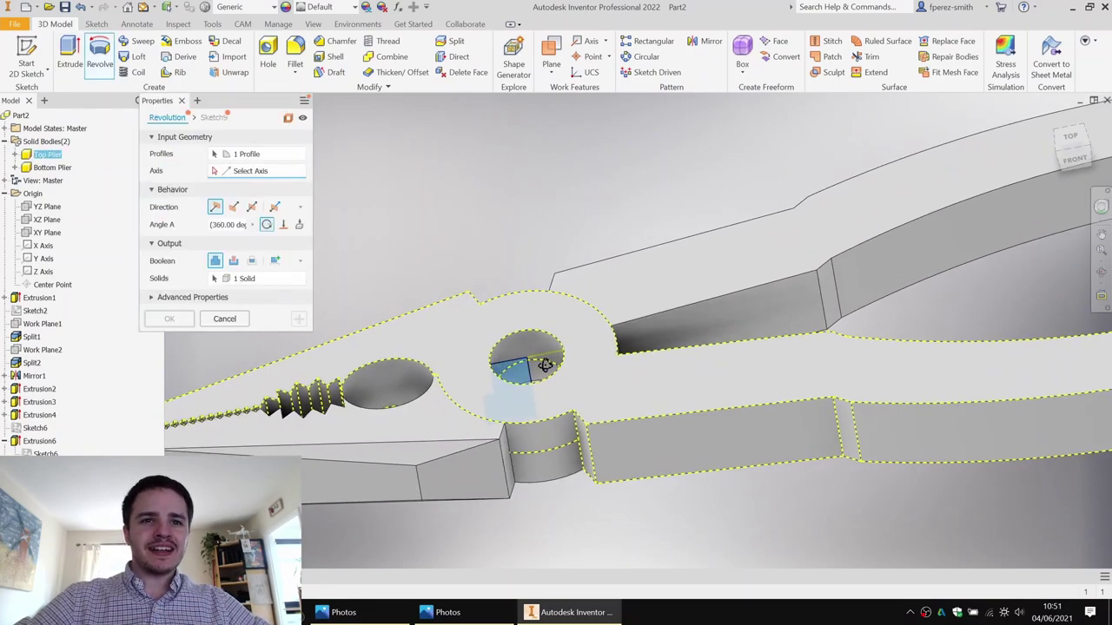
middle_click_drag(544, 365, 534, 334, "shift")
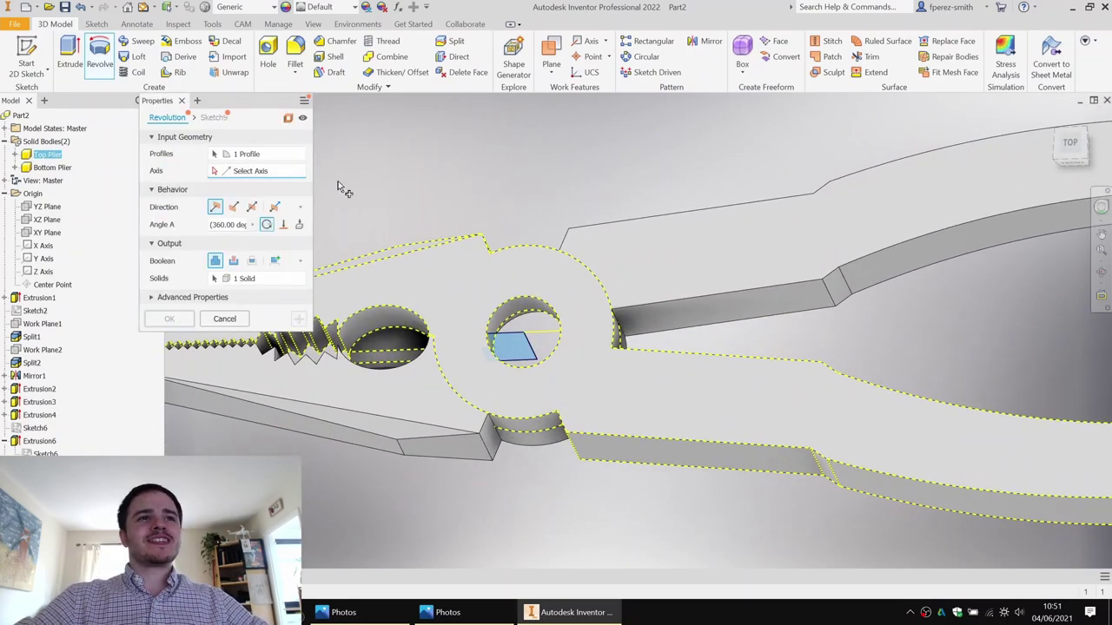
scroll(515, 364, "down", 2)
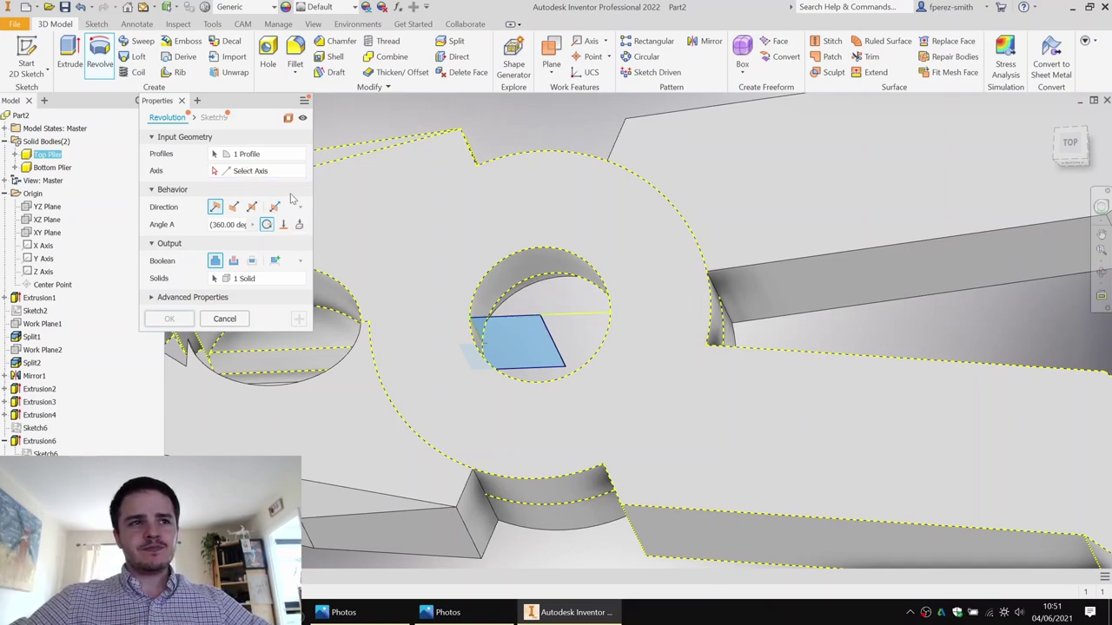
left_click(542, 328)
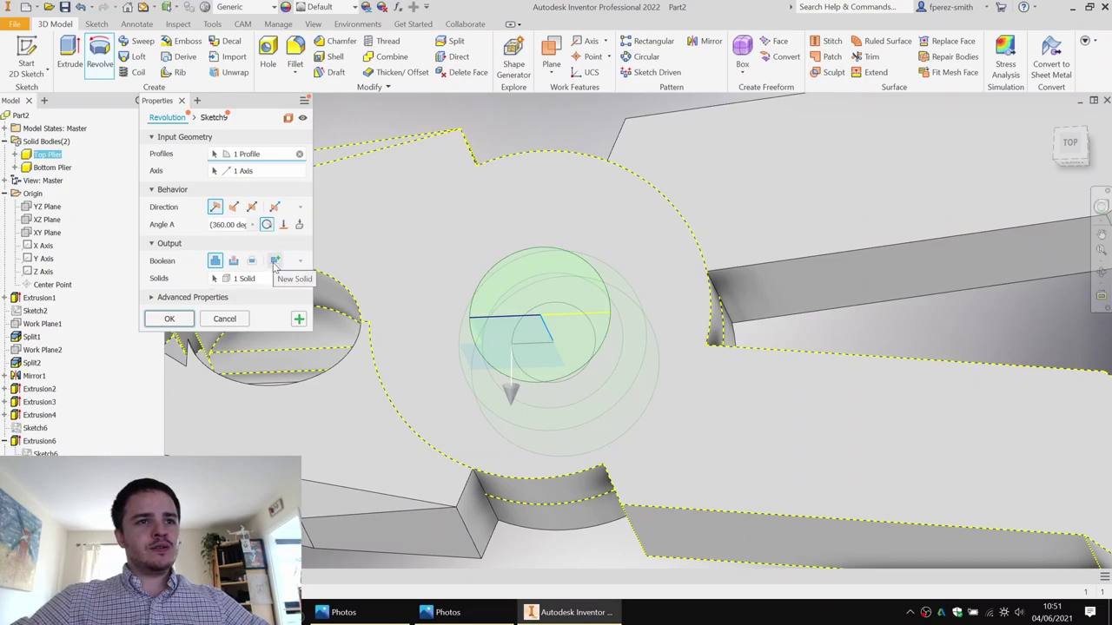
left_click(275, 261)
left_click(170, 301)
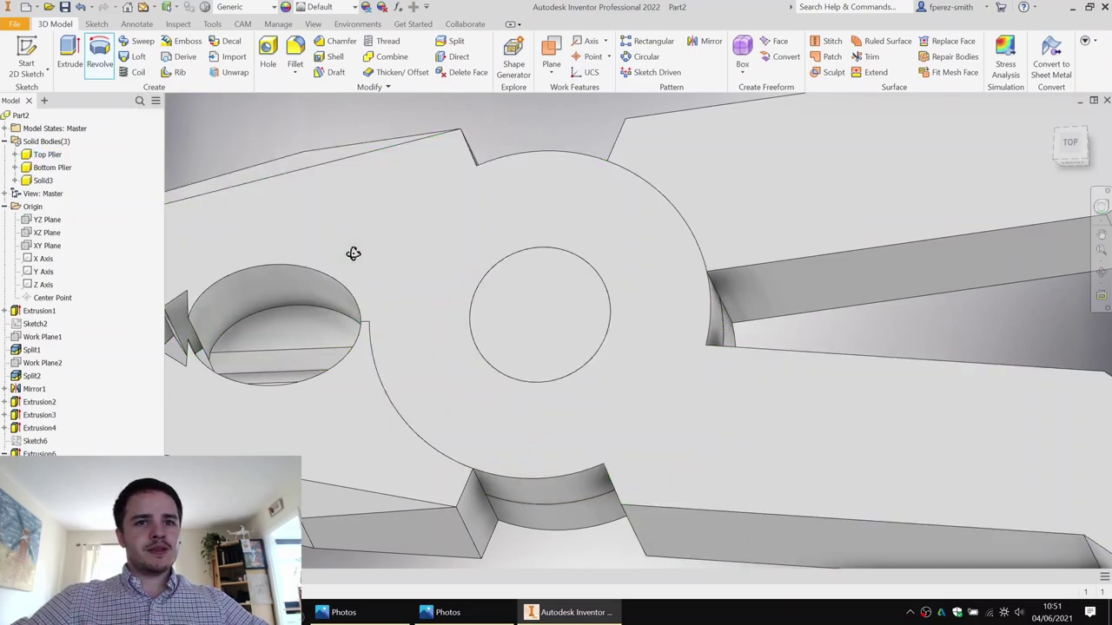
Step: Rename the new revolved solid body as Pin
middle_click_drag(353, 251, 375, 207, "shift")
double_click(50, 182)
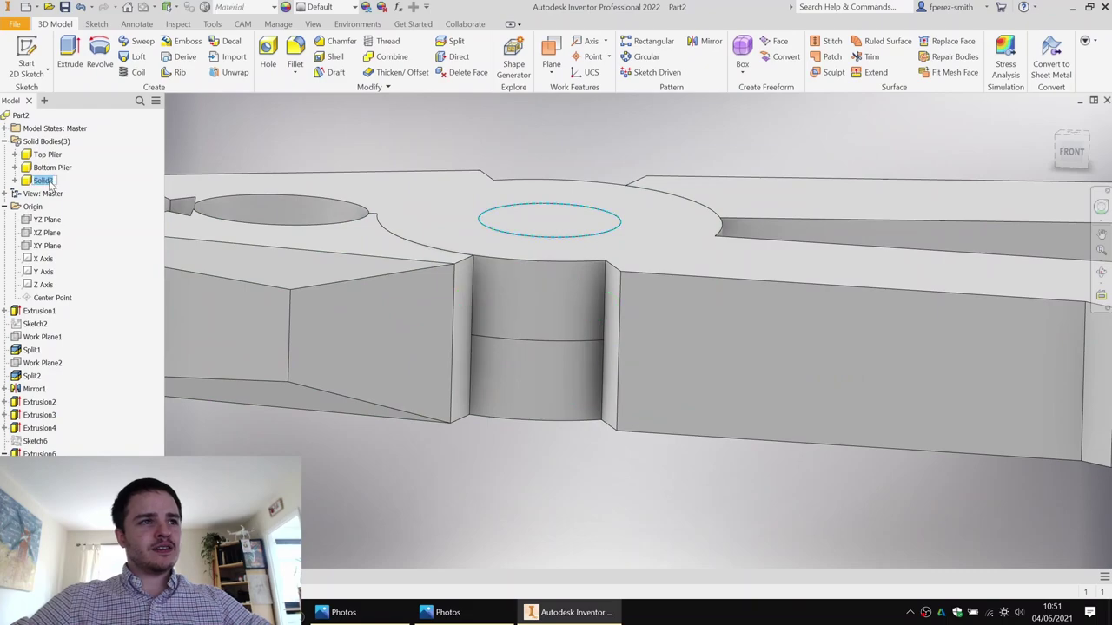
type("Pin")
key("Return")
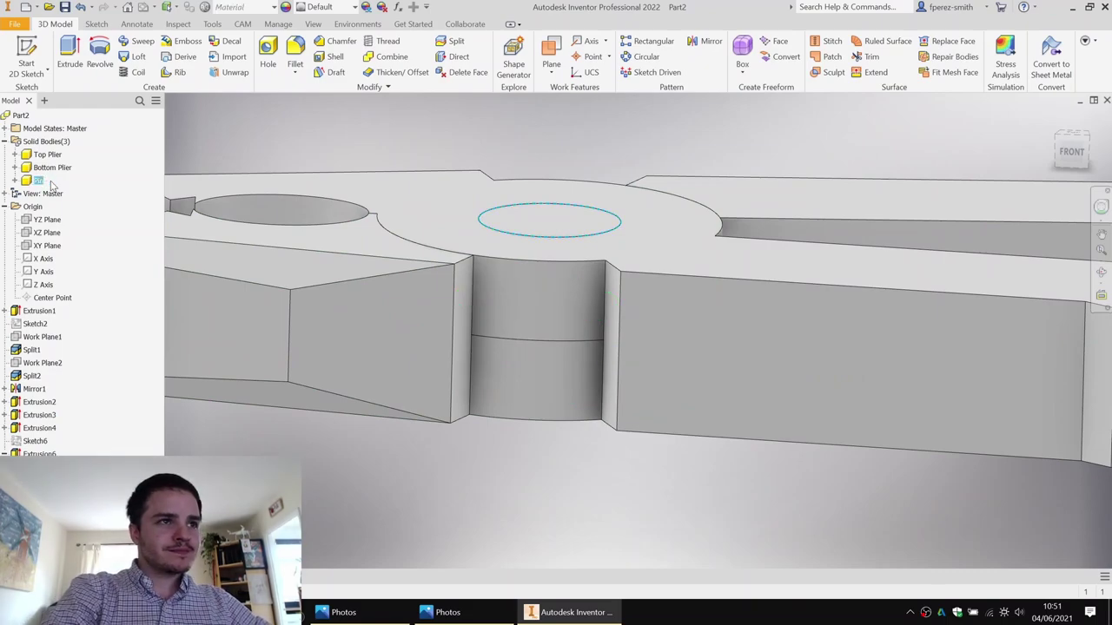
left_click(111, 181)
Step: Hide the Bottom Plier and Top Plier bodies to check the pin, and restore both bodies
right_click(60, 170)
key("v")
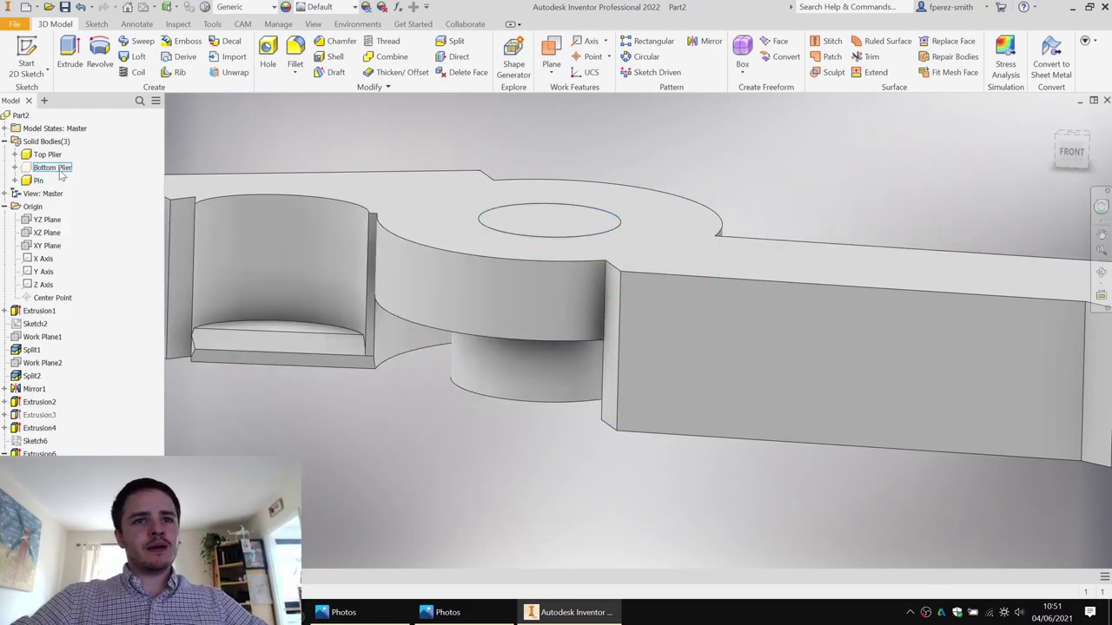
right_click(50, 155)
key("v")
mouse_move(597, 131)
middle_mouse_down("shift")
mouse_move(596, 169)
mouse_move(596, 135)
middle_mouse_up("shift")
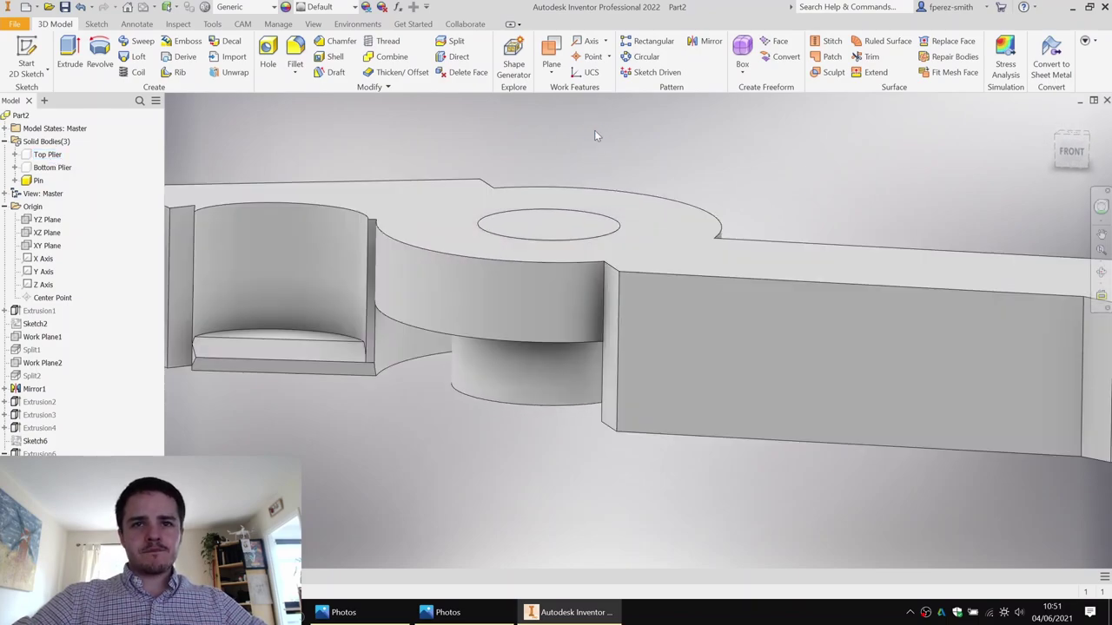
scroll(732, 163, "up", 5)
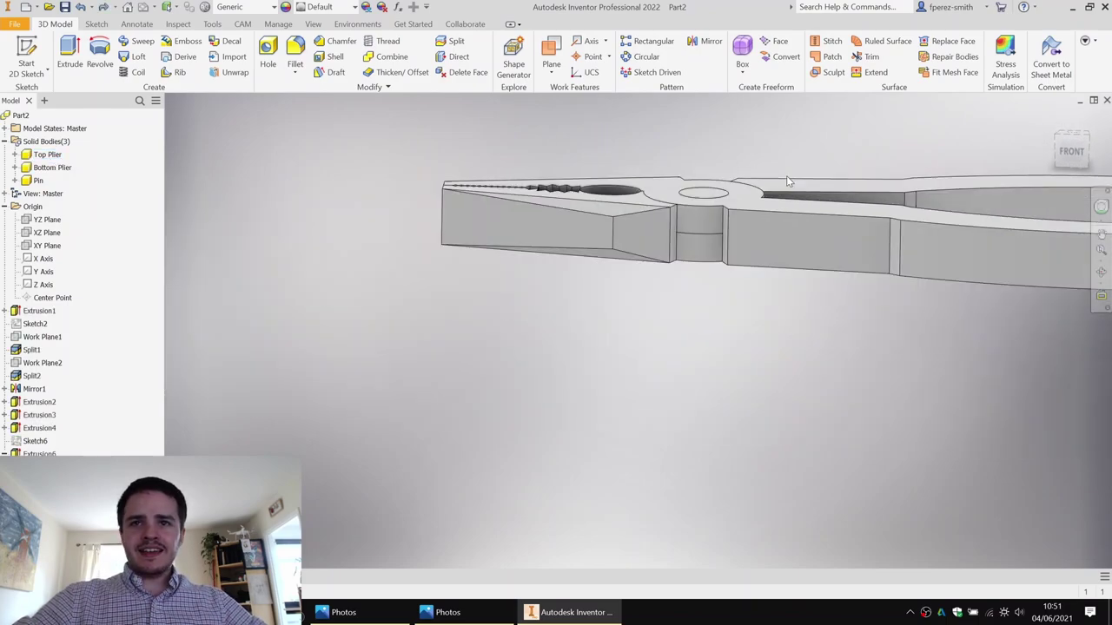
Step: Start a sketch on the top face of the Bottom Plier's handle and project that face's outline into it
middle_click_drag(786, 177, 625, 163, "shift")
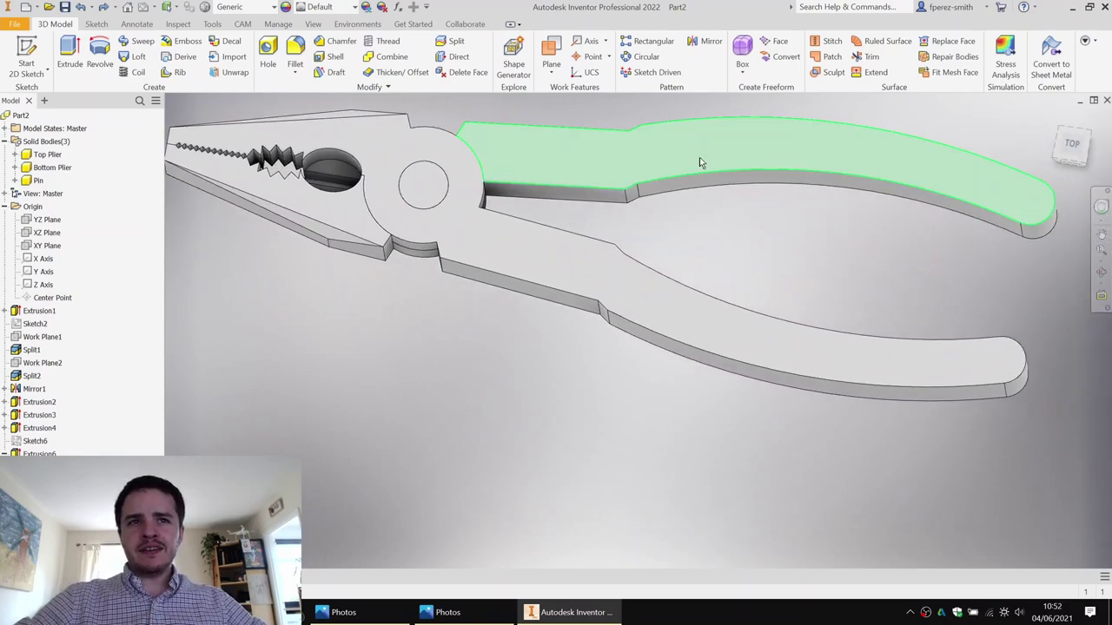
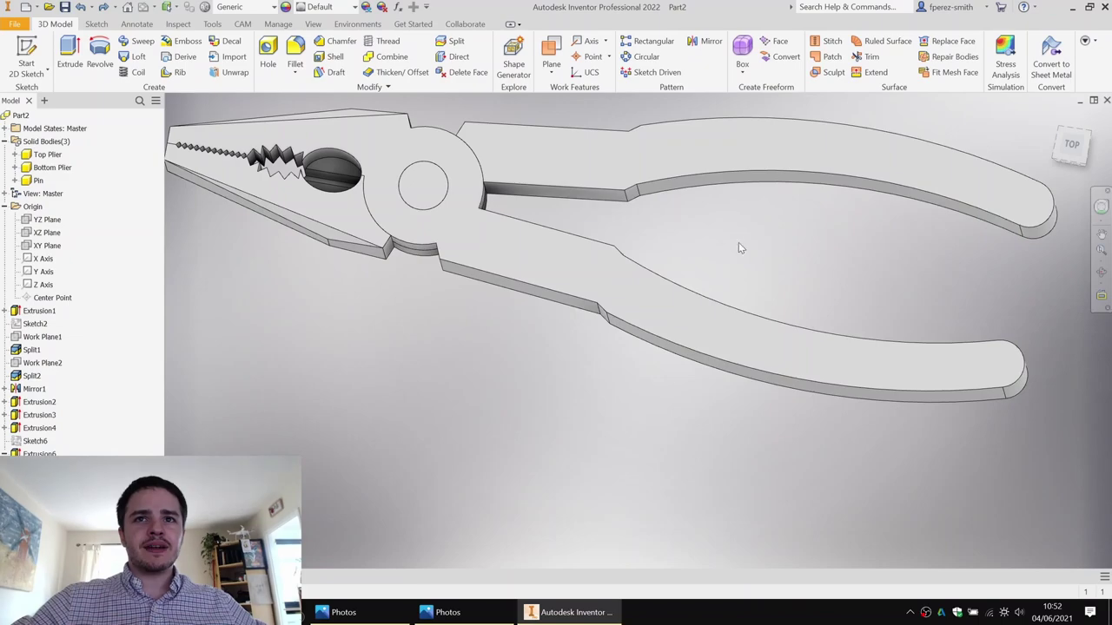
middle_click_drag(841, 197, 709, 217)
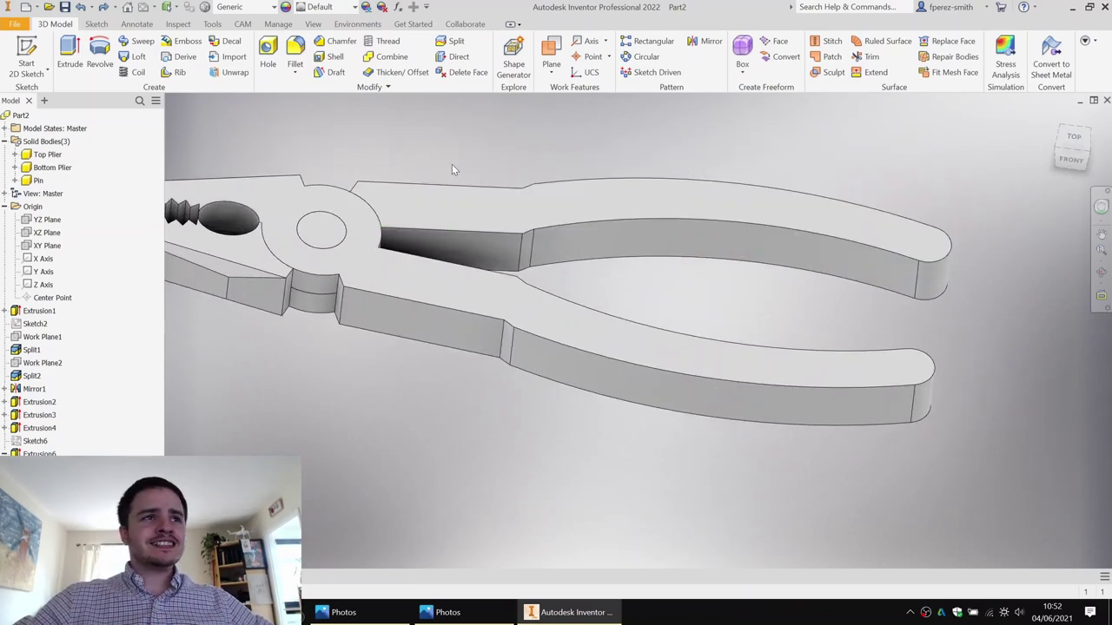
left_click(519, 209)
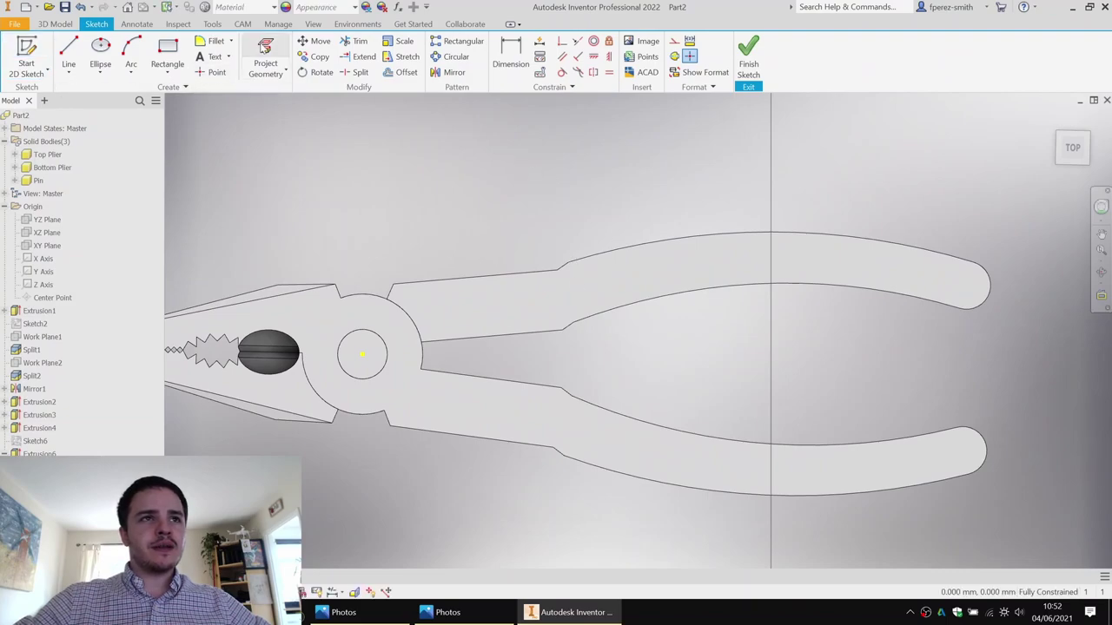
left_click(266, 54)
left_click(598, 304)
Step: Offset the projected handle outline outward by 3 mm
key("o")
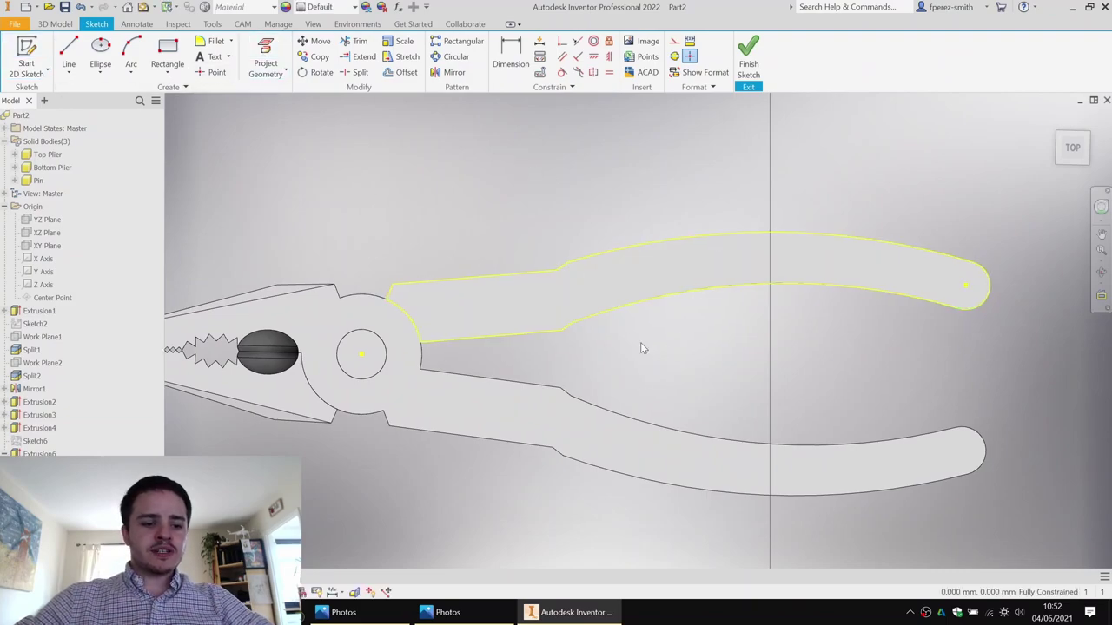
left_click(585, 255)
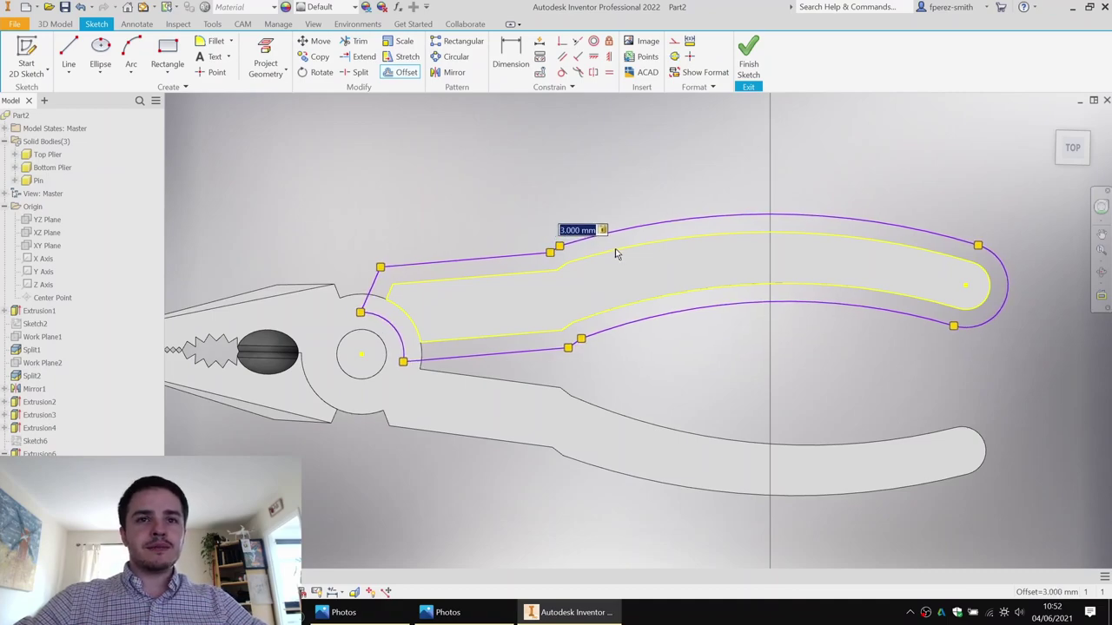
key("Return")
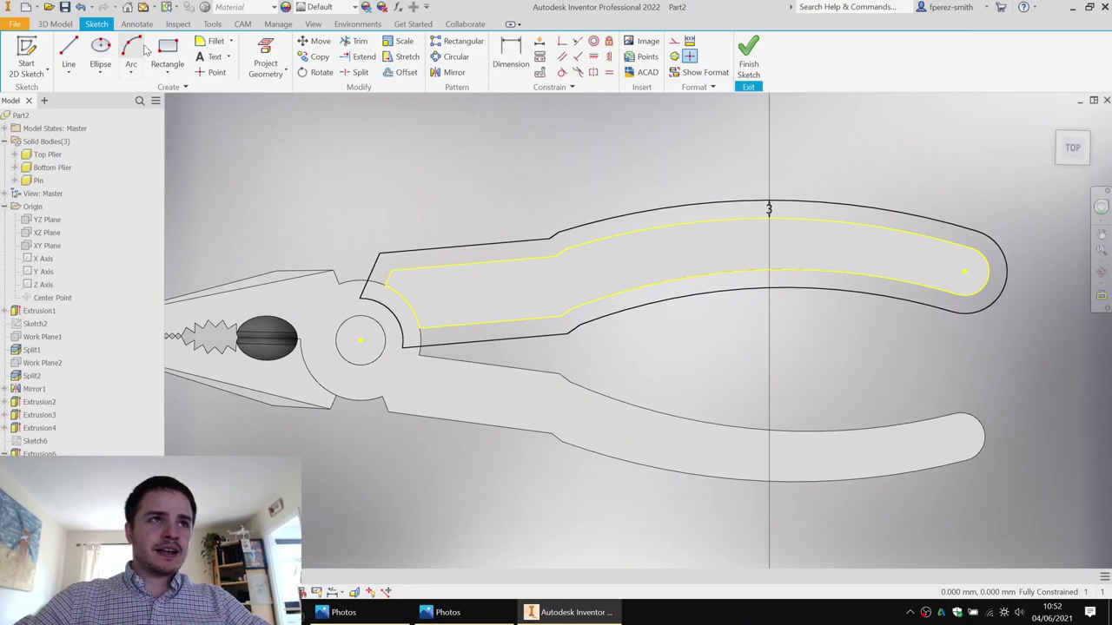
Step: Draw a line across the grip outline near the pivot end and constrain it perpendicular to the lower offset edge
left_click(69, 54)
left_click(455, 248)
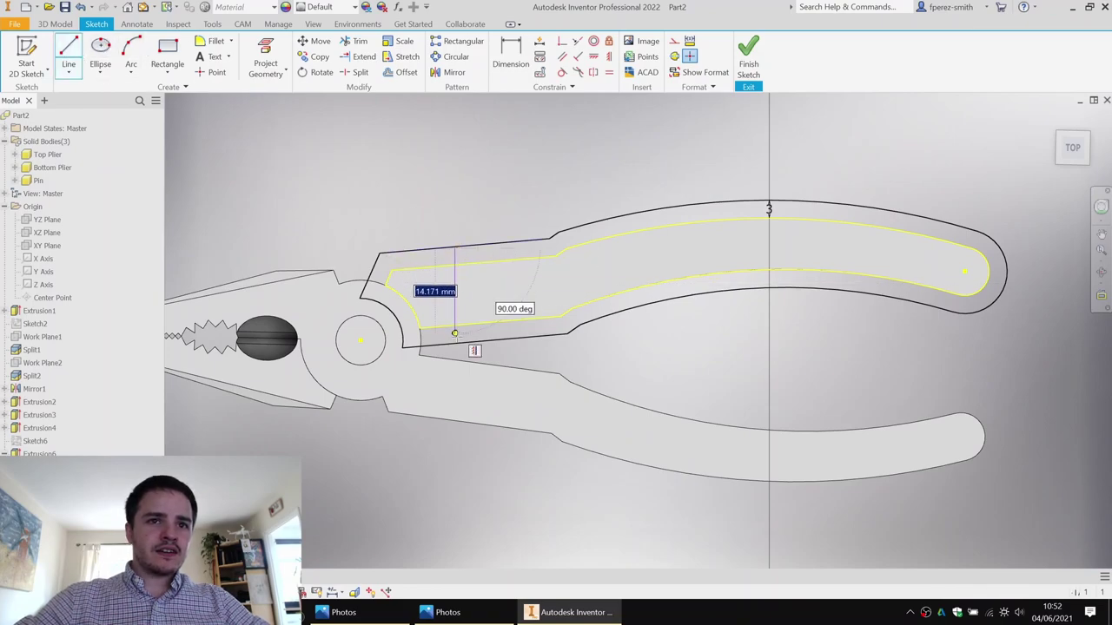
left_click(464, 341)
key("Escape")
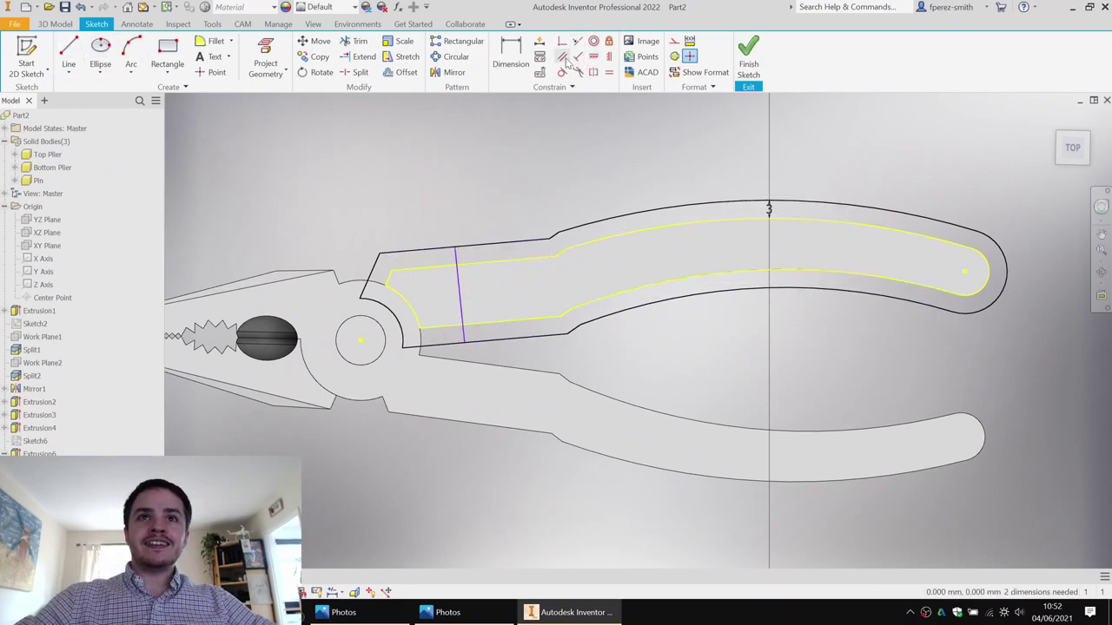
left_click(578, 58)
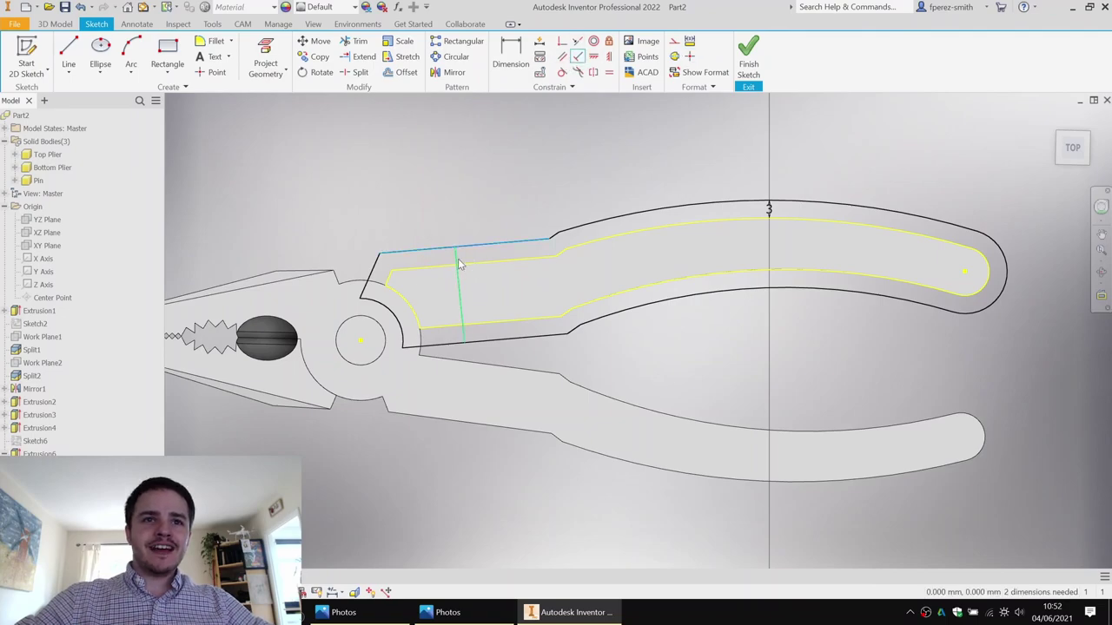
left_click(459, 288)
left_click(482, 339)
key("Escape")
key("Escape")
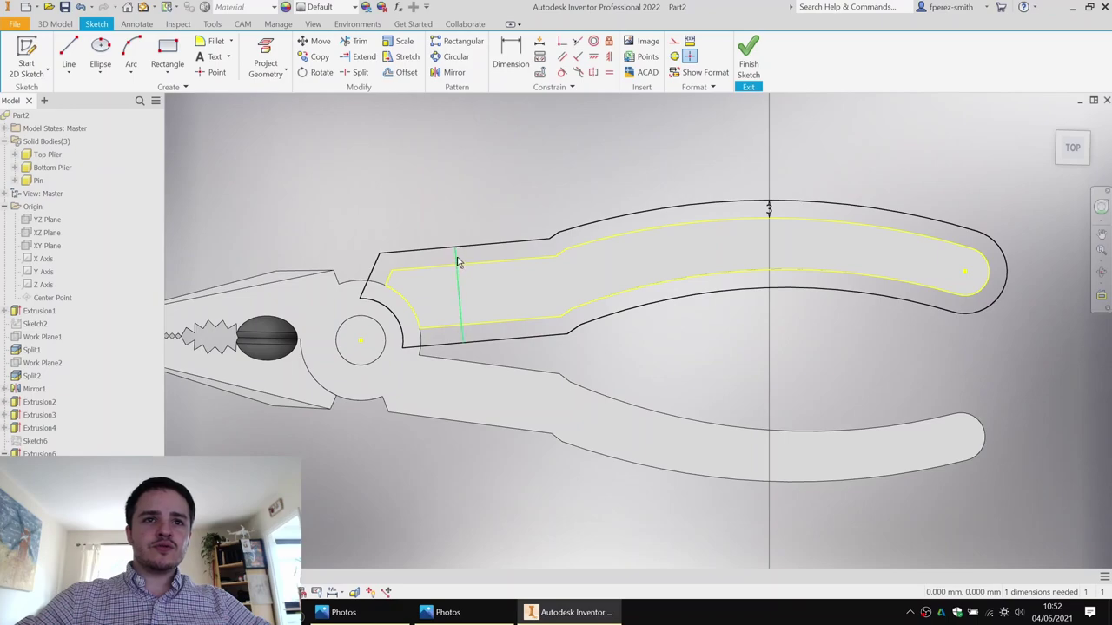
Step: Dimension the cross line 9 mm from the handle's pivot-side corner and finish the sketch
left_click_drag(459, 262, 445, 276)
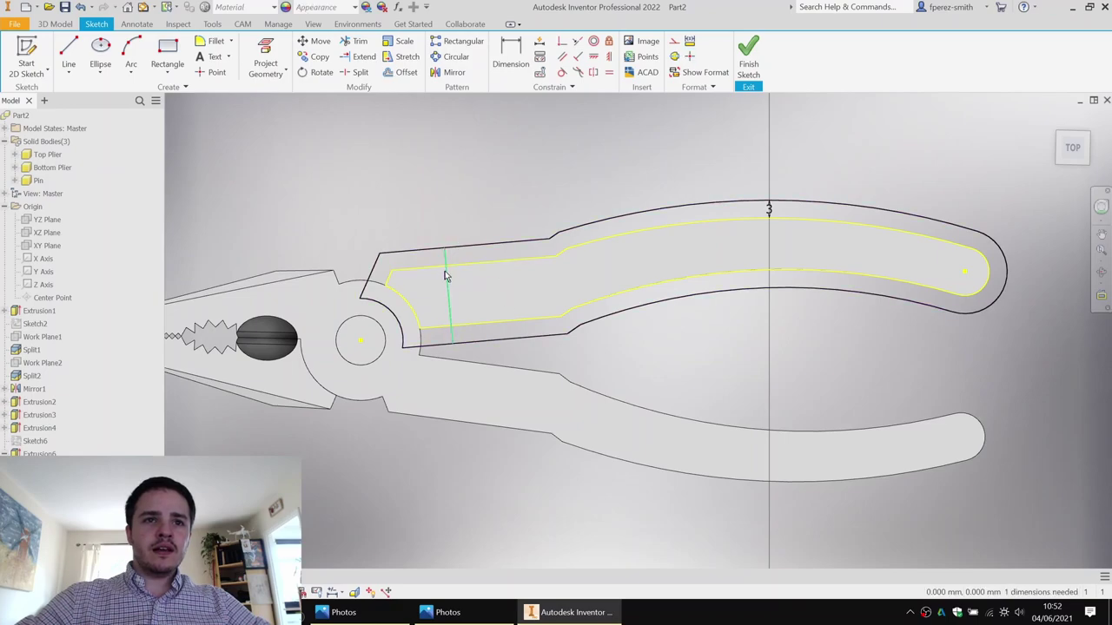
left_click(396, 271)
left_click(416, 221)
type("9.0005541")
key("Return")
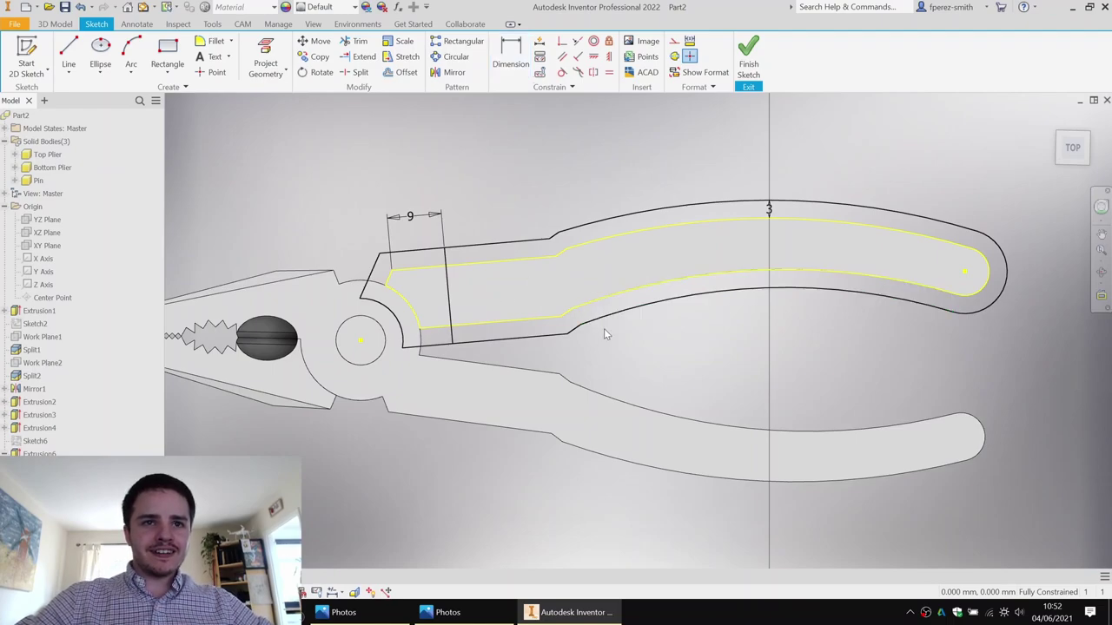
mouse_move(616, 273)
middle_mouse_down("shift")
mouse_move(611, 228)
mouse_move(619, 270)
middle_mouse_up("shift")
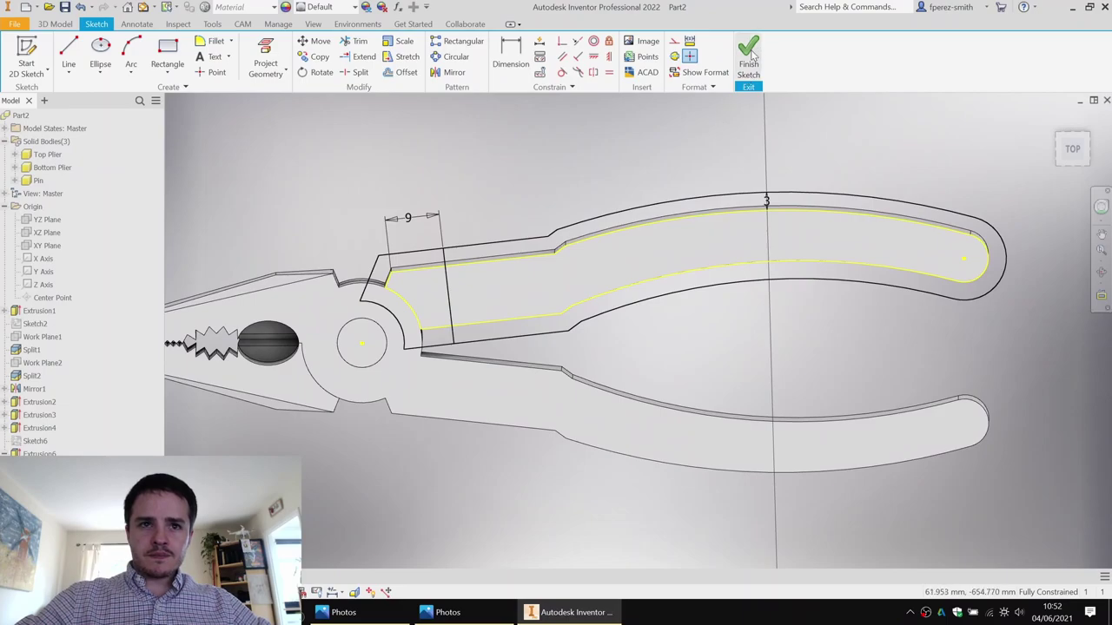
left_click(748, 59)
Step: Set up an asymmetric extrusion of the two grip profiles, about 4.25 mm upward and 8.75 mm downward
key("e")
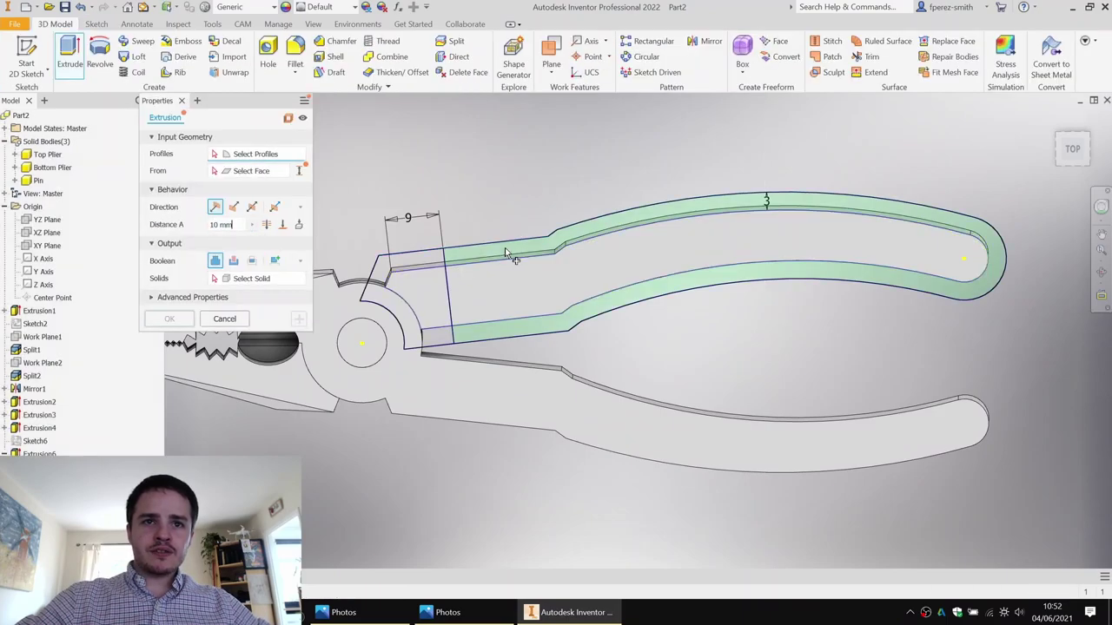
left_click(505, 247)
left_click(586, 279)
middle_click_drag(586, 278, 462, 200, "shift")
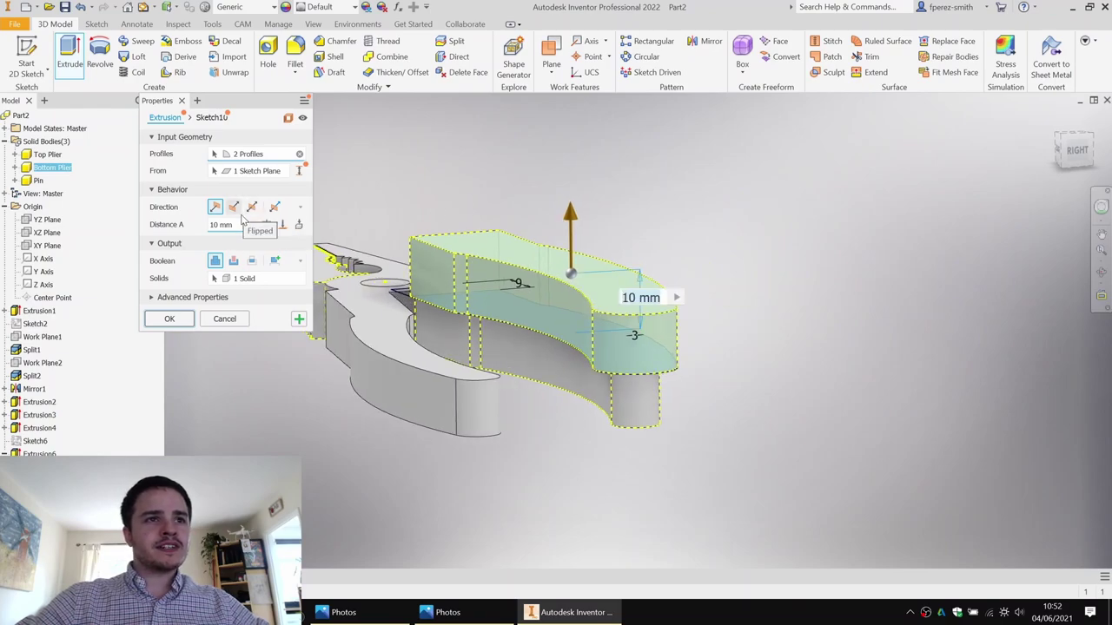
left_click(276, 207)
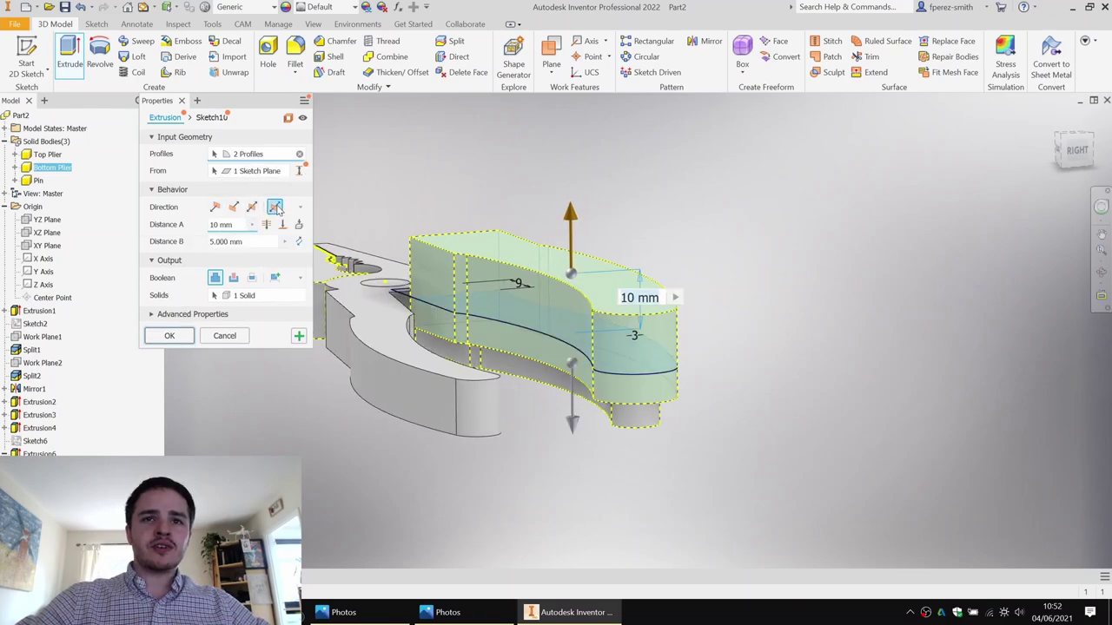
left_click_drag(574, 222, 571, 248)
left_click_drag(575, 442, 574, 465)
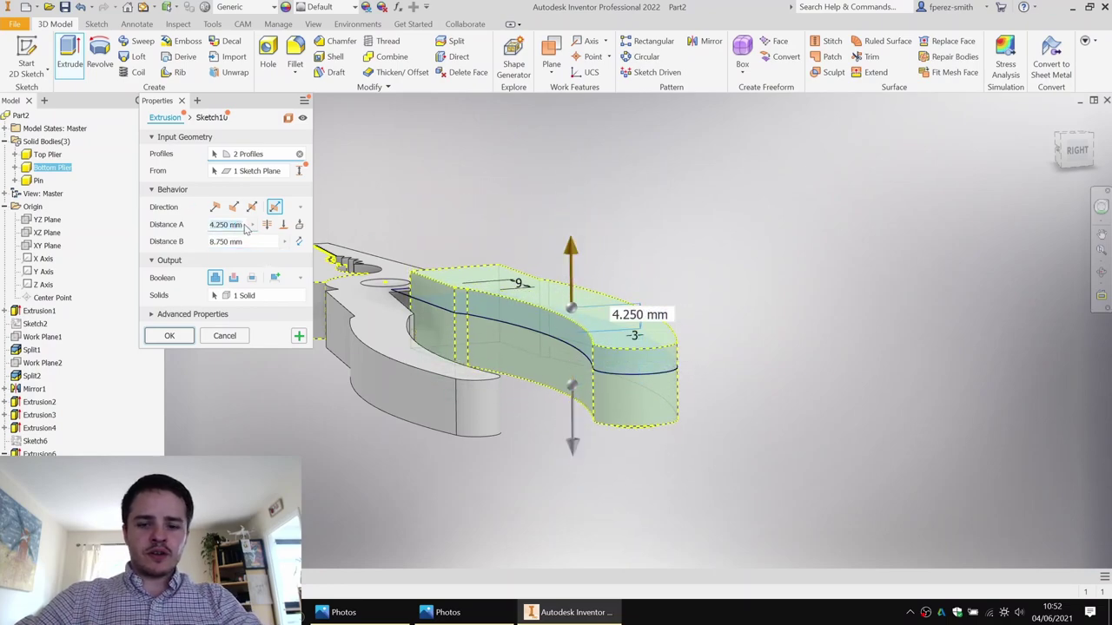
Step: Set the grip extrusion's distances to 3 mm and 9.5+3 mm and create it
type("3")
key("Tab")
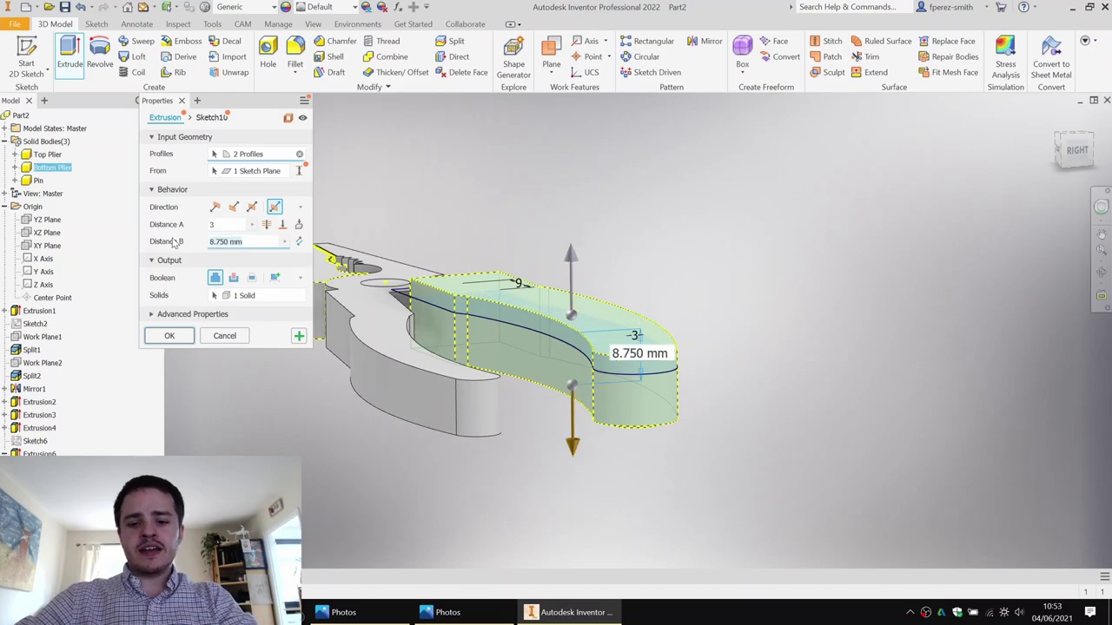
type("9.5+")
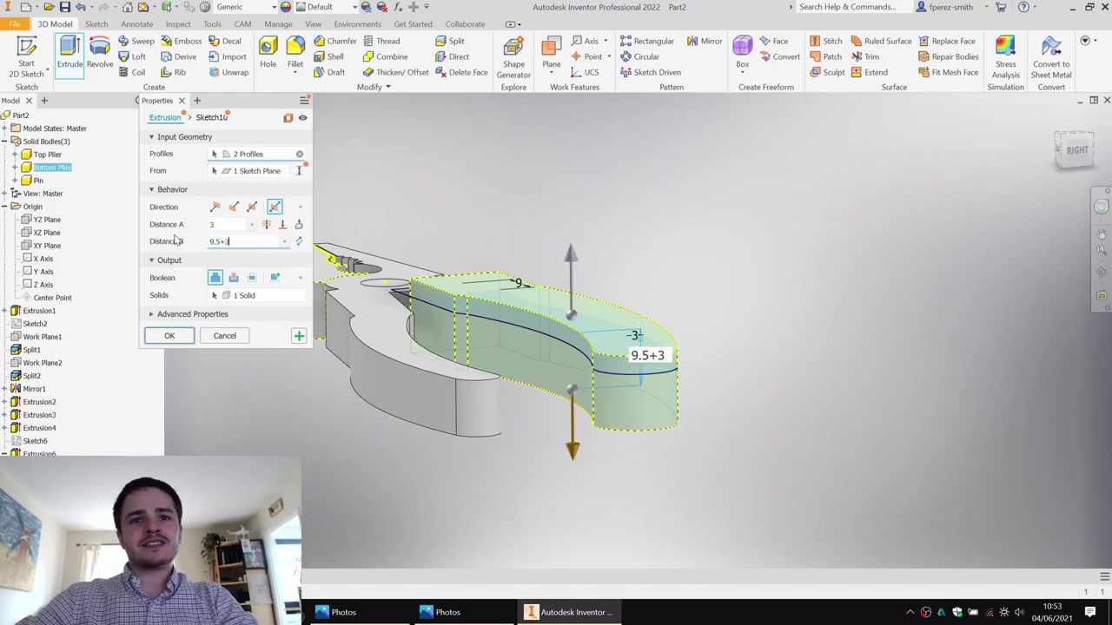
type("3")
key("Tab")
middle_click_drag(508, 303, 503, 362, "shift")
scroll(439, 324, "up", 5)
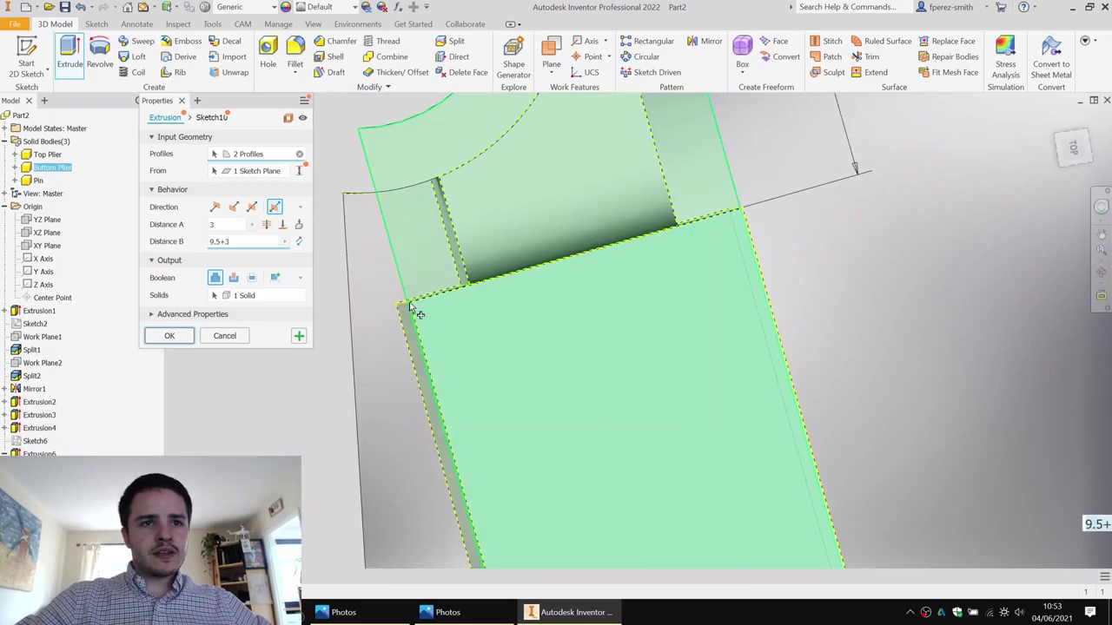
left_click(190, 338)
Step: Reopen the grip sketch, set the outline's offset to 2 mm, and finish the sketch
scroll(389, 330, "down", 6)
mouse_move(391, 326)
middle_mouse_down("shift")
mouse_move(414, 294)
mouse_move(484, 361)
mouse_move(478, 377)
middle_mouse_up("shift")
double_click(45, 468)
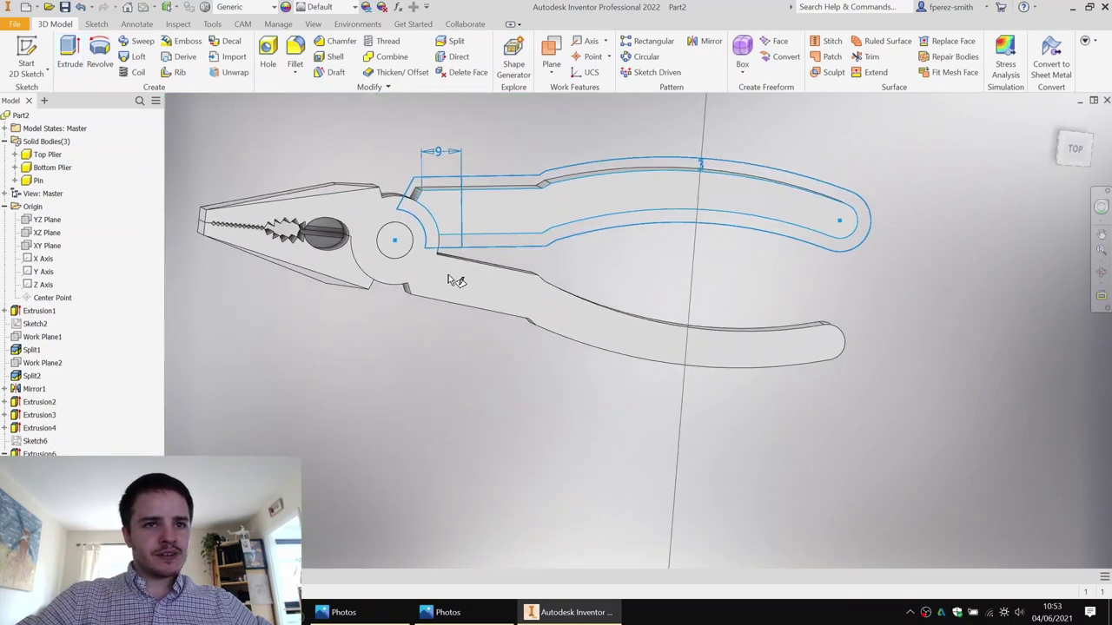
middle_click_drag(533, 233, 433, 405)
left_click_drag(606, 246, 664, 203)
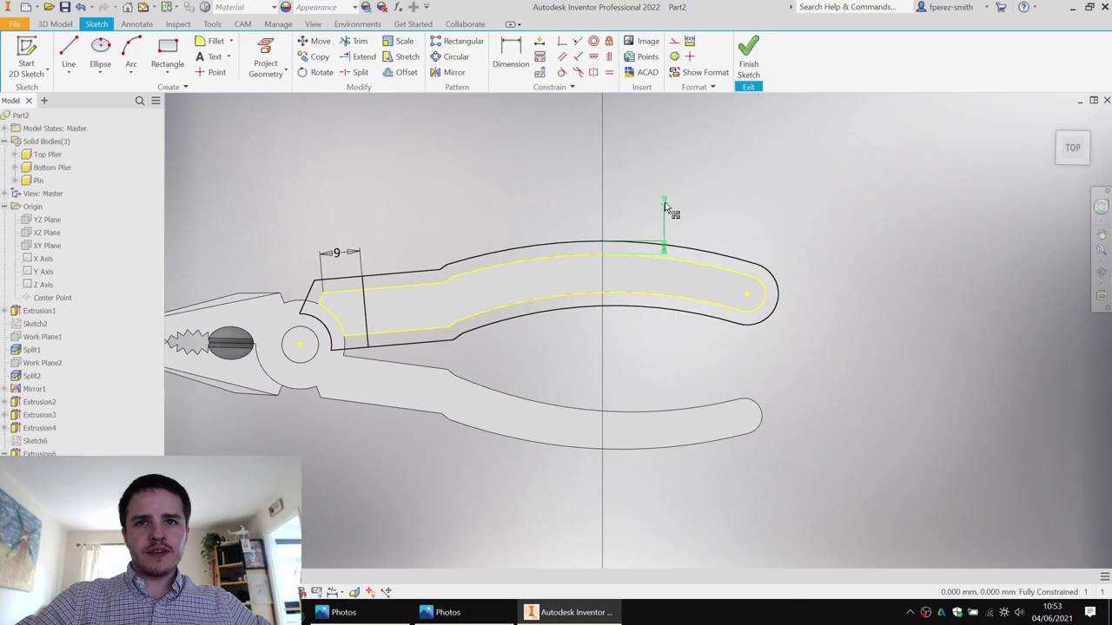
left_click(665, 201)
type("2")
key("Return")
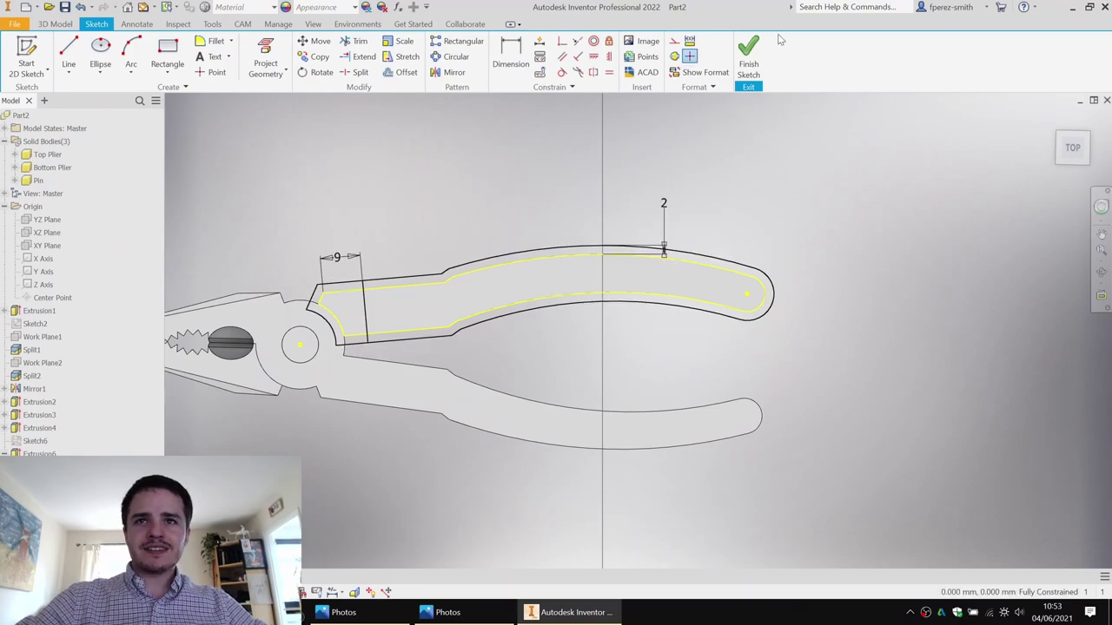
left_click(745, 63)
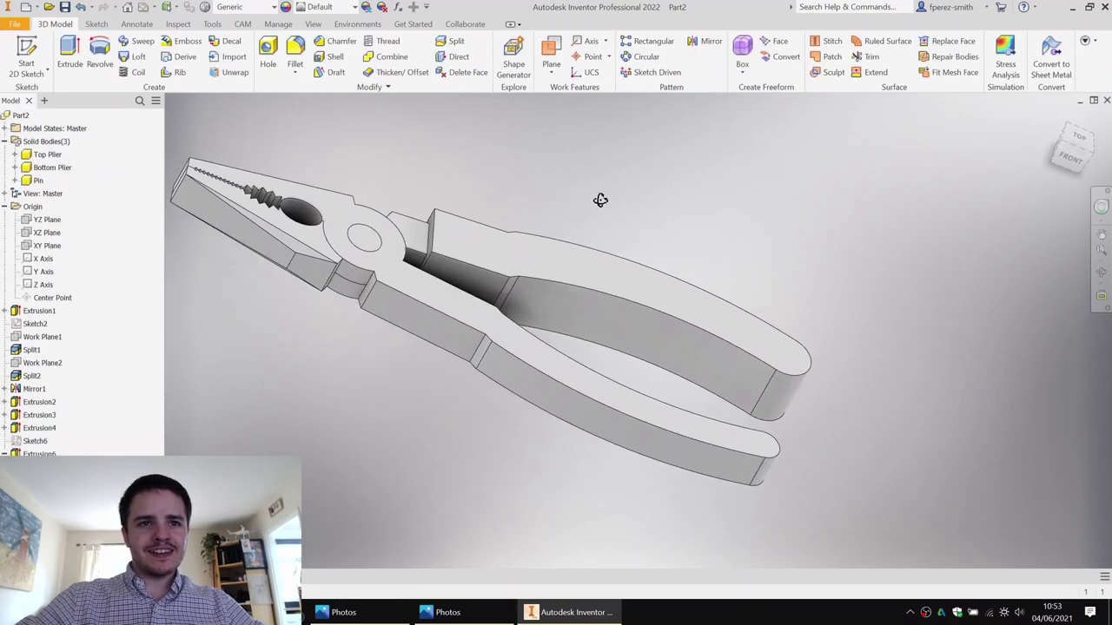
Step: Edit the grip extrusion so its distances are 2 mm and 9.5 mm + 2 mm
double_click(538, 302)
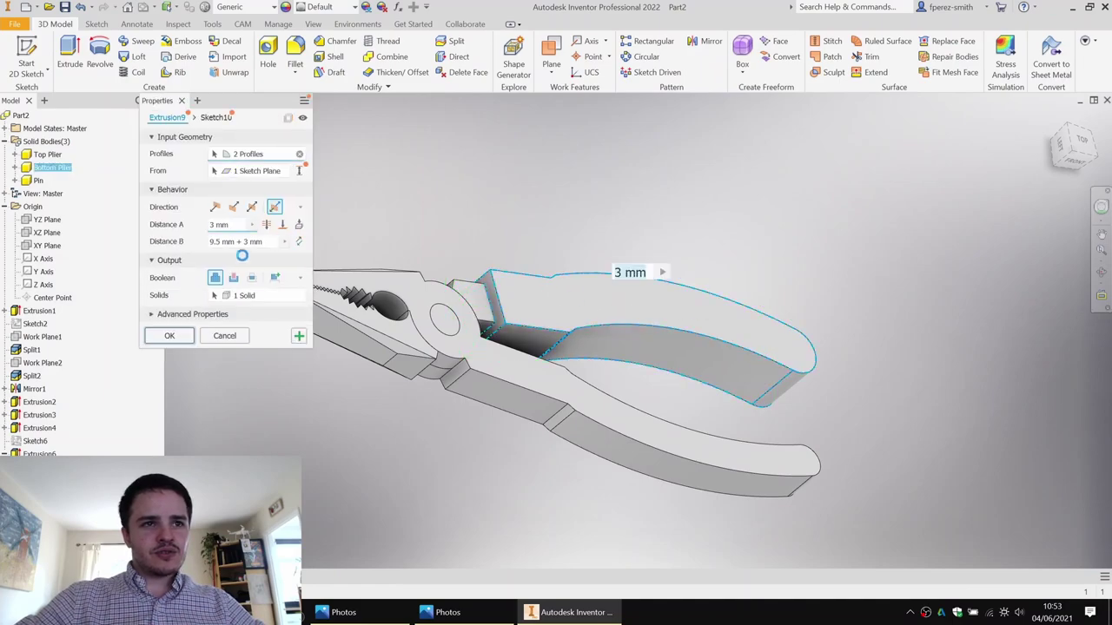
type("2")
left_click(247, 243)
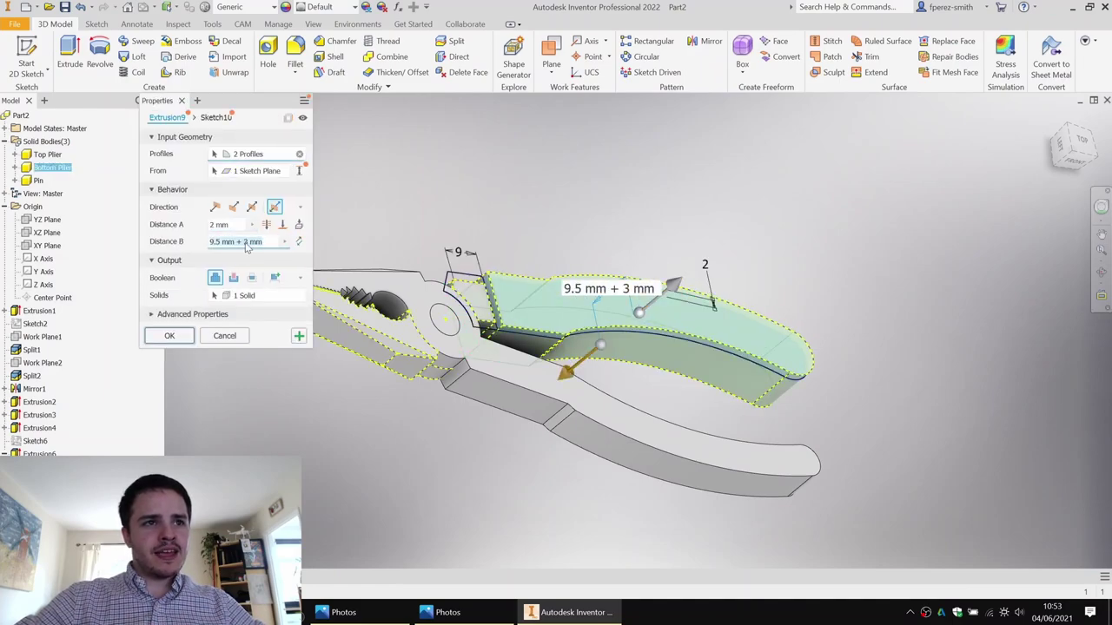
left_click(169, 335)
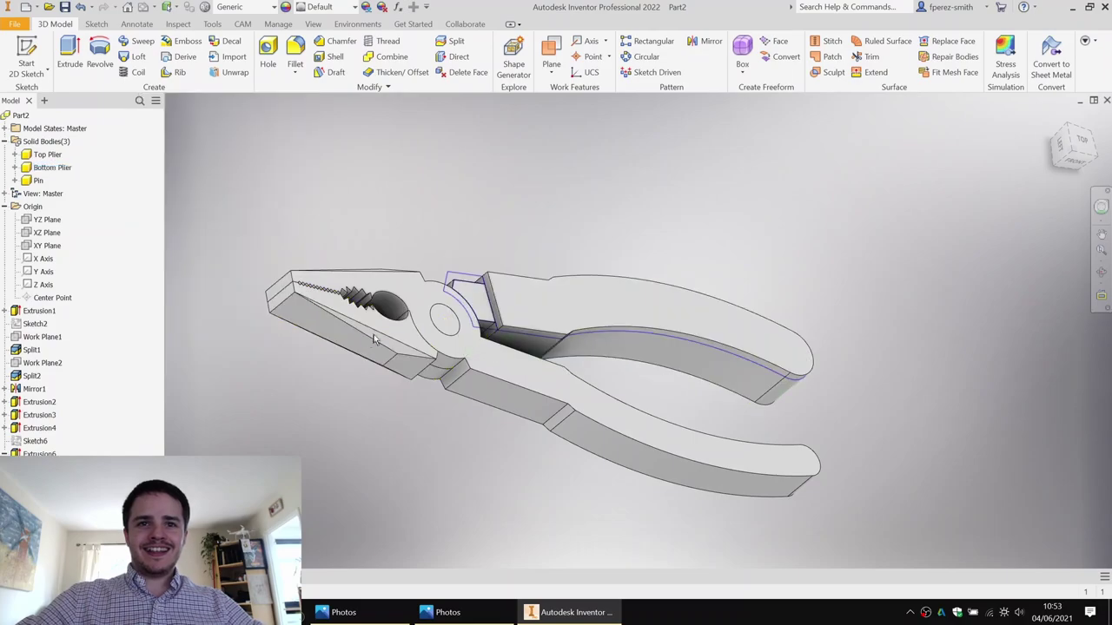
Step: Try to fillet the grip's outer edges and bend corners with a 2 mm radius
mouse_move(635, 207)
middle_mouse_down("shift")
mouse_move(578, 237)
mouse_move(588, 213)
mouse_move(628, 238)
mouse_move(567, 220)
mouse_move(569, 244)
middle_mouse_up("shift")
key("f")
left_click(463, 352)
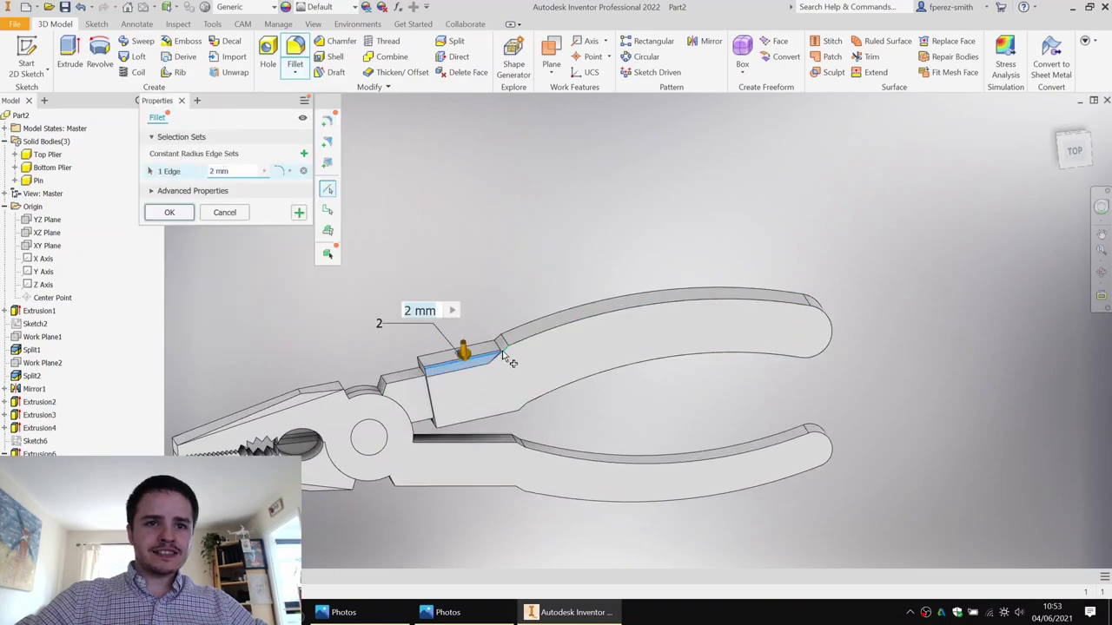
left_click(534, 324)
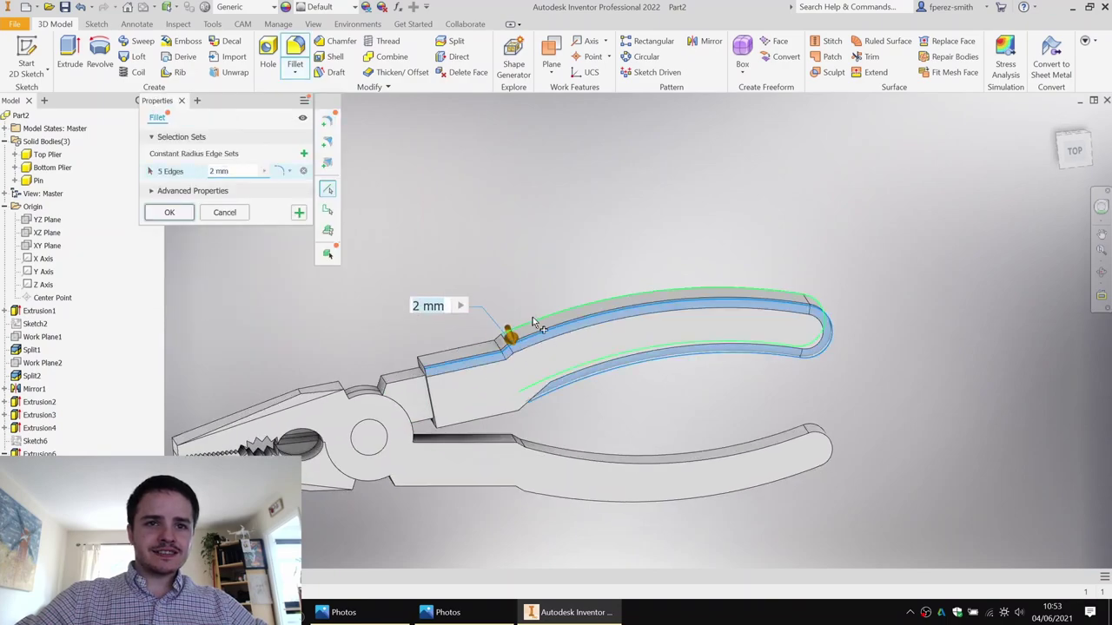
left_click(521, 407)
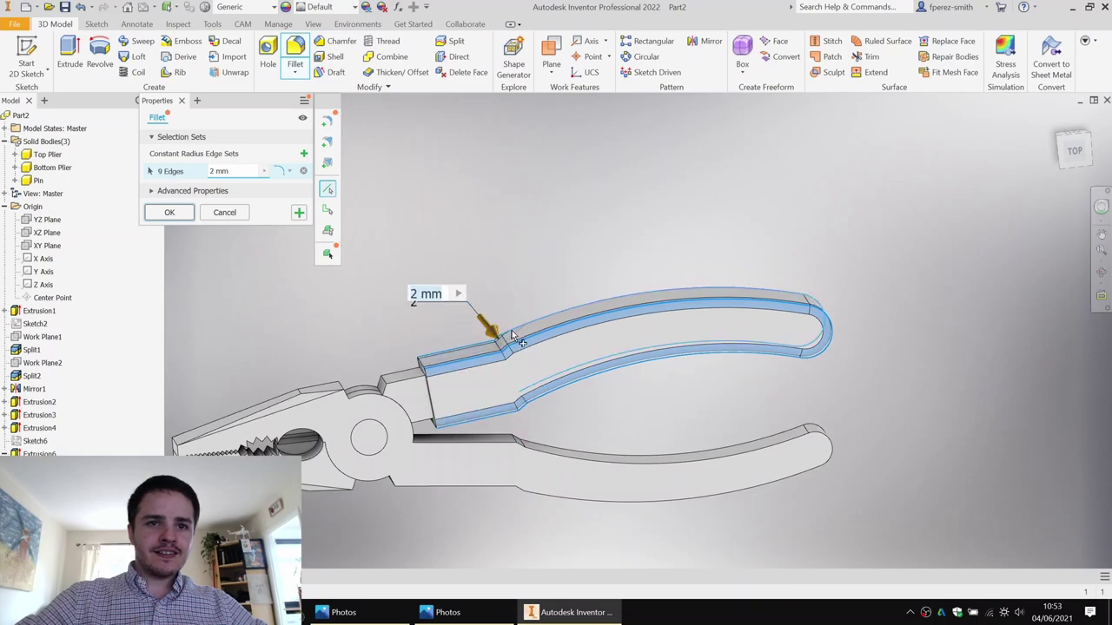
left_click(507, 347)
left_click(519, 401)
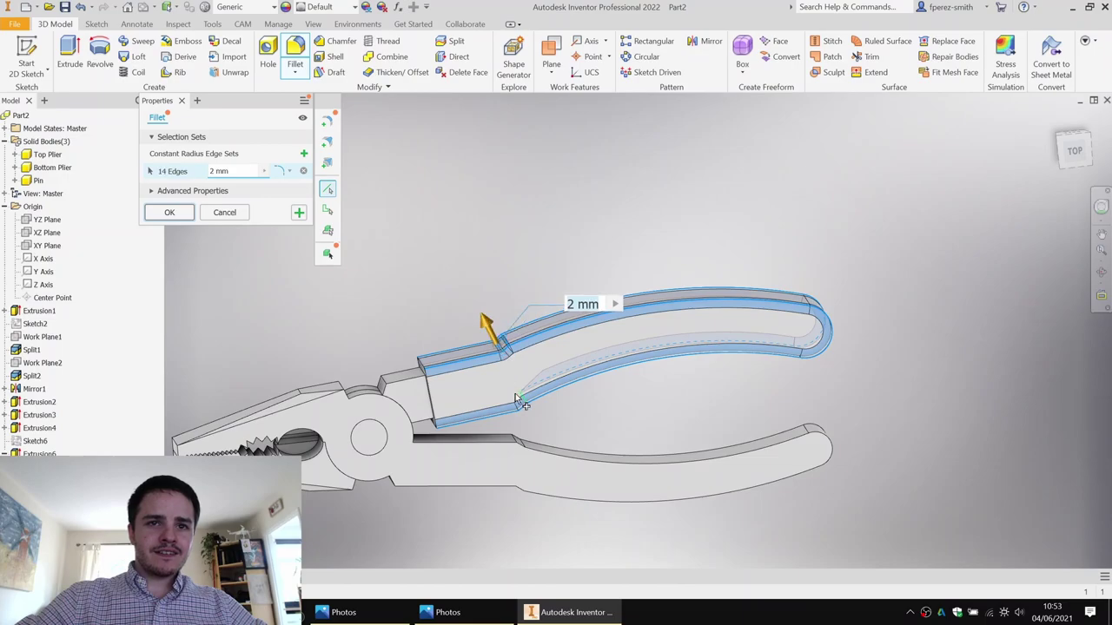
left_click(522, 399)
left_click(524, 407)
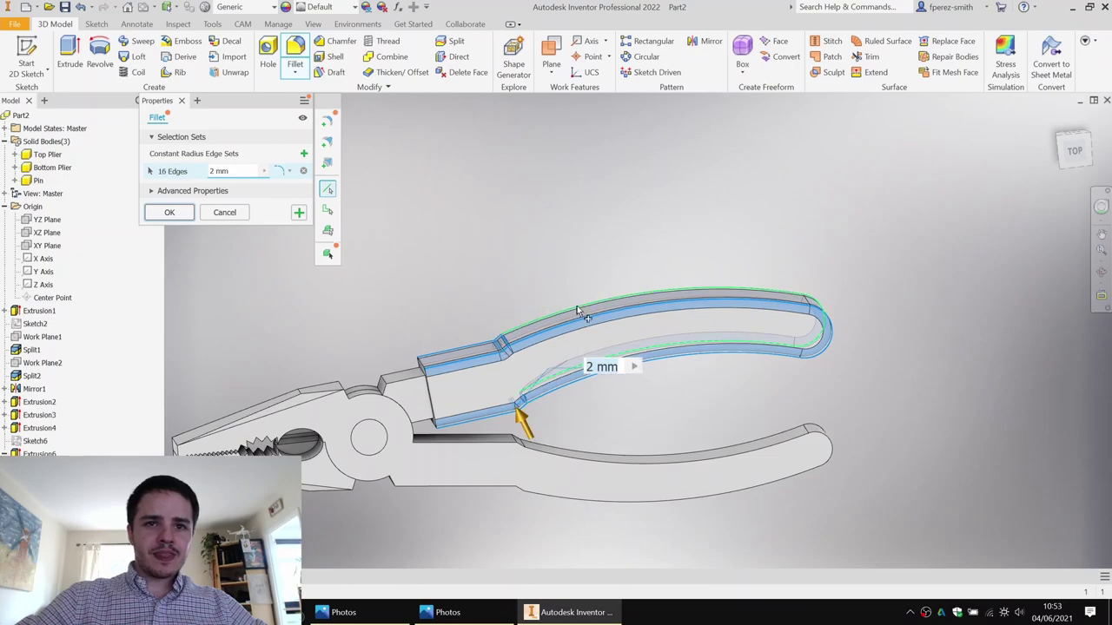
middle_click_drag(526, 330, 490, 244, "shift")
left_click(473, 241)
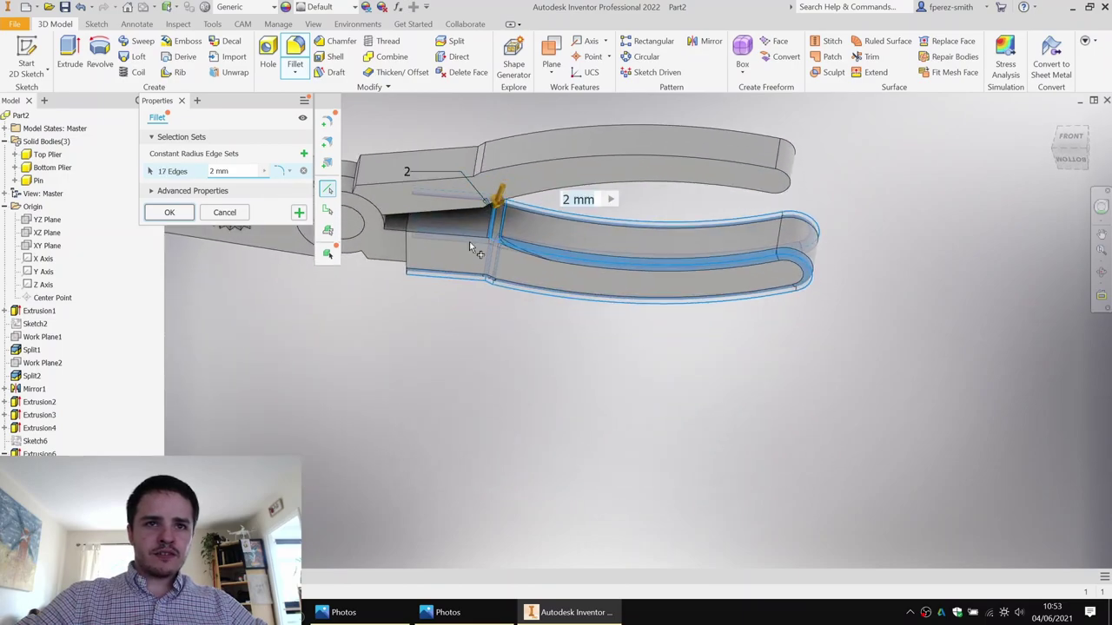
key("Return")
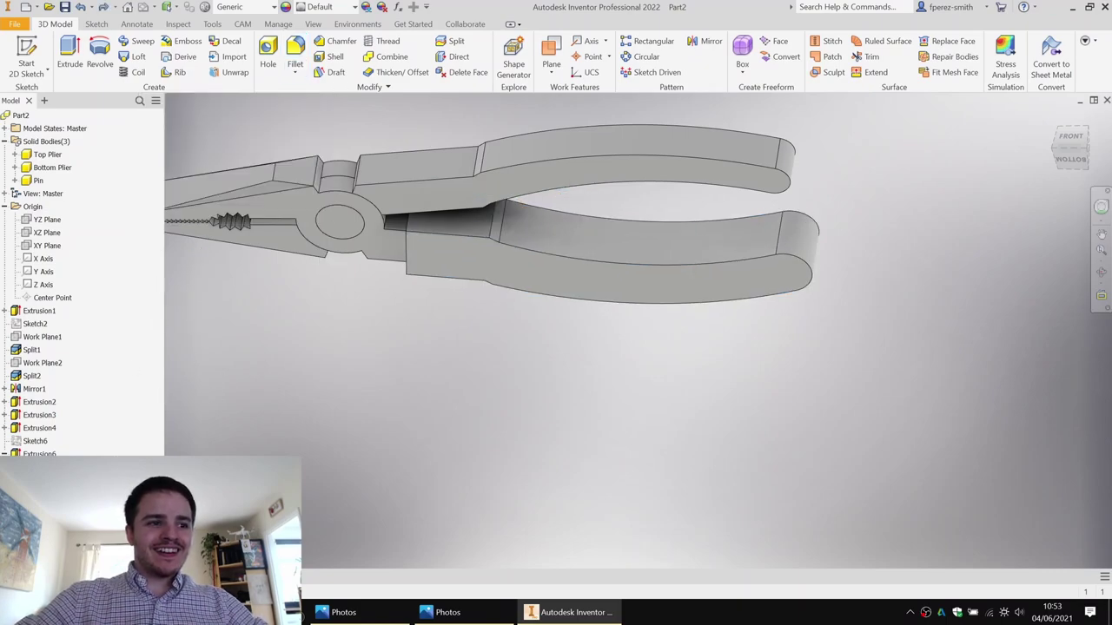
Step: Edit the grip extrusion to output a new solid body
left_click(82, 480)
left_click(628, 237)
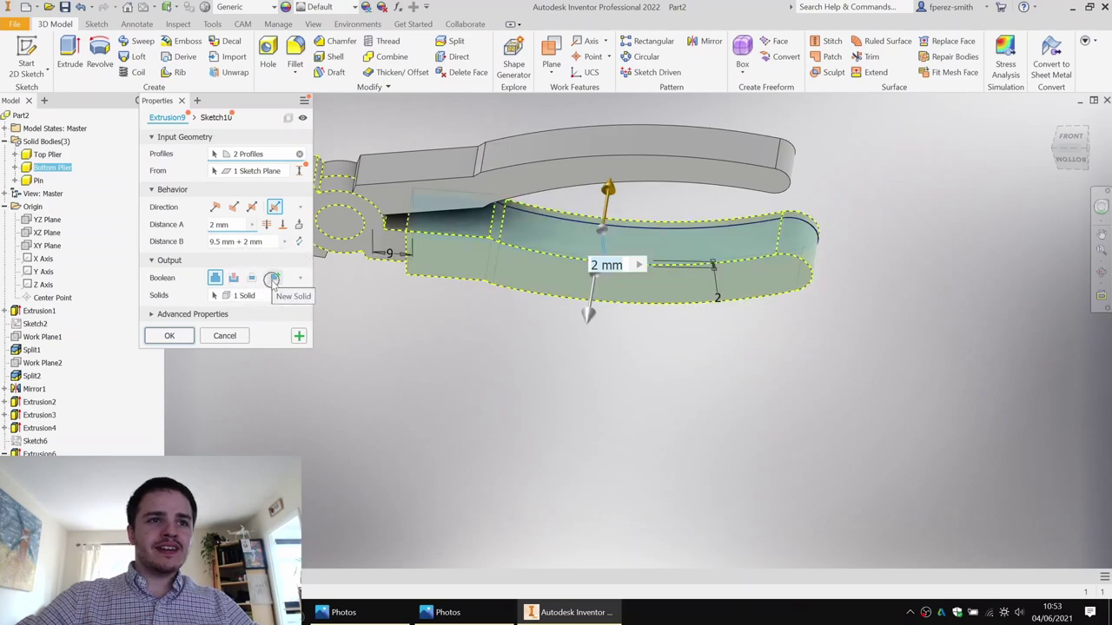
left_click(273, 278)
left_click(169, 319)
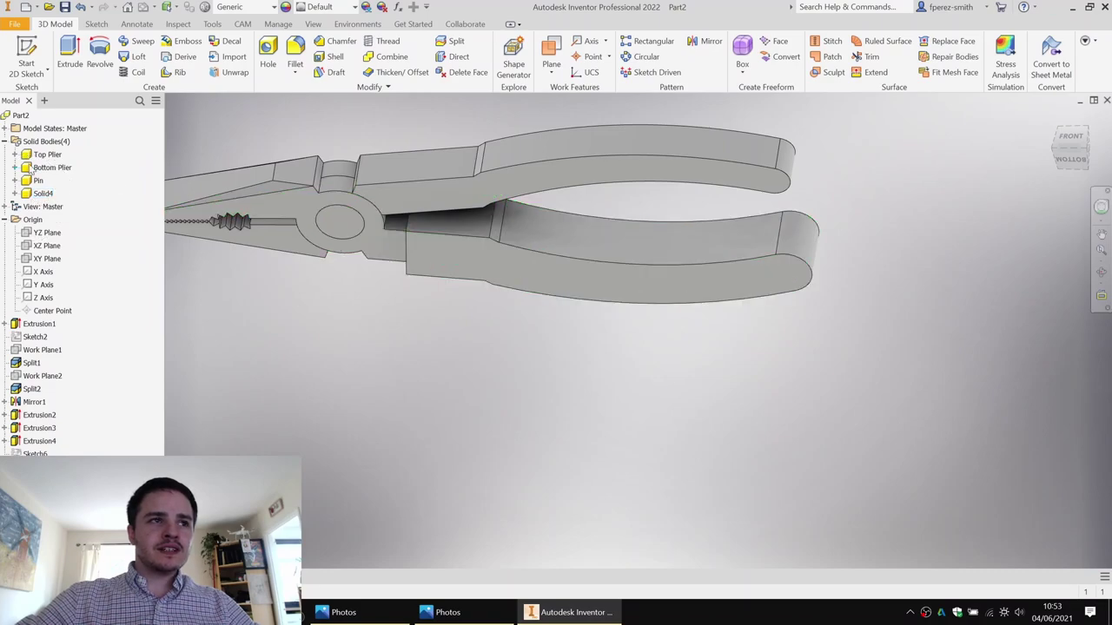
Step: Rename the new grip solid body as Bottom Plier Grip
left_click(46, 193)
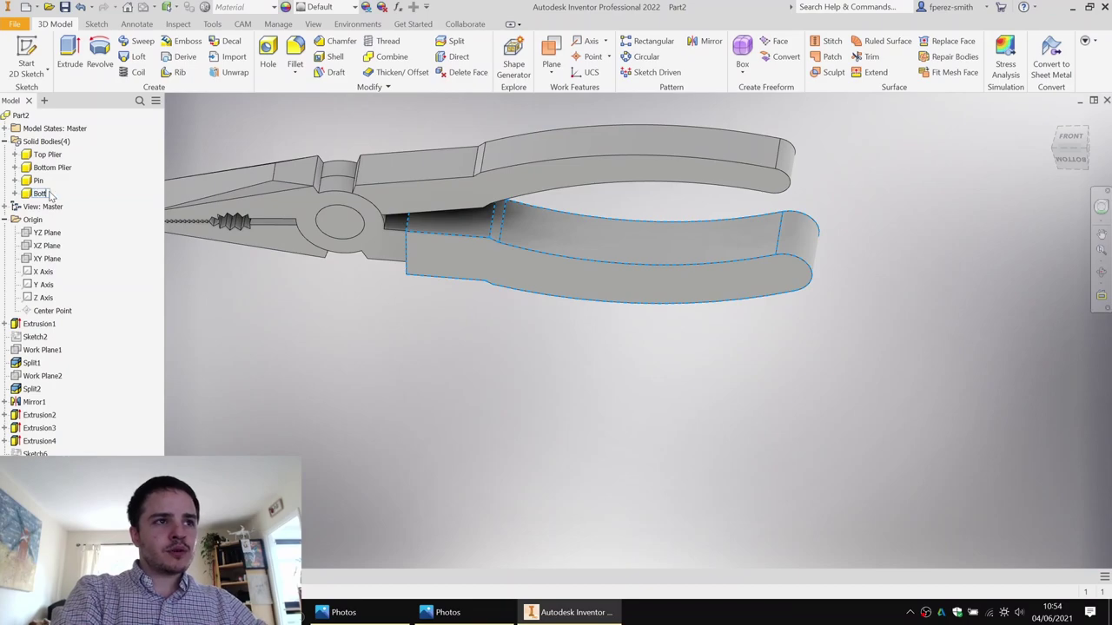
type("Bottom Plier Grip")
key("Return")
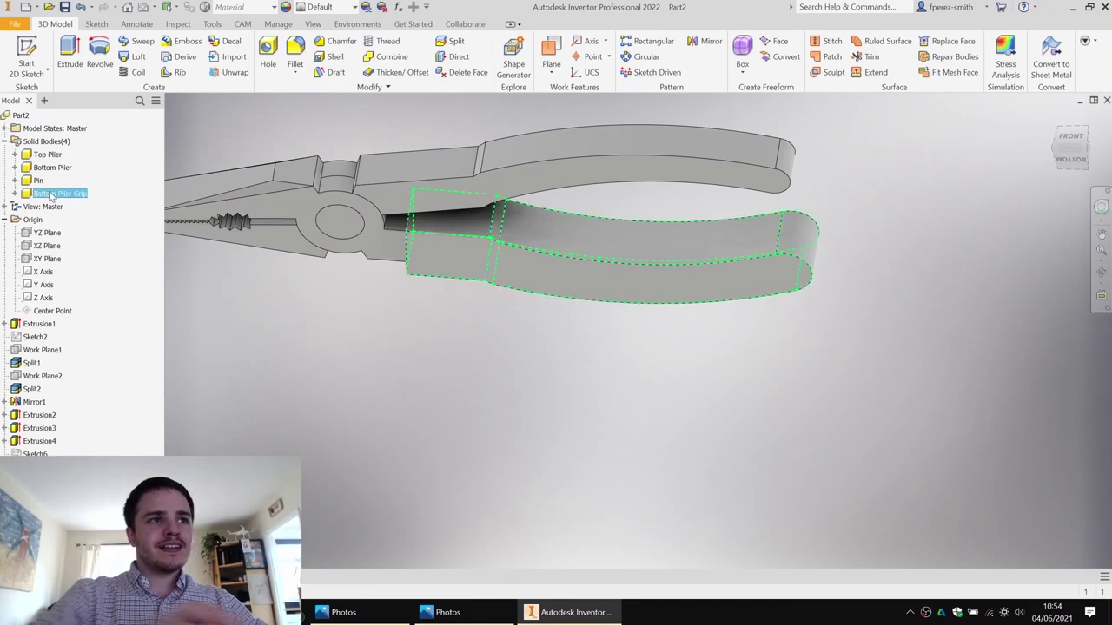
Step: Hide the Bottom Plier and Top Plier bodies to check the grip body, and restore both bodies
key("F6")
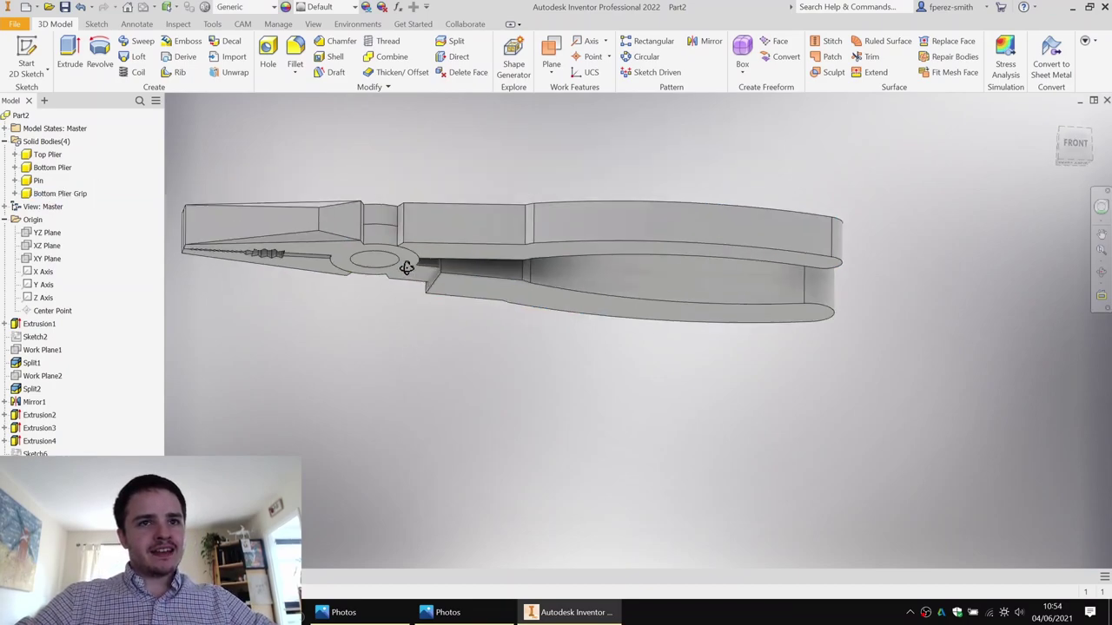
middle_click(53, 169)
middle_click(49, 158)
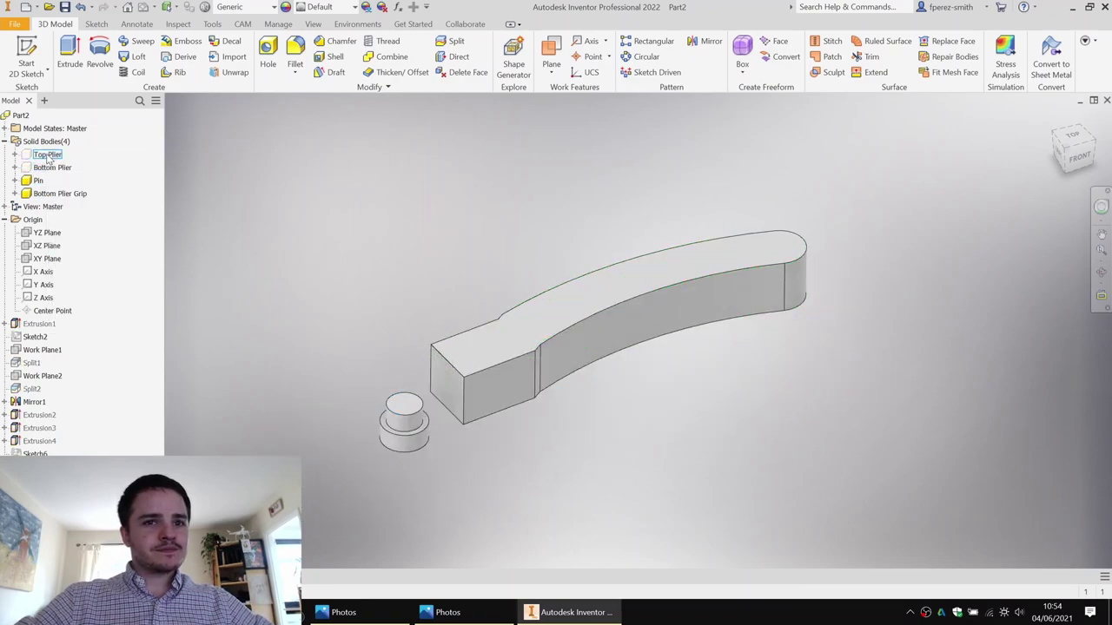
key("alt+v")
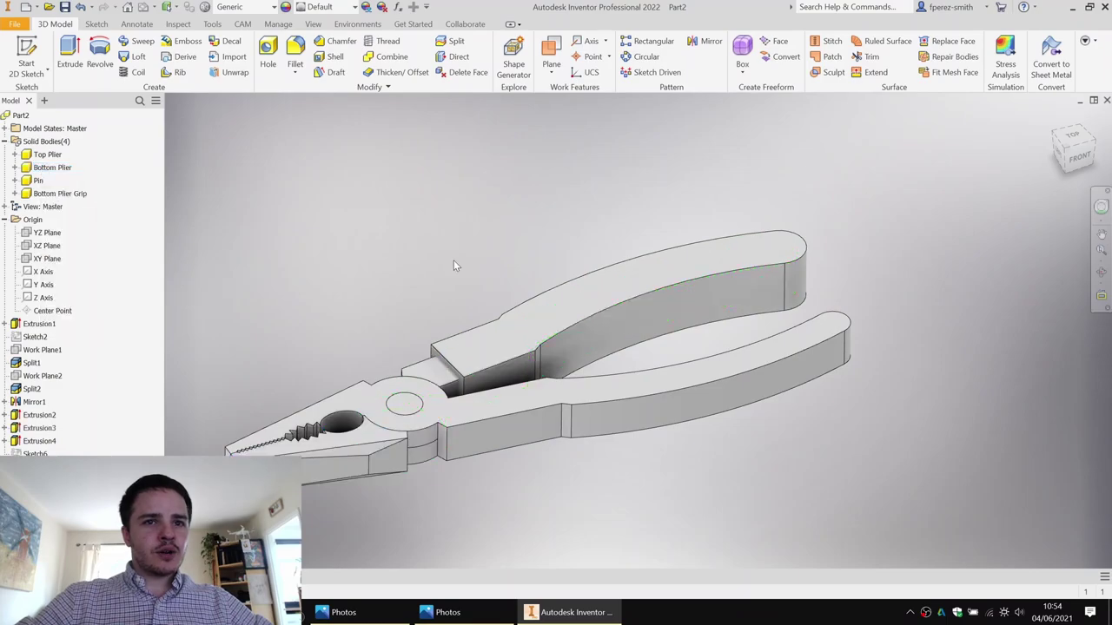
Step: Fillet the four vertical bend-corner edges of the Bottom Plier Grip with a 2 mm radius
scroll(506, 396, "up", 5)
middle_click_drag(526, 329, 479, 289, "shift")
key("f")
left_click(508, 413)
left_click(526, 373)
left_click(388, 163)
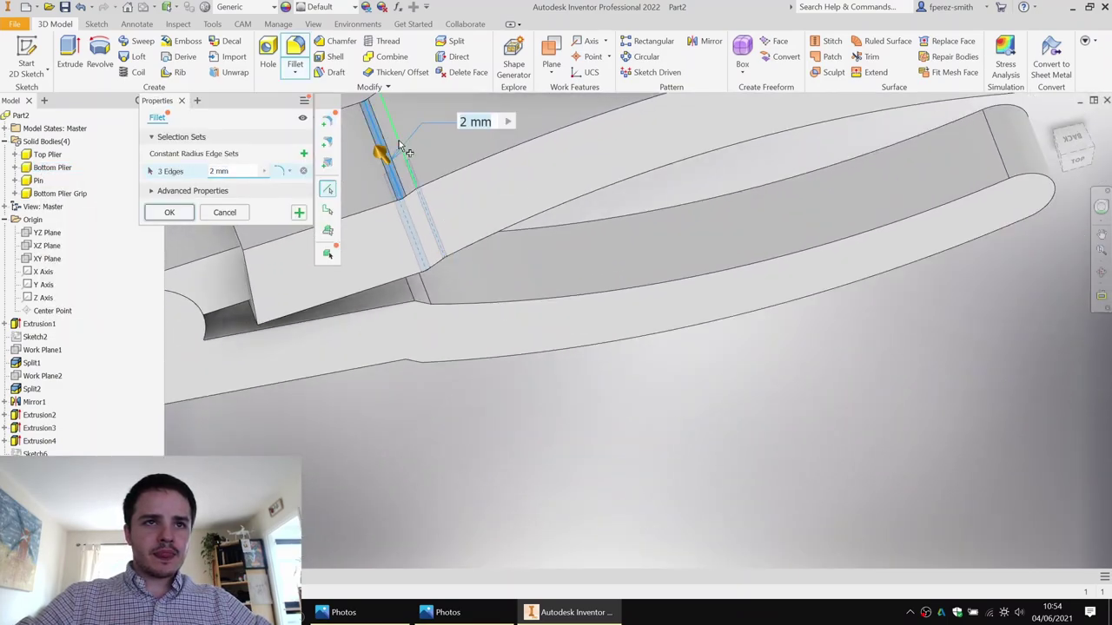
left_click(398, 142)
key("Return")
Step: Fillet the upper and lower outline edges along the bottom handle's grip with a 1 mm radius
key("Return")
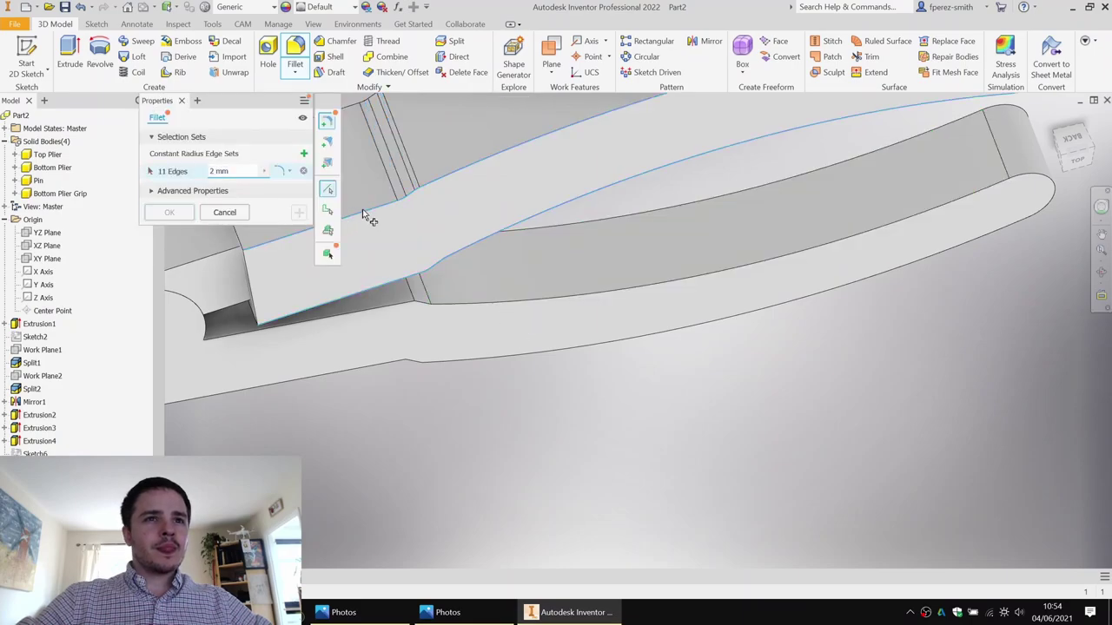
left_click(362, 209)
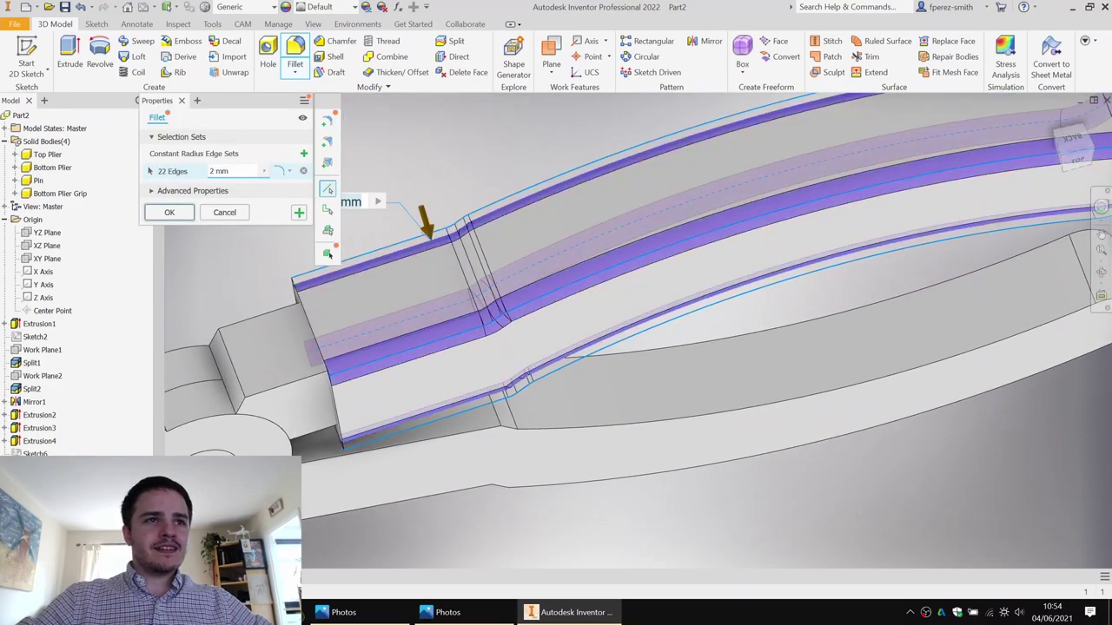
type("1")
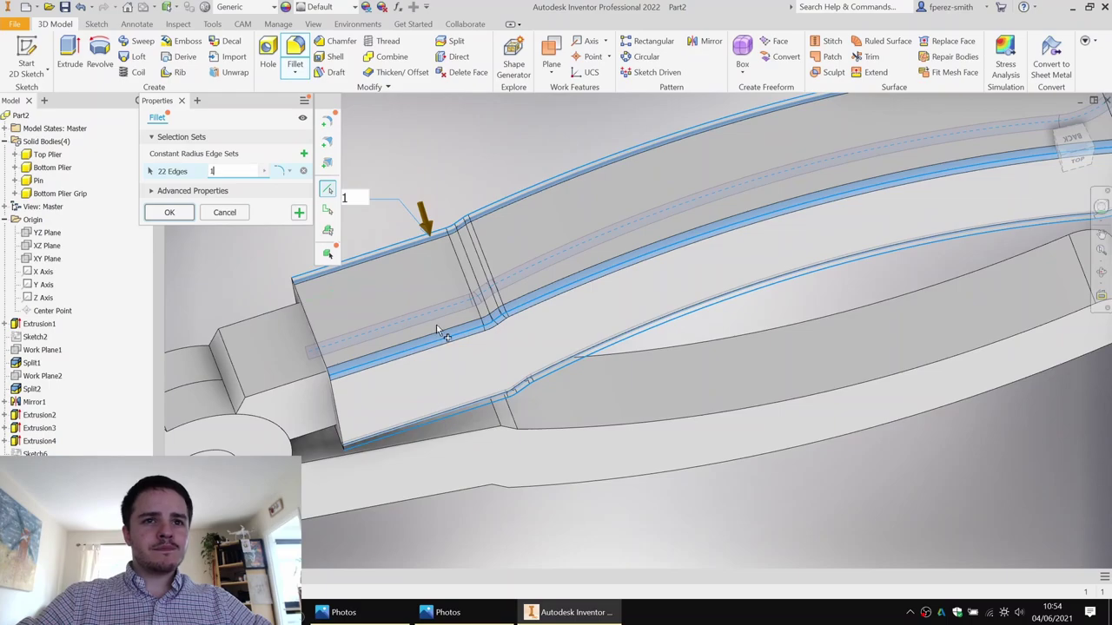
key("Return")
Step: Fillet the edges around the grip's front end face, nearest the pivot, with a 1 mm radius
middle_click_drag(533, 354, 506, 299, "shift")
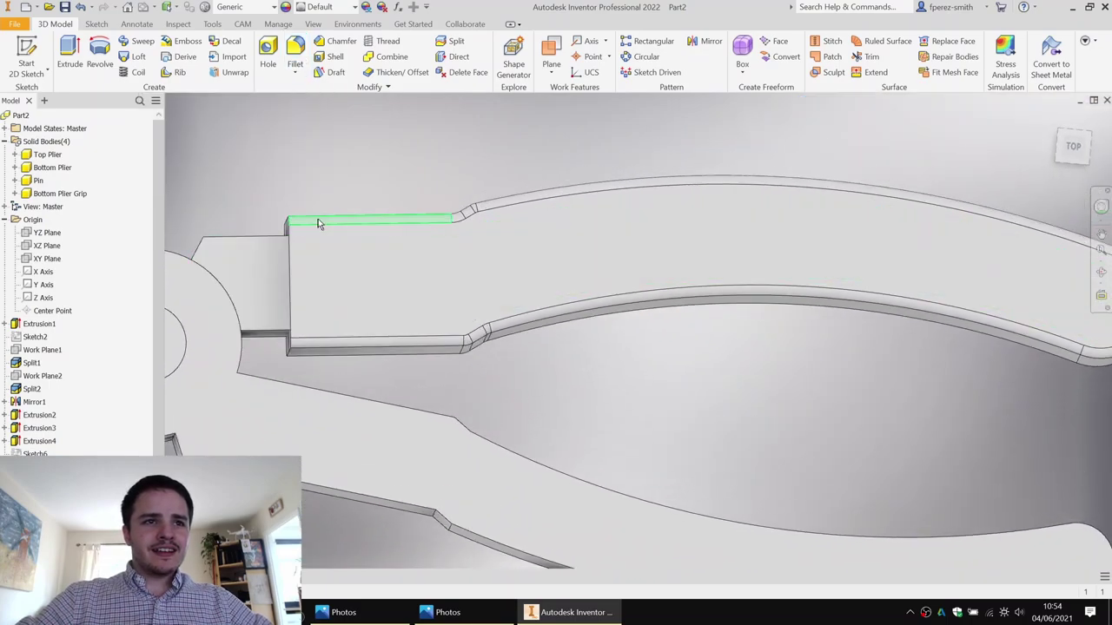
key("f")
left_click(291, 243)
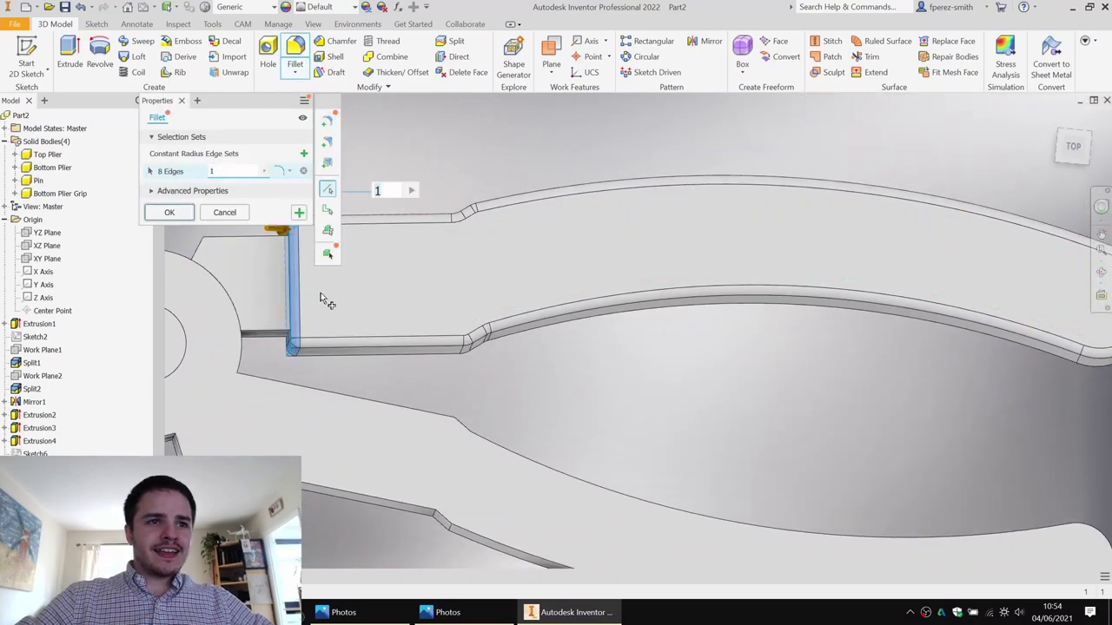
middle_click_drag(320, 292, 356, 297, "shift")
middle_click_drag(651, 290, 440, 290)
key("Return")
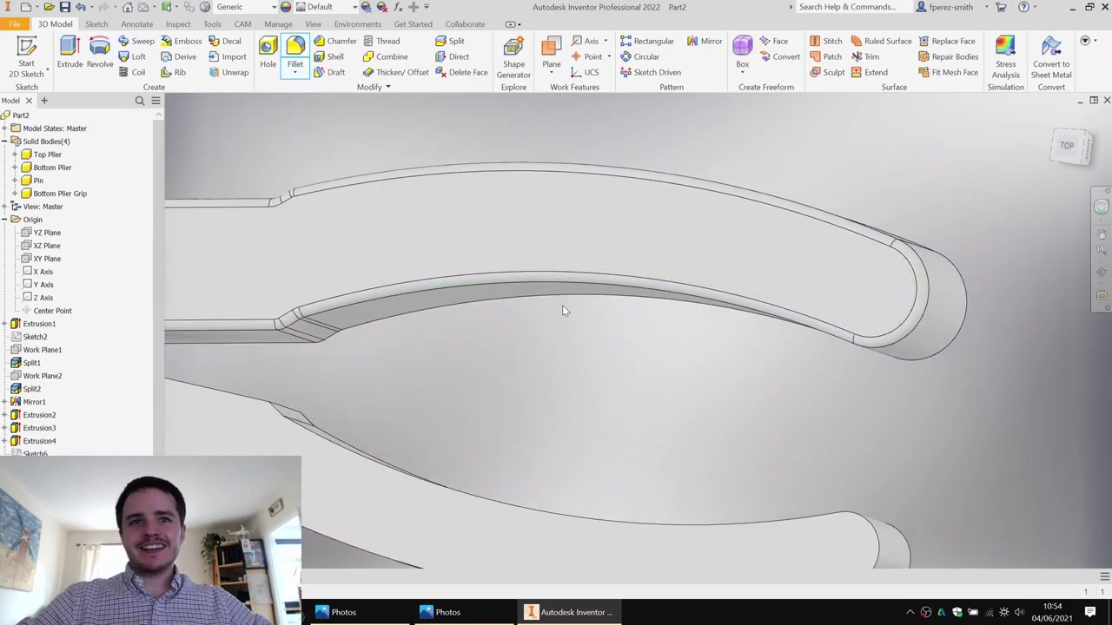
Step: Hide the Pin, Bottom Plier and Top Plier bodies so only the filleted grip body is shown
scroll(562, 305, "down", 3)
mouse_move(564, 305)
middle_mouse_down("shift")
mouse_move(685, 286)
mouse_move(598, 328)
mouse_move(628, 272)
mouse_move(567, 297)
middle_mouse_up("shift")
scroll(567, 297, "up", 3)
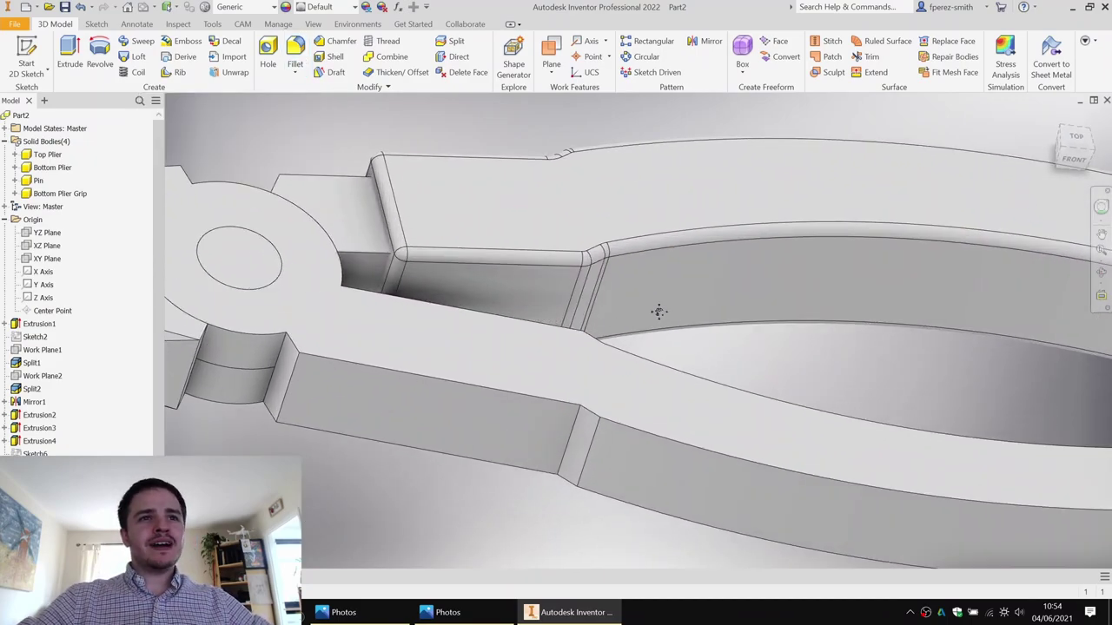
right_click(40, 179)
key("v")
right_click(46, 169)
key("v")
right_click(46, 157)
key("v")
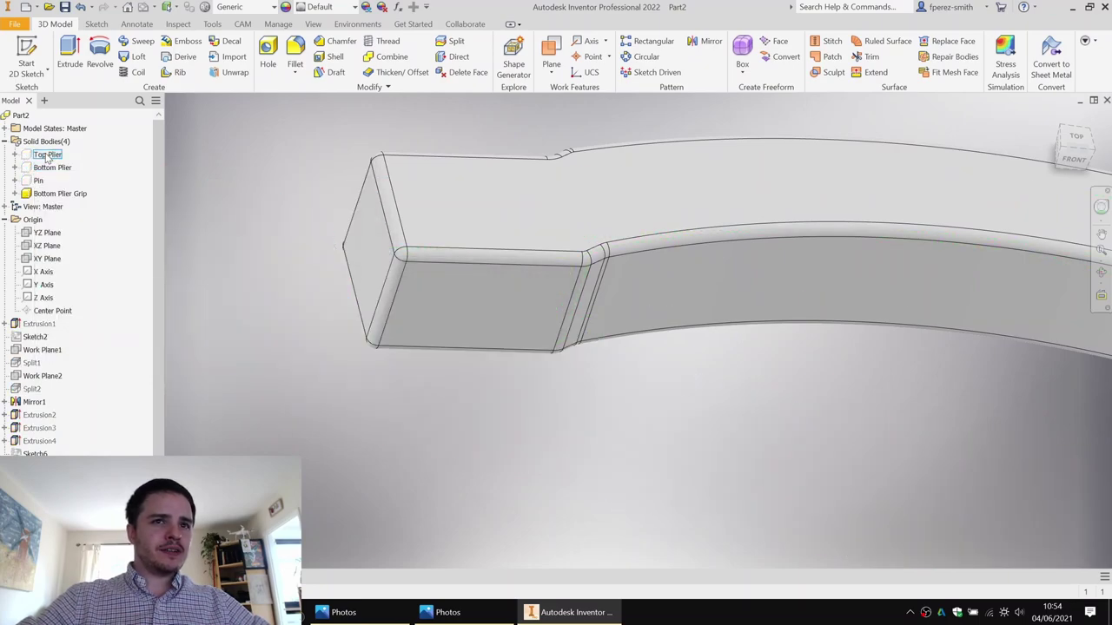
middle_click_drag(606, 251, 528, 281, "shift")
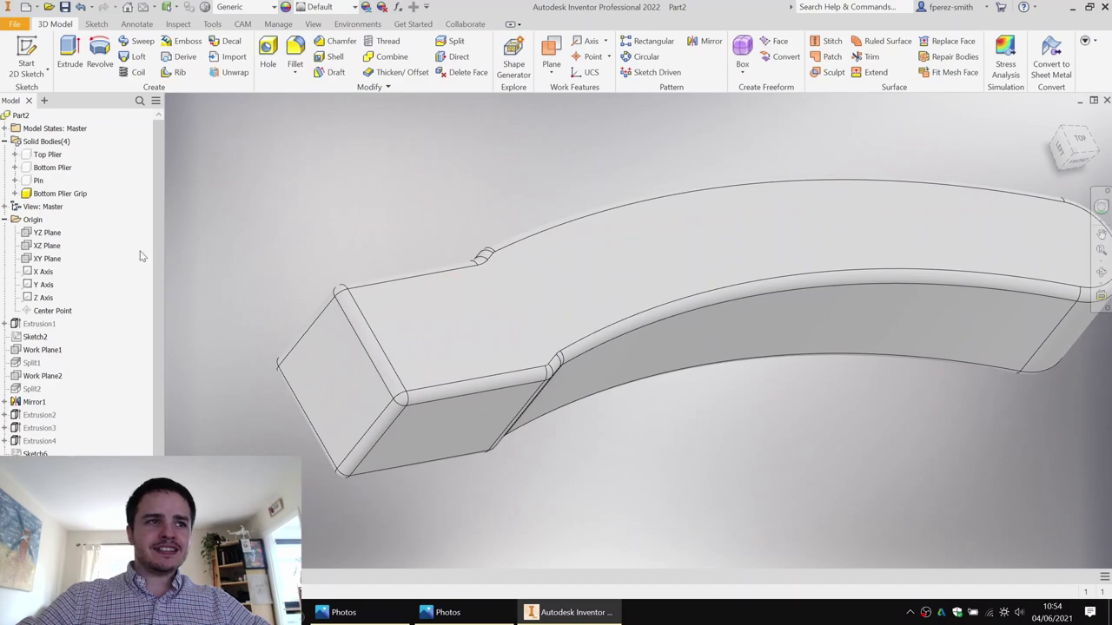
Step: Show the Bottom Plier body together with the grip, keeping Top Plier hidden, and check where the handle and grip overlap
right_click(45, 169)
key("v")
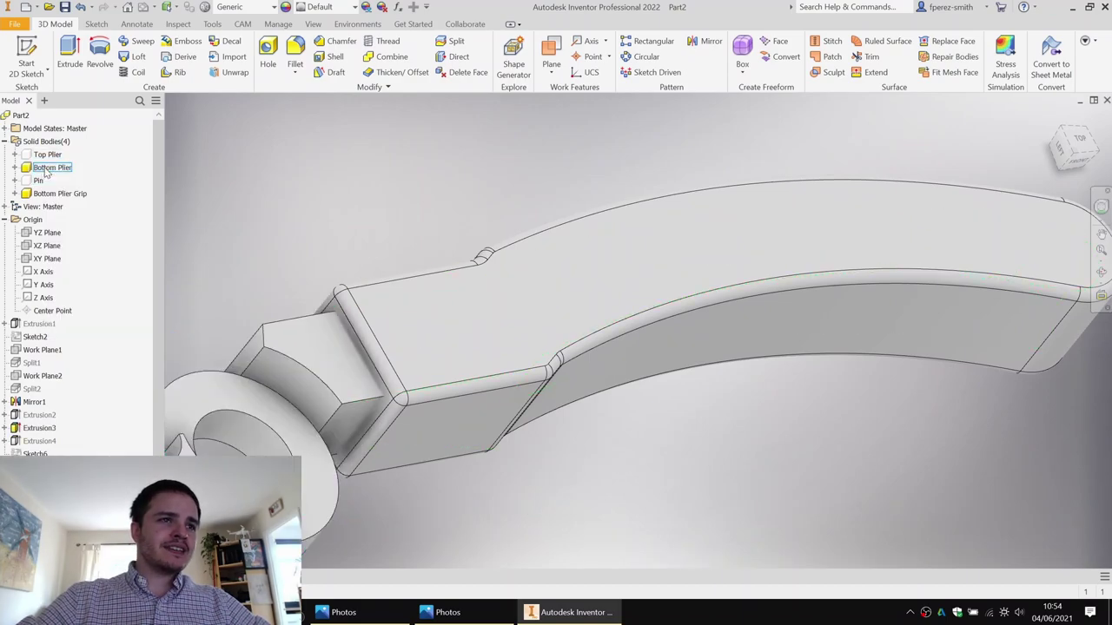
left_click(48, 157)
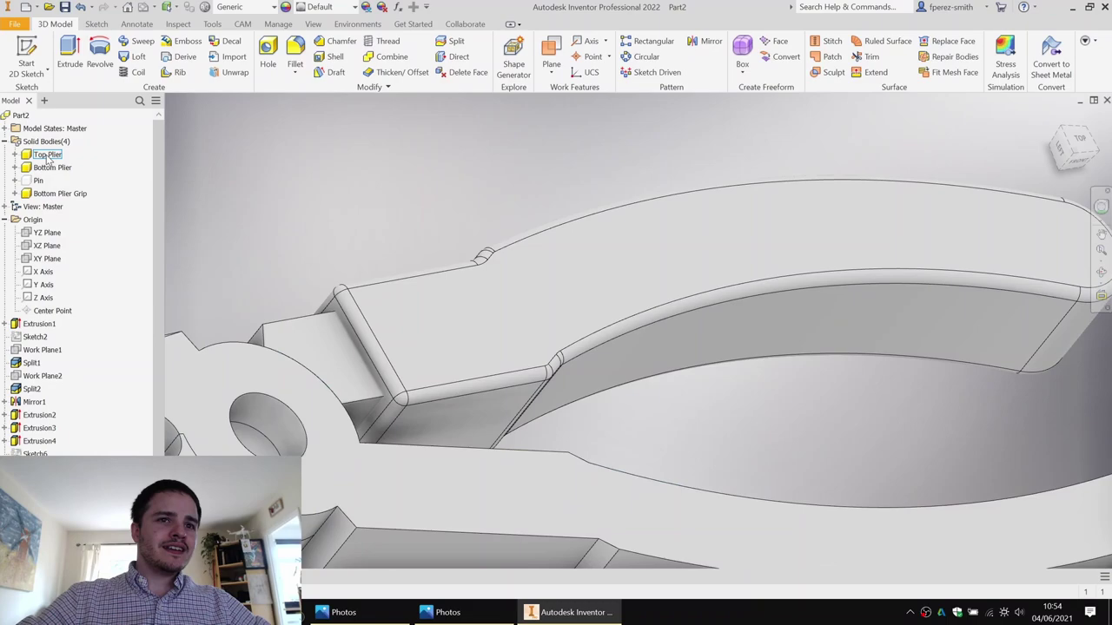
left_click(311, 354)
middle_click_drag(269, 245, 384, 217)
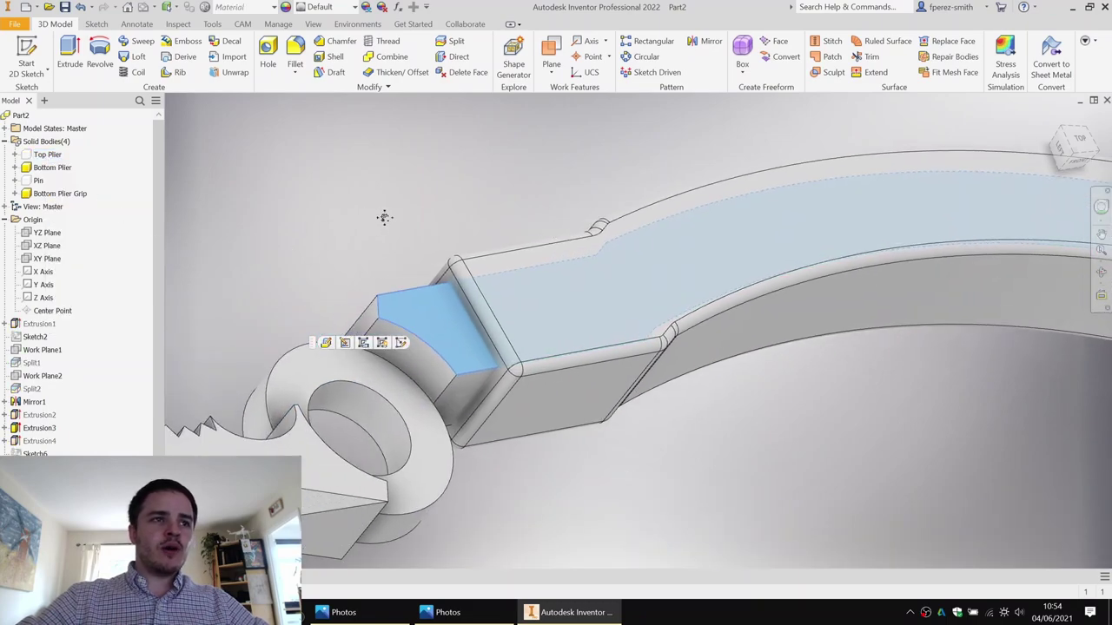
left_click(612, 293)
left_click(316, 179)
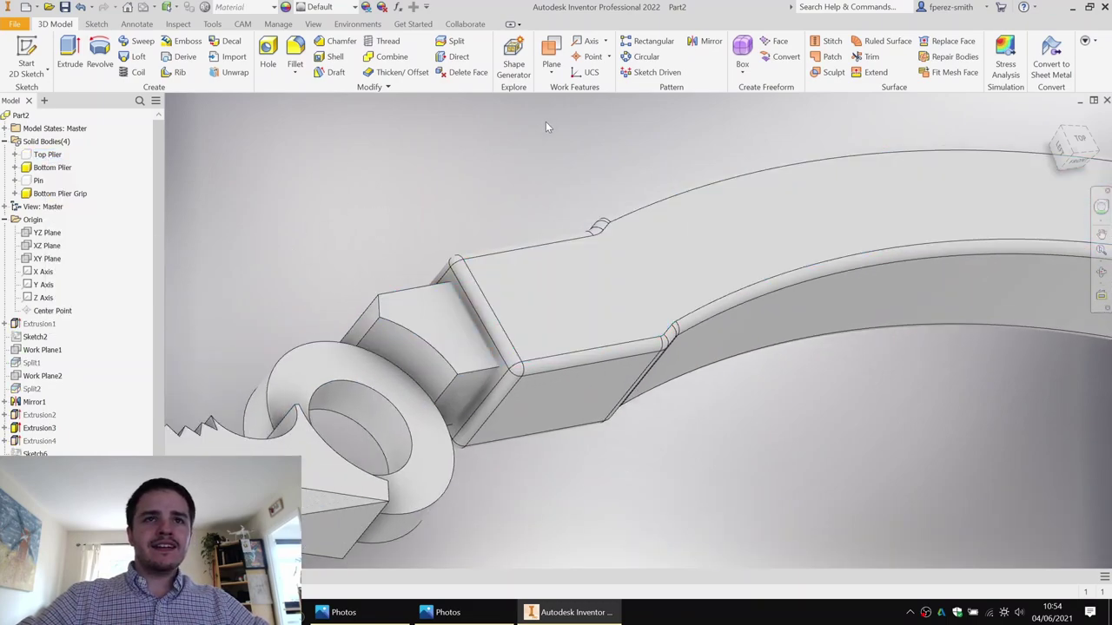
Step: Combine the bodies by cutting Bottom Plier out of the Bottom Plier Grip base body, keeping the toolbody
left_click(391, 57)
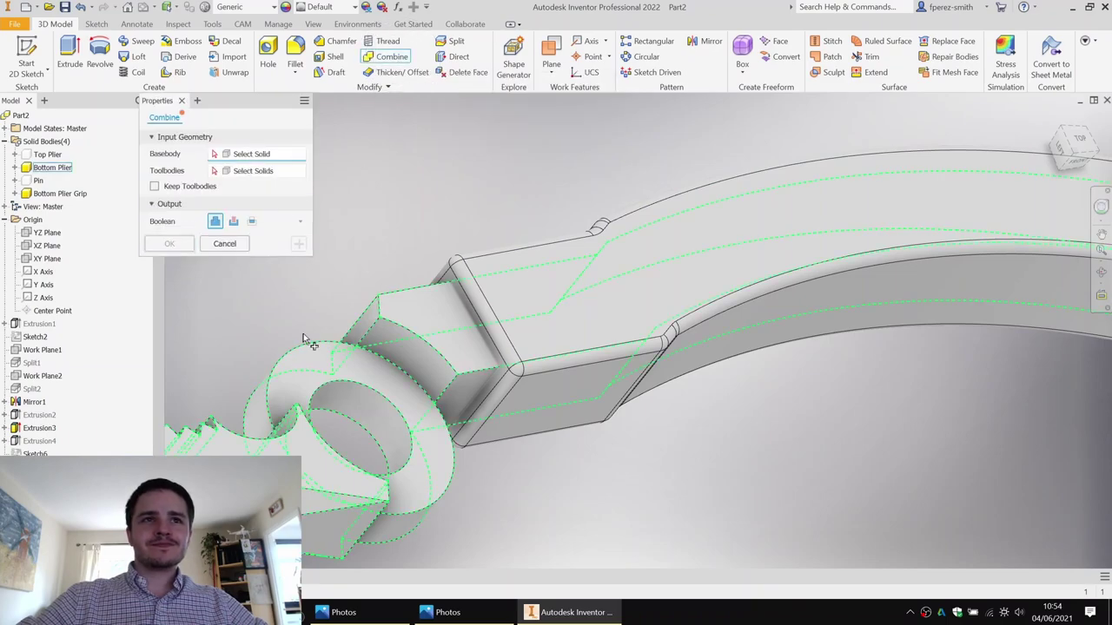
left_click(514, 260)
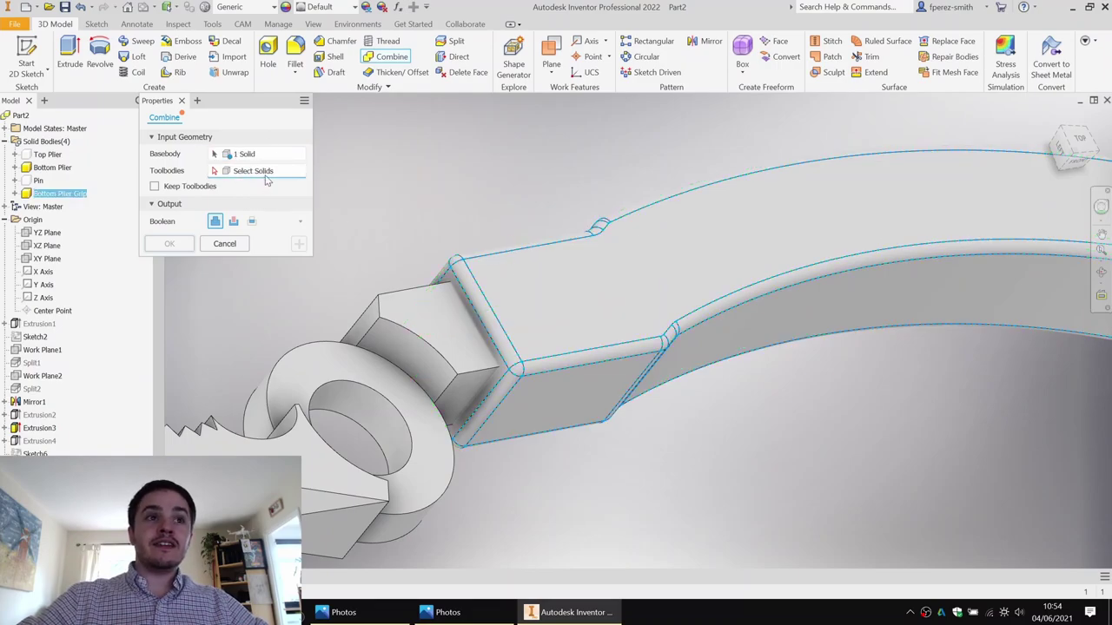
left_click(258, 423)
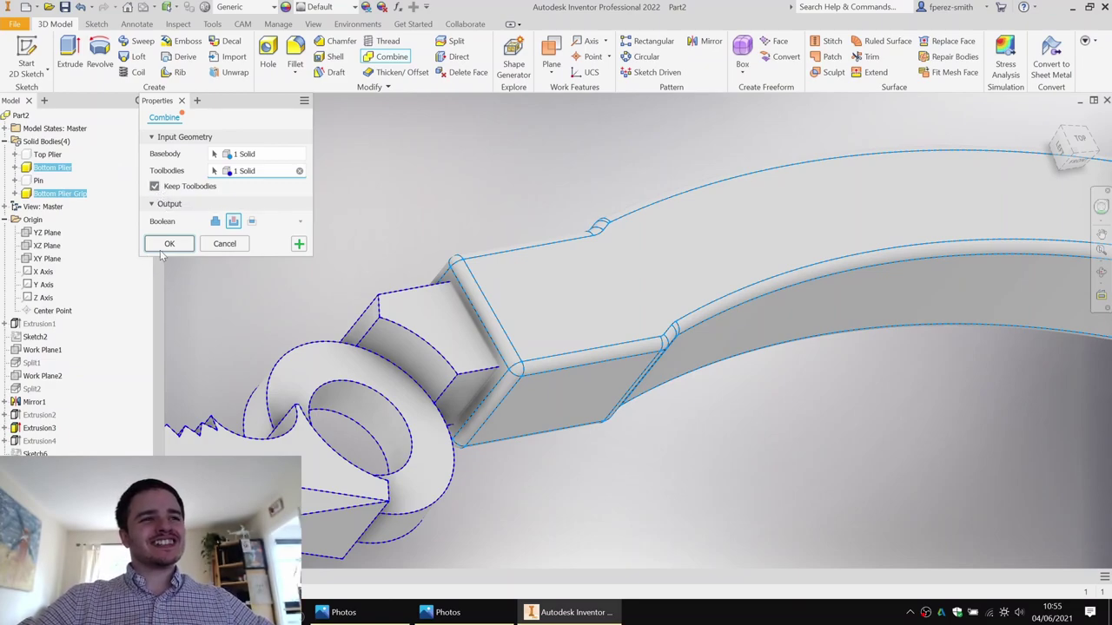
middle_click_drag(412, 297, 363, 280, "shift")
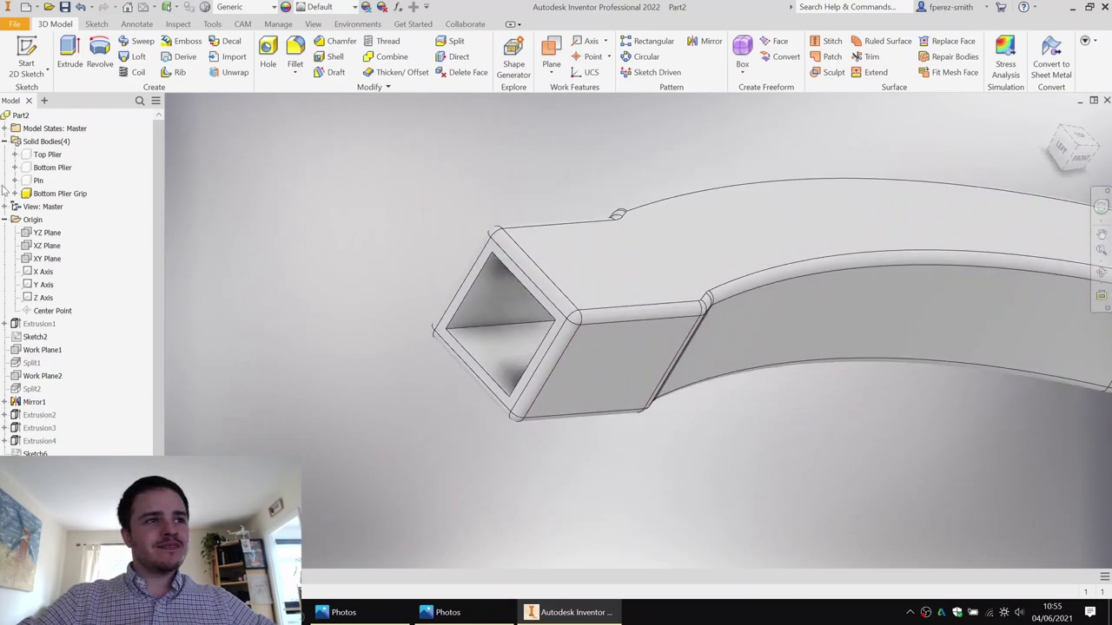
Step: Make the Pin, Bottom Plier and Top Plier bodies visible again
middle_click(40, 184)
middle_click(44, 170)
middle_click(45, 156)
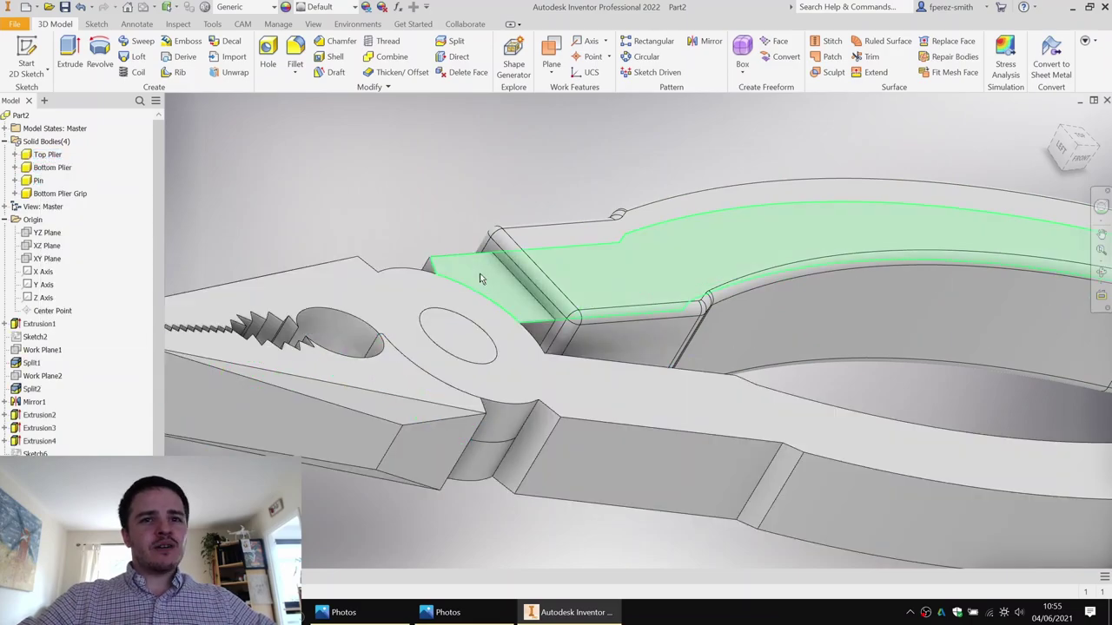
scroll(482, 278, "up", 3)
middle_click_drag(481, 278, 361, 180, "shift")
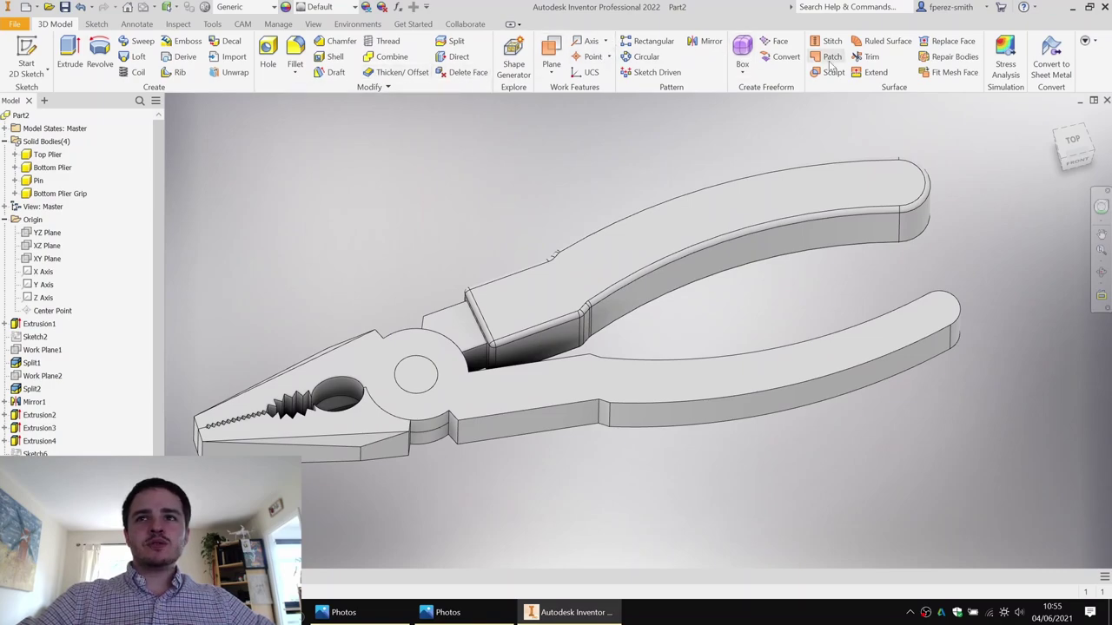
Step: Mirror the Bottom Plier Grip solid about the XY plane as a new solid and rename it Top Plier Grip
left_click(706, 41)
left_click(189, 192)
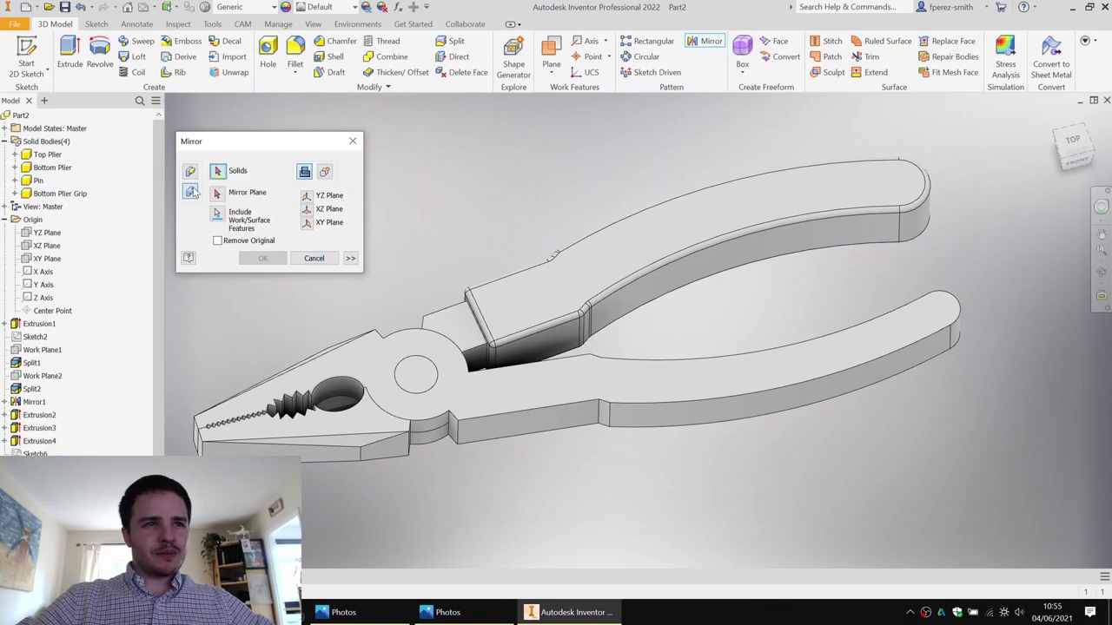
left_click(497, 287)
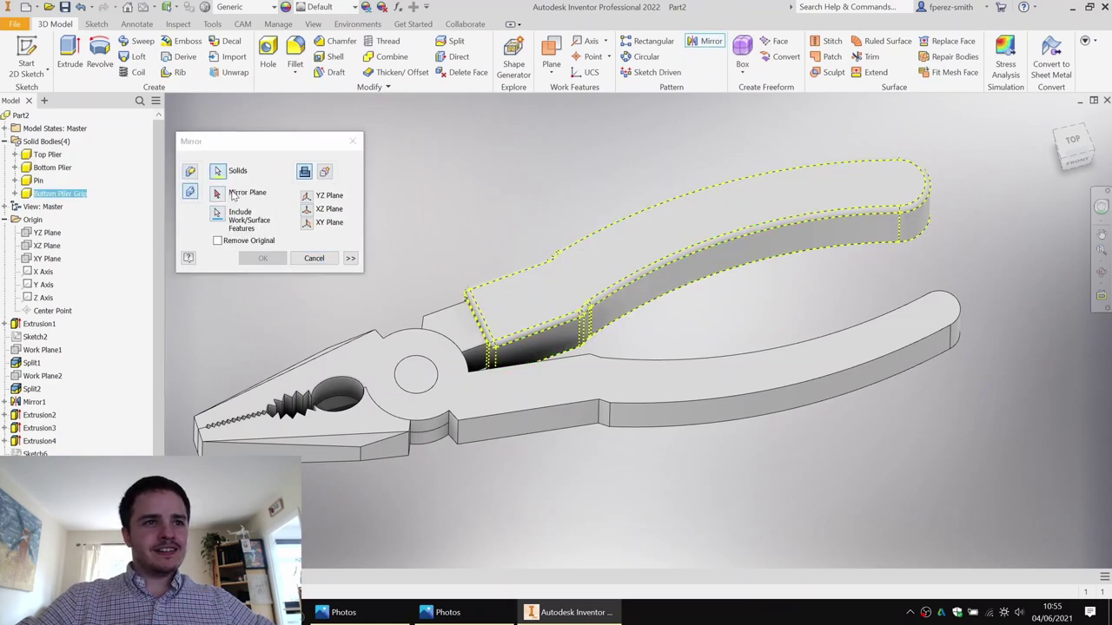
left_click(220, 194)
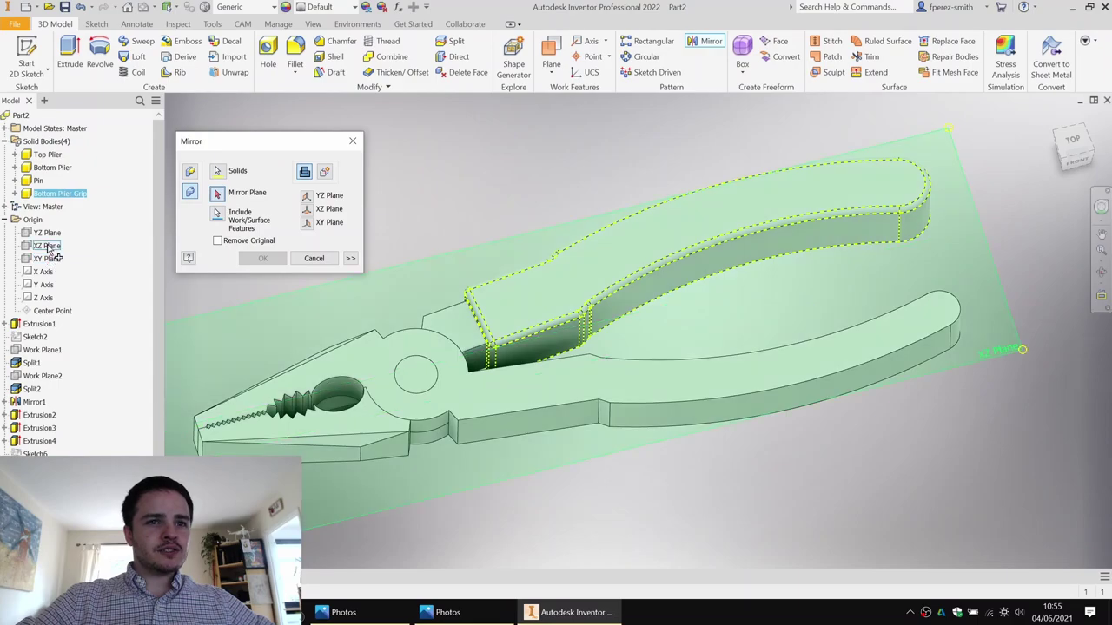
left_click(48, 259)
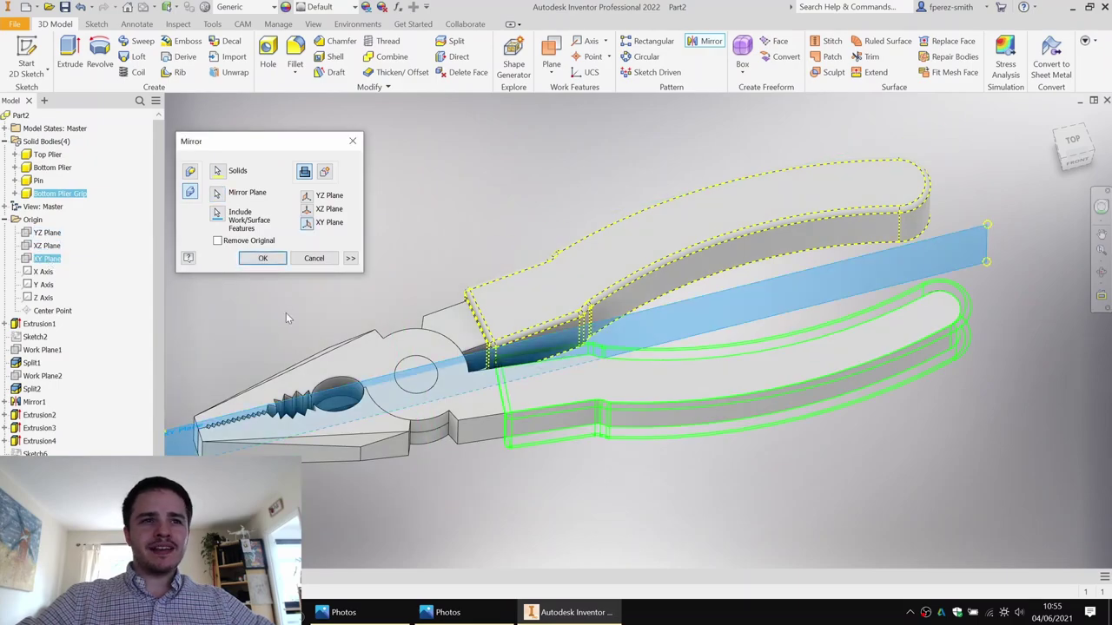
left_click(325, 172)
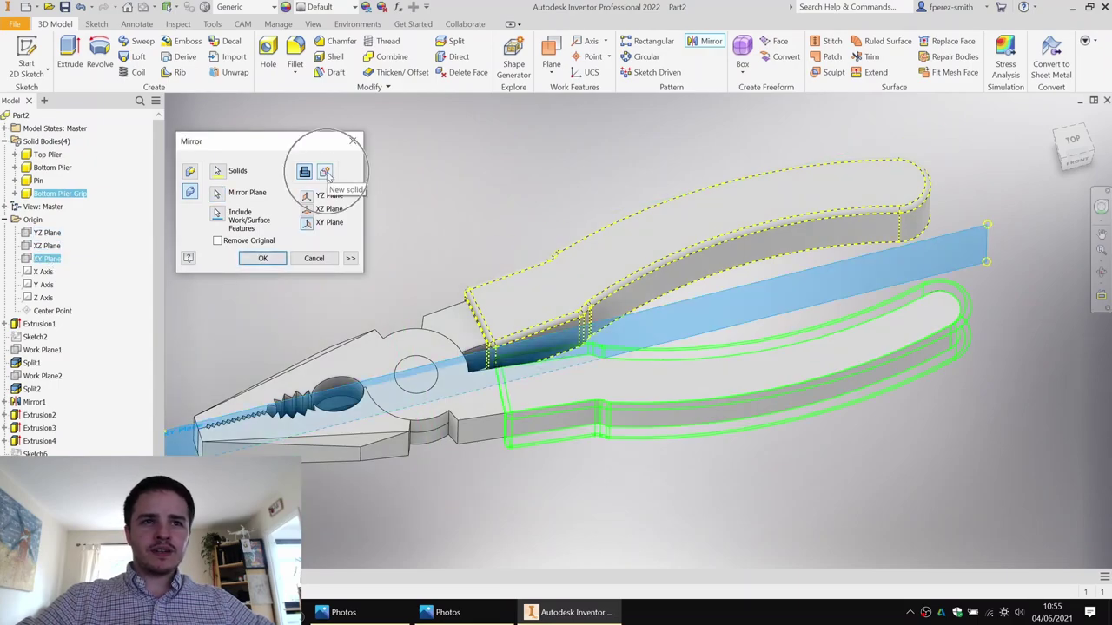
left_click(259, 260)
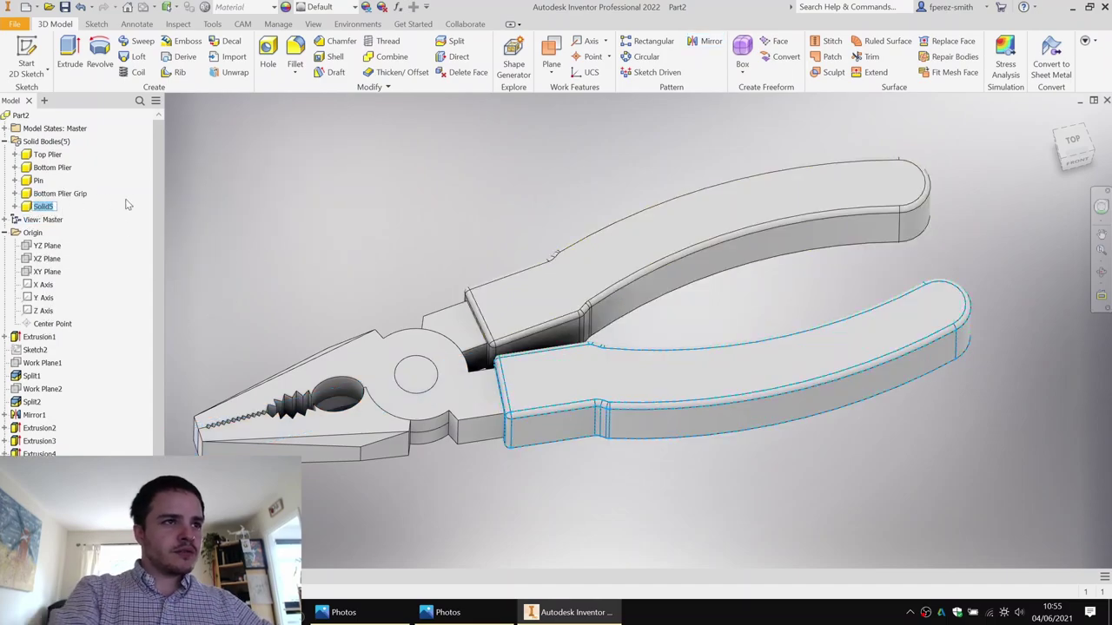
type("Top Plier Grip")
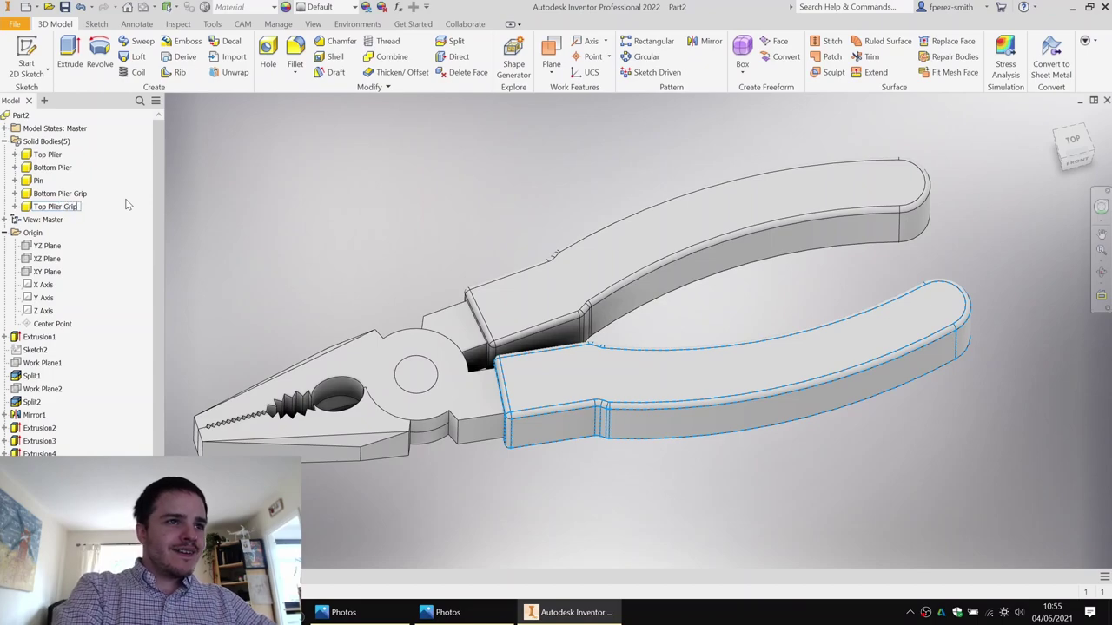
left_click(126, 204)
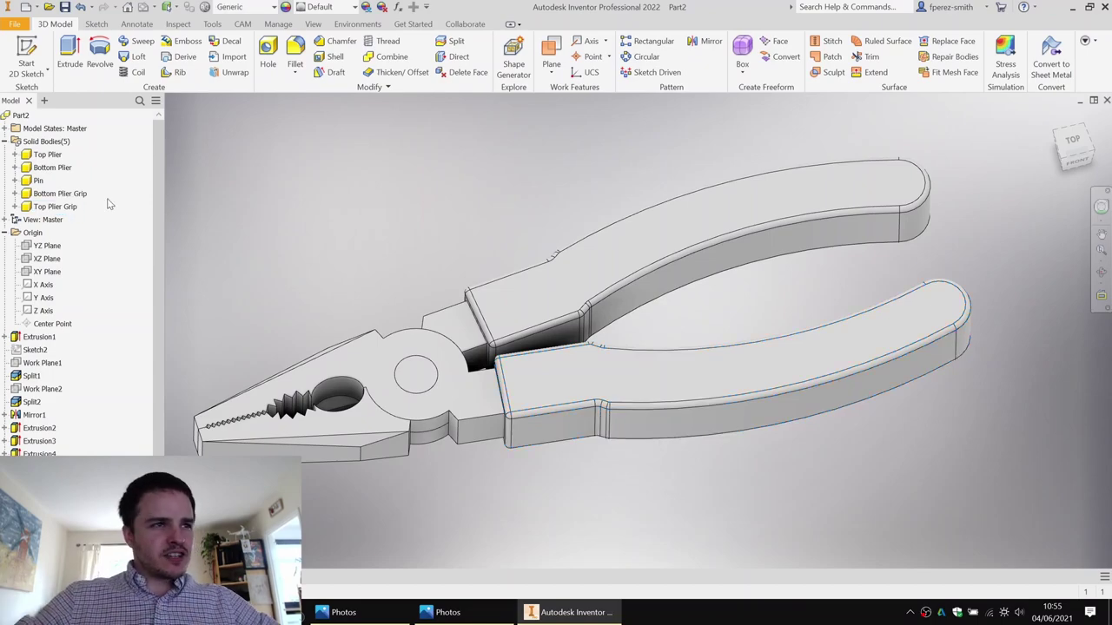
Step: Hide the Pin, Bottom Plier and Bottom Plier Grip bodies to check the Top Plier with its grip
right_click(41, 182)
left_click(68, 251)
right_click(54, 169)
left_click(77, 239)
right_click(47, 155)
left_click(73, 226)
middle_click_drag(502, 285, 552, 279, "shift")
Step: Restore the visibility of the Pin, Bottom Plier and Bottom Plier Grip bodies
key("ctrl+z")
key("ctrl+z")
key("ctrl+z")
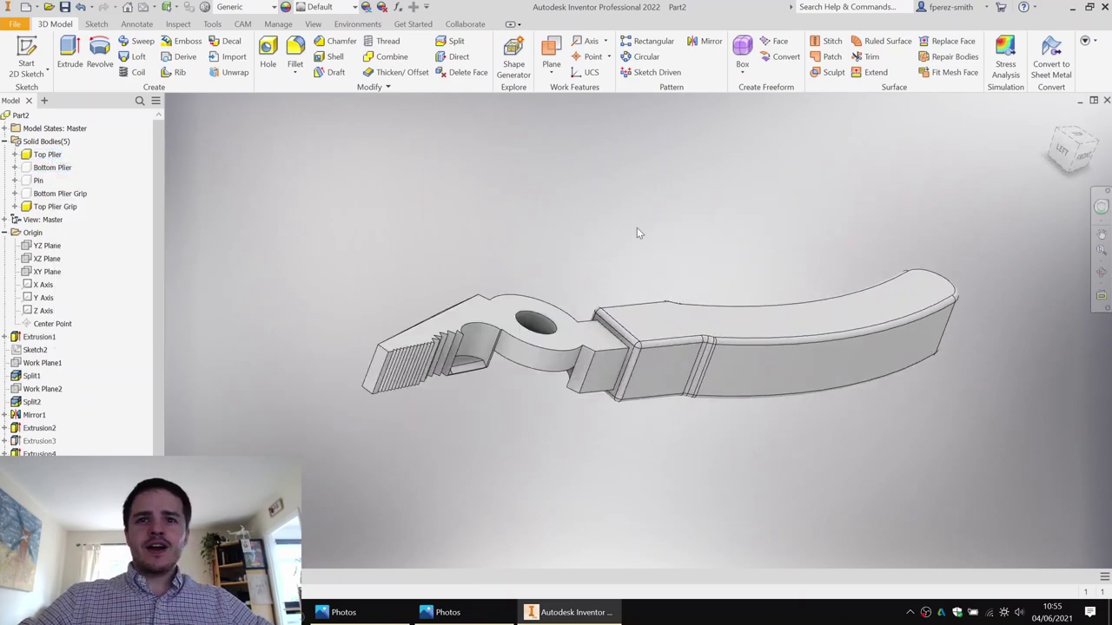
key("F6")
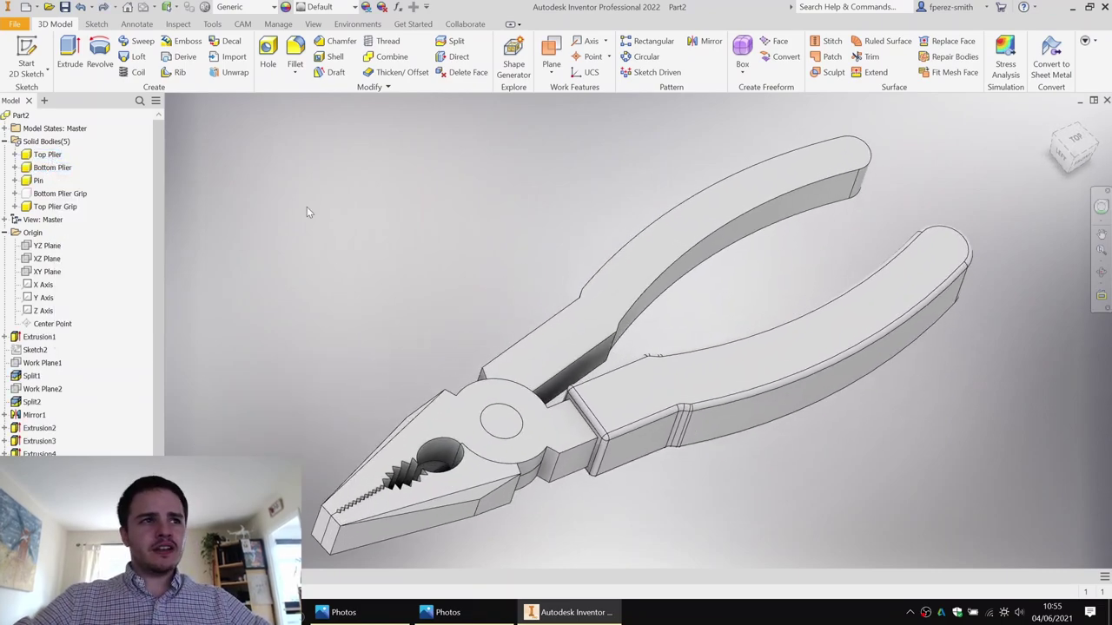
right_click(73, 197)
left_click(97, 267)
middle_click_drag(606, 353, 559, 325, "shift")
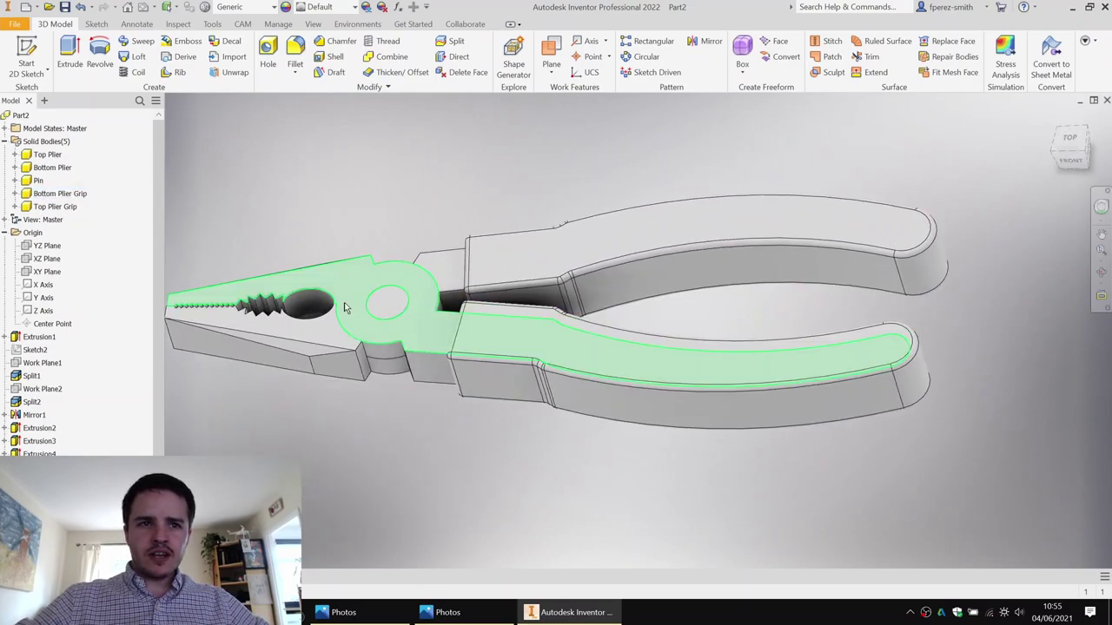
Step: Examine the pivot pin and the surrounding joint of the pliers up close
scroll(381, 296, "up", 3)
scroll(412, 297, "up", 3)
scroll(434, 302, "up", 5)
scroll(487, 308, "down", 3)
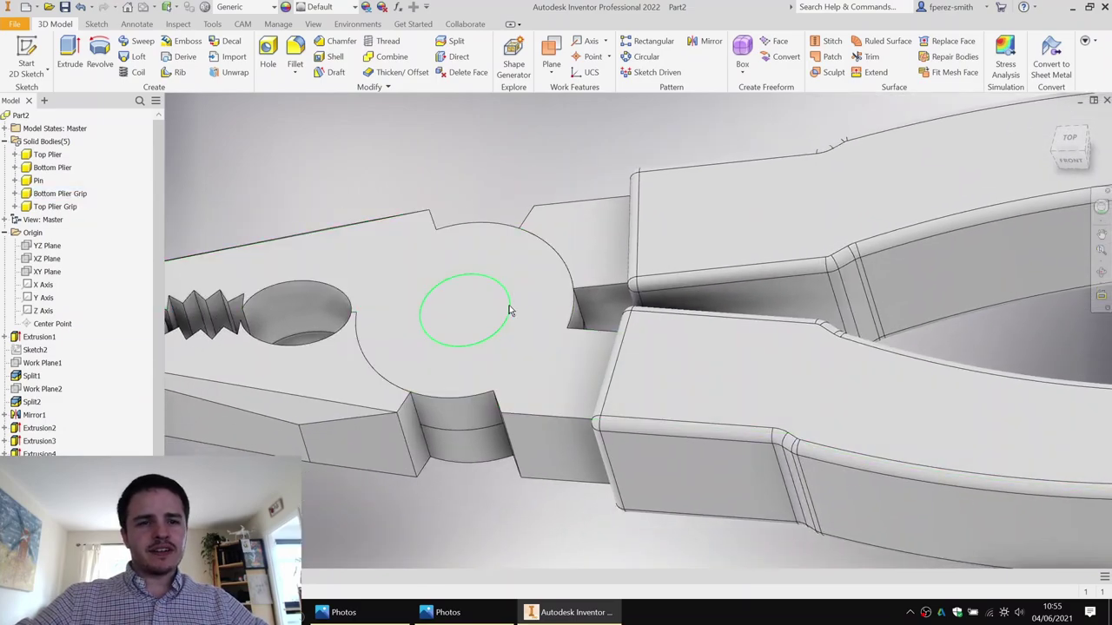
middle_click_drag(447, 344, 461, 292, "shift")
mouse_move(502, 245)
middle_mouse_down("shift")
mouse_move(514, 223)
mouse_move(538, 215)
mouse_move(509, 231)
middle_mouse_up("shift")
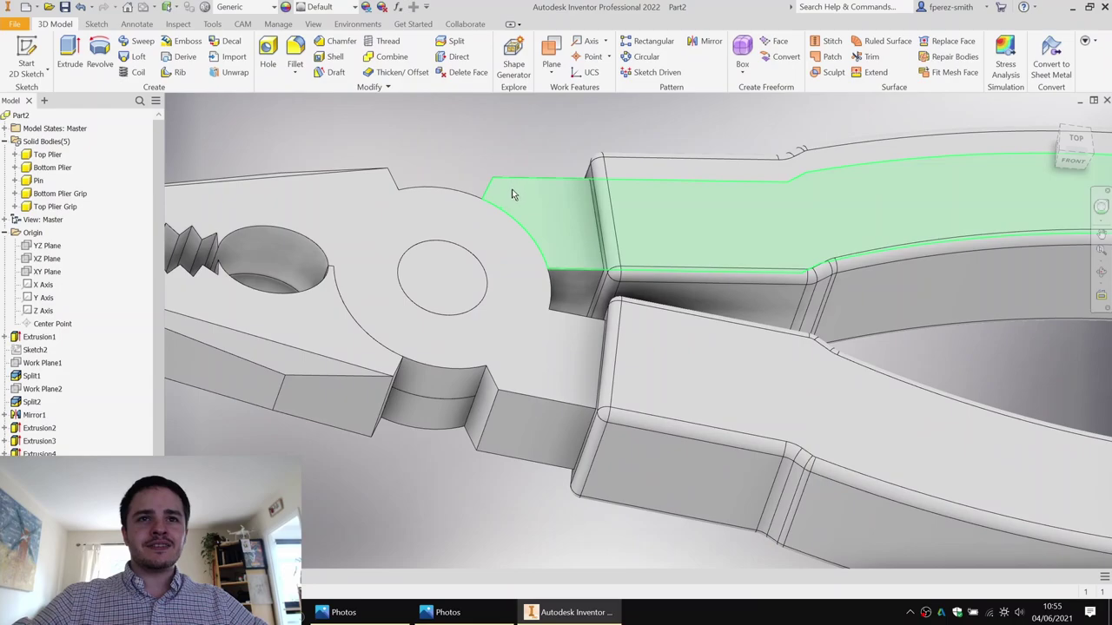
scroll(522, 229, "down", 3)
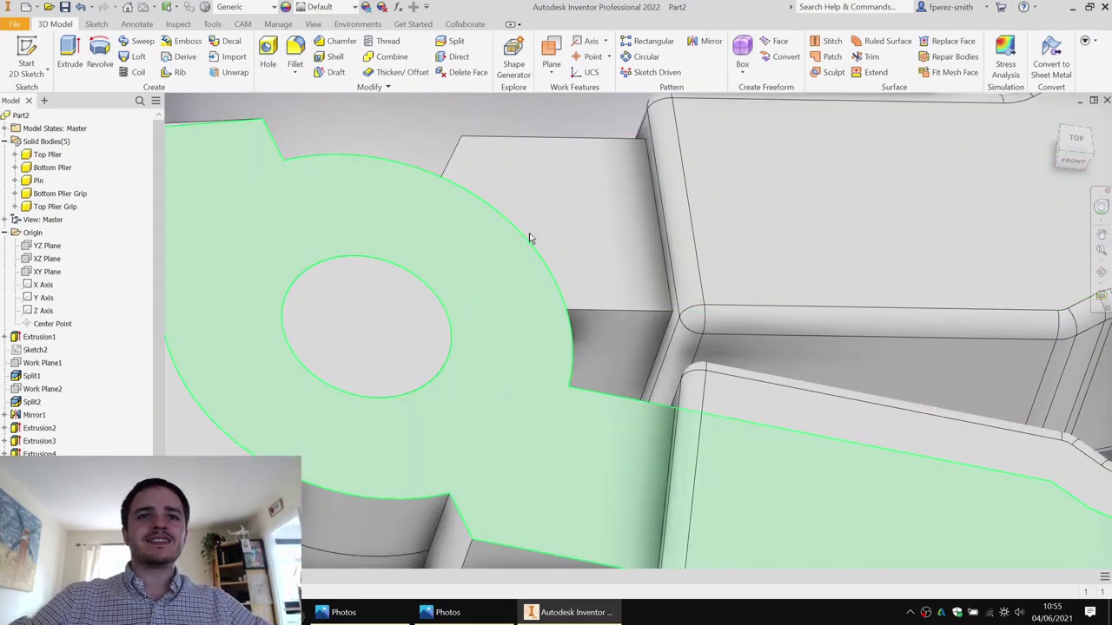
middle_click_drag(482, 264, 570, 207)
middle_click_drag(338, 248, 449, 222)
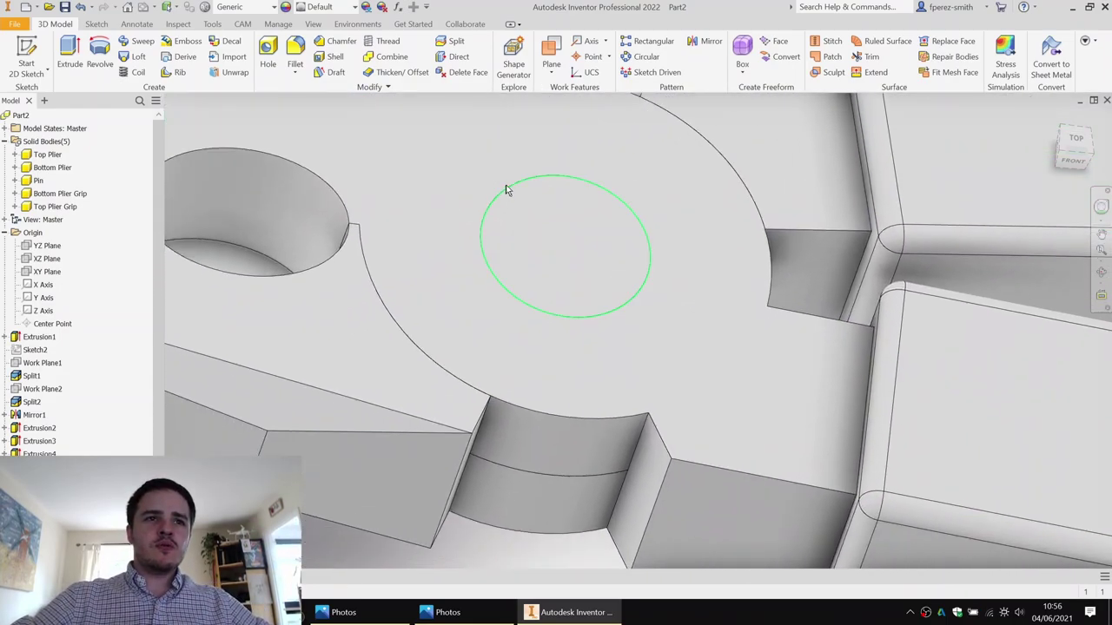
Step: Hide the Top Plier body to expose the pin and the curved joint faces of the Bottom Plier
middle_click_drag(508, 190, 474, 188, "shift")
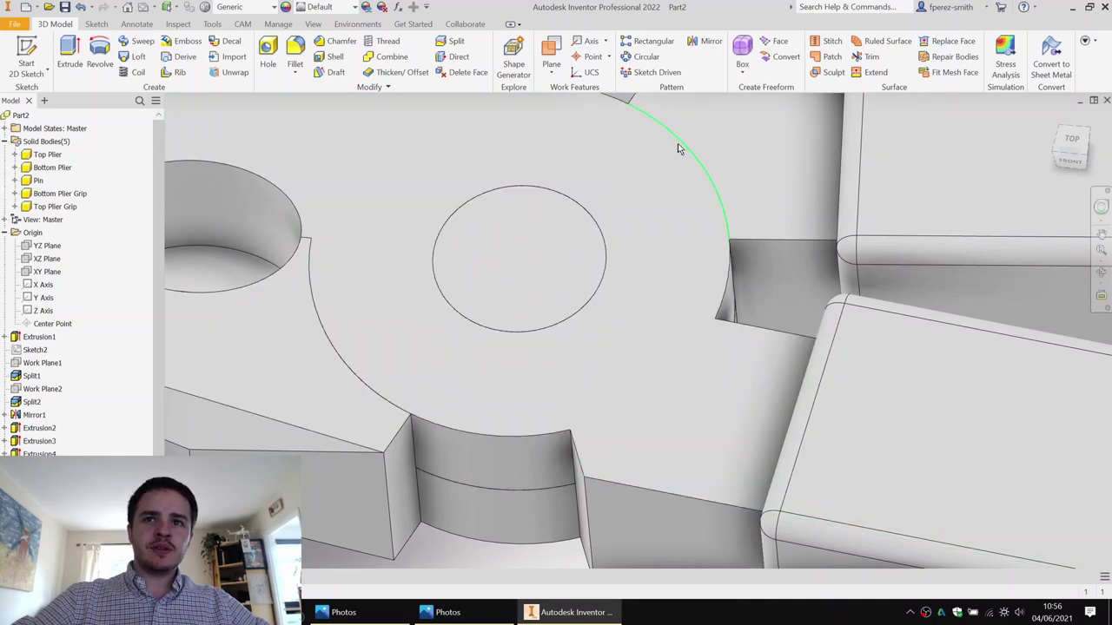
middle_click_drag(724, 174, 629, 252)
middle_click_drag(588, 162, 600, 138)
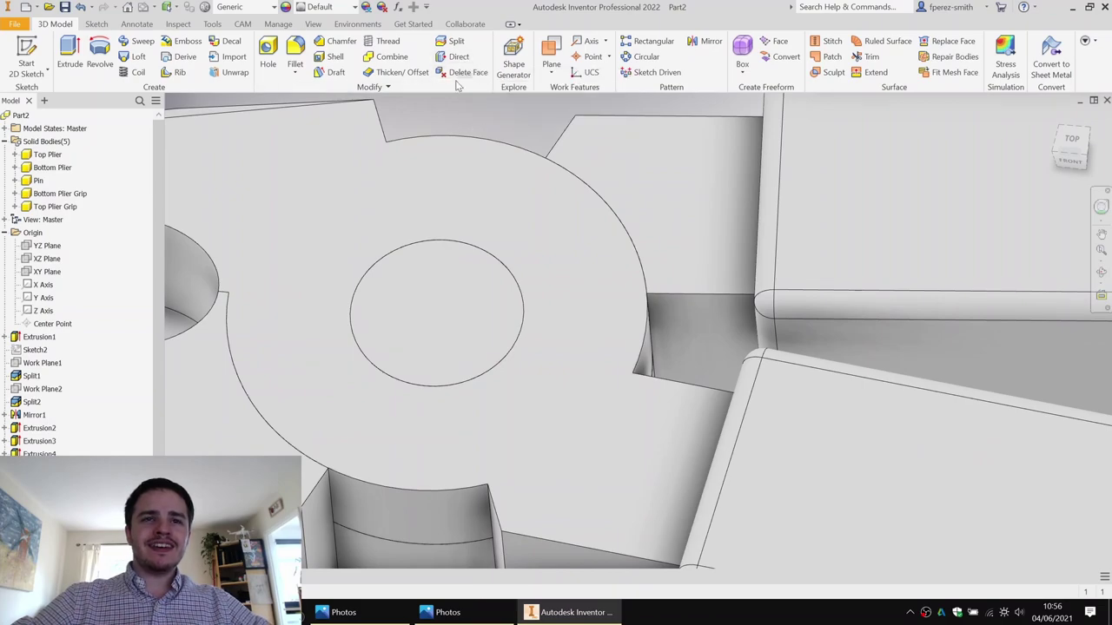
left_click(231, 168)
key("alt+v")
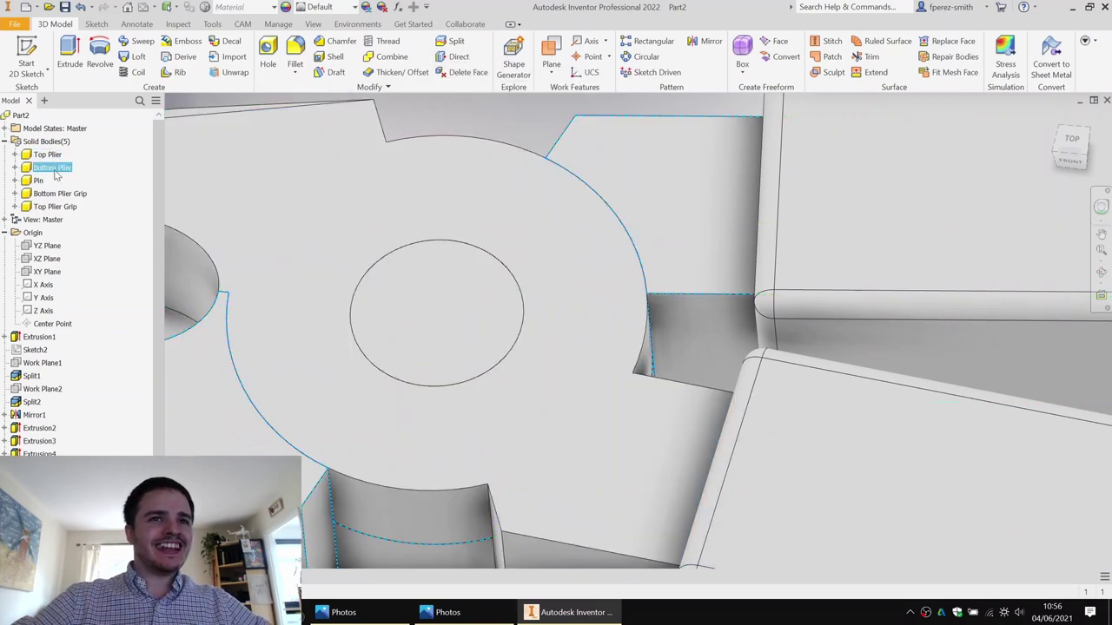
middle_click_drag(476, 252, 454, 216, "shift")
middle_click_drag(529, 124, 518, 166, "shift")
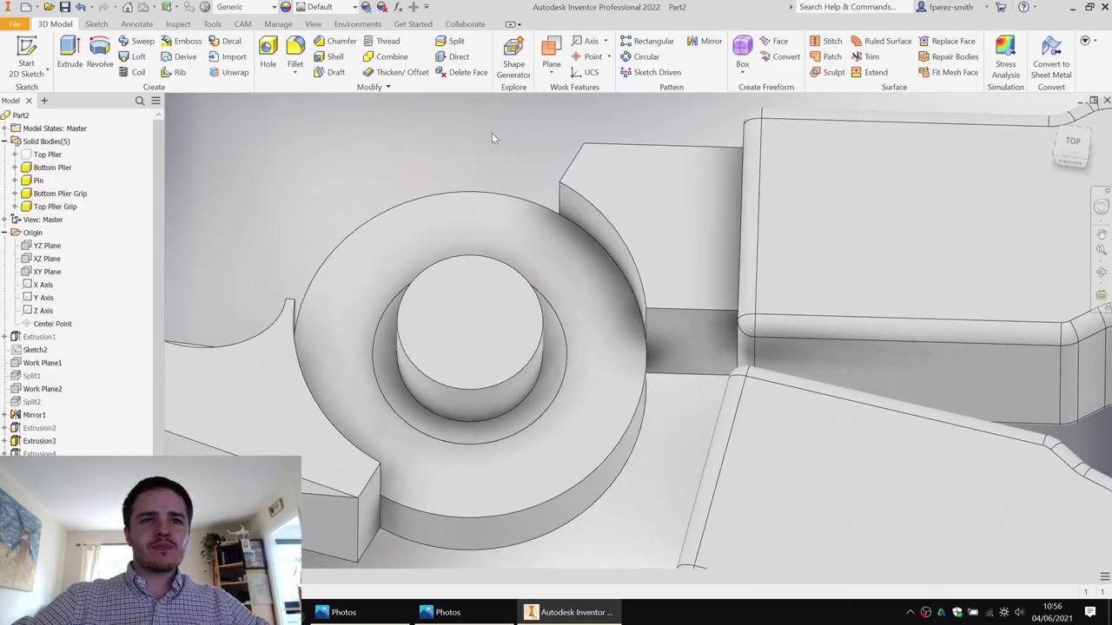
left_click(461, 59)
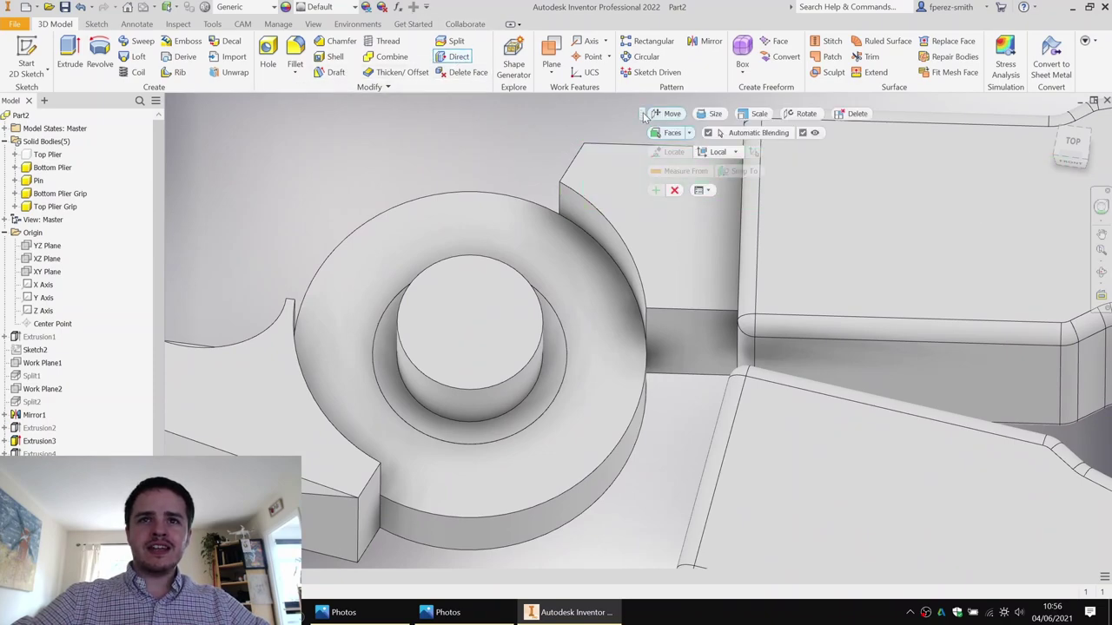
left_click_drag(643, 117, 255, 125)
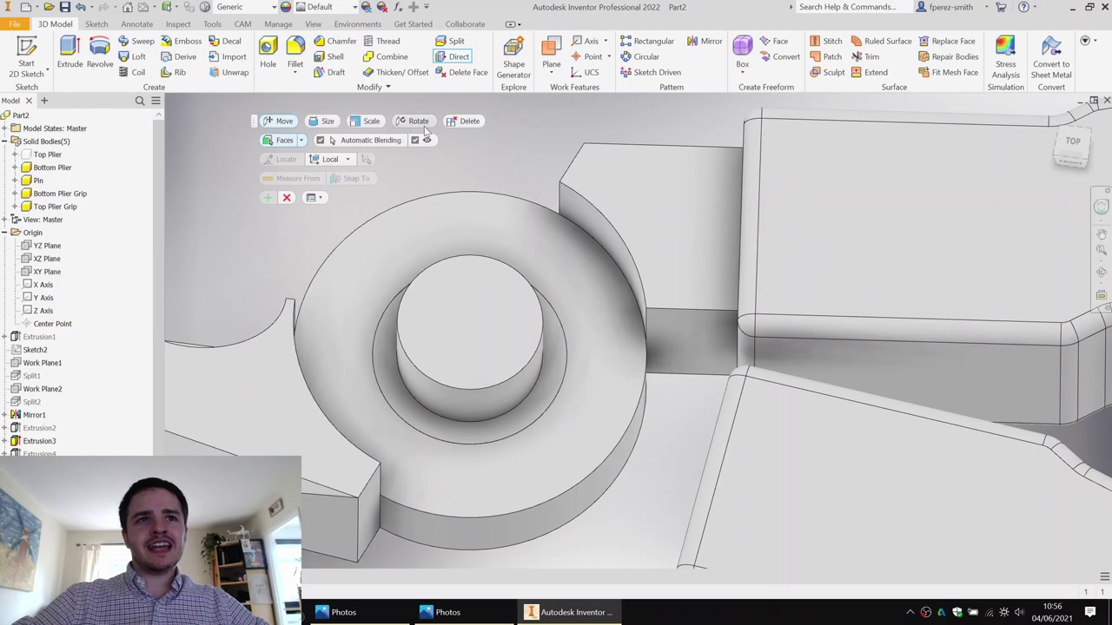
left_click(323, 122)
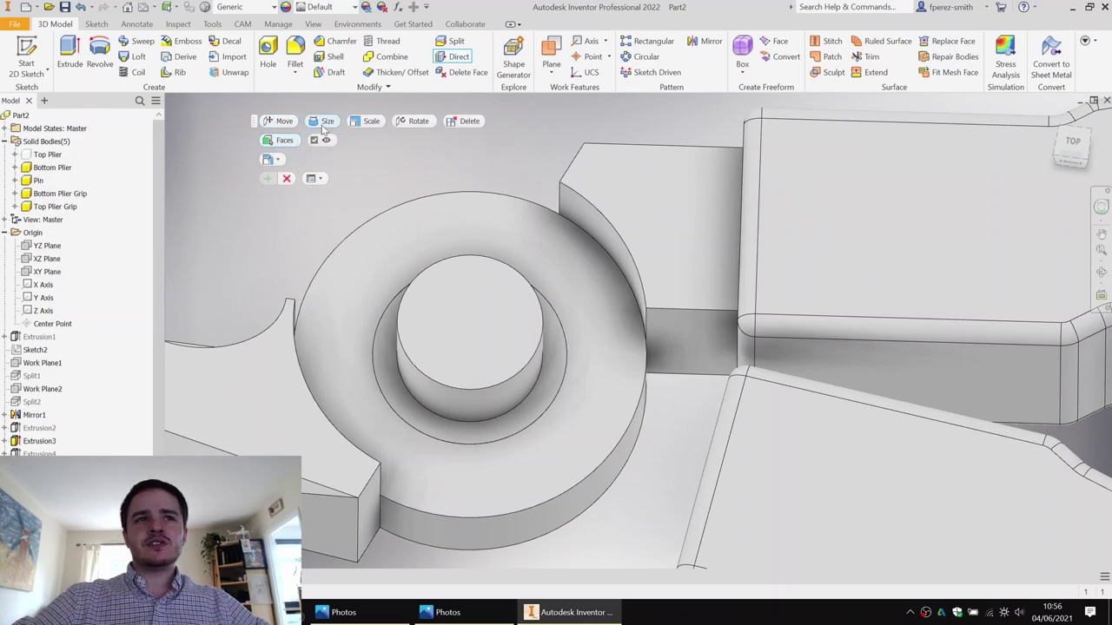
left_click(614, 249)
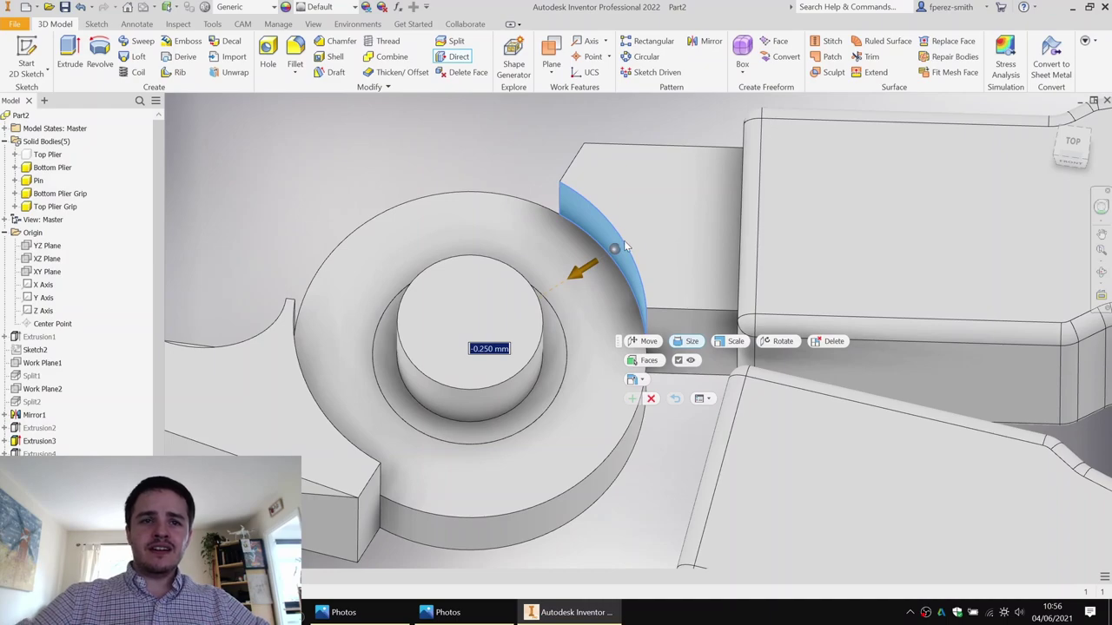
key("BackSpace")
type("-0.125")
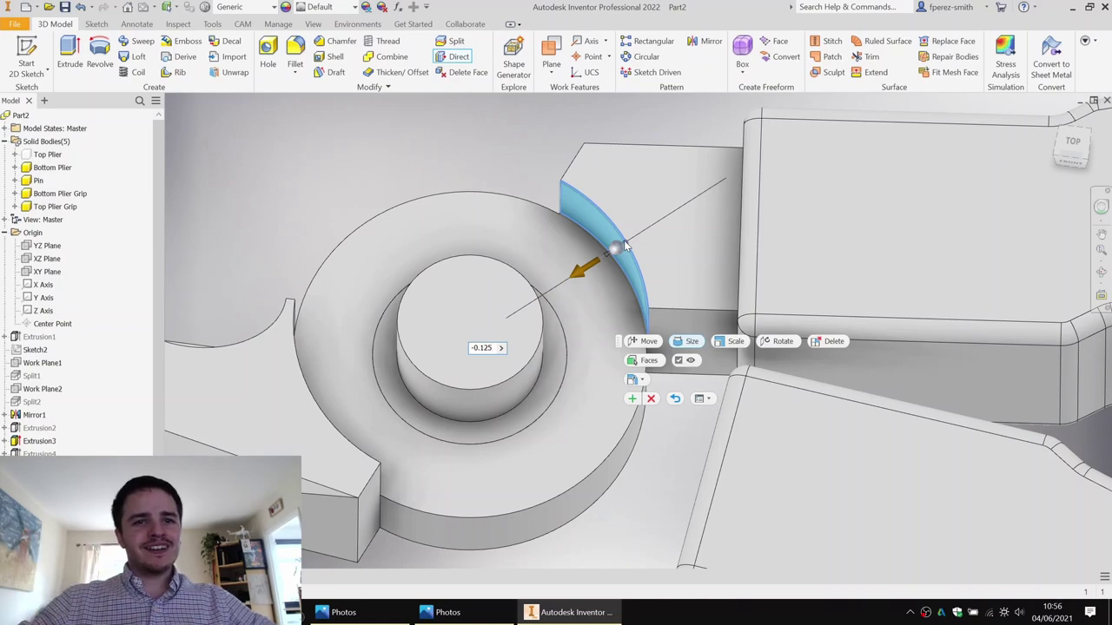
key("Return")
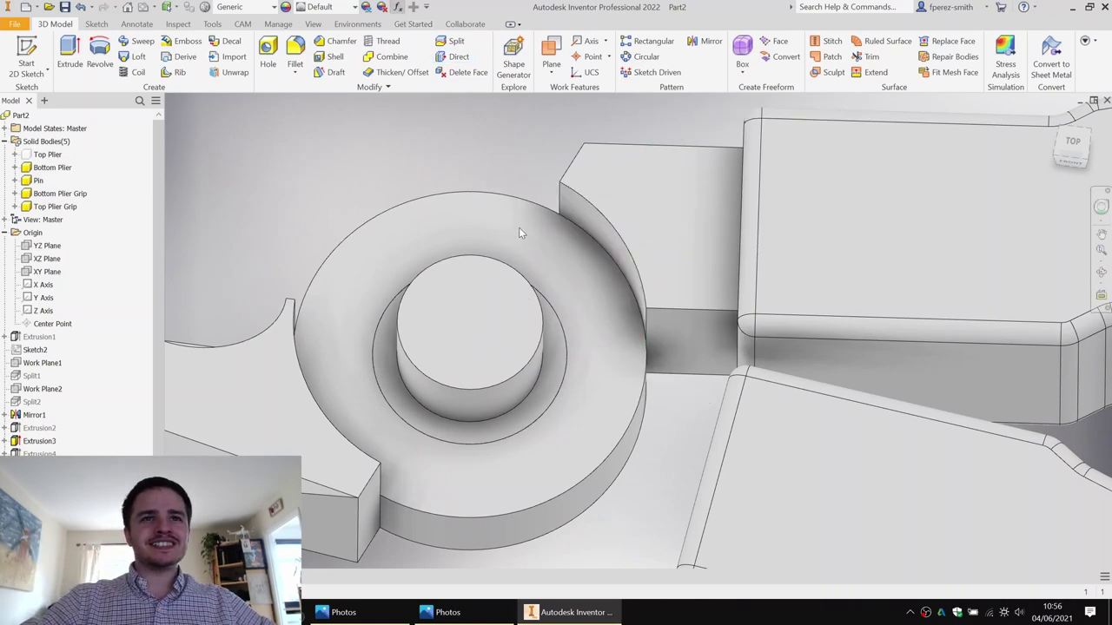
Step: Create a numeric user parameter named GAP with a value of 0.125 mm
left_click(398, 6)
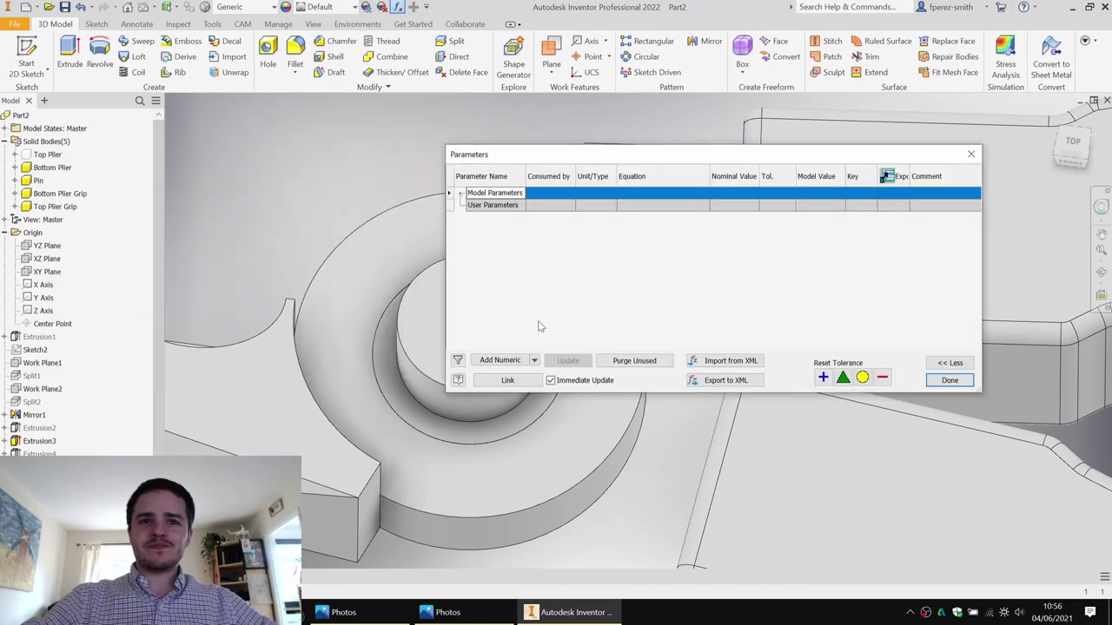
left_click(492, 206)
left_click(500, 360)
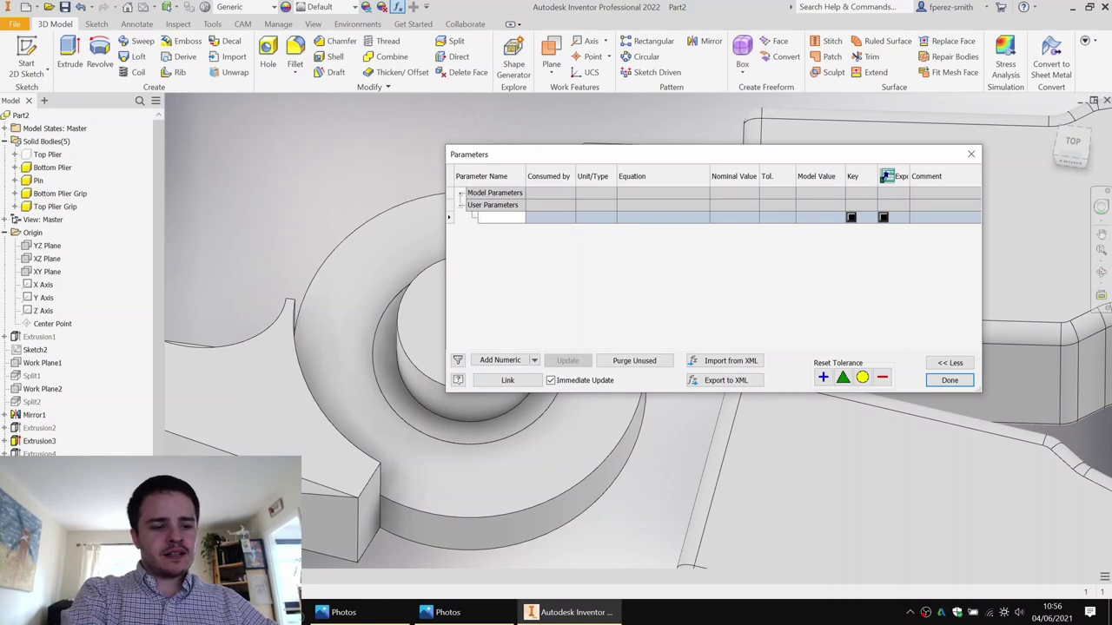
type("GAP")
key("Return")
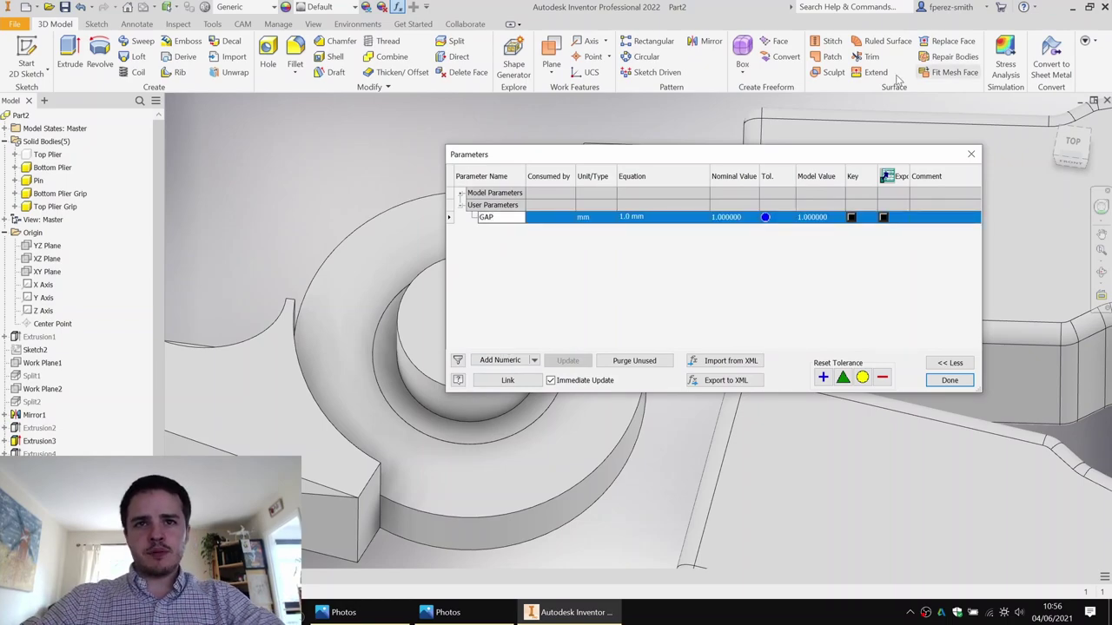
type("0.125")
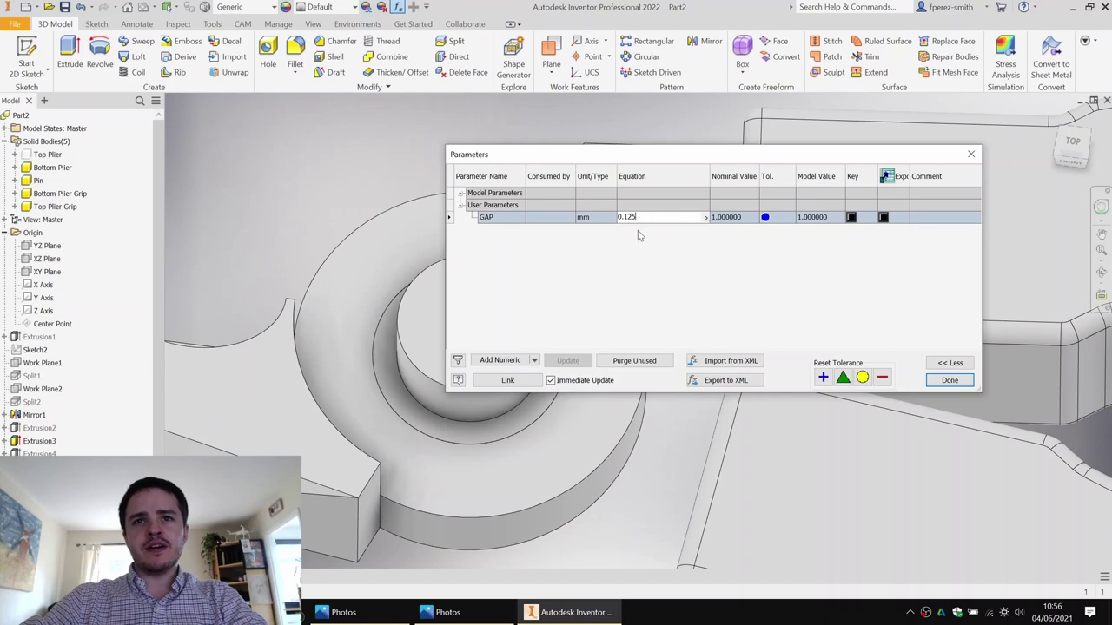
key("Return")
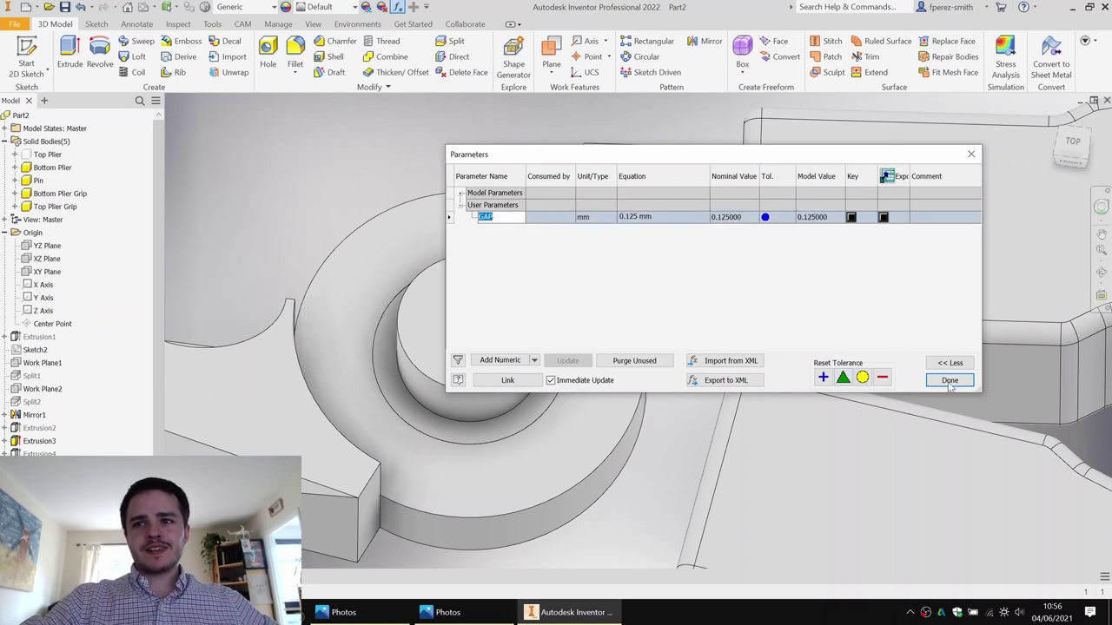
left_click(950, 381)
Step: Try to resize the Bottom Plier's handle-side curved joint face with a Direct edit
left_click(450, 57)
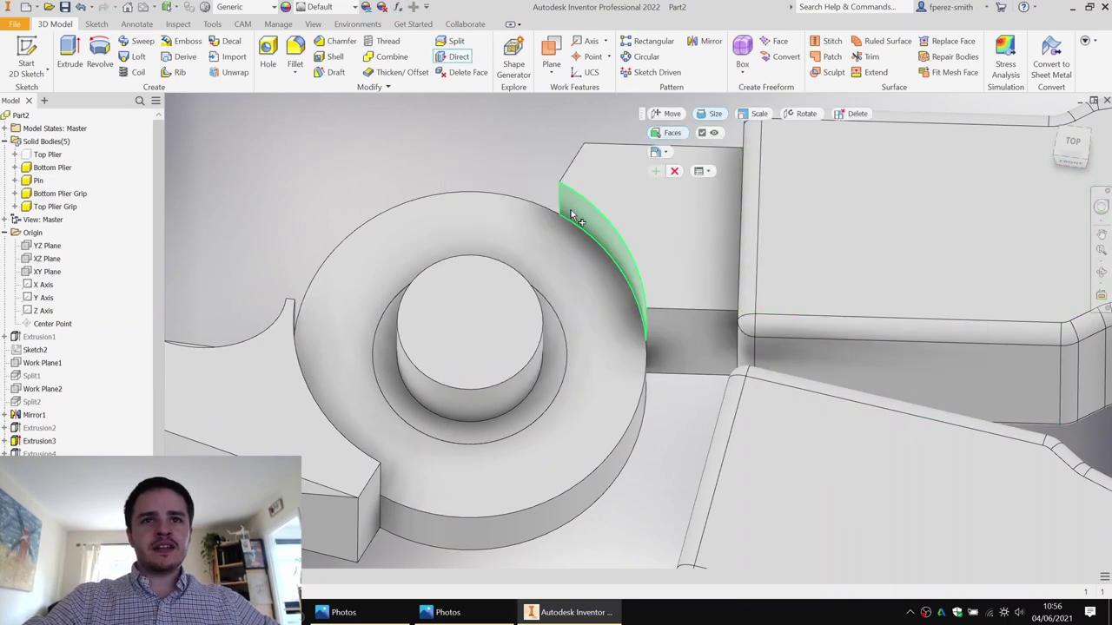
left_click(576, 216)
left_click_drag(542, 239, 551, 237)
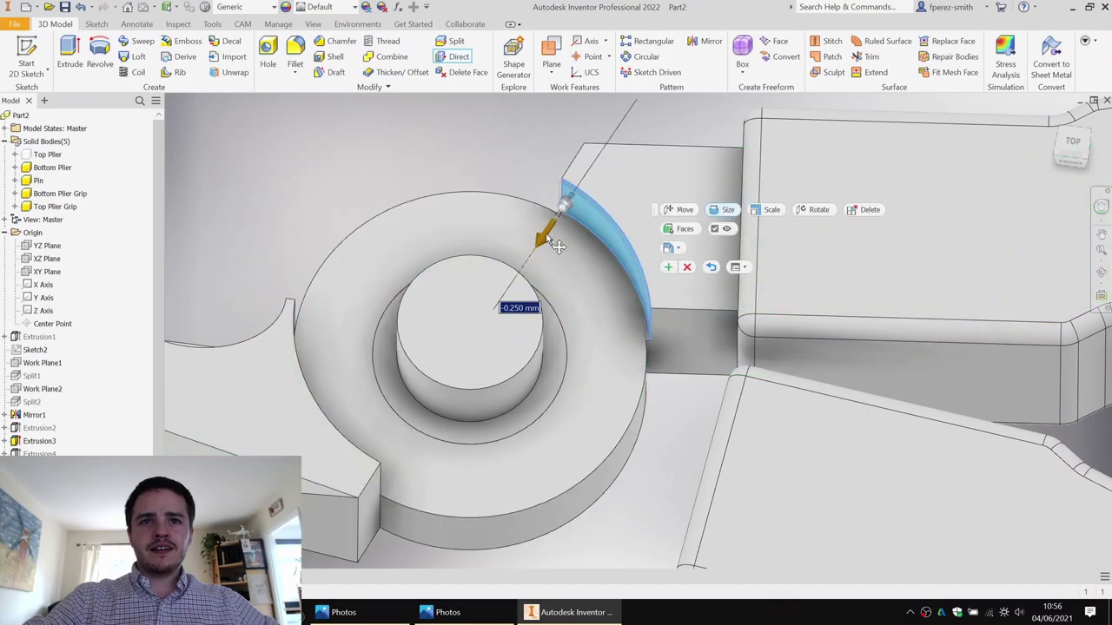
left_click(533, 311)
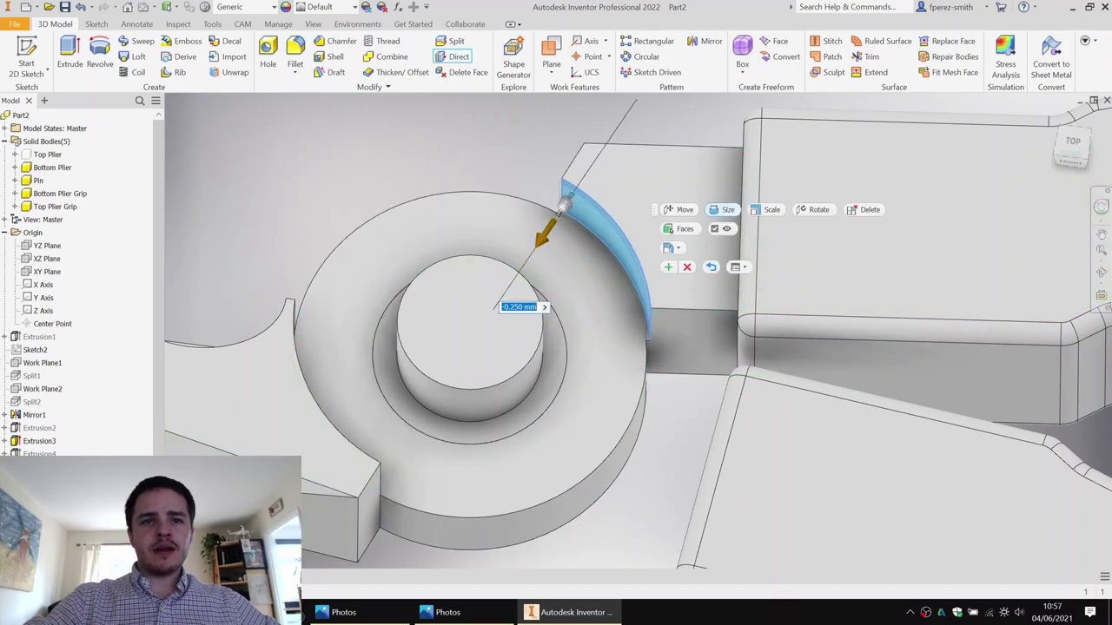
left_click(543, 307)
left_click(521, 341)
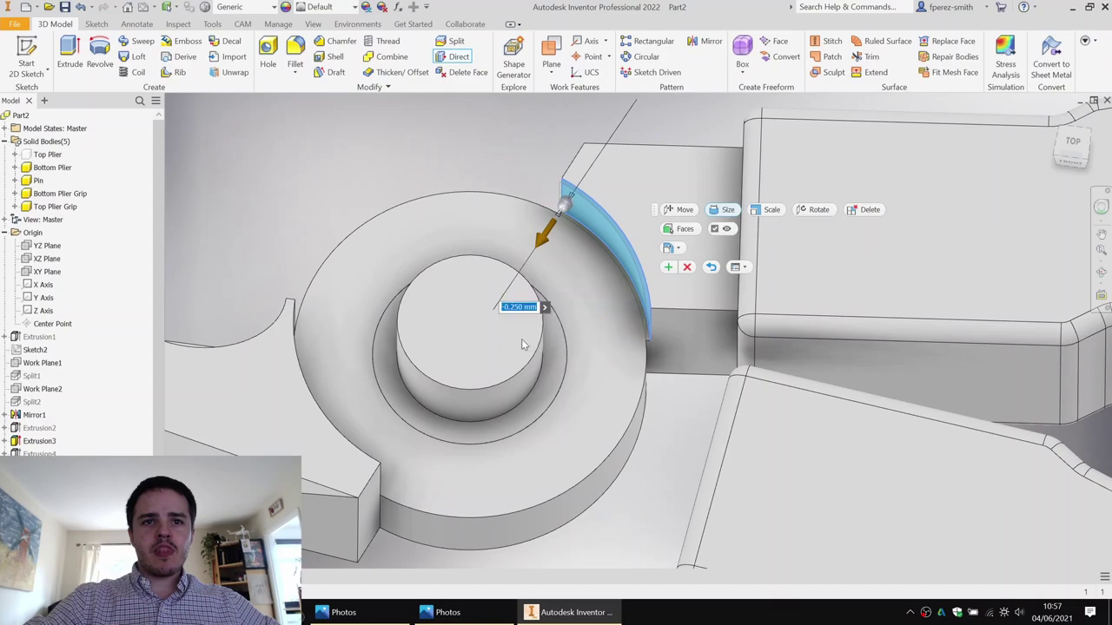
key("Return")
Step: Try to resize the Bottom Plier's jaw-side curved joint face by GAP with a Direct edit
middle_click_drag(512, 289, 360, 327, "shift")
left_click(360, 333)
left_click(400, 314)
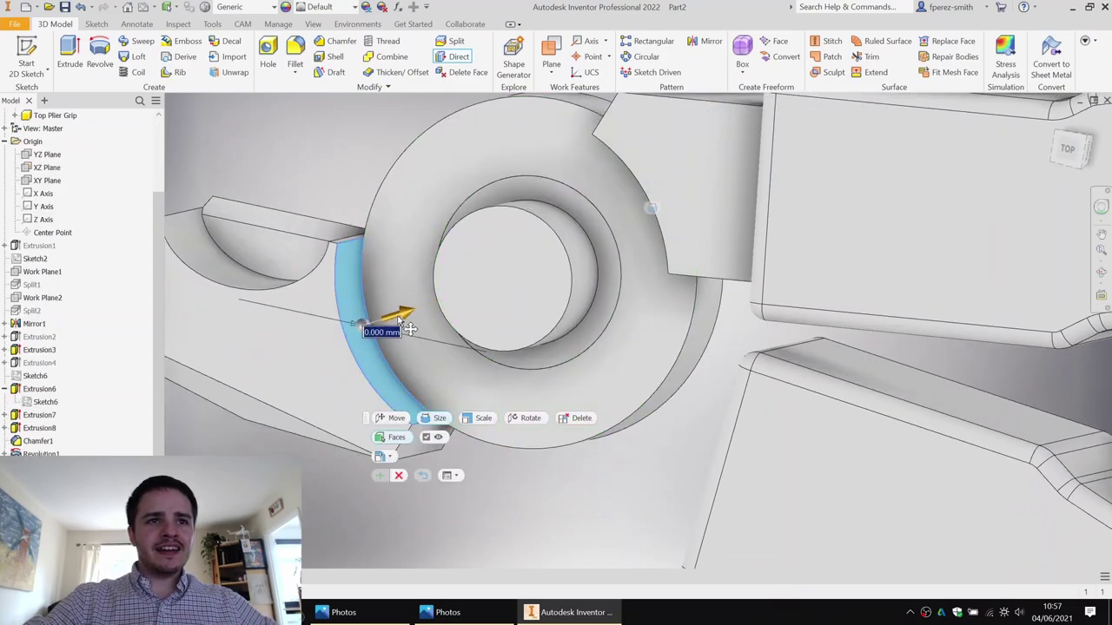
left_click_drag(401, 318, 405, 328)
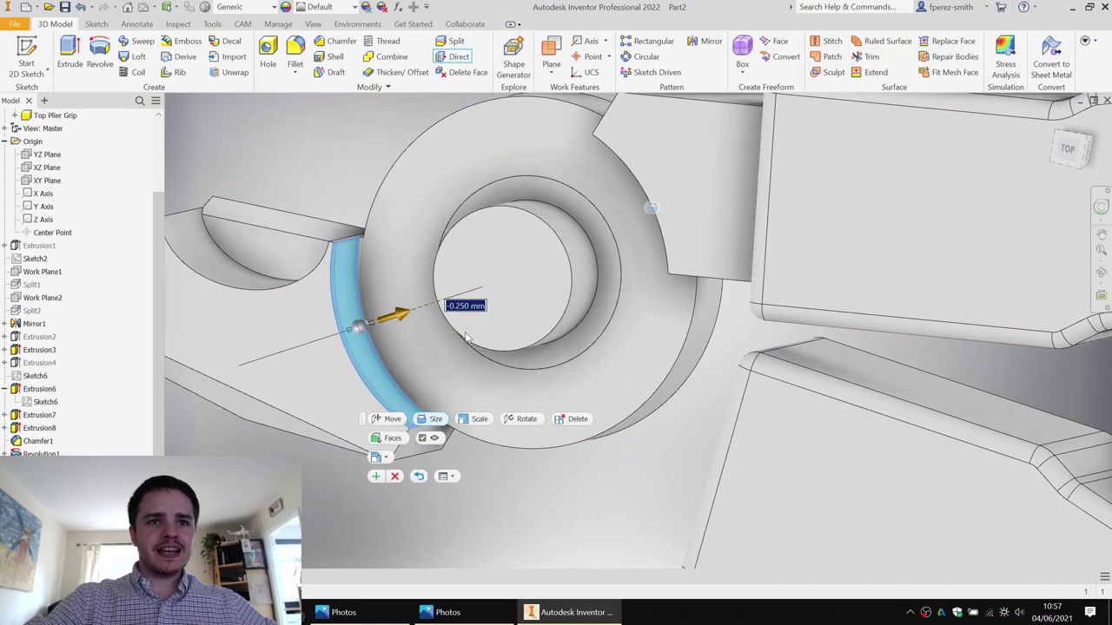
key("Return")
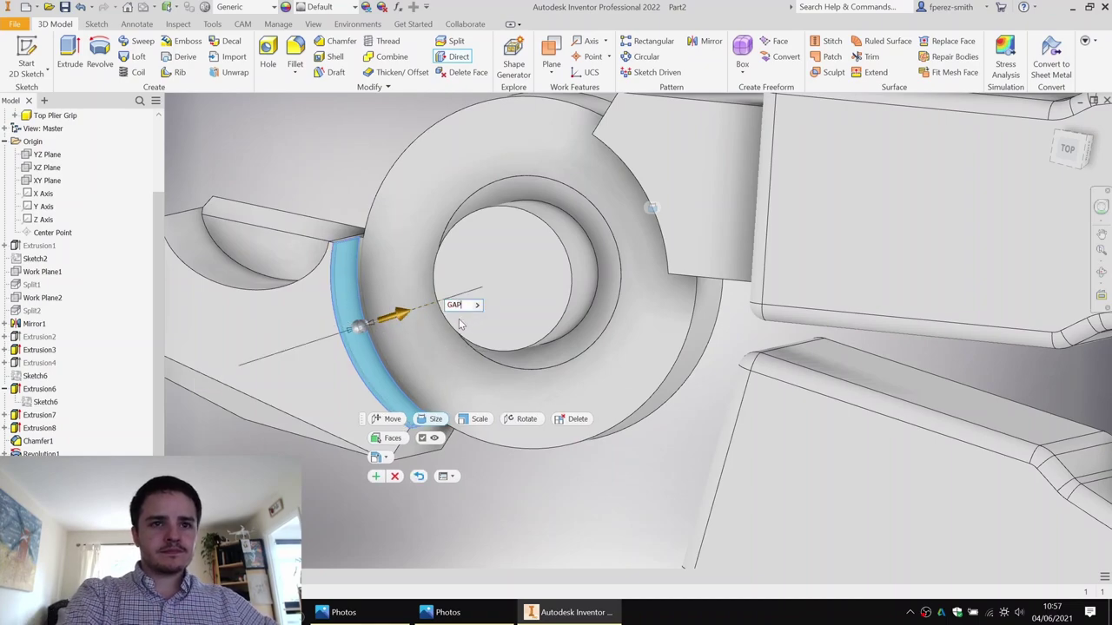
middle_click_drag(463, 227, 603, 255, "shift")
key("Escape")
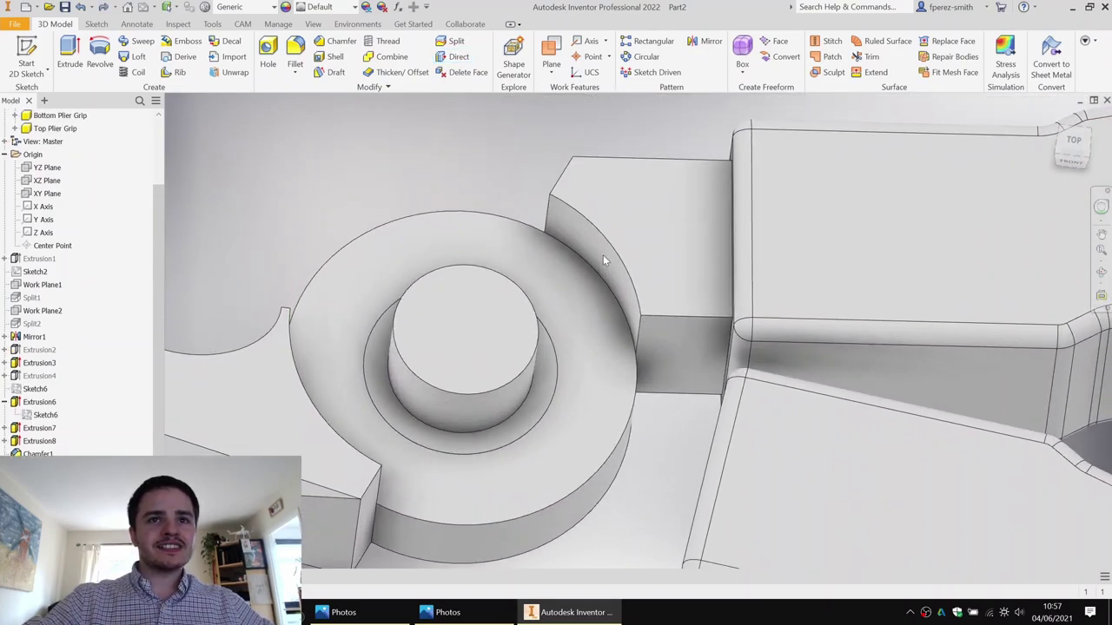
Step: Resize the Bottom Plier's handle-side curved joint face by -1*GAP with a Direct edit
left_click(459, 58)
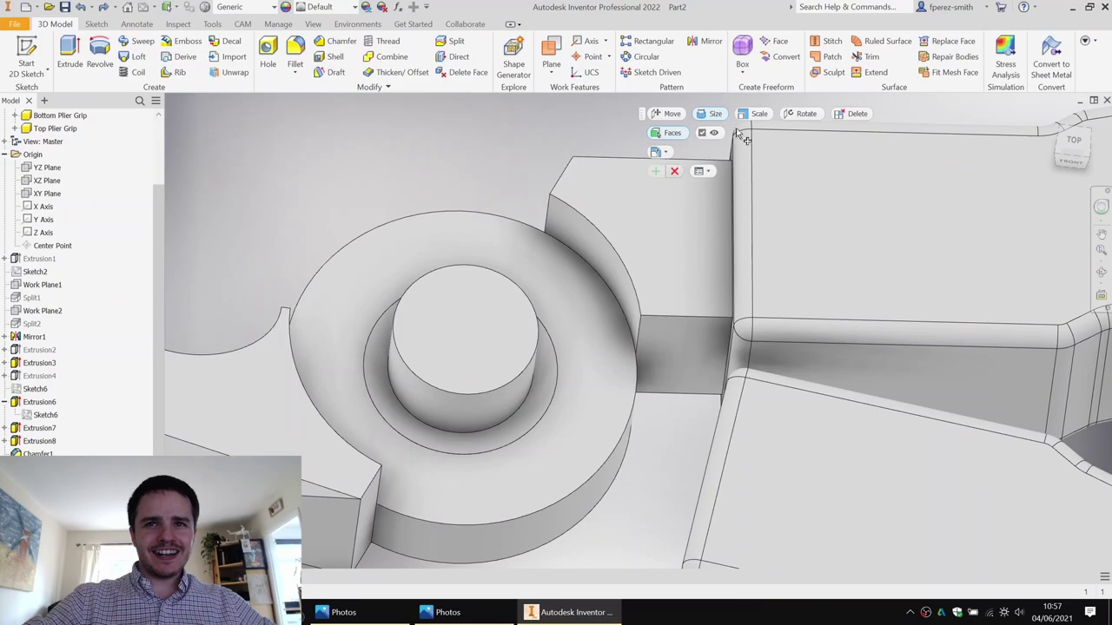
left_click(599, 243)
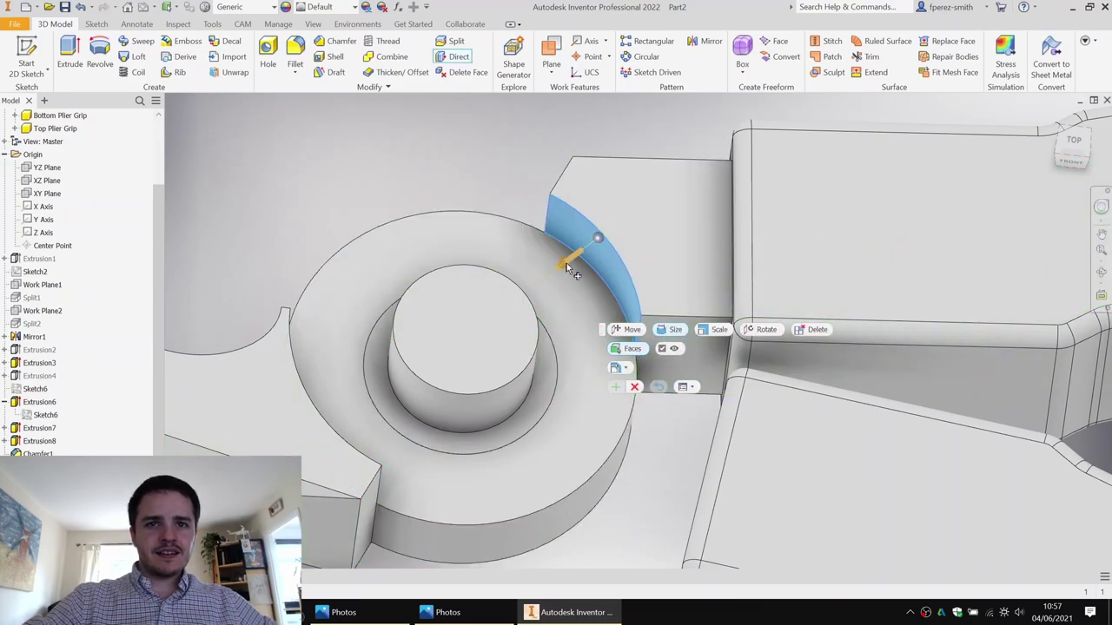
left_click_drag(566, 267, 571, 278)
type("-1*GAP")
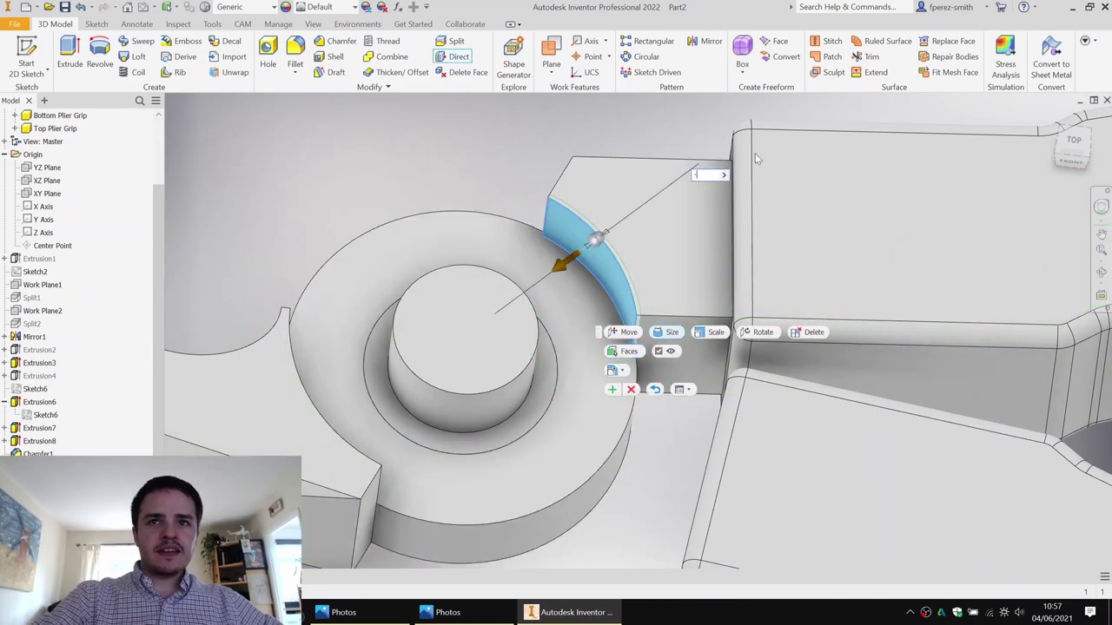
key("Return")
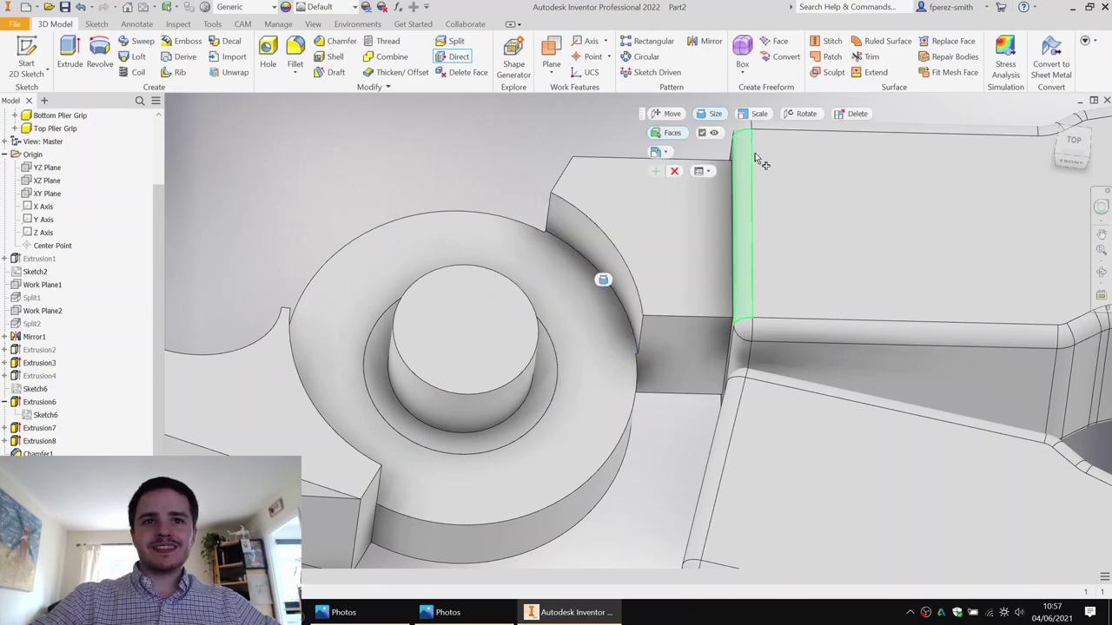
Step: Resize the Bottom Plier's jaw-side curved joint face by -1*GAP and finish the Direct edit
middle_click_drag(636, 233, 596, 261, "shift")
middle_click_drag(397, 320, 453, 311, "shift")
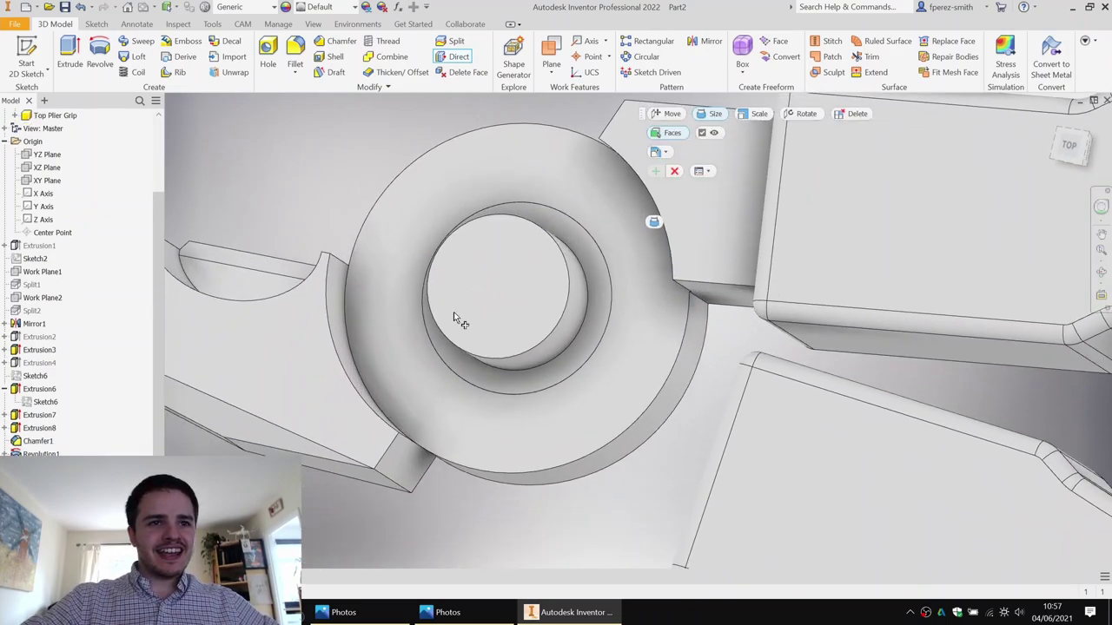
left_click(333, 289)
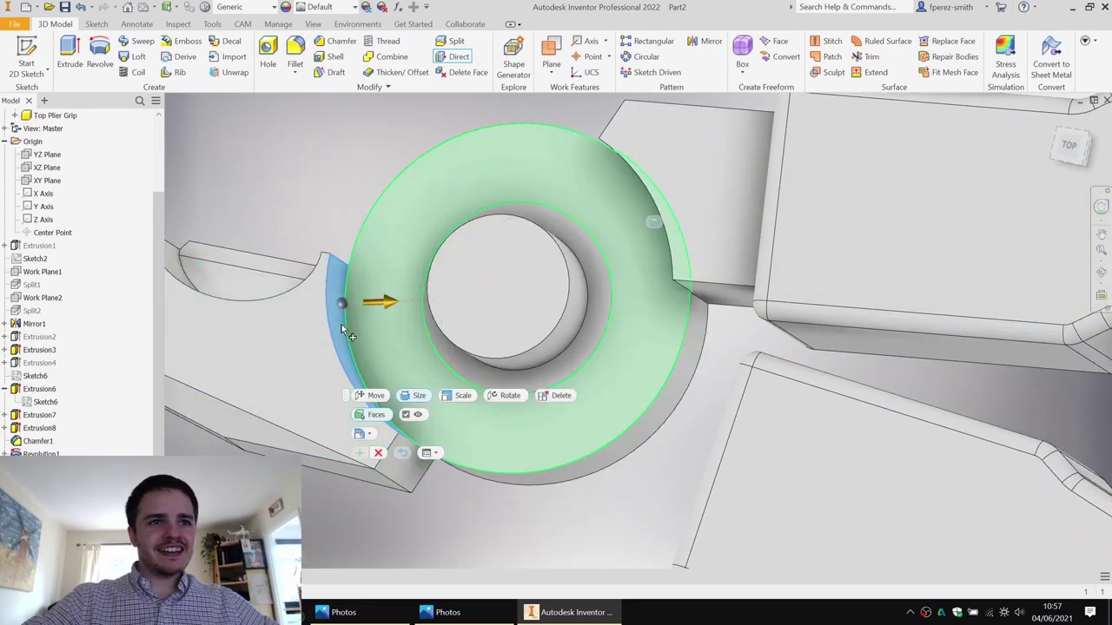
left_click(388, 302)
type("-1*GAP")
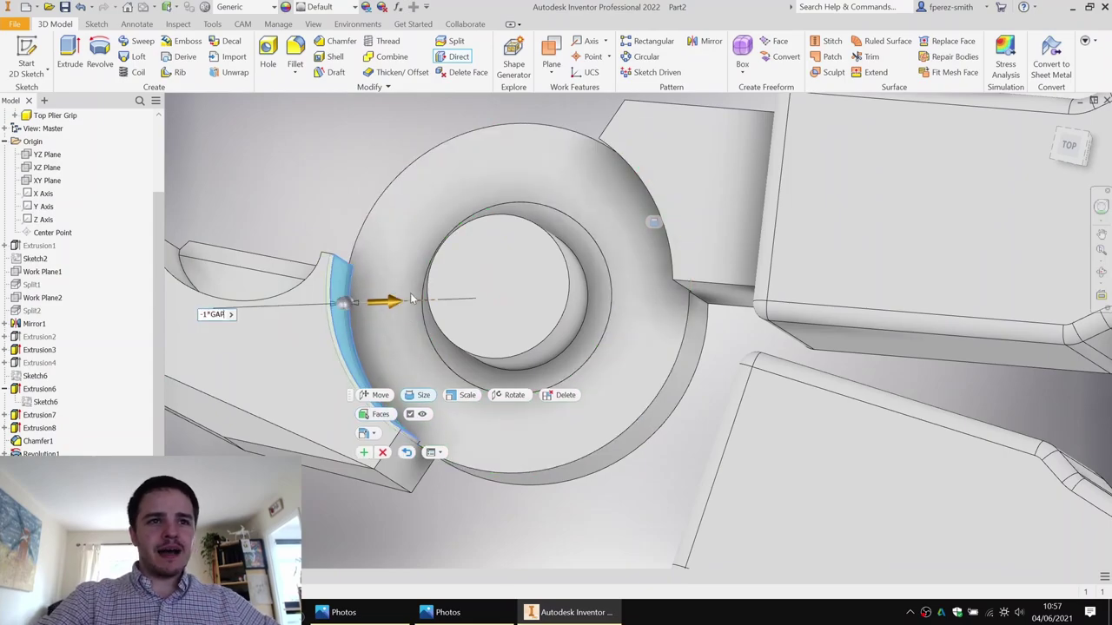
key("Return")
middle_click_drag(410, 292, 518, 185, "shift")
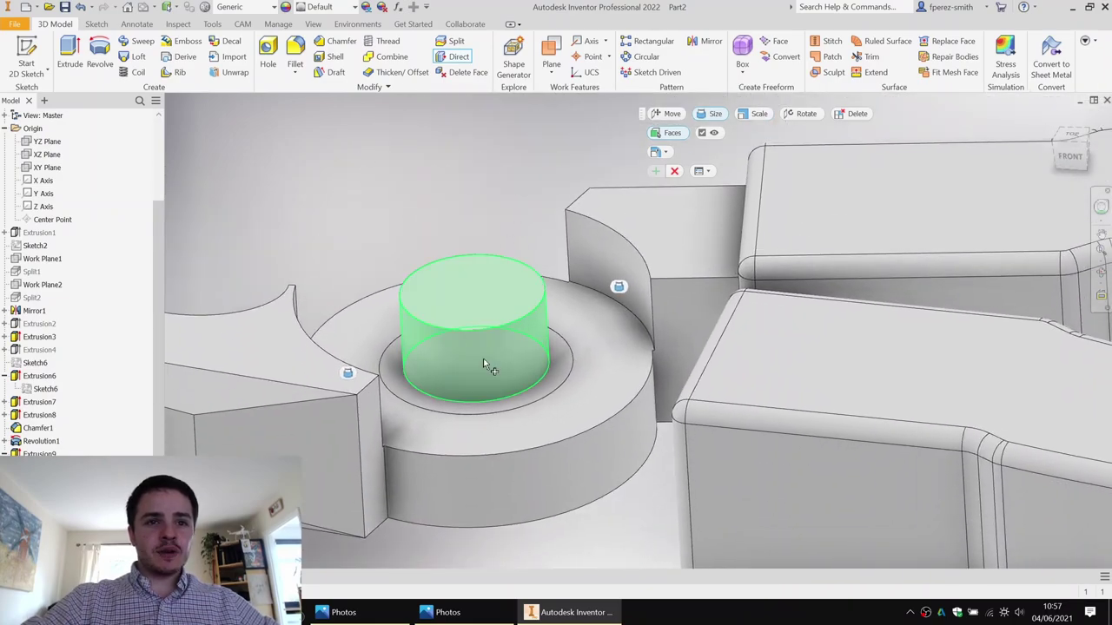
key("Escape")
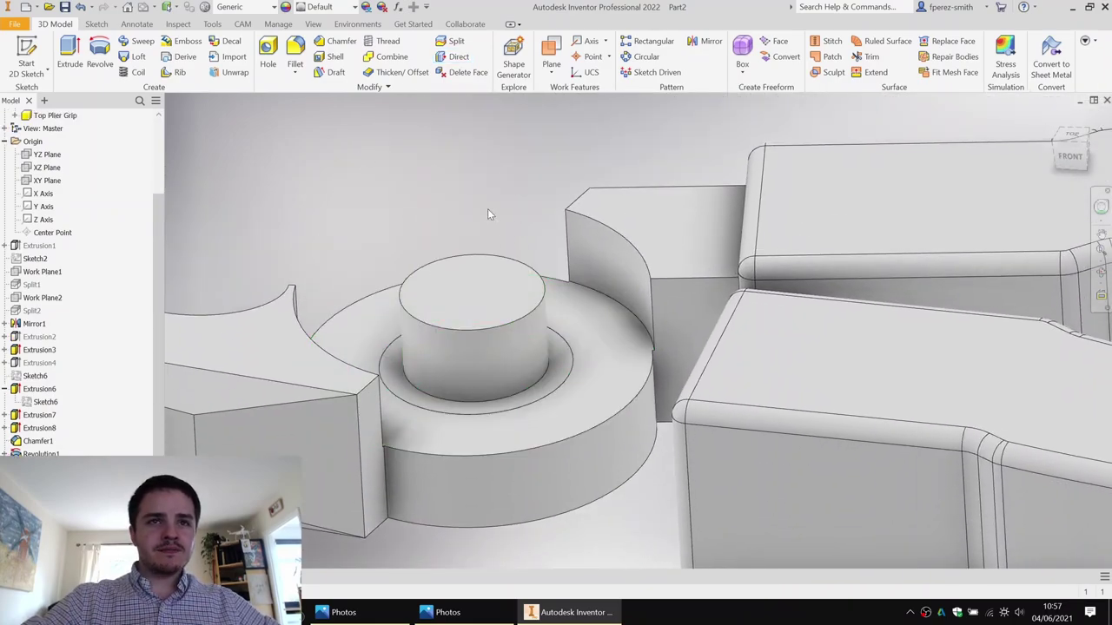
Step: Resize the pivot pin's upper cylindrical face by -1*GAP with a Direct edit
left_click(459, 56)
left_click(476, 375)
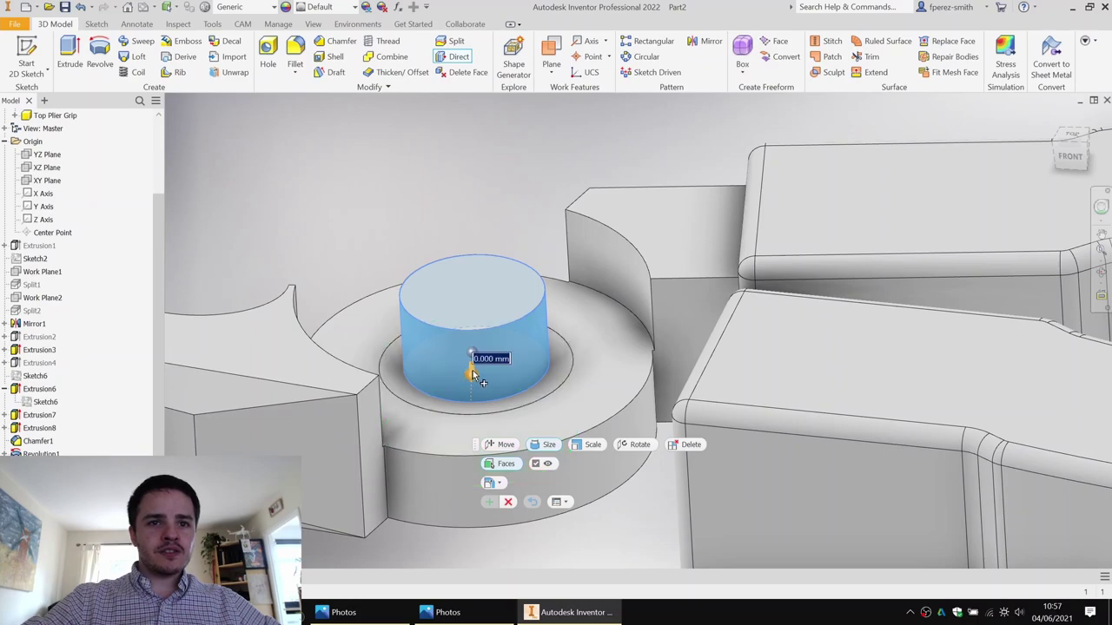
left_click_drag(473, 370, 473, 372)
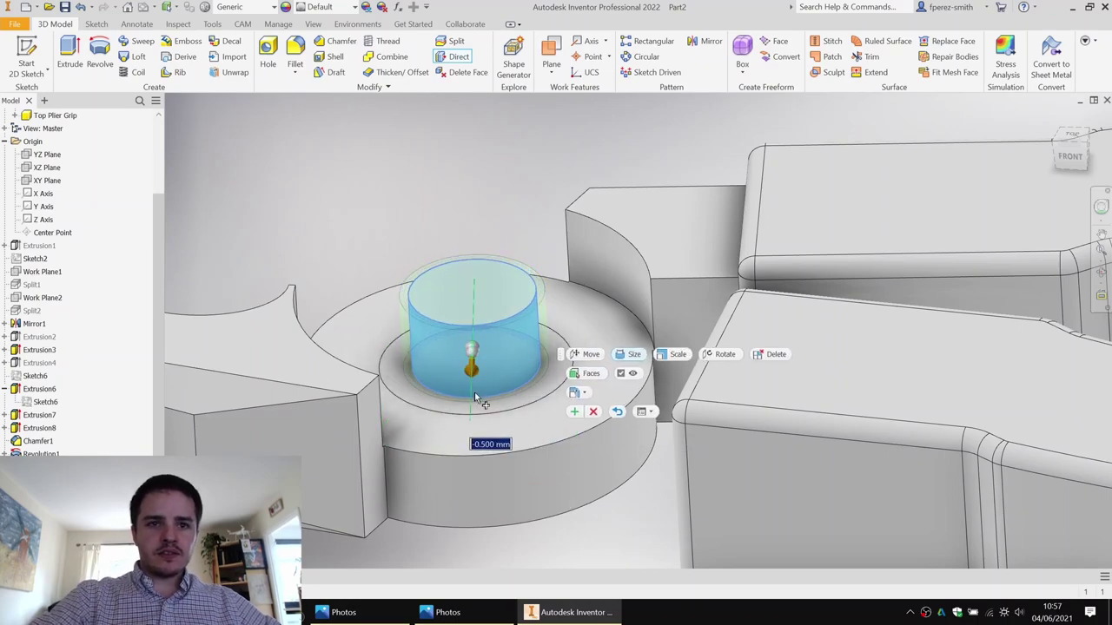
type("-1*GAP")
key("Return")
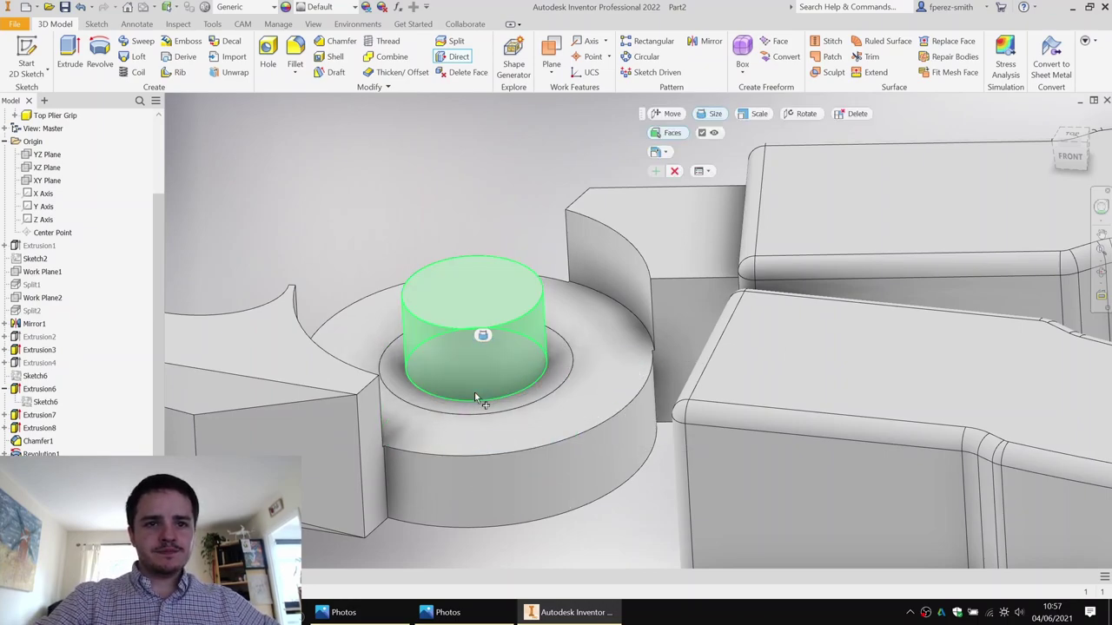
Step: Hide the Bottom Plier body and resize the pin's lower cylindrical face by -1*GAP with a Direct edit
scroll(77, 150, "up", 3)
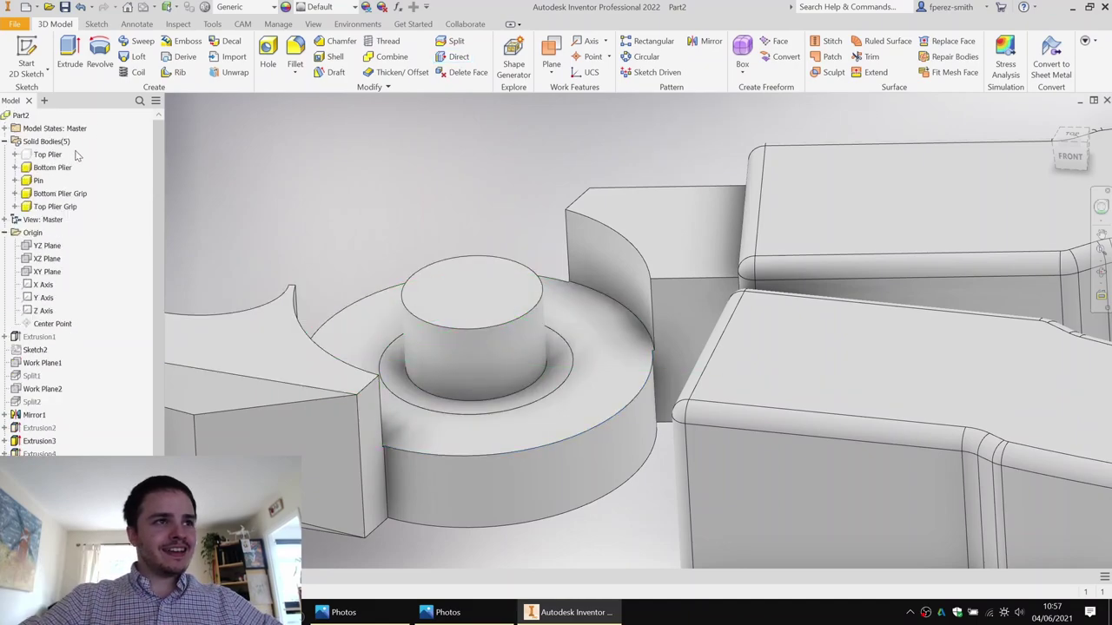
left_click(53, 168)
key("alt+v")
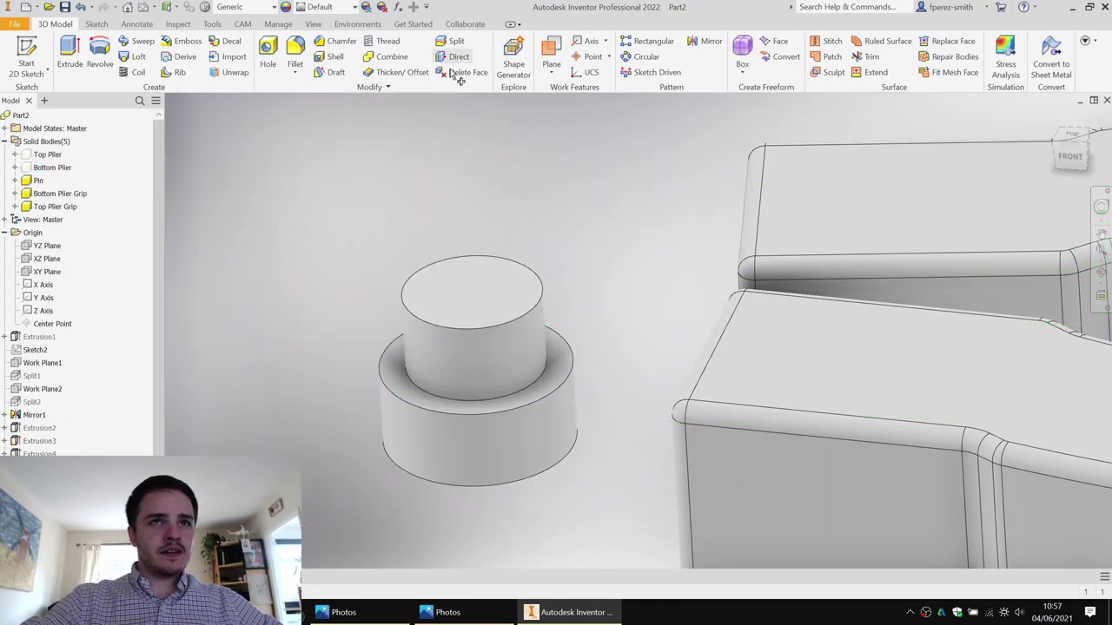
left_click(459, 57)
left_click(471, 443)
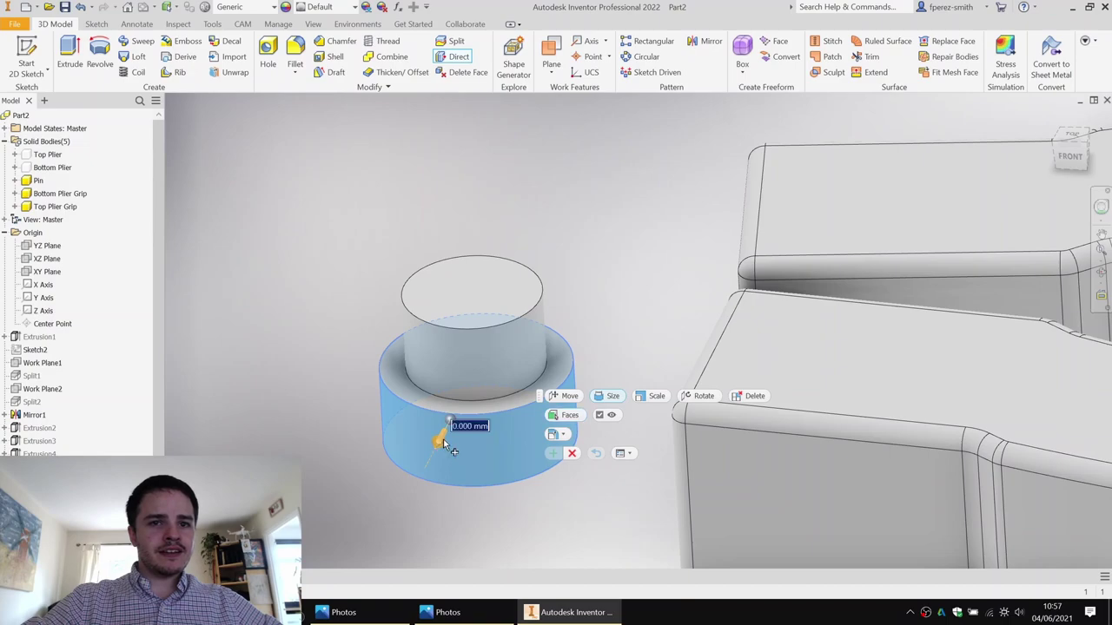
type("-1")
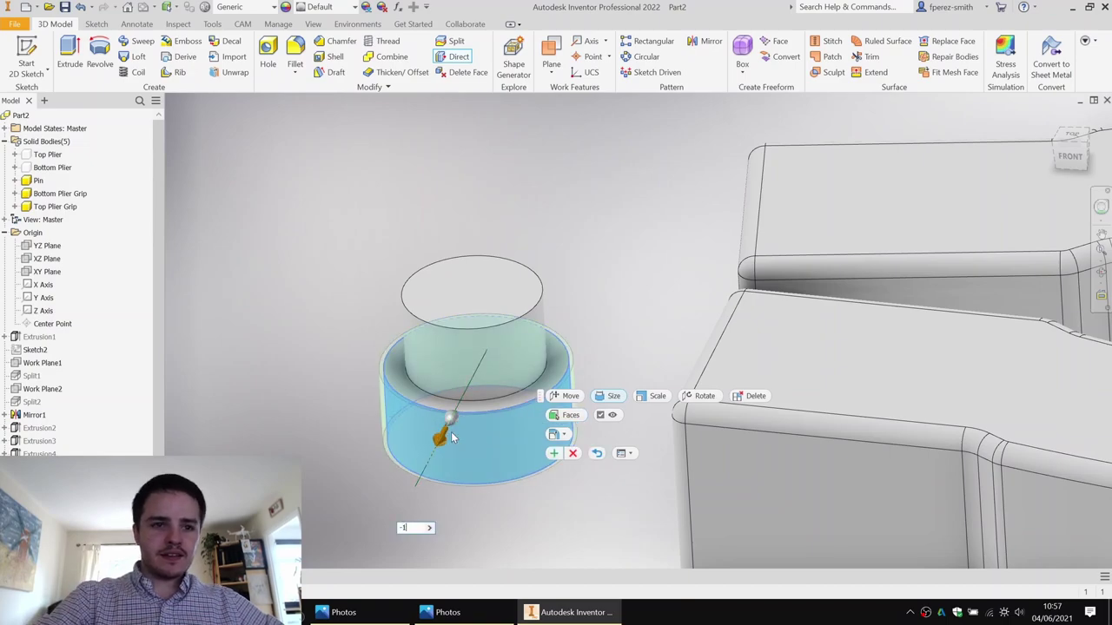
key("Return")
key("Escape")
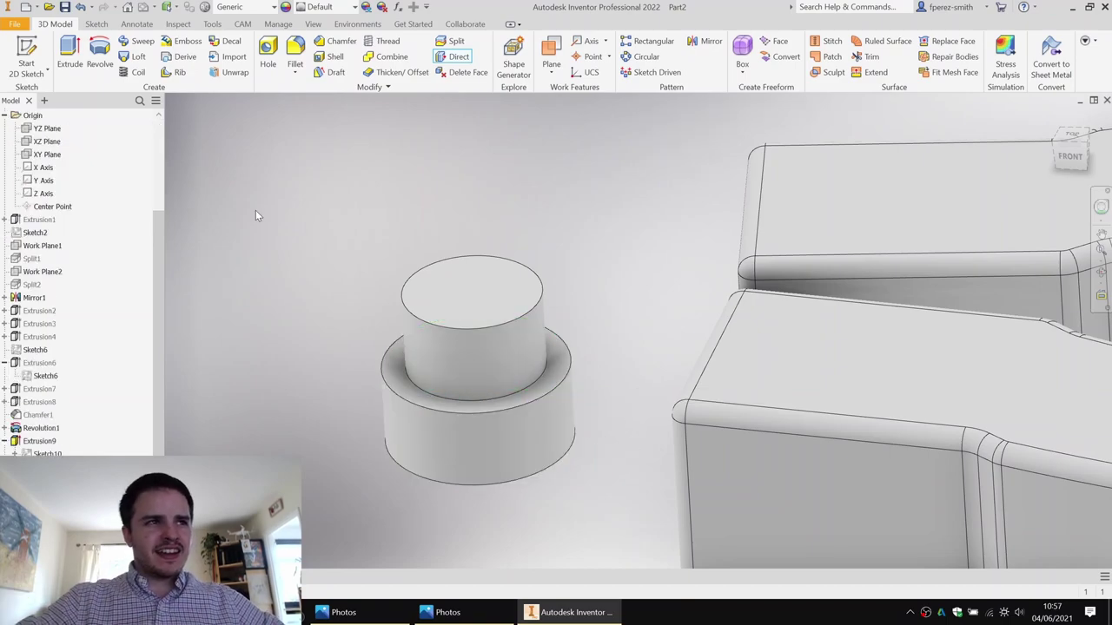
Step: Make the Bottom Plier and Top Plier bodies visible again and inspect the clearance around the pivot joint
right_click(33, 170)
key("v")
right_click(33, 151)
key("v")
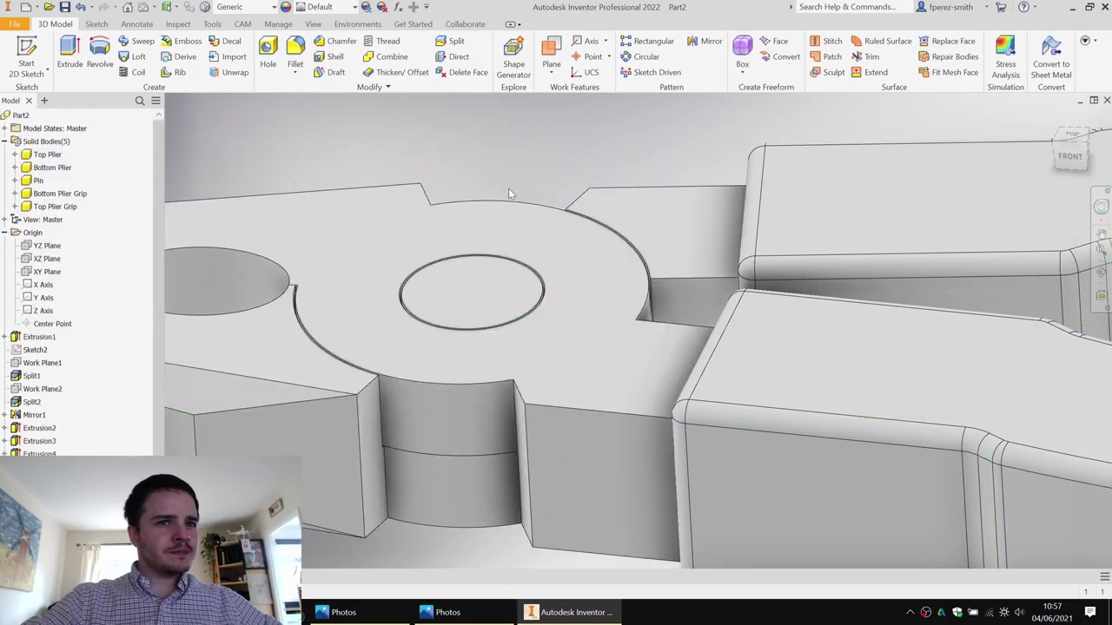
middle_click_drag(507, 186, 570, 229, "shift")
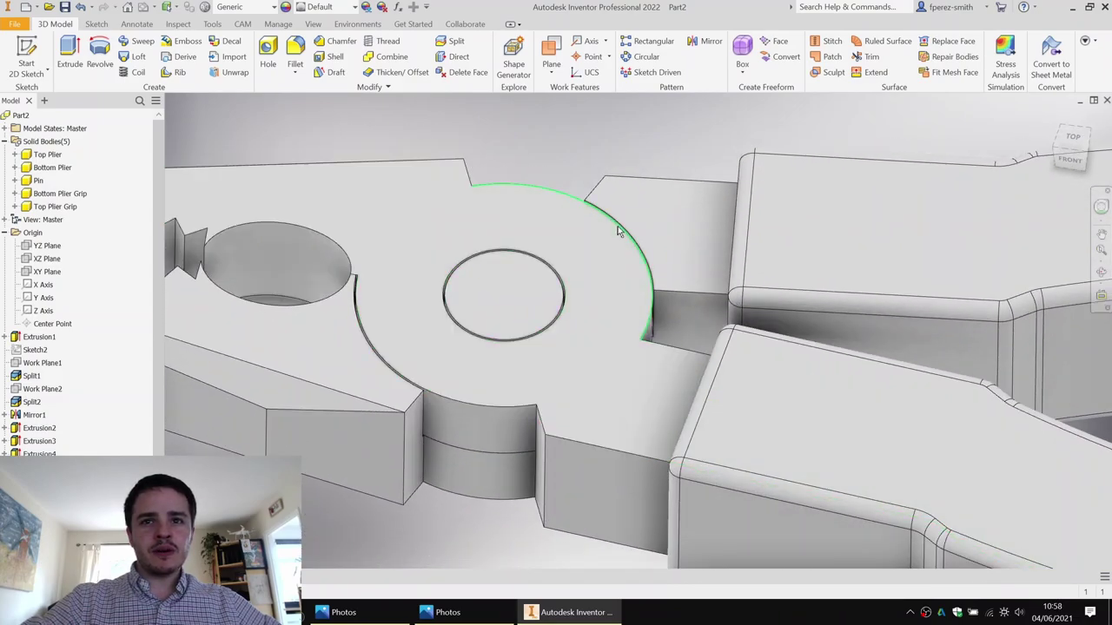
scroll(680, 305, "down", 5)
scroll(632, 293, "up", 3)
middle_click_drag(576, 255, 572, 293, "shift")
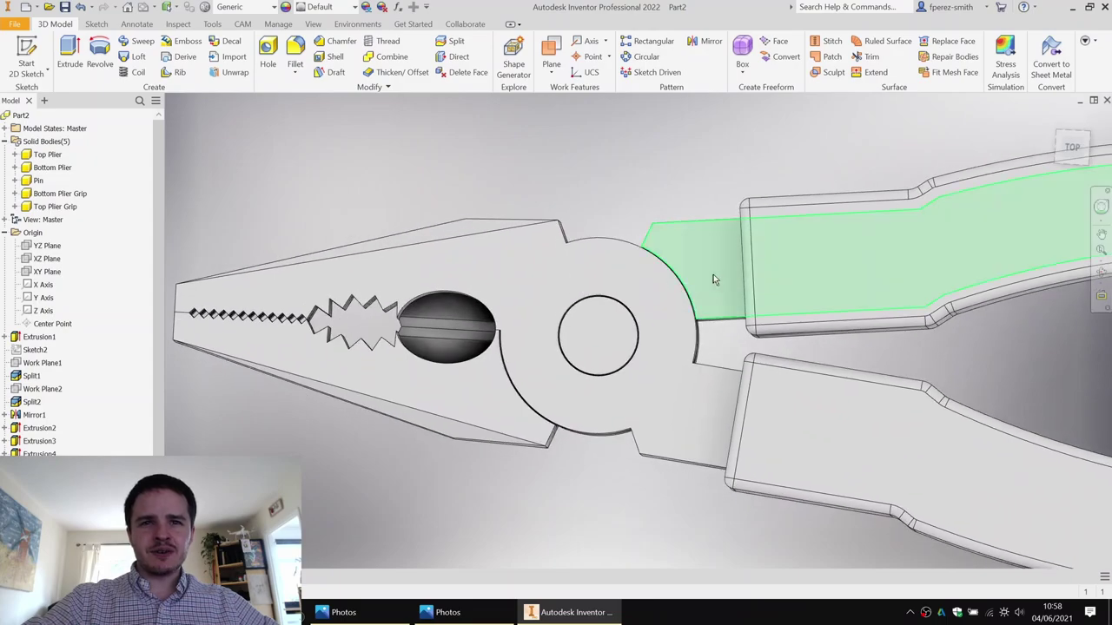
middle_click_drag(764, 291, 564, 193, "shift")
scroll(789, 278, "down", 4)
Step: Save the part as "Pliers - MSB" in the Model 1 - Pliars folder under Youtube Videos
key("ctrl+s")
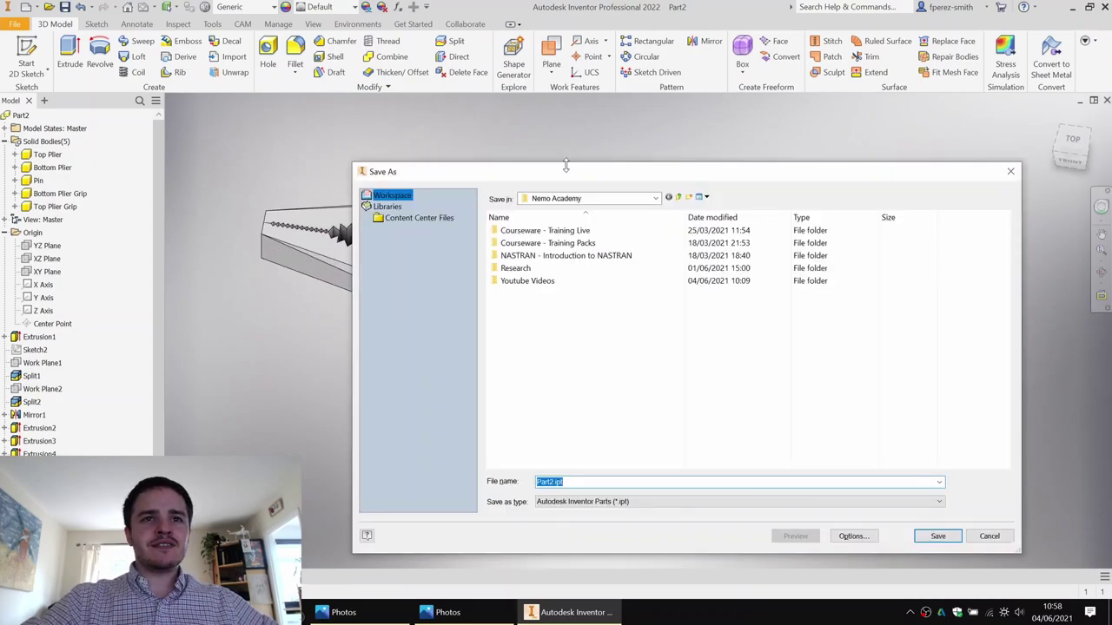
left_click(547, 286)
double_click(547, 283)
double_click(534, 230)
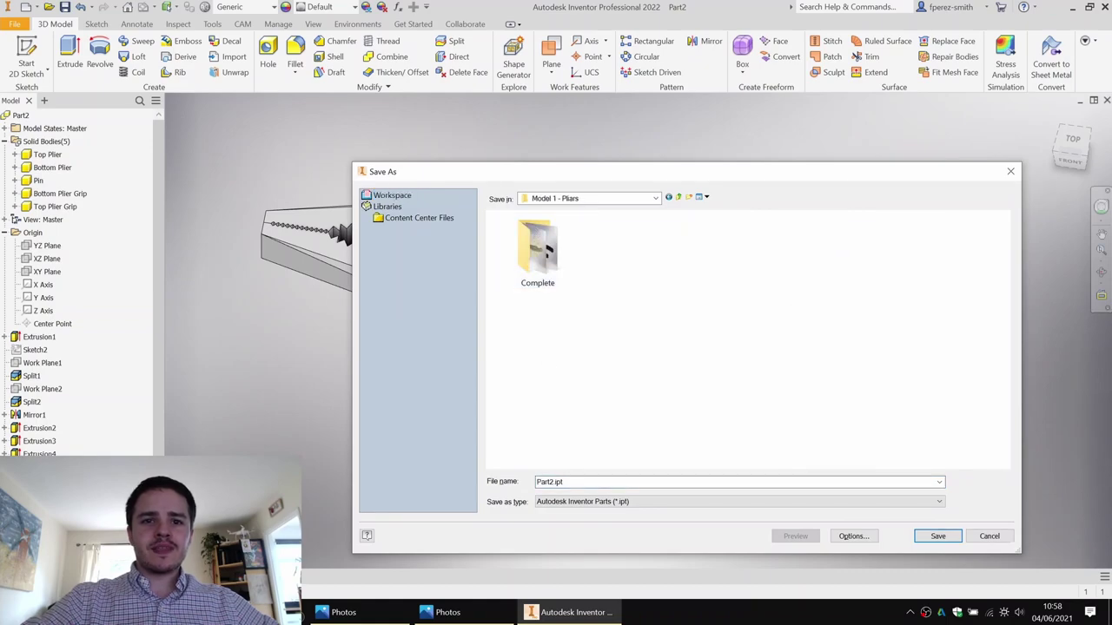
type("P")
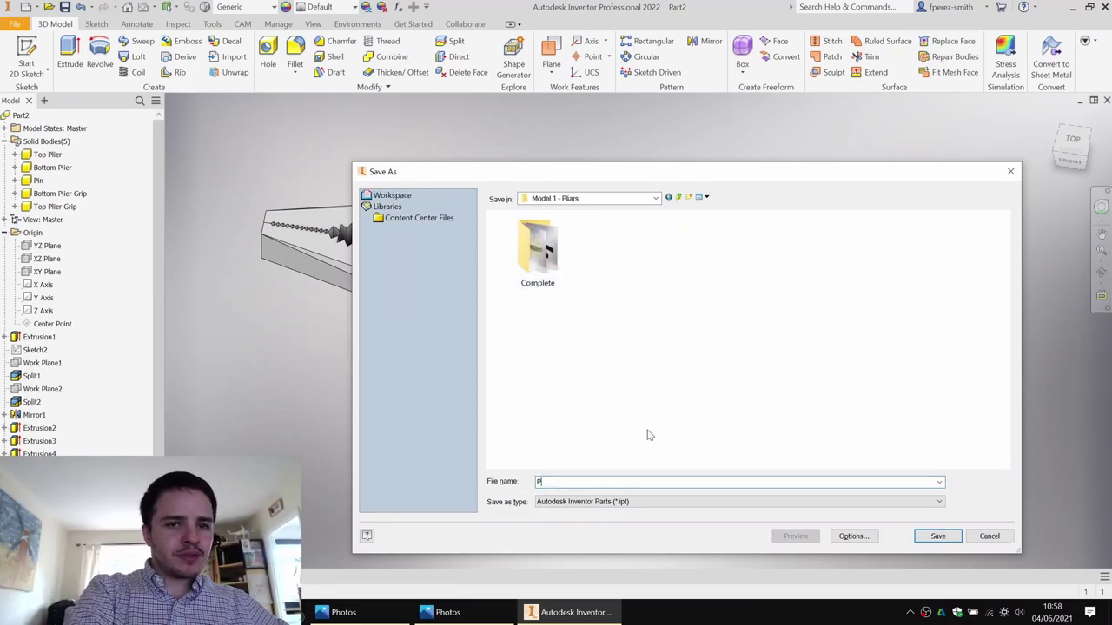
type("liers - MSB")
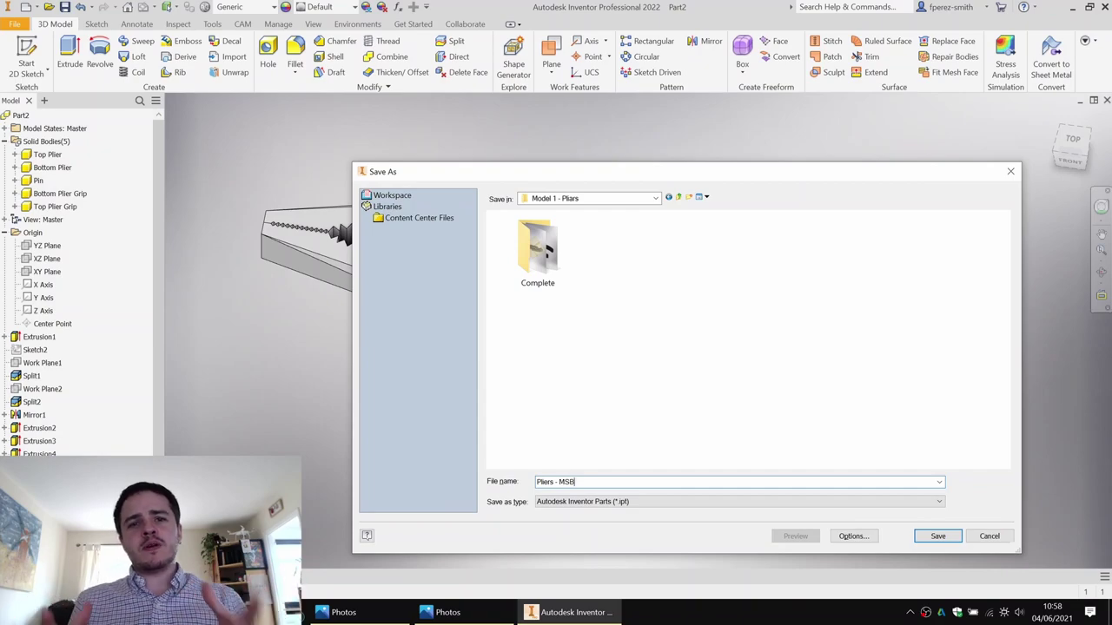
left_click(938, 536)
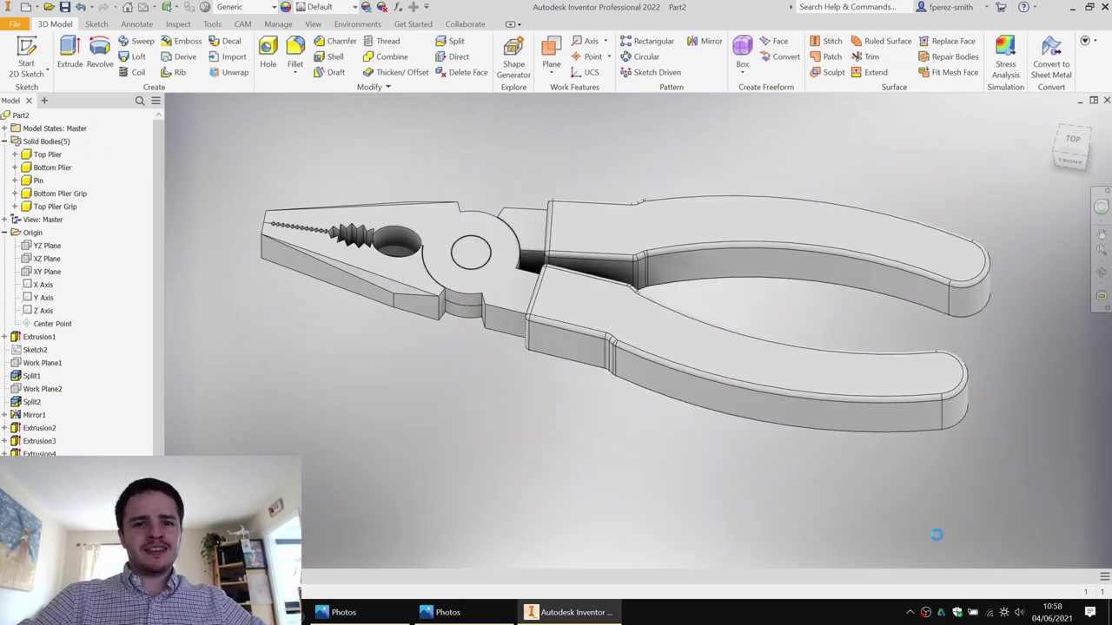
Step: Start Make Components and select all five bodies: Top Plier, Bottom Plier, Pin, Bottom Plier Grip and Top Plier Grip
middle_click_drag(388, 382, 664, 363, "shift")
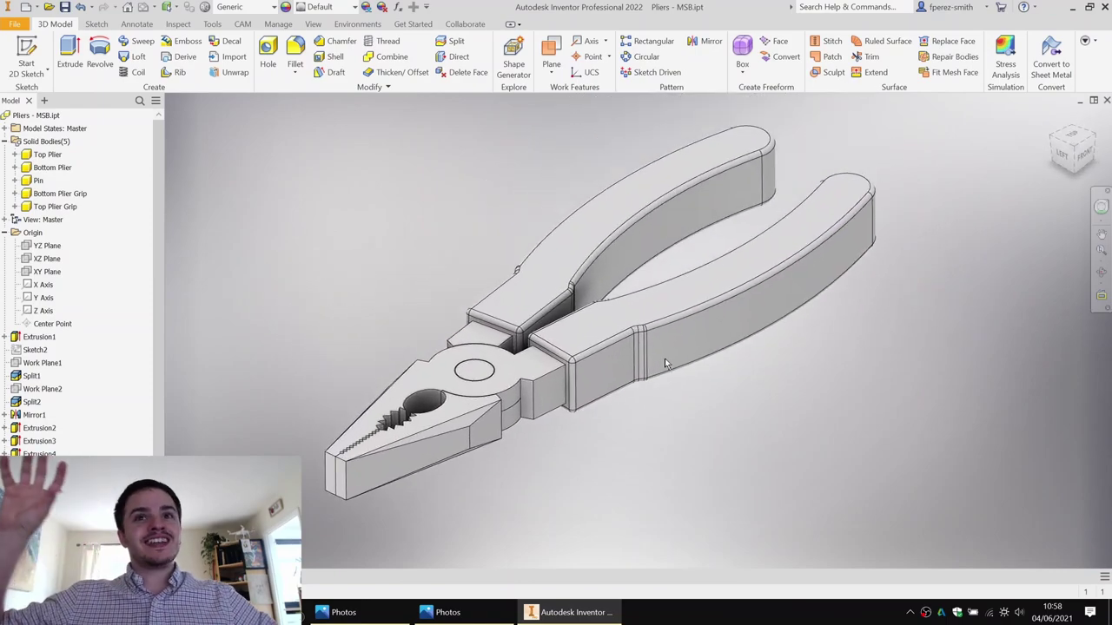
mouse_move(665, 358)
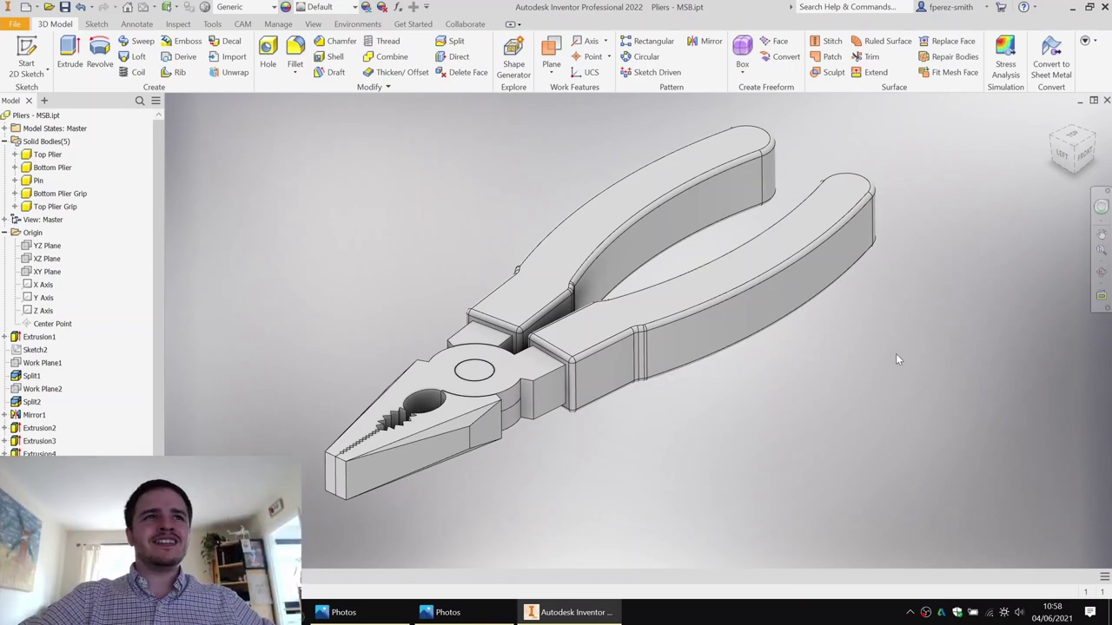
middle_click_drag(895, 353, 792, 347, "shift")
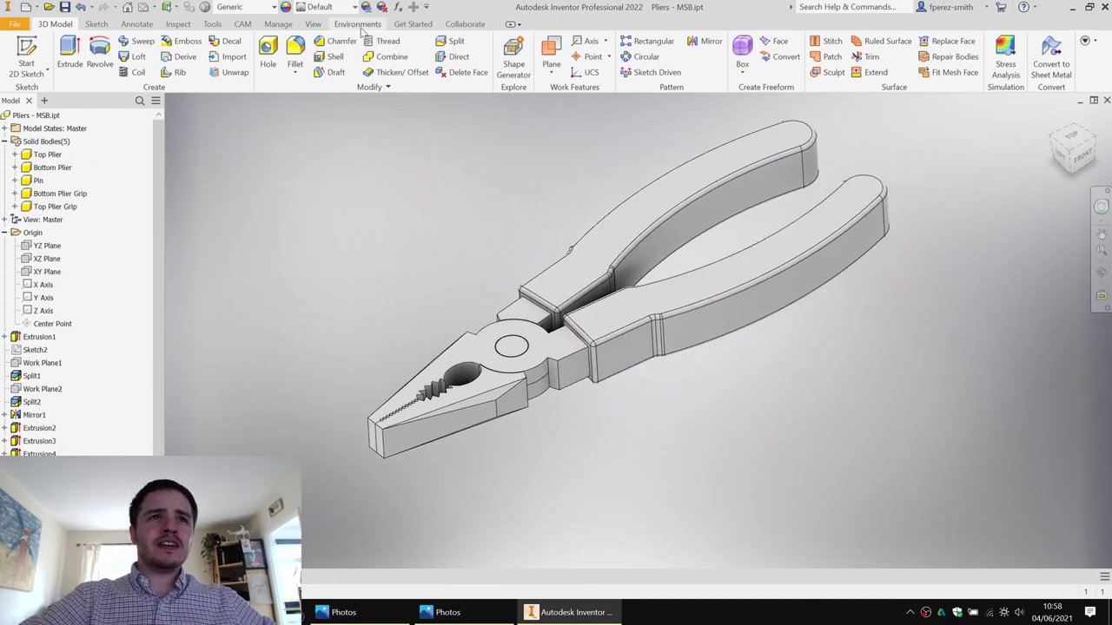
left_click(278, 24)
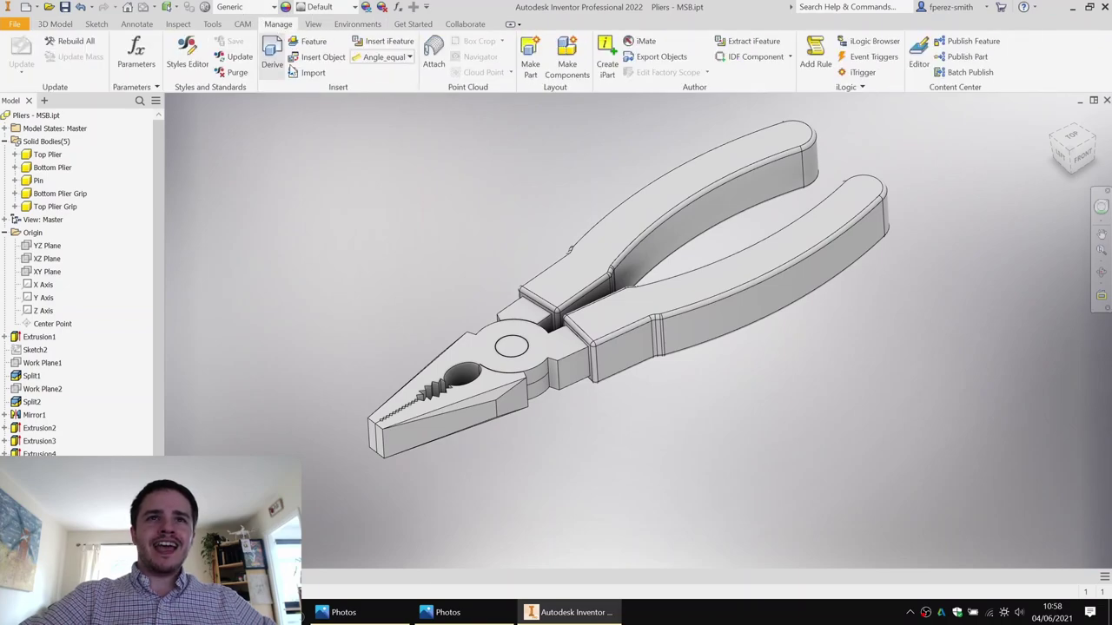
left_click(563, 75)
left_click_drag(438, 110, 390, 138)
middle_click_drag(557, 228, 701, 239)
left_click(46, 155)
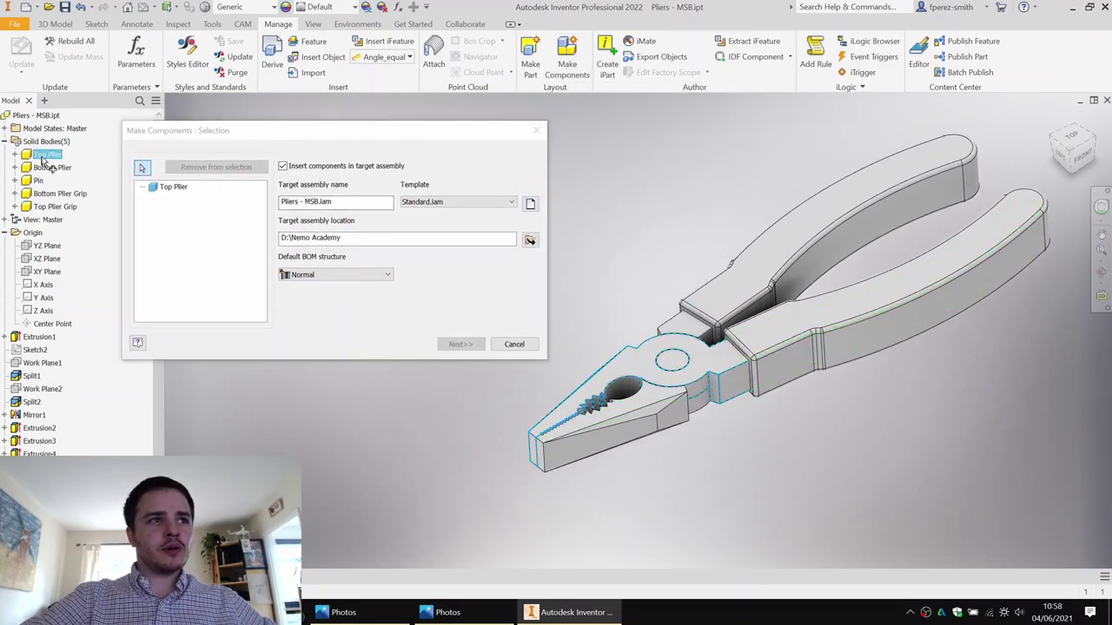
left_click(53, 167)
left_click(39, 181)
left_click(59, 194)
left_click(55, 207)
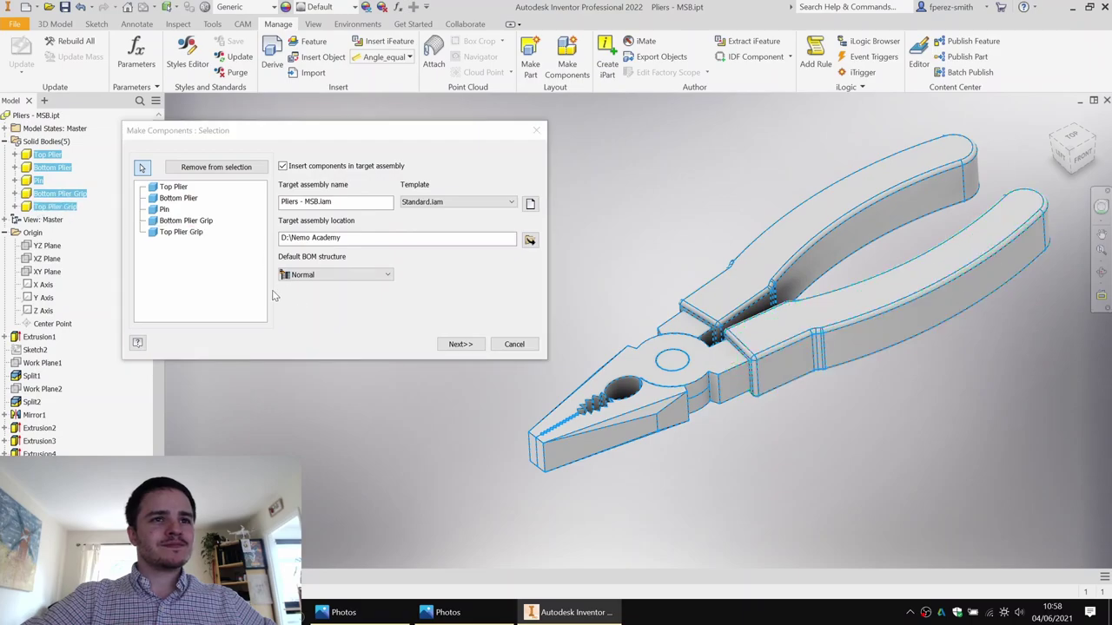
Step: Name the target assembly "Pliers Assembly.iam" and assign it the Metric Standard (mm).iam template
left_click_drag(333, 202, 280, 203)
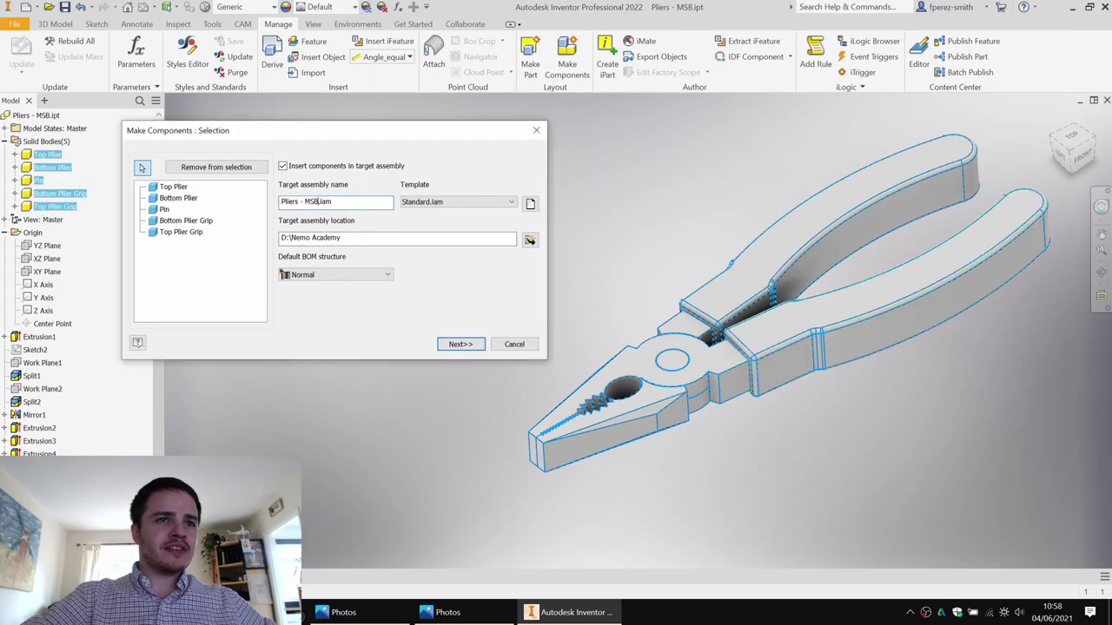
type("Assembly")
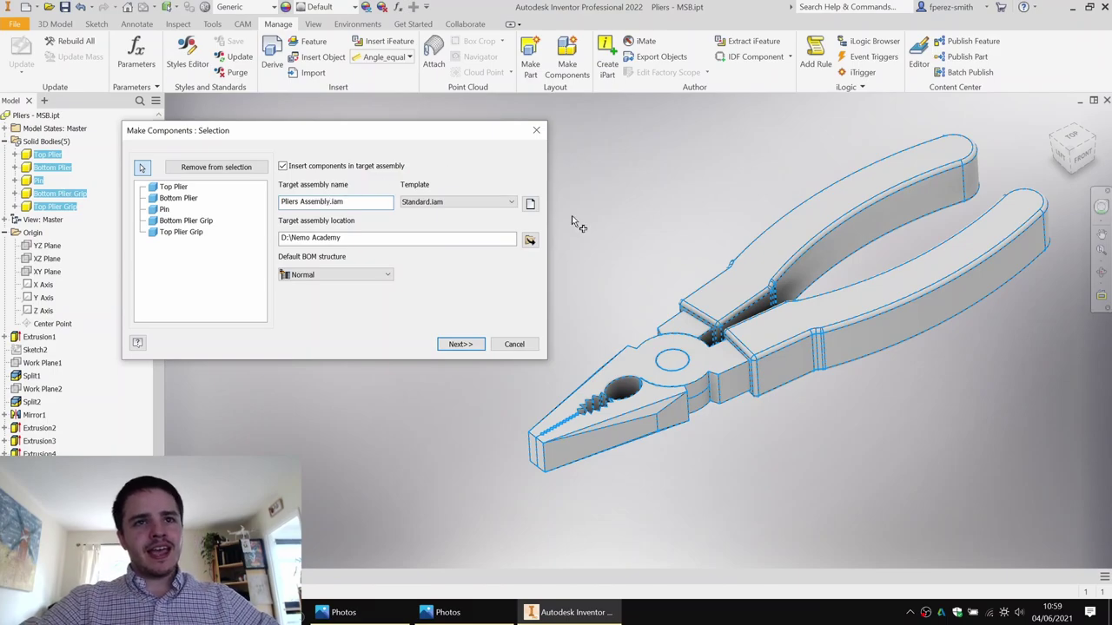
left_click(529, 203)
left_click(191, 107)
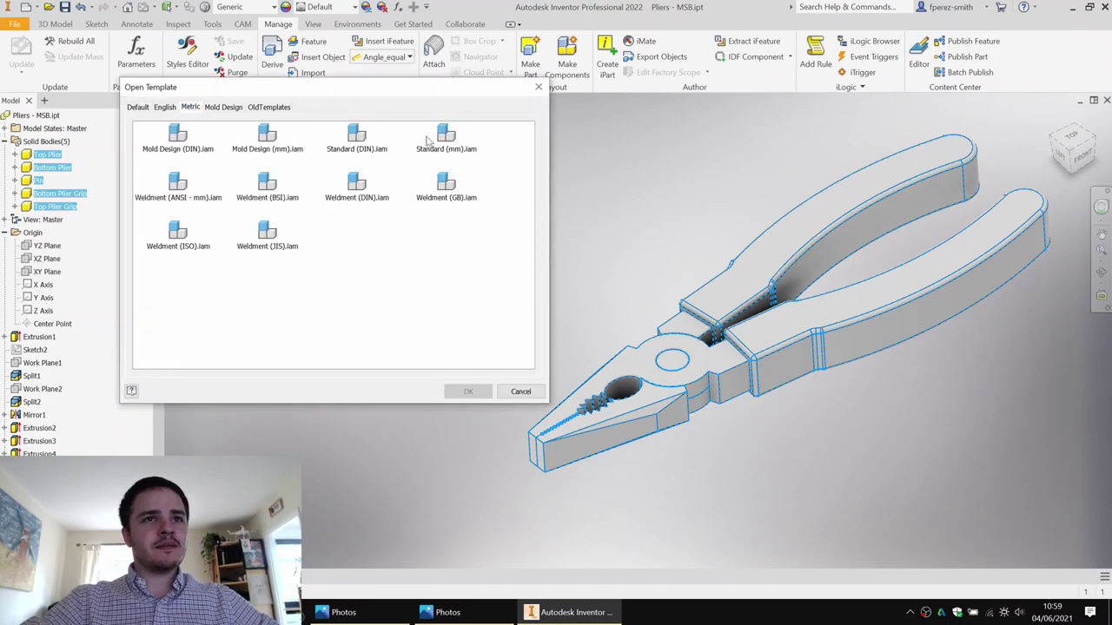
left_click(468, 392)
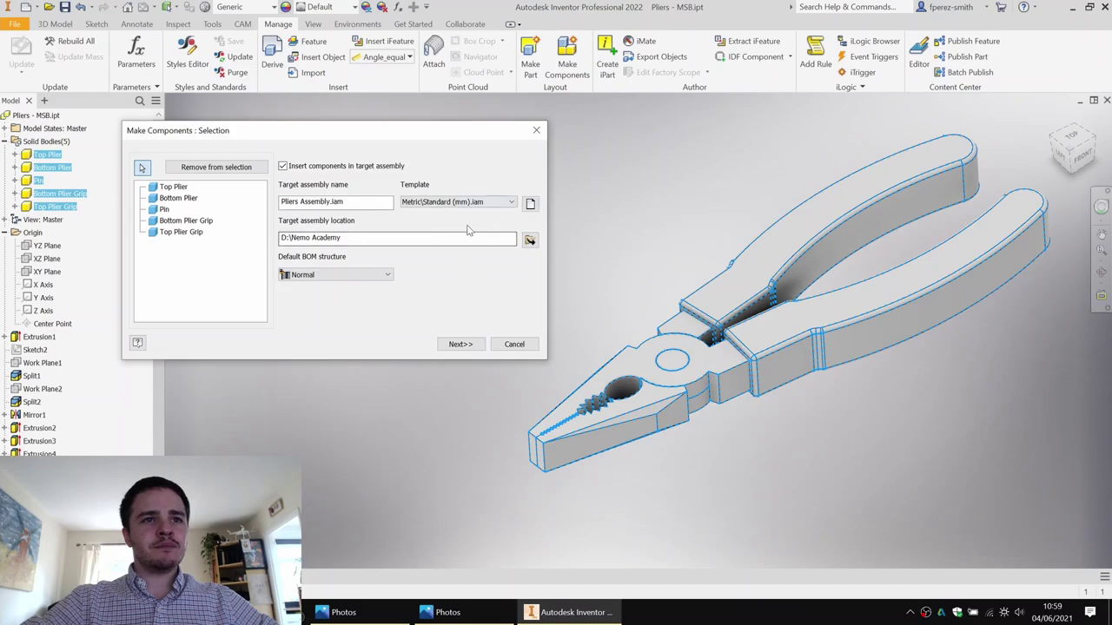
Step: Assign the Metric Standard (mm).ipt template to all five bodies and generate the component parts and assembly
left_click(458, 345)
left_click(265, 177)
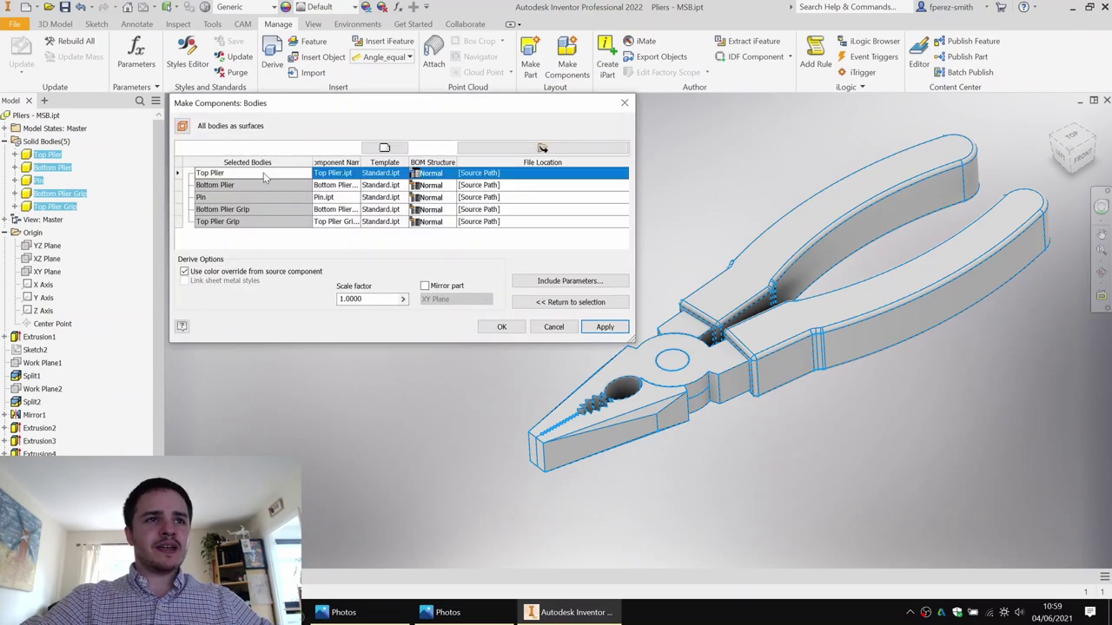
left_click(271, 223, "shift")
left_click(385, 148)
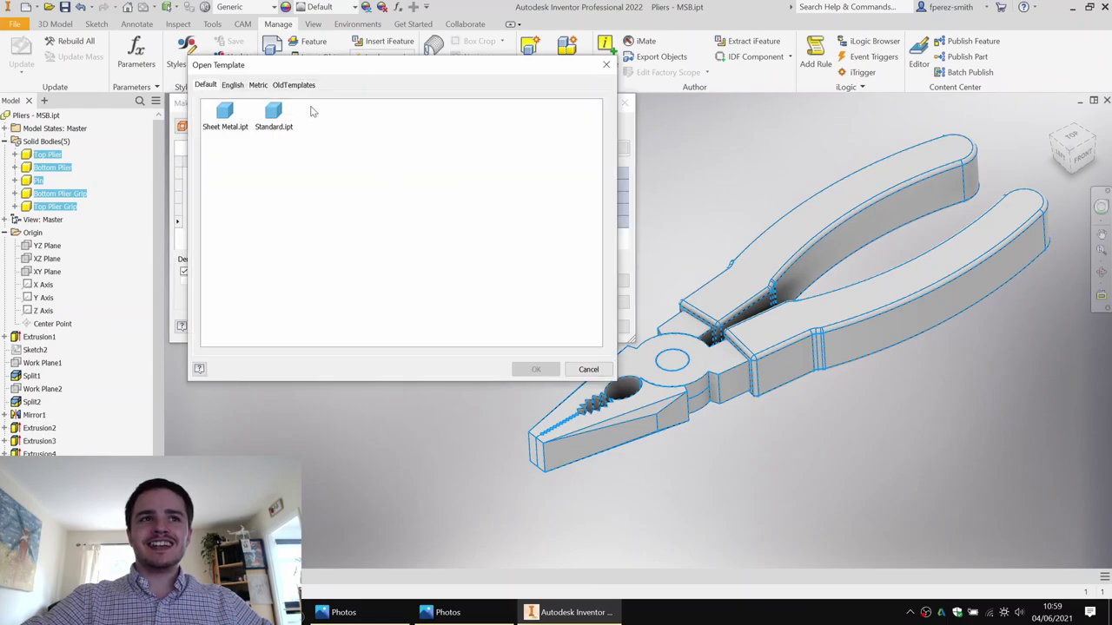
left_click(258, 85)
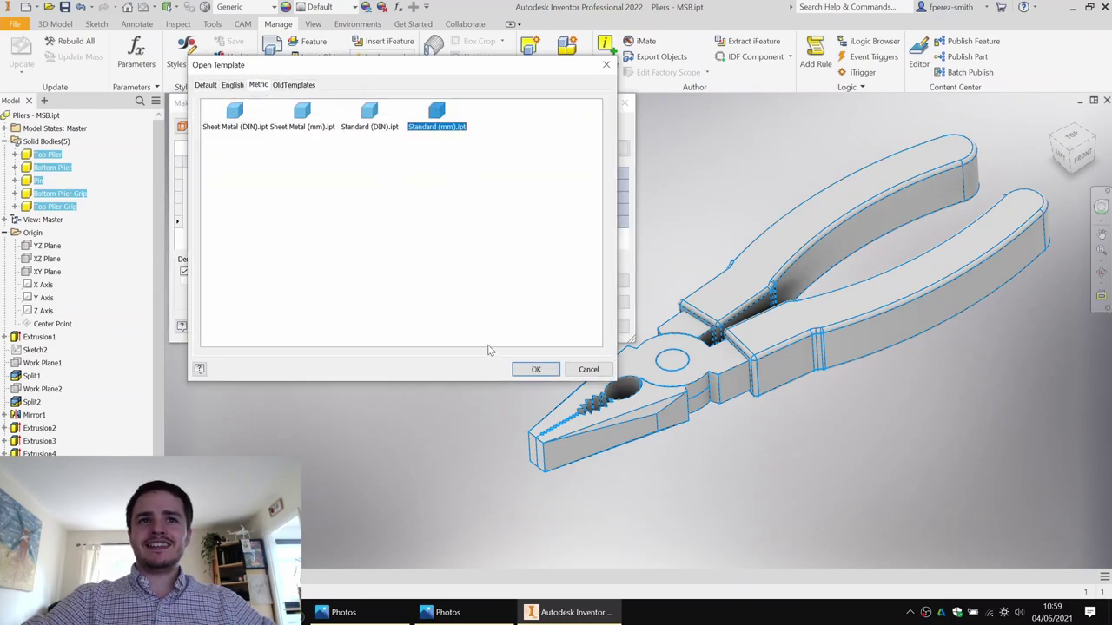
left_click(531, 370)
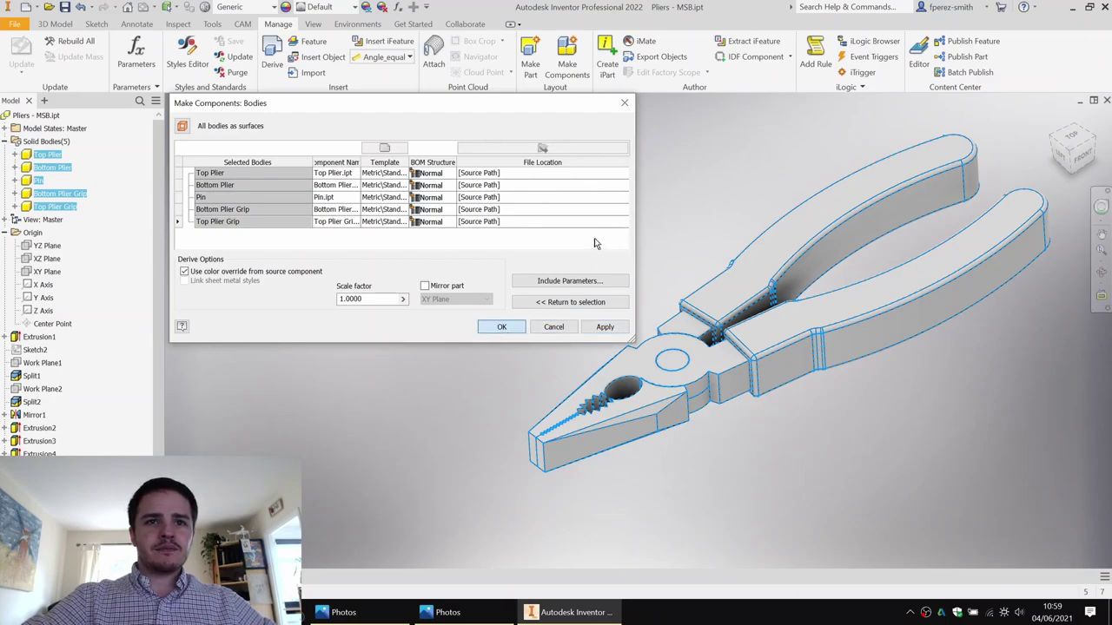
key("Return")
Step: Save the new Pliers Assembly together with all its dependent part files
key("F6")
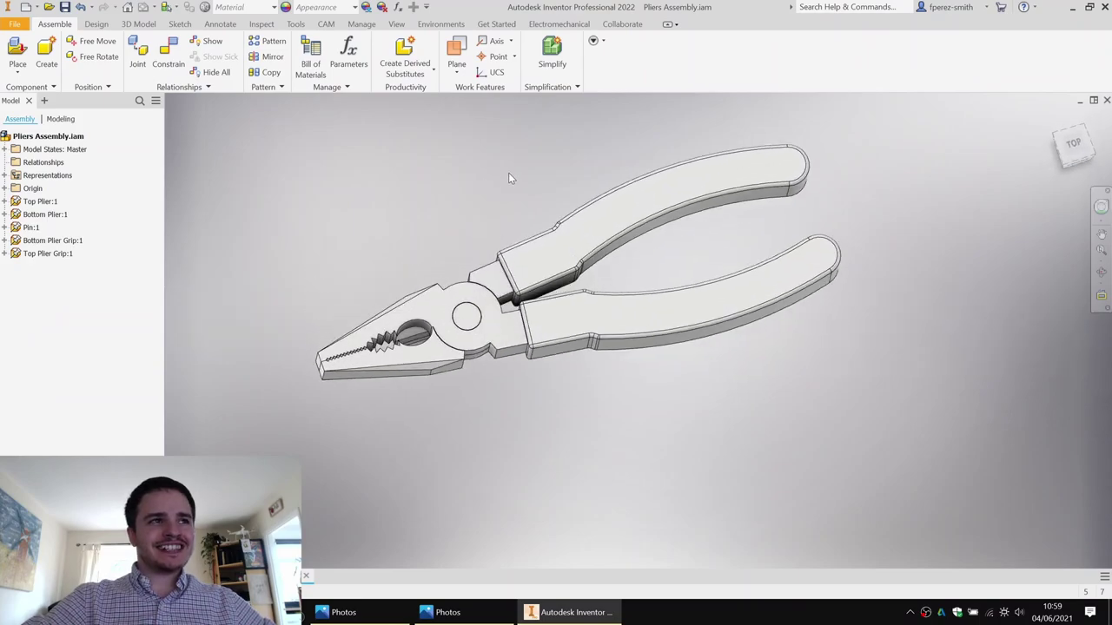
scroll(508, 172, "up", 2)
key("ctrl+s")
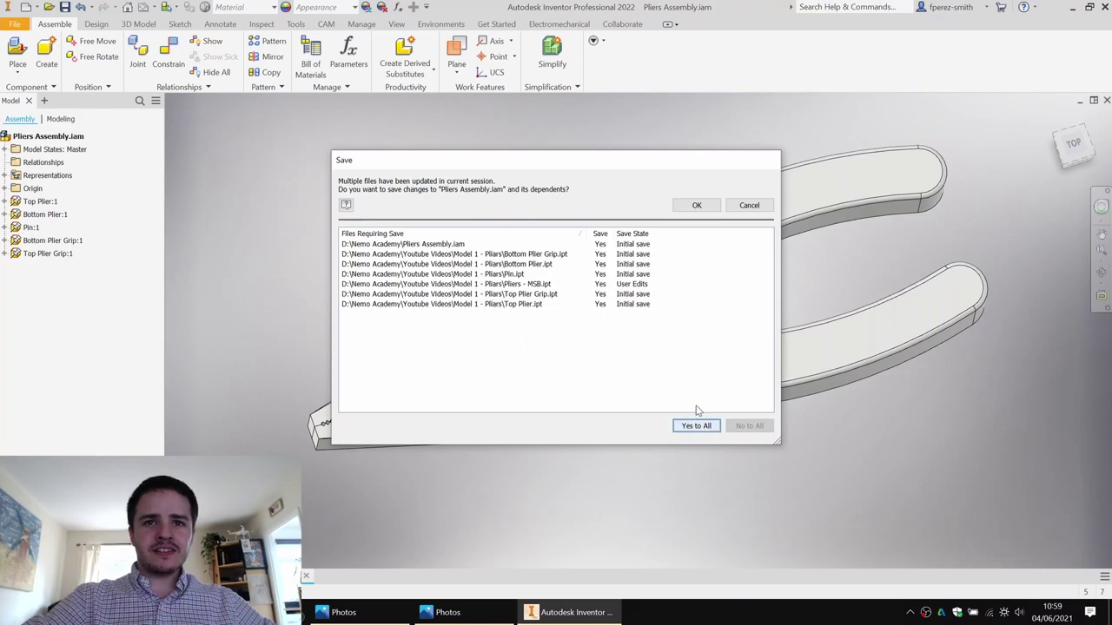
left_click(697, 205)
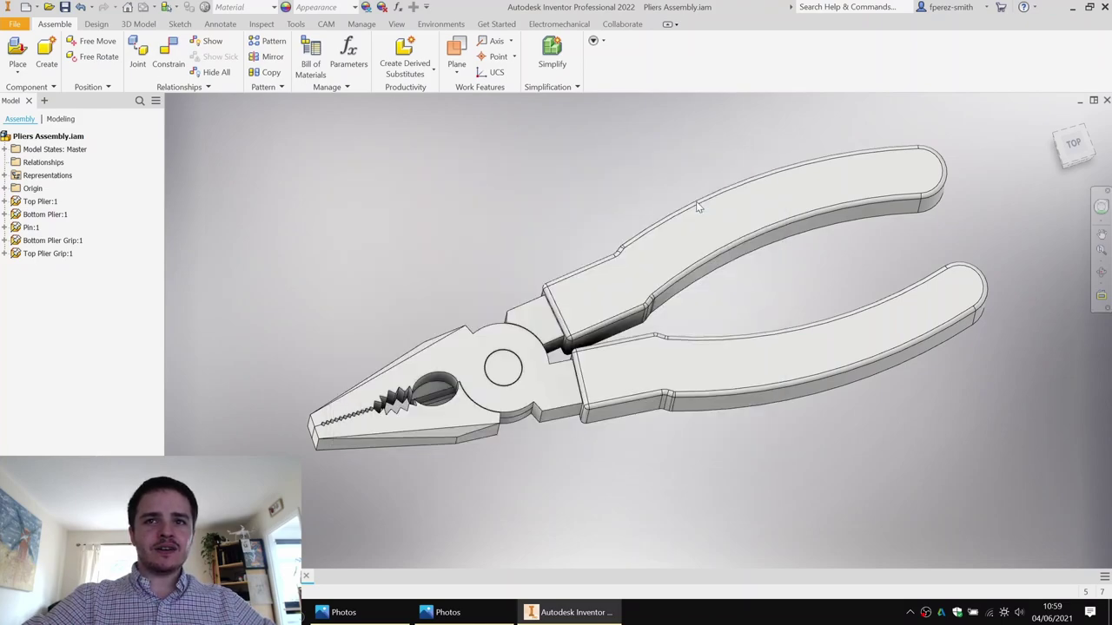
Step: Switch to File Explorer, list the Model 1 - Pliars folder in detail and check the generated part files
left_click(261, 612)
key("alt+Left")
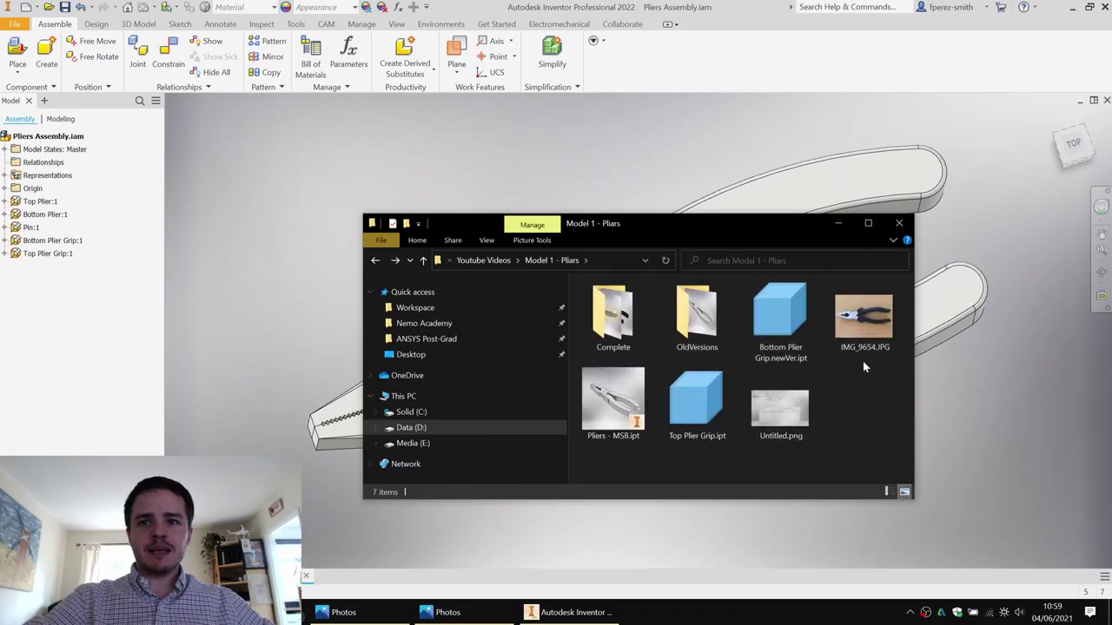
left_click_drag(780, 223, 590, 153)
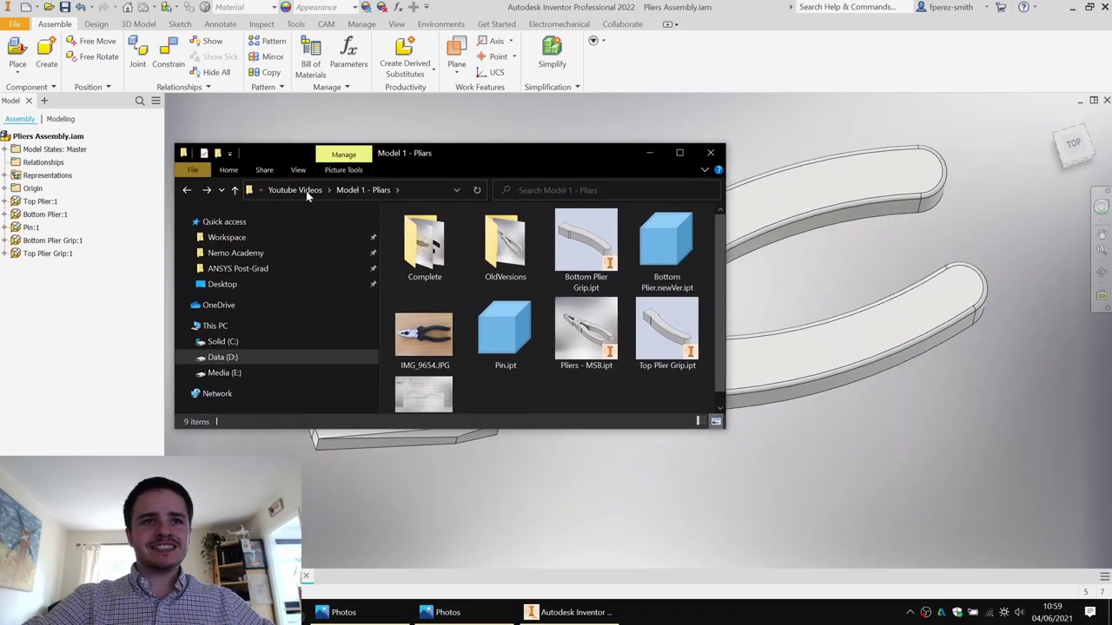
left_click(699, 421)
left_click(432, 274)
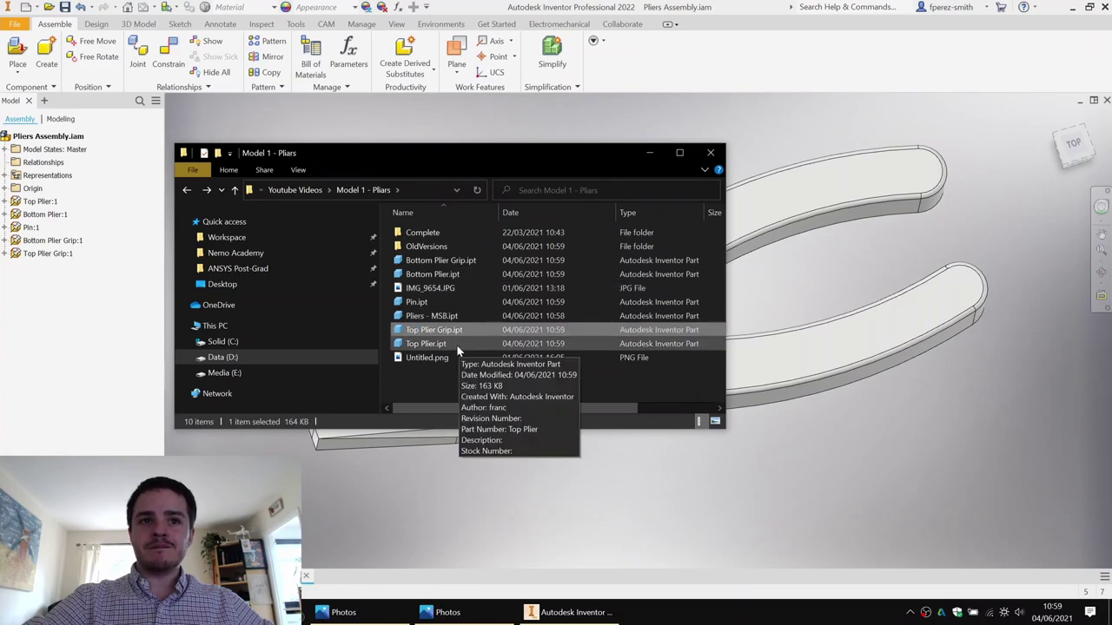
left_click(427, 343)
left_click(830, 284)
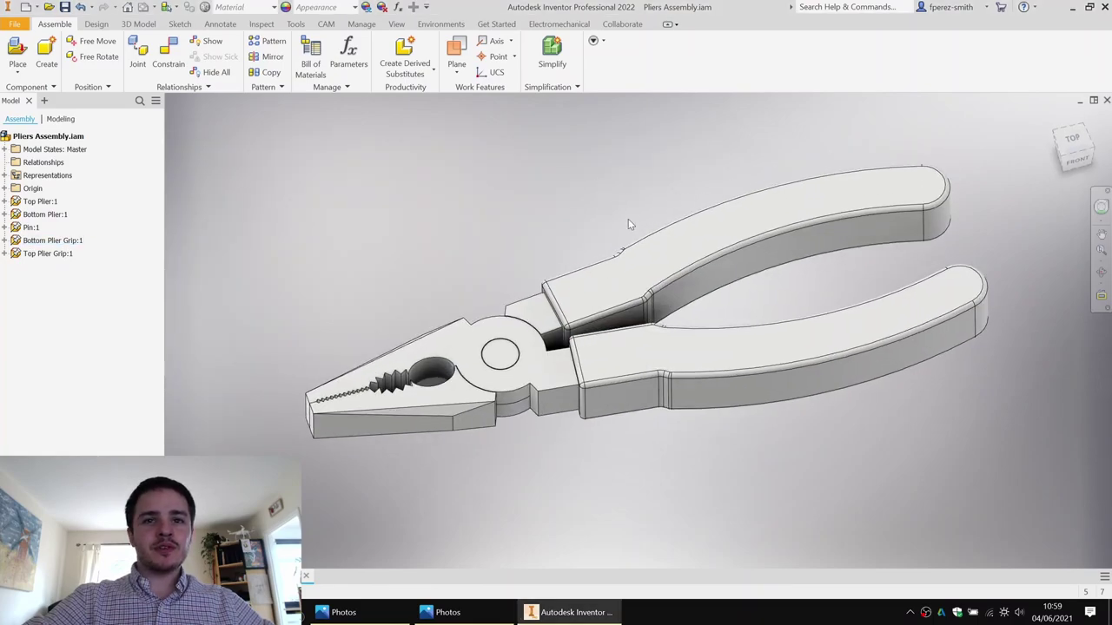
Step: Examine the Top Plier Grip and Bottom Plier Grip components in the new assembly
left_click(695, 280)
left_click(770, 349)
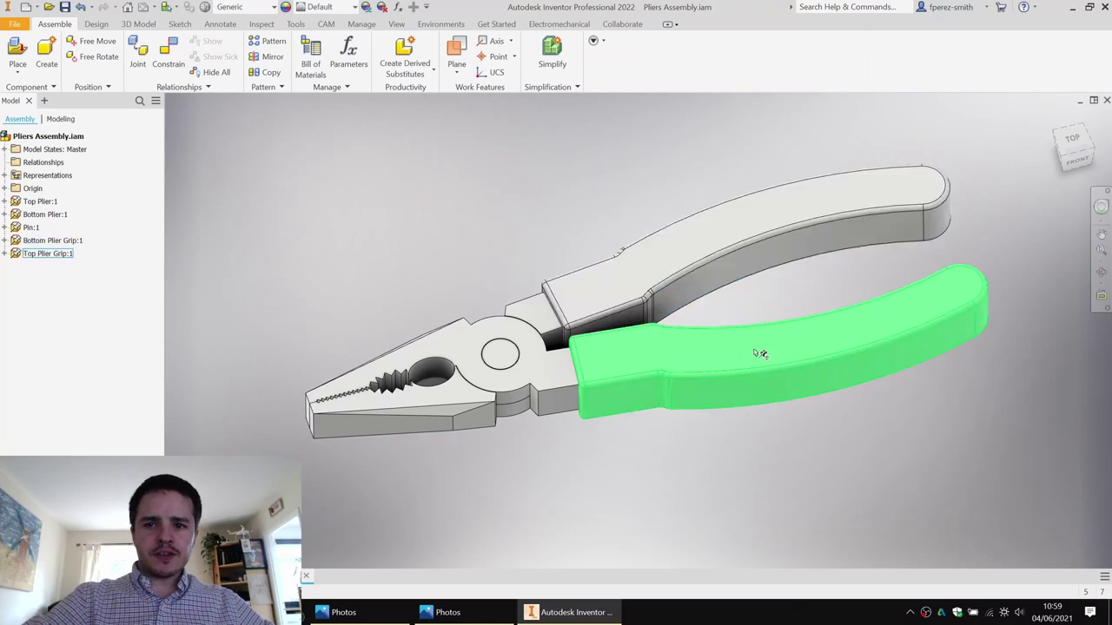
left_click(684, 363)
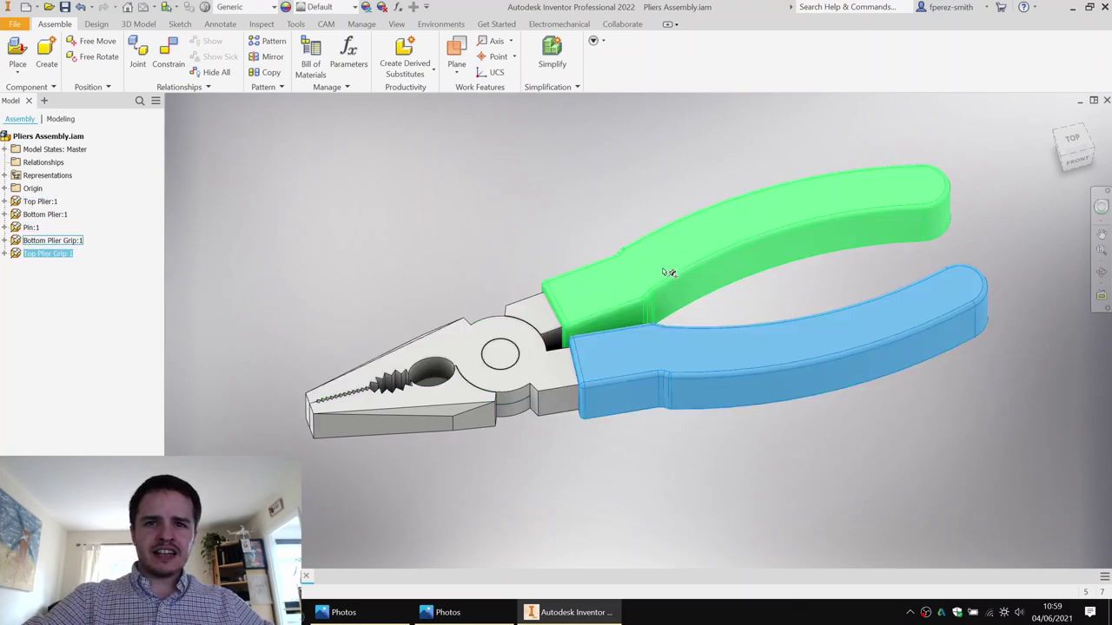
left_click(666, 271)
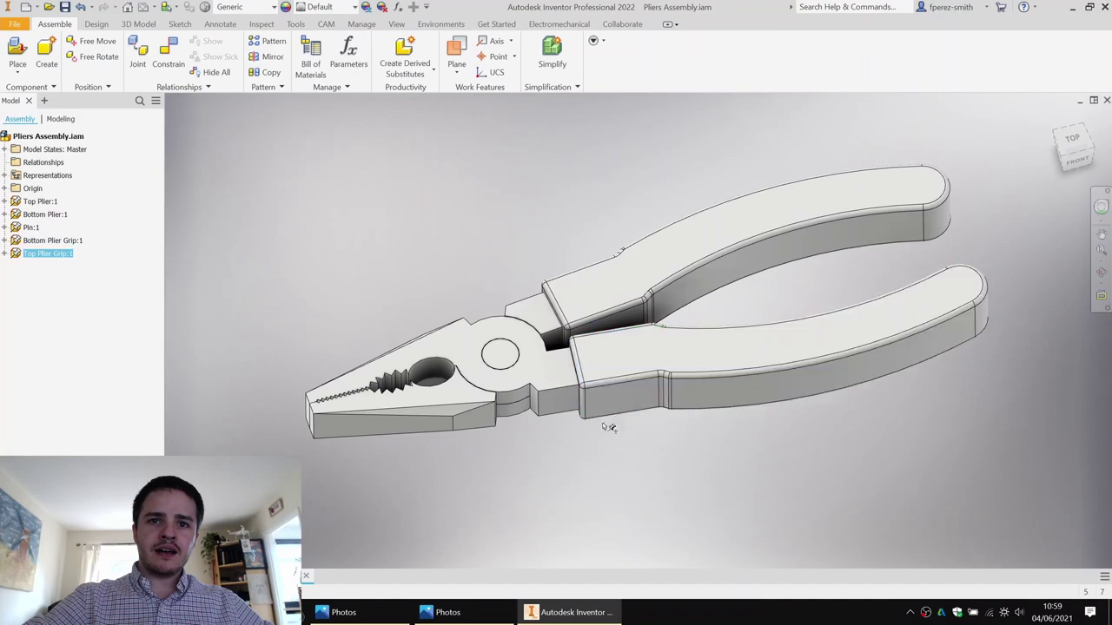
left_click(639, 273)
middle_click_drag(529, 279, 537, 266, "shift")
scroll(560, 209, "up", 3)
scroll(552, 220, "down", 3)
middle_click_drag(552, 220, 538, 163)
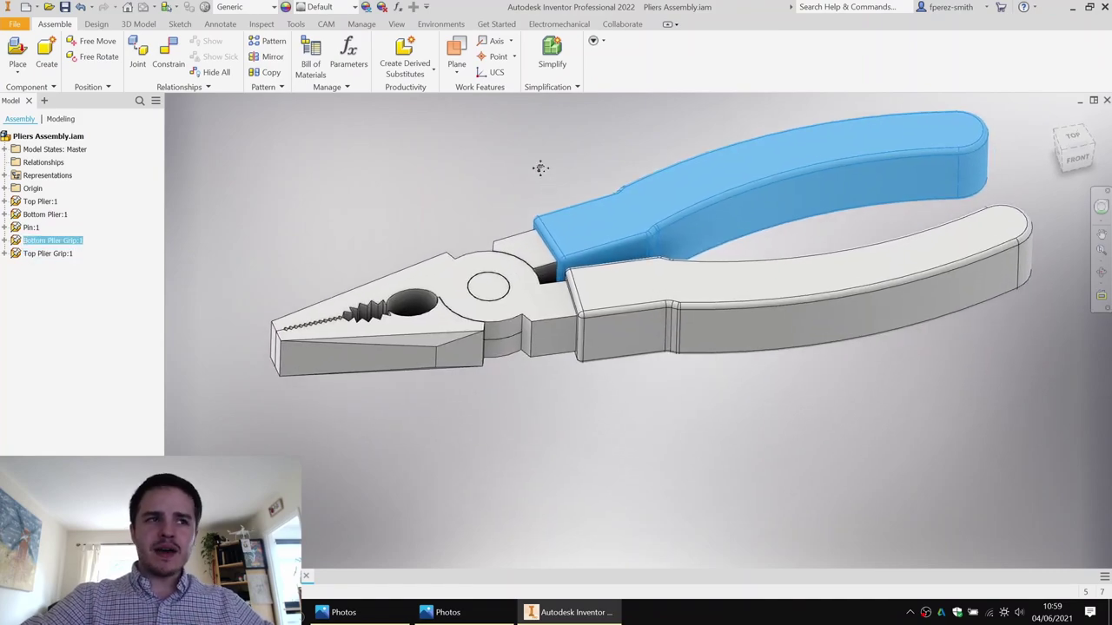
left_click(539, 159)
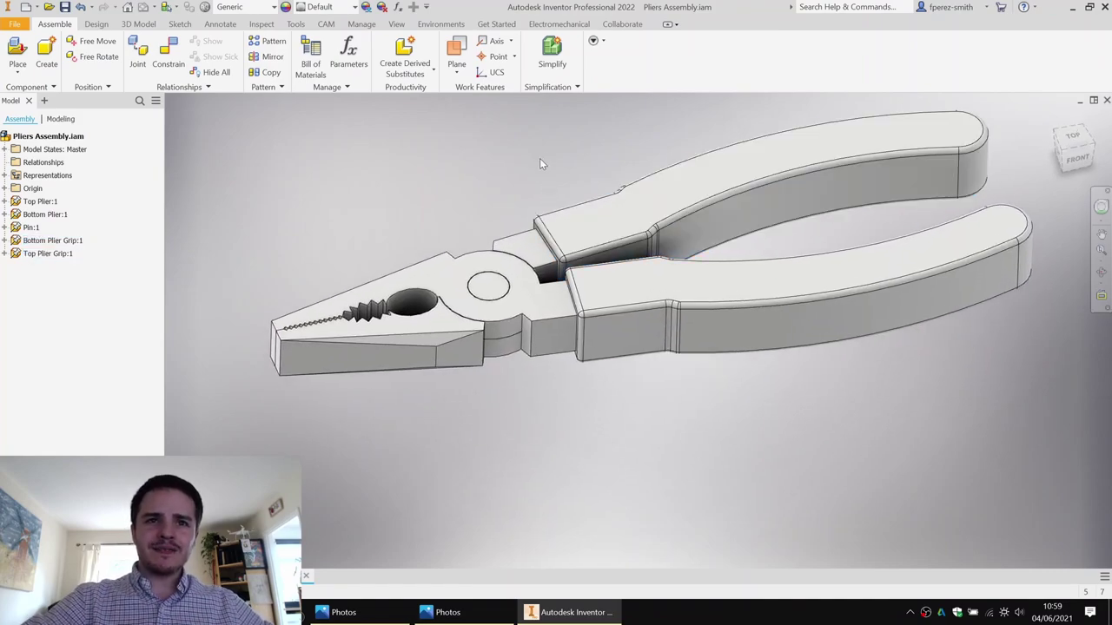
Step: Edit the Top Plier in place and assign it Stainless Steel, 440C from the Autodesk Material Library
double_click(527, 299)
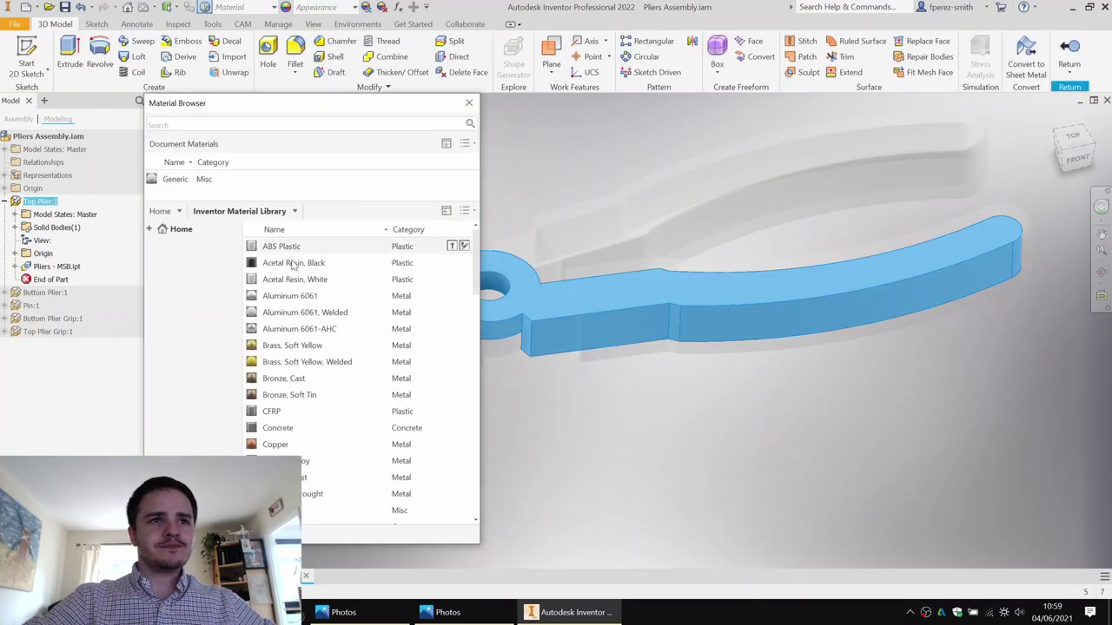
left_click(149, 228)
left_click(162, 260)
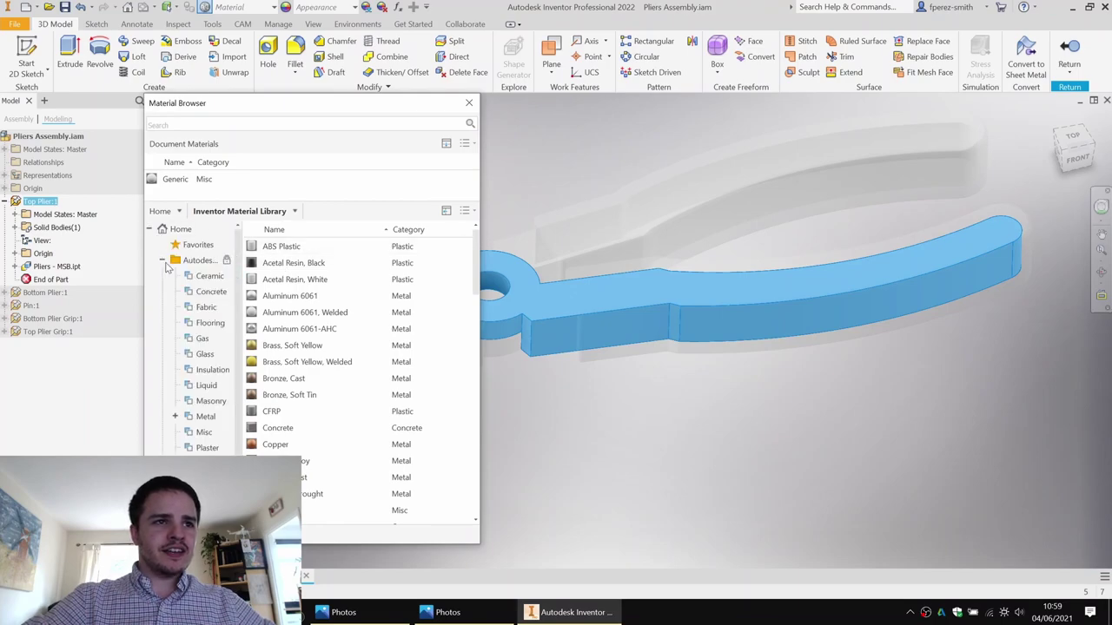
left_click(199, 263)
scroll(295, 414, "down", 8)
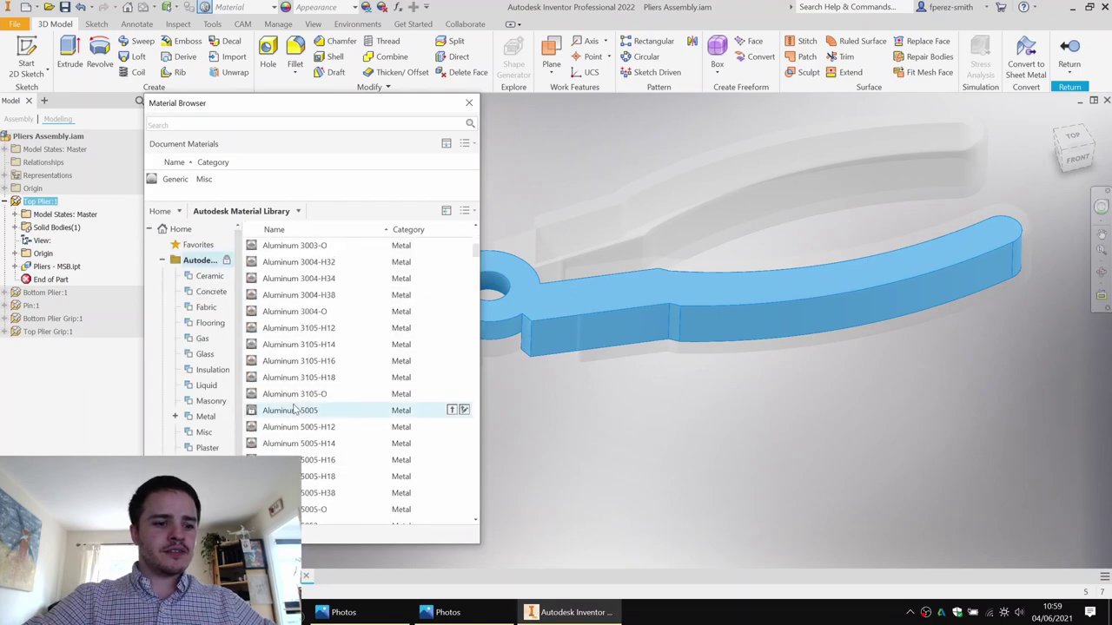
scroll(295, 415, "down", 15)
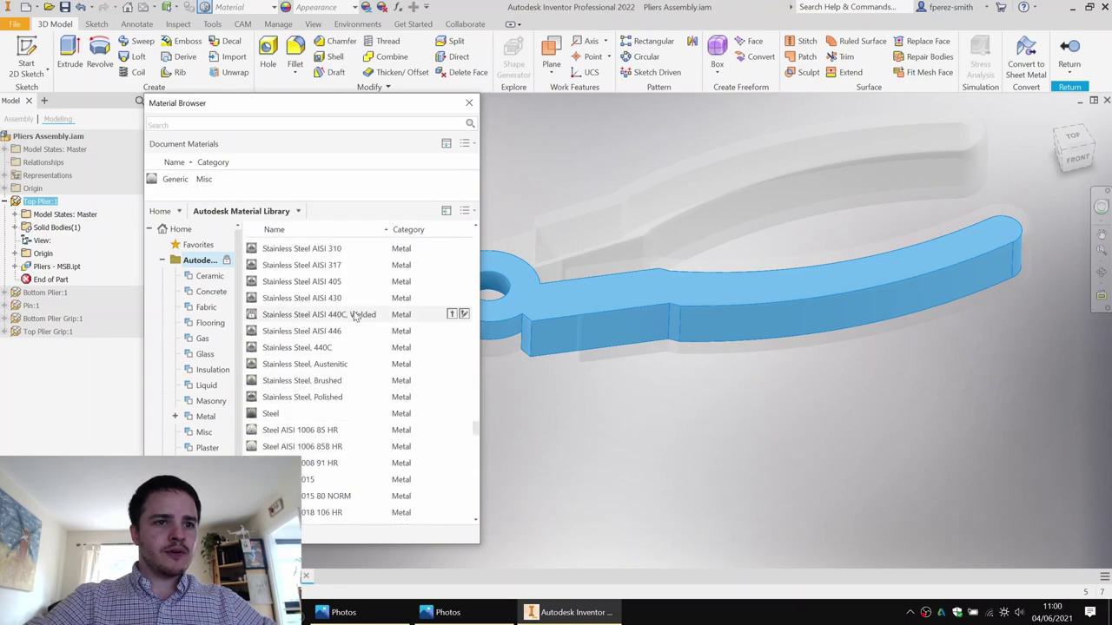
right_click(335, 348)
left_click(395, 355)
left_click(469, 103)
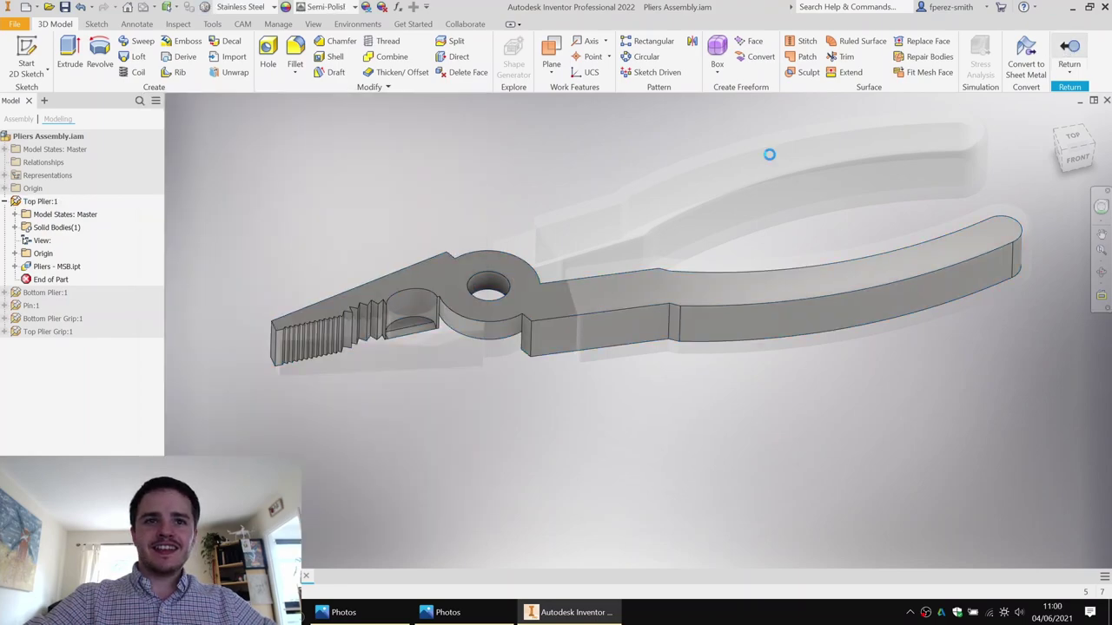
Step: Assign Stainless Steel, 440C to the Bottom Plier as well and return to the assembly
double_click(462, 343)
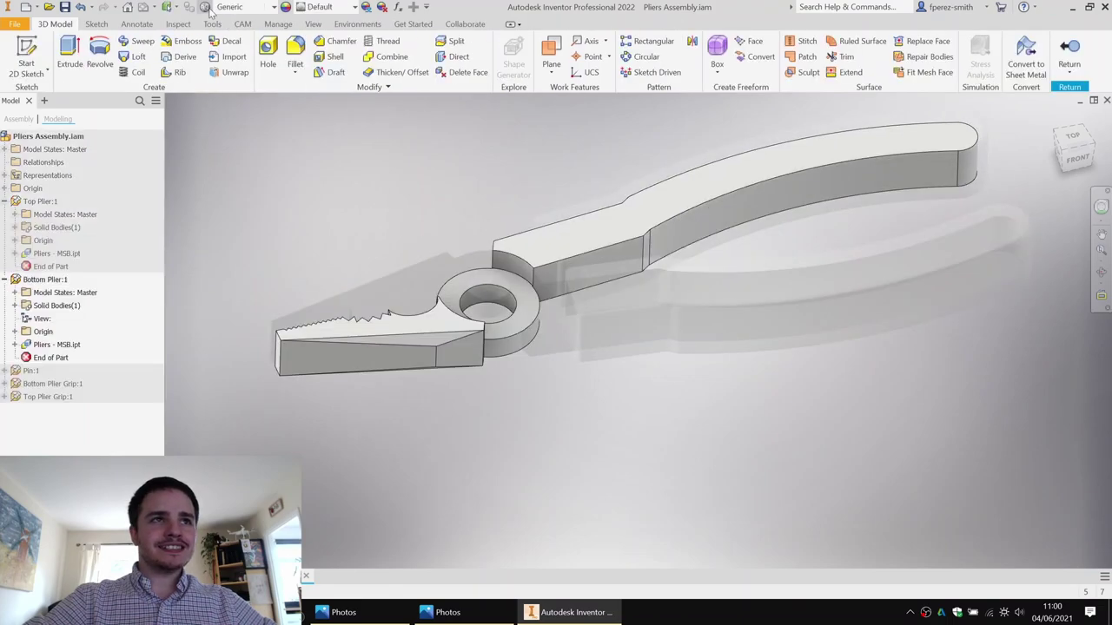
left_click(206, 7)
scroll(363, 388, "down", 20)
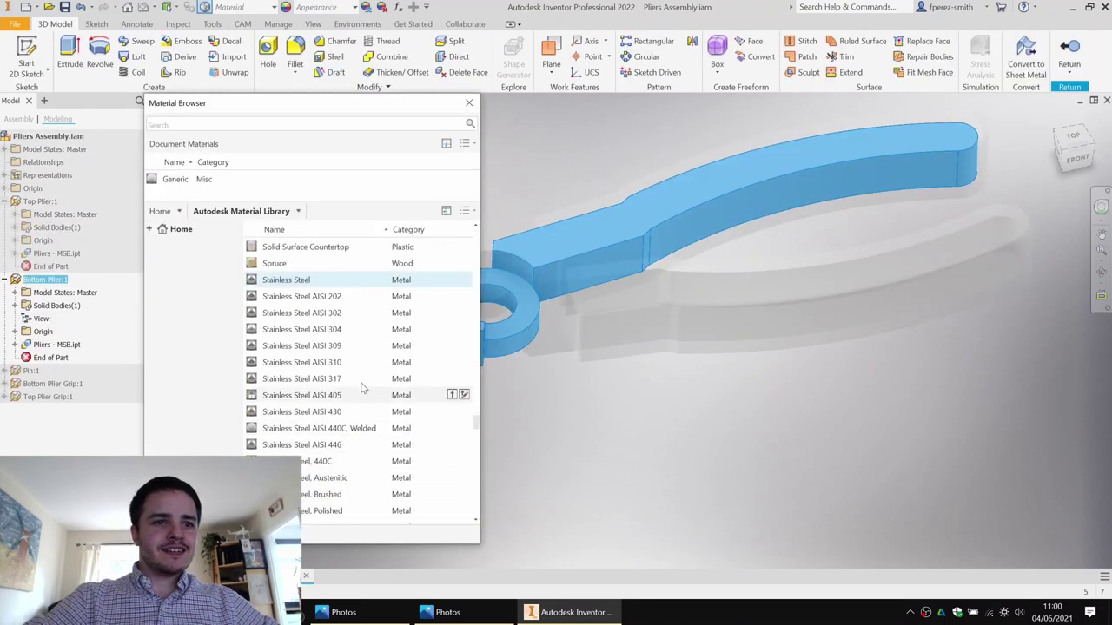
left_click(451, 461)
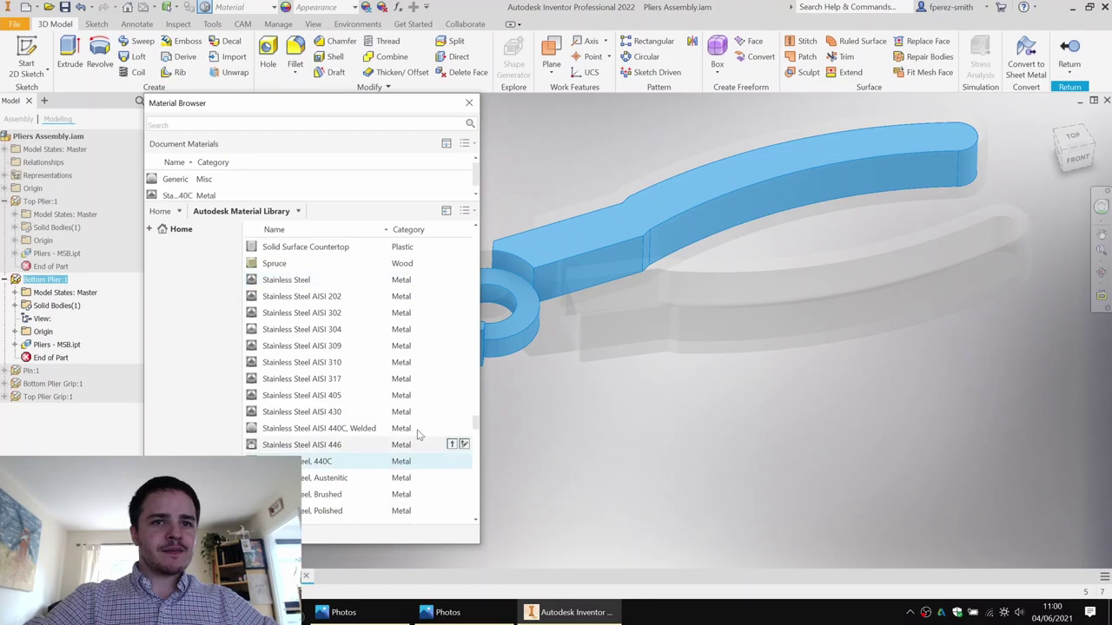
left_click(469, 103)
left_click(1077, 47)
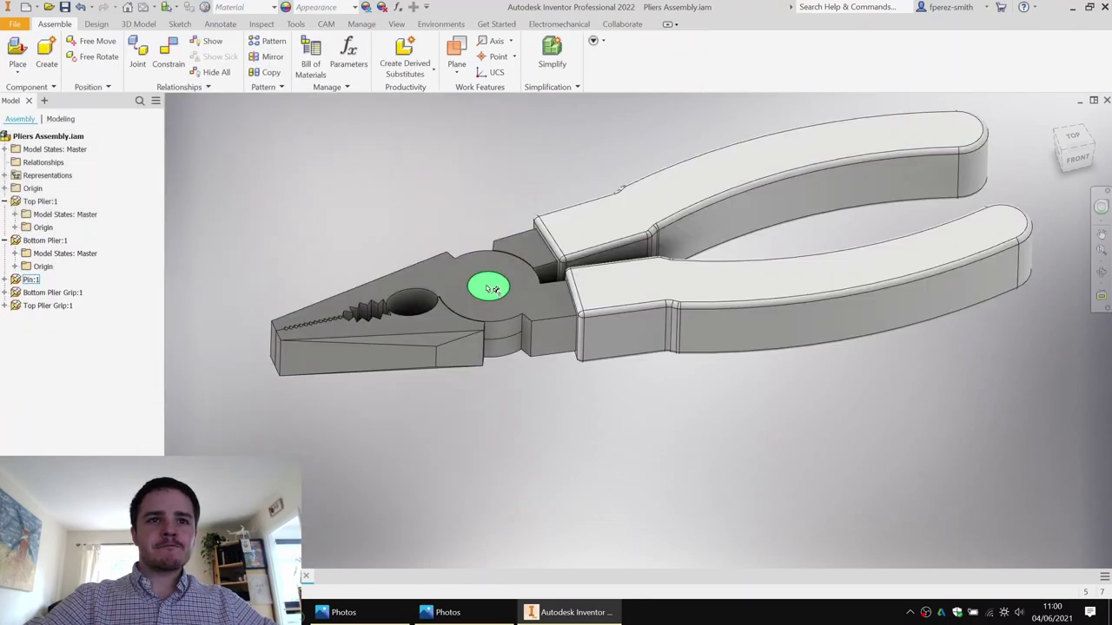
Step: Edit the Pin in place, set its material to Stainless Steel, 440C and return to the assembly
double_click(491, 288)
left_click(273, 12)
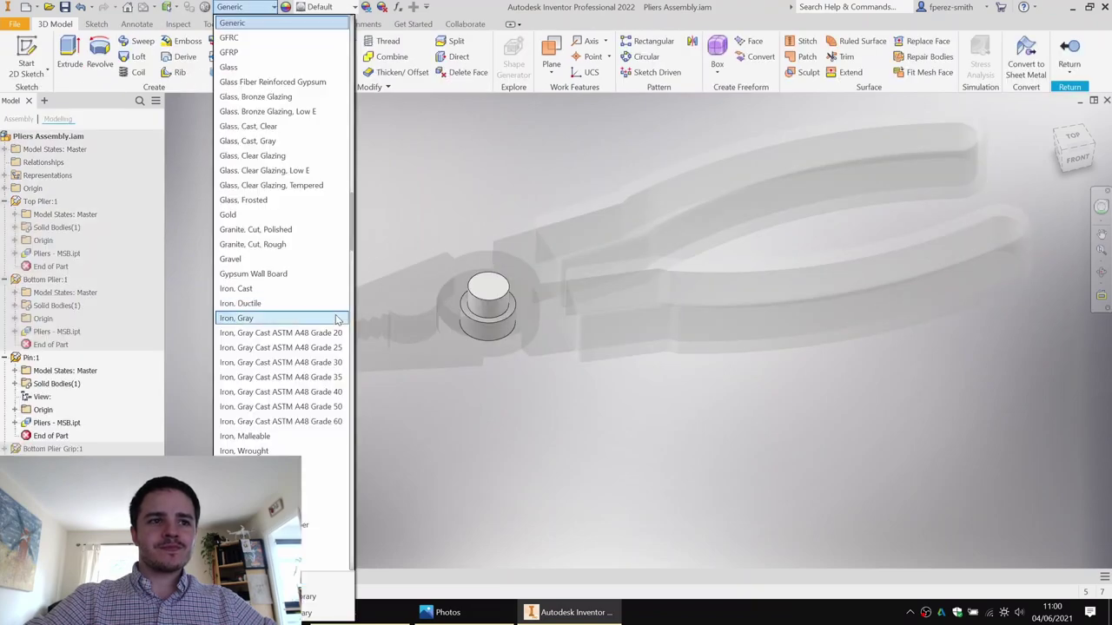
left_click(286, 362)
left_click(253, 9)
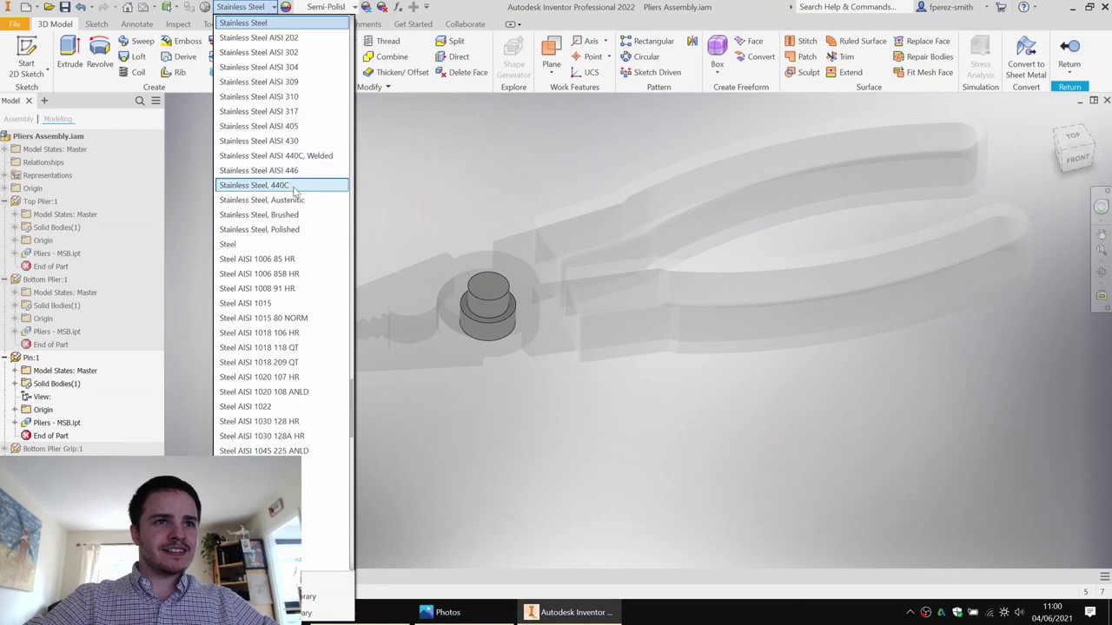
left_click(424, 202)
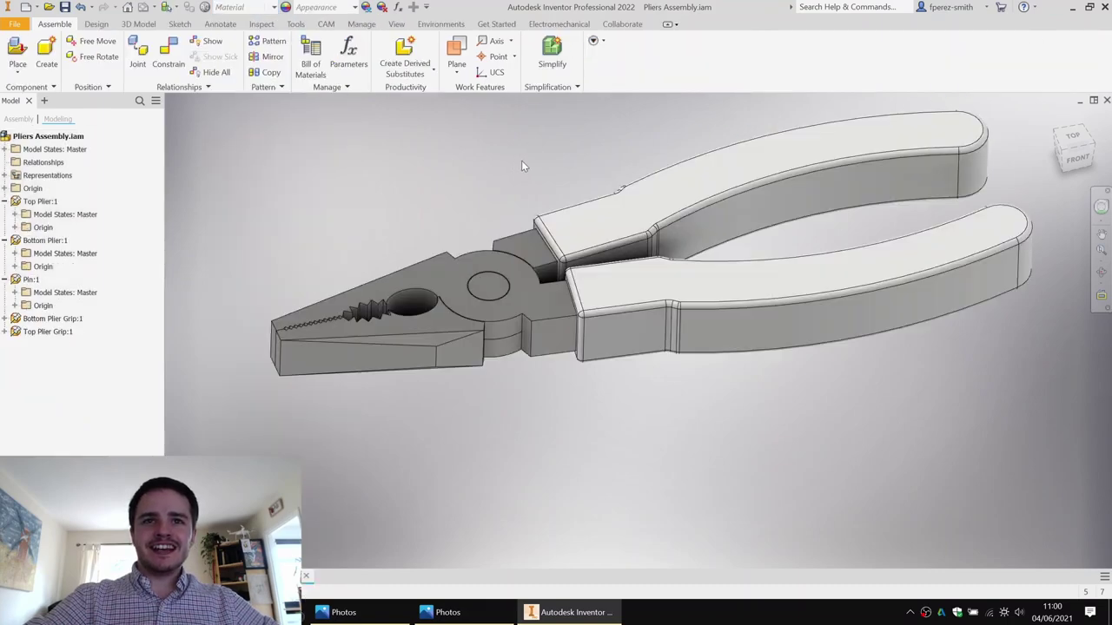
Step: Edit the Bottom Plier Grip in place and set its material to Rubber, Black
double_click(690, 196)
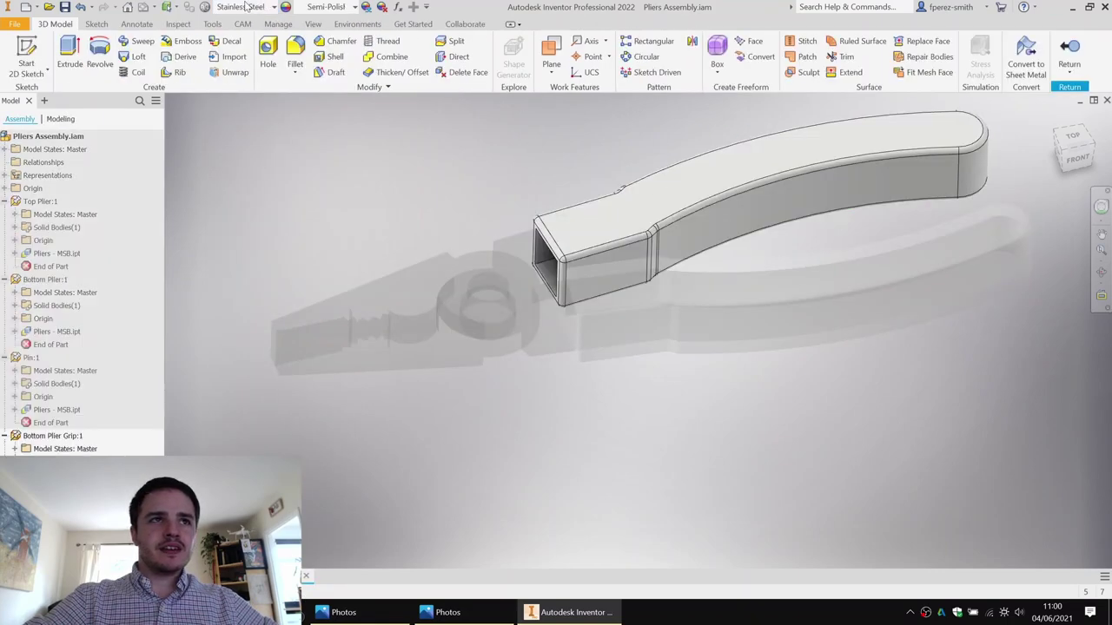
left_click(246, 7)
left_click_drag(356, 224, 344, 362)
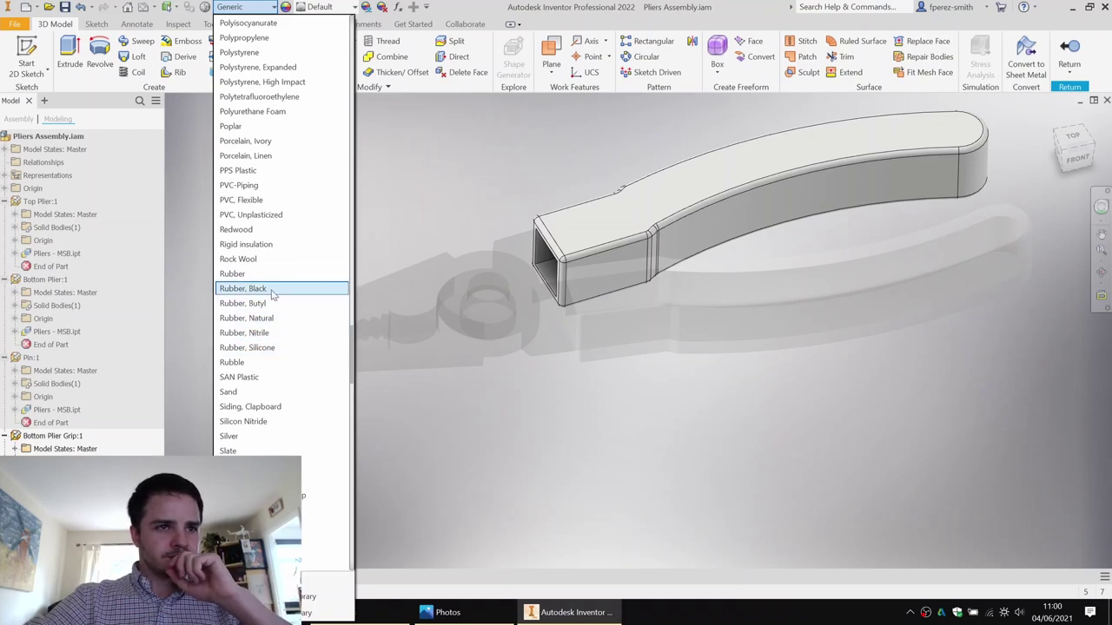
left_click(272, 296)
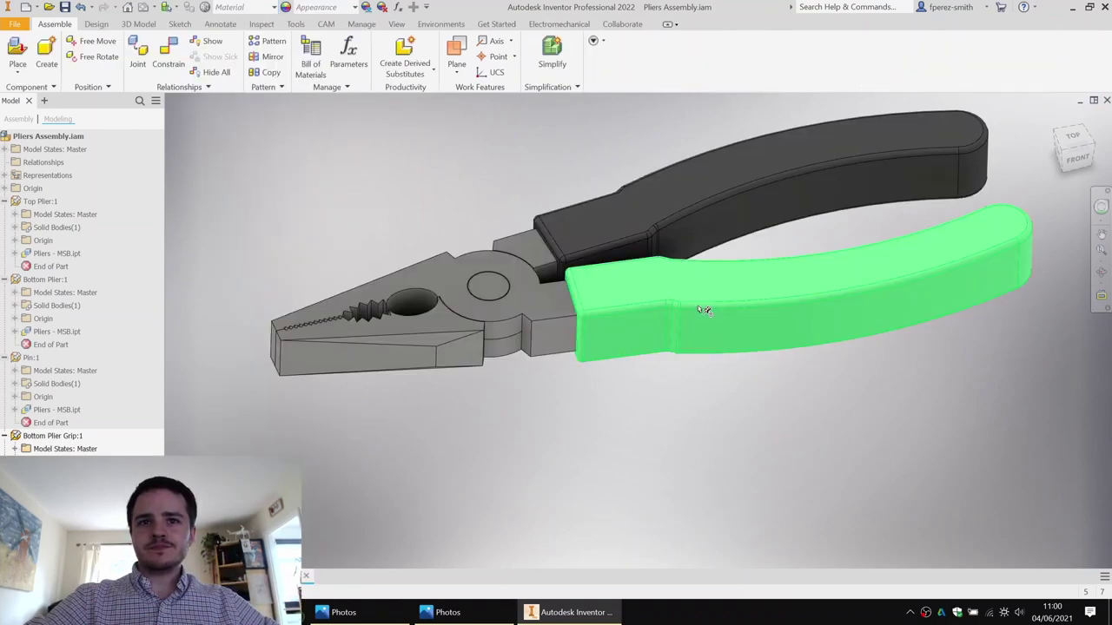
Step: Give the Top Plier Grip the Rubber, Black material from the Autodesk Material Library and return to the assembly
double_click(699, 306)
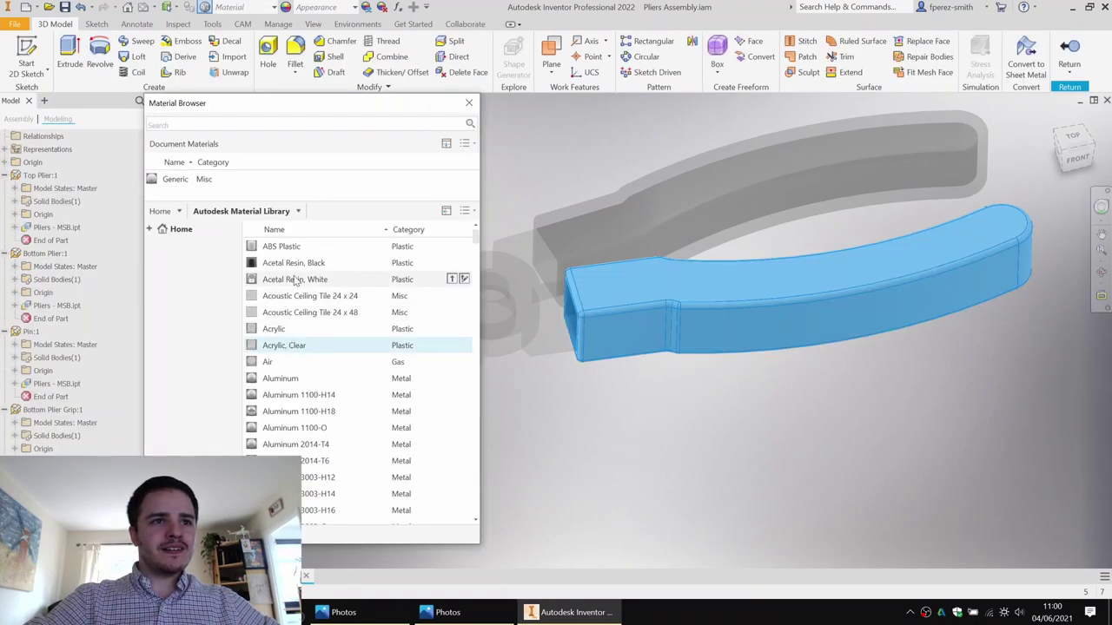
scroll(295, 382, "down", 20)
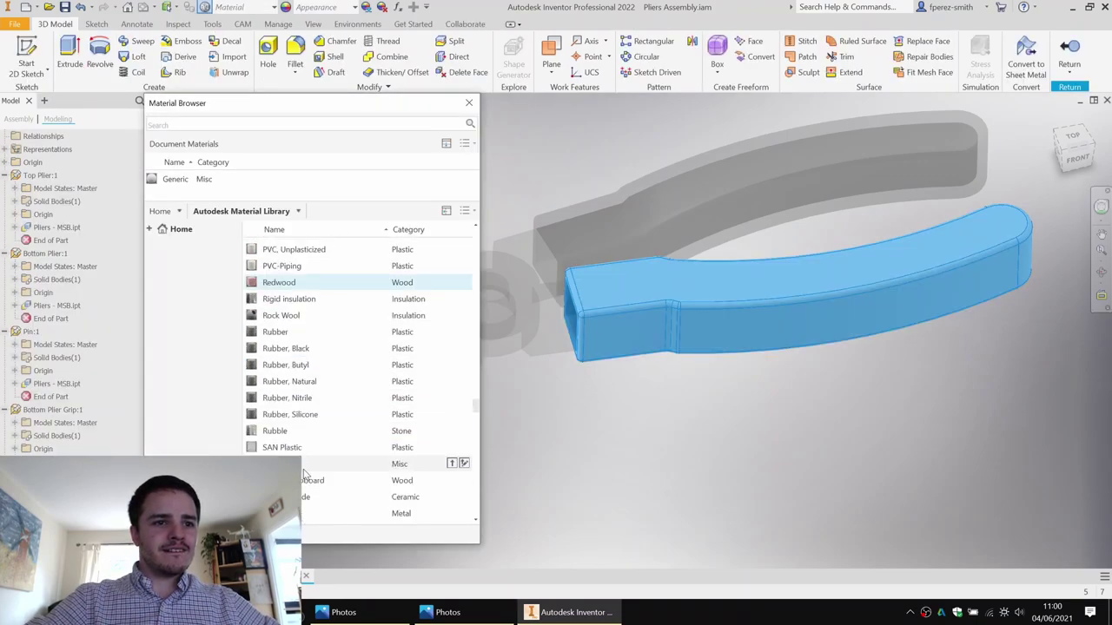
scroll(306, 290, "down", 3)
scroll(313, 293, "up", 3)
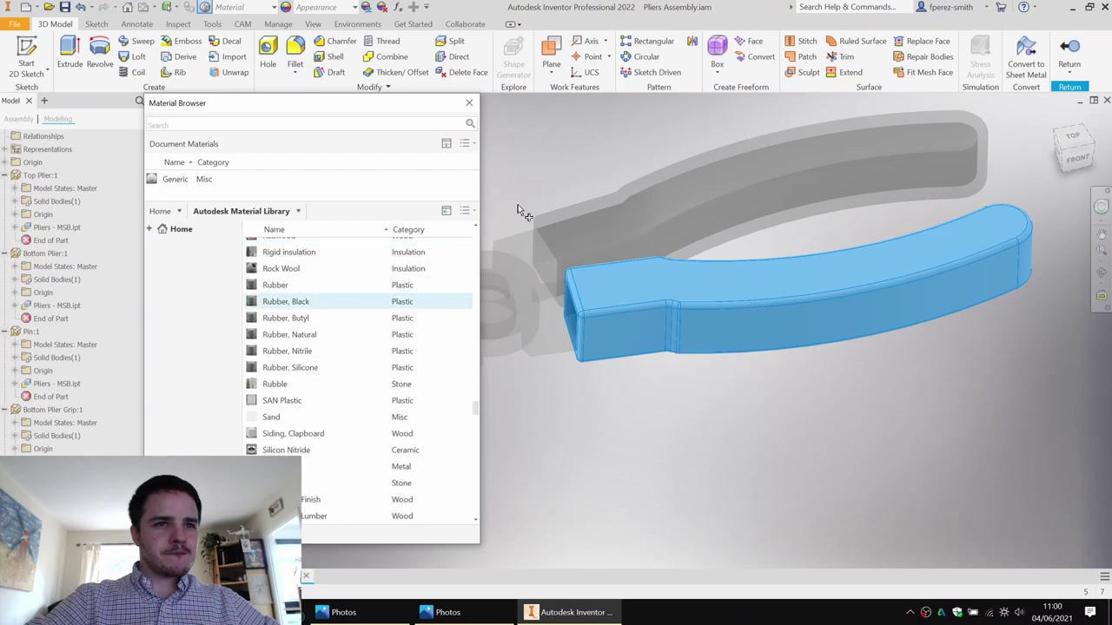
scroll(435, 278, "up", 1)
double_click(294, 316)
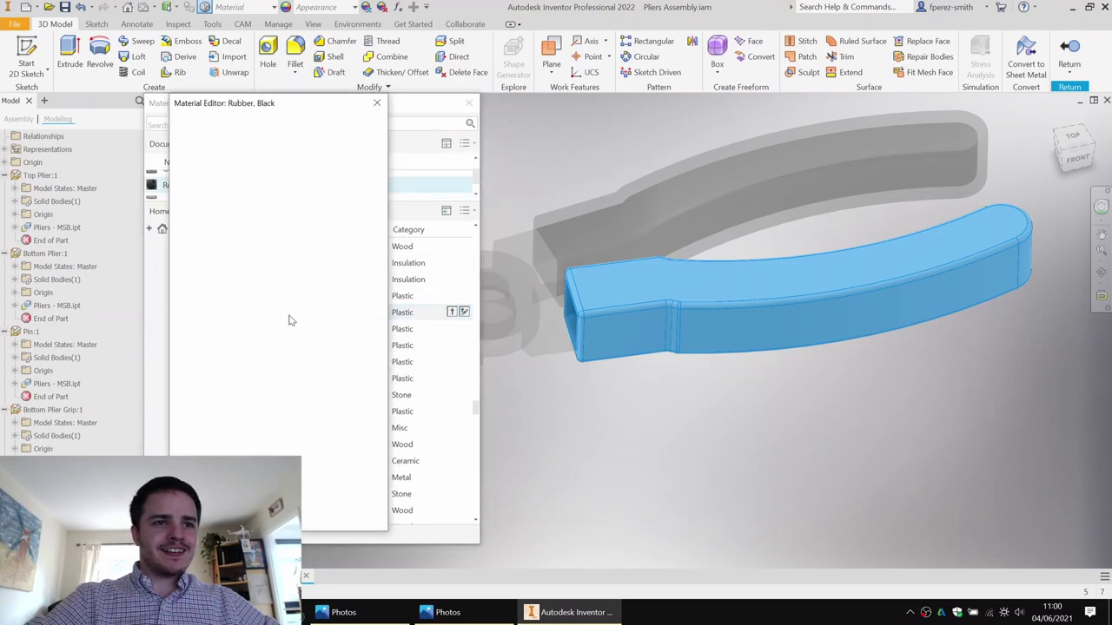
left_click(468, 104)
left_click(1069, 54)
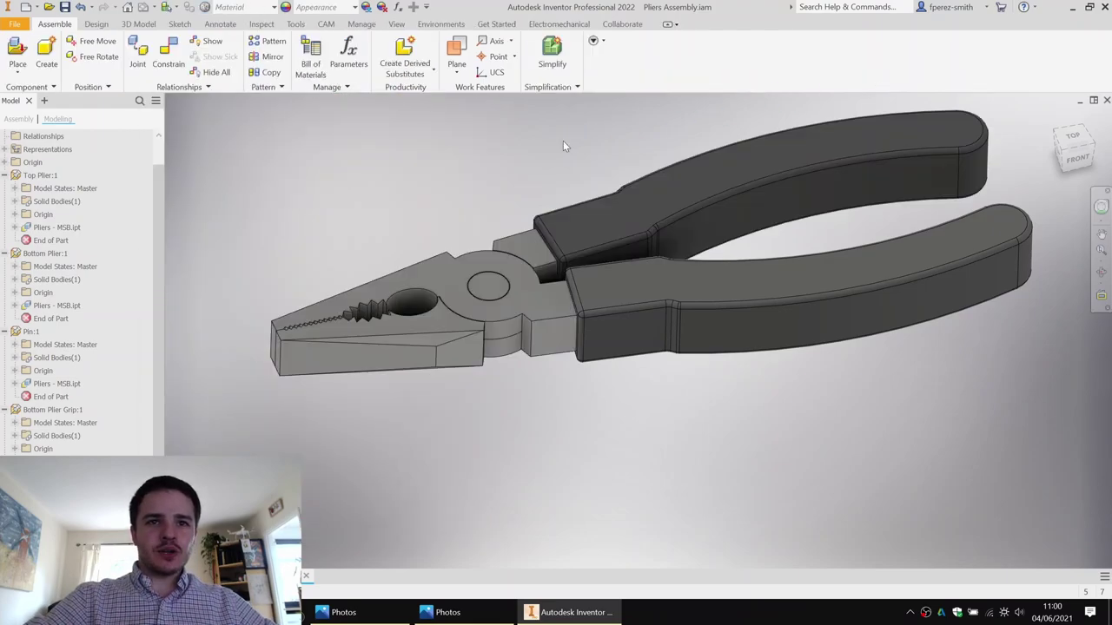
Step: Save the Pliers Assembly with the material changes to its parts
middle_click_drag(580, 128, 640, 174, "shift")
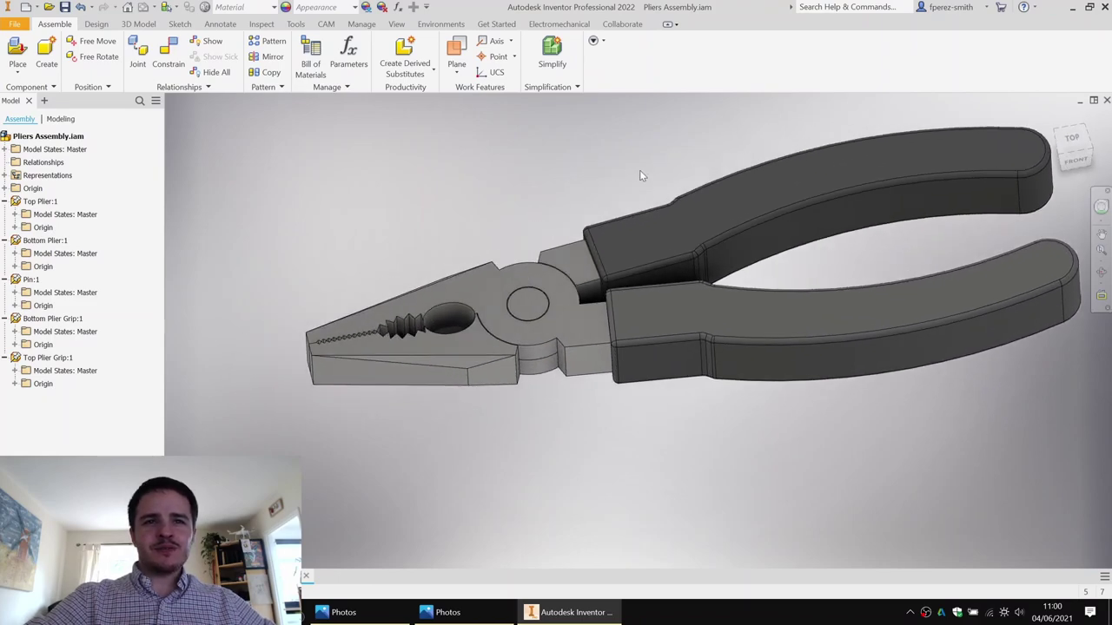
key("ctrl+s")
left_click(698, 209)
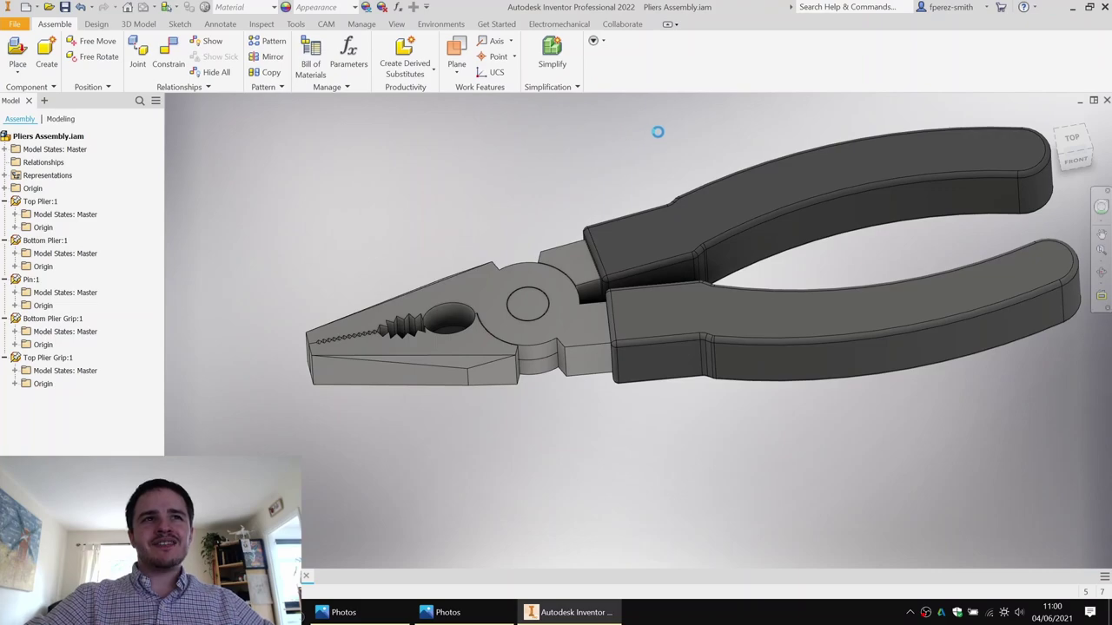
middle_click_drag(623, 144, 569, 157)
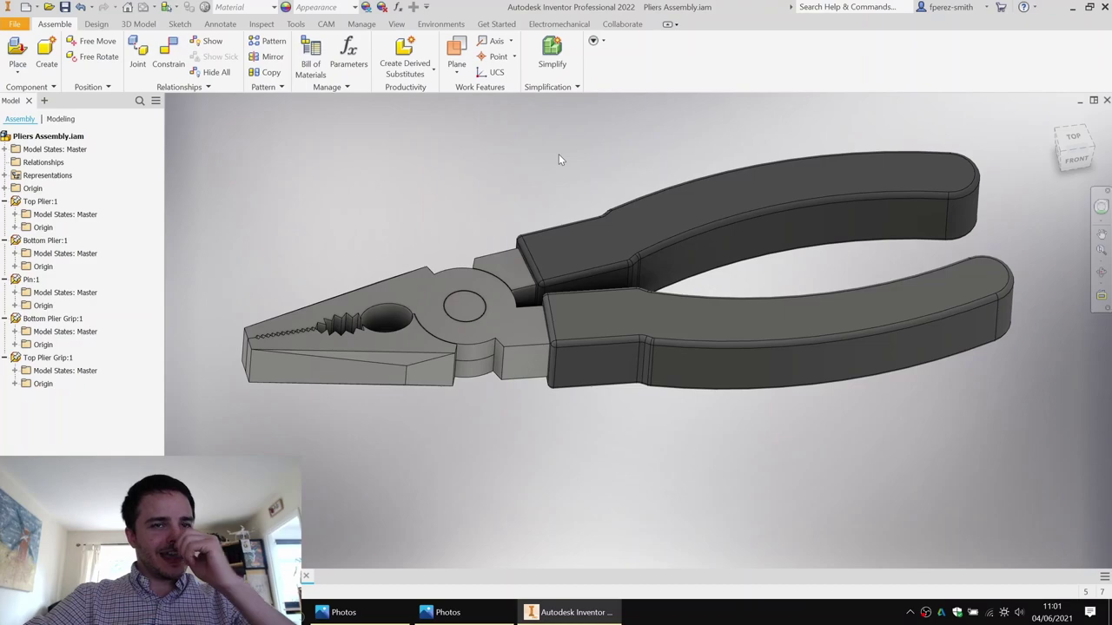
Step: Collapse the expanded plier, pin and grip components in the model tree
left_click(4, 240)
left_click(4, 200)
left_click(4, 227)
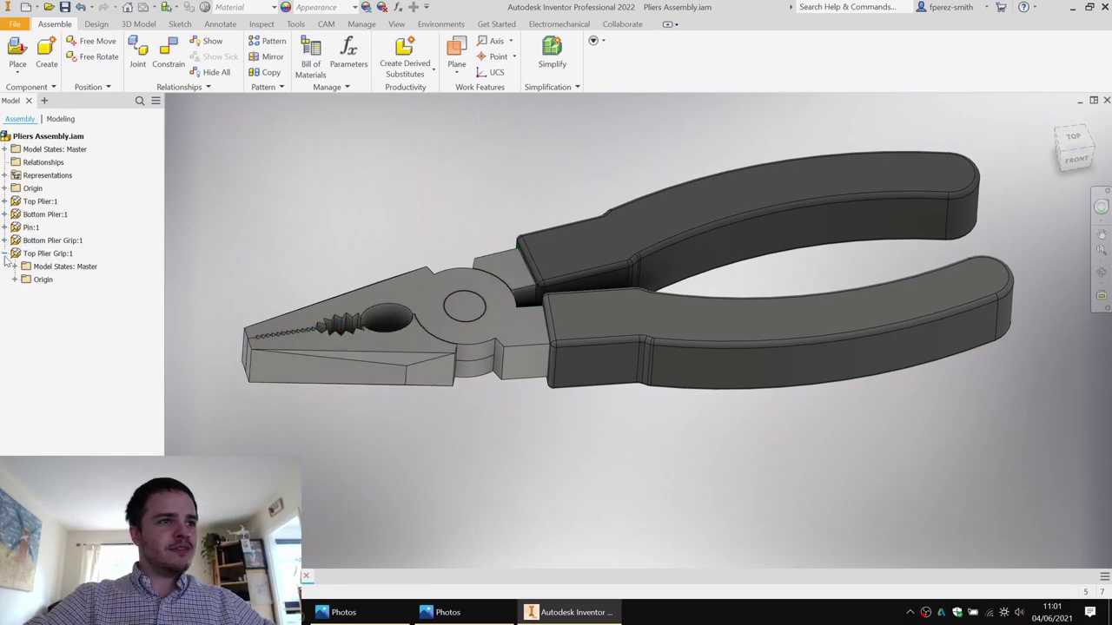
left_click(4, 253)
Step: Unground the Top Plier, Bottom Plier, Bottom Plier Grip and Top Plier Grip together
left_click(48, 253)
left_click(53, 240, "ctrl")
left_click(43, 214, "ctrl")
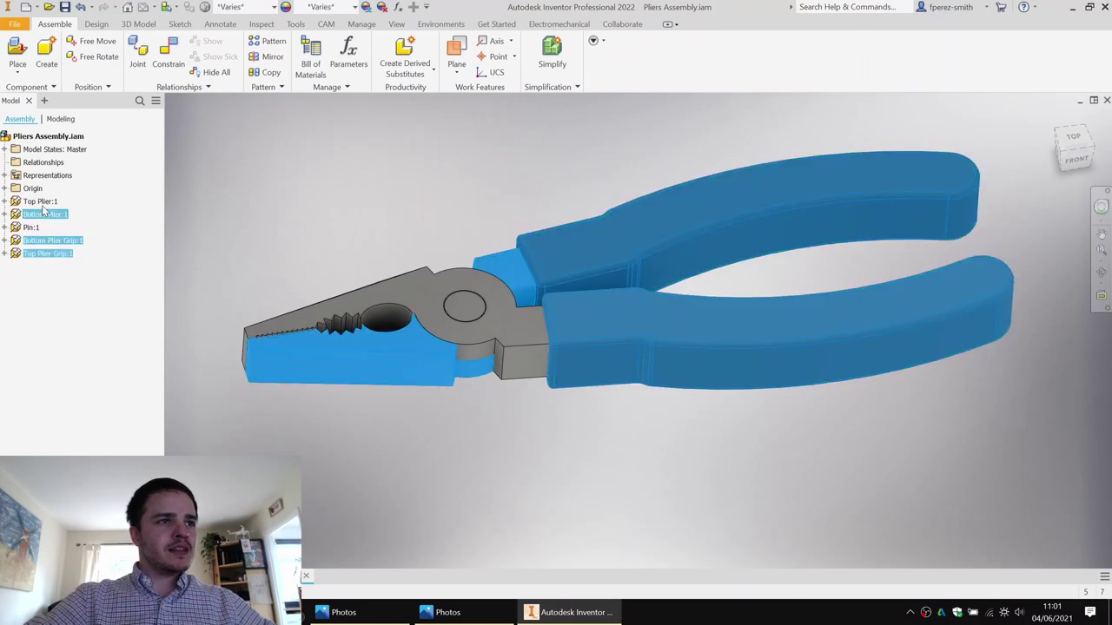
left_click(40, 202, "ctrl")
right_click(47, 203)
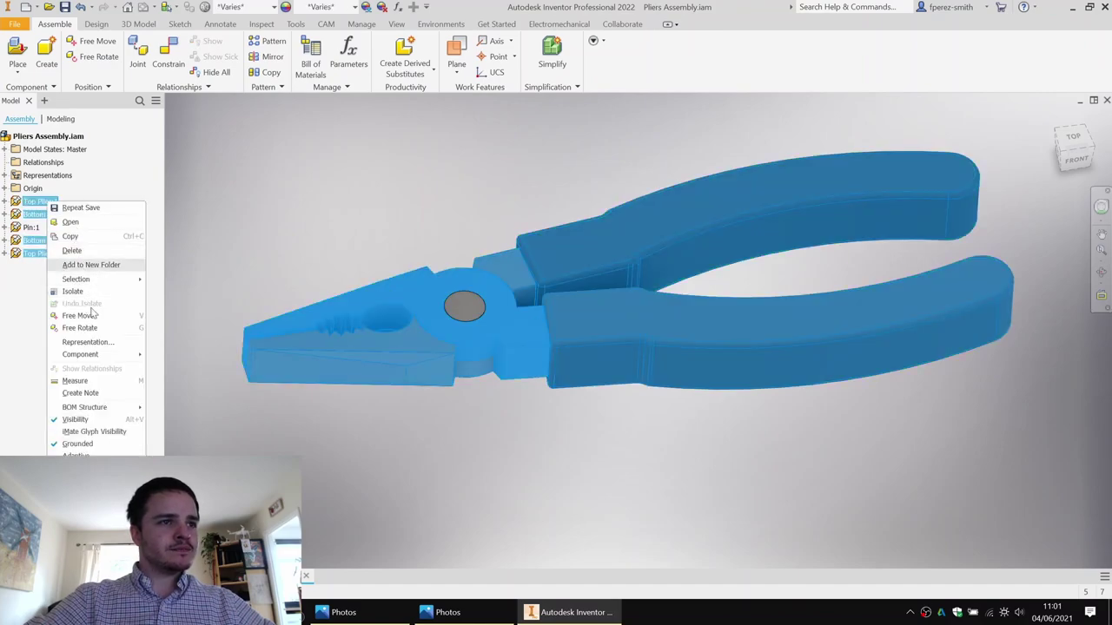
left_click(90, 448)
left_click(191, 392)
Step: Try moving the Pin and the Top Plier Grip to test which components are free to move
left_click_drag(471, 302, 501, 250)
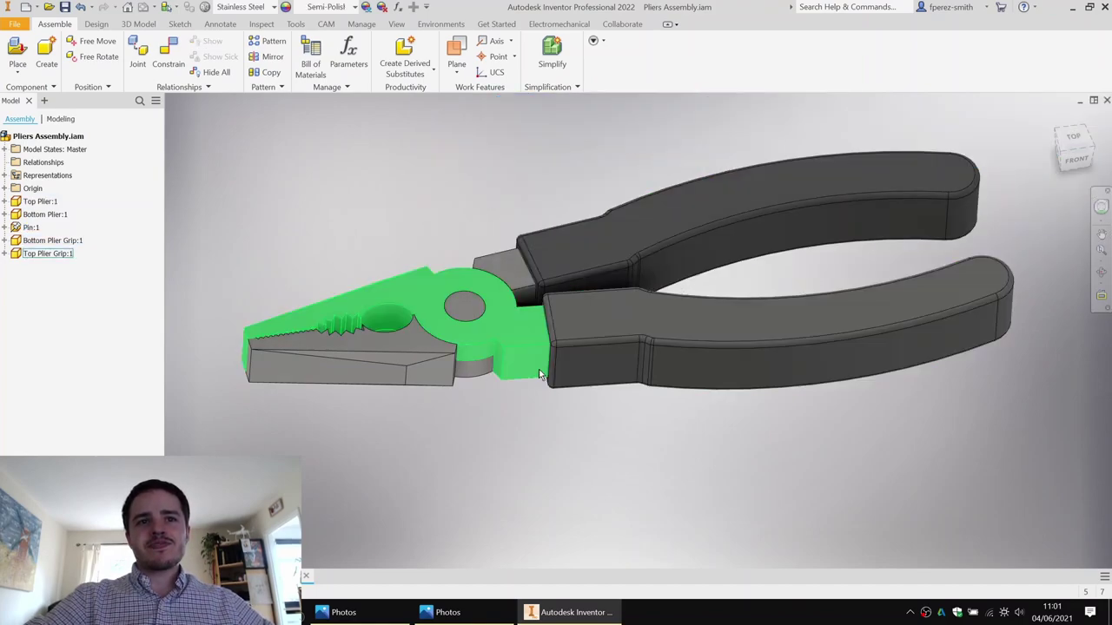
middle_click_drag(566, 344, 599, 311, "shift")
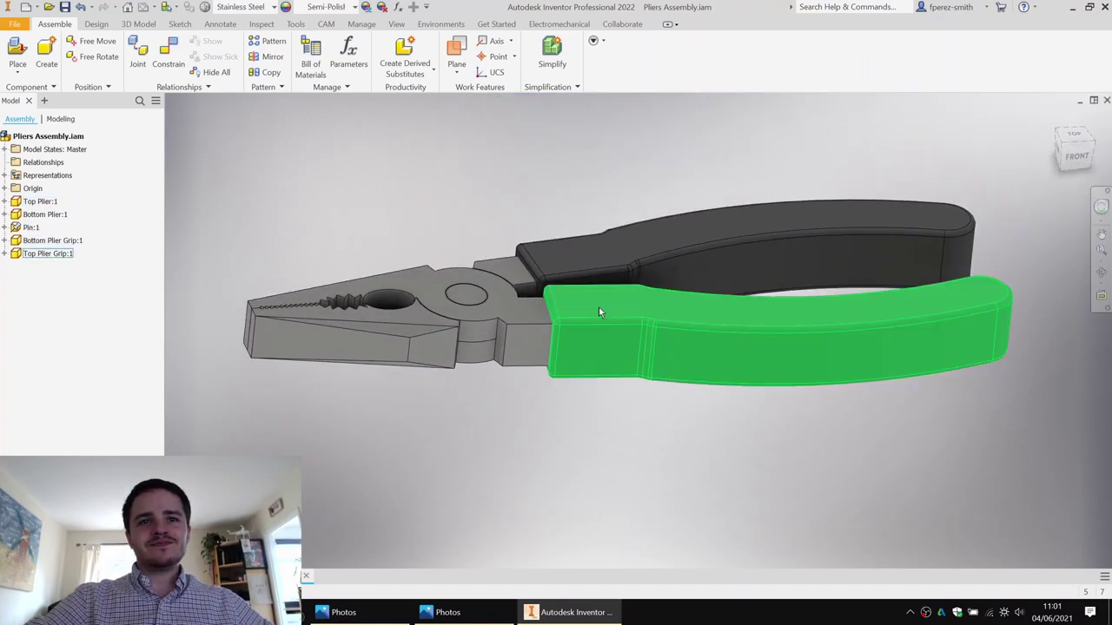
left_click_drag(599, 309, 803, 347)
left_click(574, 183)
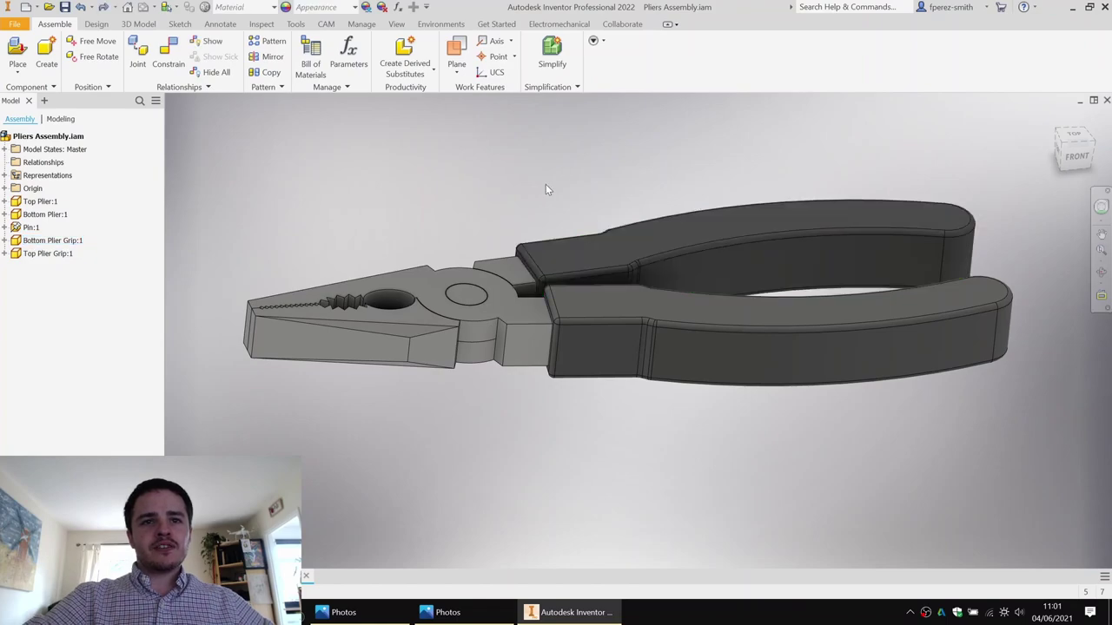
middle_click_drag(610, 200, 498, 207, "shift")
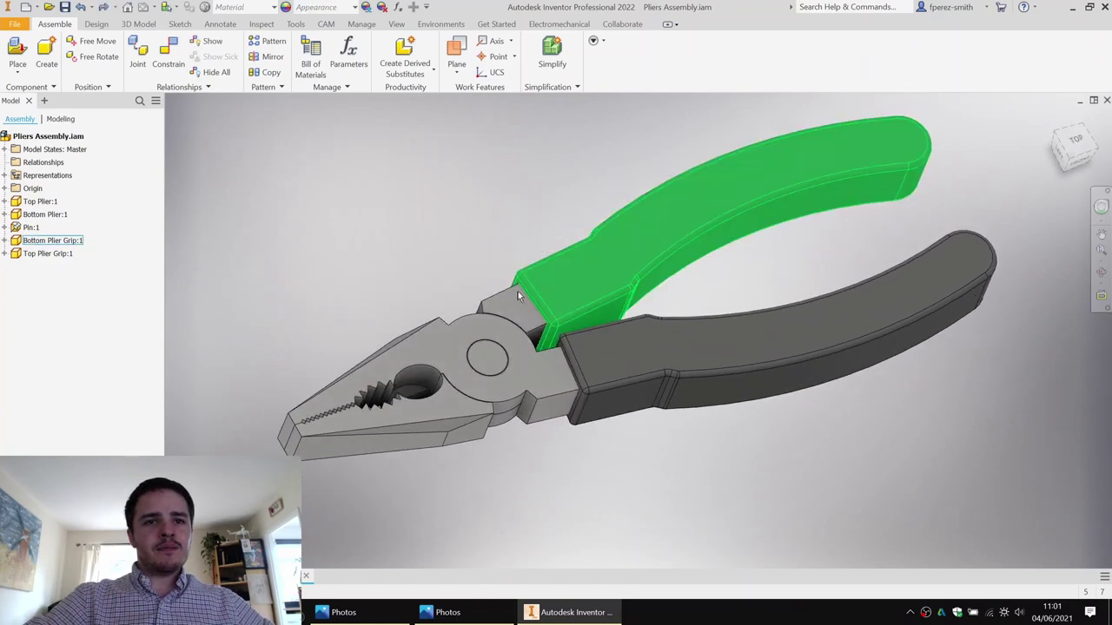
Step: Pull the Top Plier and the Bottom Plier away from the grounded Pin so that the mating faces are accessible
left_click_drag(481, 328, 478, 225)
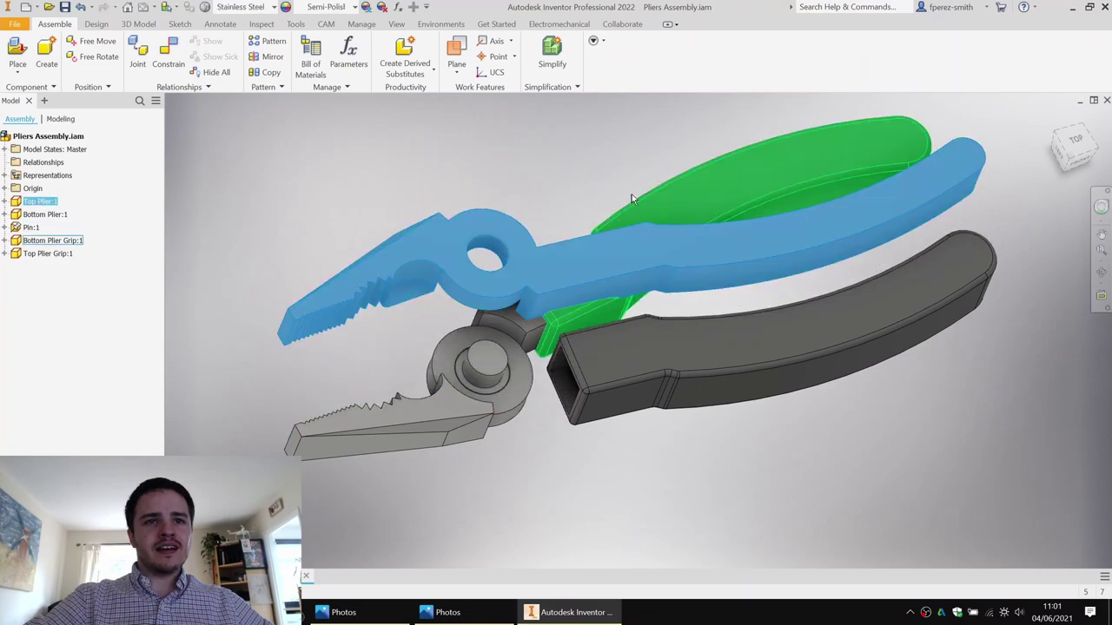
key("c")
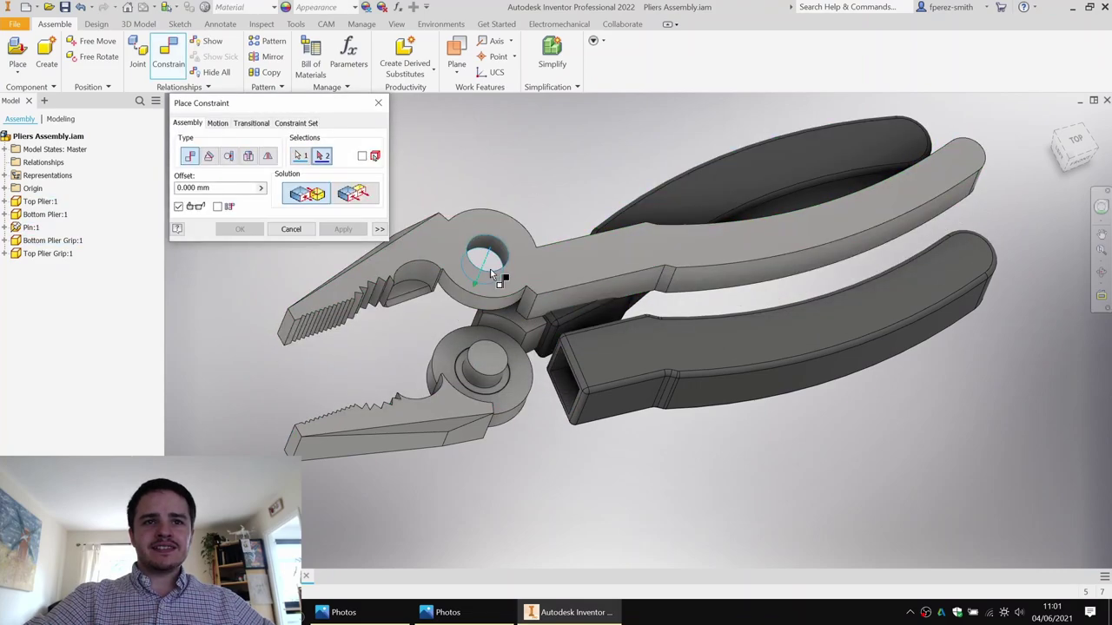
key("Escape")
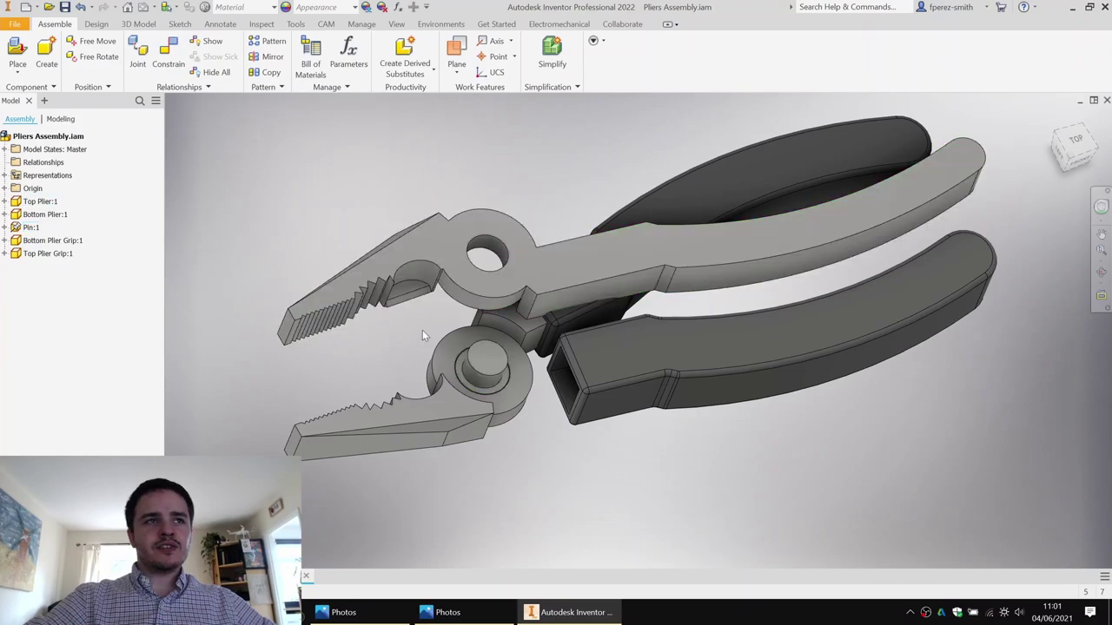
middle_click_drag(448, 296, 429, 263, "shift")
left_click_drag(450, 323, 449, 406)
left_click(388, 335)
Step: Add a Mate constraint with 0 mm offset between the axis of the Top Plier's pivot hole and the Pin's axis
left_click(180, 50)
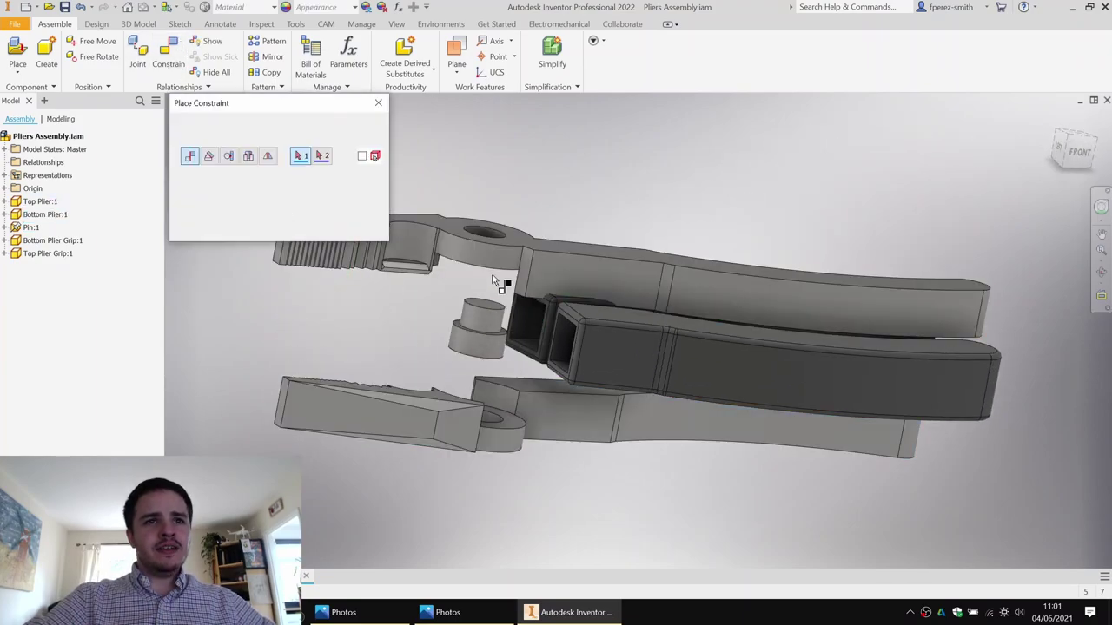
scroll(488, 252, "up", 5)
left_click(528, 254)
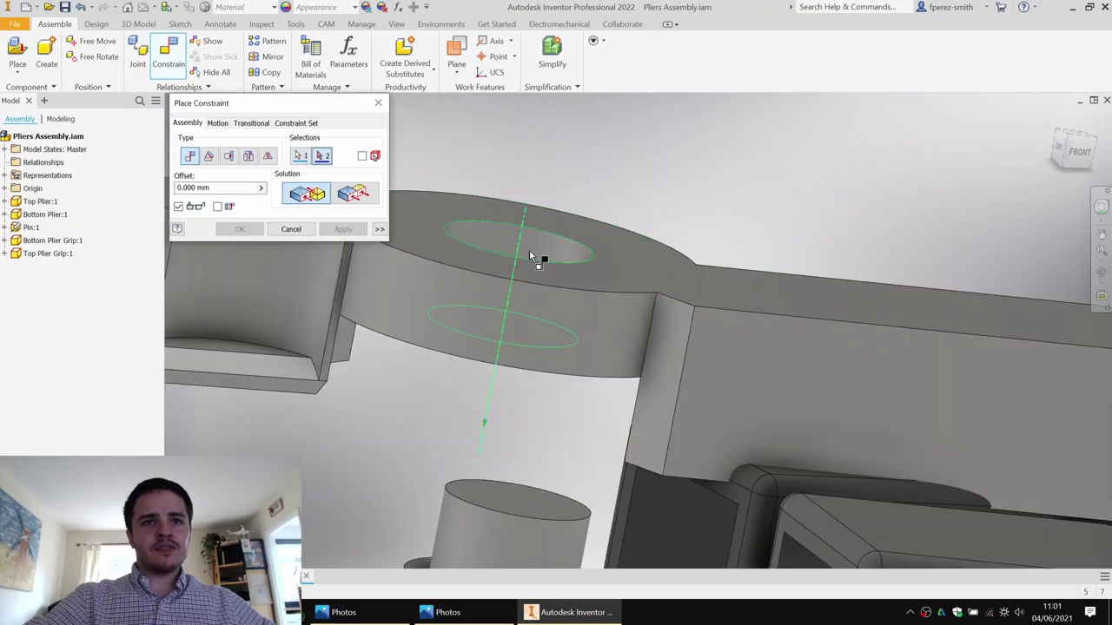
scroll(529, 250, "down", 5)
left_click(457, 333)
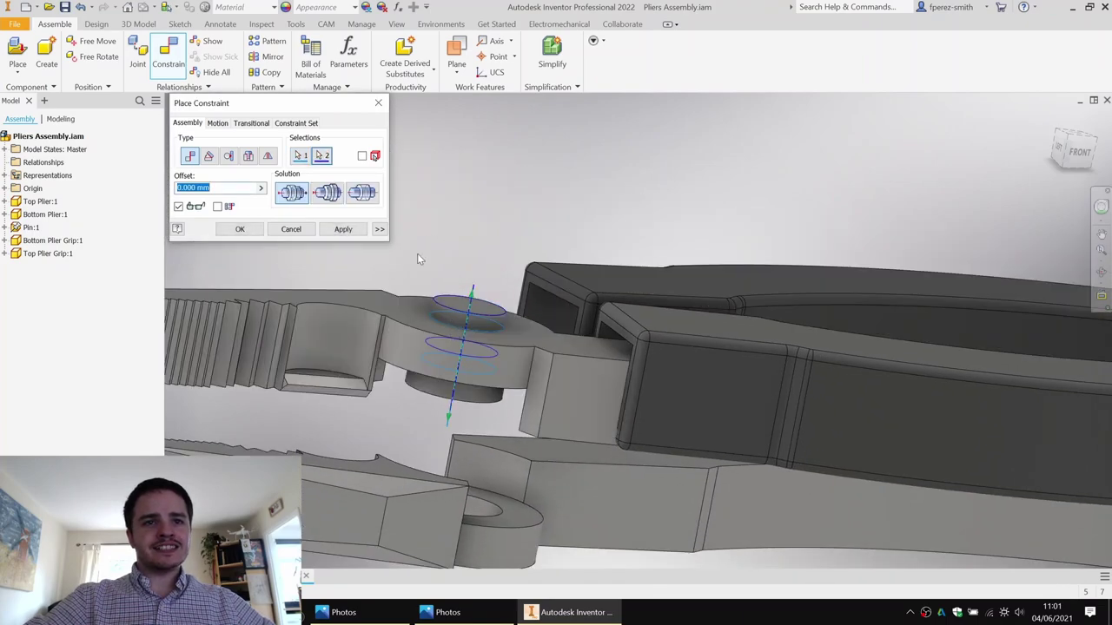
left_click(354, 232)
key("Escape")
Step: Lift the Top Plier off the Pin and constrain its top face flush with the Pin's top face at 0 mm offset
left_click_drag(407, 345, 430, 227)
key("c")
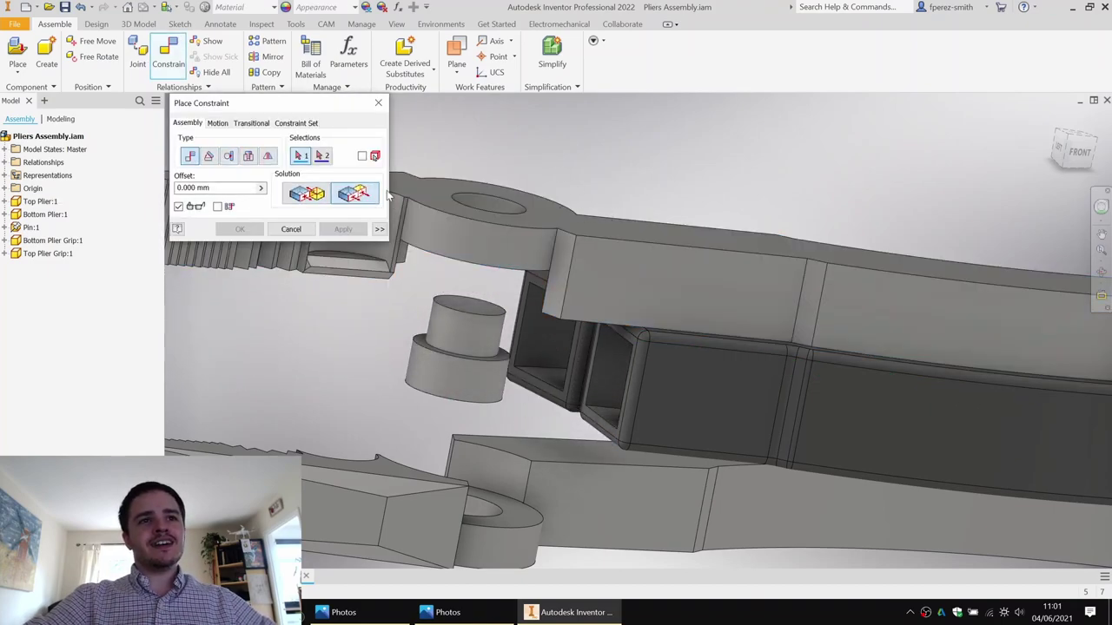
left_click(428, 185)
left_click(469, 305)
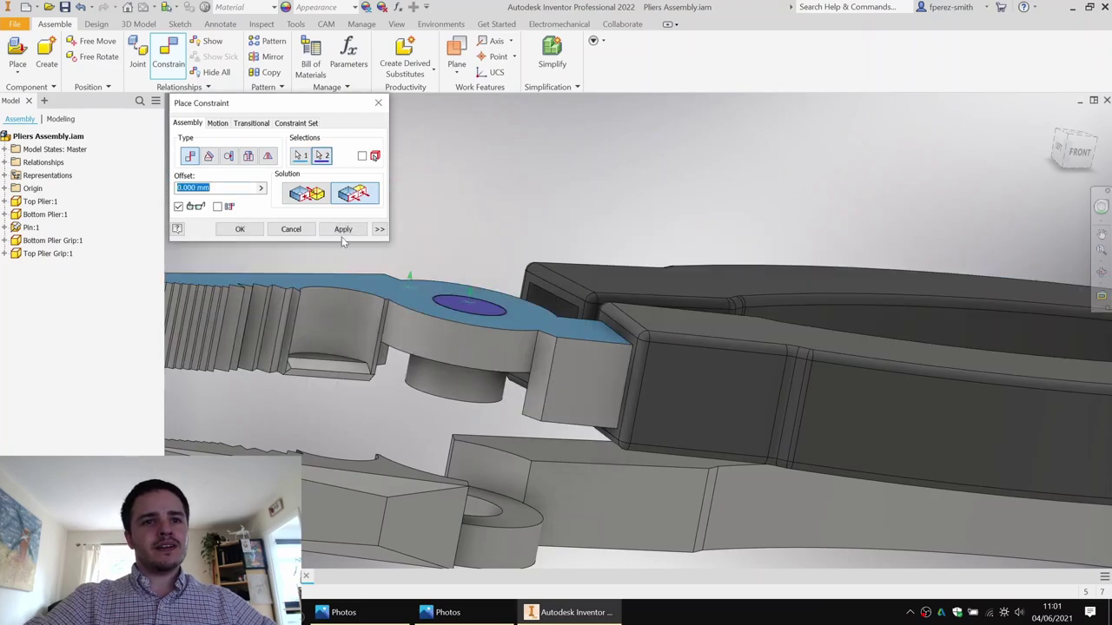
left_click(343, 230)
key("Escape")
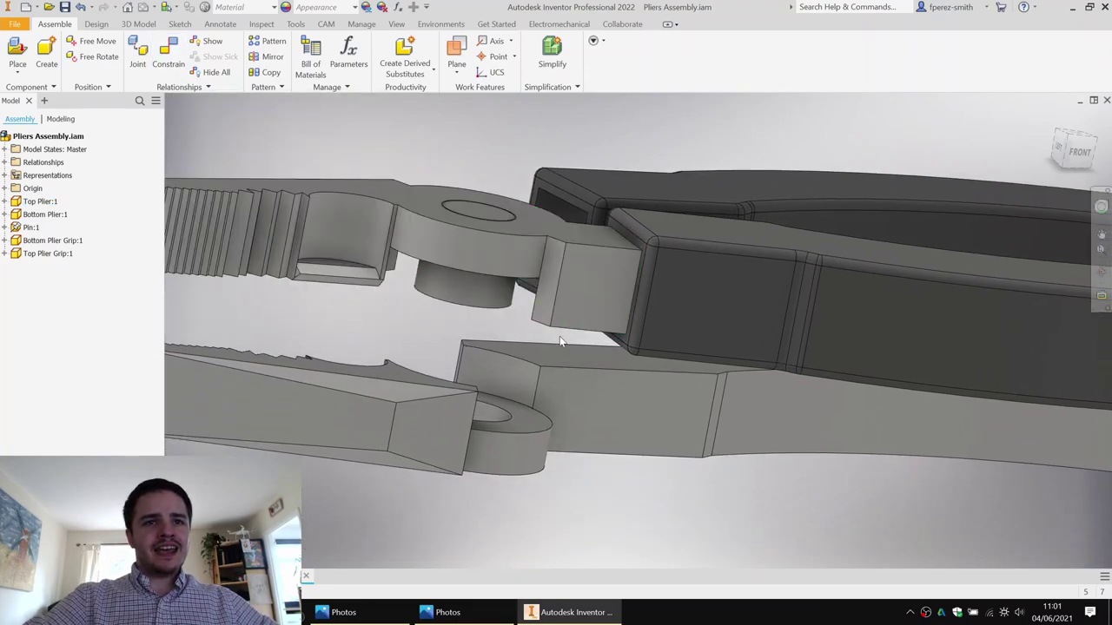
Step: Join the Bottom Plier to the Pin with an aligned Insert constraint between the lower hole edge and the Pin's lower circular edge
mouse_move(559, 336)
middle_mouse_down("shift")
mouse_move(568, 301)
mouse_move(555, 315)
middle_mouse_up("shift")
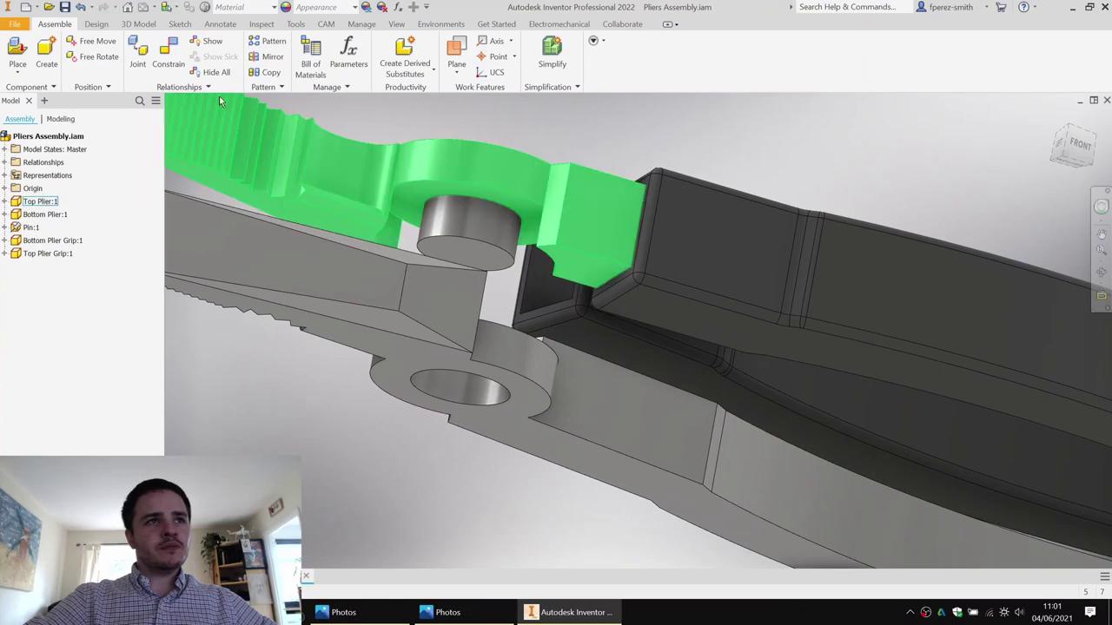
left_click(168, 57)
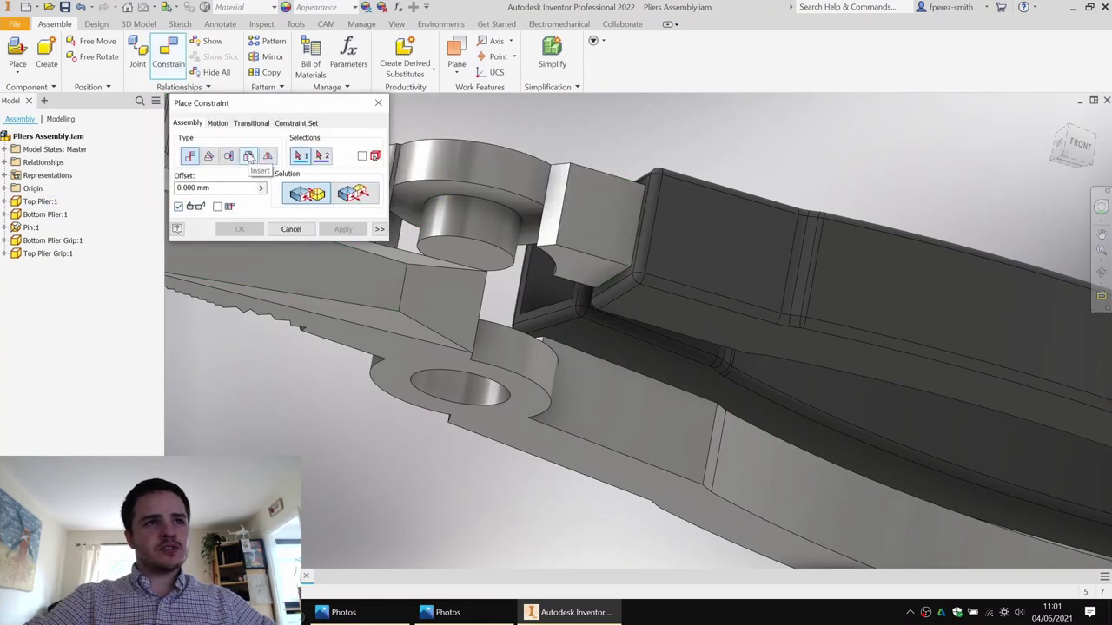
left_click(470, 388)
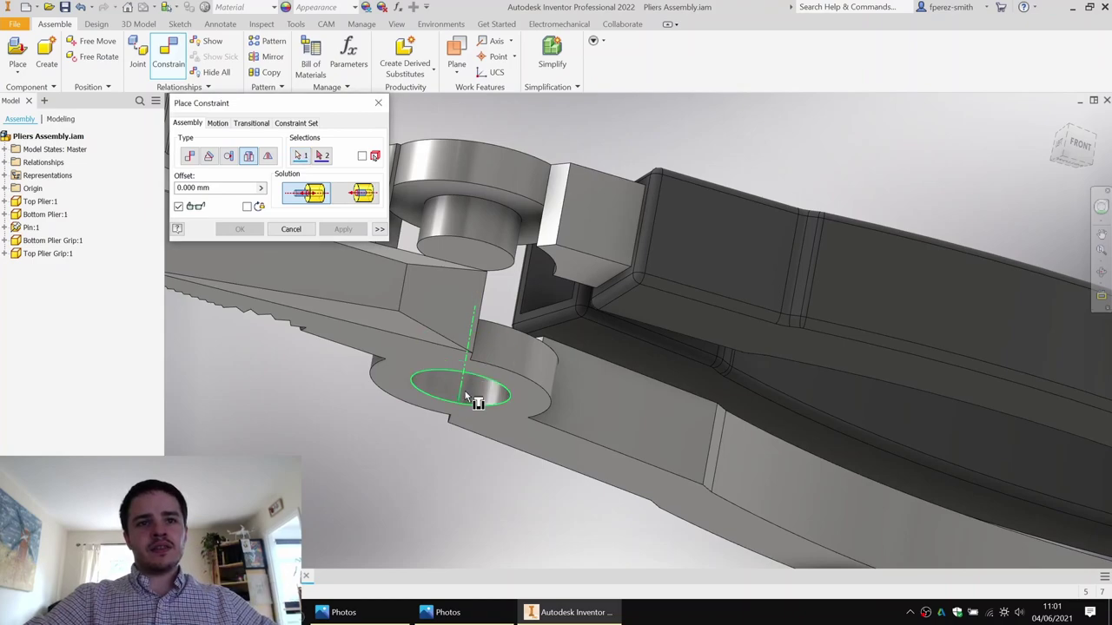
left_click(487, 234)
left_click(362, 198)
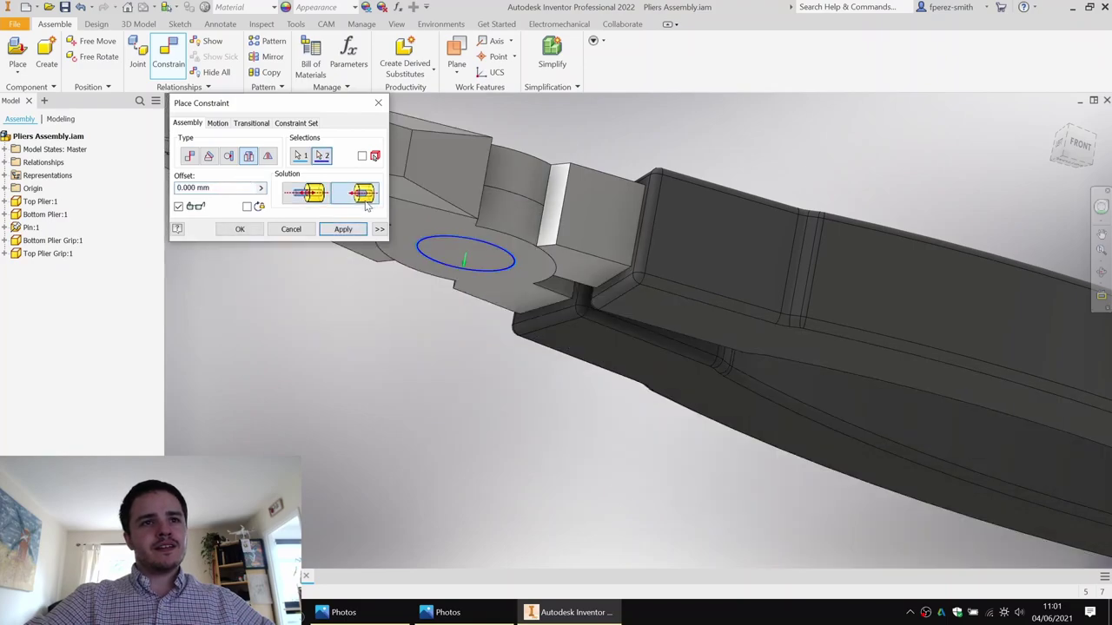
middle_click_drag(579, 179, 511, 247, "shift")
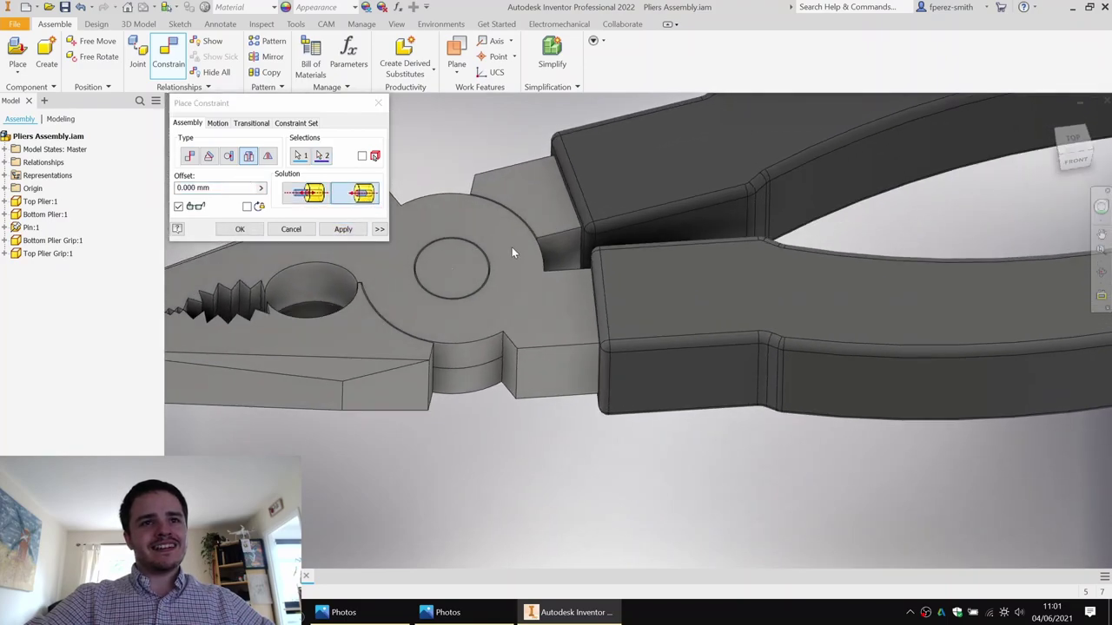
left_click(339, 233)
scroll(475, 235, "up", 5)
key("Escape")
scroll(490, 210, "down", 3)
Step: Swing the pliers open around the Pin and pull the Bottom Plier Grip away from the handles
left_click_drag(501, 236, 517, 305)
middle_click_drag(747, 194, 647, 289)
left_click_drag(653, 247, 773, 175)
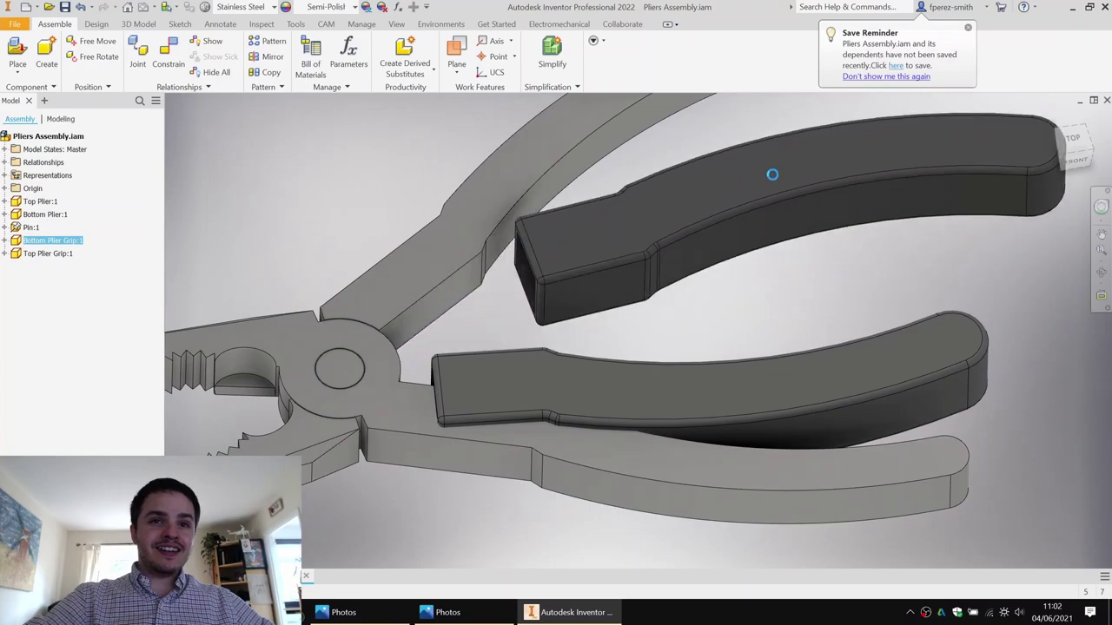
scroll(784, 255, "up", 3)
middle_click_drag(784, 256, 685, 296)
Step: Mate an inner side face of the Bottom Plier Grip to the outer side face of the Bottom Plier's handle at 0 mm offset
key("c")
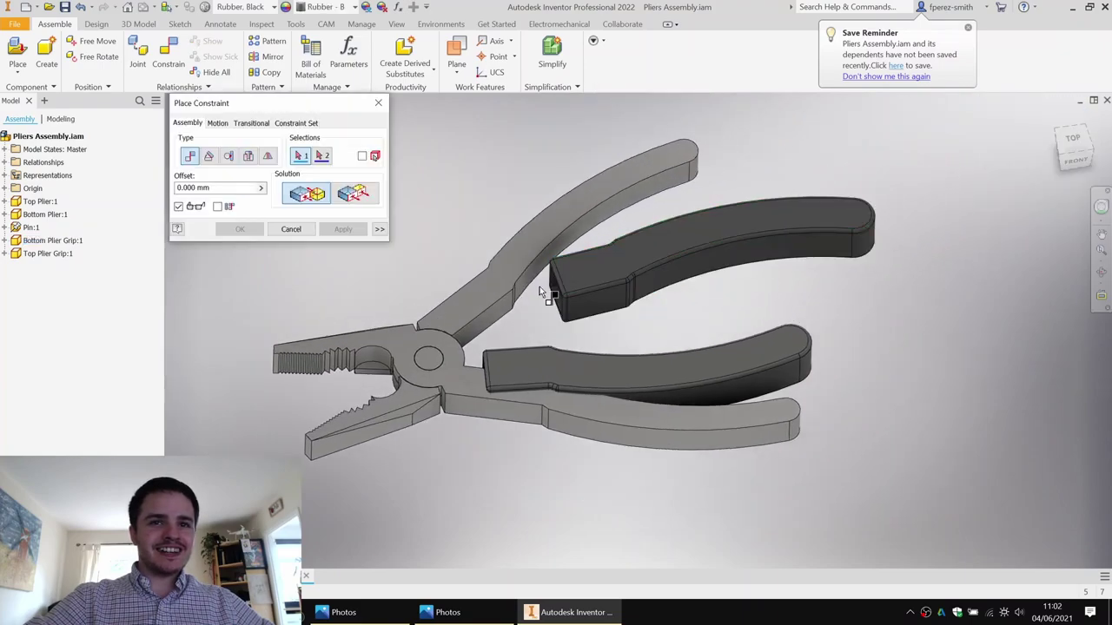
scroll(543, 289, "down", 5)
left_click(563, 278)
scroll(563, 278, "up", 5)
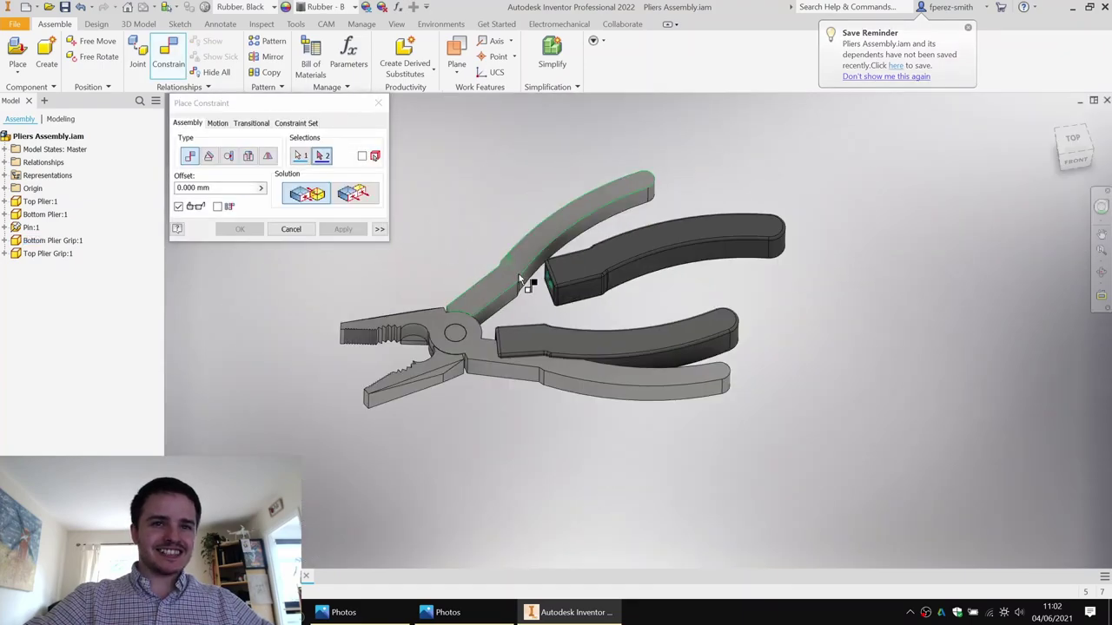
scroll(506, 312, "down", 3)
left_click(488, 311)
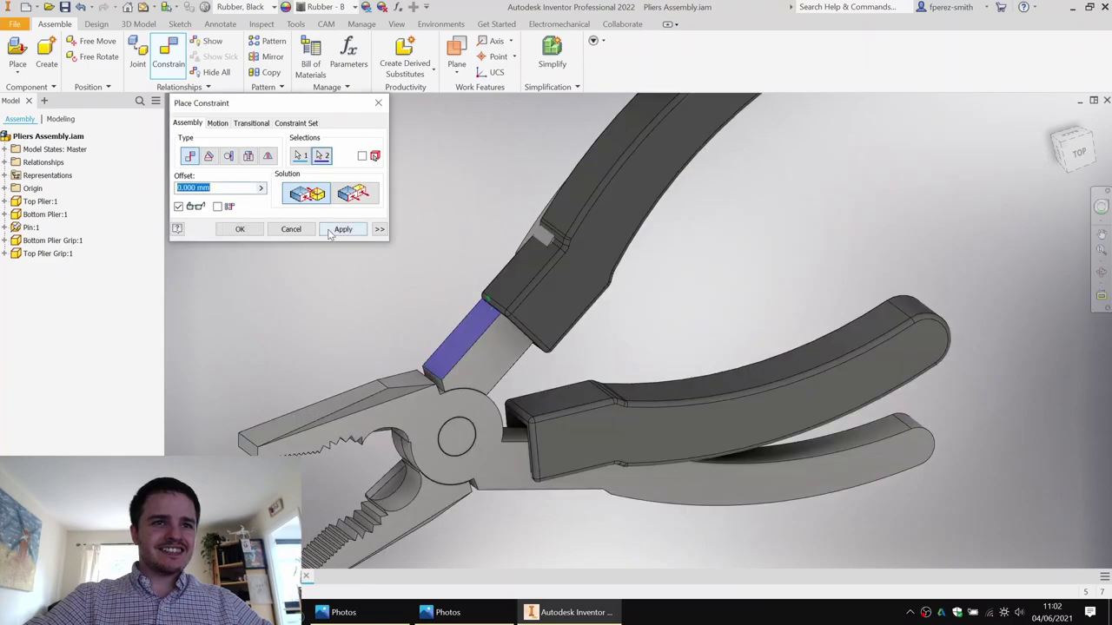
left_click(332, 232)
Step: Mate an inner face of the Bottom Plier Grip to the flat top face of the Bottom Plier's handle at 0 mm offset
middle_click_drag(553, 287, 722, 156, "shift")
scroll(571, 149, "down", 2)
scroll(781, 169, "down", 4)
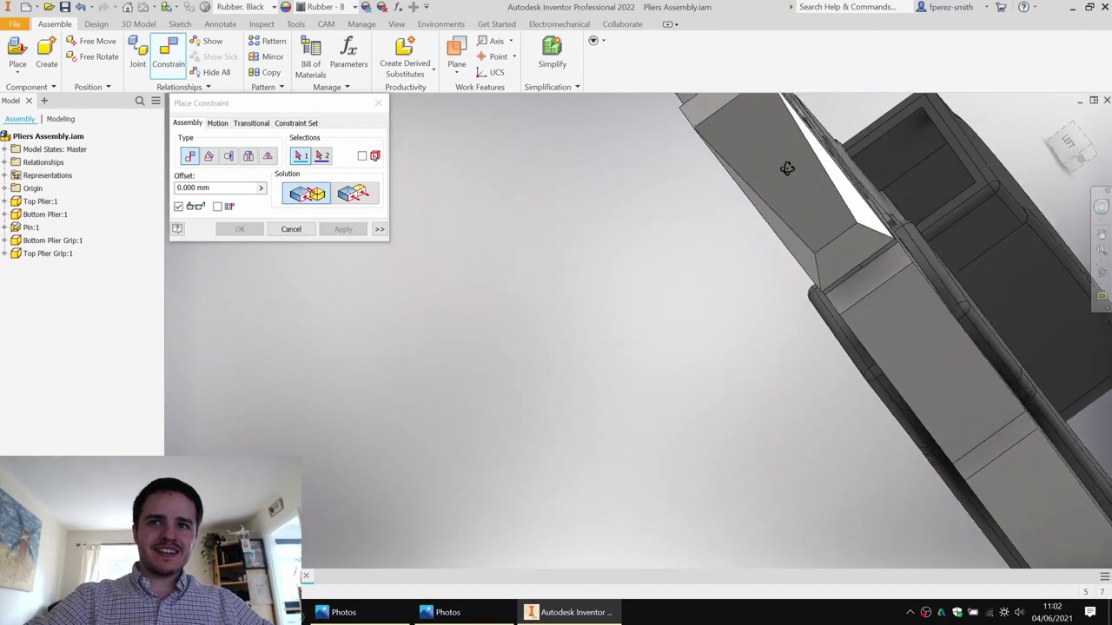
middle_click_drag(787, 168, 879, 203, "shift")
scroll(914, 145, "down", 2)
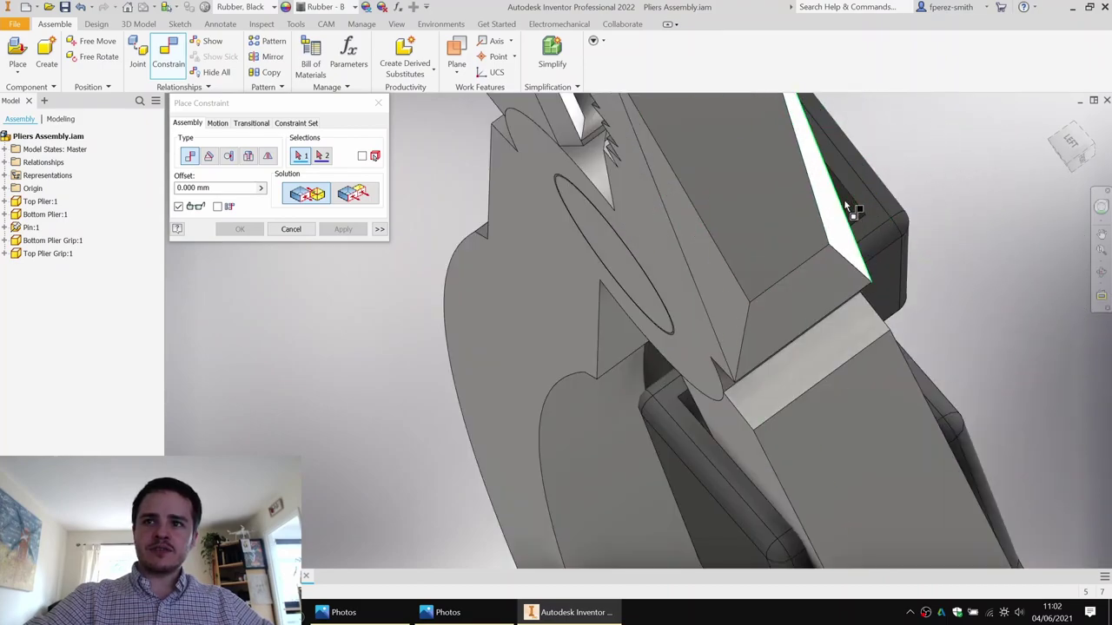
left_click(846, 208)
key("F6")
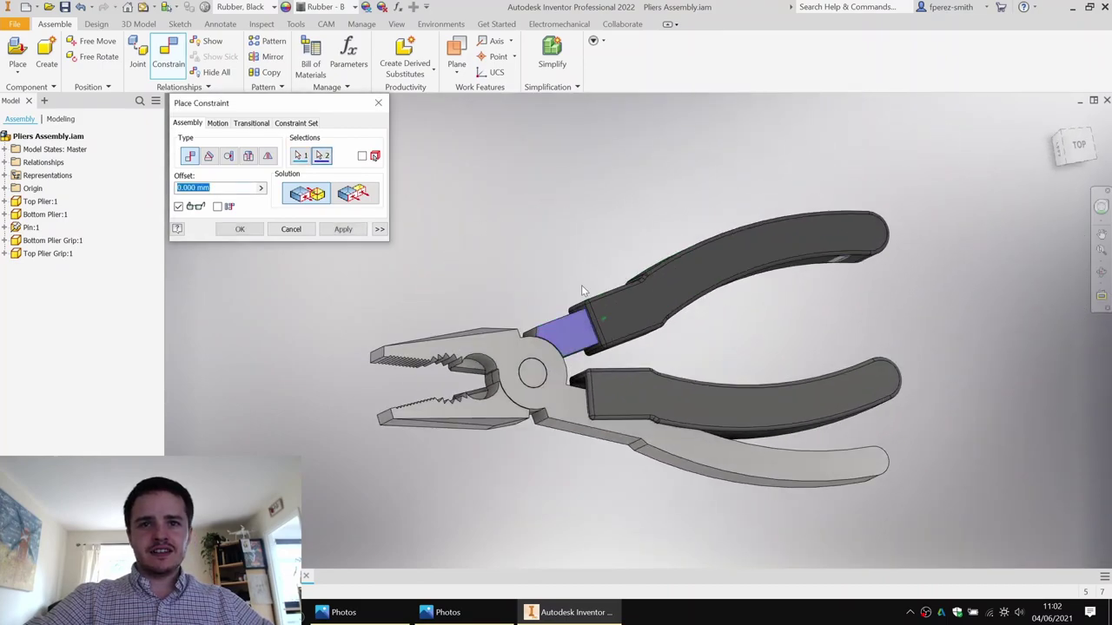
left_click(361, 229)
key("Escape")
Step: Slide the Bottom Plier Grip outward and add a third Mate constraint at 0 mm offset to seat it fully on the handle
left_click_drag(625, 283, 760, 279)
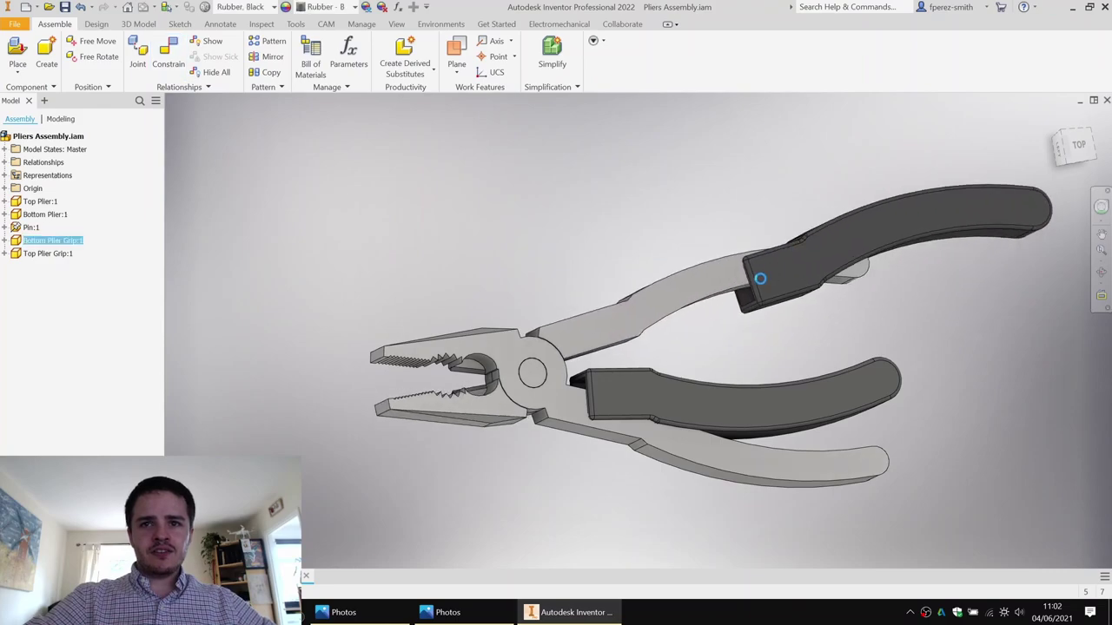
key("c")
middle_click_drag(777, 276, 821, 285, "shift")
scroll(757, 283, "down", 5)
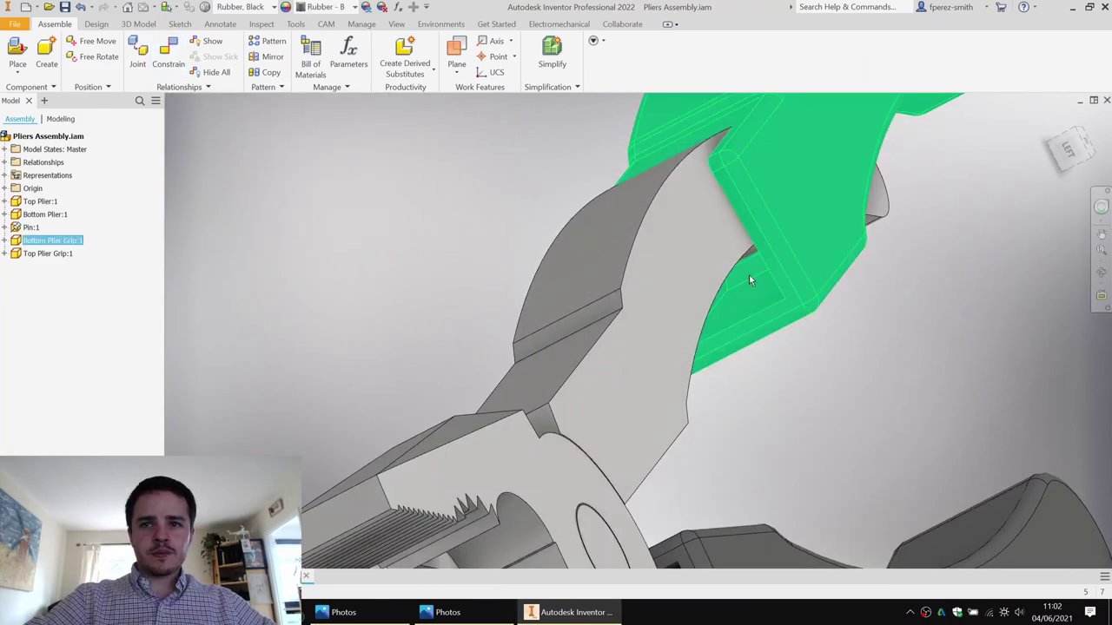
scroll(731, 278, "up", 3)
middle_click_drag(731, 278, 608, 271, "shift")
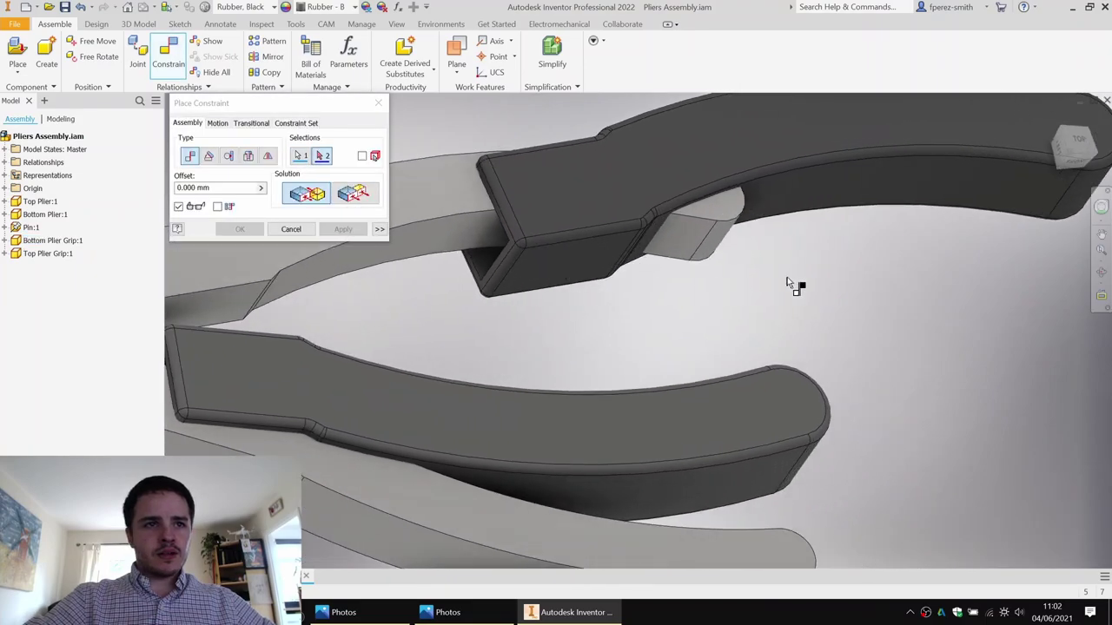
middle_click_drag(786, 278, 665, 297, "shift")
left_click(417, 319)
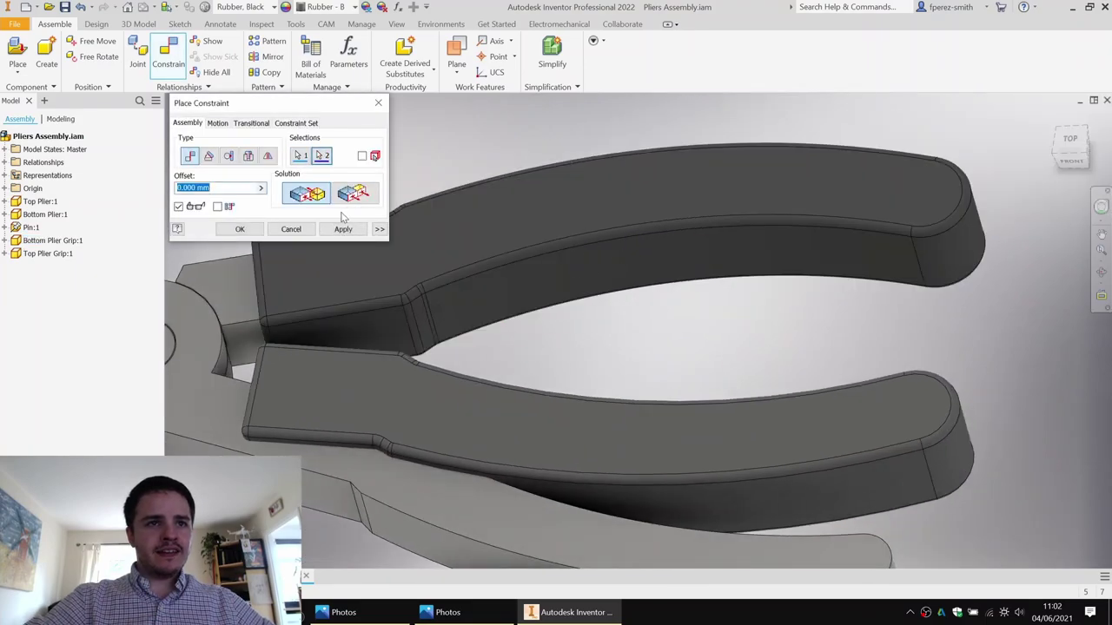
left_click(343, 229)
scroll(565, 237, "down", 3)
key("Escape")
Step: Pull the Top Plier Grip away and mate one of its inner faces to the matching face of the Top Plier's handle
left_click_drag(595, 278, 748, 281)
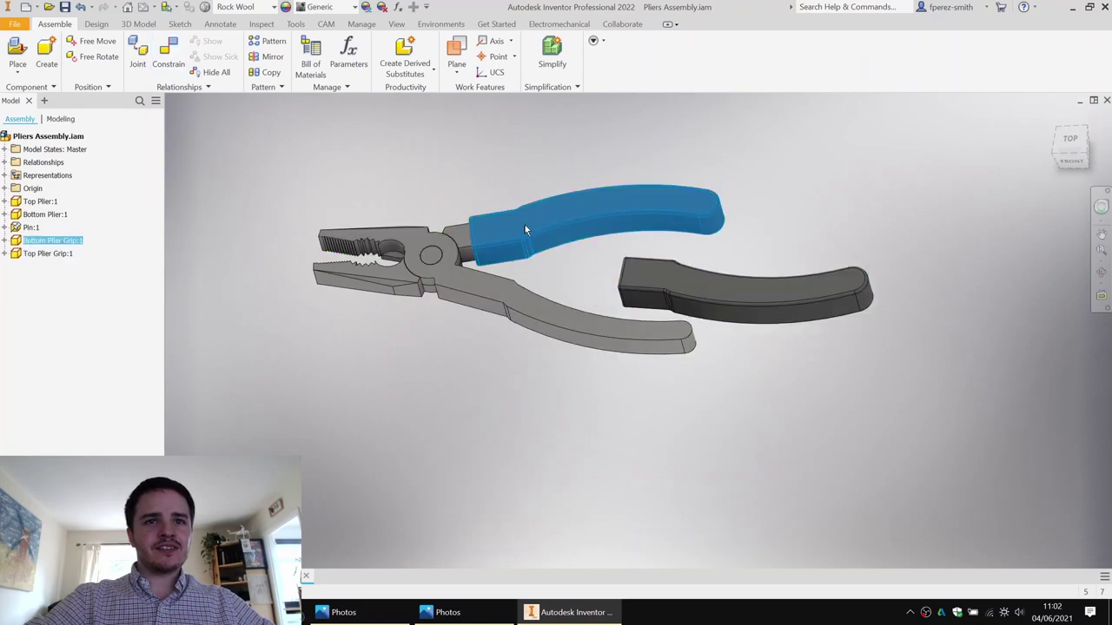
left_click_drag(524, 223, 540, 207)
key("c")
middle_click_drag(604, 271, 663, 290, "shift")
scroll(632, 271, "up", 5)
left_click(641, 261)
scroll(641, 261, "down", 3)
left_click(473, 305)
left_click(343, 229)
key("Escape")
Step: Move the Top Plier Grip outward and mate a second inner face to the Top Plier's handle
left_click_drag(553, 385, 658, 321)
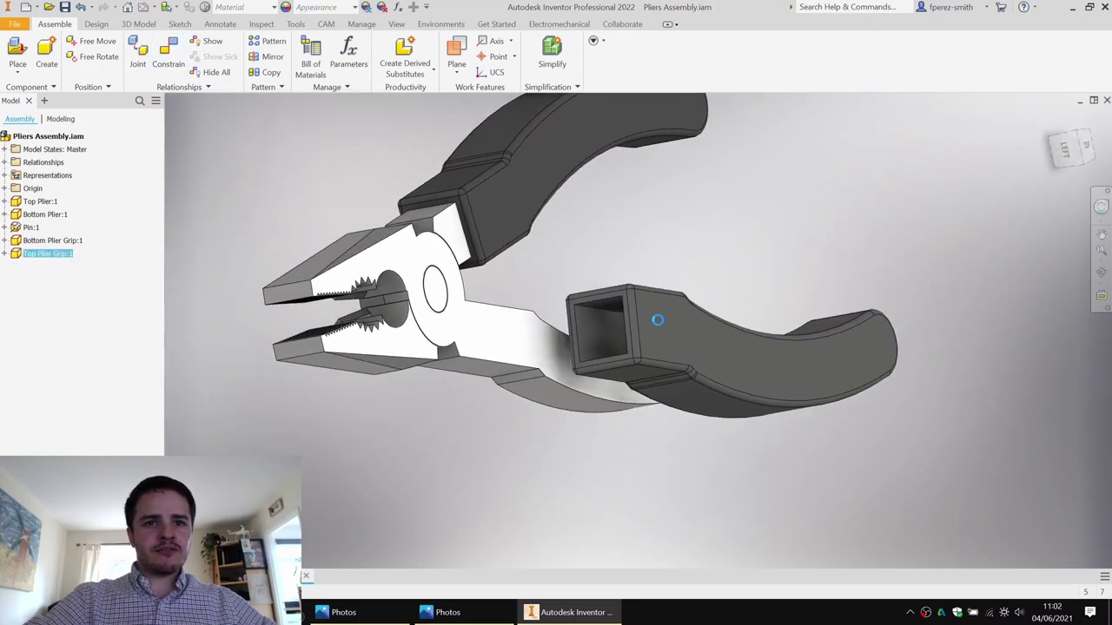
key("c")
middle_click_drag(603, 278, 679, 251, "shift")
left_click(752, 267)
middle_click_drag(752, 267, 625, 270, "shift")
left_click(379, 317)
left_click(343, 229)
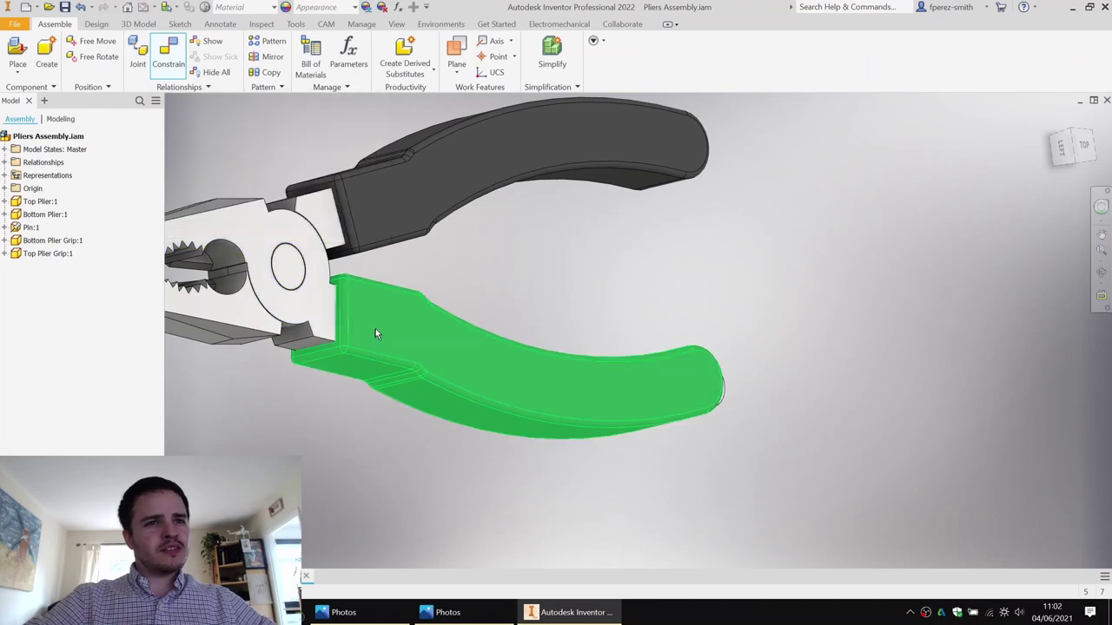
Step: Add a third Mate constraint at 0 mm offset to seat the Top Plier Grip fully on its handle
middle_click_drag(622, 303, 578, 338, "shift")
scroll(586, 383, "up", 5)
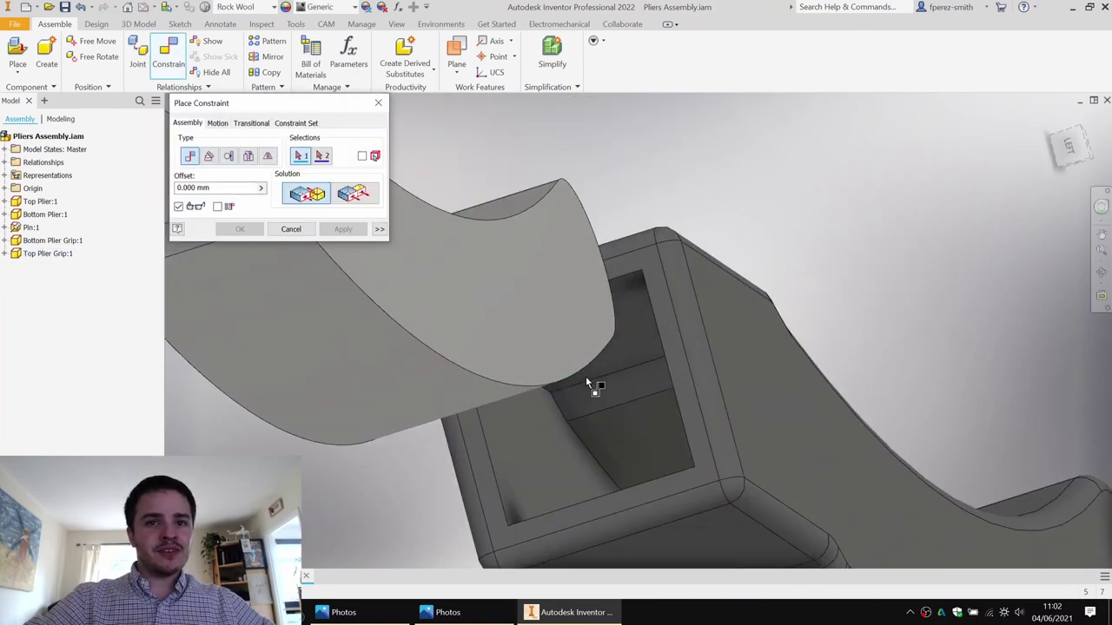
scroll(593, 391, "down", 10)
scroll(498, 364, "up", 10)
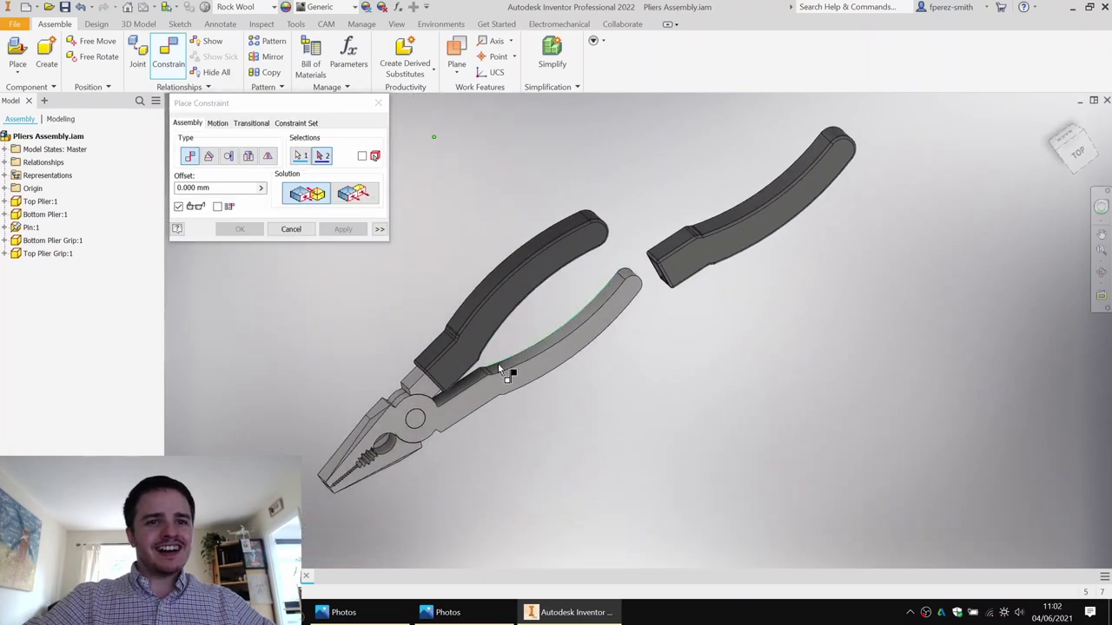
left_click(461, 396)
left_click(344, 230)
left_click(297, 231)
Step: Swing the Top Plier Grip past the closed position so that the handles and jaws overlap
scroll(481, 272, "down", 6)
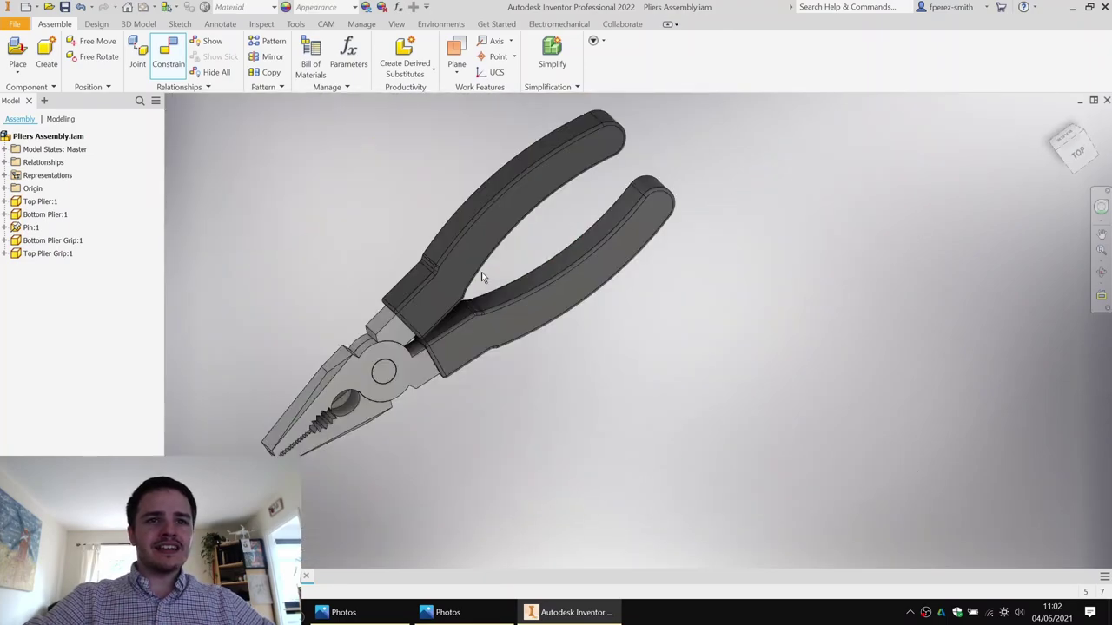
middle_click_drag(482, 272, 504, 214, "shift")
scroll(503, 214, "up", 8)
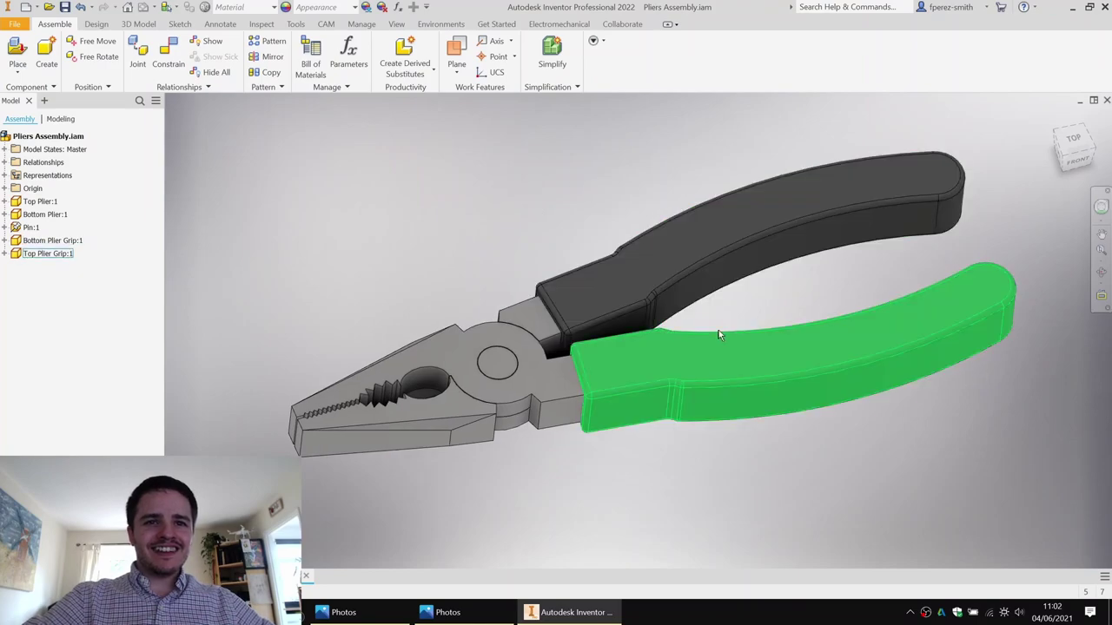
left_click_drag(740, 389, 773, 271)
scroll(702, 367, "up", 3)
middle_click_drag(702, 368, 705, 337, "shift")
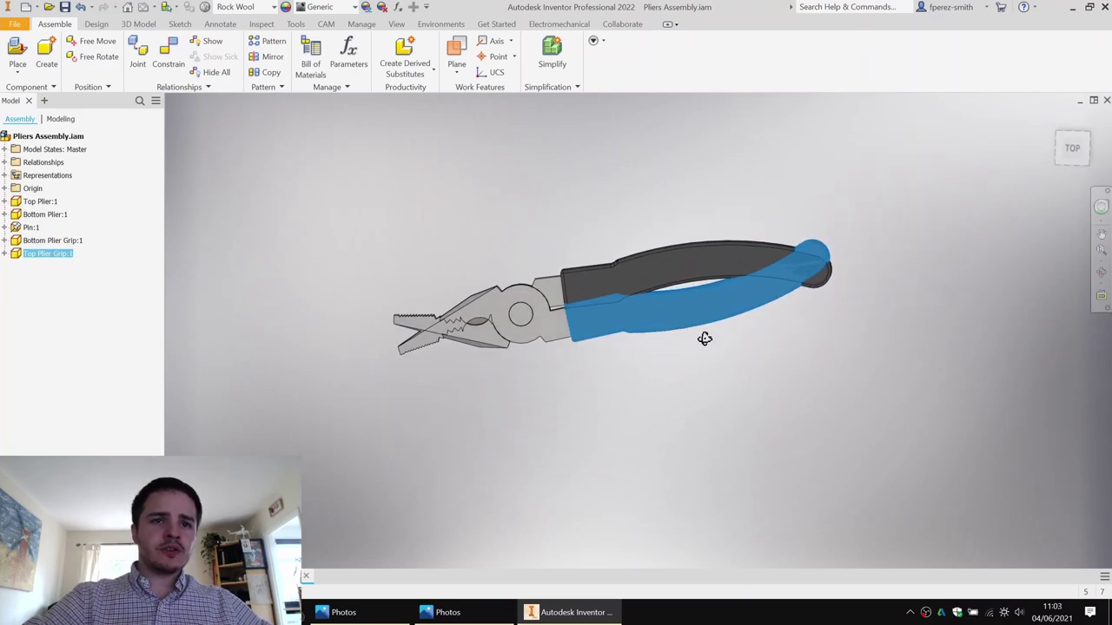
left_click(327, 116)
Step: Run an interference analysis on all components of the pliers with the handles and jaws overlapping
left_click(262, 25)
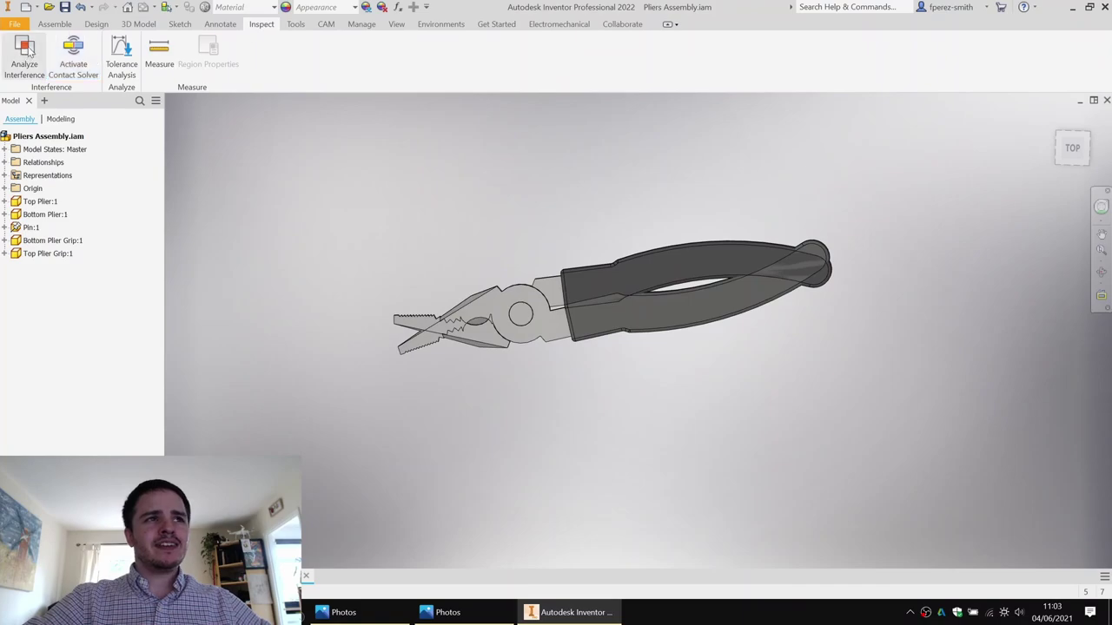
left_click(24, 54)
left_click_drag(374, 174, 734, 369)
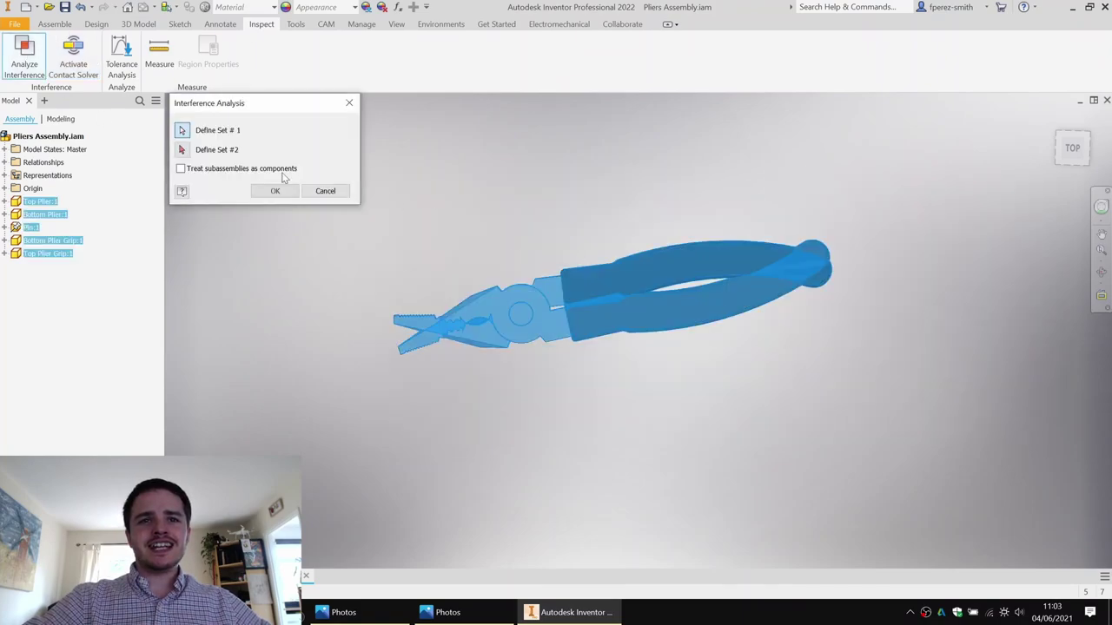
left_click(274, 191)
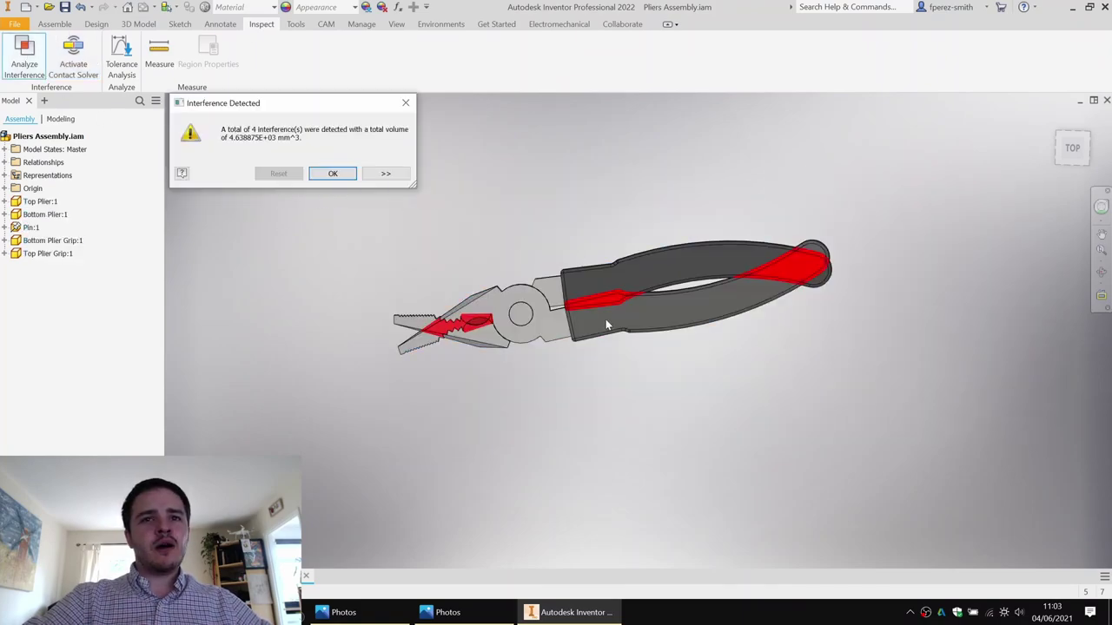
key("Escape")
Step: Swing the Top Plier Grip outward to open the pliers and rerun the interference analysis on all components
left_click_drag(710, 317, 666, 423)
left_click(729, 369)
left_click(24, 54)
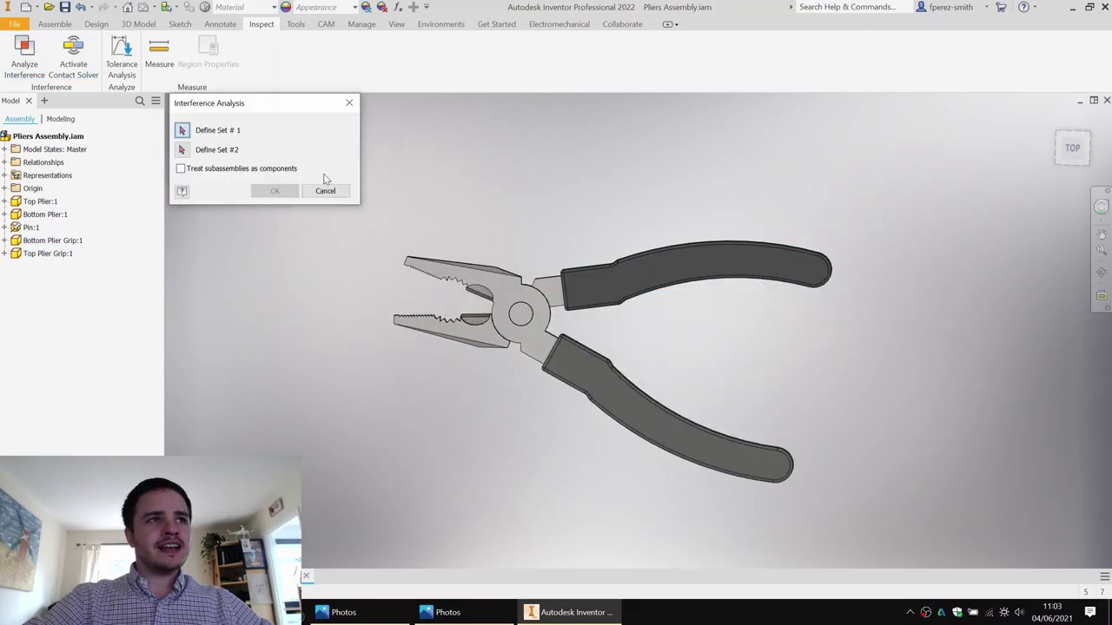
left_click_drag(914, 227, 305, 405)
left_click(273, 191)
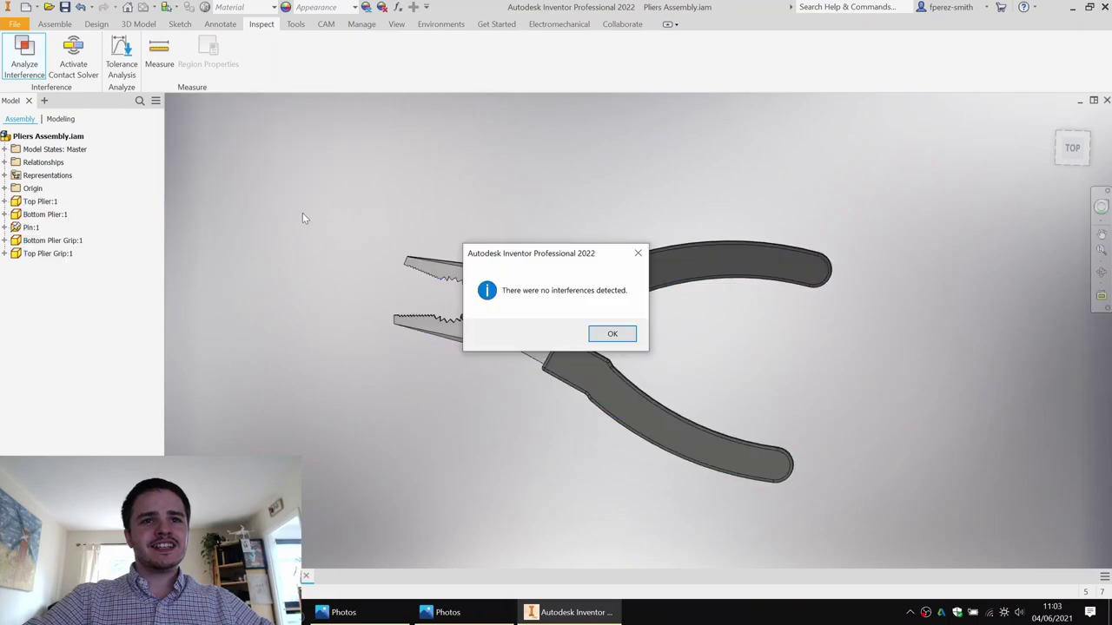
left_click(613, 335)
Step: Swing the pliers partly closed and add the Top Plier and Bottom Plier to the contact set
left_click(630, 407)
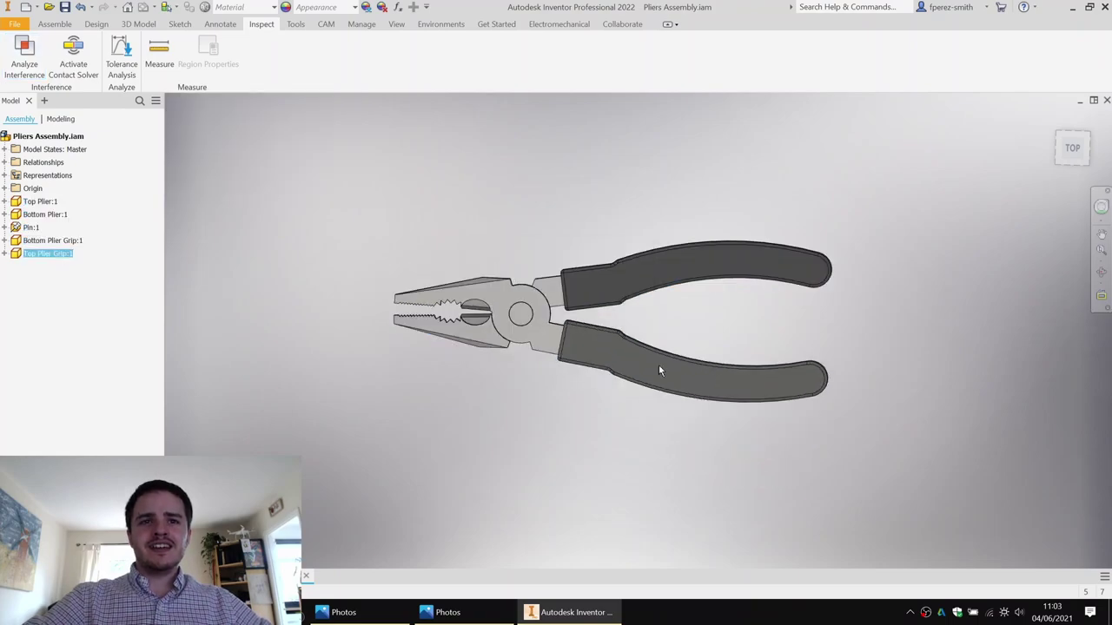
middle_click_drag(561, 398, 572, 343, "shift")
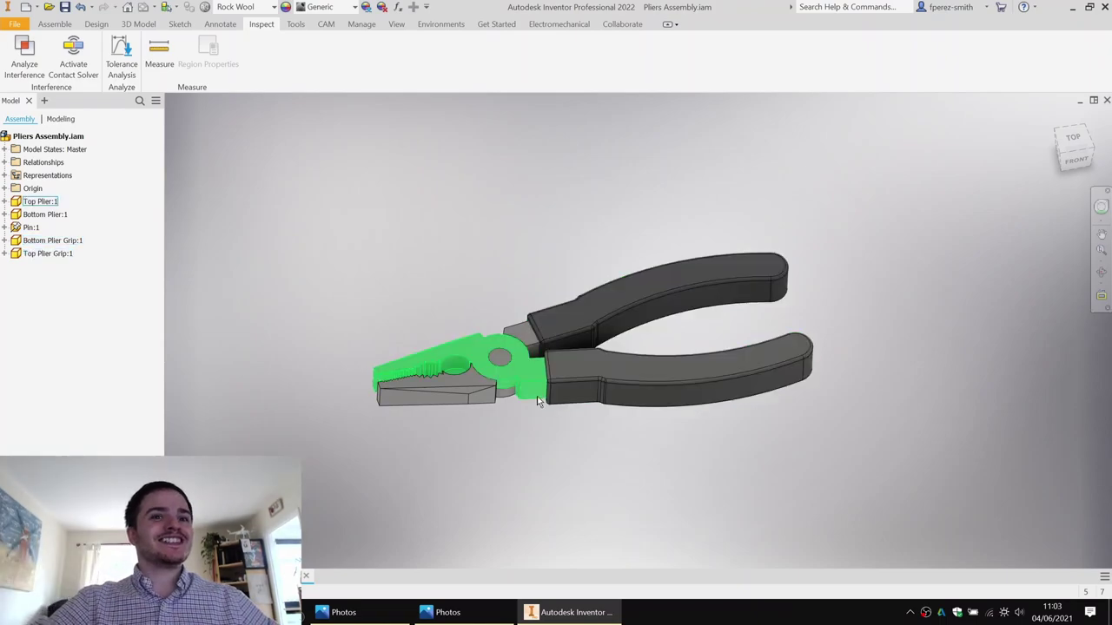
left_click(621, 469)
left_click(456, 358)
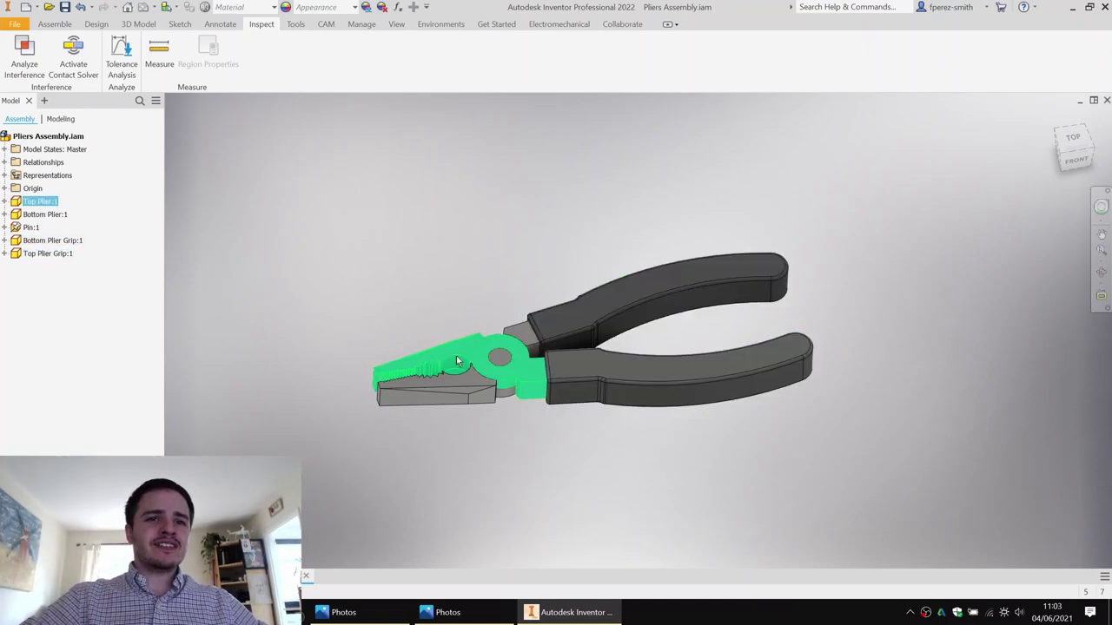
left_click(455, 386, "ctrl")
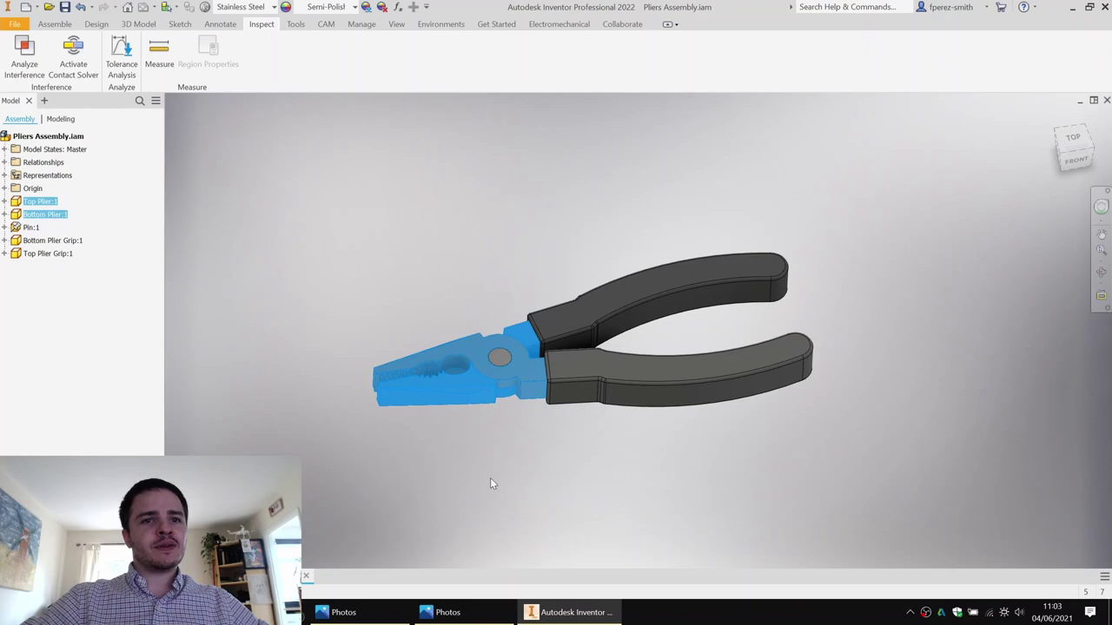
right_click(490, 390)
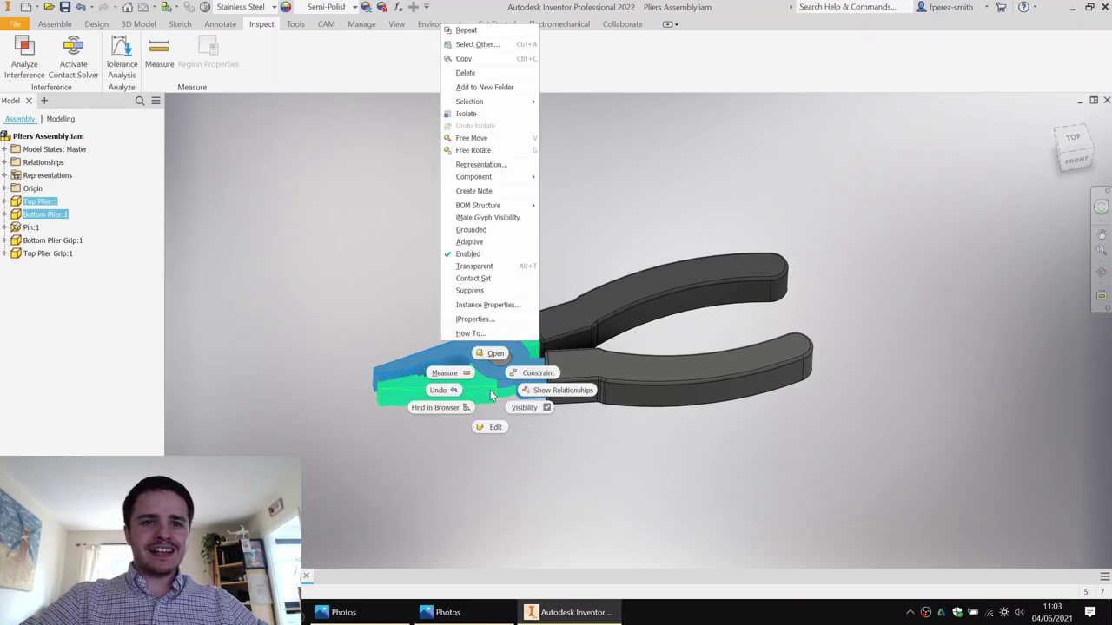
left_click(481, 279)
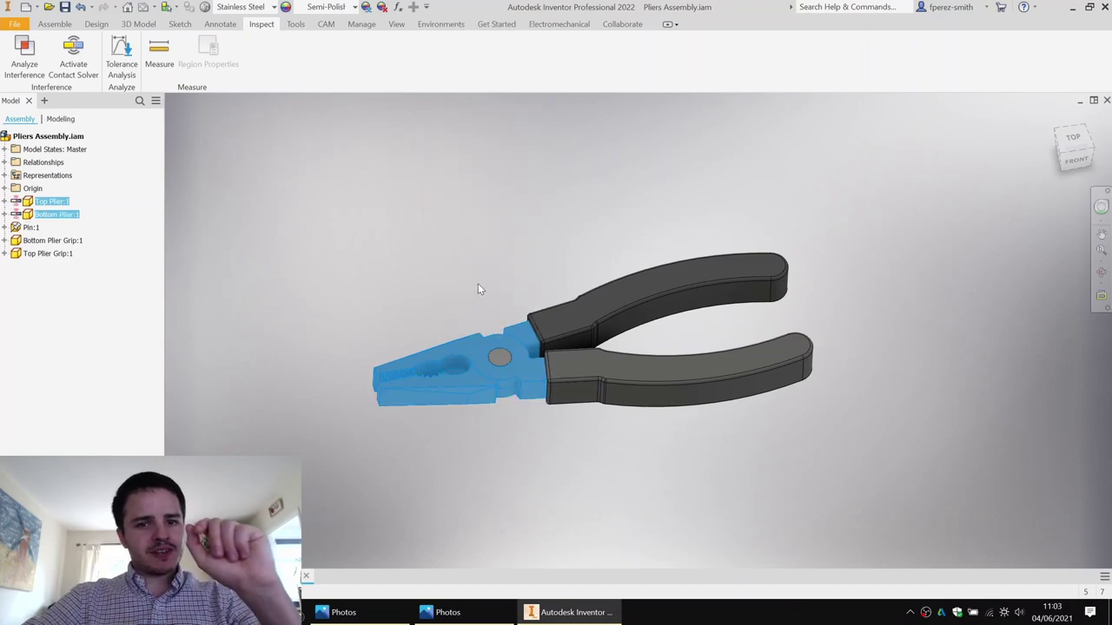
left_click(391, 240)
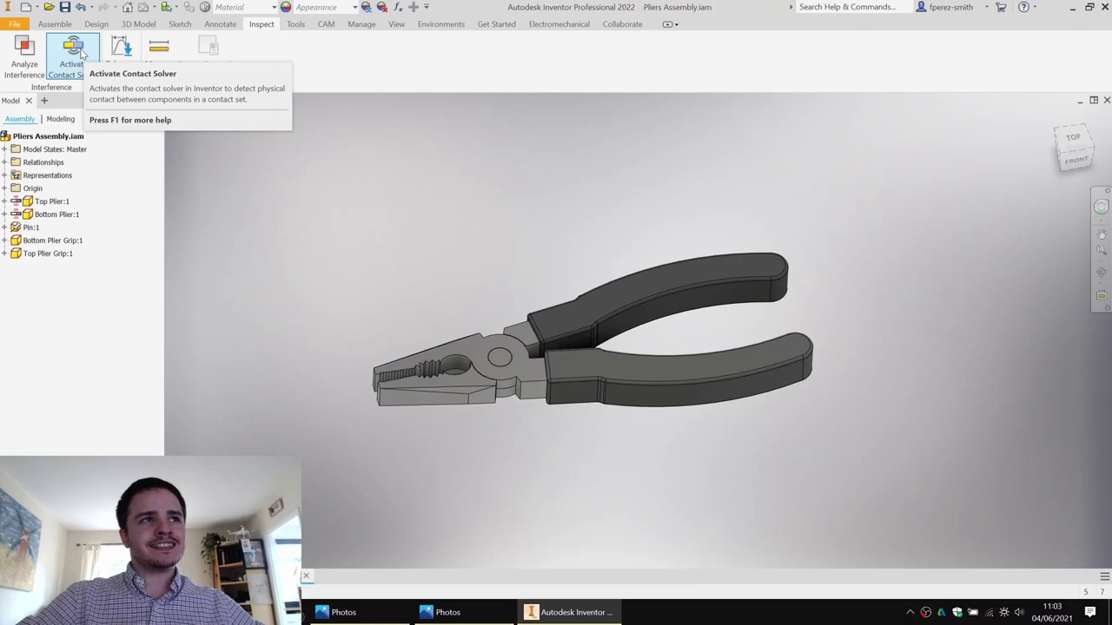
Step: Activate the contact solver and swing the Top Plier Grip to test the movement between the two plier halves
mouse_move(638, 378)
left_mouse_down()
mouse_move(640, 351)
mouse_move(626, 412)
mouse_move(631, 383)
left_mouse_up()
left_click(592, 444)
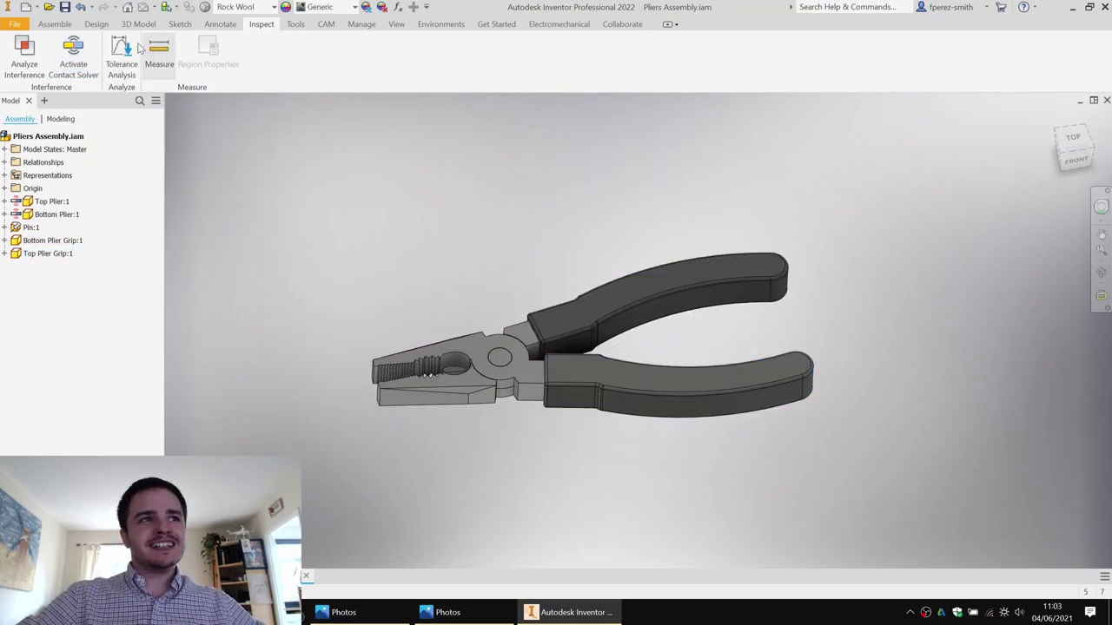
left_click_drag(635, 393, 749, 384)
left_click(815, 353)
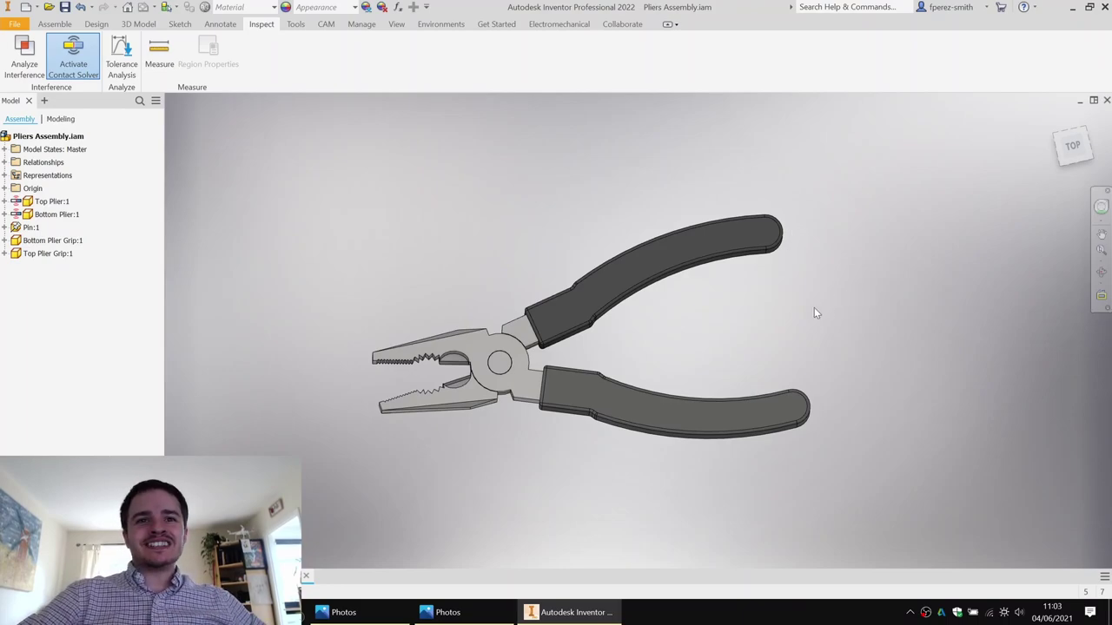
middle_click_drag(814, 307, 797, 273, "shift")
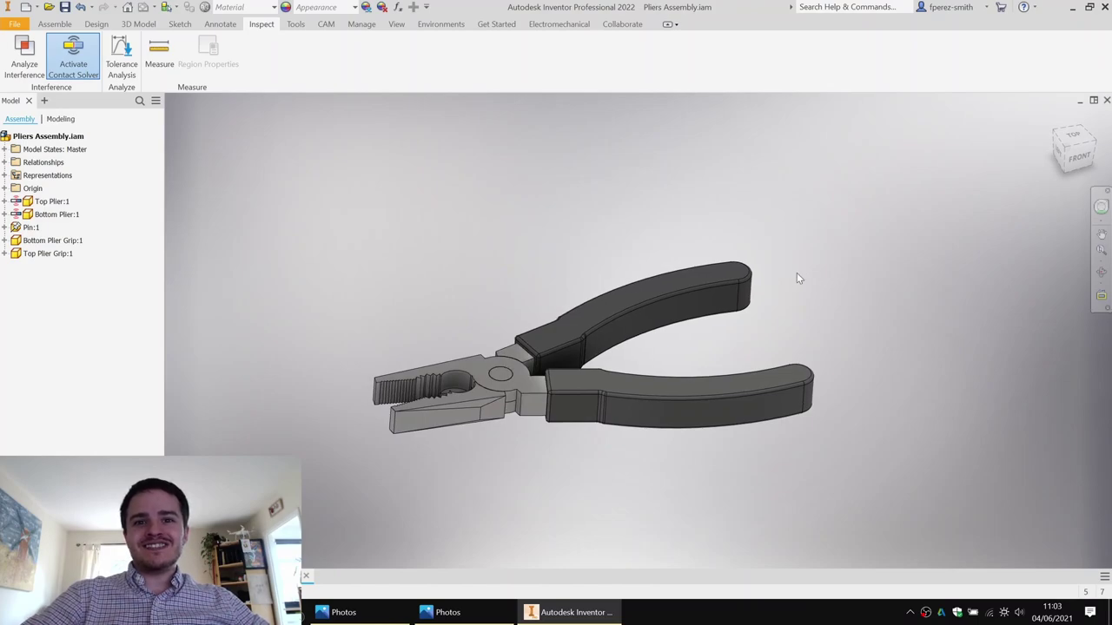